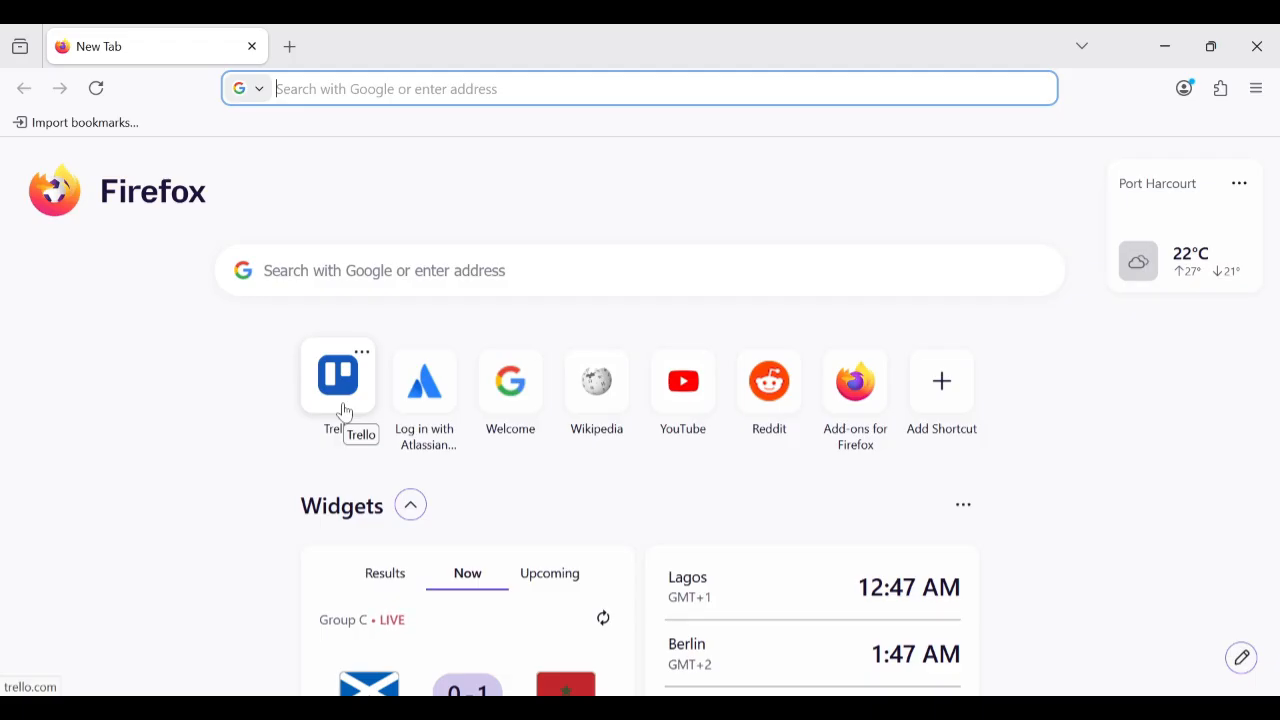
# Open Trello and create a workspace-visible board titled "Project manangement with eyotechglobal" with the default city skyline background
pyautogui.click(345, 412)
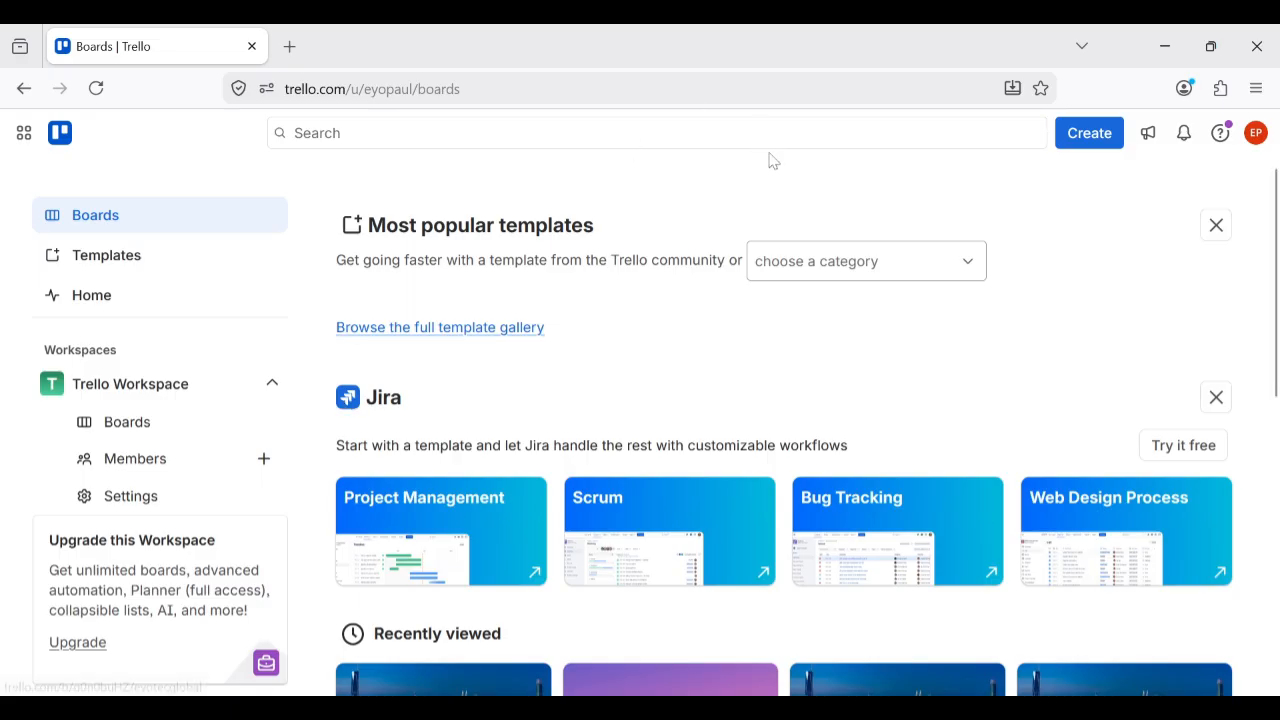
pyautogui.click(1084, 145)
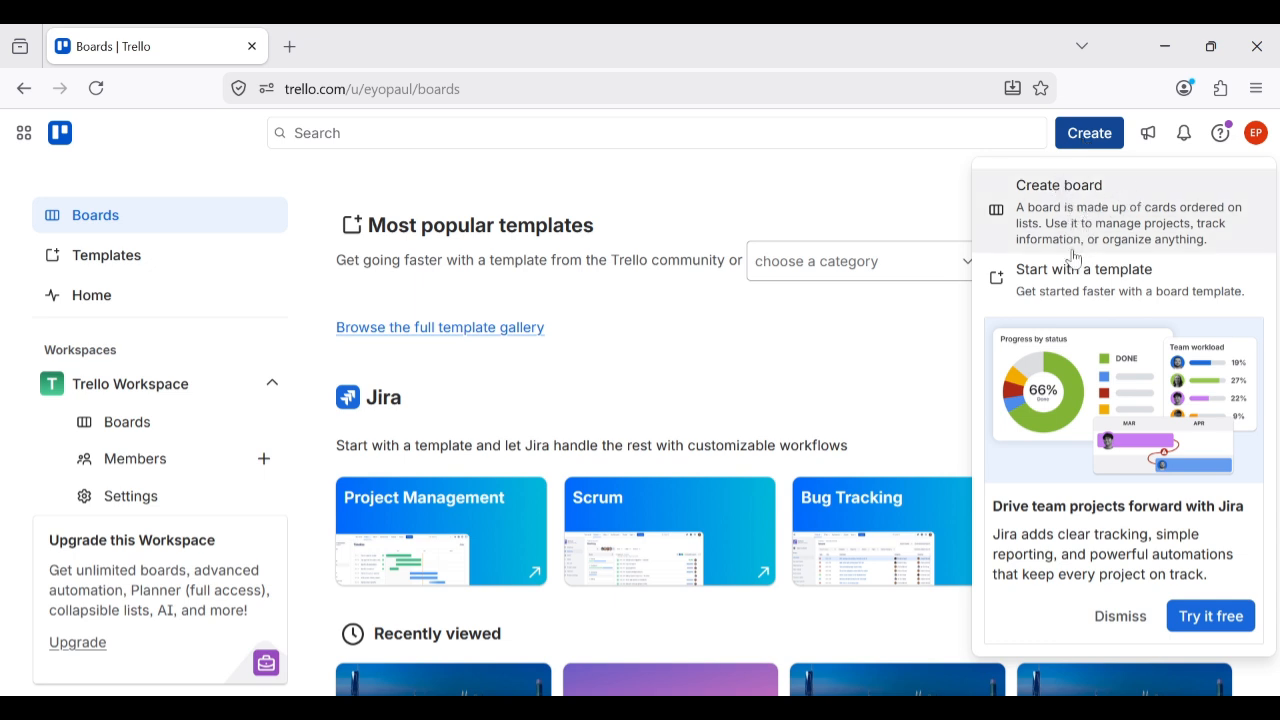
pyautogui.doubleClick(1086, 207)
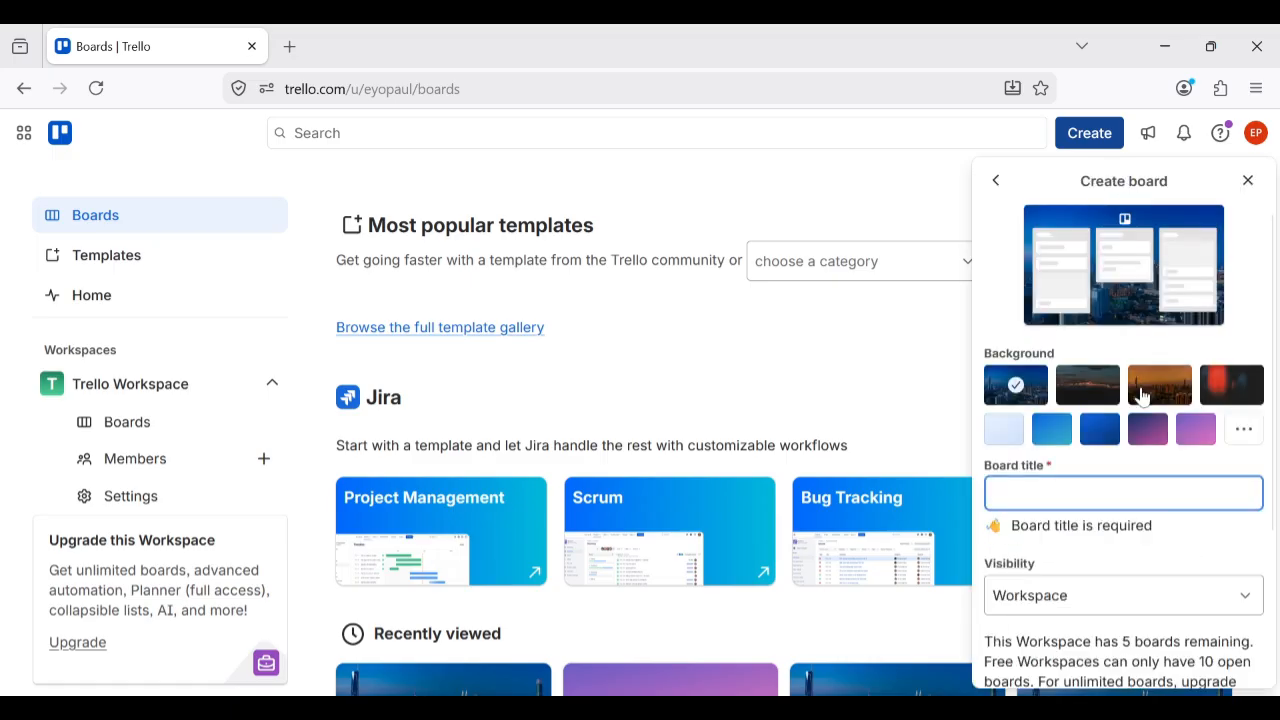
pyautogui.click(1066, 489)
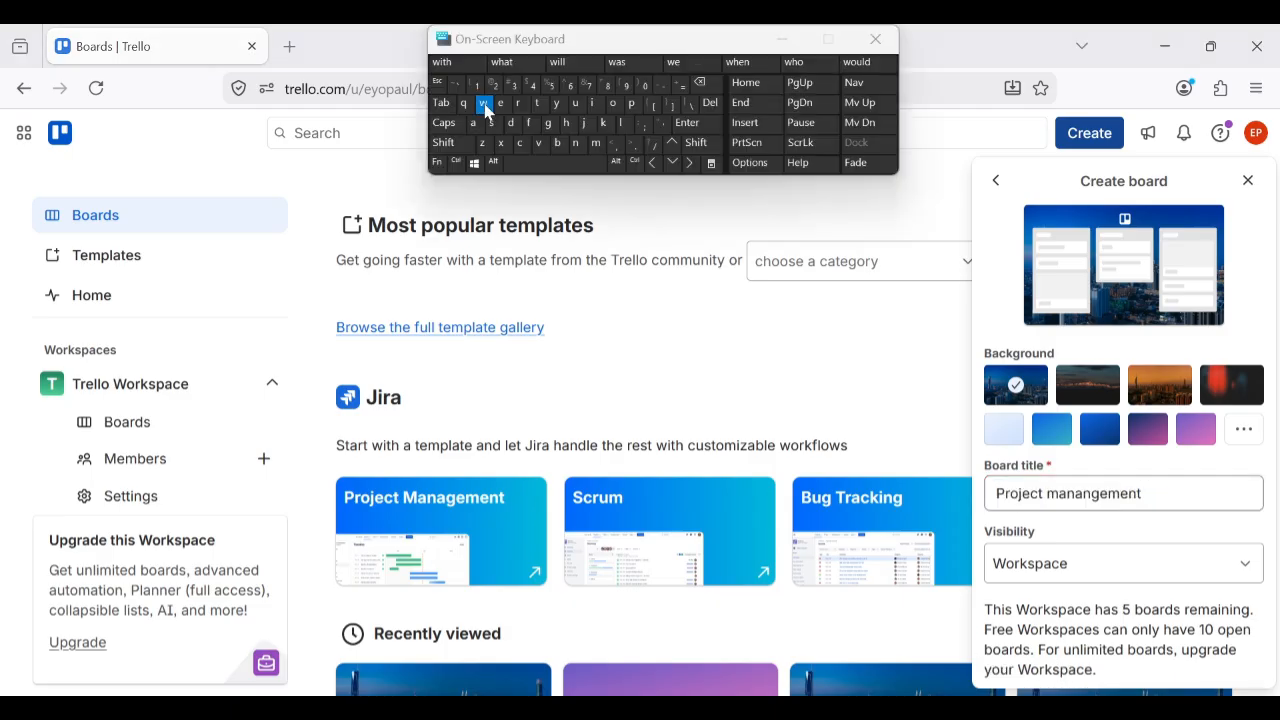
pyautogui.click(483, 104)
pyautogui.write('ith eyotechglobal')
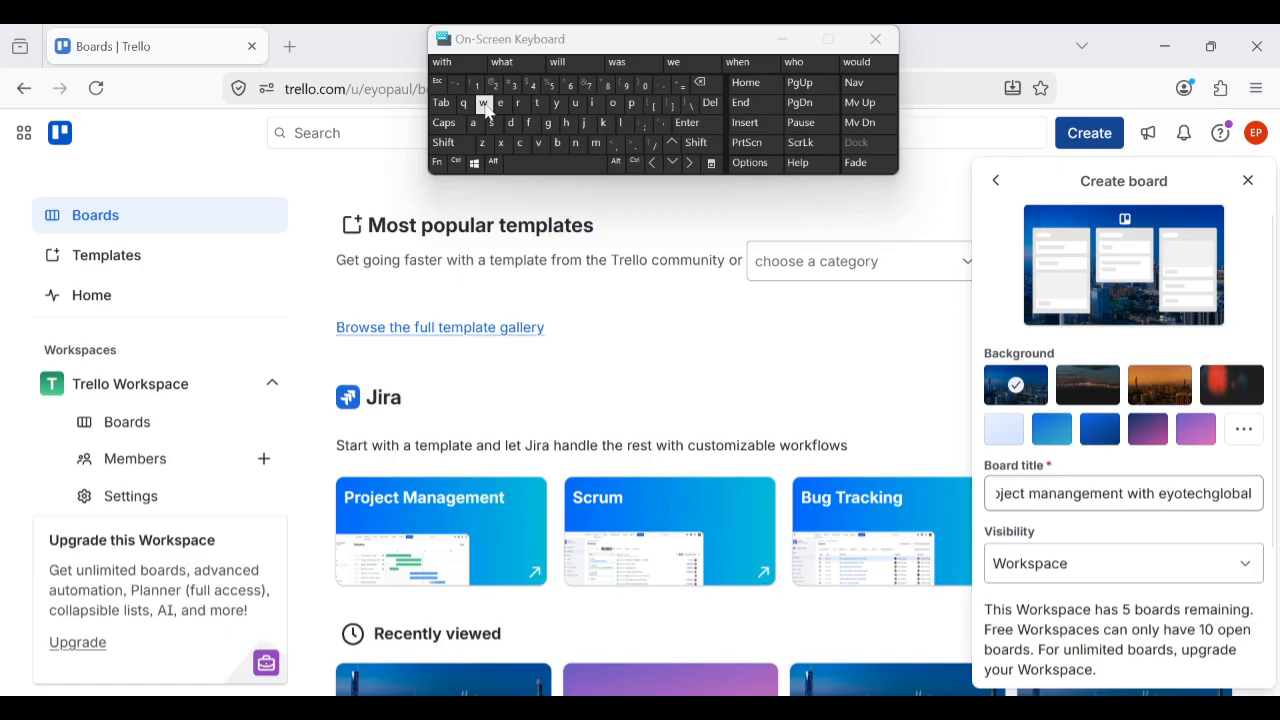
pyautogui.press('Return')
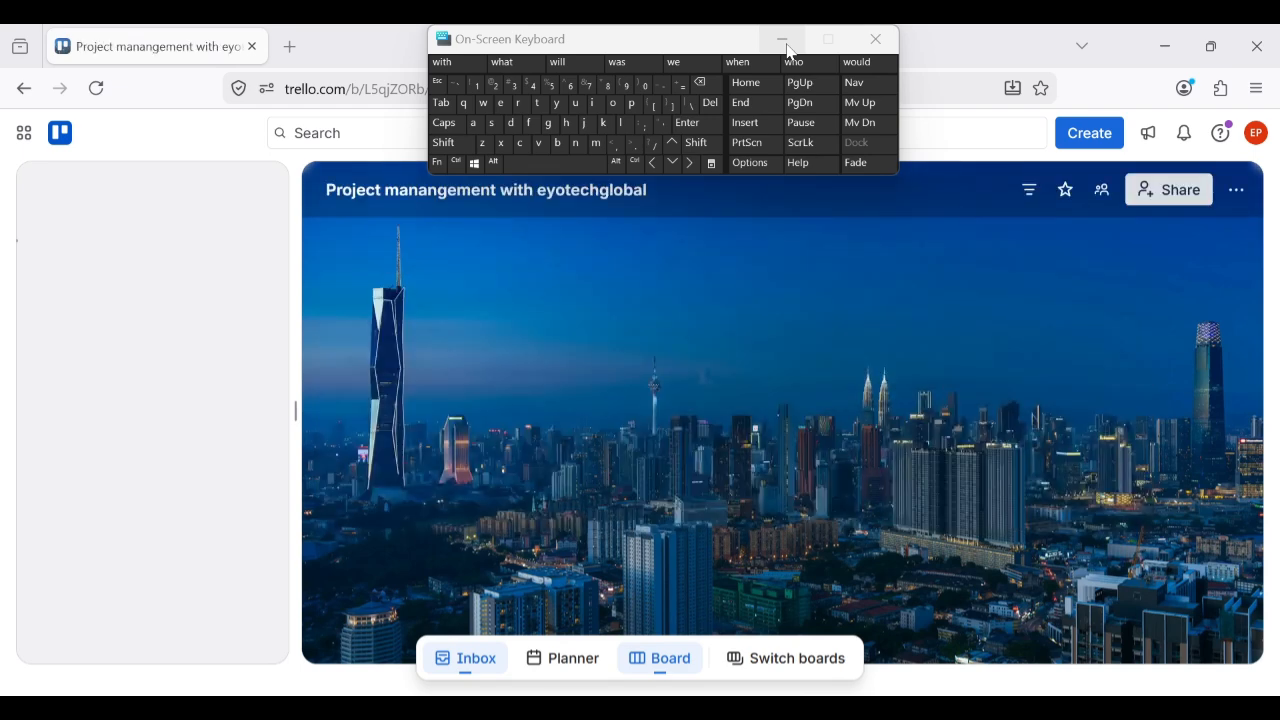
# Add a first list named "TO DO" to the new board
pyautogui.moveTo(677, 43); pyautogui.dragTo(761, 30)
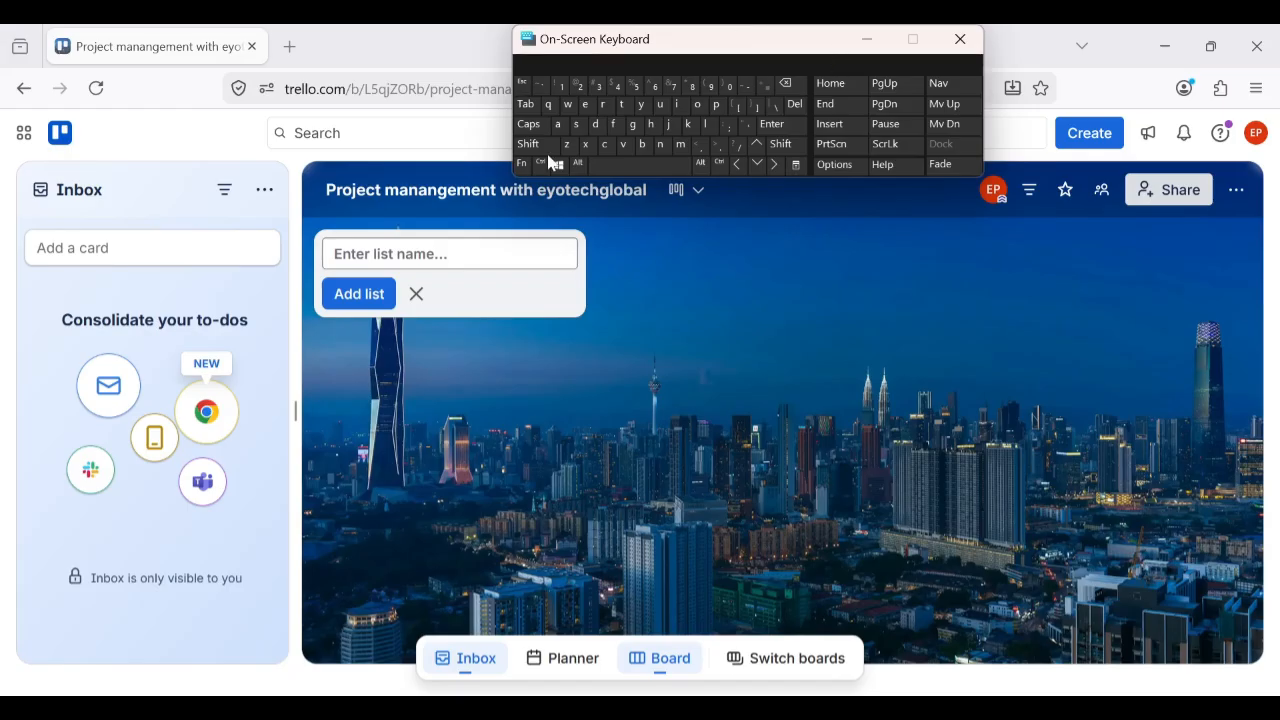
pyautogui.click(400, 254)
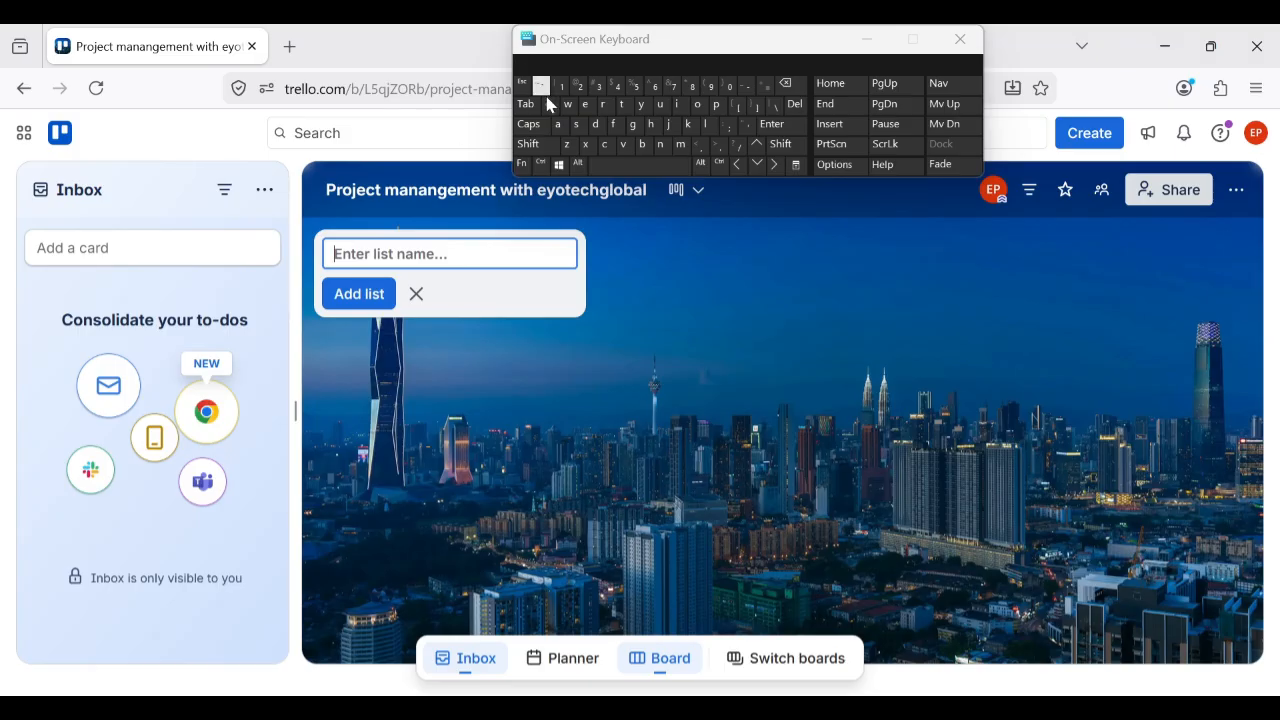
pyautogui.click(529, 124)
pyautogui.write('TO DO')
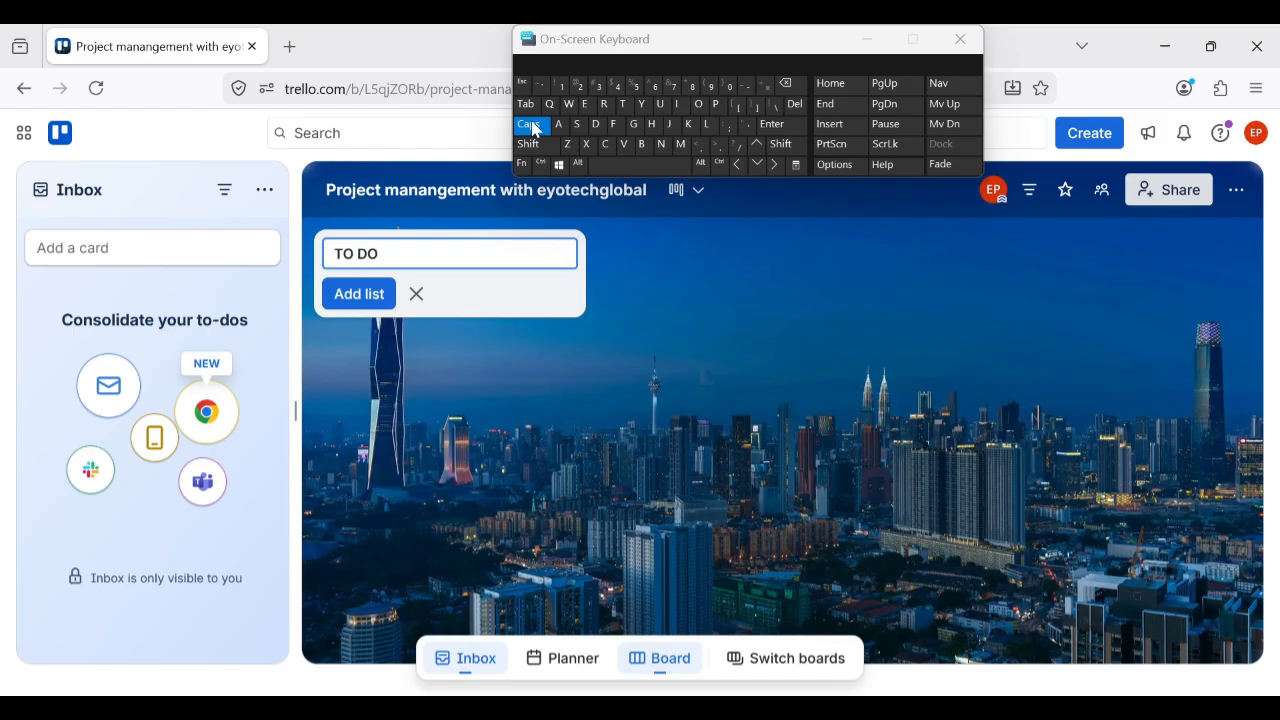
pyautogui.click(365, 300)
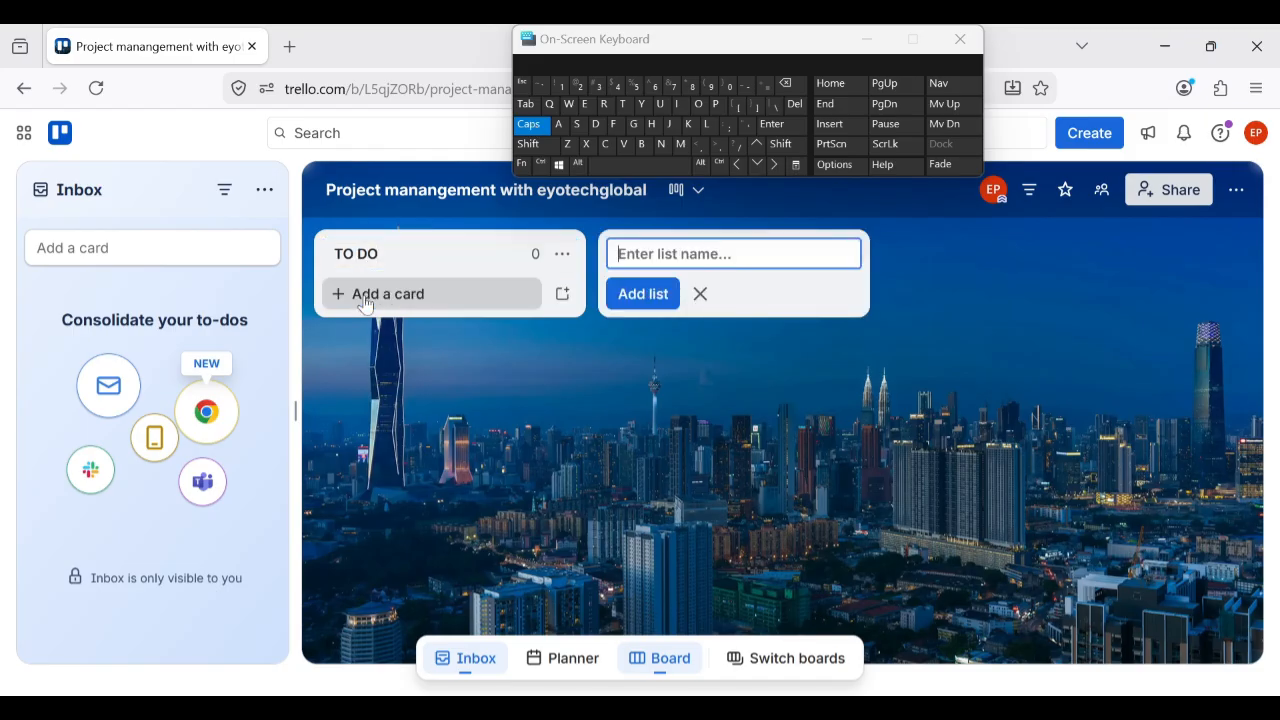
# Add two more lists named "DOING" and "DONE" after the TO DO list
pyautogui.write('DOING')
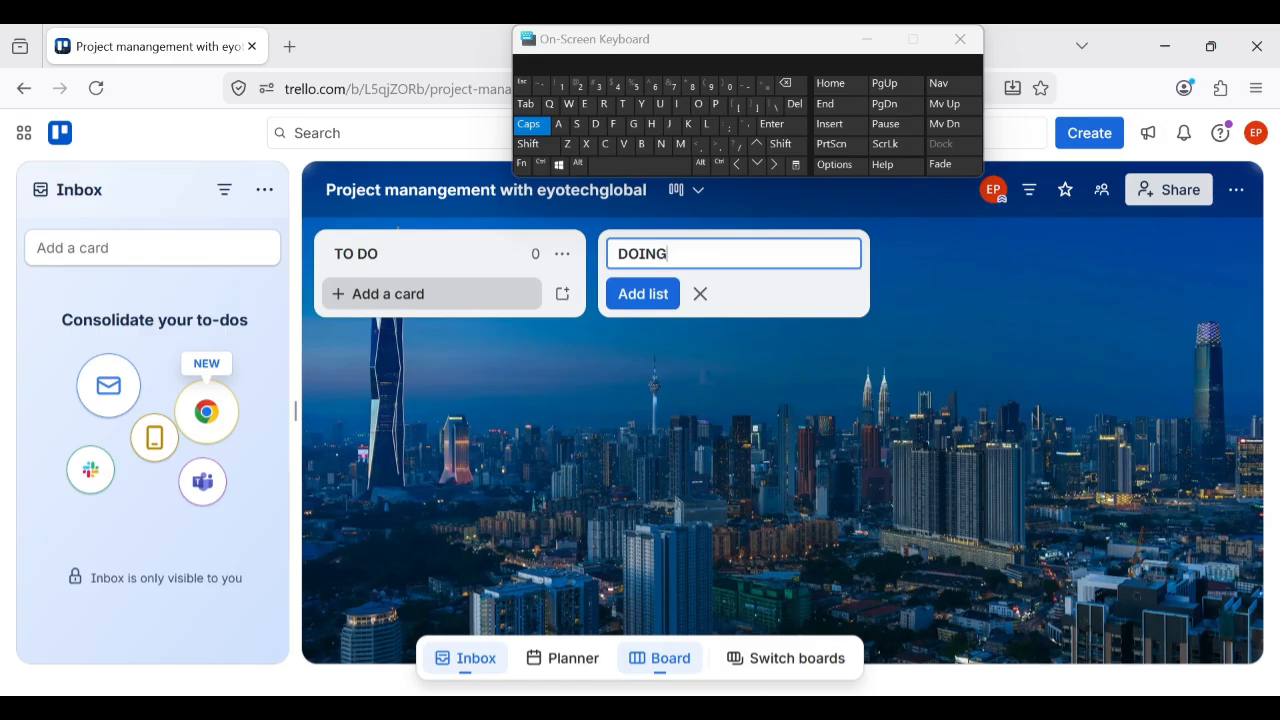
pyautogui.click(641, 294)
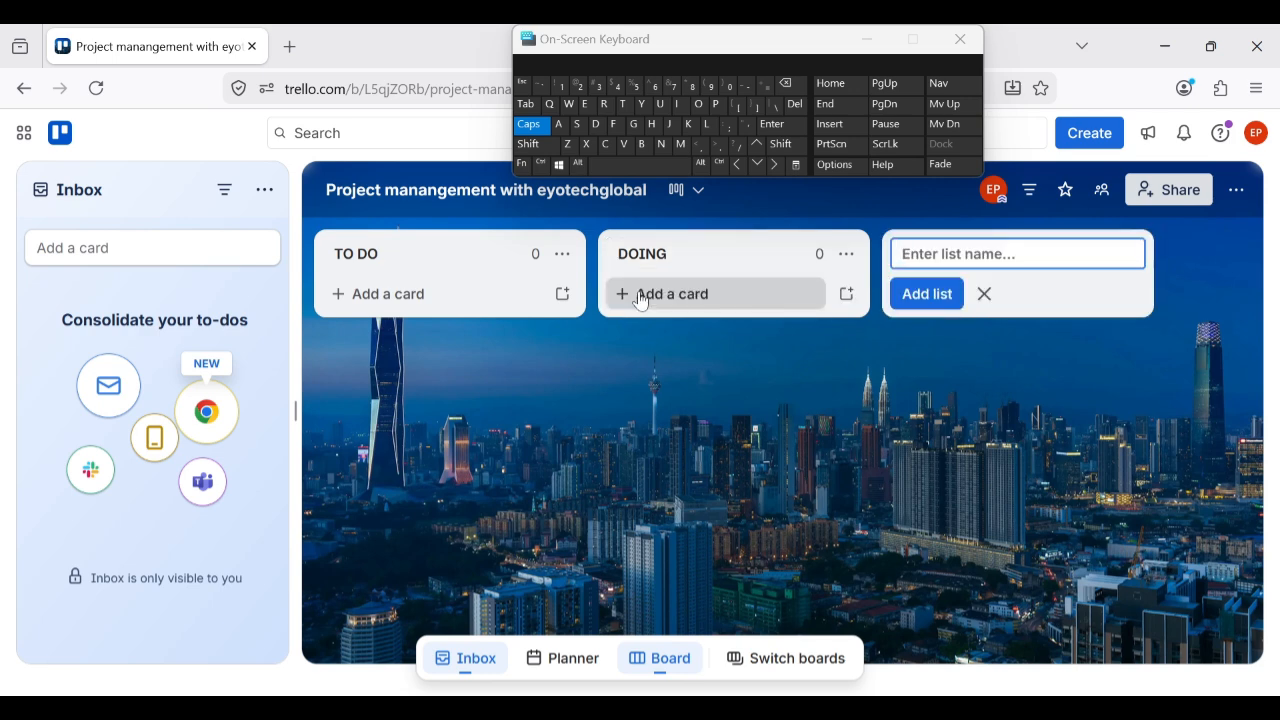
pyautogui.write('DONE')
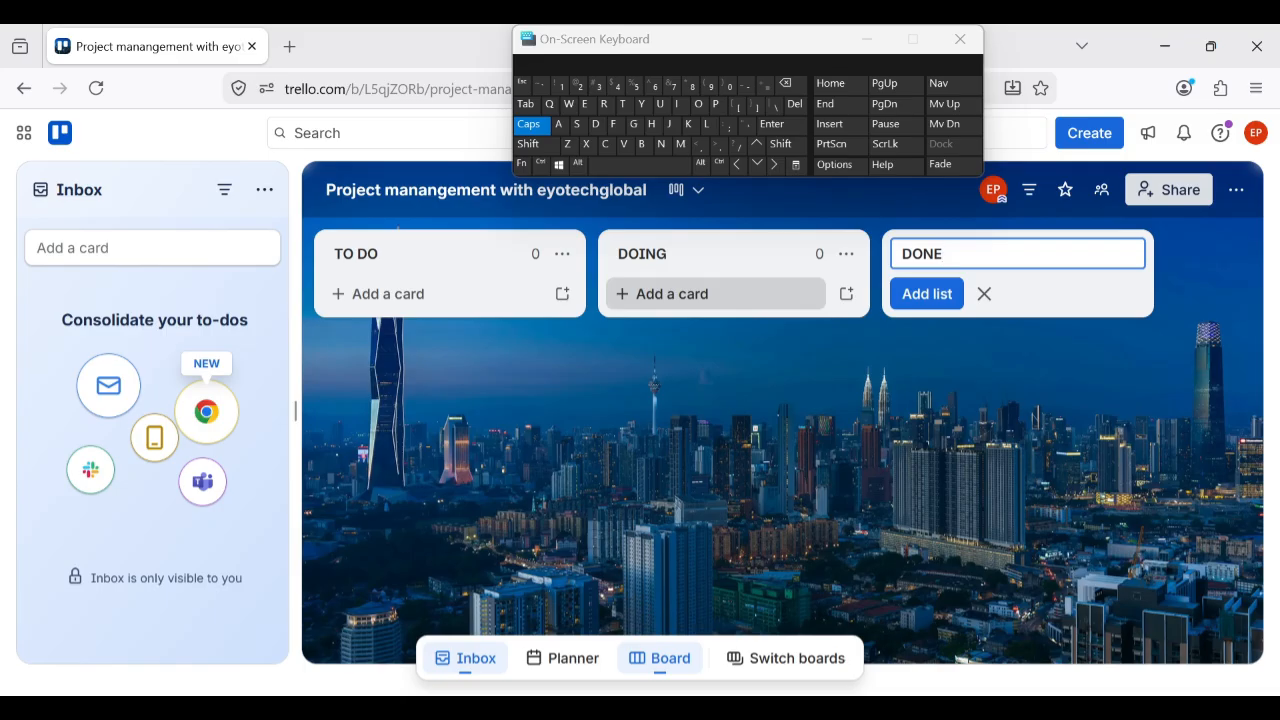
pyautogui.click(927, 294)
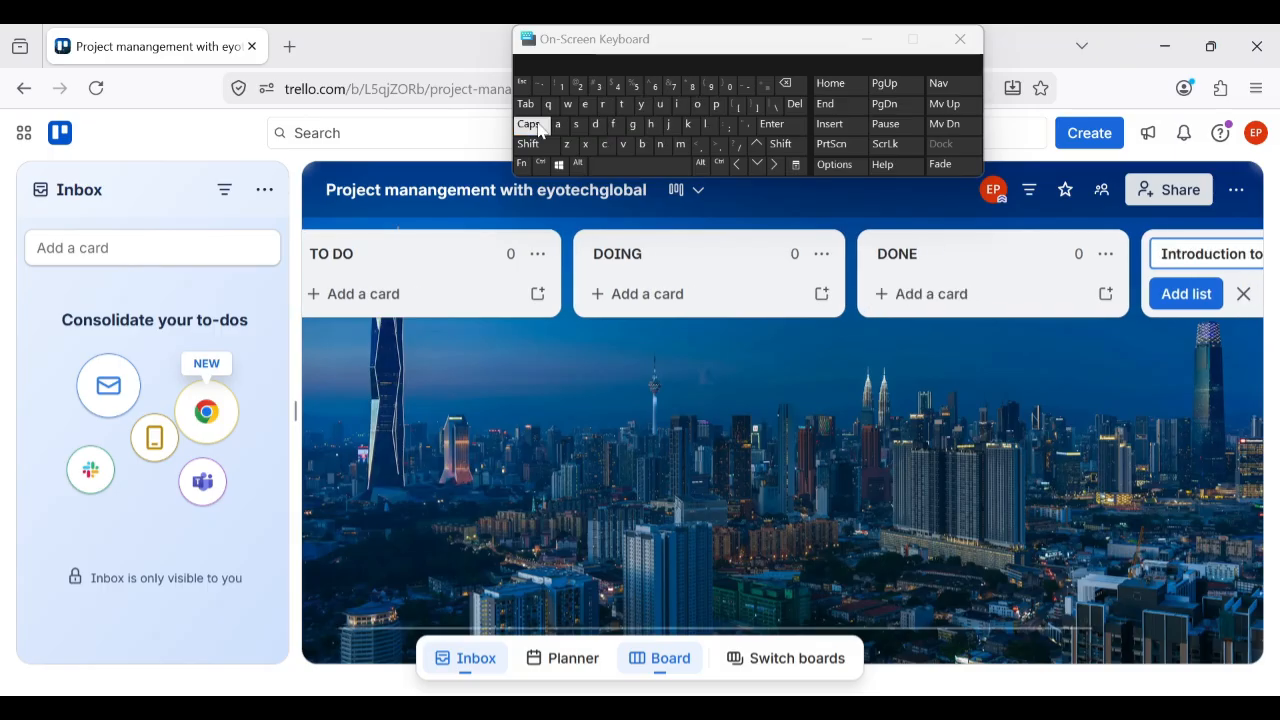
# Add a list named "Introduction to virtual Assistant" after the DONE list
pyautogui.write('v')
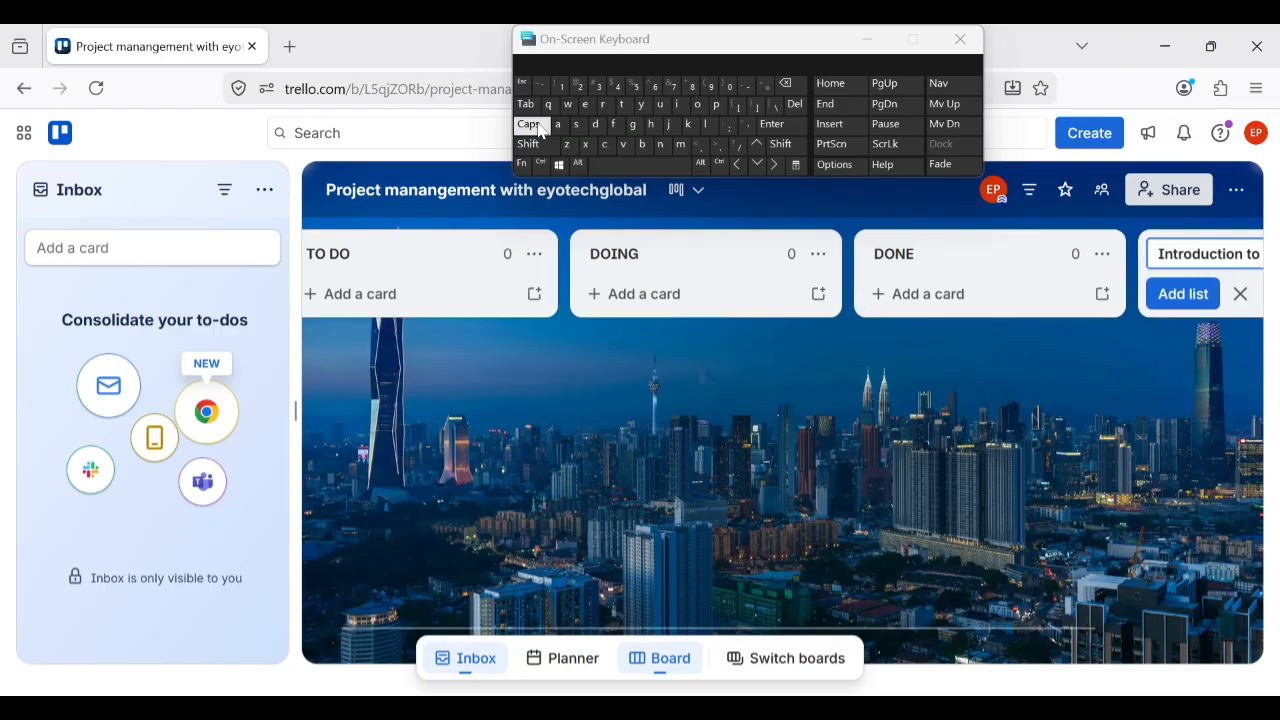
pyautogui.write('irtu')
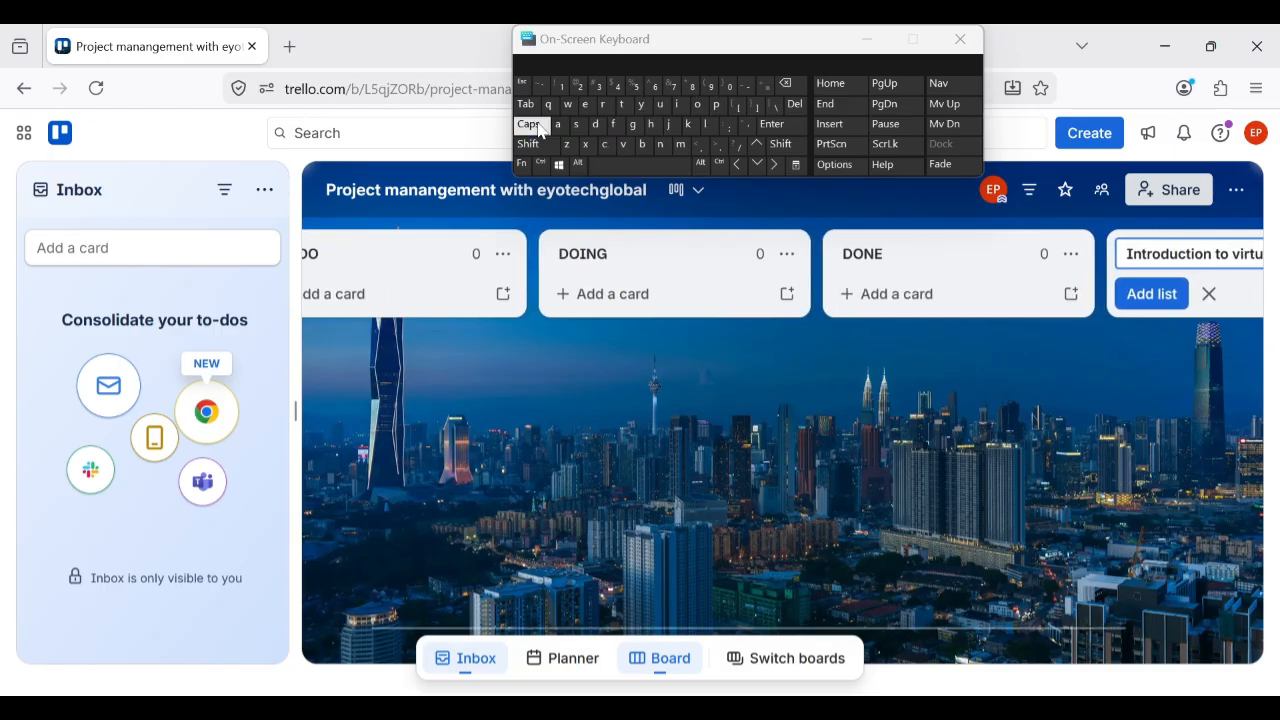
pyautogui.write('al Ass')
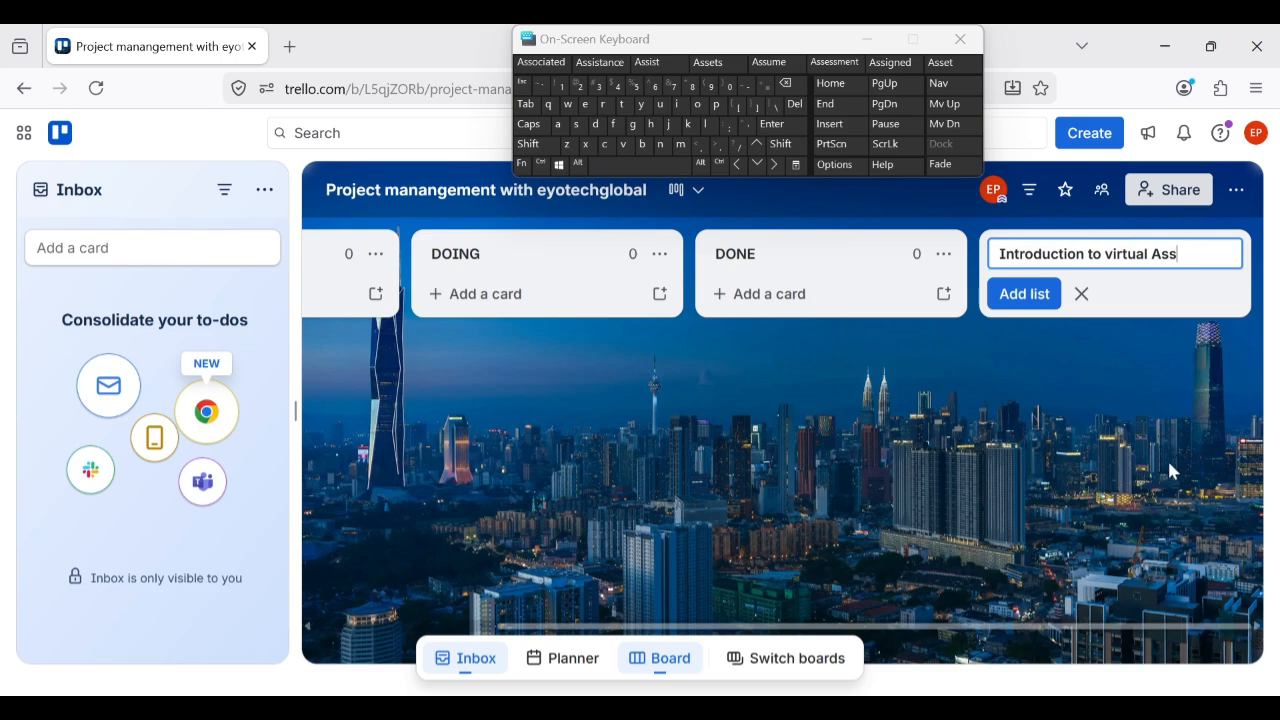
pyautogui.write('istant')
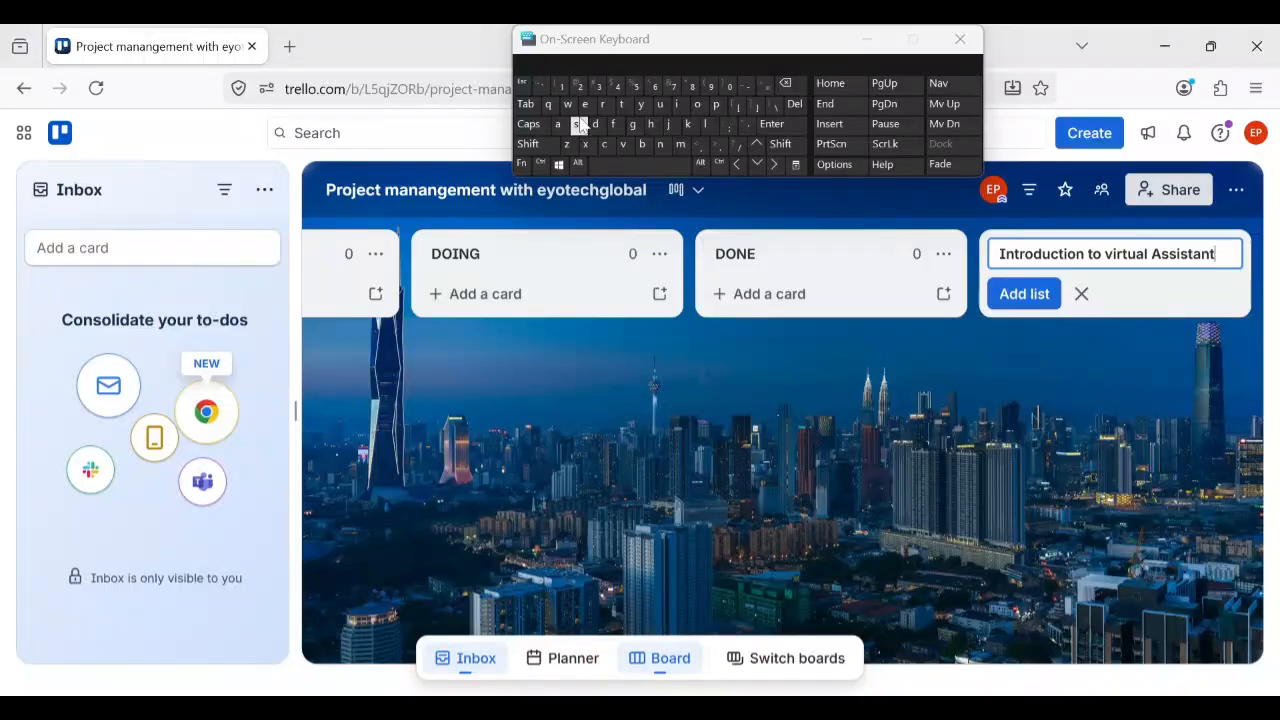
pyautogui.click(1014, 300)
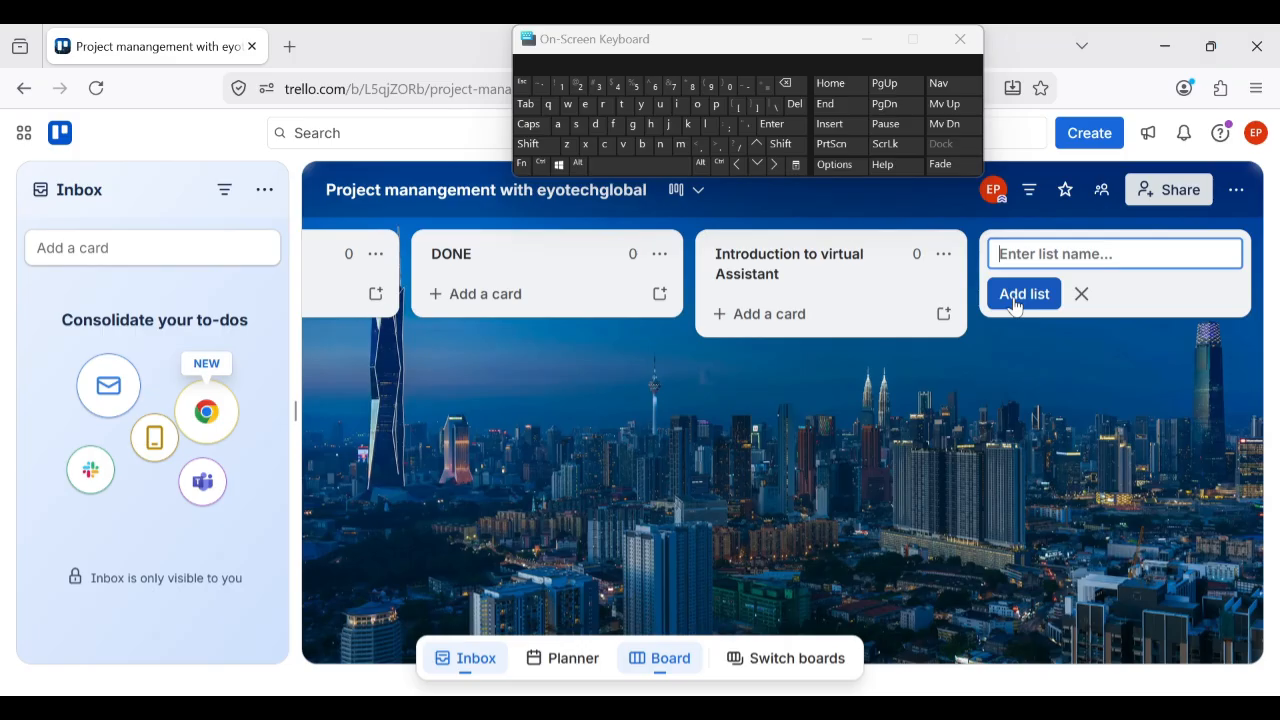
# Add a list named "Google workspace" after the virtual assistant introduction list
pyautogui.write('Goo')
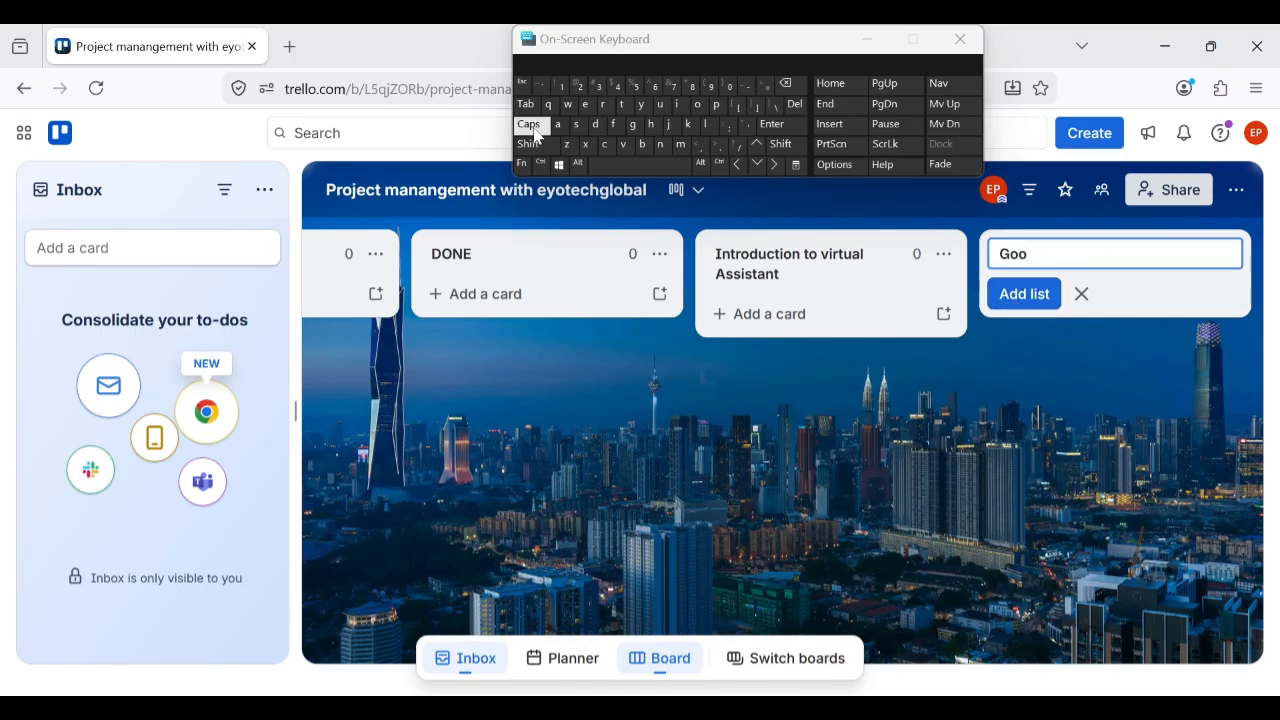
pyautogui.write('glework')
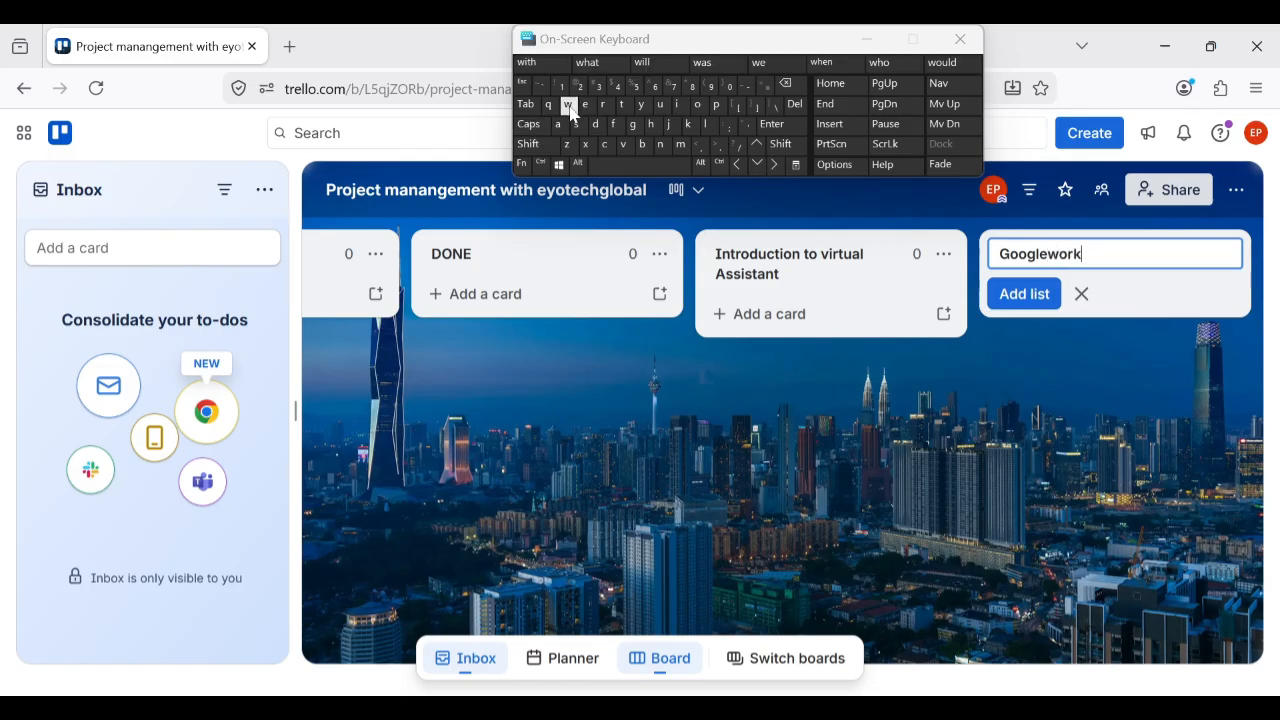
pyautogui.write('space')
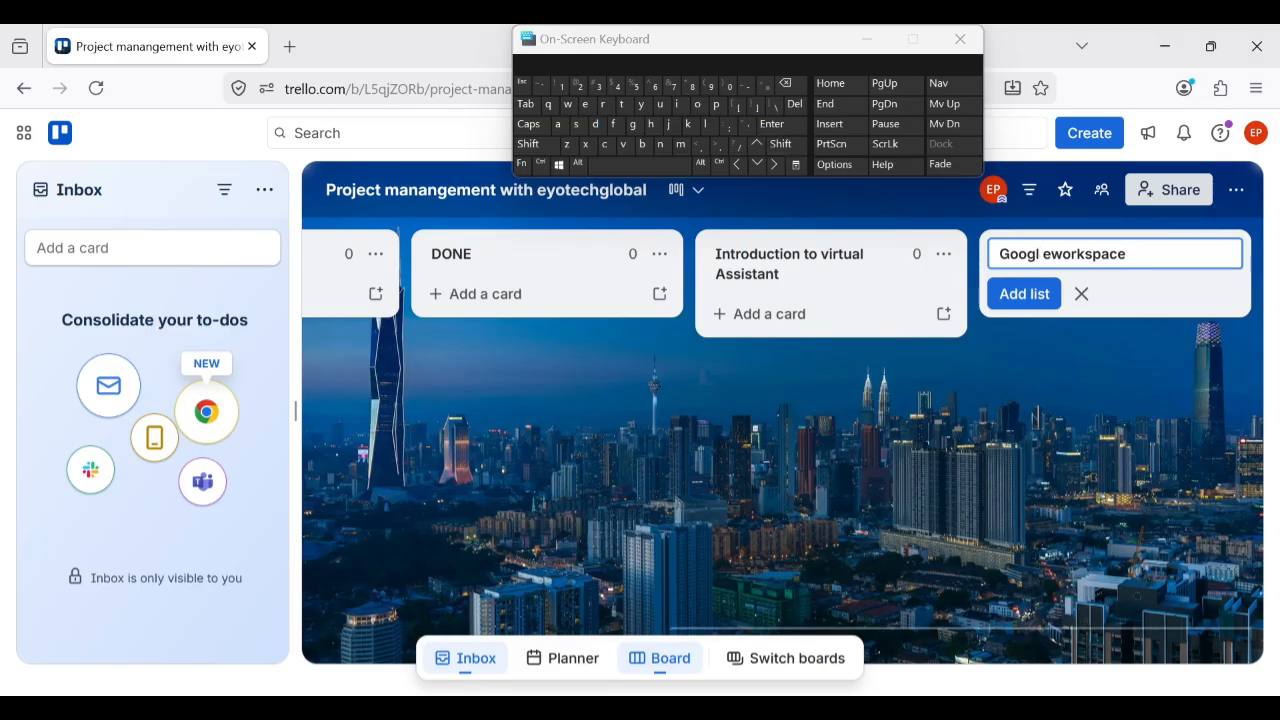
pyautogui.press('BackSpace')
pyautogui.click(1047, 301)
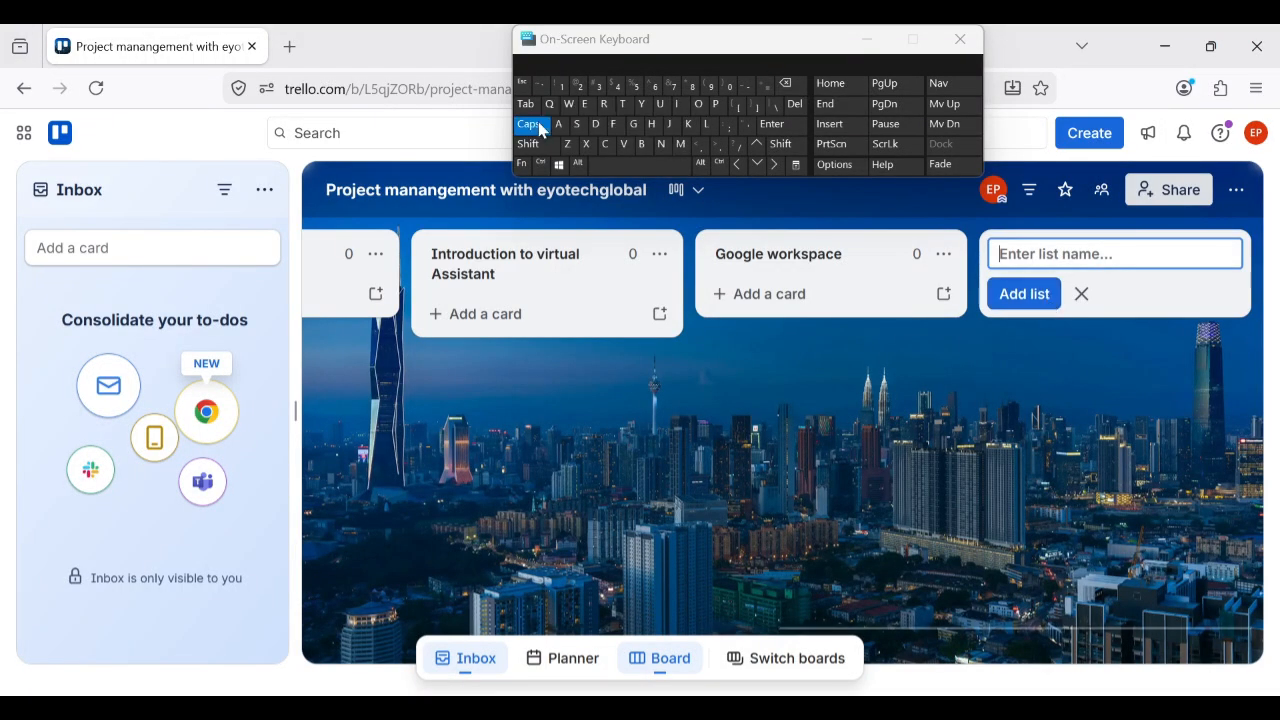
# Add a list named "Travel Arrangement Pack" after the Google workspace list
pyautogui.write('Travel arrangement')
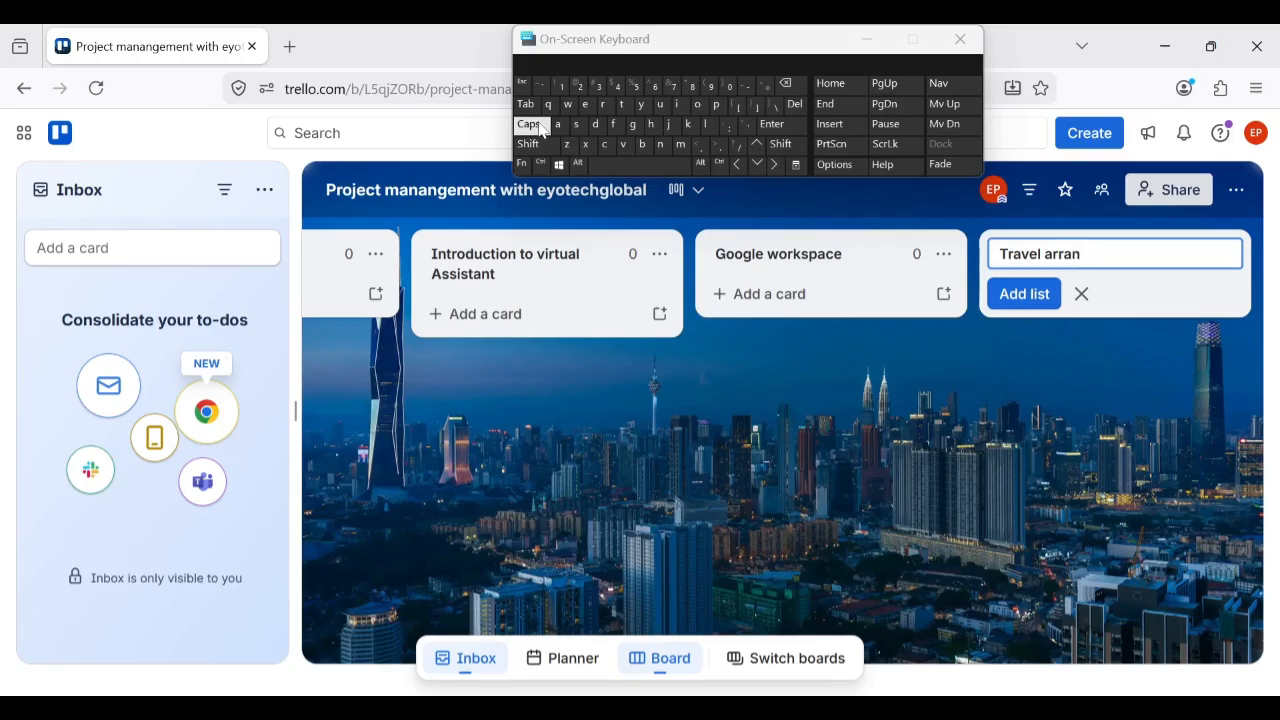
pyautogui.click(530, 124)
pyautogui.write('P')
pyautogui.click(540, 129)
pyautogui.write('ack')
pyautogui.click(1053, 254)
pyautogui.press('BackSpace')
pyautogui.click(530, 124)
pyautogui.write('A')
pyautogui.click(530, 124)
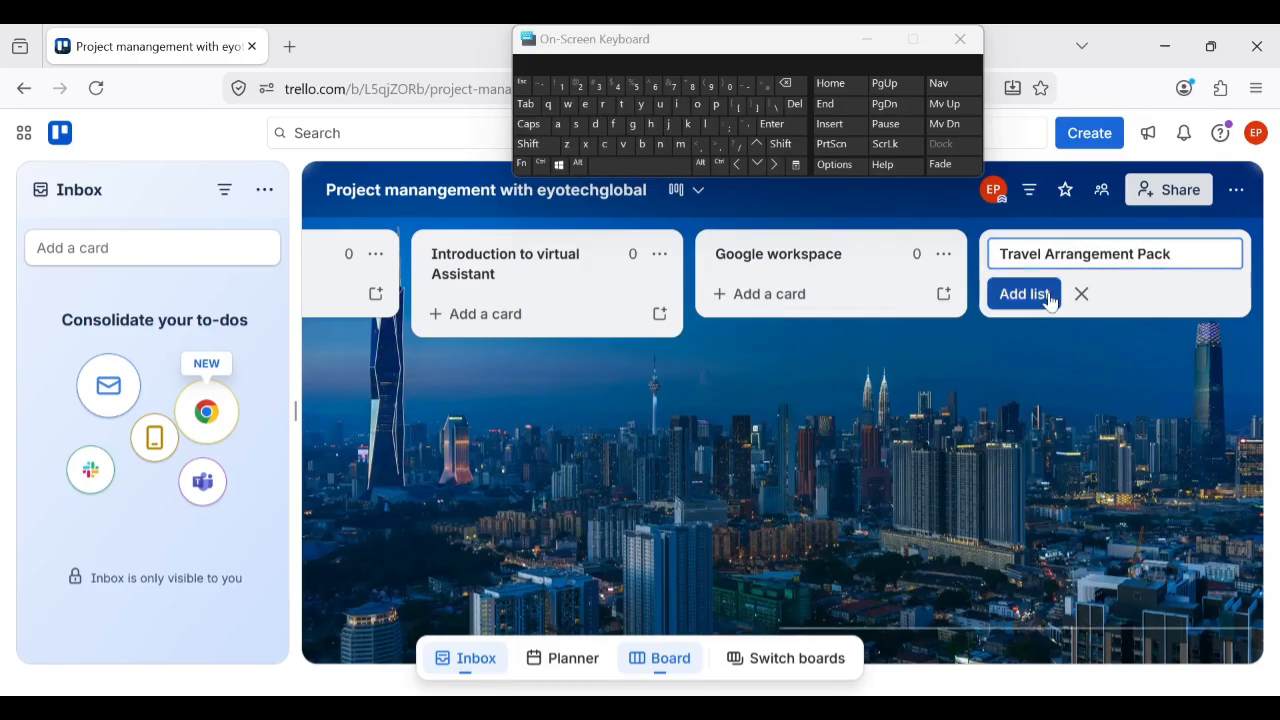
pyautogui.click(1048, 294)
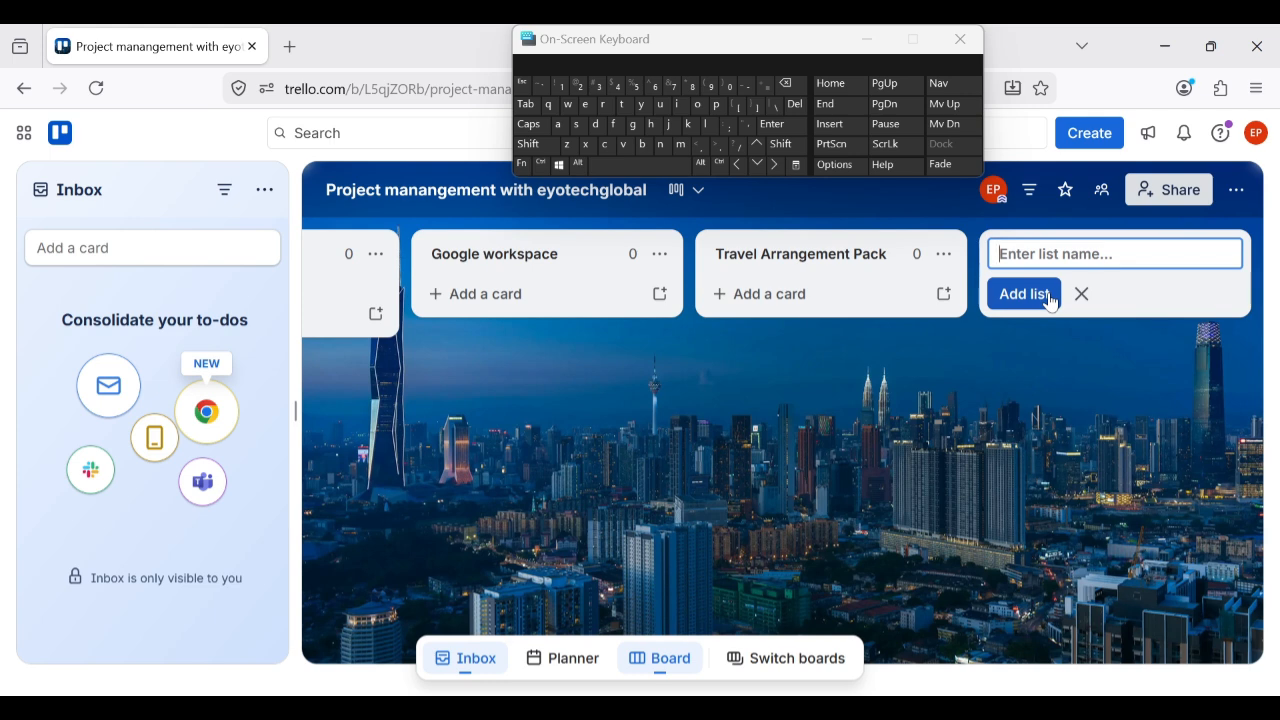
# Add a list named "Data entry research" after the Travel Arrangement Pack list
pyautogui.write('Data')
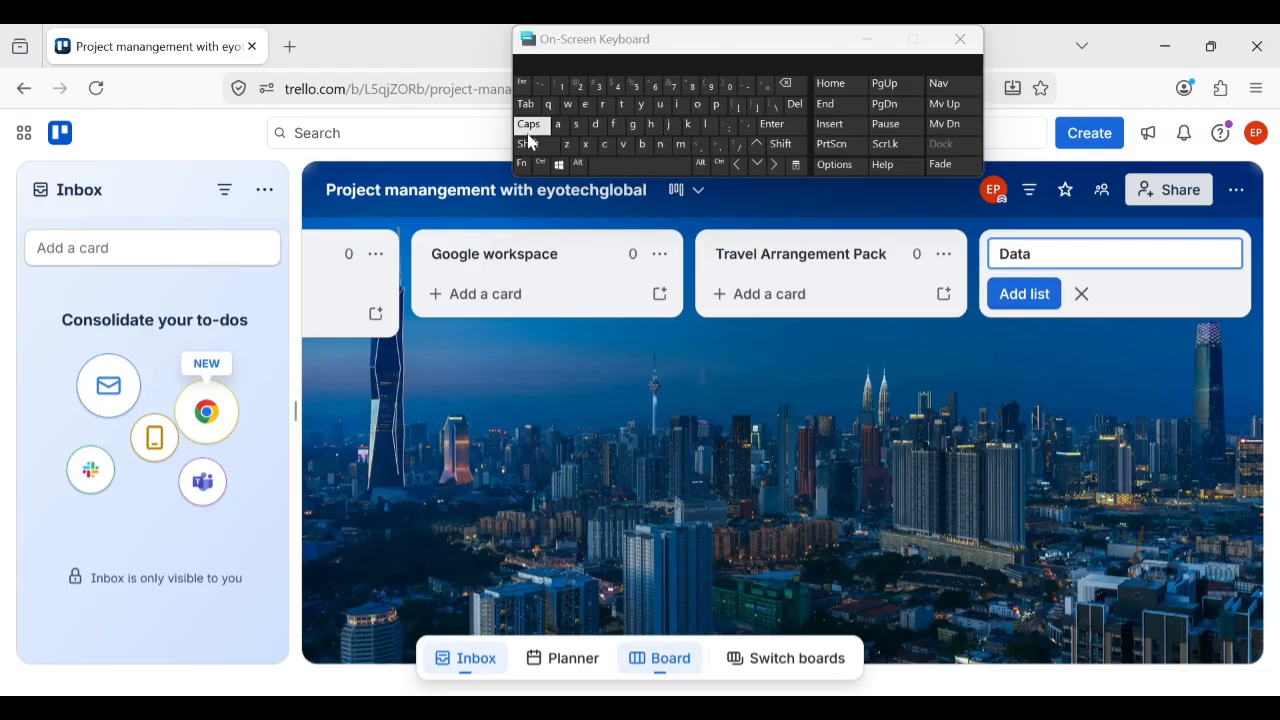
pyautogui.write(' entry research')
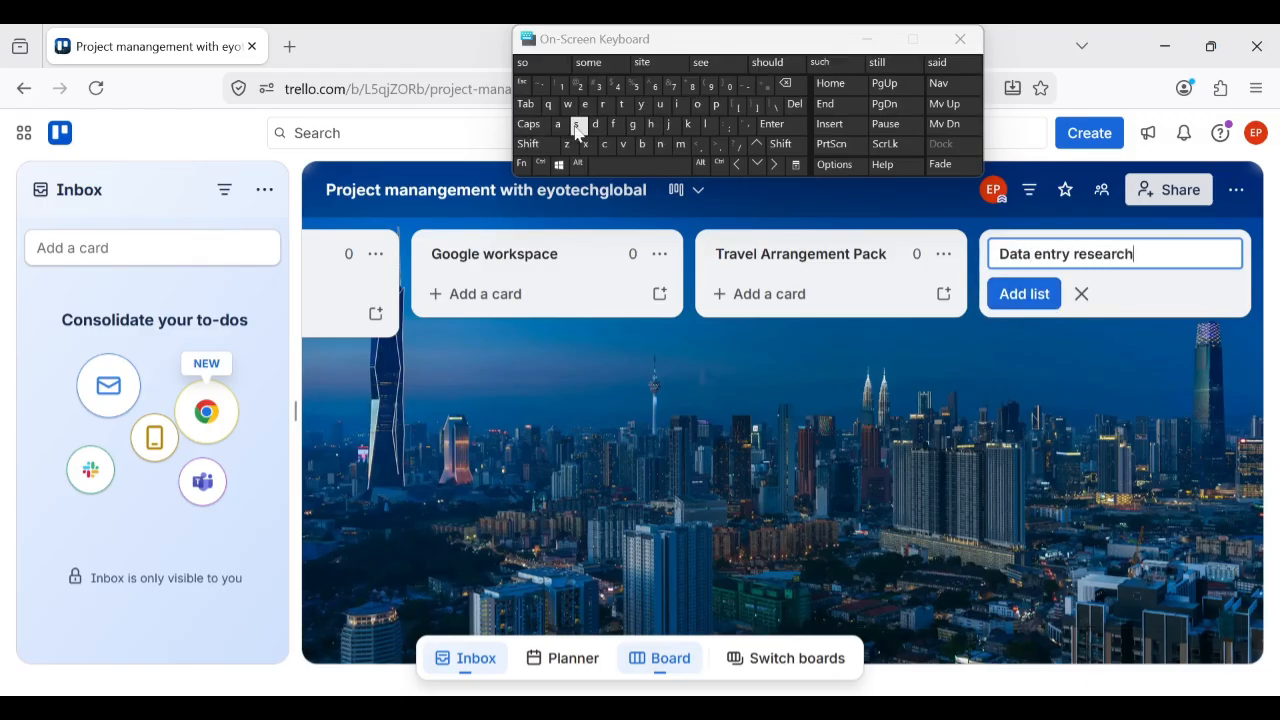
pyautogui.click(1037, 294)
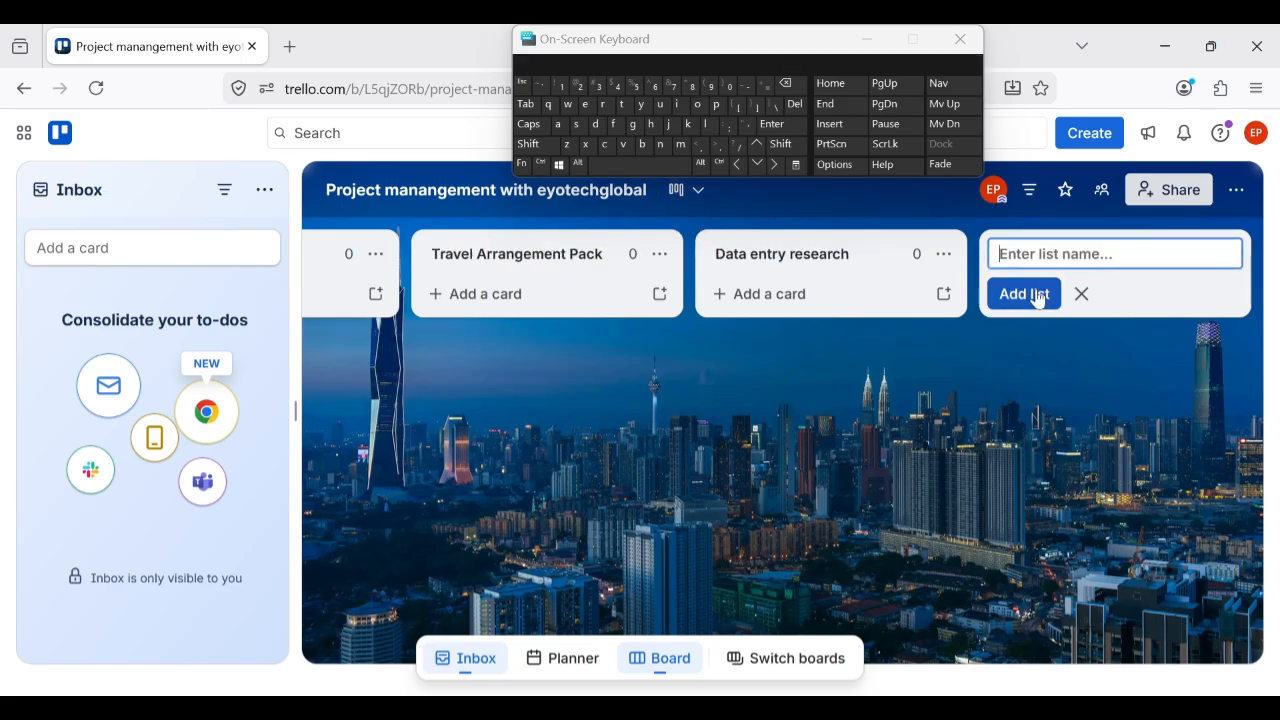
# Add a list named "project management" after the Data entry research list
pyautogui.write('pr')
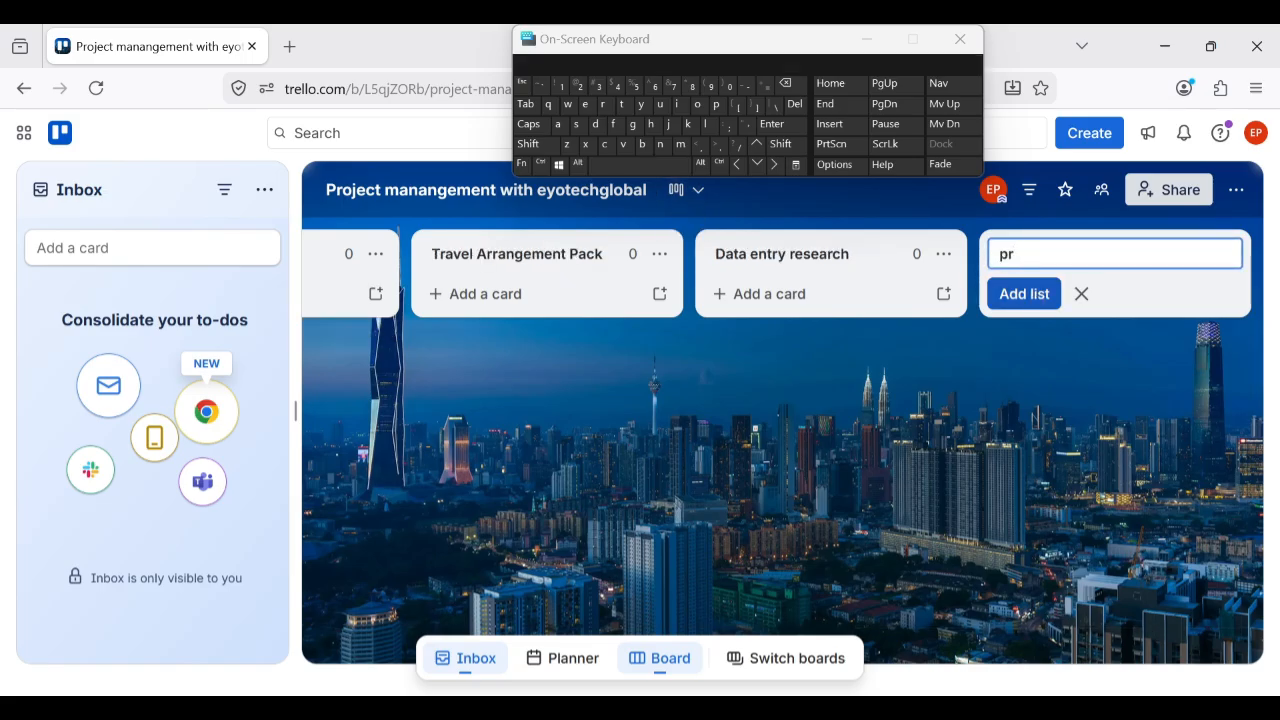
pyautogui.write('oject management')
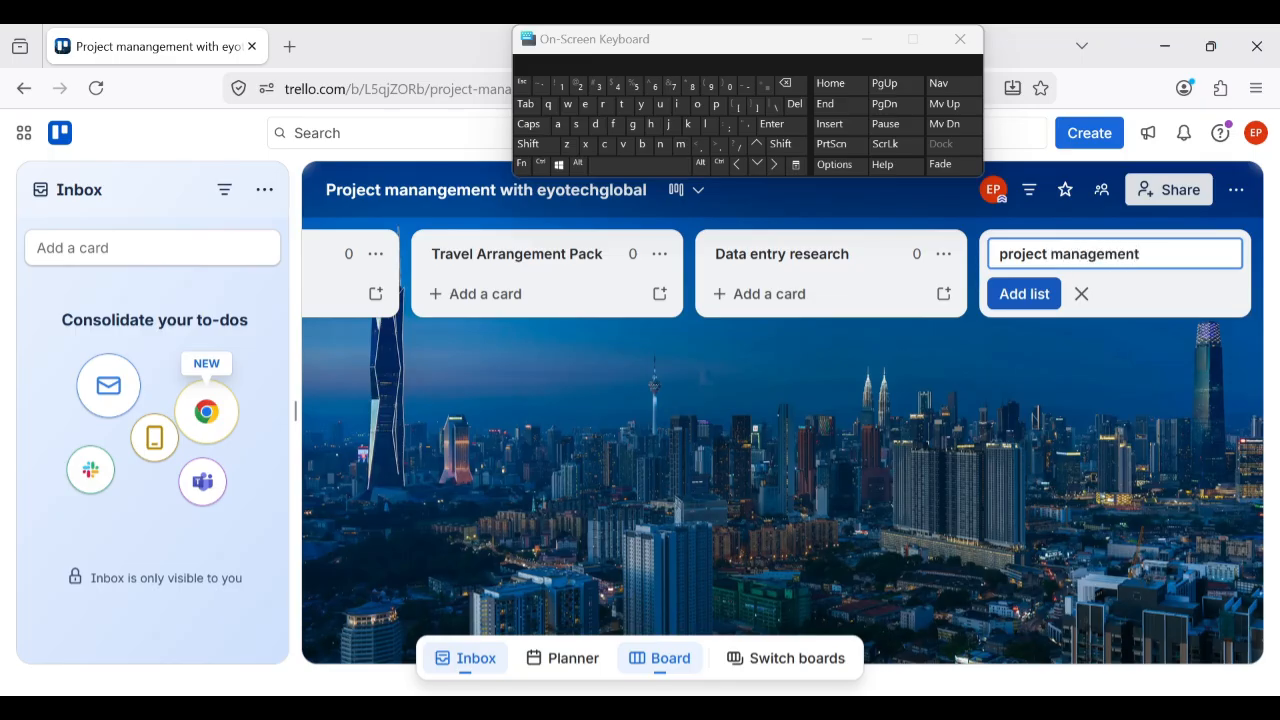
pyautogui.click(1020, 295)
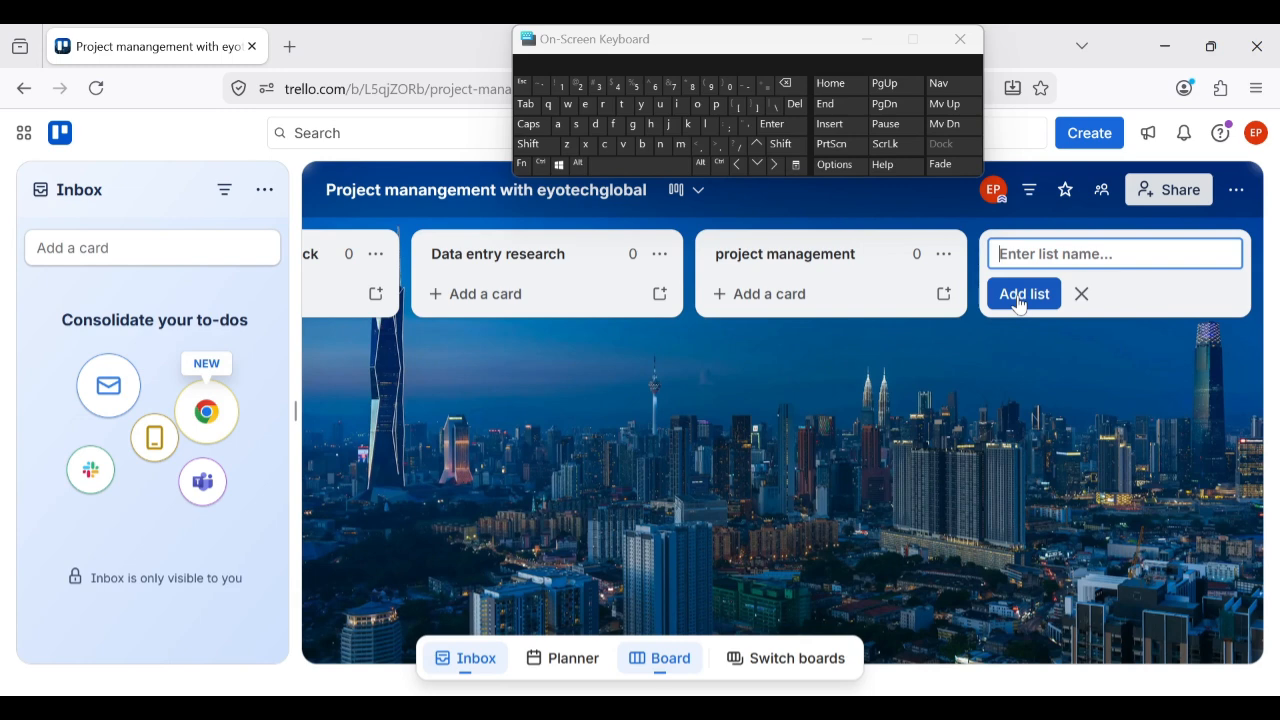
# Try to add a list named "Getting hired as a virtual Assistant" after the project management list
pyautogui.click(528, 124)
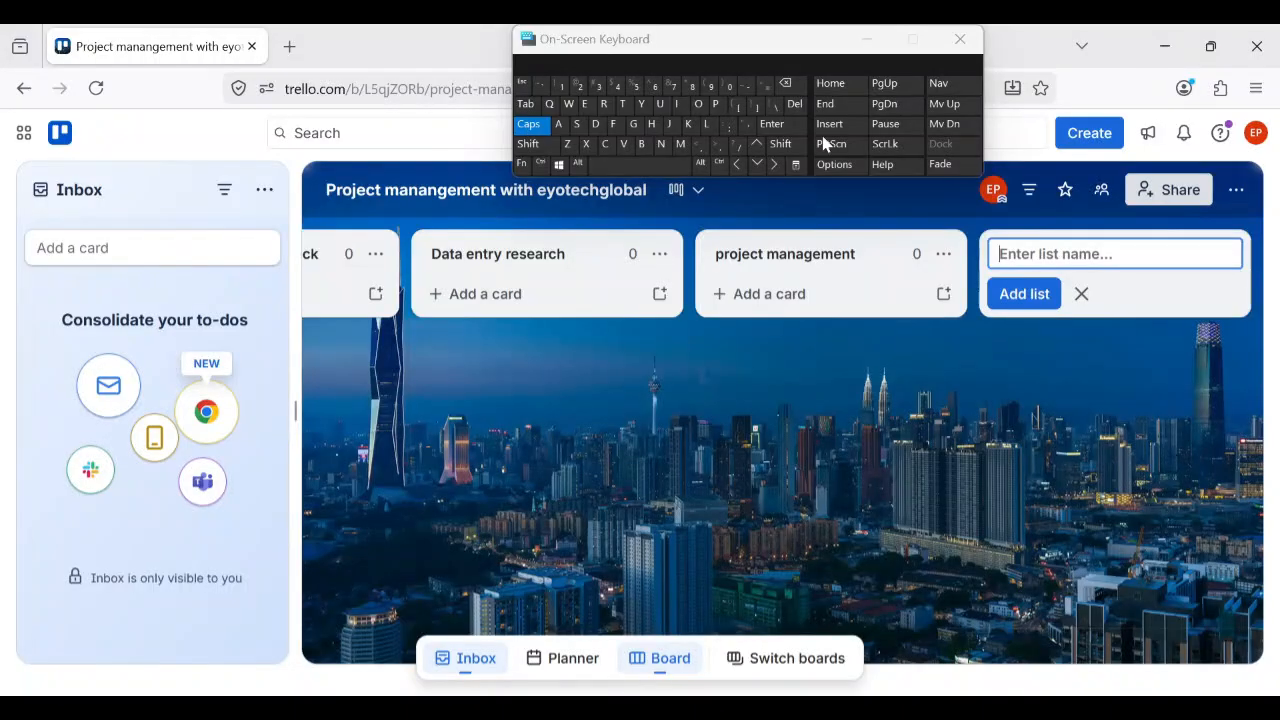
pyautogui.write('G')
pyautogui.click(528, 124)
pyautogui.write('etting ')
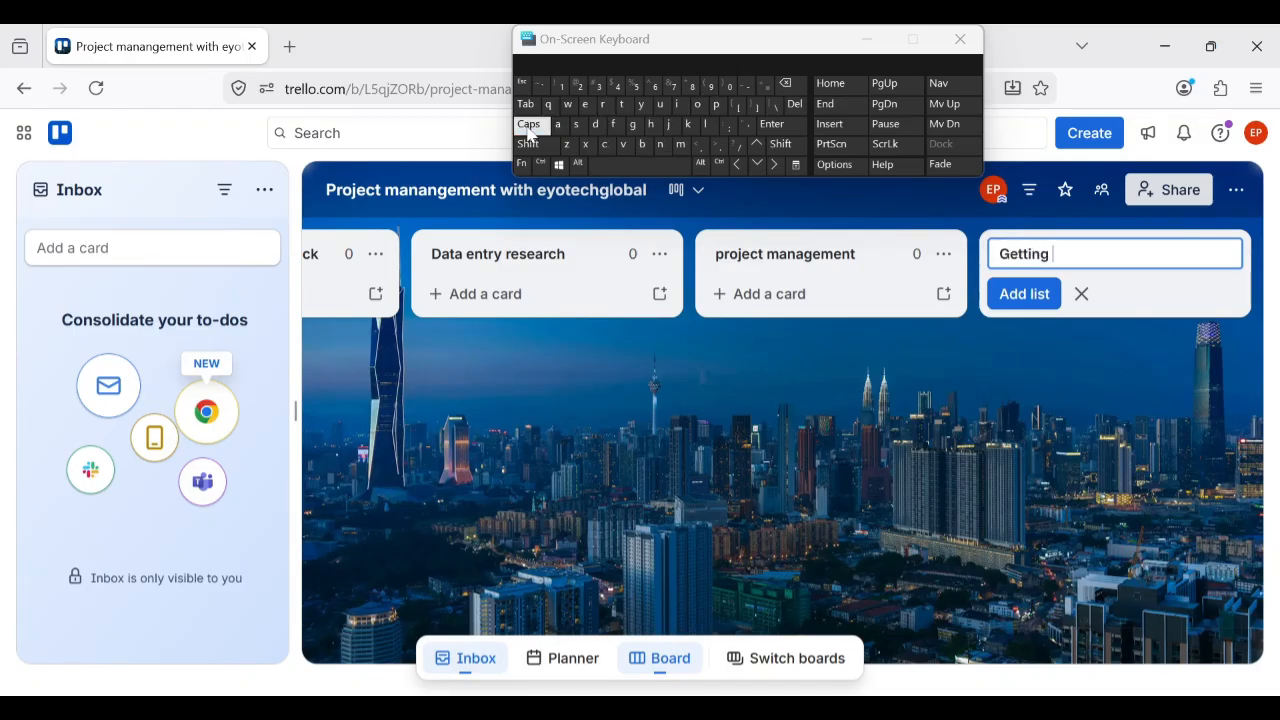
pyautogui.write('hired as a')
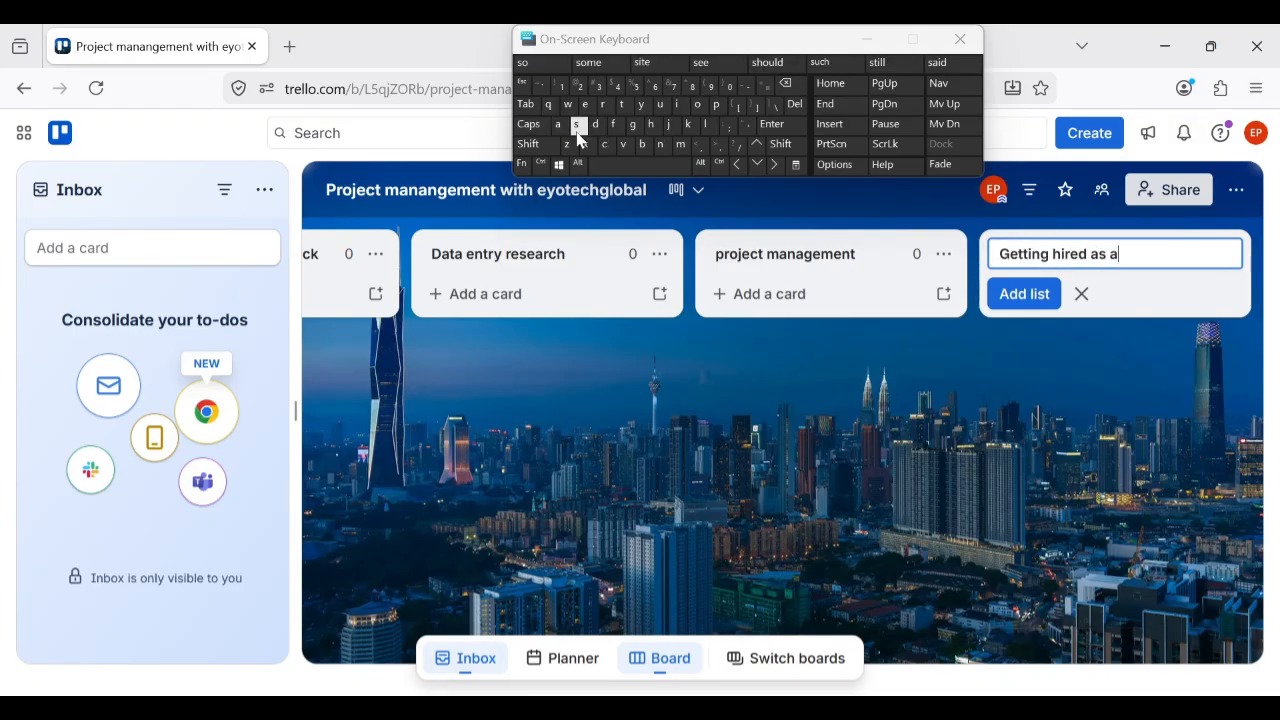
pyautogui.write(' virtual')
pyautogui.click(528, 124)
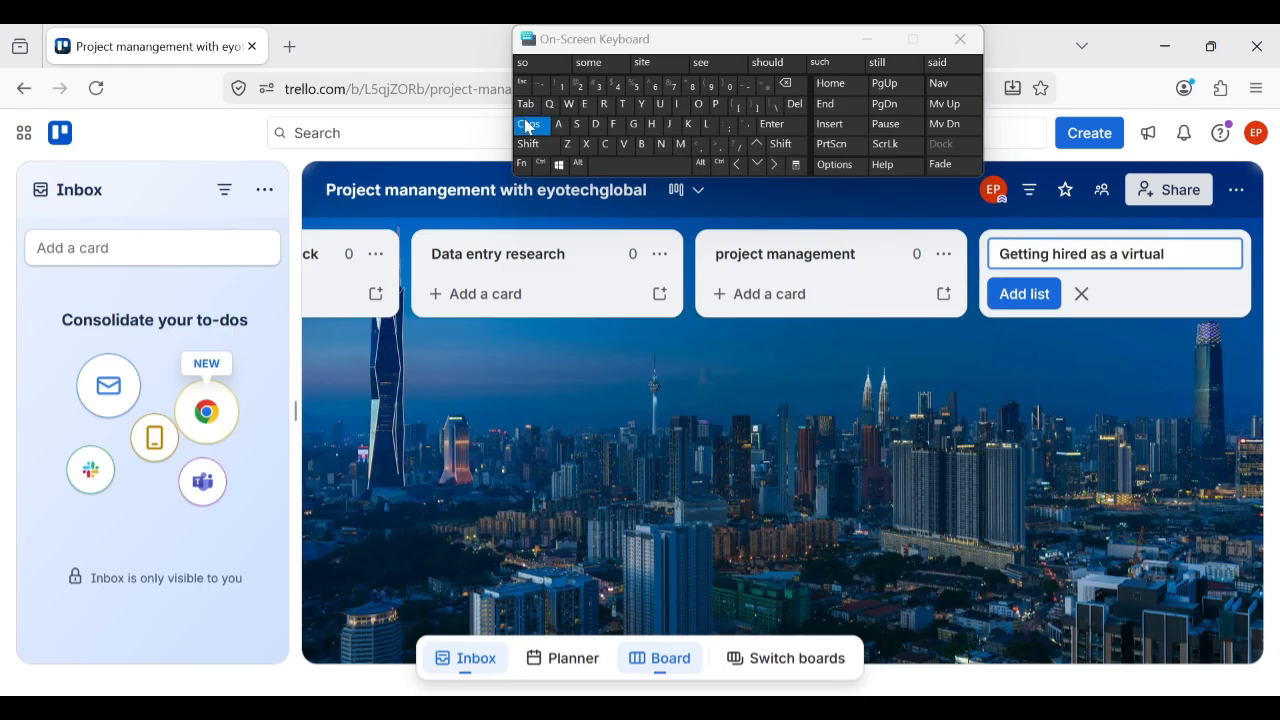
pyautogui.write('A')
pyautogui.click(528, 124)
pyautogui.write('ssistant')
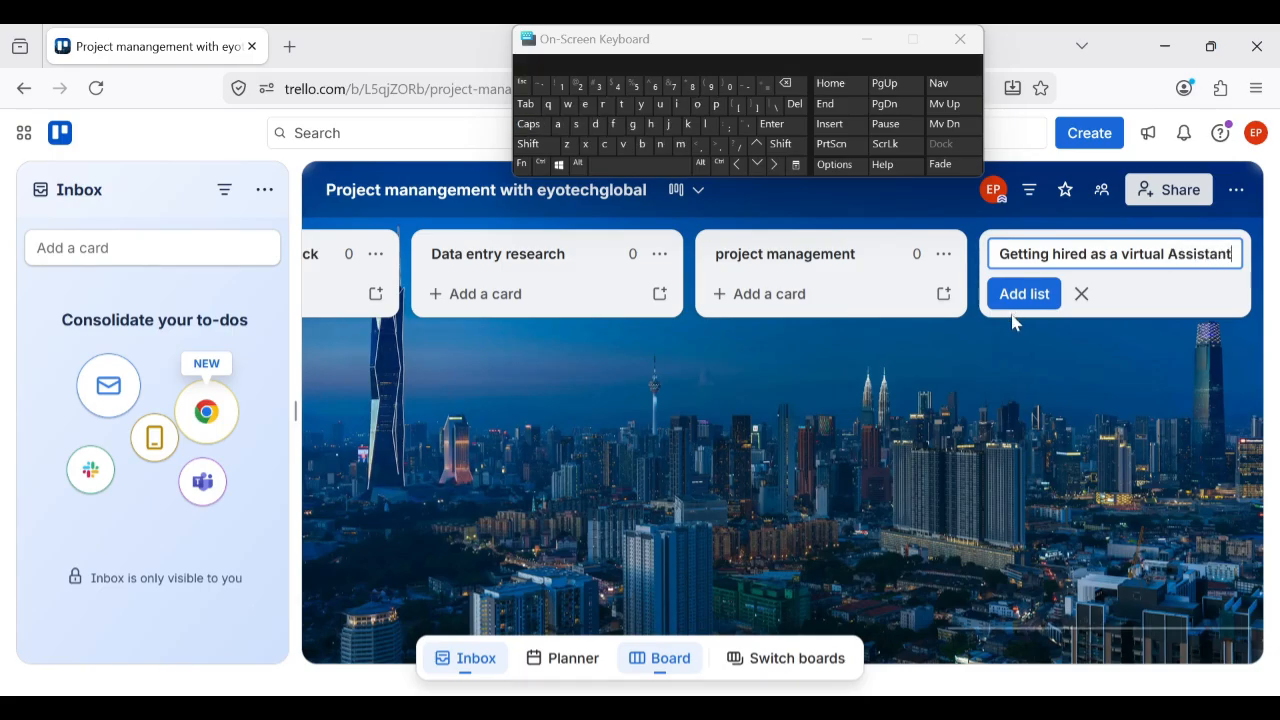
# Add a card titled "watch the youtube video" to the "Introduction to virtual Assistant" list
pyautogui.hscroll(-10, 1170, 412)
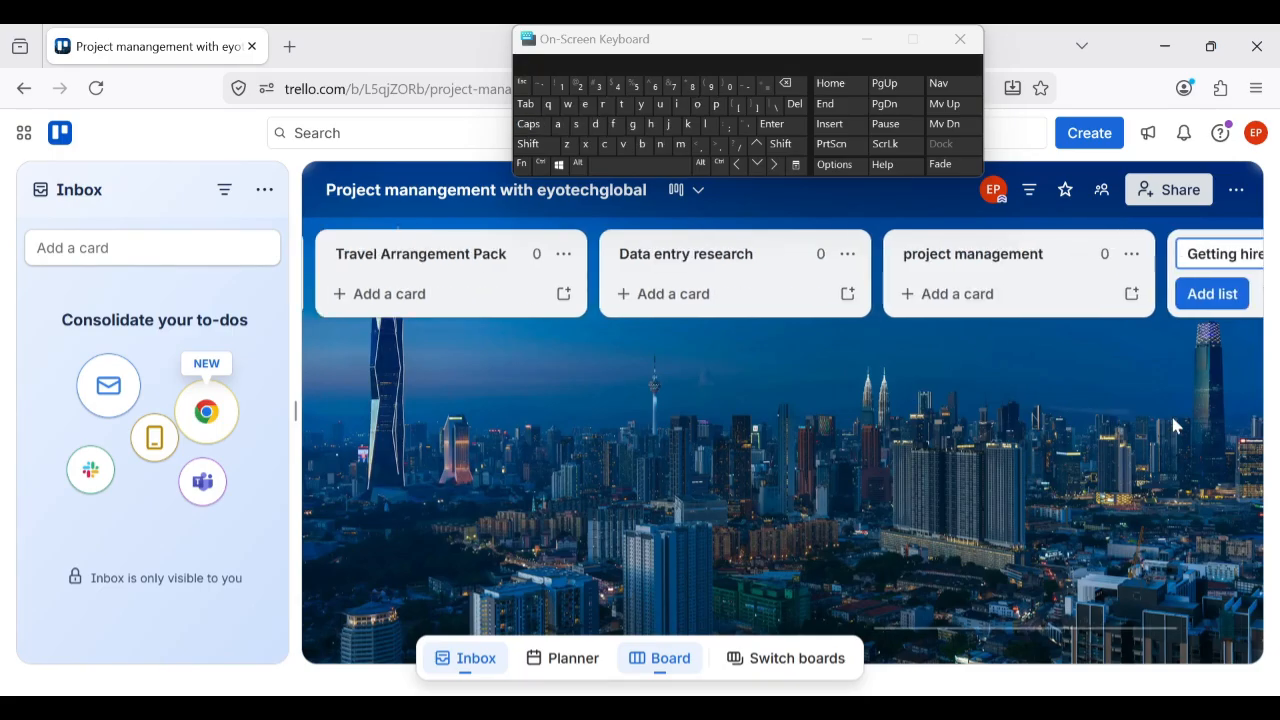
pyautogui.hscroll(-5, 1118, 500)
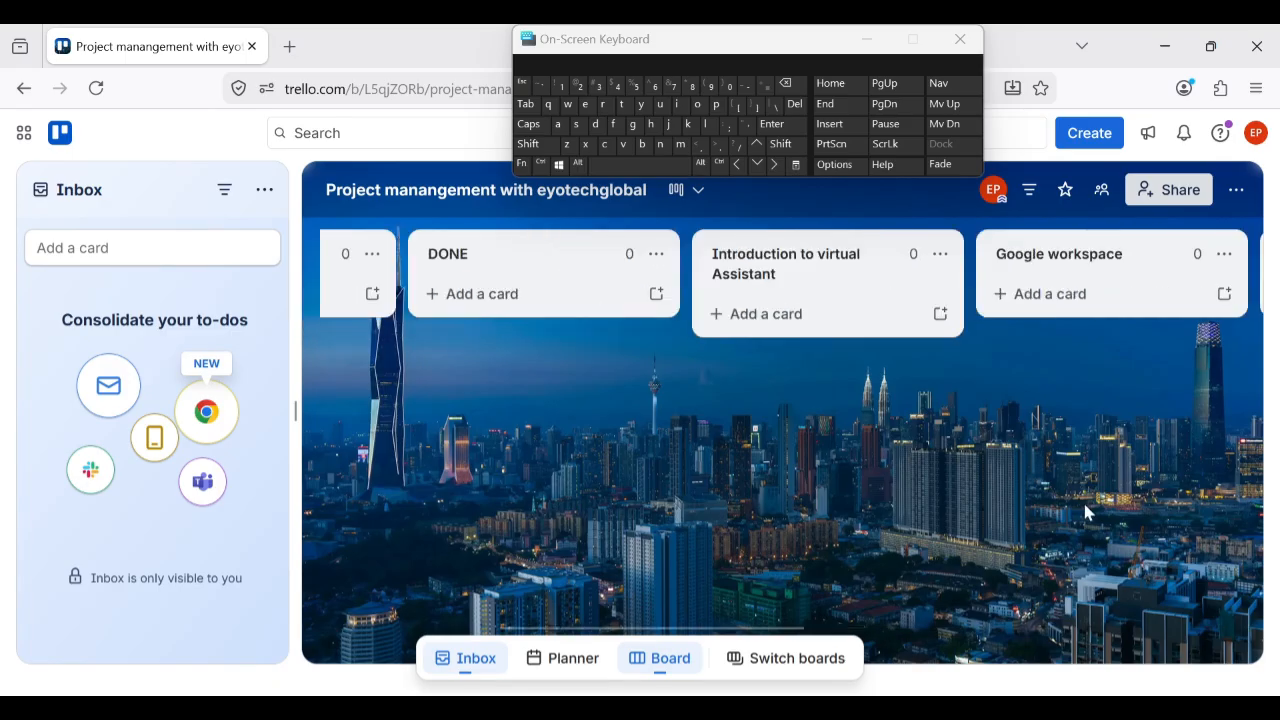
pyautogui.hscroll(-2, 1086, 507)
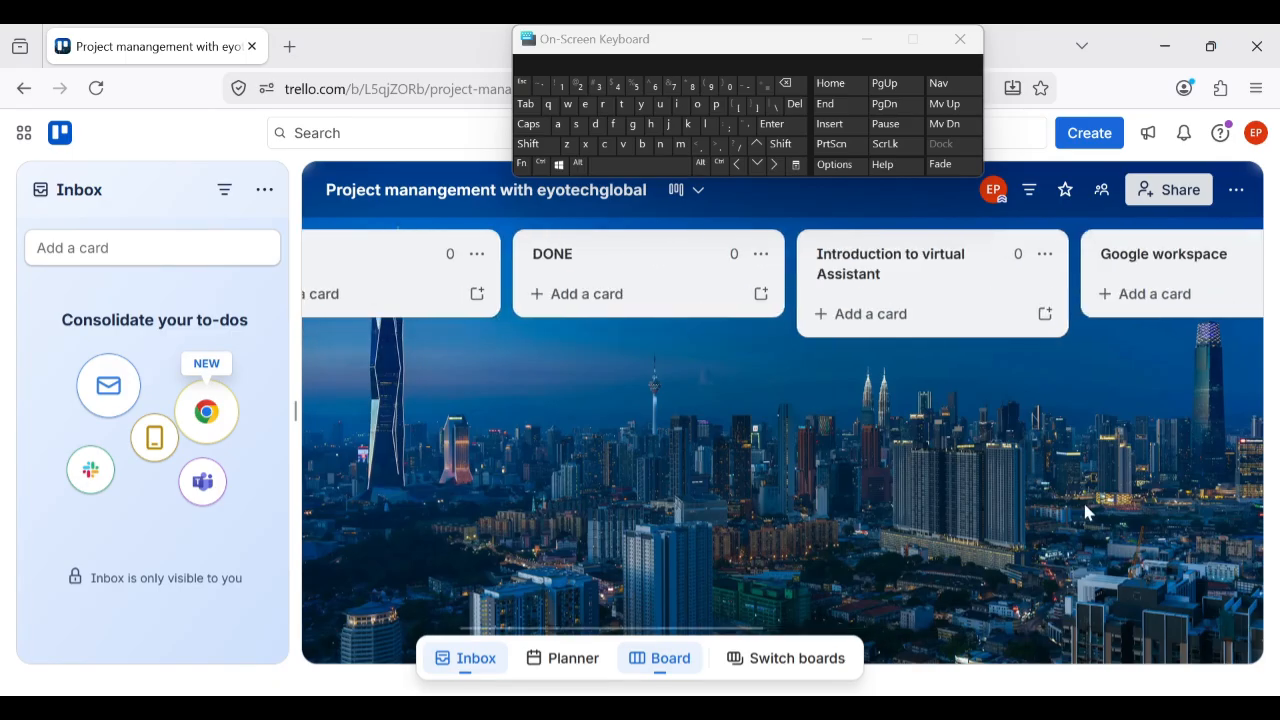
pyautogui.hscroll(2, 948, 512)
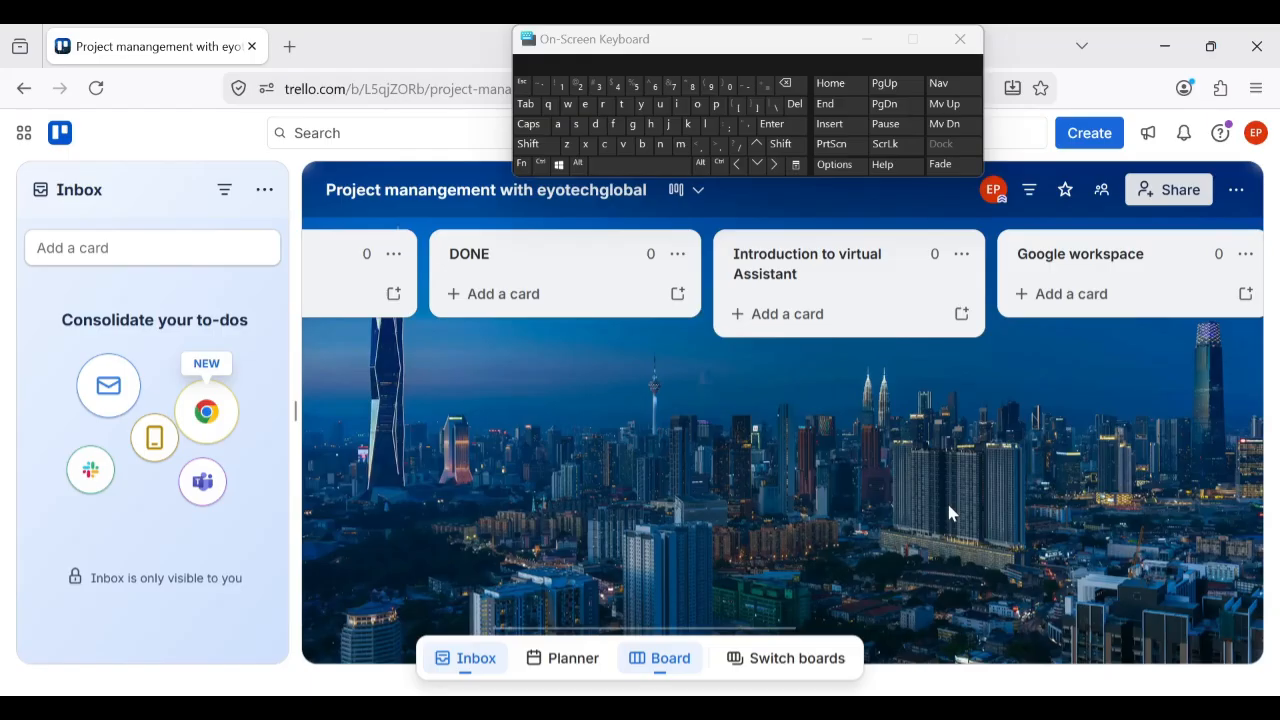
pyautogui.hscroll(1, 962, 508)
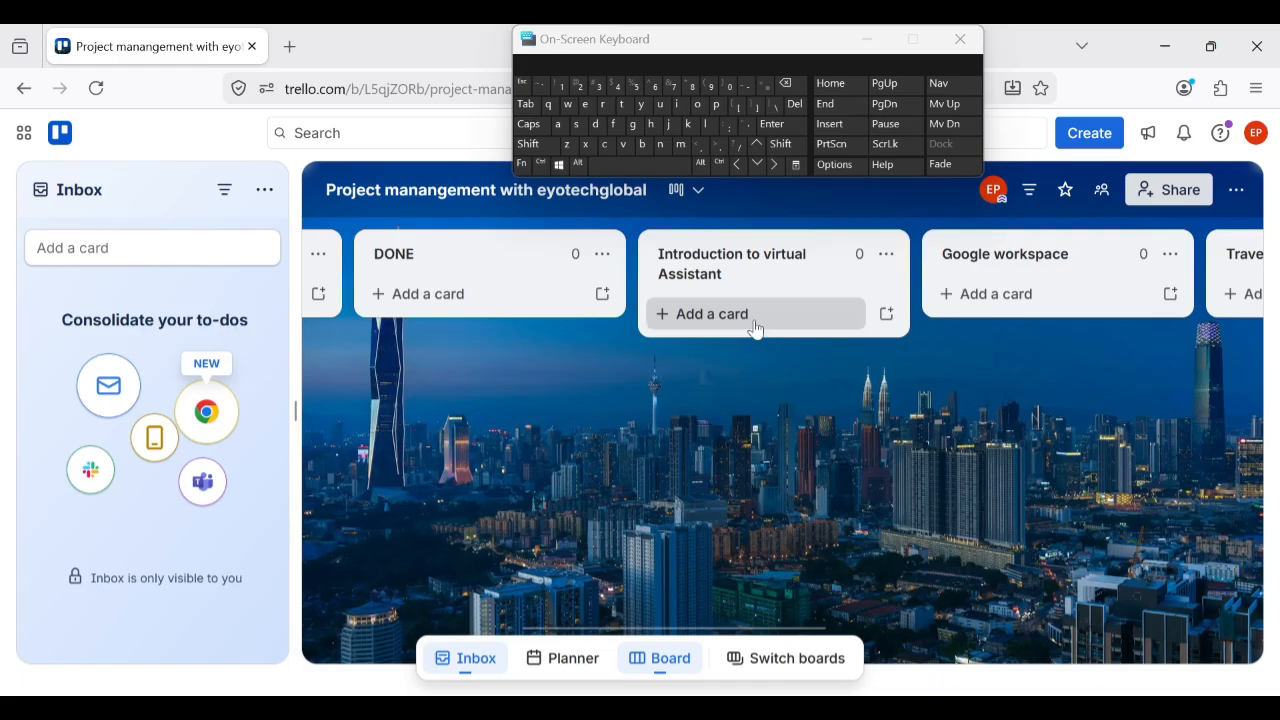
pyautogui.hscroll(10, 755, 328)
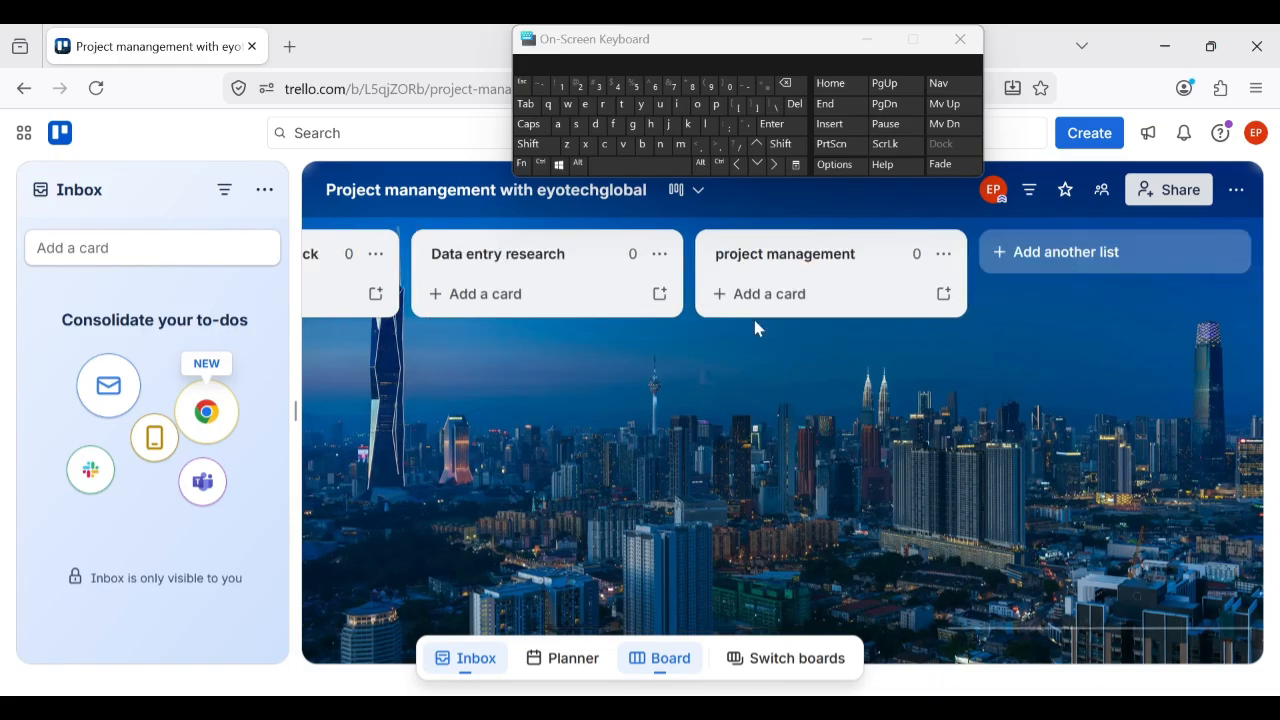
pyautogui.hscroll(-10, 1043, 491)
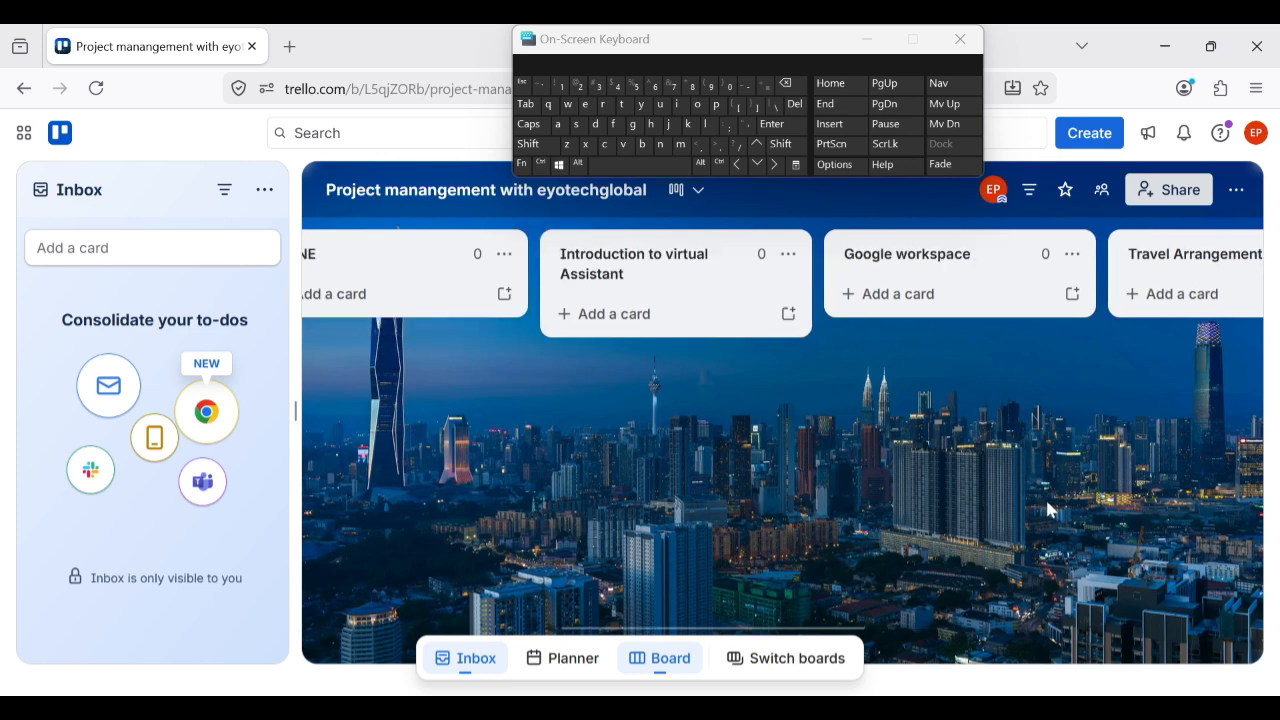
pyautogui.click(601, 327)
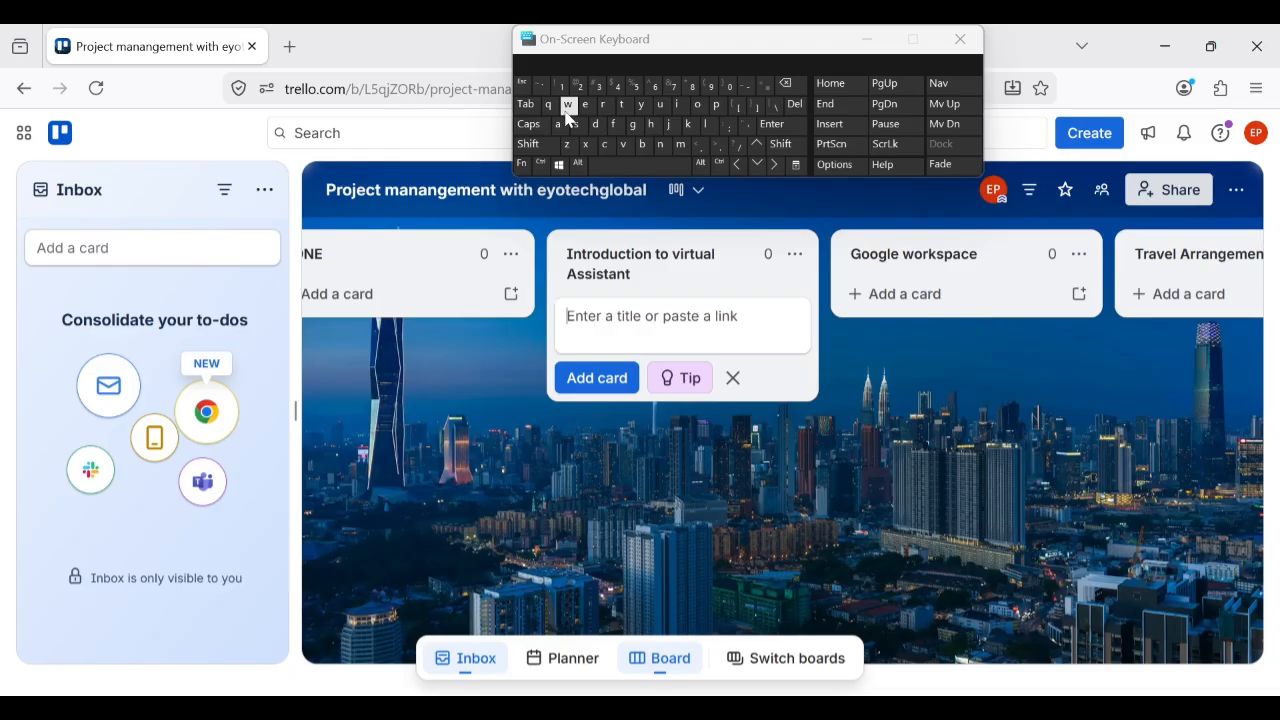
pyautogui.write('wat')
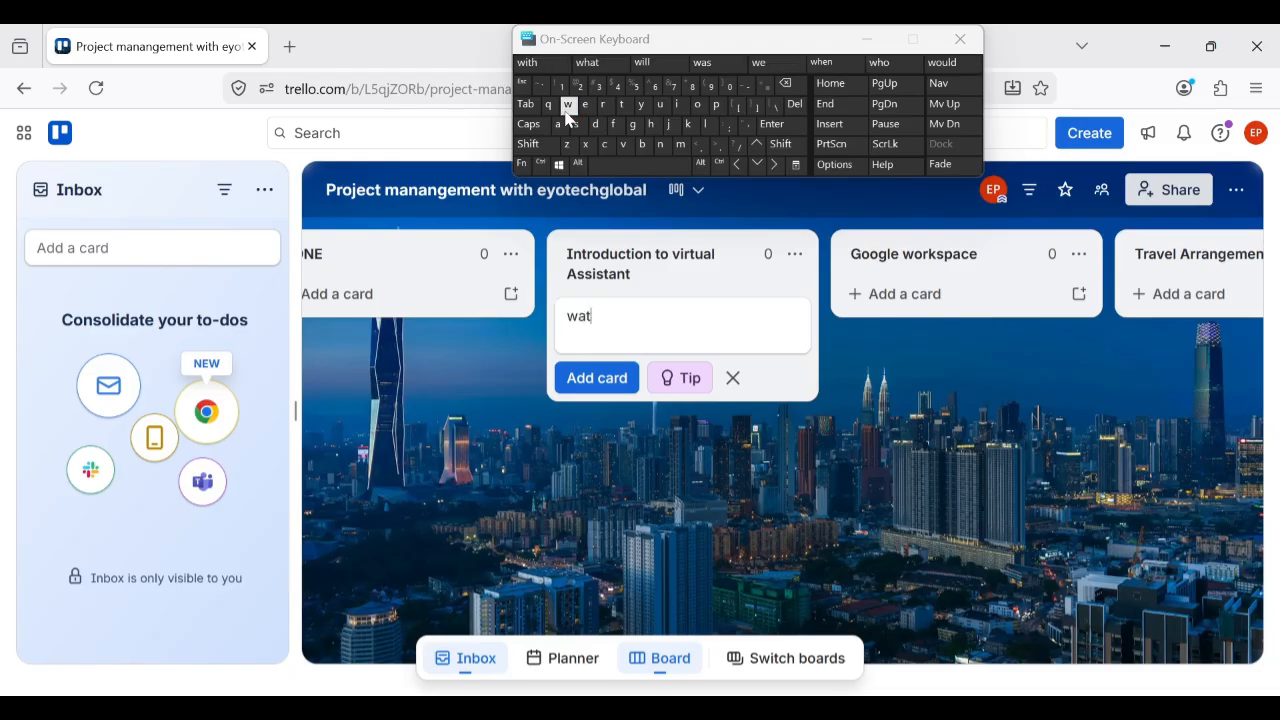
pyautogui.write('ch the youtube v')
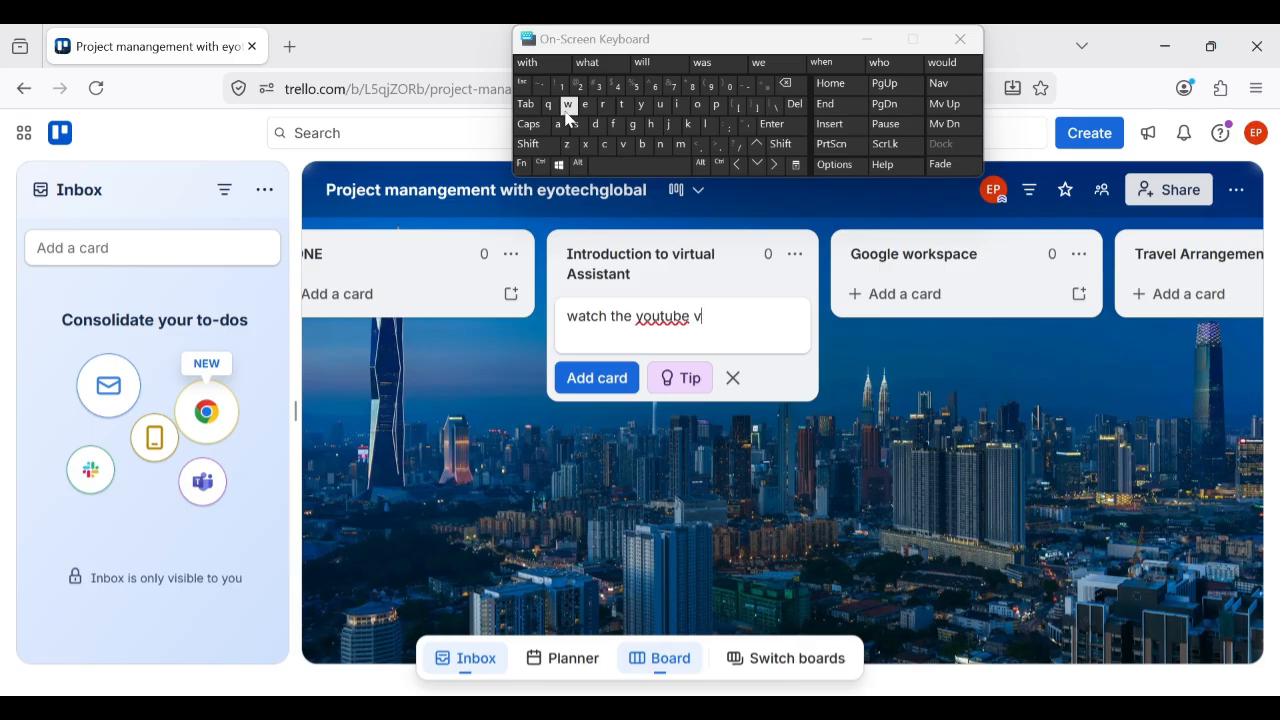
pyautogui.write('ideo')
pyautogui.press('BackSpace')
pyautogui.write('o')
pyautogui.press('Return')
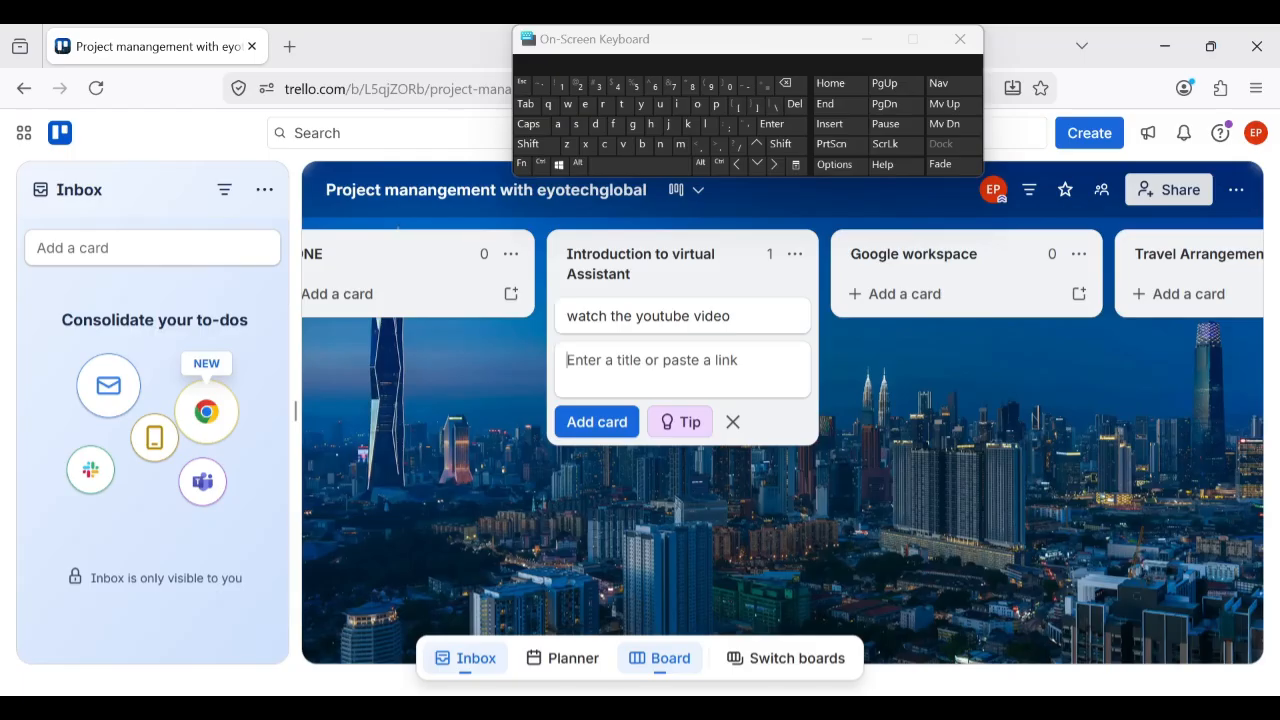
# Add a second card titled "take quize and peer to peer coaching" to the "Introduction to virtual Assistant" list
pyautogui.write('take ')
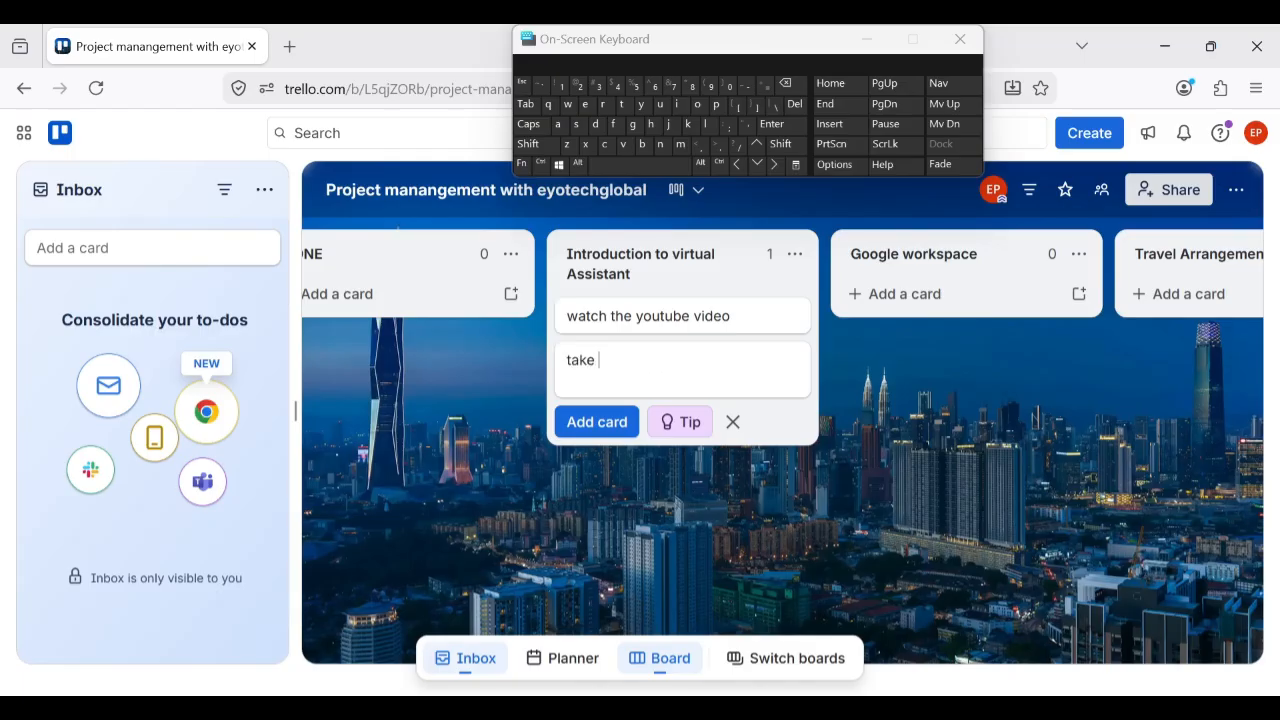
pyautogui.write('quiz')
pyautogui.press('BackSpace')
pyautogui.press('BackSpace')
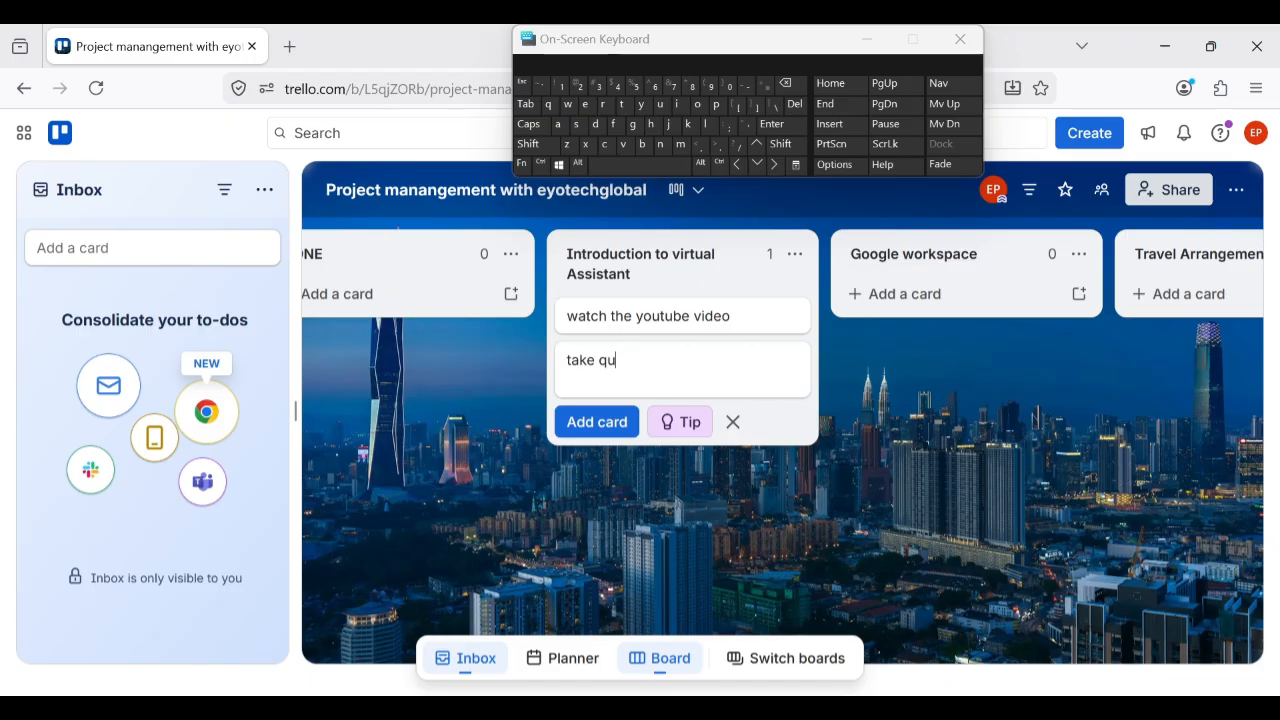
pyautogui.write('ize a')
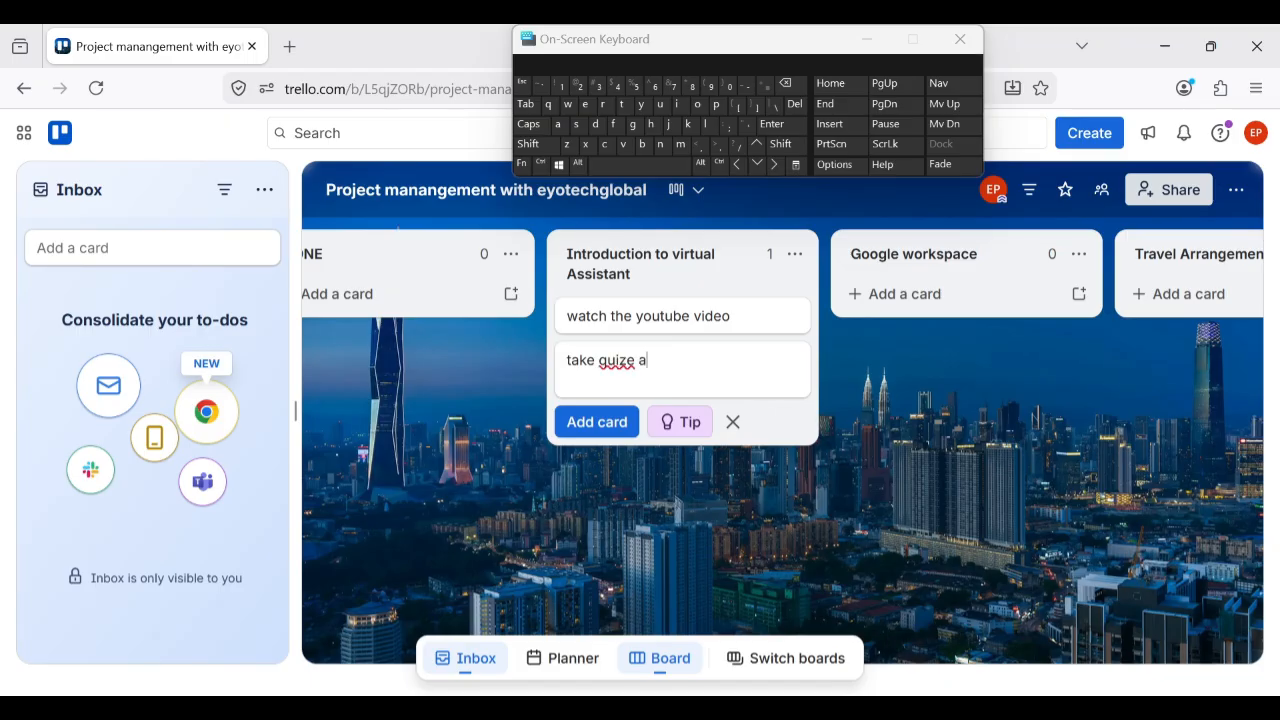
pyautogui.write('nd peer to peer coaching')
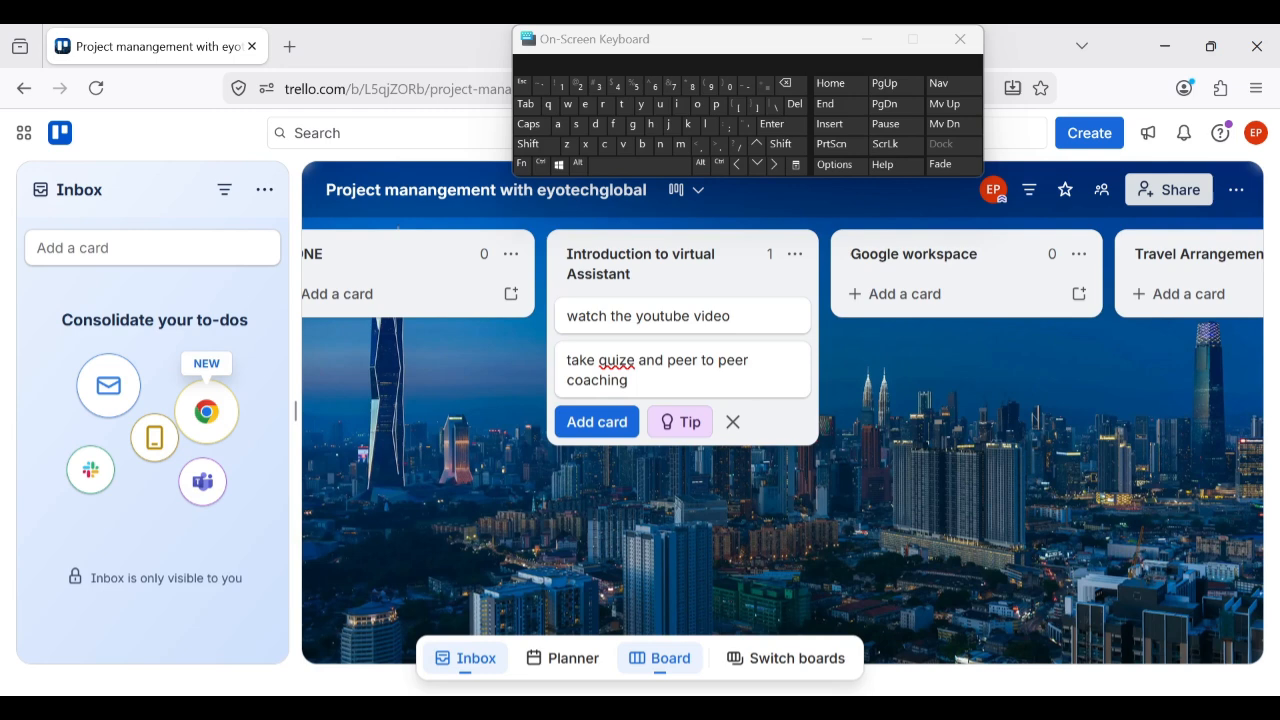
pyautogui.press('Return')
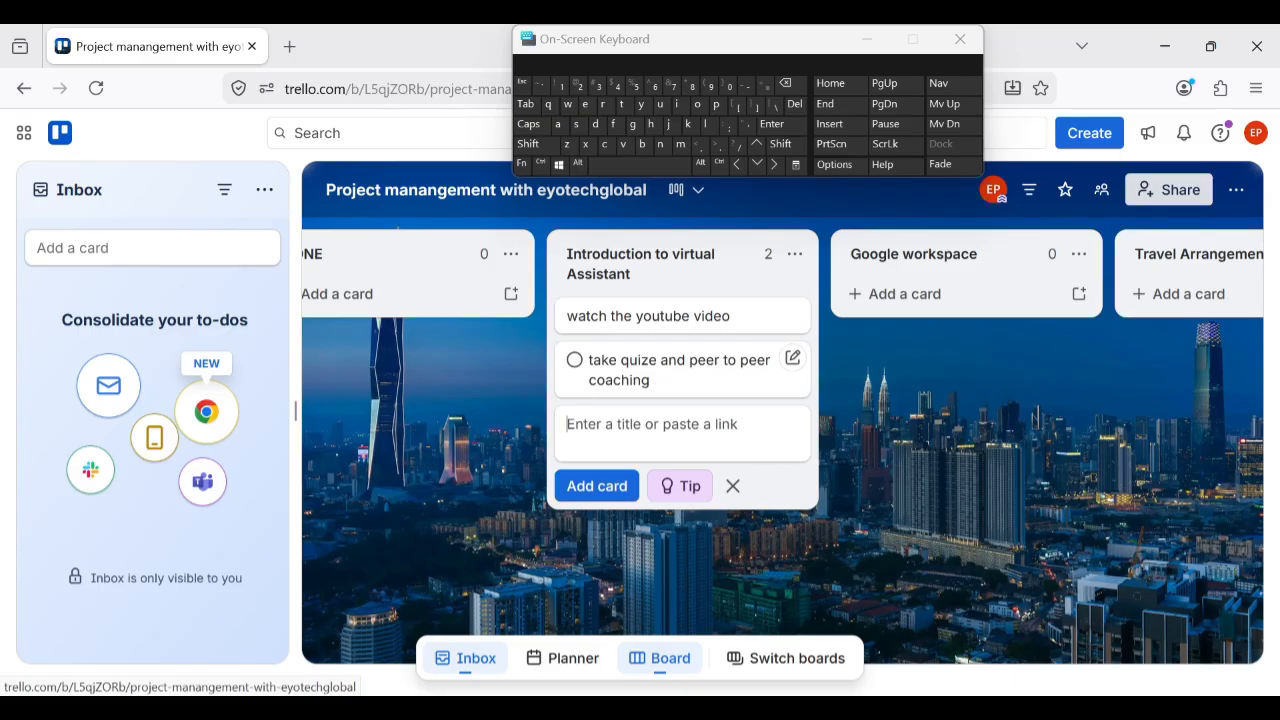
# Try to add a third card titled "Submit your task" to the "Introduction to virtual Assistant" list
pyautogui.click(530, 124)
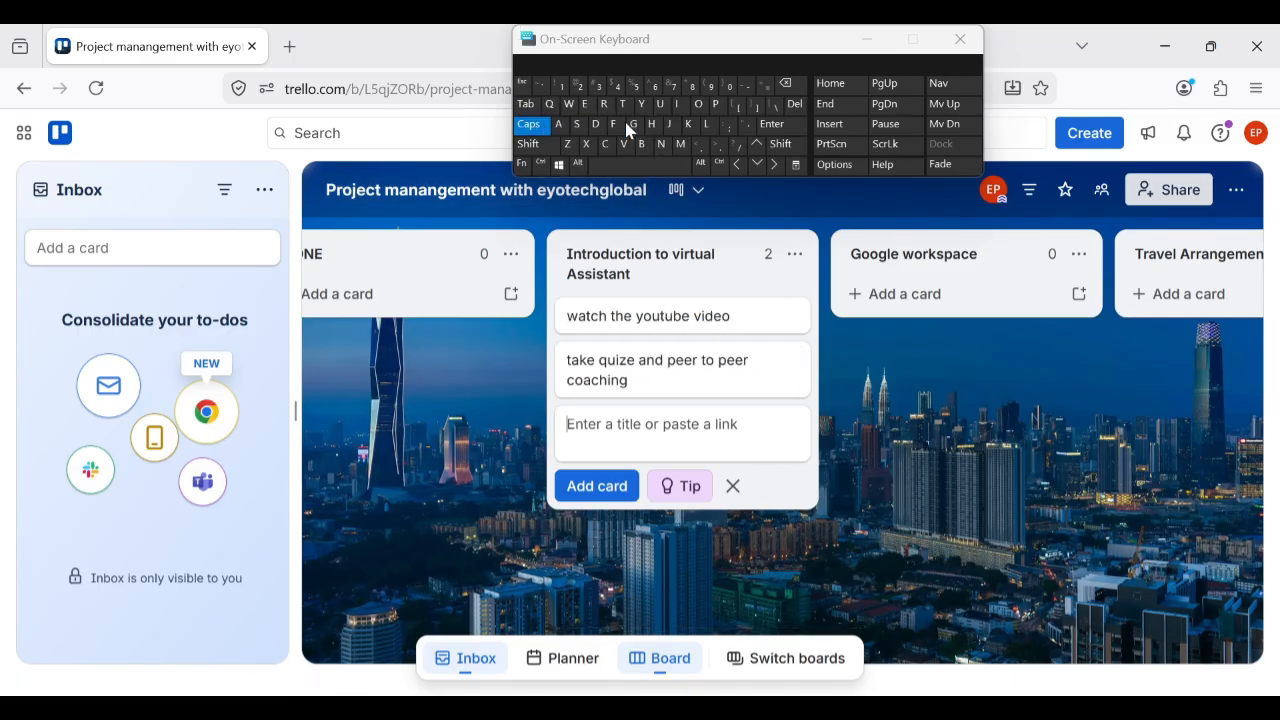
pyautogui.click(580, 126)
pyautogui.click(532, 127)
pyautogui.write('ubmit')
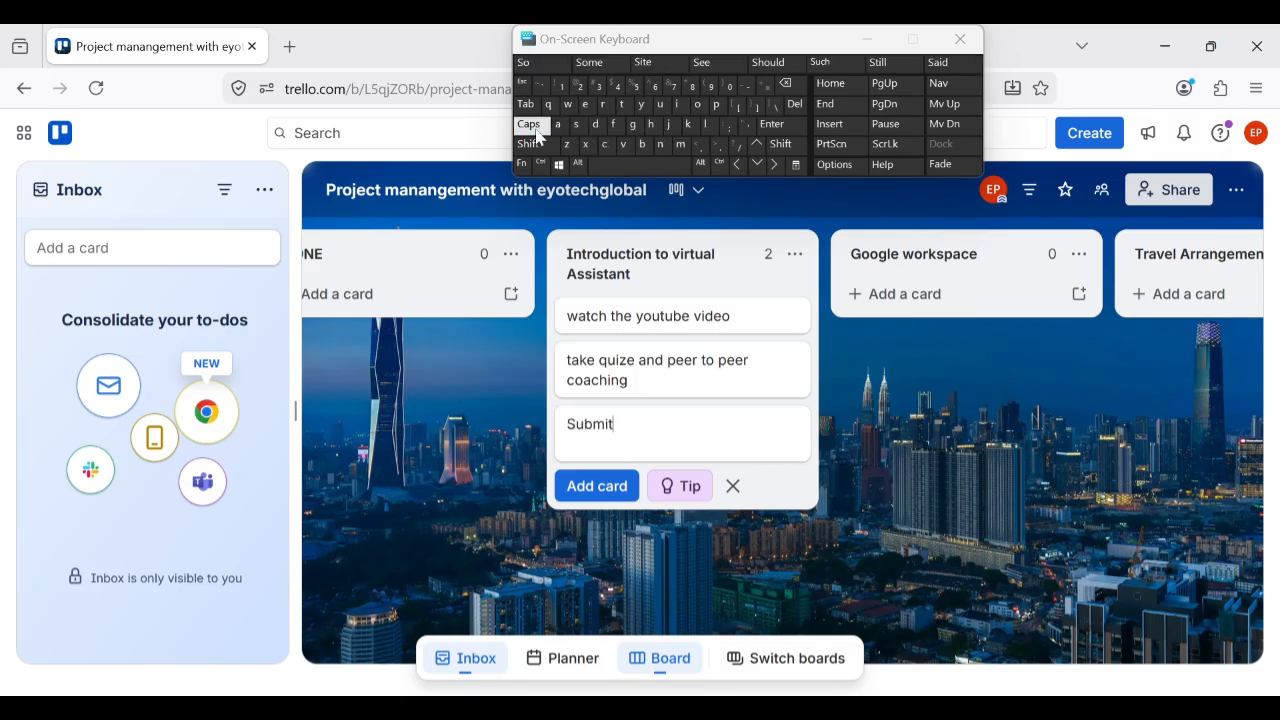
pyautogui.write(' your task')
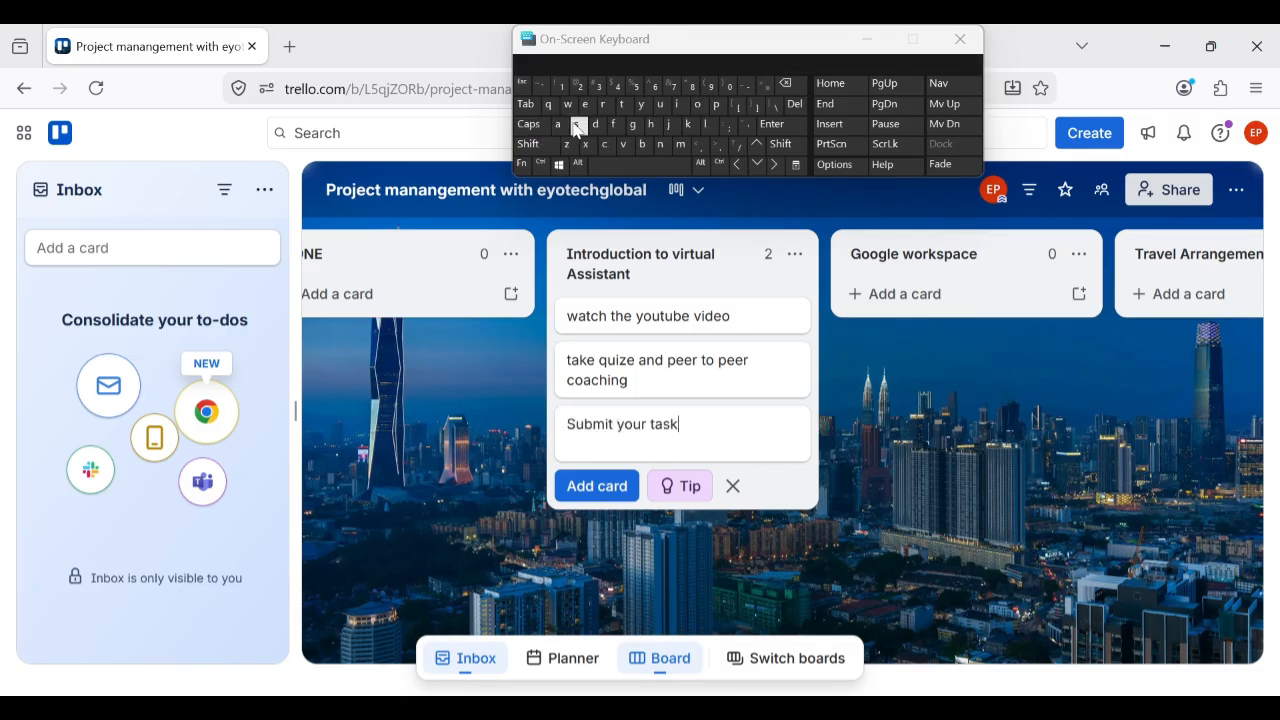
pyautogui.click(898, 306)
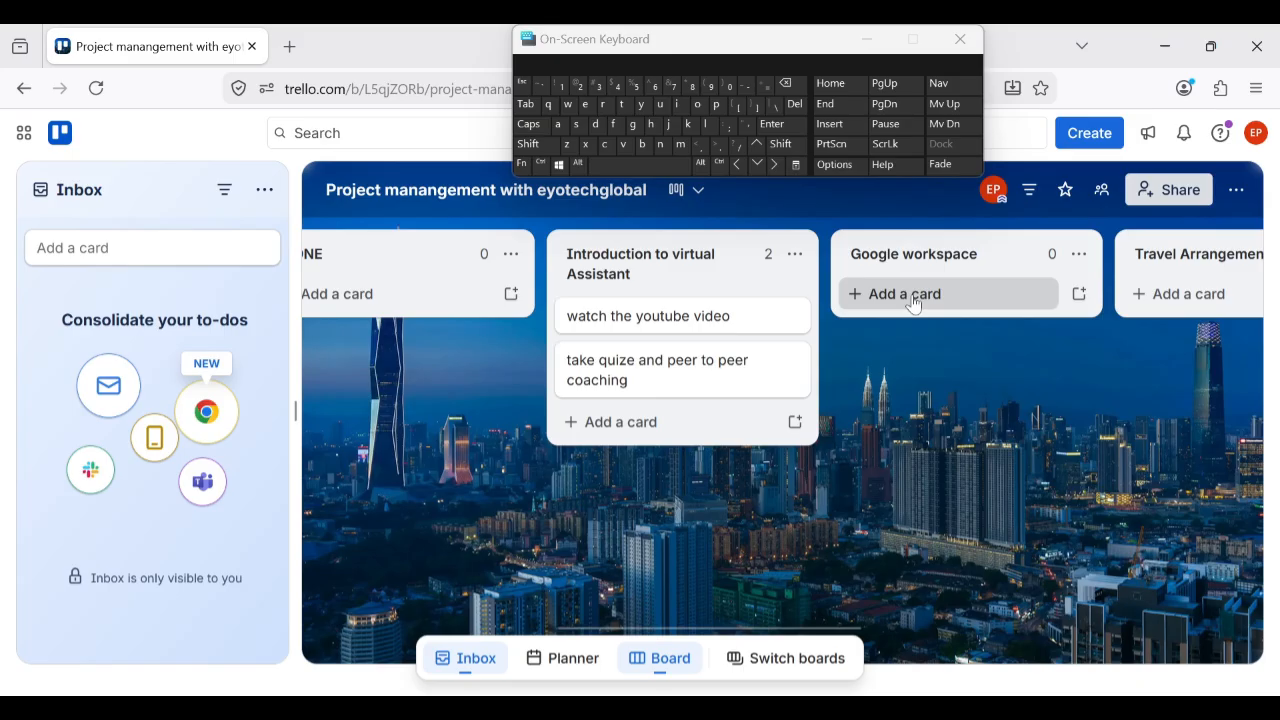
pyautogui.click(912, 296)
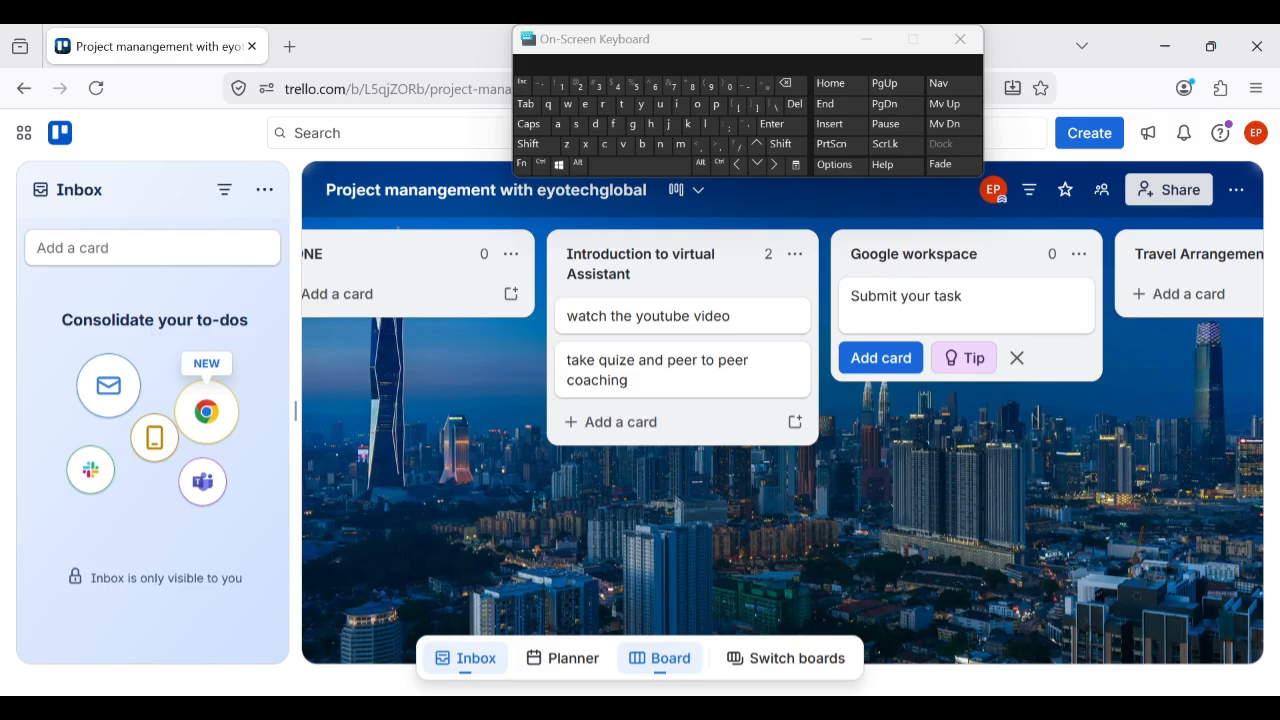
# Try again to add a card to the "Introduction to virtual Assistant" list, titled "submit your task"
pyautogui.click(650, 422)
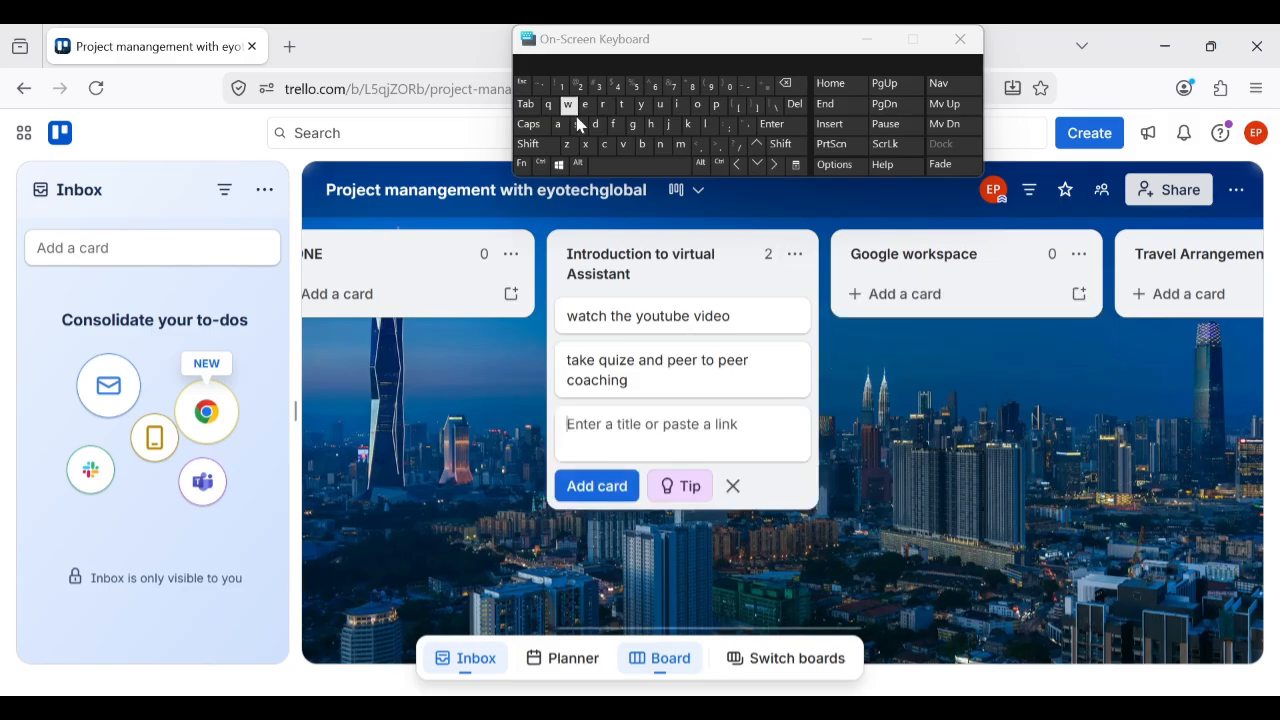
pyautogui.click(577, 125)
pyautogui.write('ubmit your t')
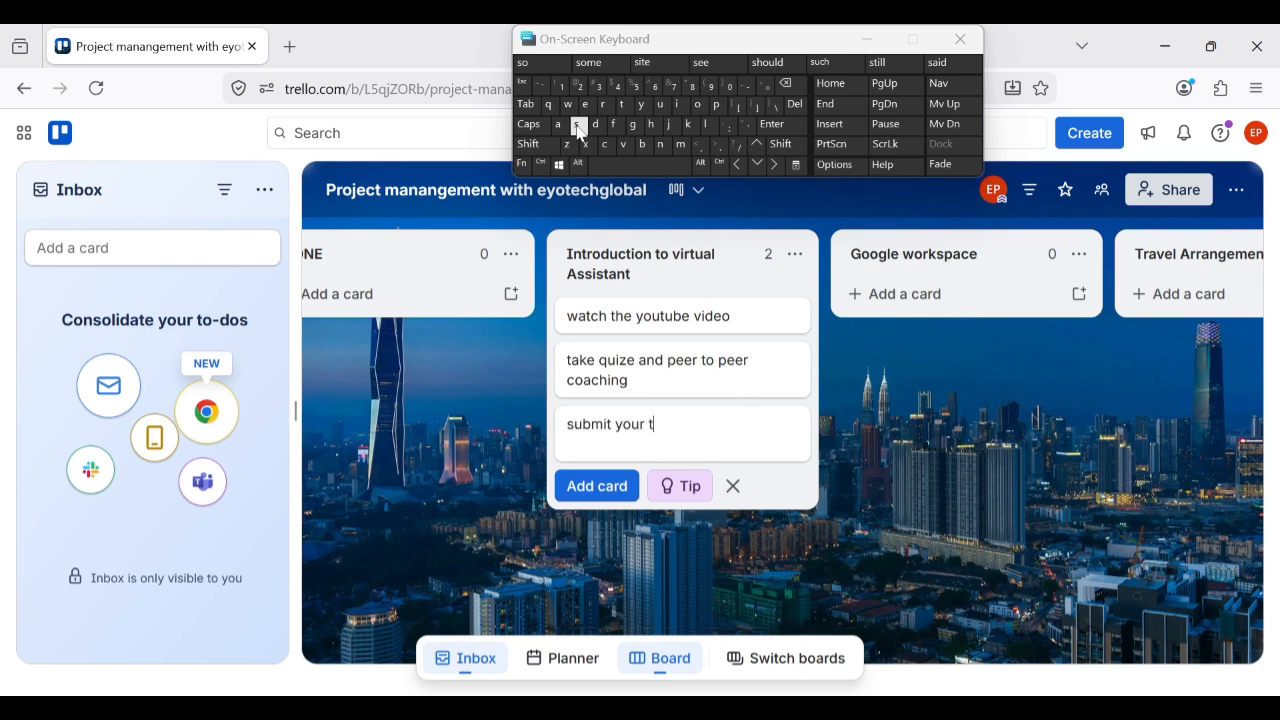
pyautogui.write('ask')
pyautogui.click(855, 393)
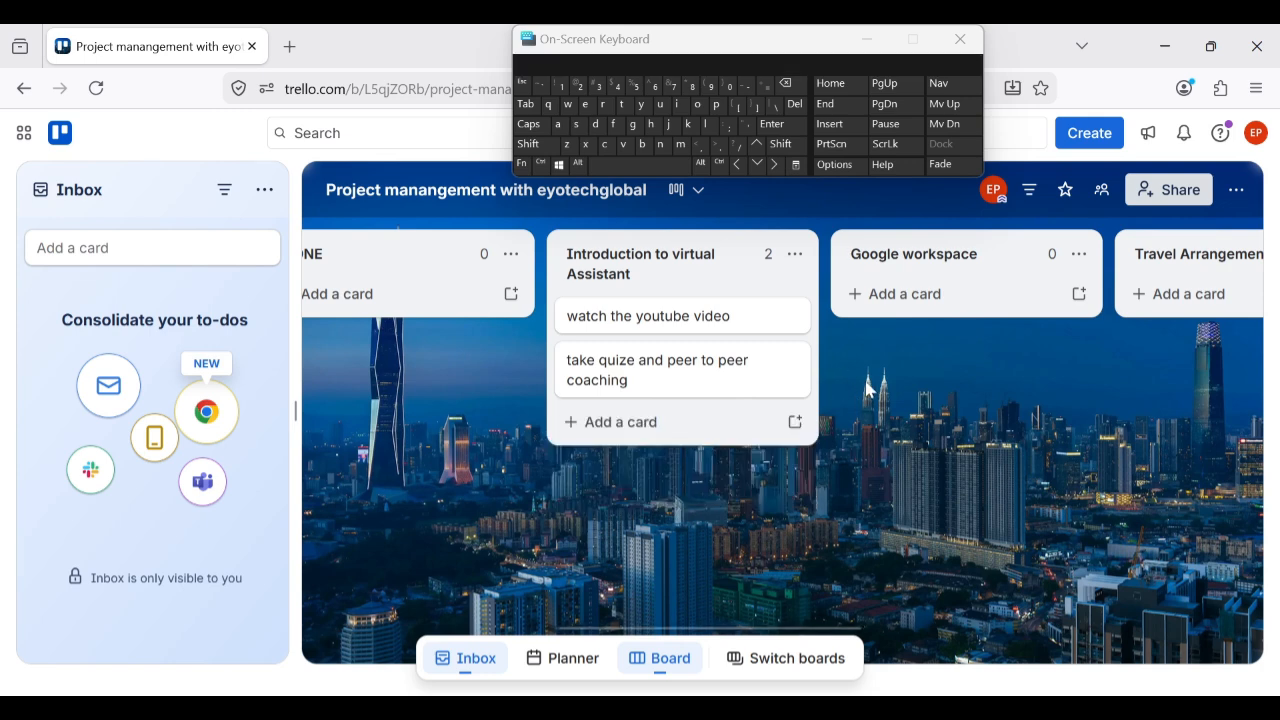
# Start a new card in the Google workspace list and clear the leftover draft text from its title
pyautogui.click(908, 293)
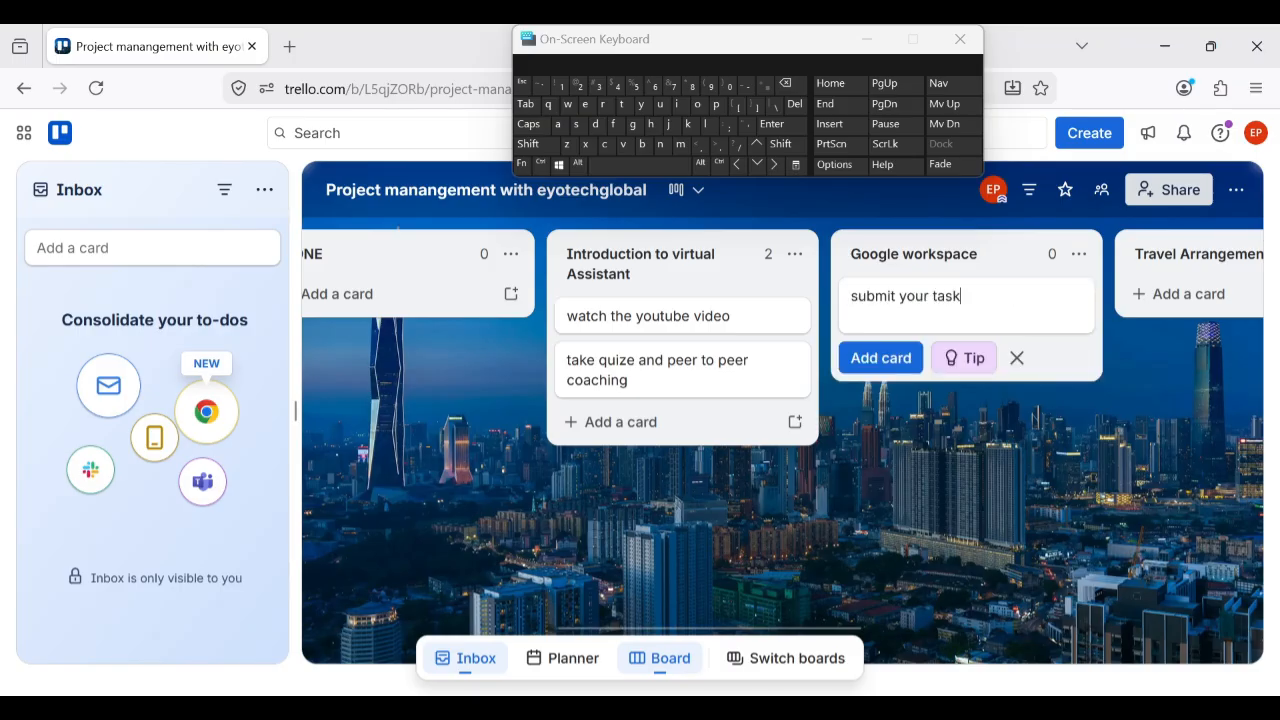
pyautogui.press('BackSpace')
pyautogui.press('BackSpace')
pyautogui.press('BackSpace')
pyautogui.press('BackSpace')
pyautogui.press('BackSpace')
pyautogui.press('BackSpace')
pyautogui.press('BackSpace')
pyautogui.press('BackSpace')
pyautogui.press('BackSpace')
pyautogui.press('BackSpace')
pyautogui.press('BackSpace')
pyautogui.press('BackSpace')
pyautogui.press('BackSpace')
pyautogui.press('BackSpace')
pyautogui.press('BackSpace')
pyautogui.press('BackSpace')
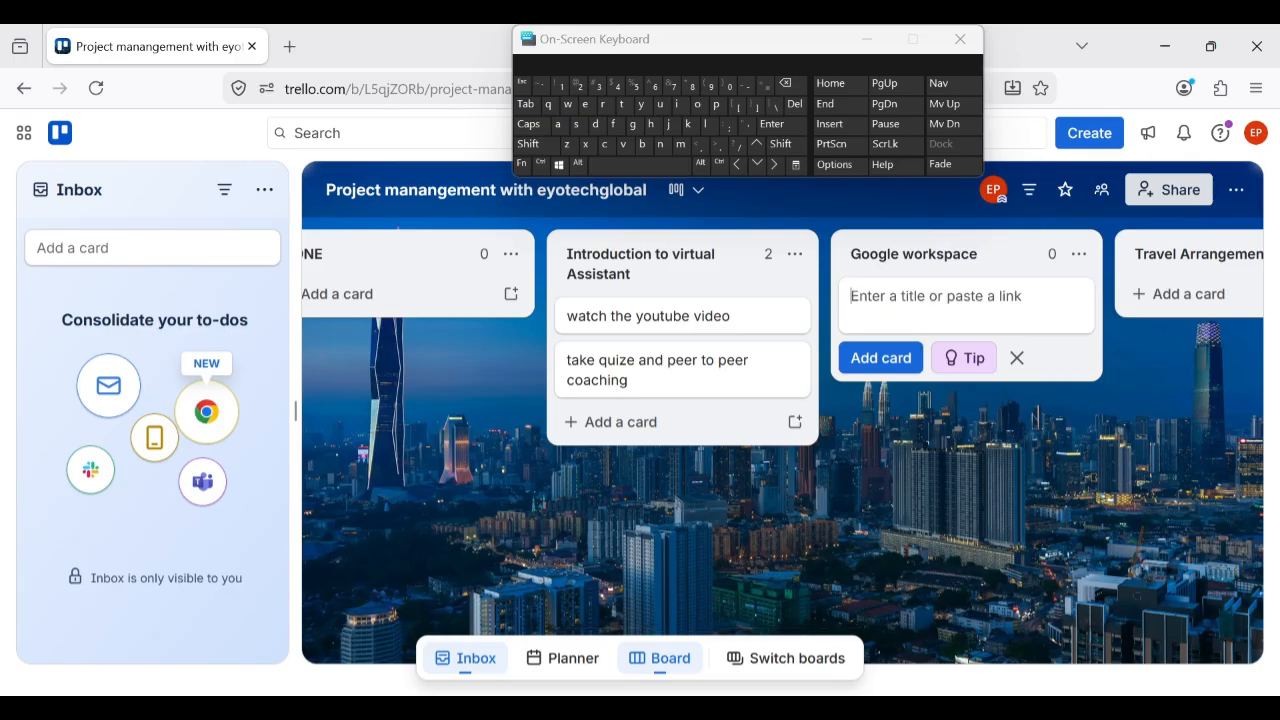
# Add a card titled "watch the youtube video" to the Google workspace list
pyautogui.click(568, 105)
pyautogui.write('atc')
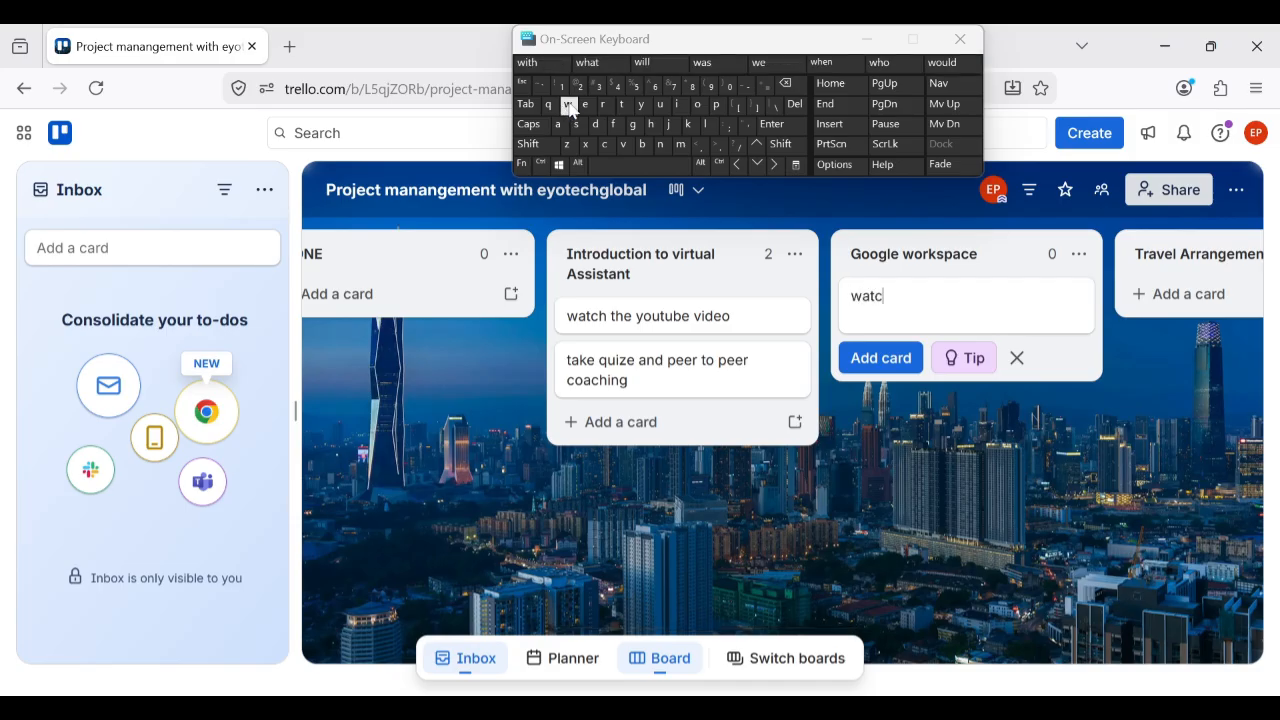
pyautogui.write('h the youtube ')
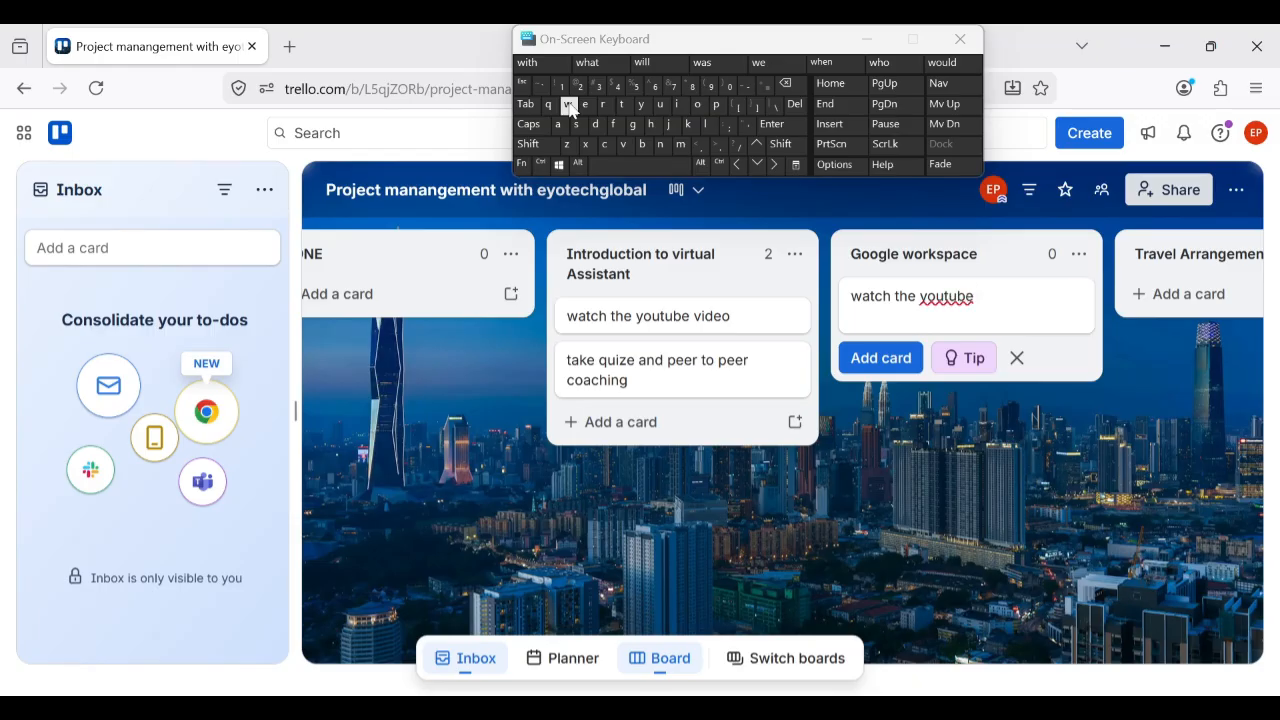
pyautogui.write('video')
pyautogui.press('Return')
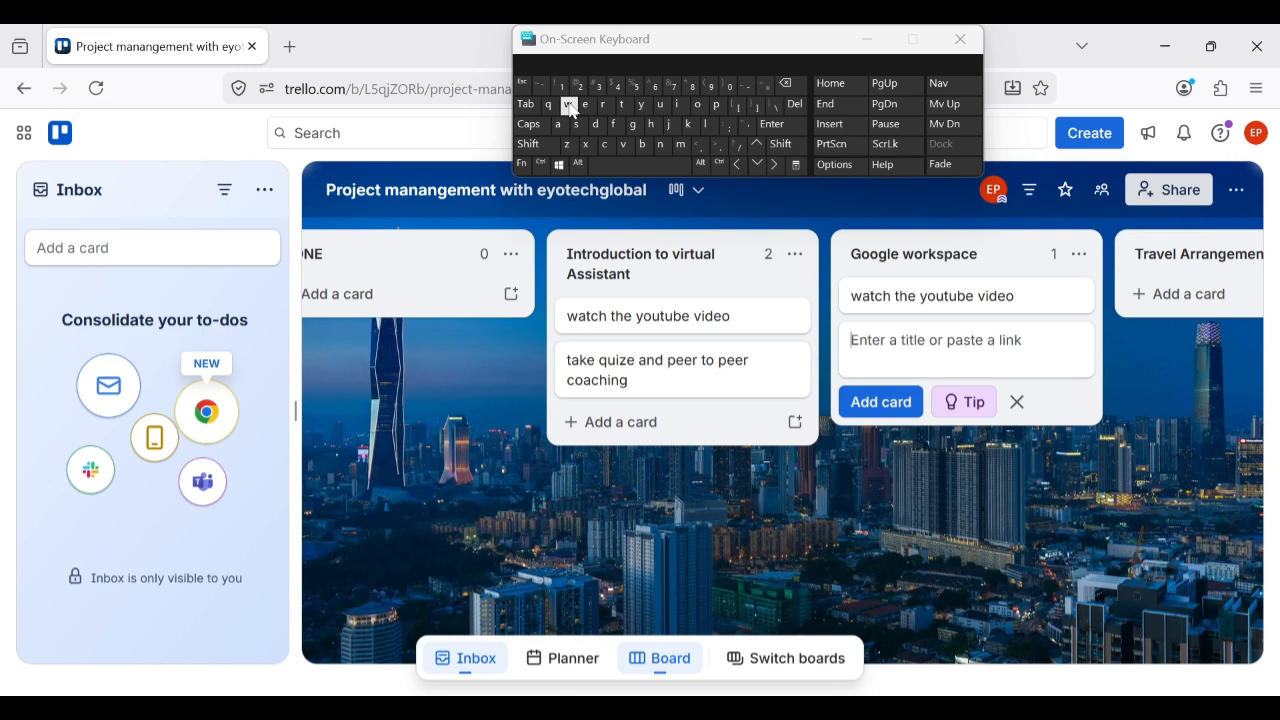
# Add a card titled "learn google work space tools proficiency" to the Google workspace list
pyautogui.write('learn google work')
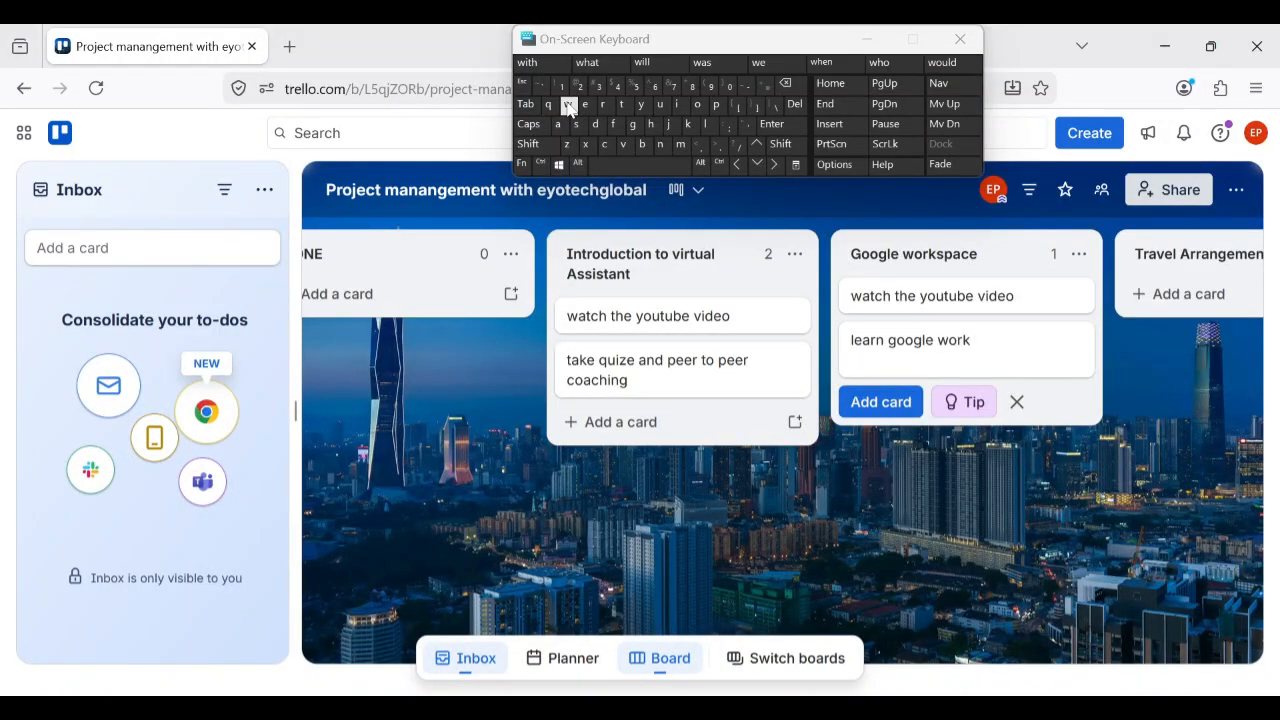
pyautogui.write(' space tools p')
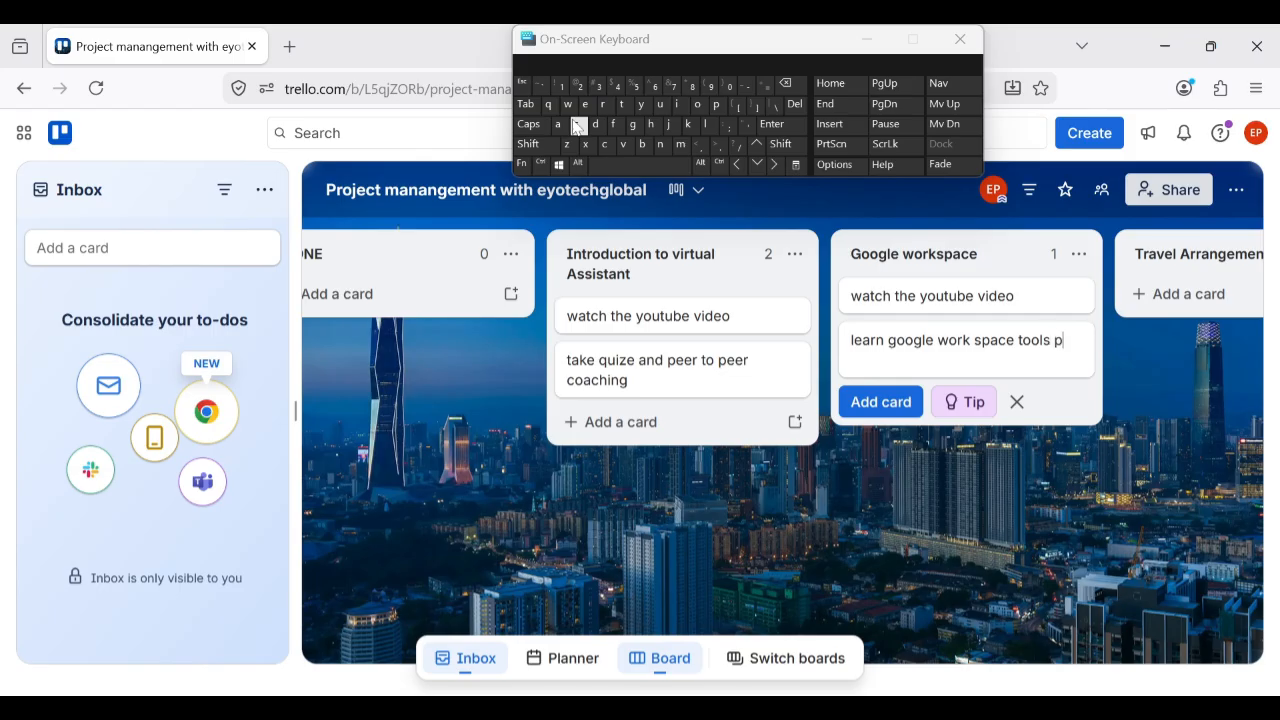
pyautogui.write('roficiency')
pyautogui.press('Return')
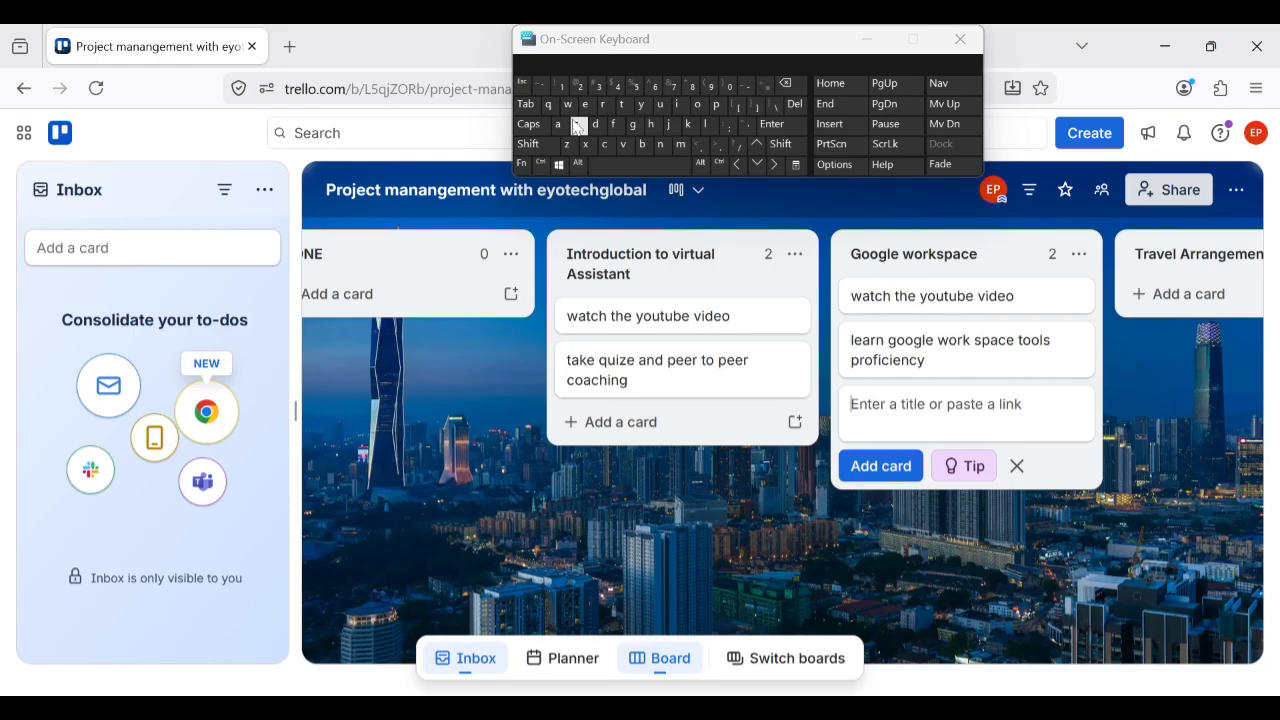
# Add a card titled "practice google work space tools" to the Google workspace list
pyautogui.write('practice')
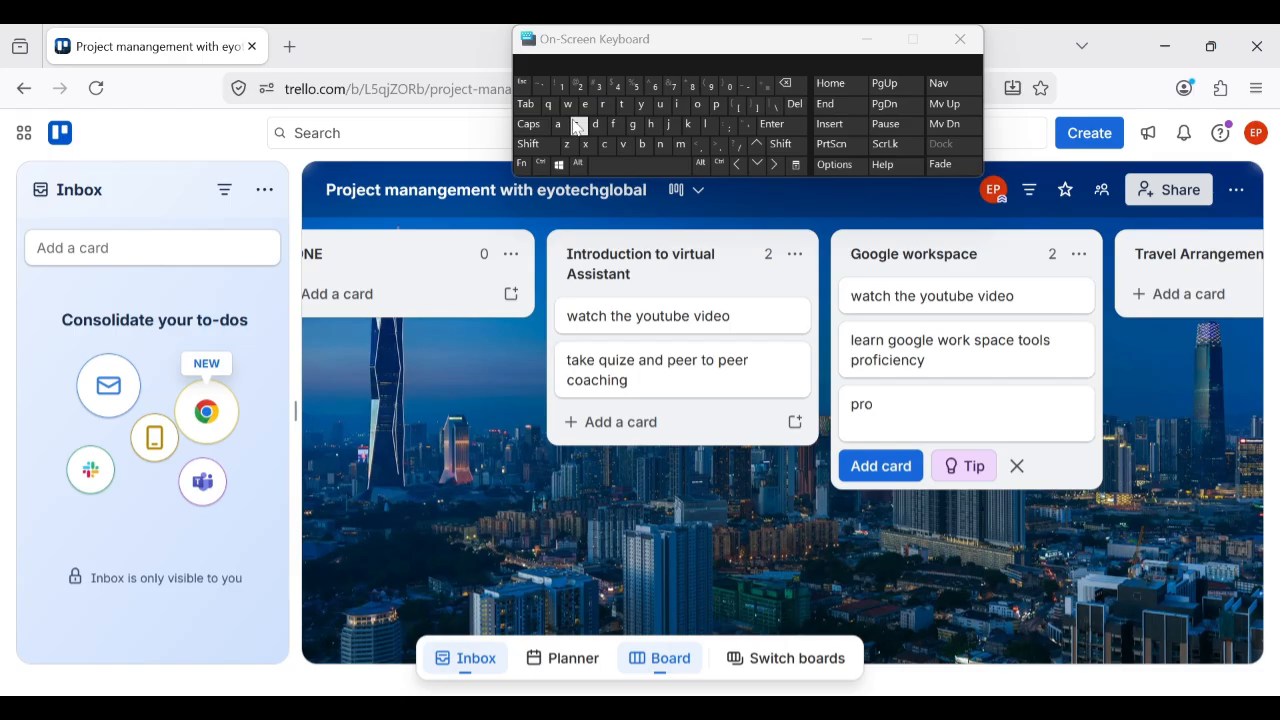
pyautogui.write(' google work spa')
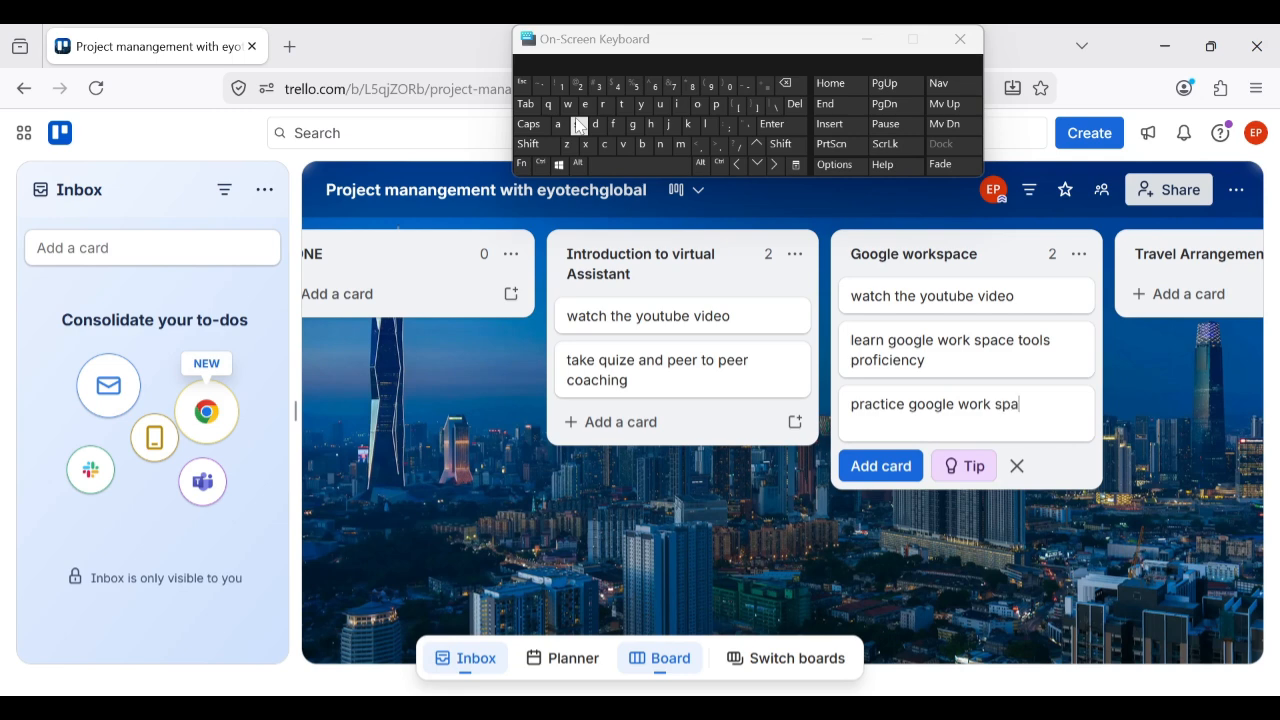
pyautogui.write('ce tools')
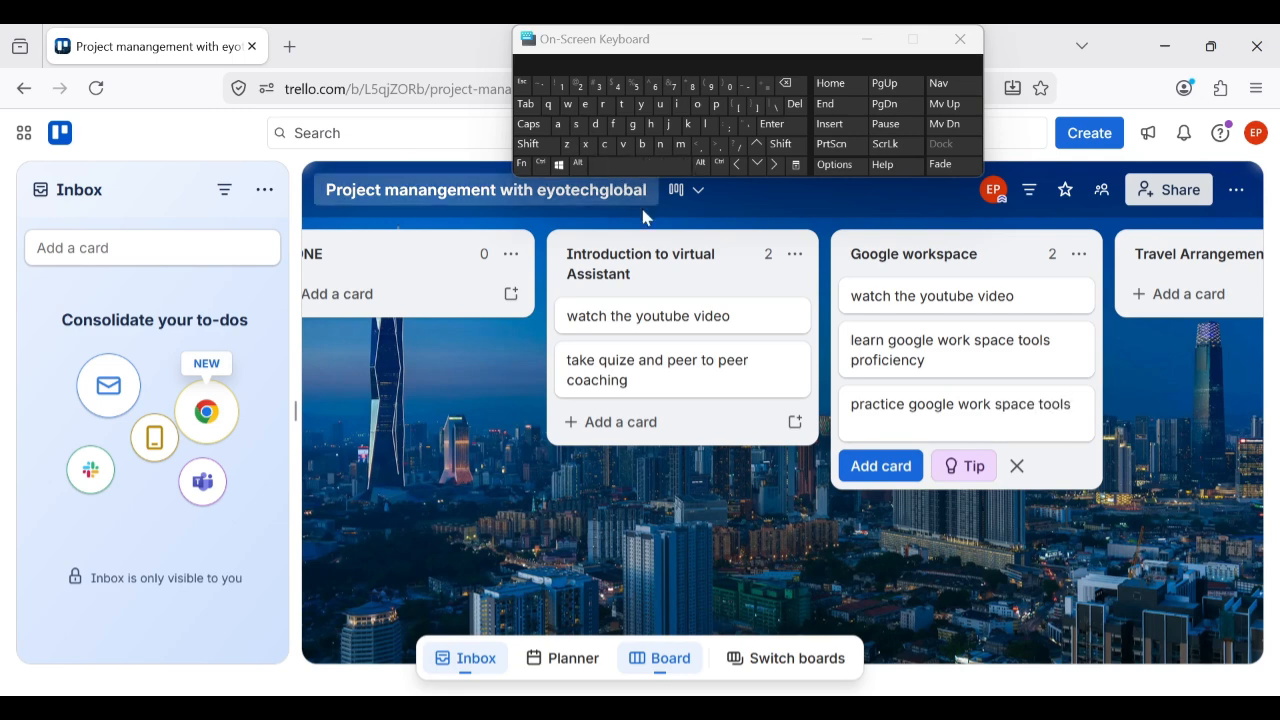
pyautogui.press('Return')
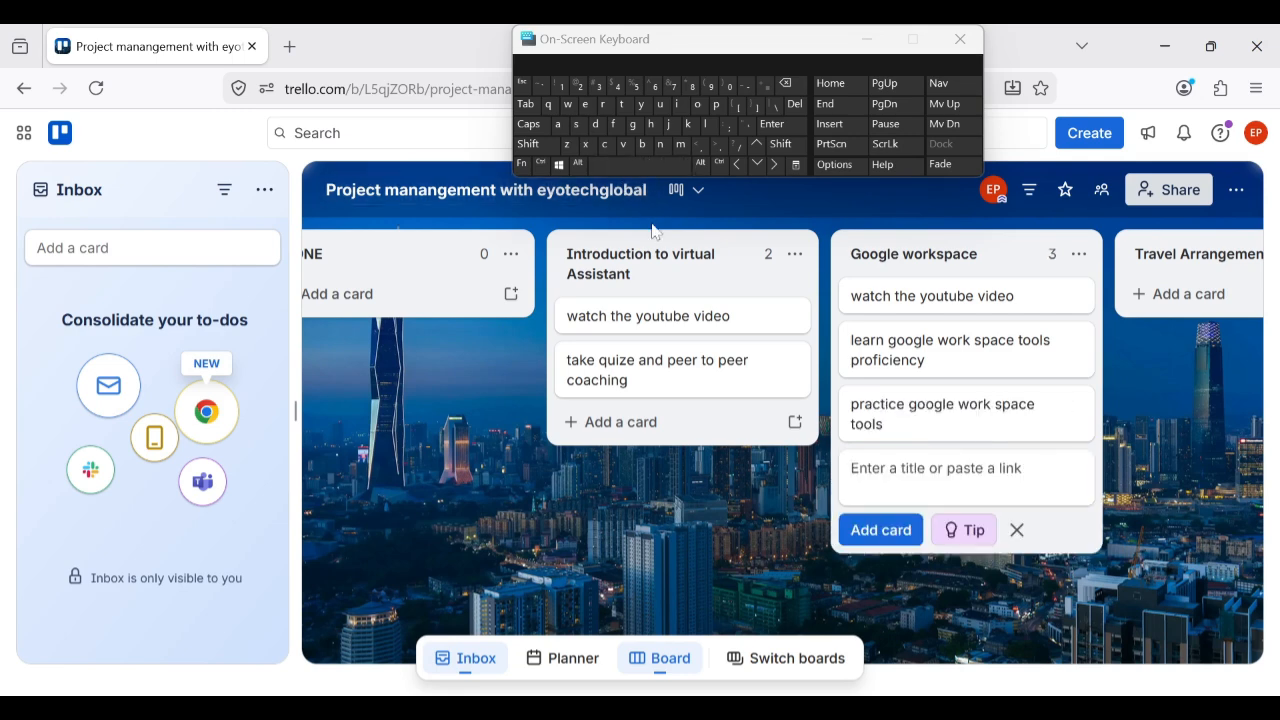
# Try to add a fourth card titled "submit your task" to the Google workspace list
pyautogui.write('ub')
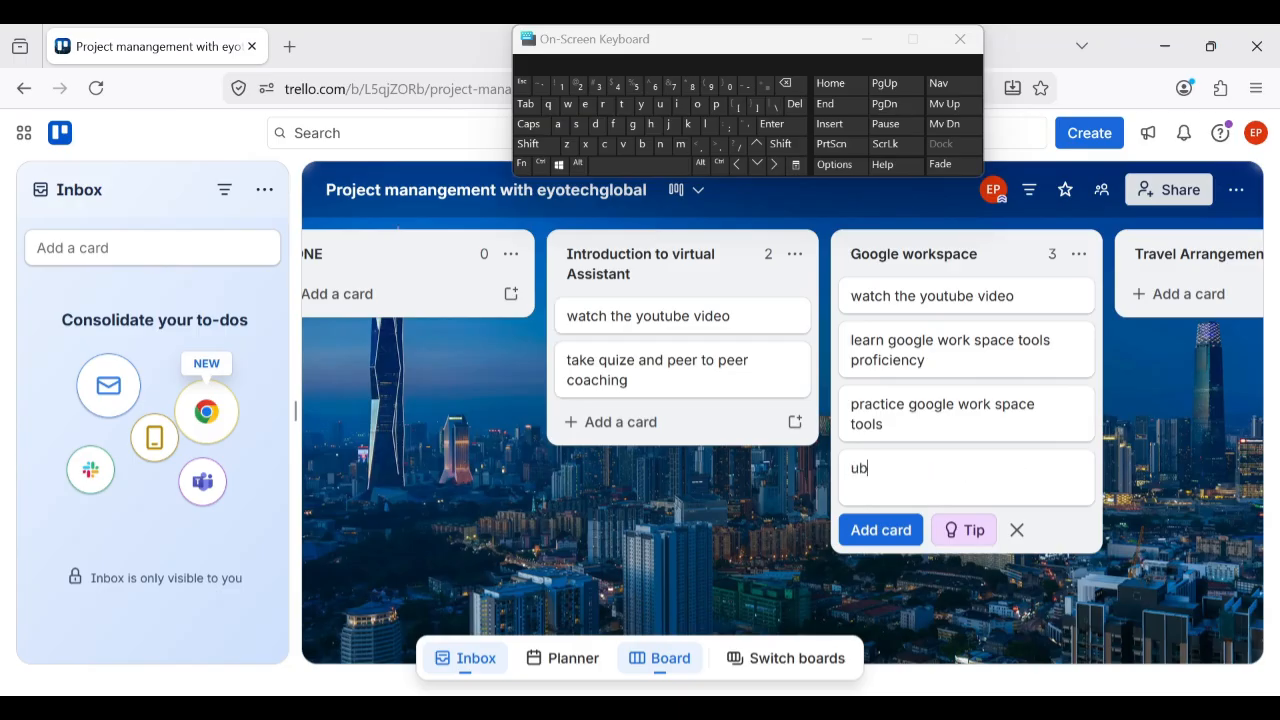
pyautogui.press('BackSpace')
pyautogui.press('BackSpace')
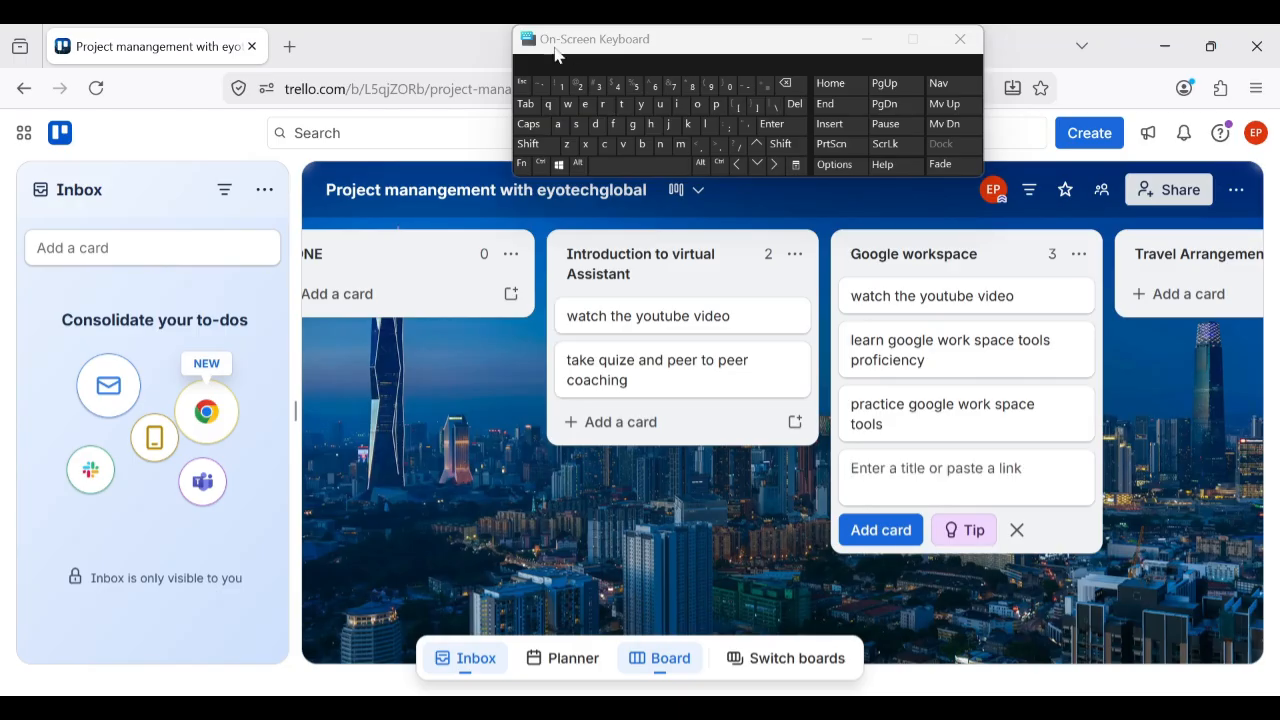
pyautogui.click(577, 125)
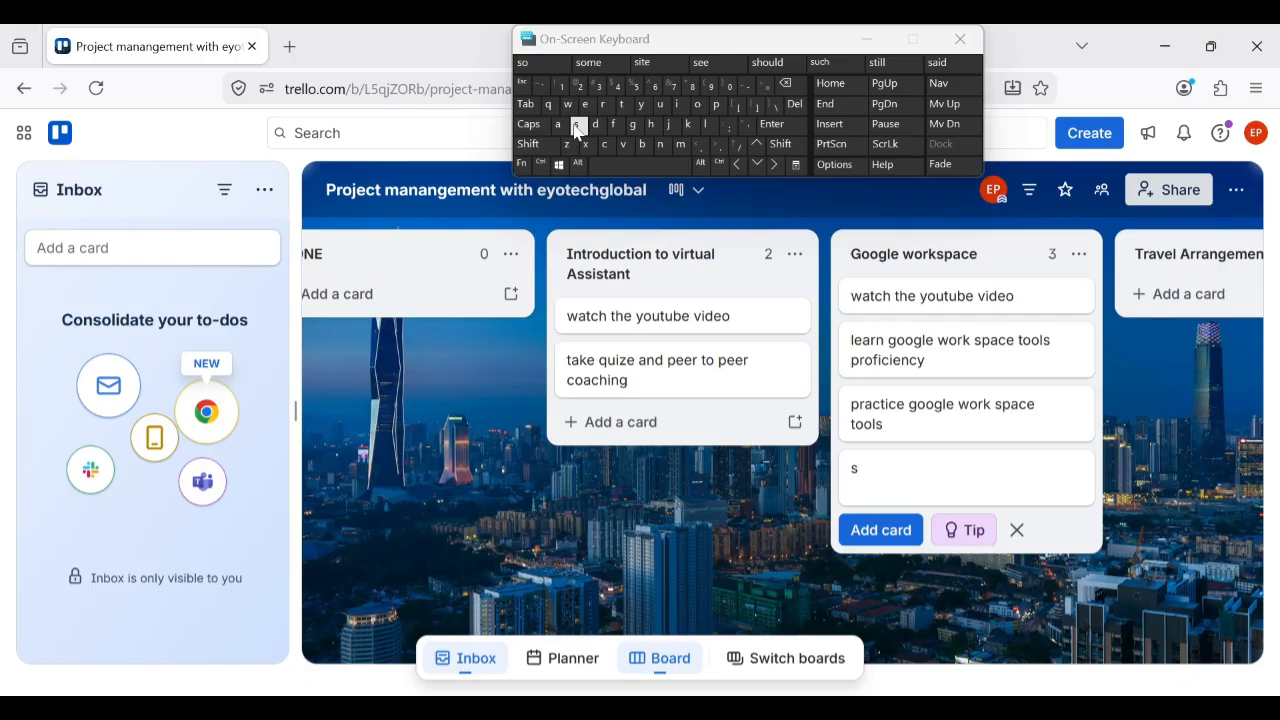
pyautogui.write('ubmit your tas')
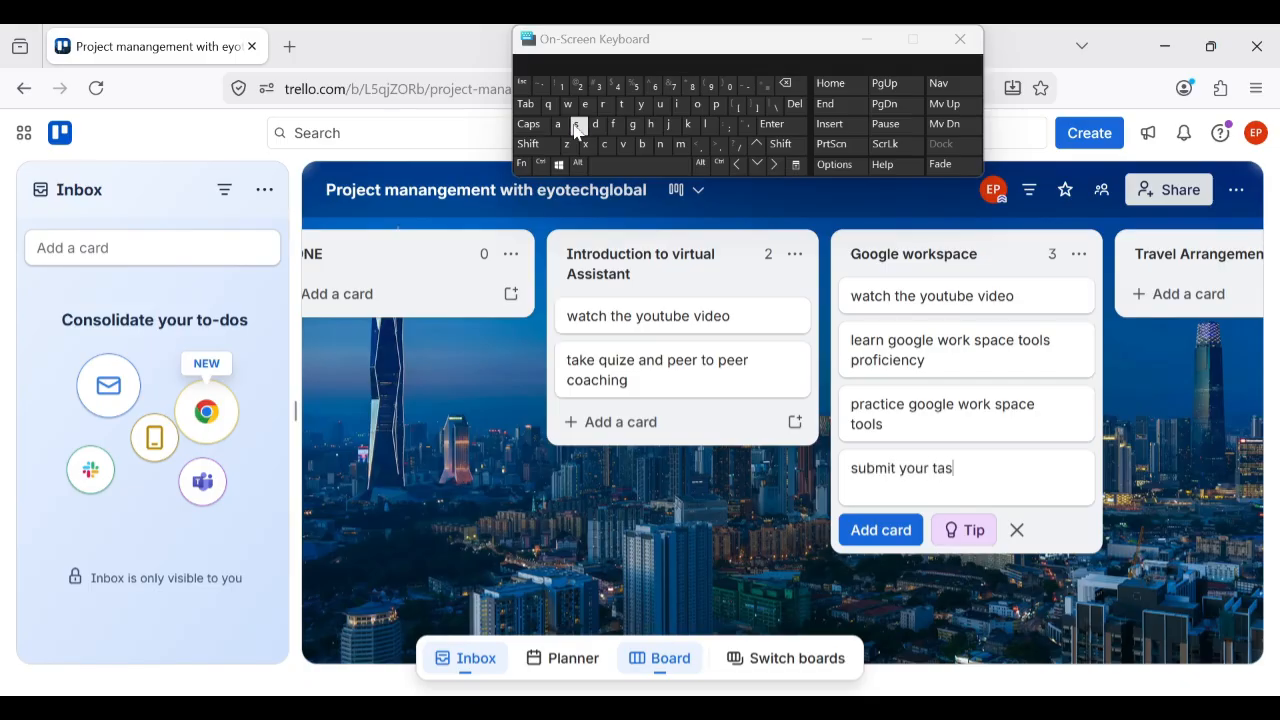
pyautogui.write('k')
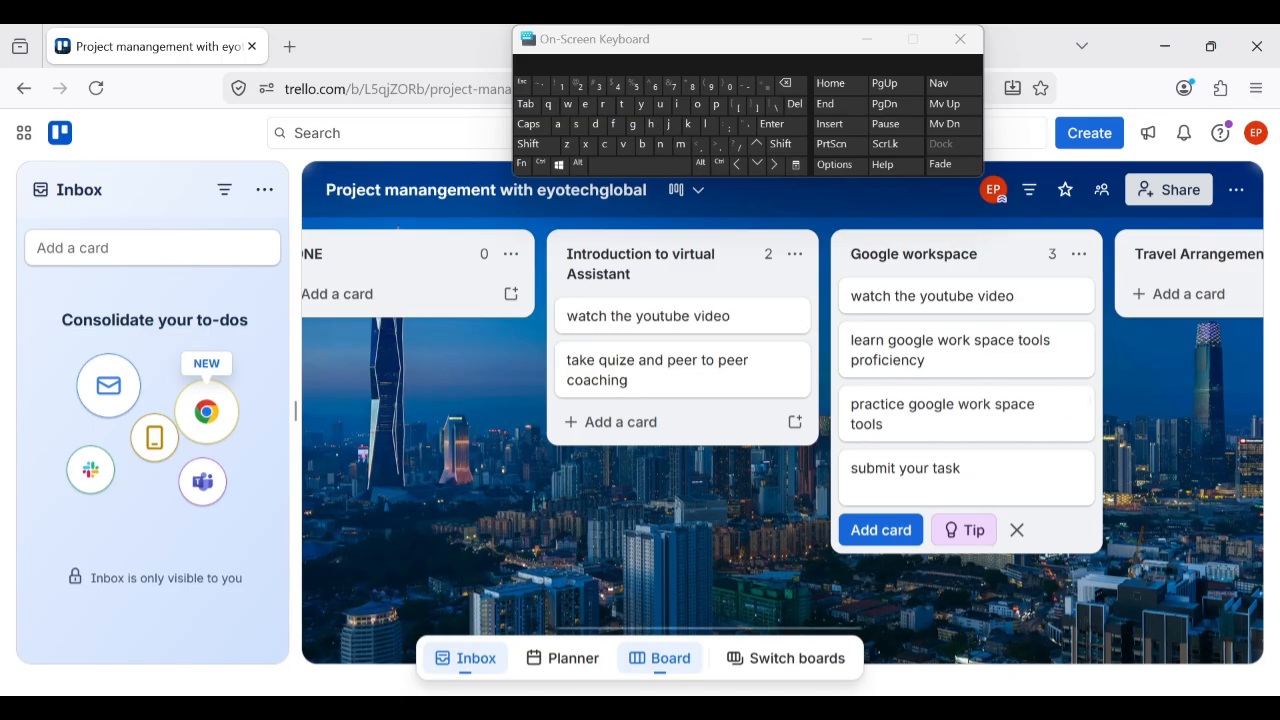
pyautogui.click(1135, 432)
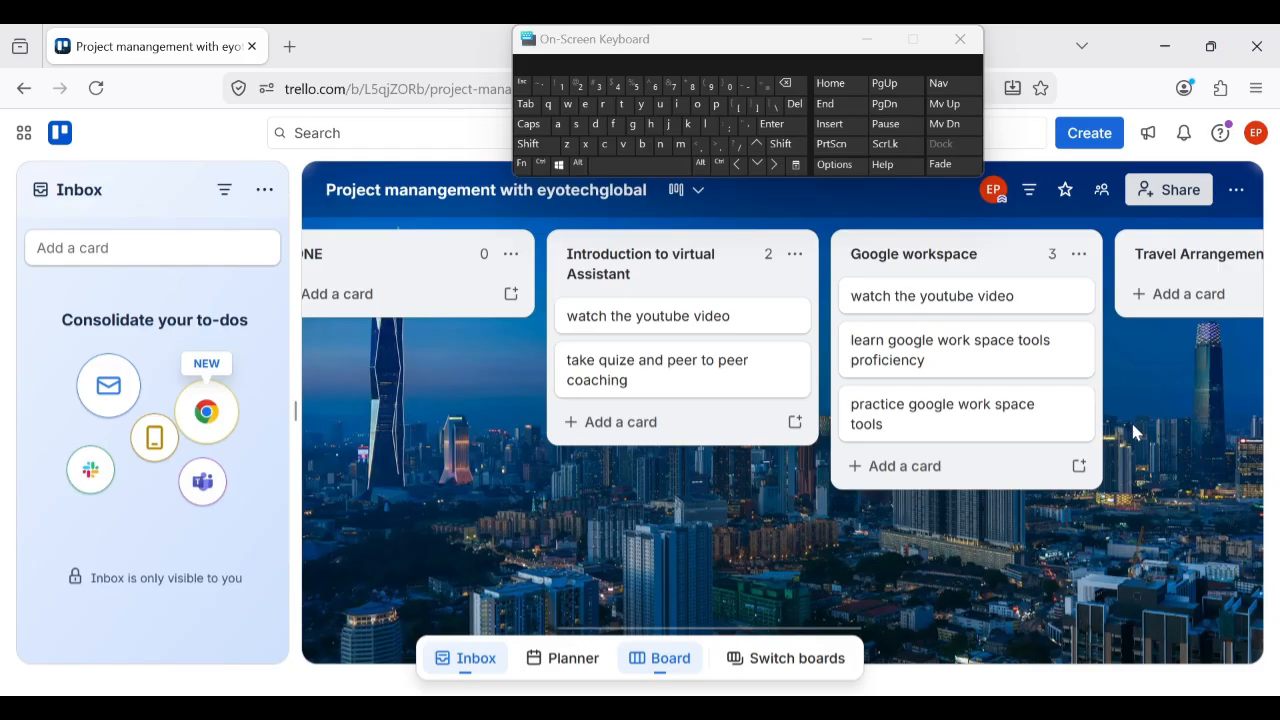
# Add the drafted "submit your task" card to the Travel Arrangement Pack list
pyautogui.click(1185, 293)
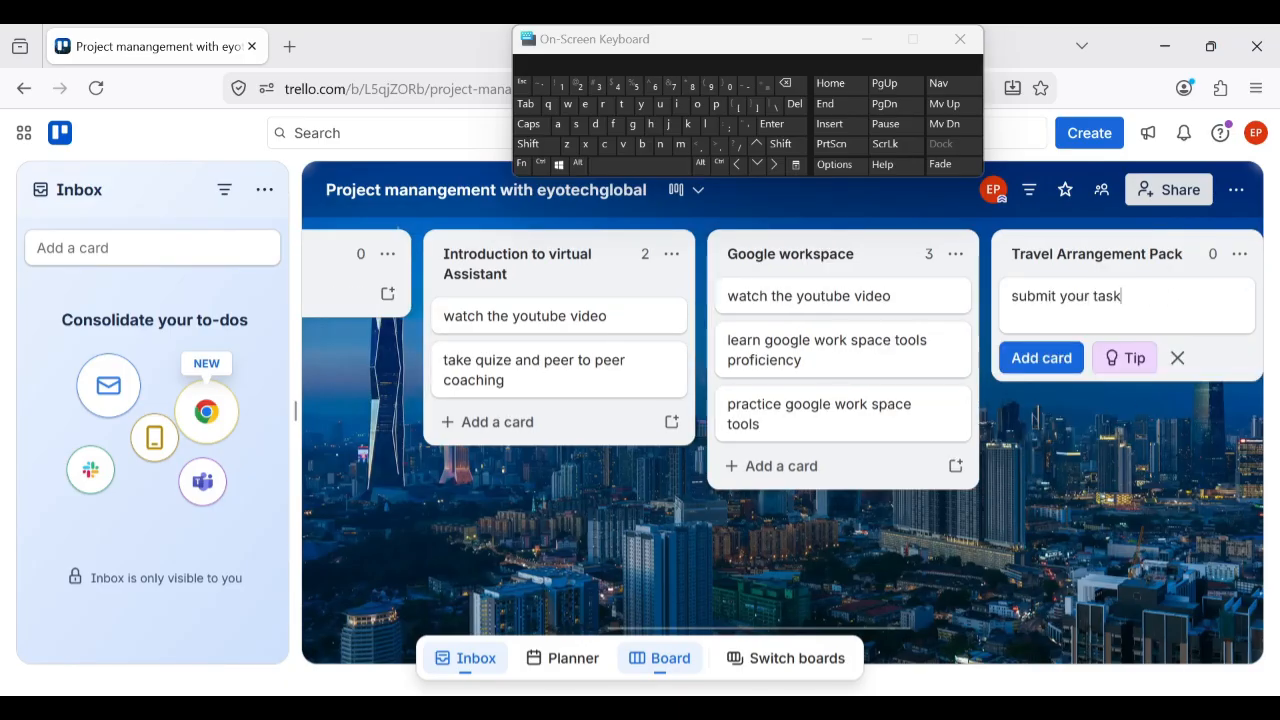
pyautogui.press('Return')
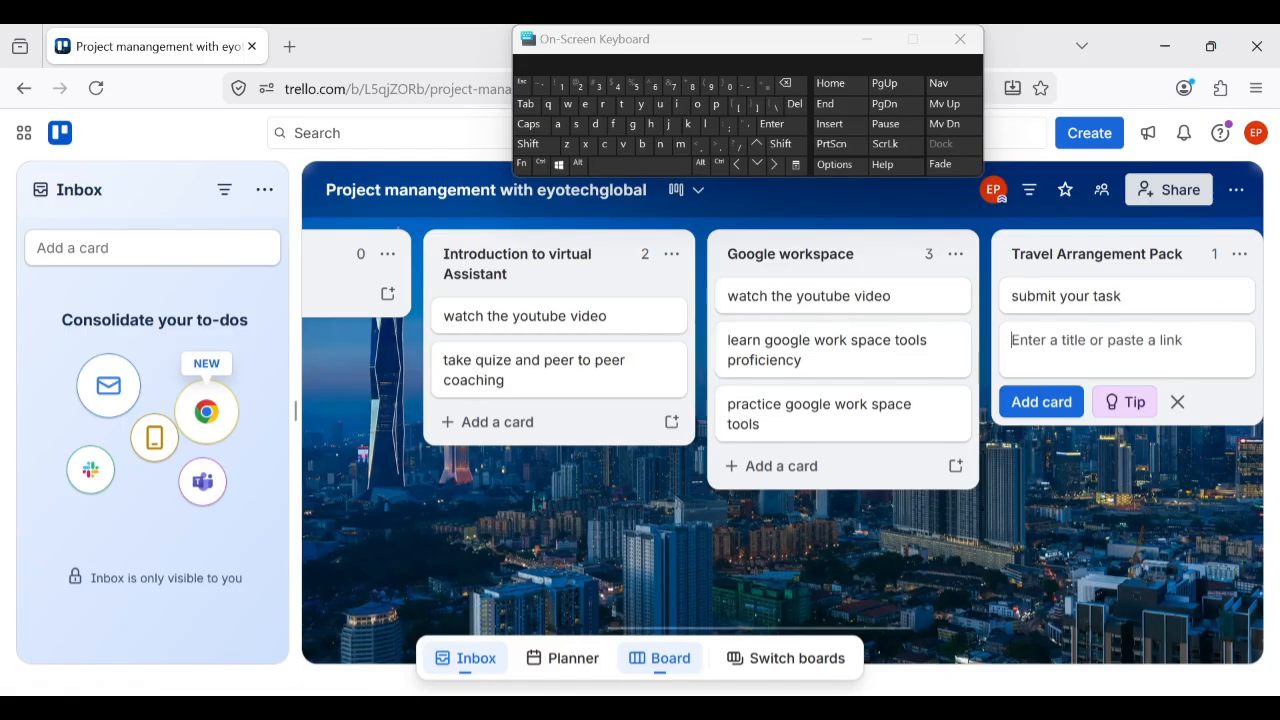
# Add a card titled "watch your youtube video" to the Travel Arrangement Pack list
pyautogui.click(568, 105)
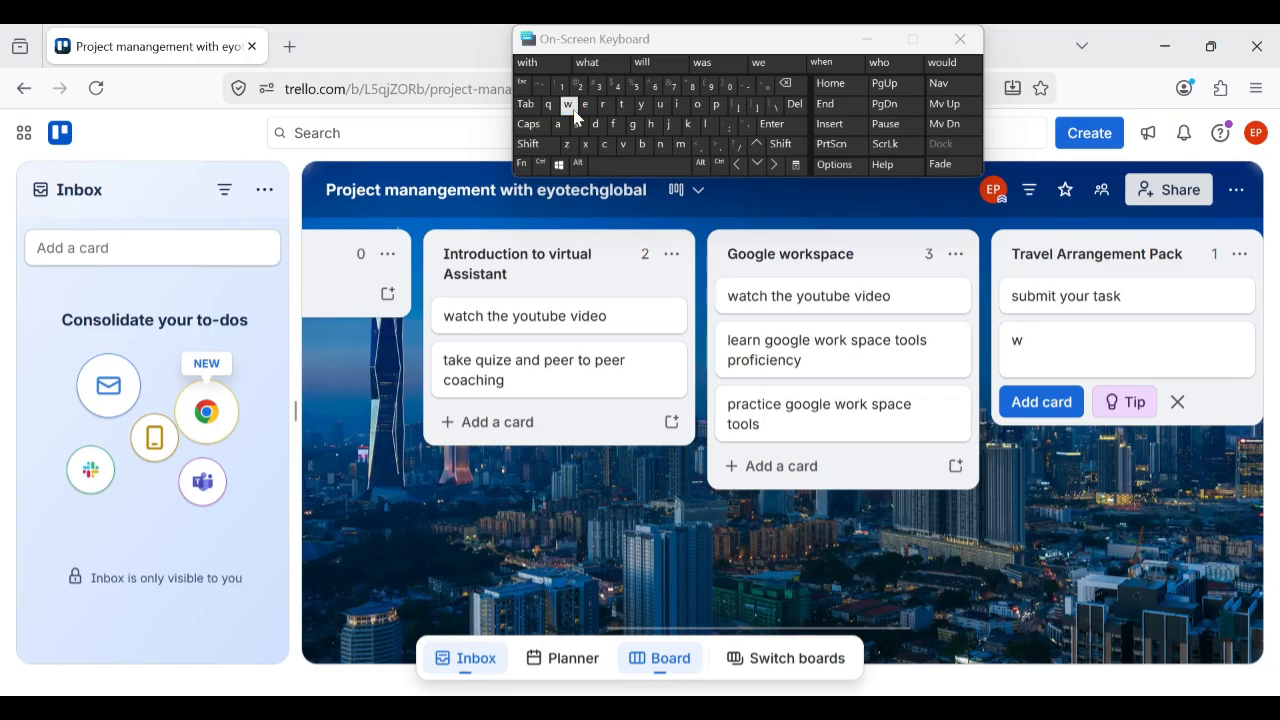
pyautogui.write('atch')
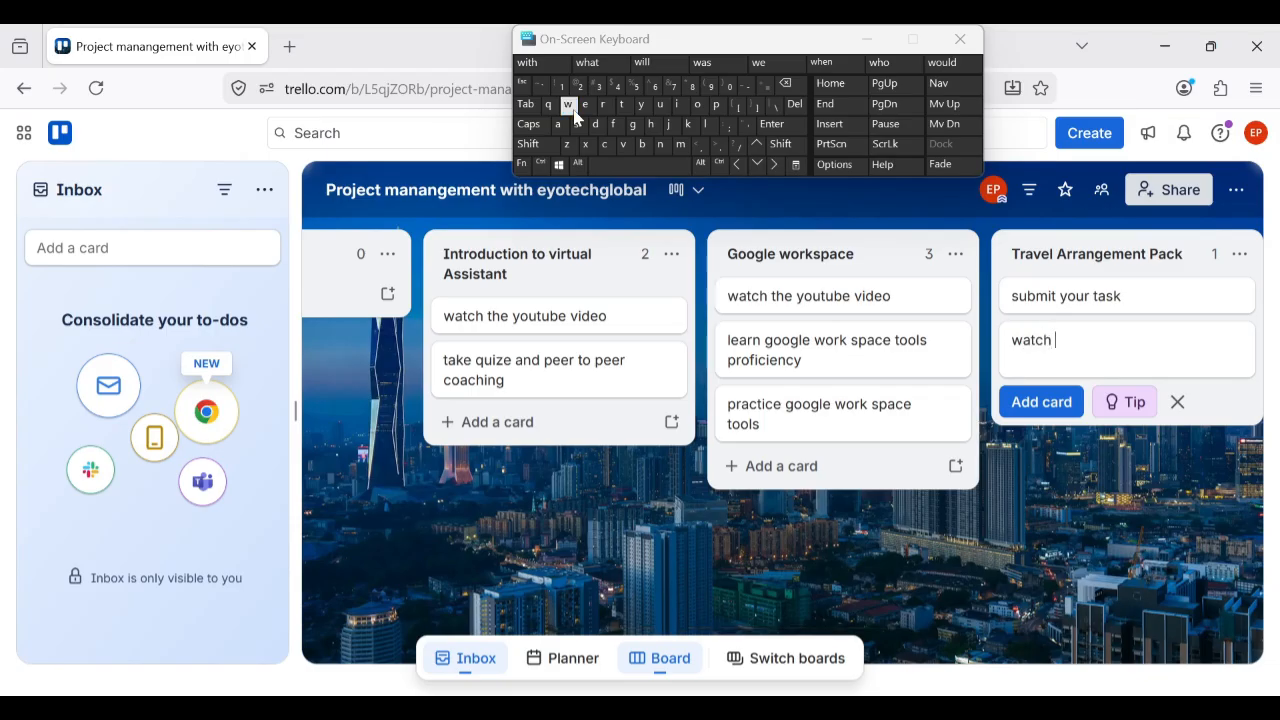
pyautogui.write(' your youtube vied')
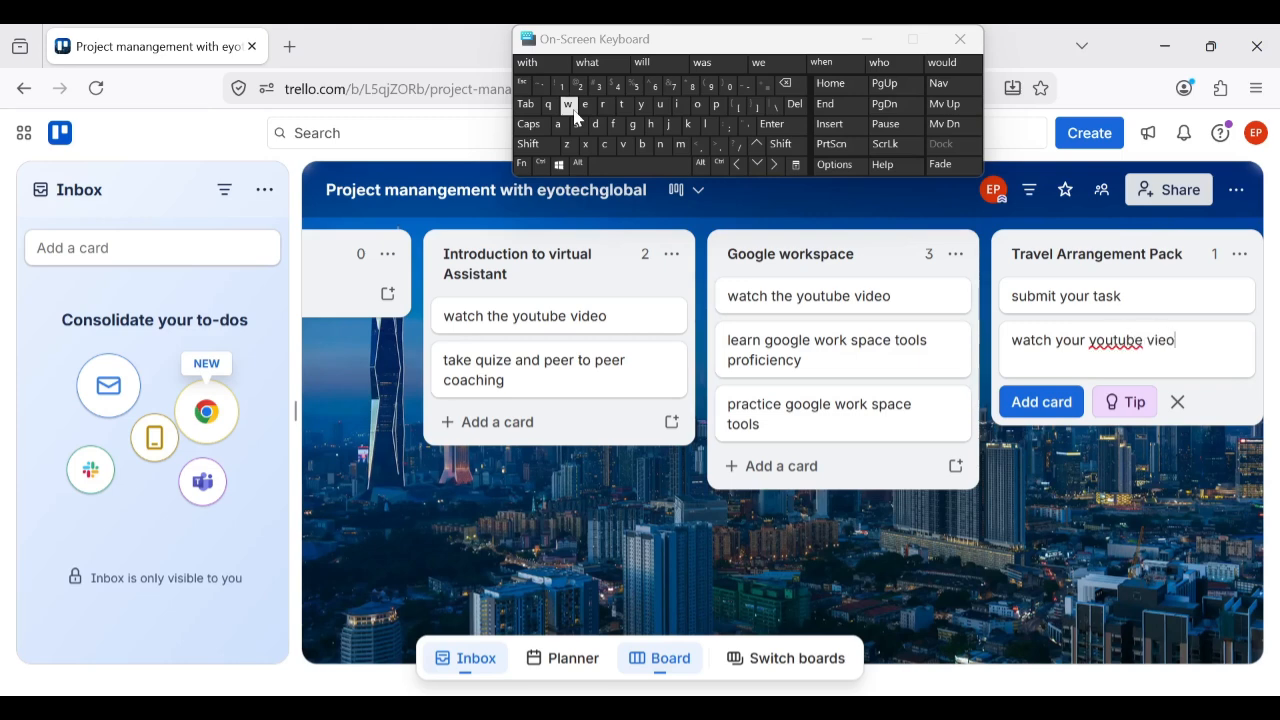
pyautogui.press('BackSpace')
pyautogui.press('BackSpace')
pyautogui.write('deo')
pyautogui.press('Return')
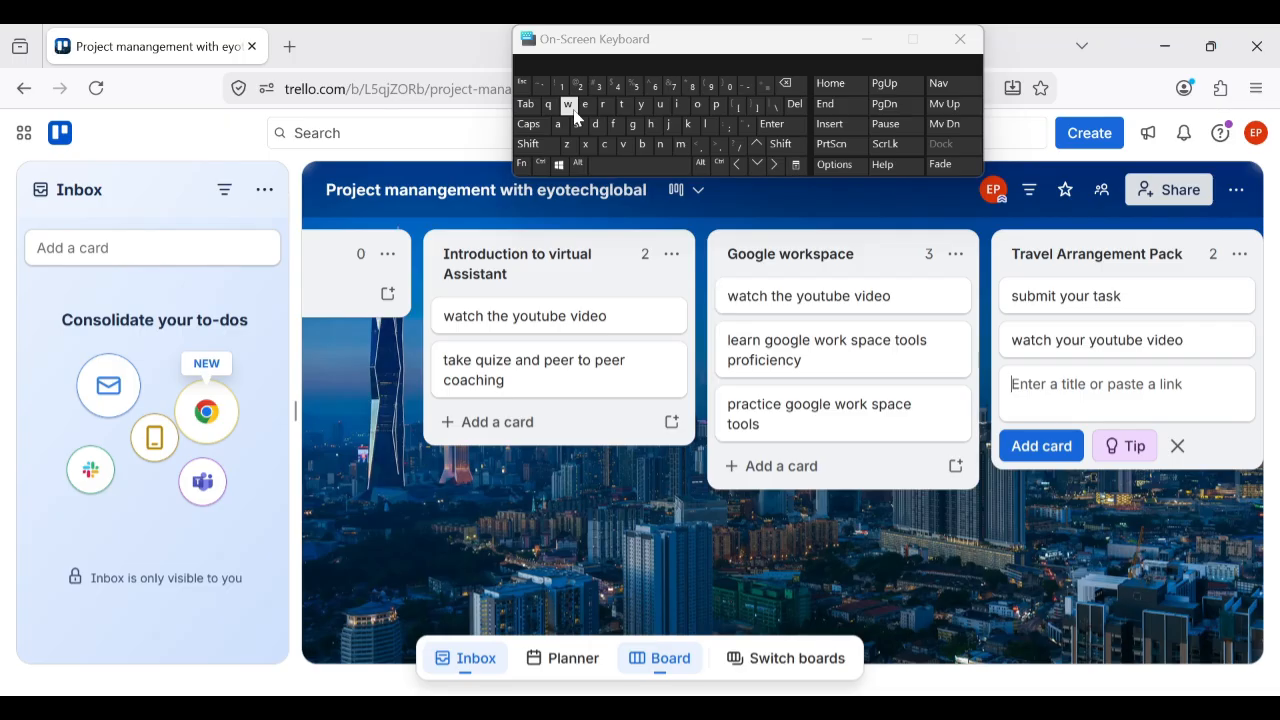
# Enter "practice creating travel presentation" as the title of the next card in the Travel Arrangement Pack list
pyautogui.click(574, 110)
pyautogui.press('BackSpace')
pyautogui.write('practice')
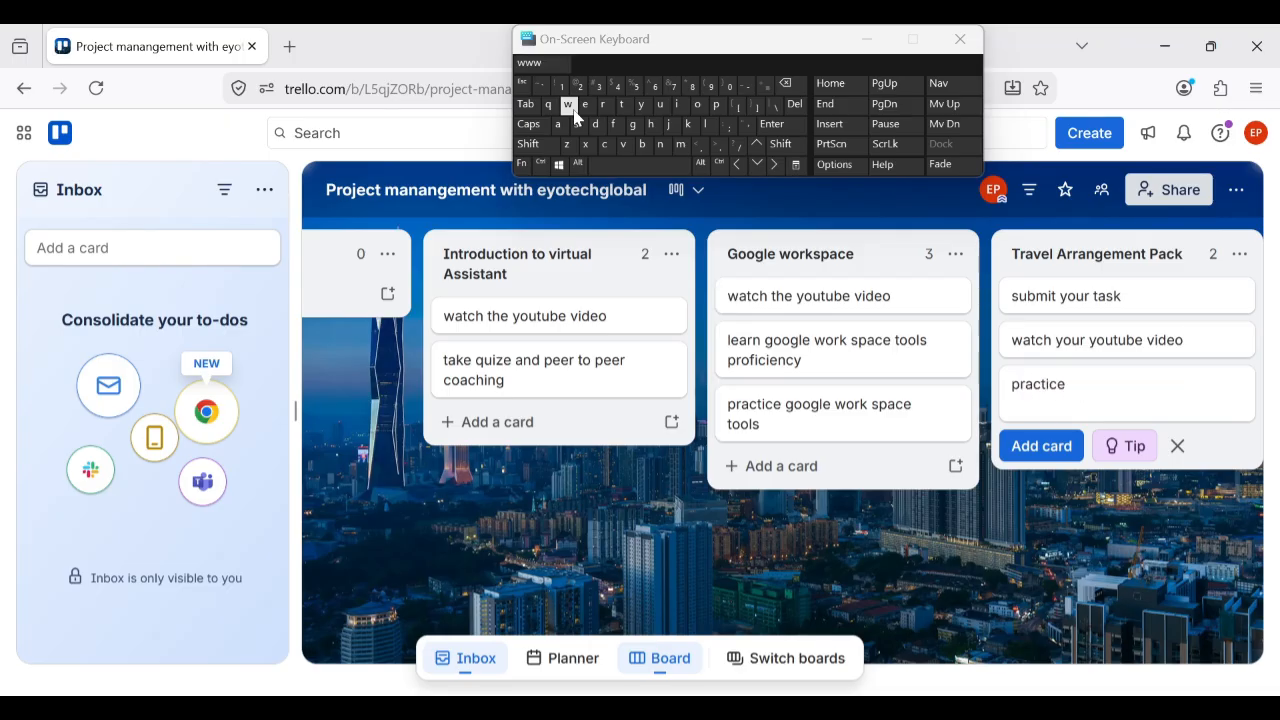
pyautogui.press('BackSpace')
pyautogui.press('BackSpace')
pyautogui.press('BackSpace')
pyautogui.press('BackSpace')
pyautogui.write('tice cfreating')
pyautogui.press('BackSpace')
pyautogui.press('BackSpace')
pyautogui.press('BackSpace')
pyautogui.press('BackSpace')
pyautogui.press('BackSpace')
pyautogui.press('BackSpace')
pyautogui.press('BackSpace')
pyautogui.press('BackSpace')
pyautogui.press('BackSpace')
pyautogui.write('reating travel presentation')
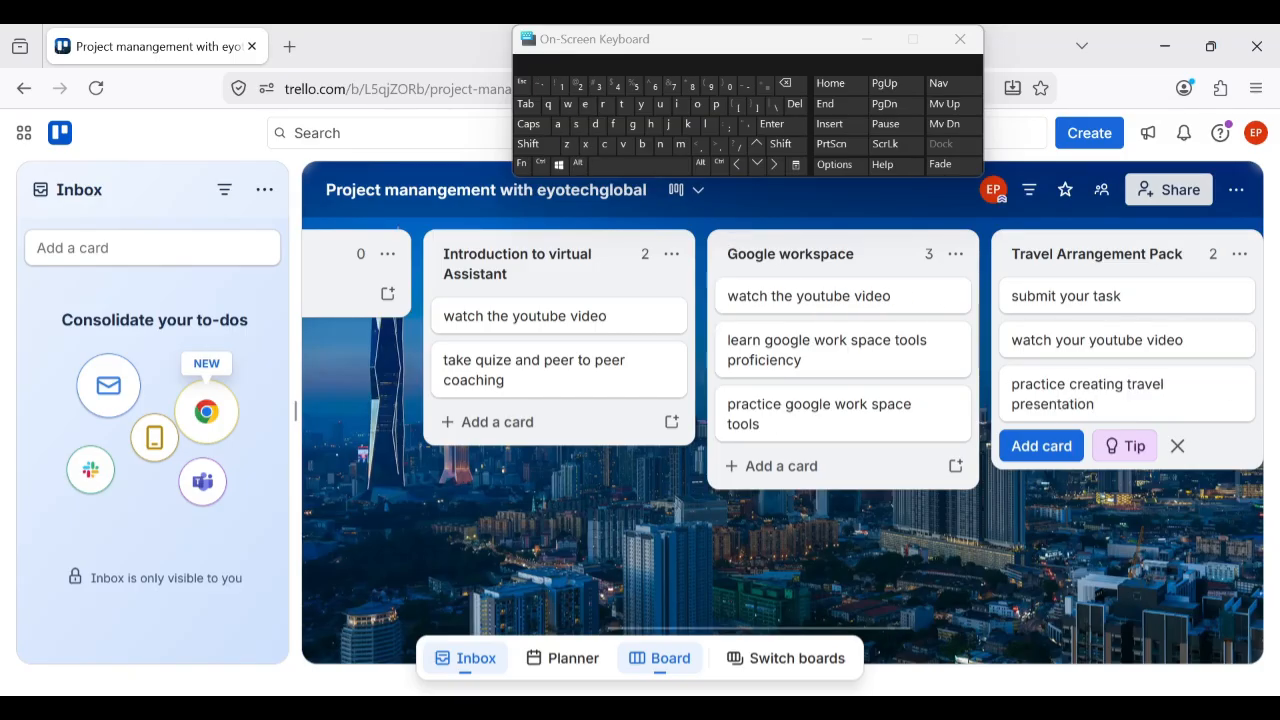
# Capitalize the first letter so the title reads "Practice creating travel presentation" and add the card to the list
pyautogui.click(1019, 385)
pyautogui.press('BackSpace')
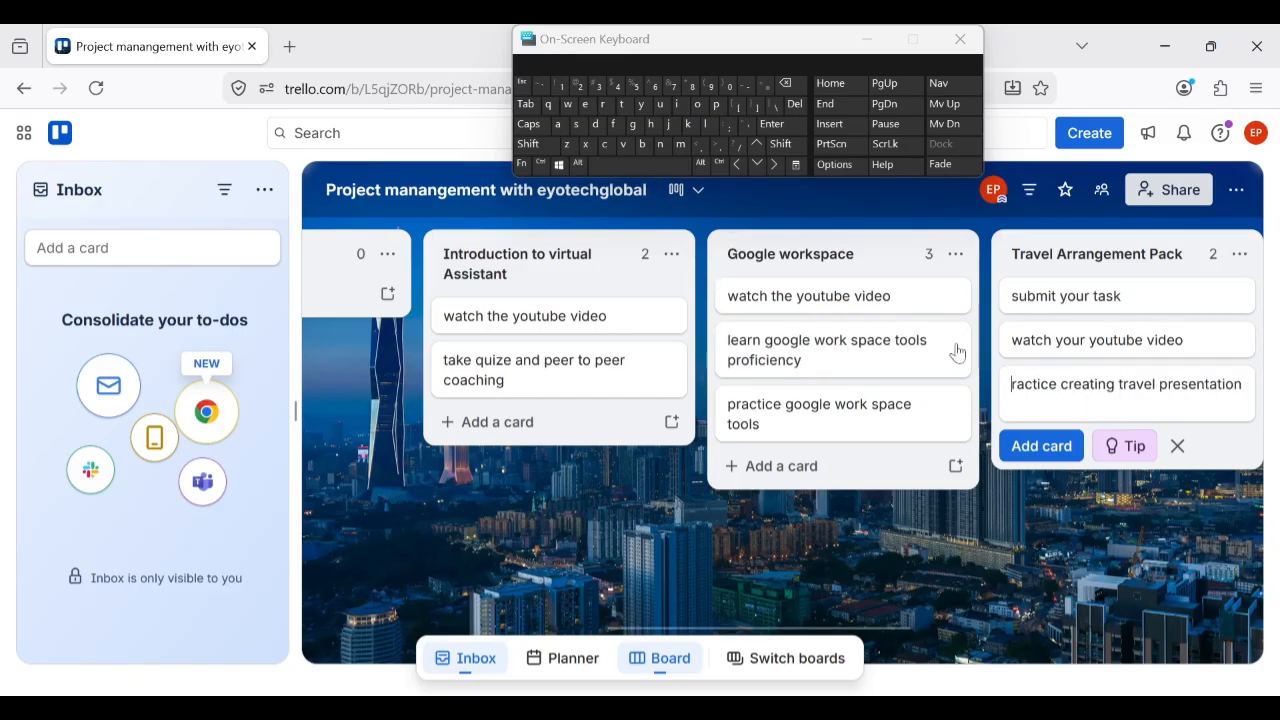
pyautogui.click(533, 130)
pyautogui.write('P')
pyautogui.click(535, 130)
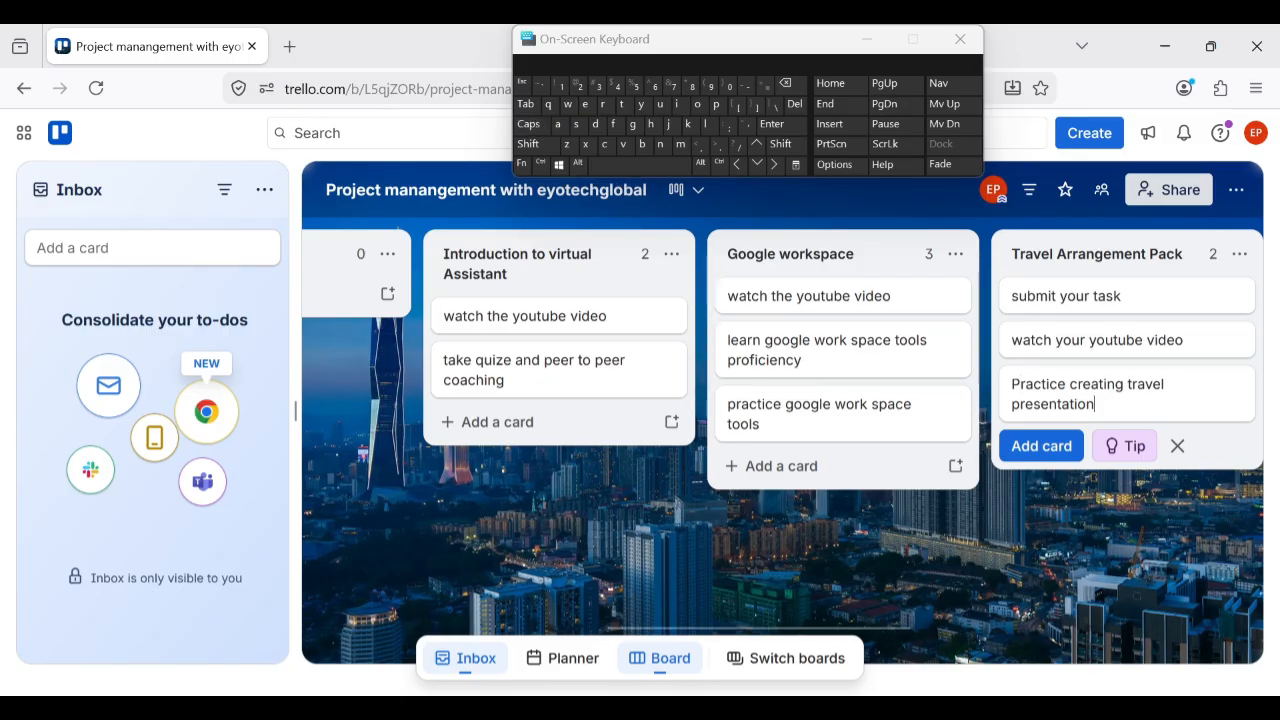
pyautogui.press('Return')
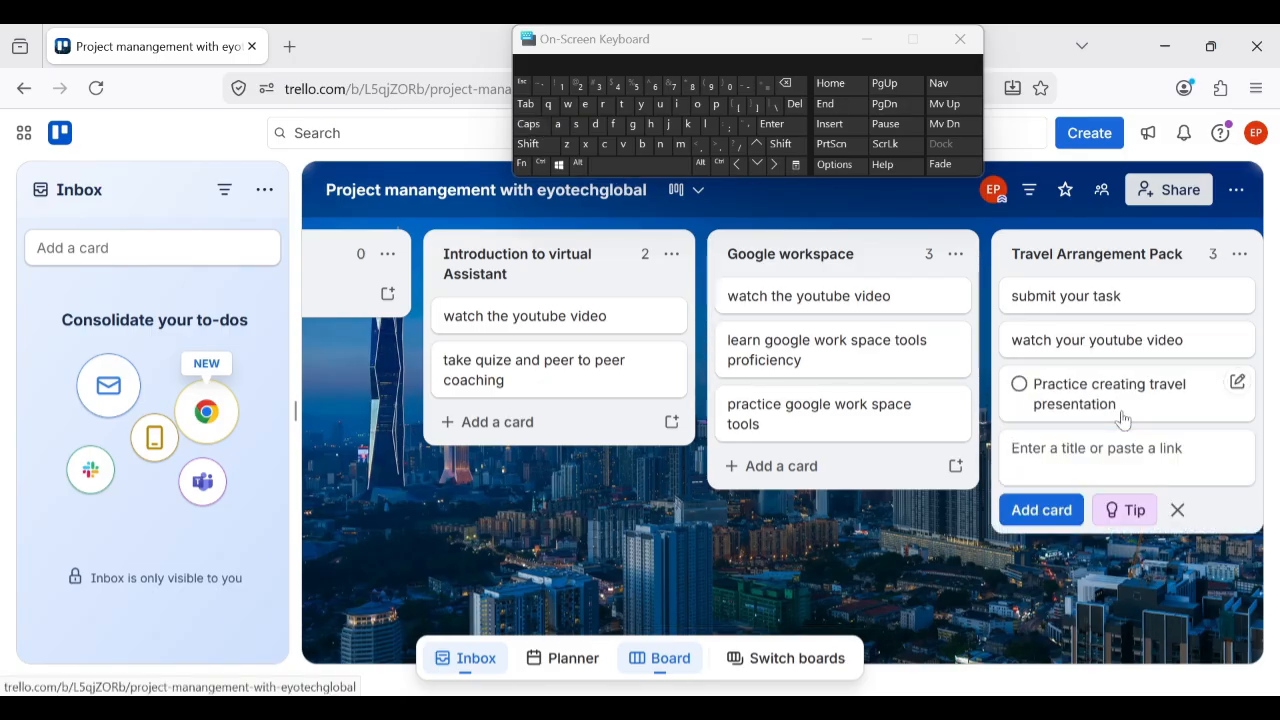
# Draft another card titled "choose your favorite location" in the Travel Arrangement Pack list
pyautogui.write('choose ')
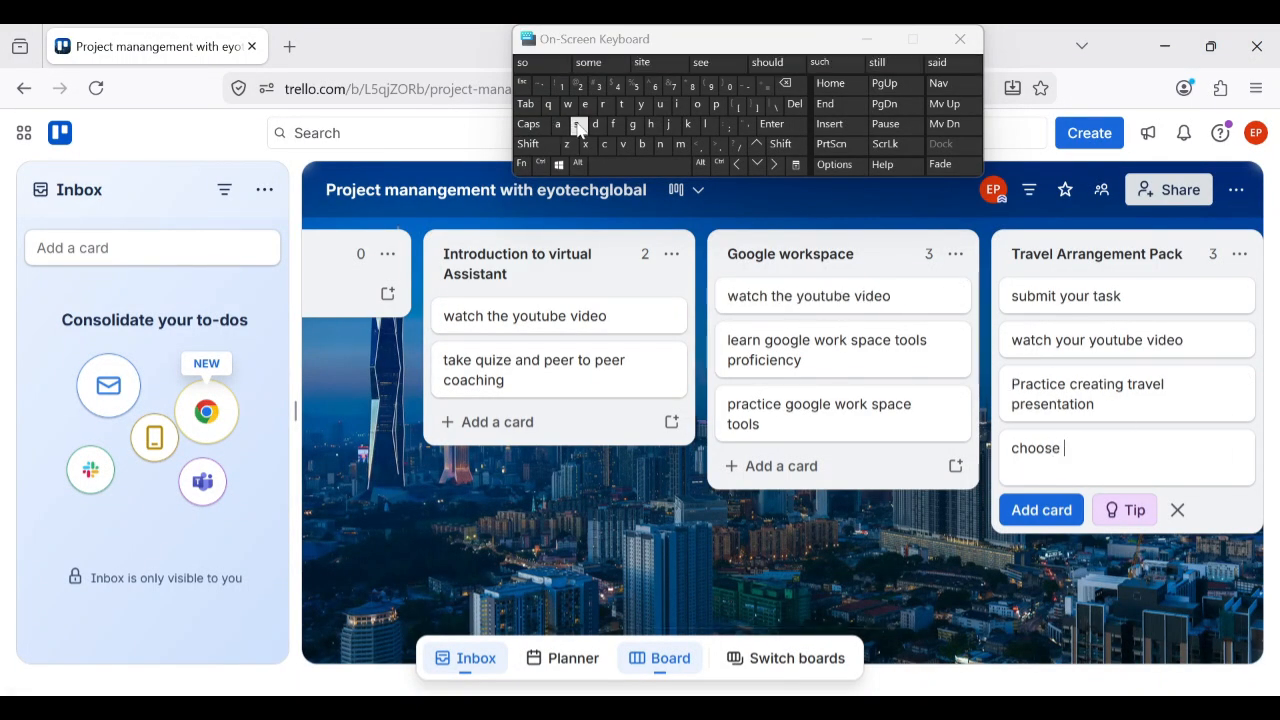
pyautogui.write('your favorite ,ocation')
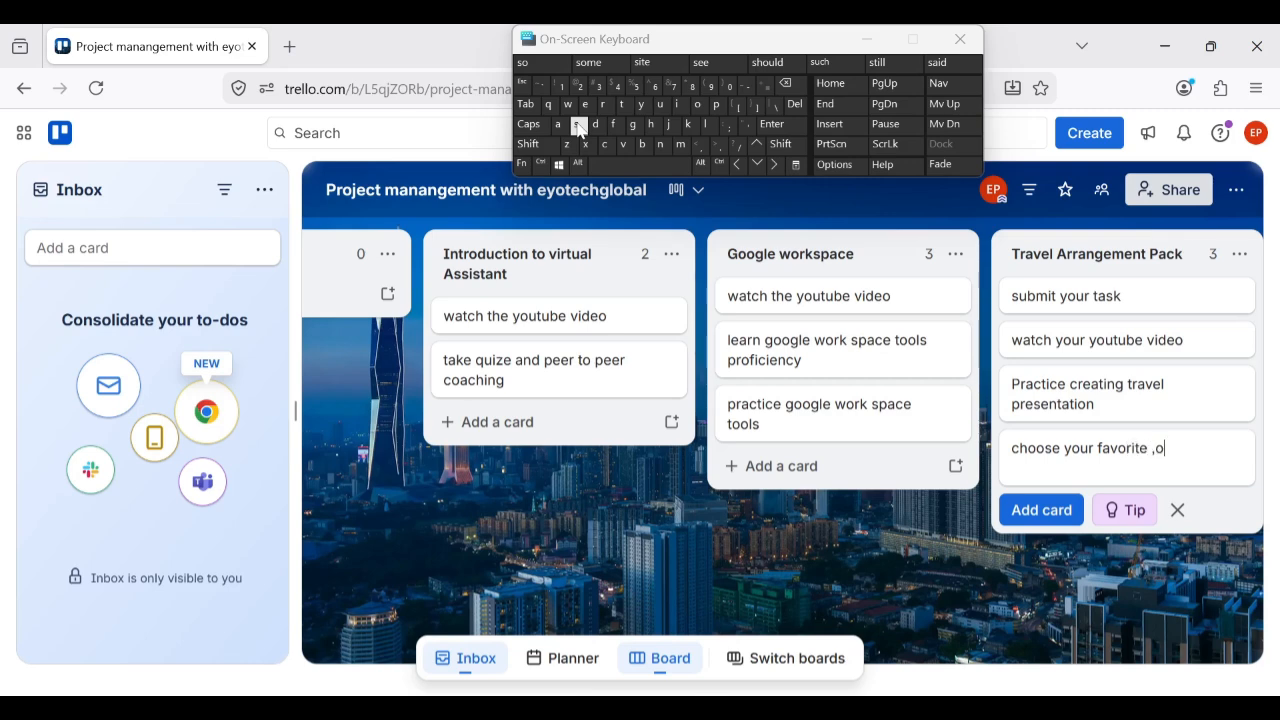
pyautogui.press('BackSpace')
pyautogui.press('BackSpace')
pyautogui.press('BackSpace')
pyautogui.press('BackSpace')
pyautogui.press('BackSpace')
pyautogui.press('BackSpace')
pyautogui.press('BackSpace')
pyautogui.press('BackSpace')
pyautogui.write('location')
# Start a new card in the Data entry research list and clear the leftover draft text from its title
pyautogui.hscroll(3, 782, 580)
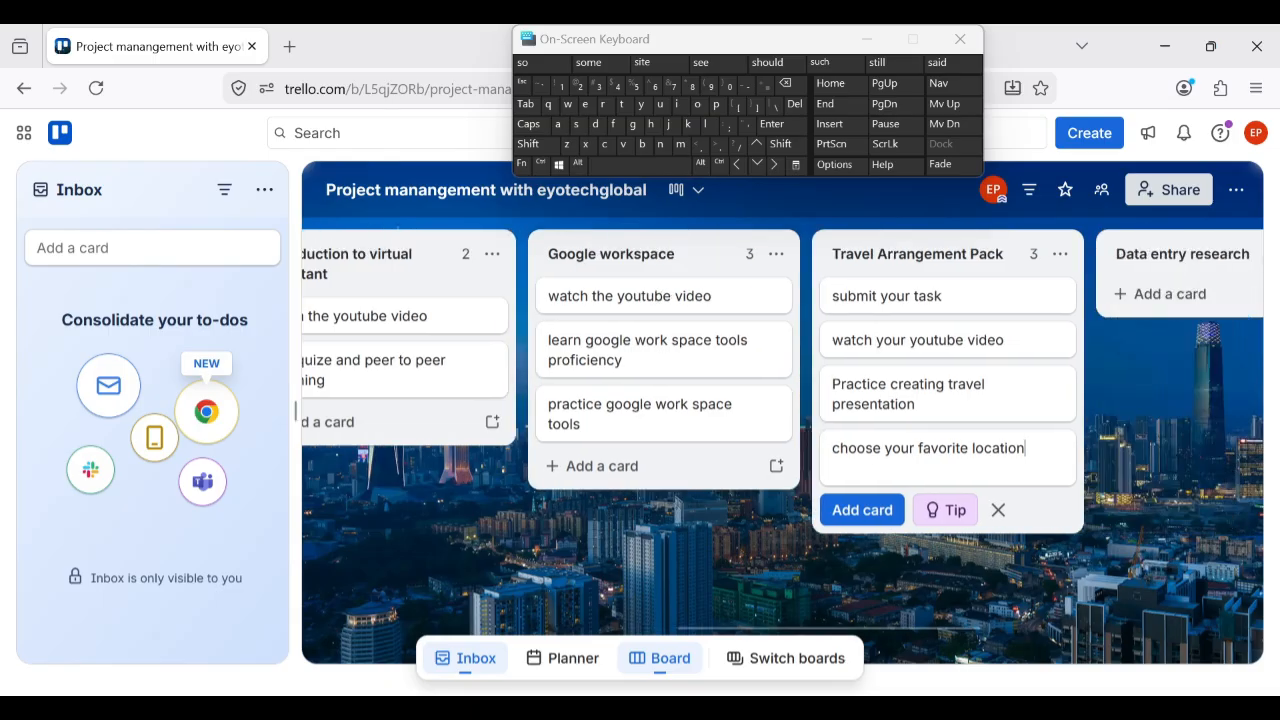
pyautogui.hscroll(1, 783, 429)
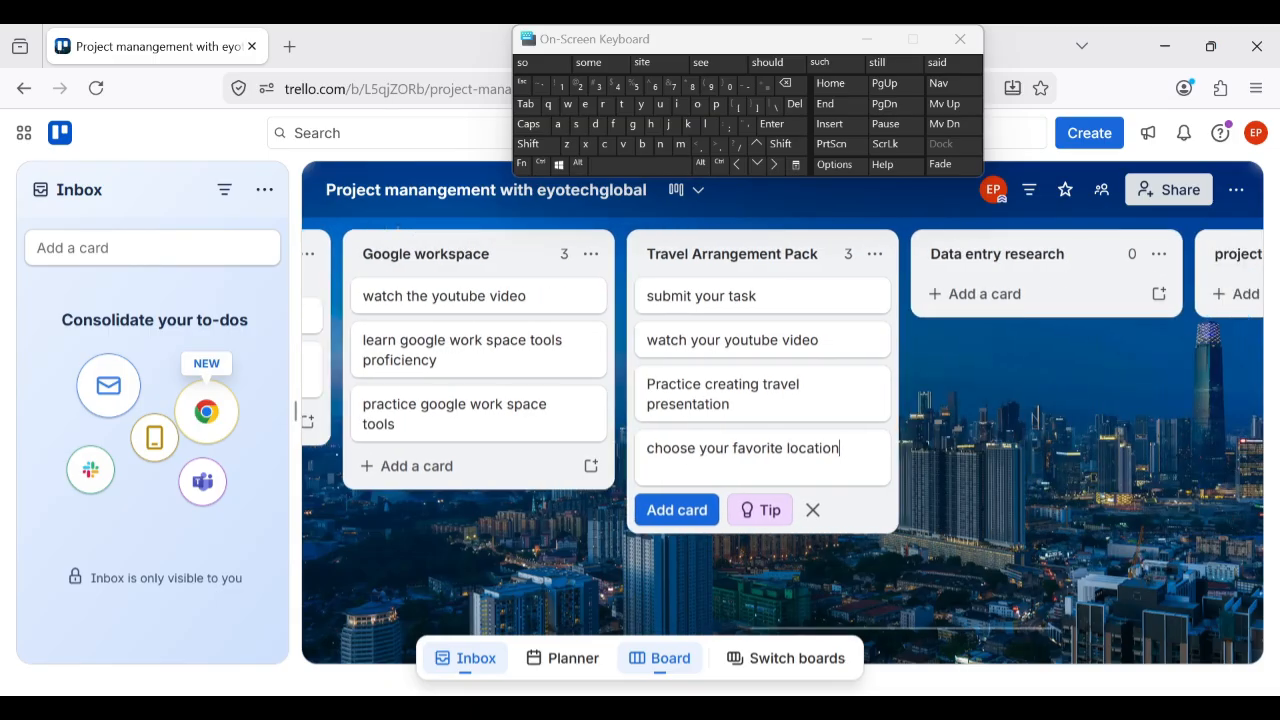
pyautogui.hscroll(4, 782, 430)
pyautogui.hscroll(-1, 782, 430)
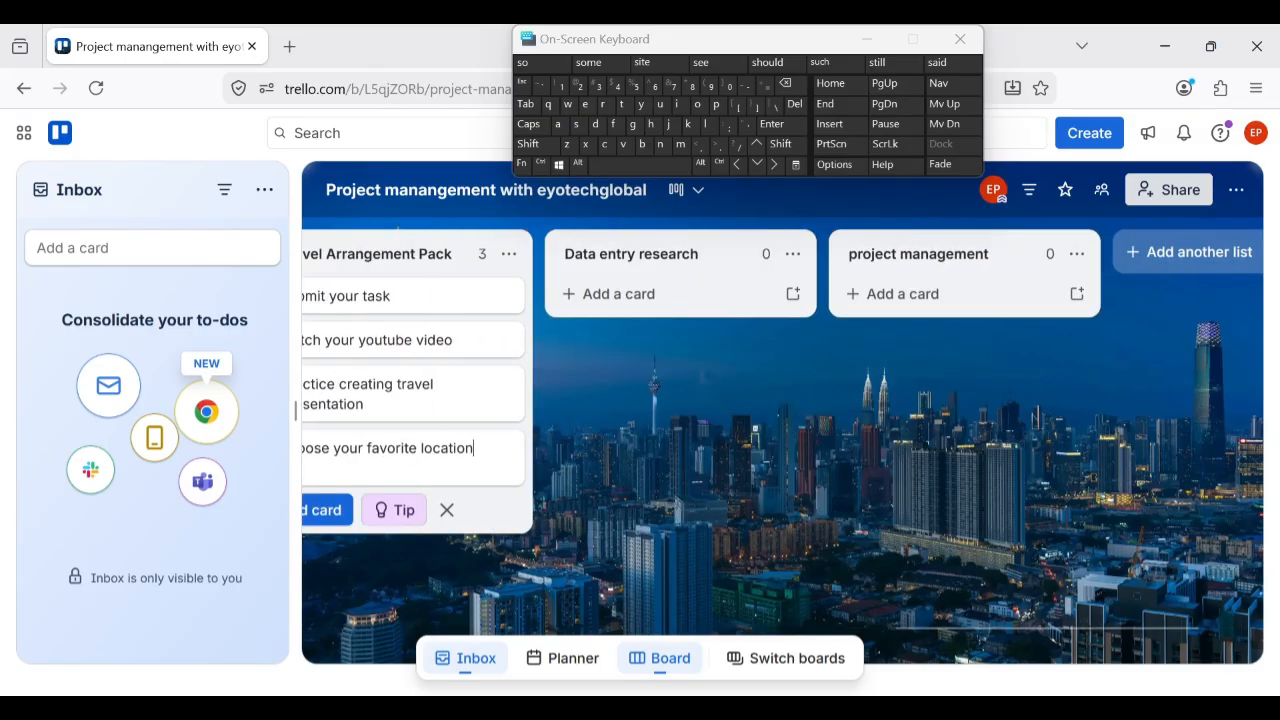
pyautogui.hscroll(-2, 782, 430)
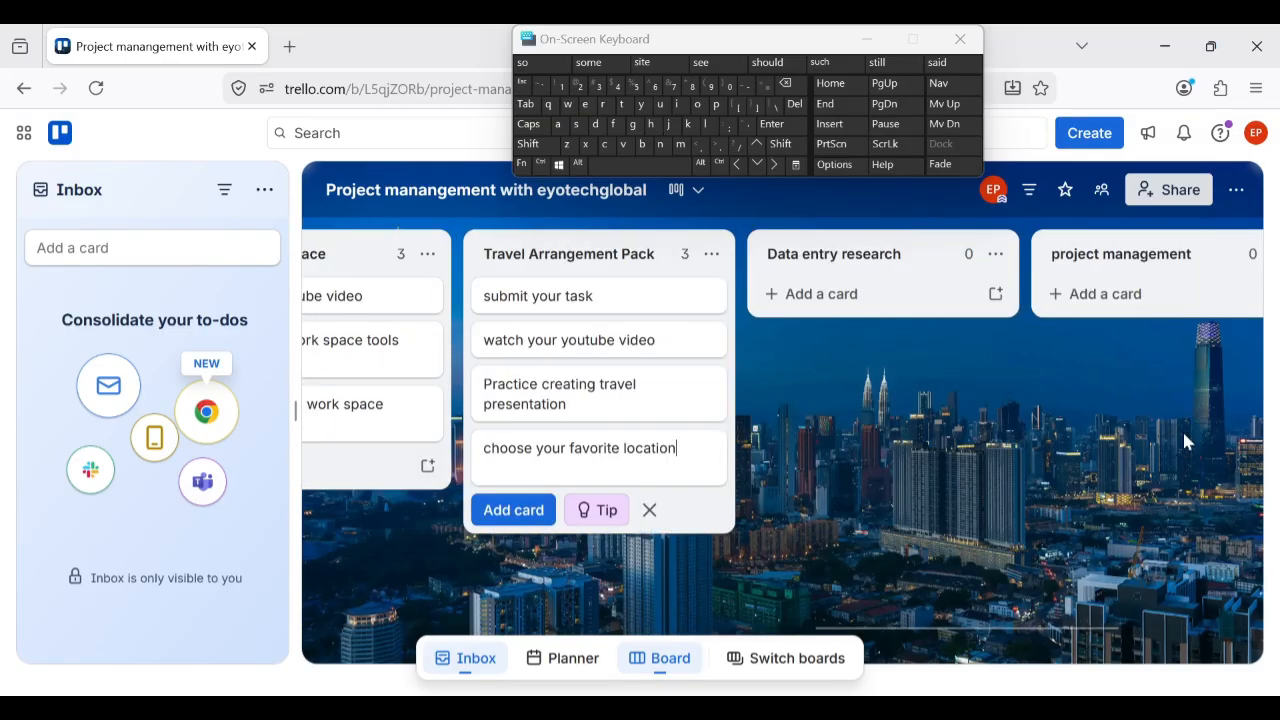
pyautogui.click(868, 294)
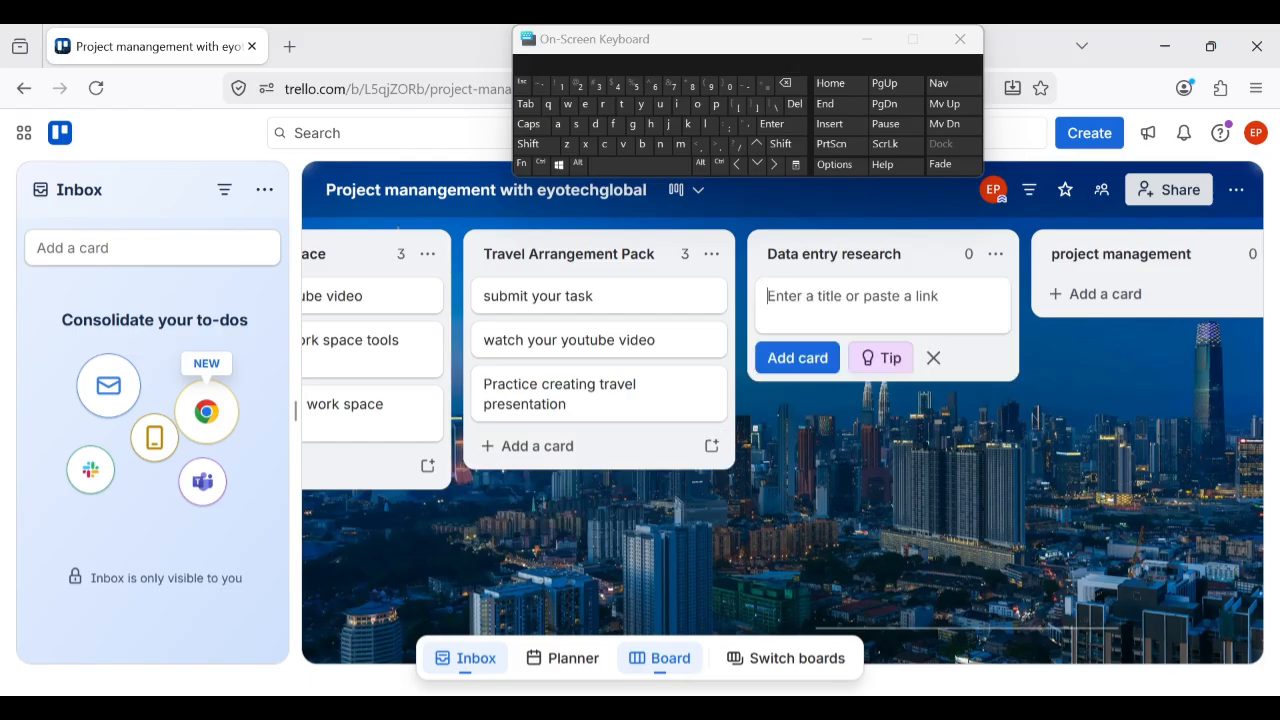
pyautogui.write('choose your favorite location')
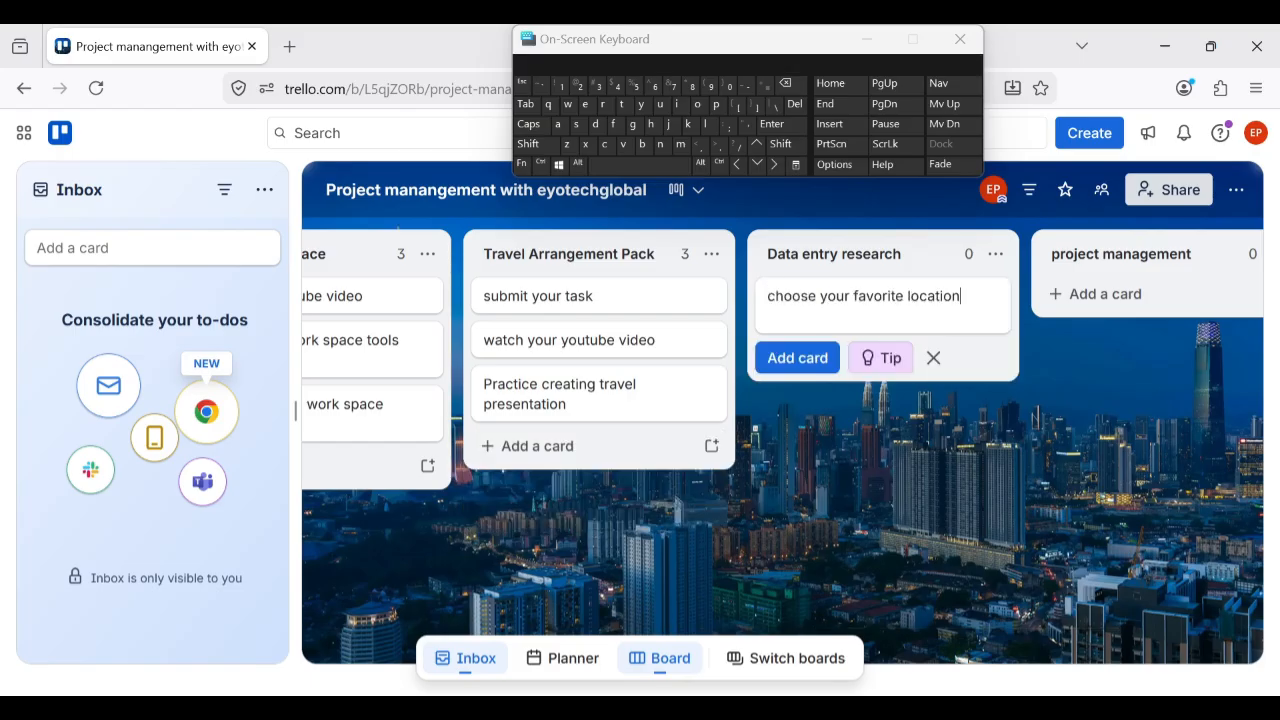
pyautogui.write('atch')
pyautogui.press('BackSpace')
pyautogui.press('BackSpace')
pyautogui.press('BackSpace')
pyautogui.press('BackSpace')
pyautogui.press('BackSpace')
pyautogui.press('BackSpace')
pyautogui.press('BackSpace')
pyautogui.press('BackSpace')
pyautogui.press('BackSpace')
pyautogui.press('BackSpace')
pyautogui.press('BackSpace')
pyautogui.press('BackSpace')
pyautogui.press('BackSpace')
pyautogui.press('BackSpace')
pyautogui.press('BackSpace')
pyautogui.press('BackSpace')
pyautogui.press('BackSpace')
pyautogui.press('BackSpace')
pyautogui.press('BackSpace')
pyautogui.press('BackSpace')
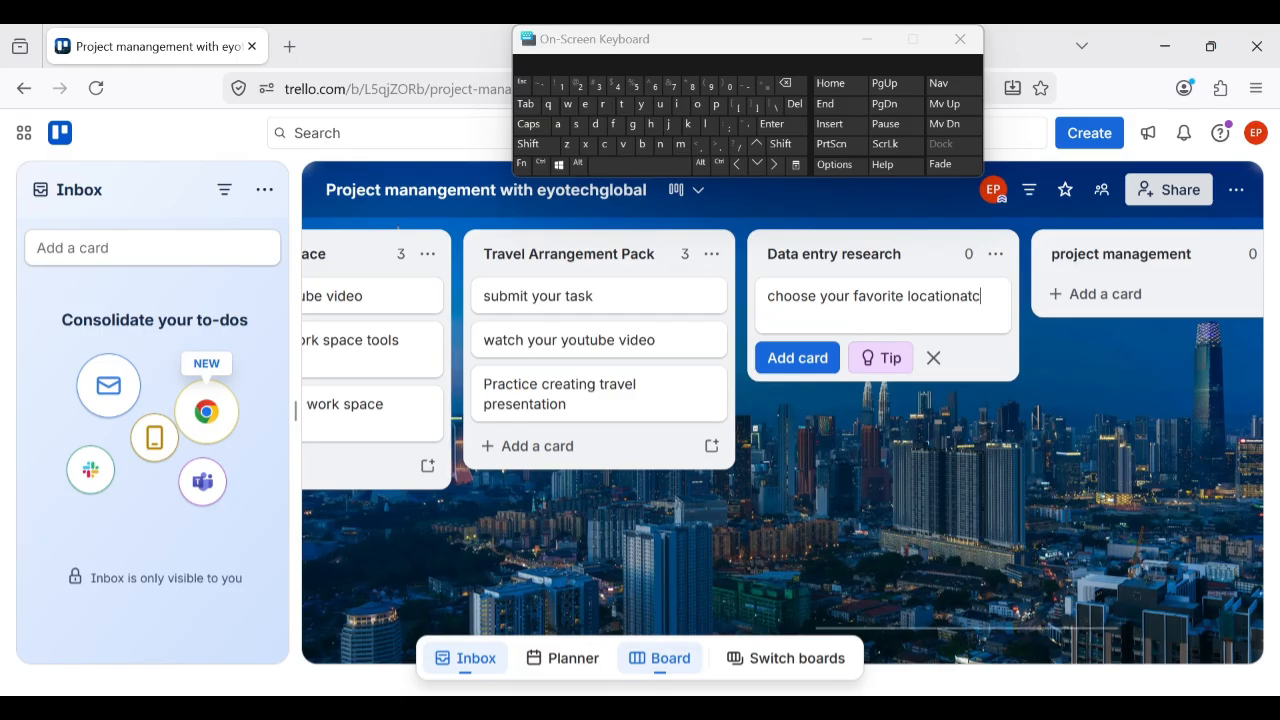
# Enter "watch your video" as the title of the first card in the Data entry research list
pyautogui.write('a')
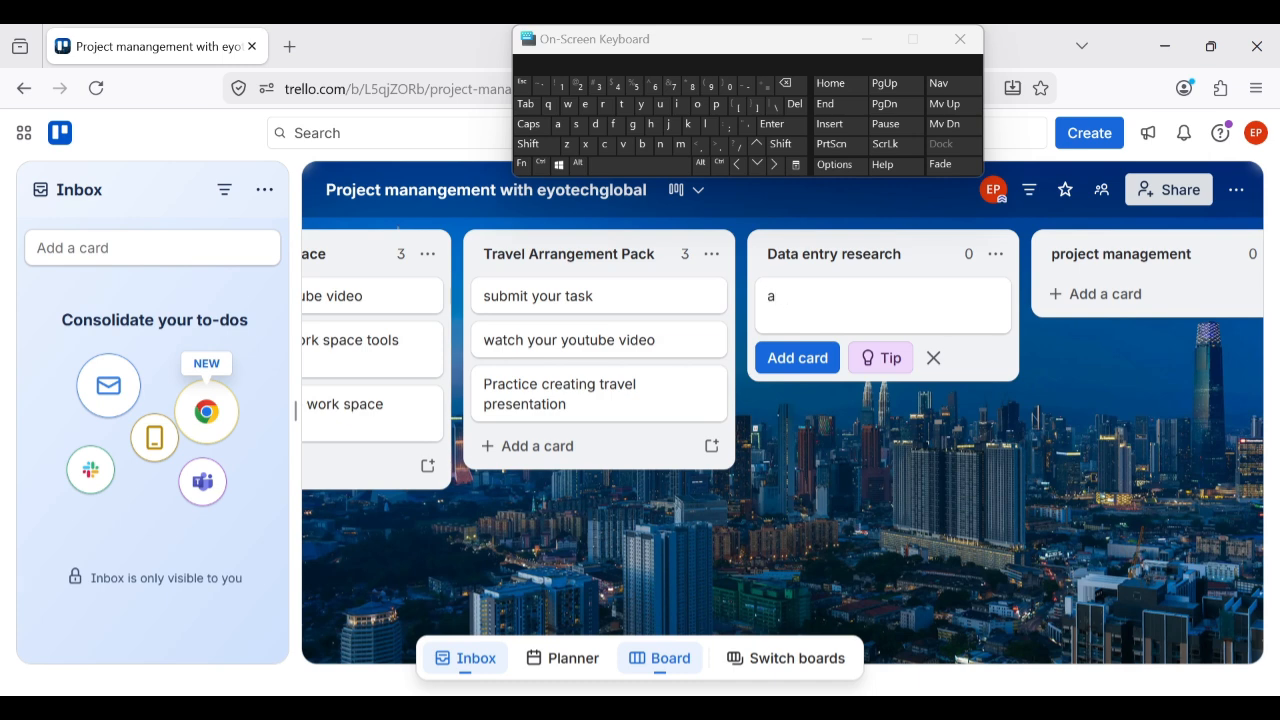
pyautogui.write('tch')
pyautogui.press('BackSpace')
pyautogui.press('BackSpace')
pyautogui.press('BackSpace')
pyautogui.press('BackSpace')
pyautogui.write('wat')
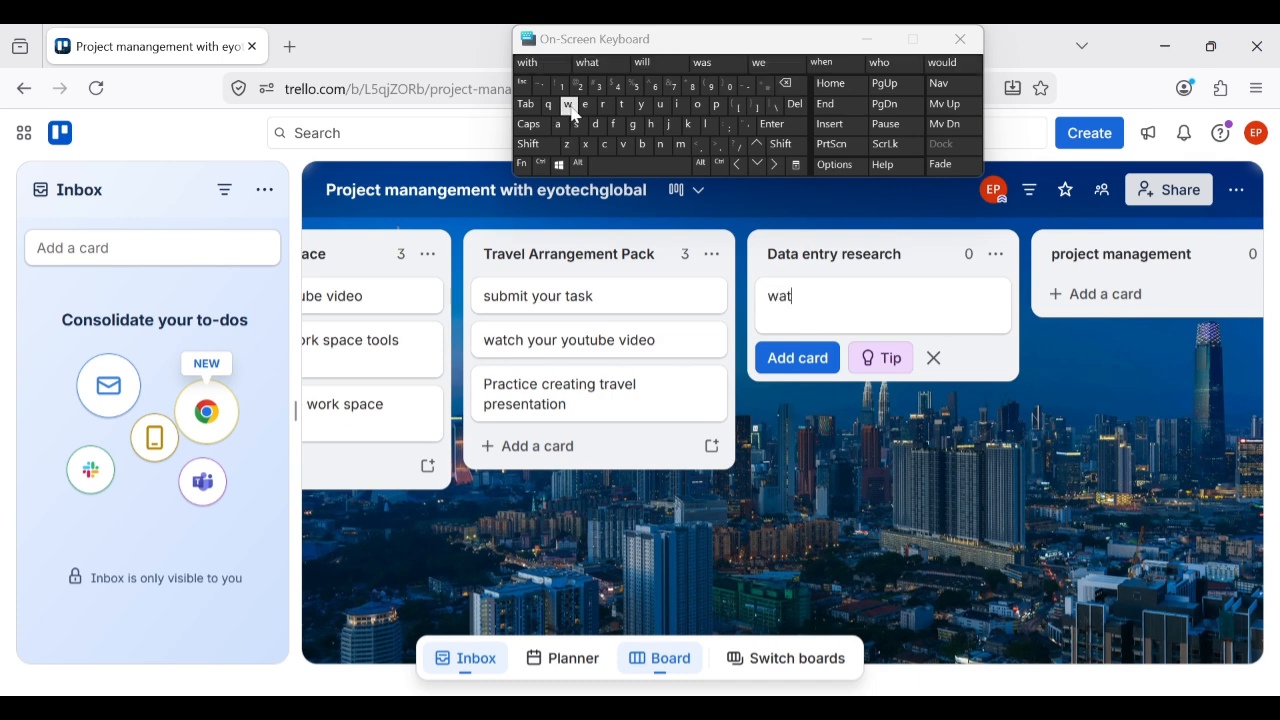
pyautogui.write('ch your video')
pyautogui.press('BackSpace')
pyautogui.press('BackSpace')
pyautogui.press('BackSpace')
pyautogui.write('deo')
# Insert "youtube" before "video" in the card title and add the card to the Data entry research list
pyautogui.click(845, 297)
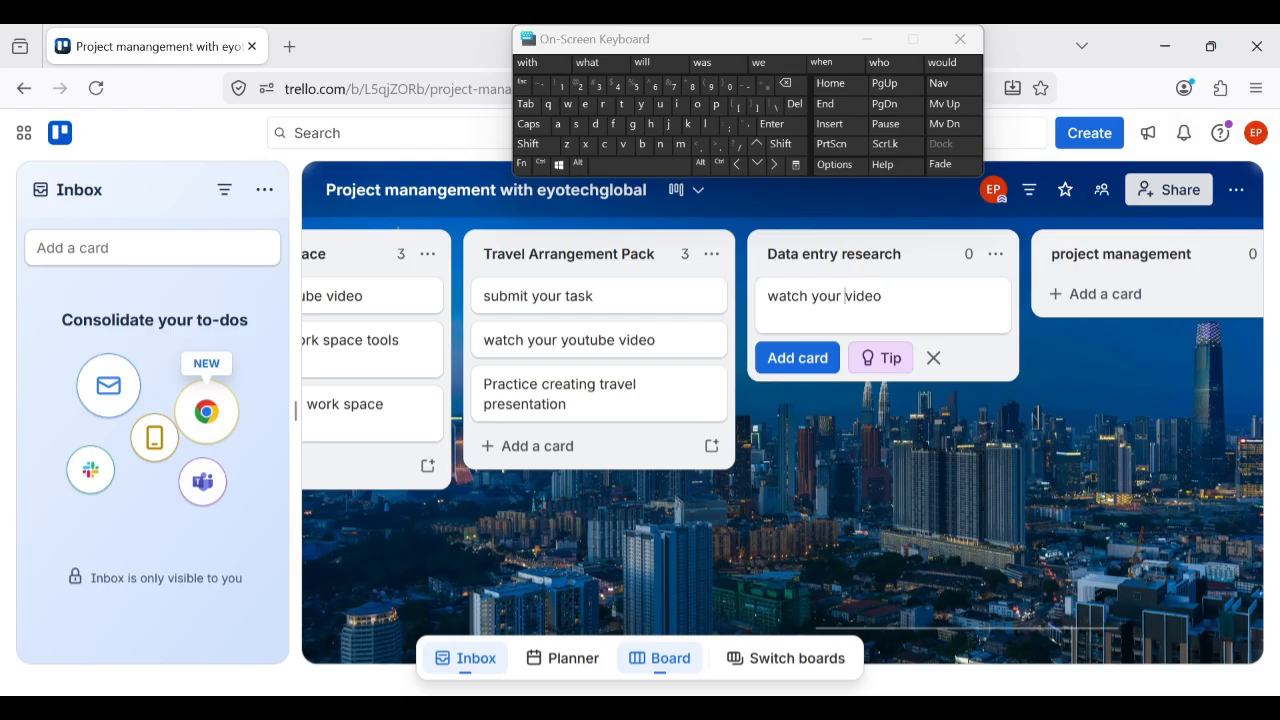
pyautogui.write('youtube')
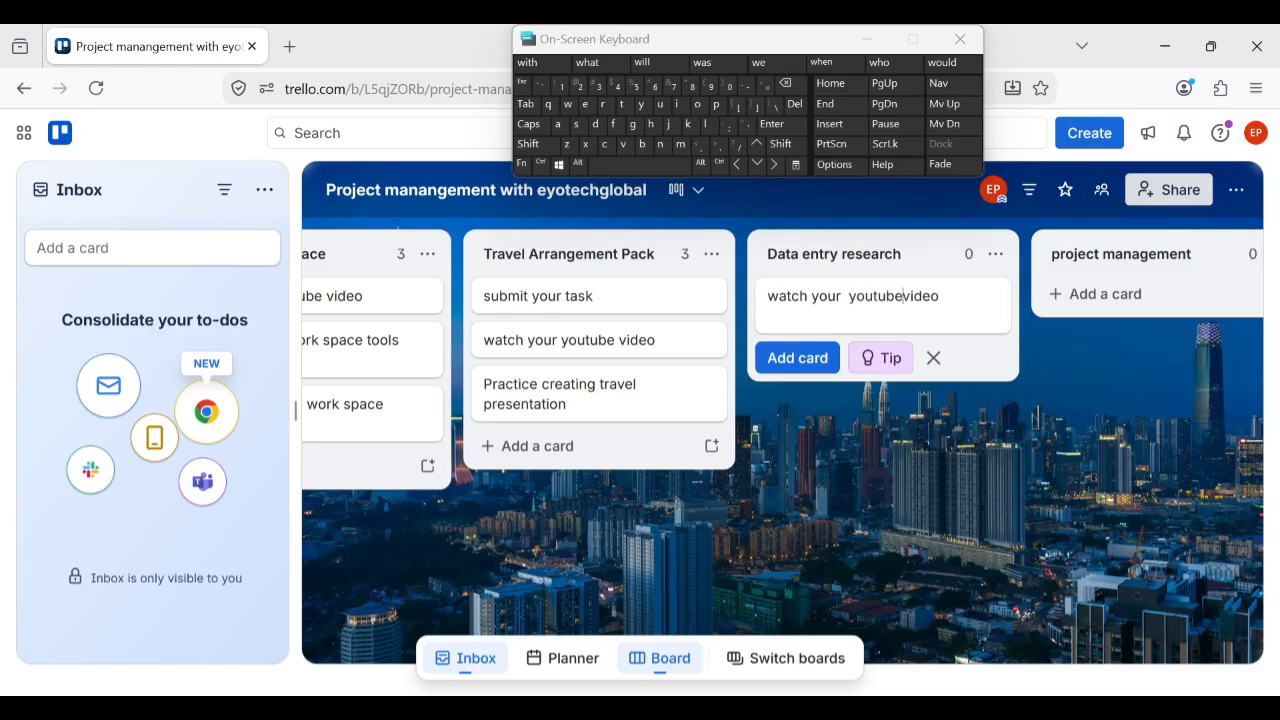
pyautogui.click(810, 362)
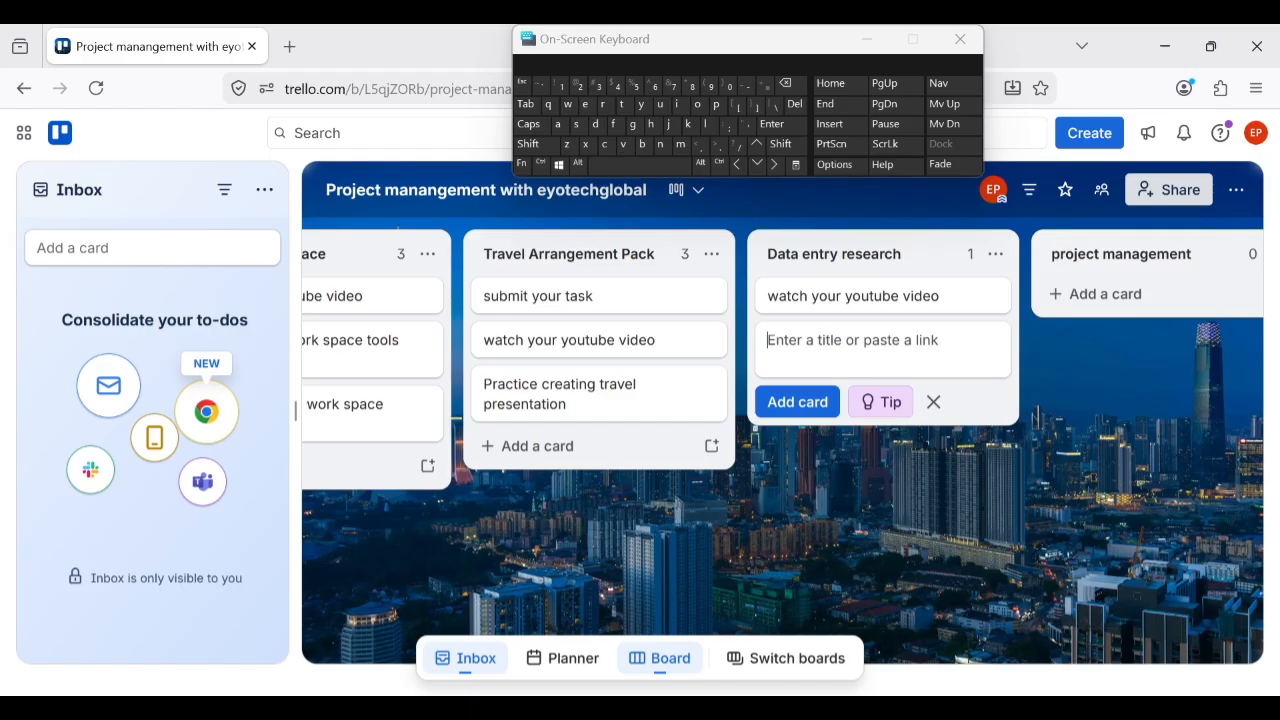
# Add a card titled "practice research and data entry" to the Data entry research list
pyautogui.write('practice r')
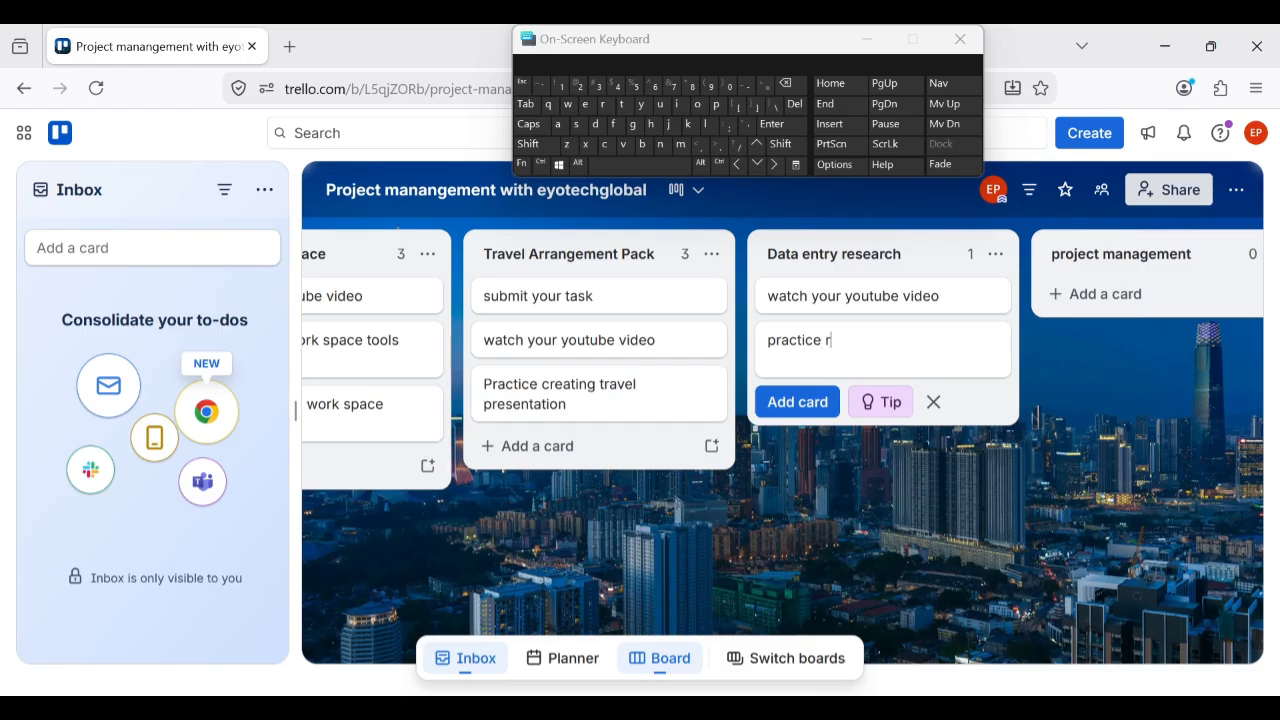
pyautogui.click(585, 104)
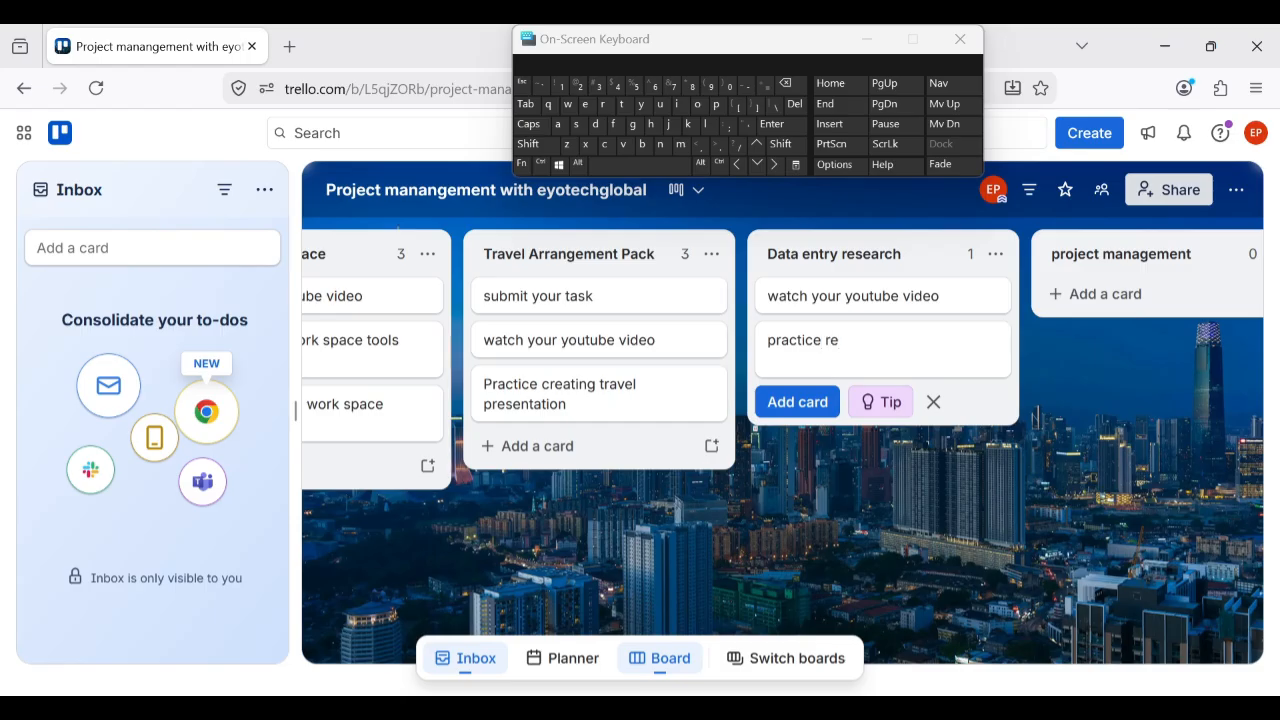
pyautogui.click(578, 125)
pyautogui.write('earch')
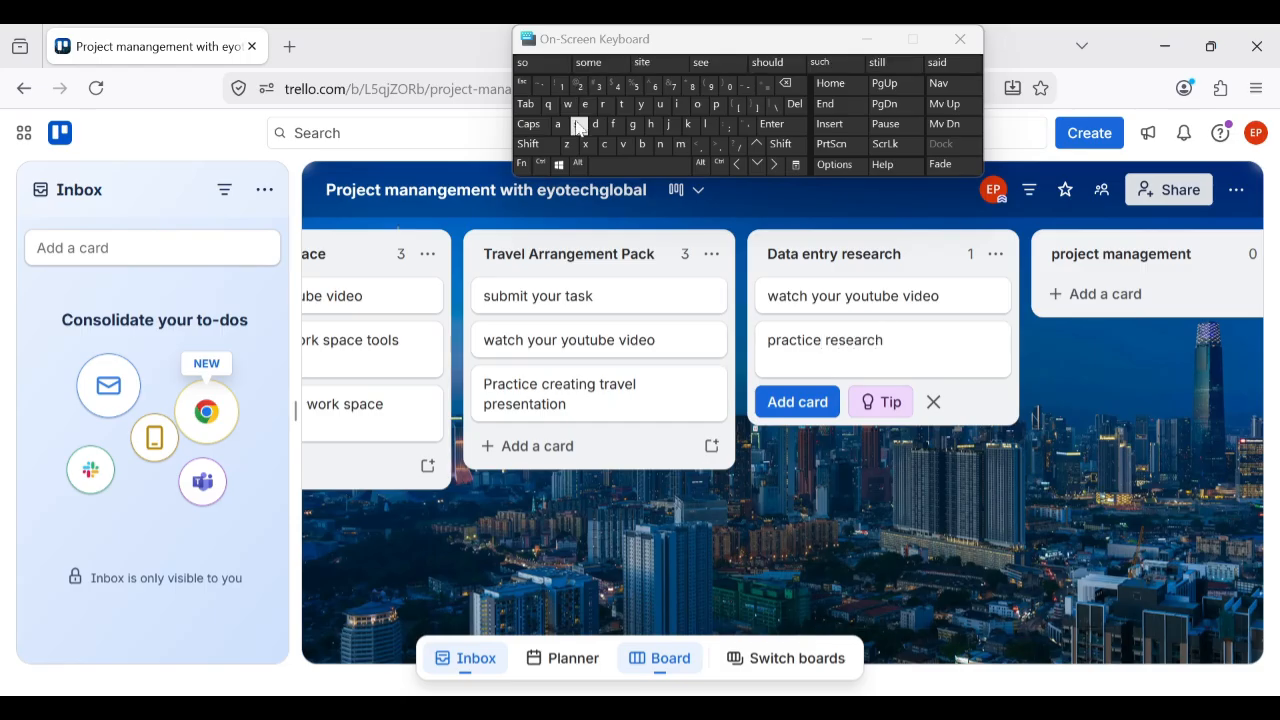
pyautogui.write(' and data entry')
pyautogui.press('Return')
# Add the cards "book a call with my peers and update it with my calander" and "practice meeting arrangement" to the Data entry research list
pyautogui.write('book a call')
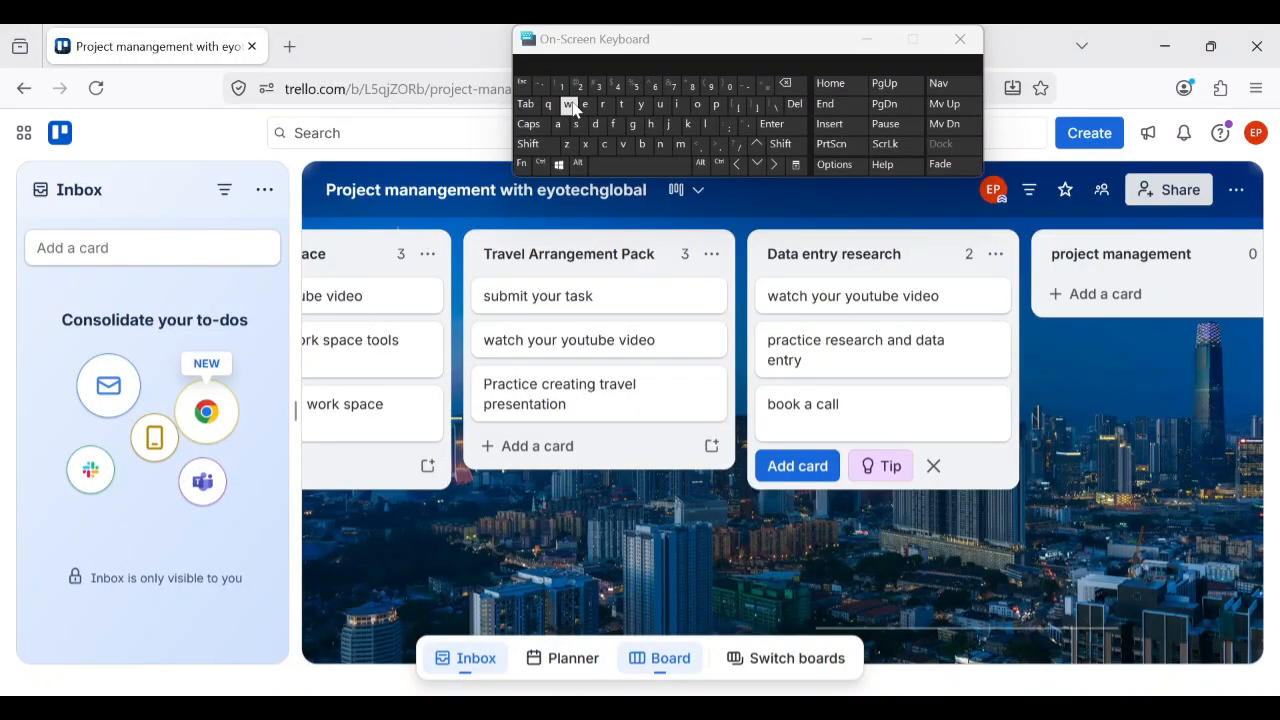
pyautogui.write(' with my peers')
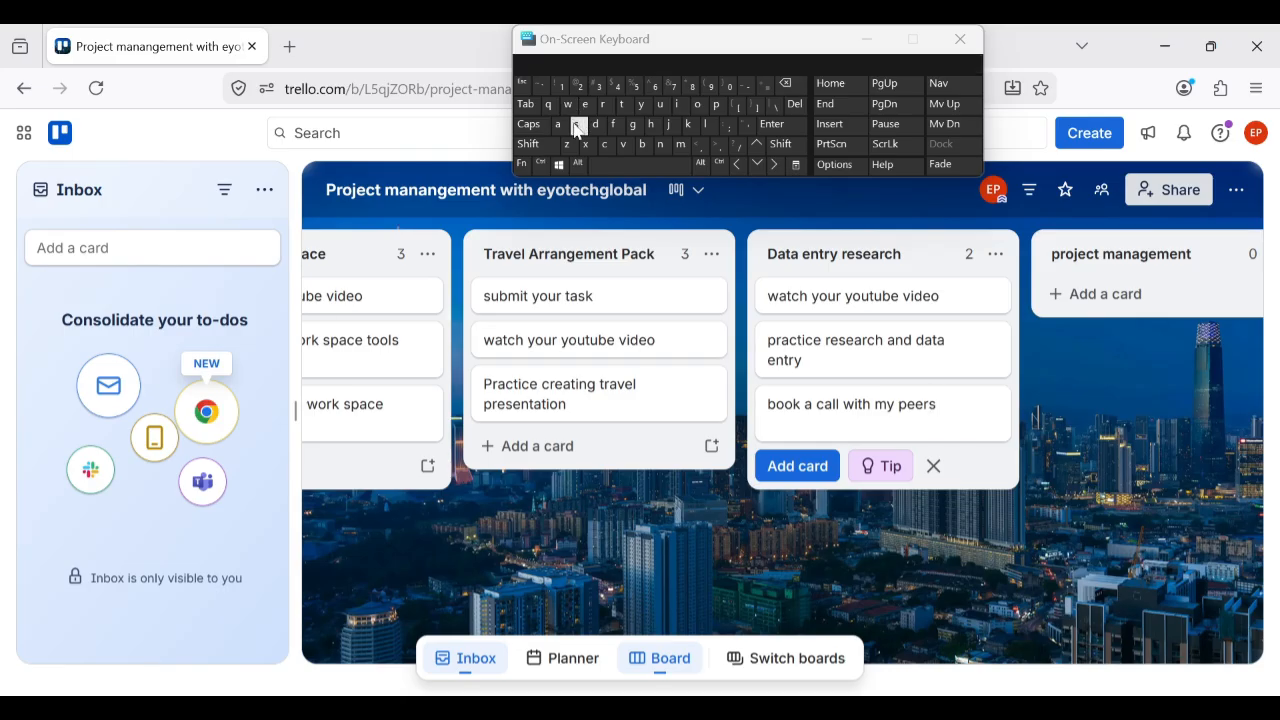
pyautogui.write(' and update it with my calander')
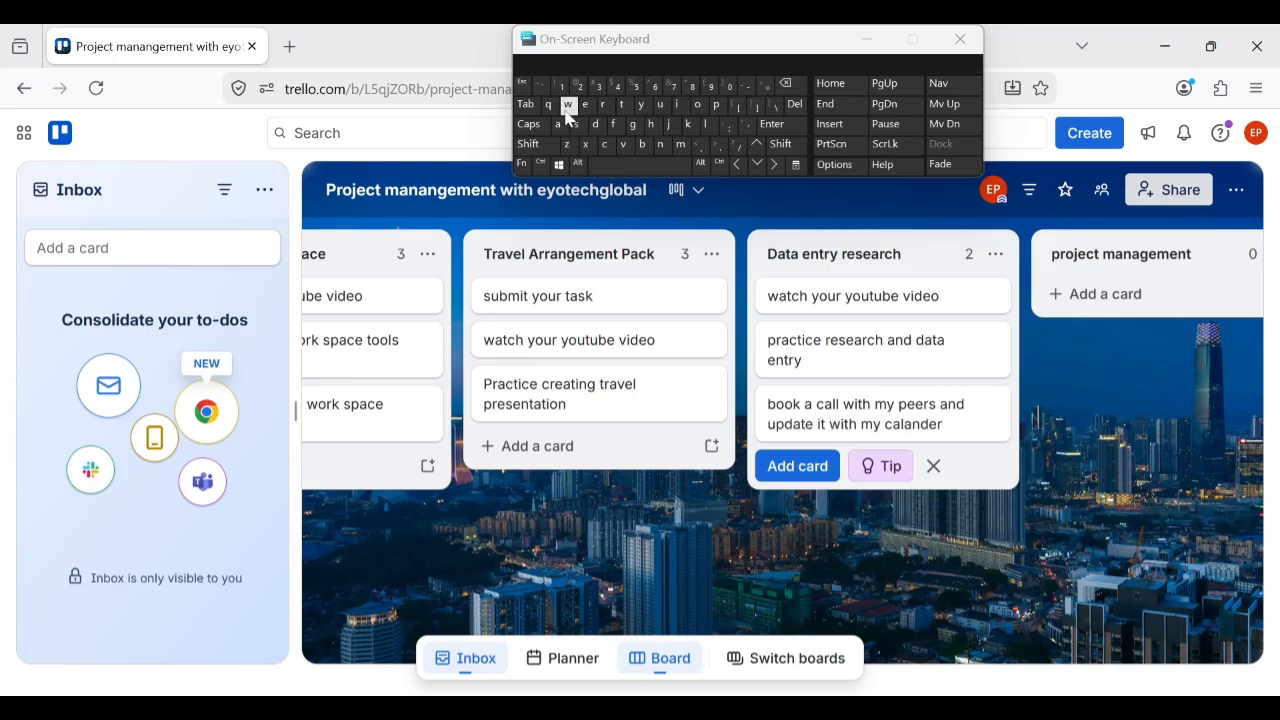
pyautogui.press('Return')
pyautogui.write('p')
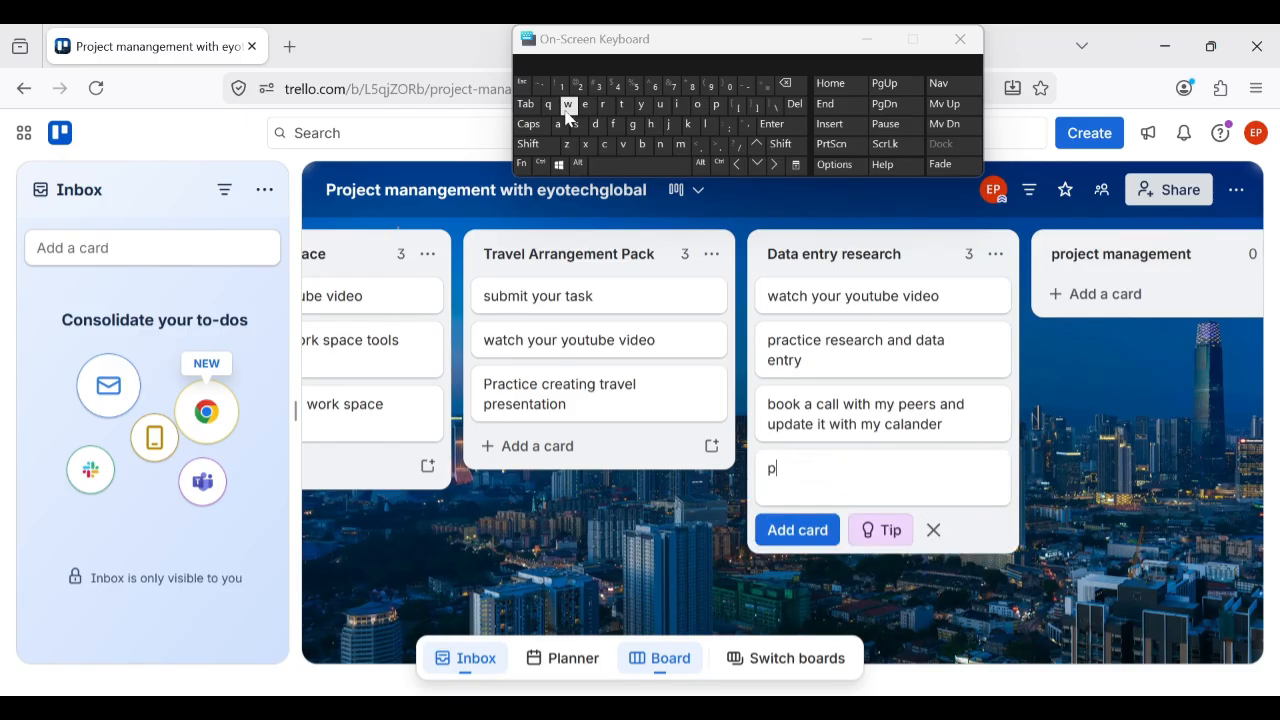
pyautogui.write('ractice meeting arrangement')
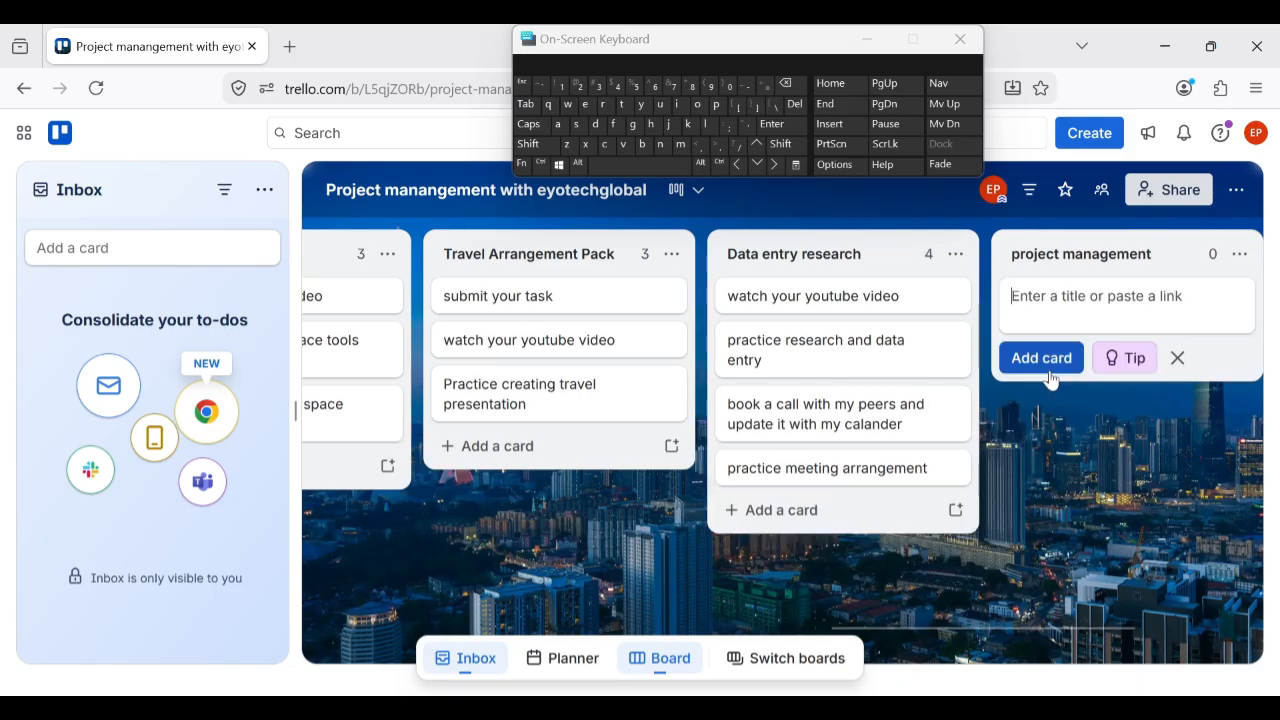
# Add a card titled "watch your youtube video" to the project management list
pyautogui.hscroll(3, 1051, 380)
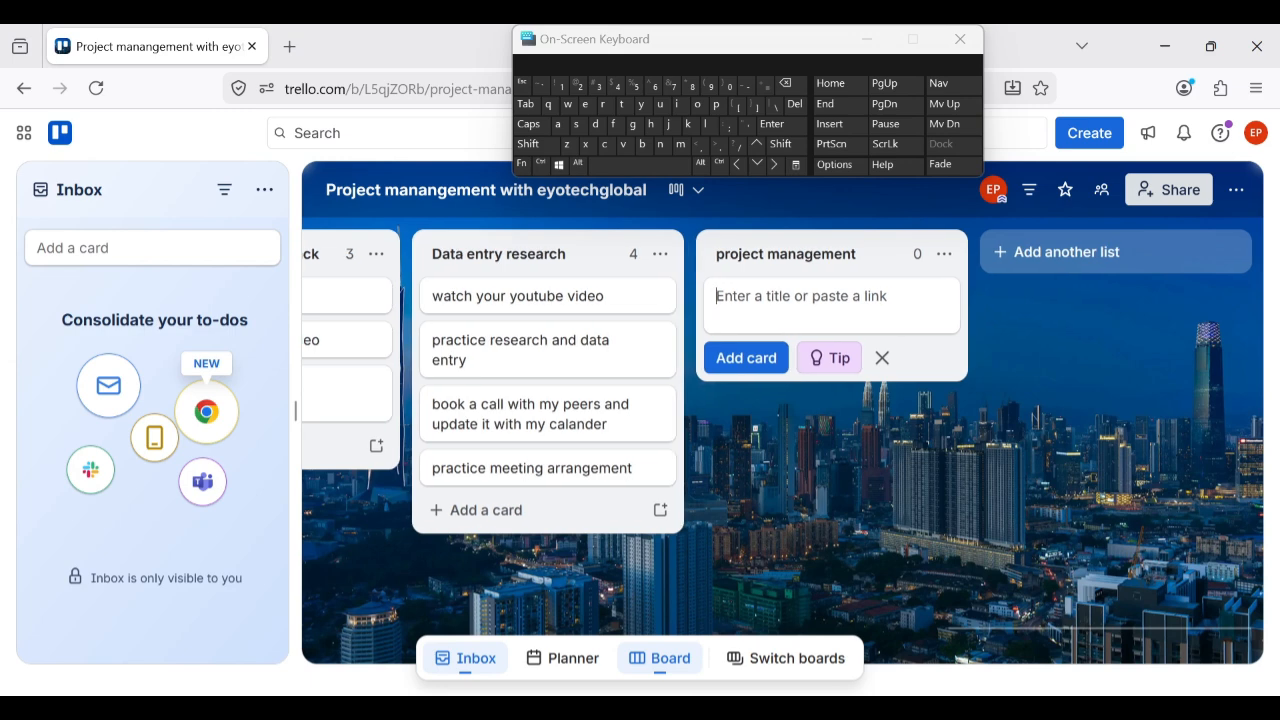
pyautogui.click(1051, 254)
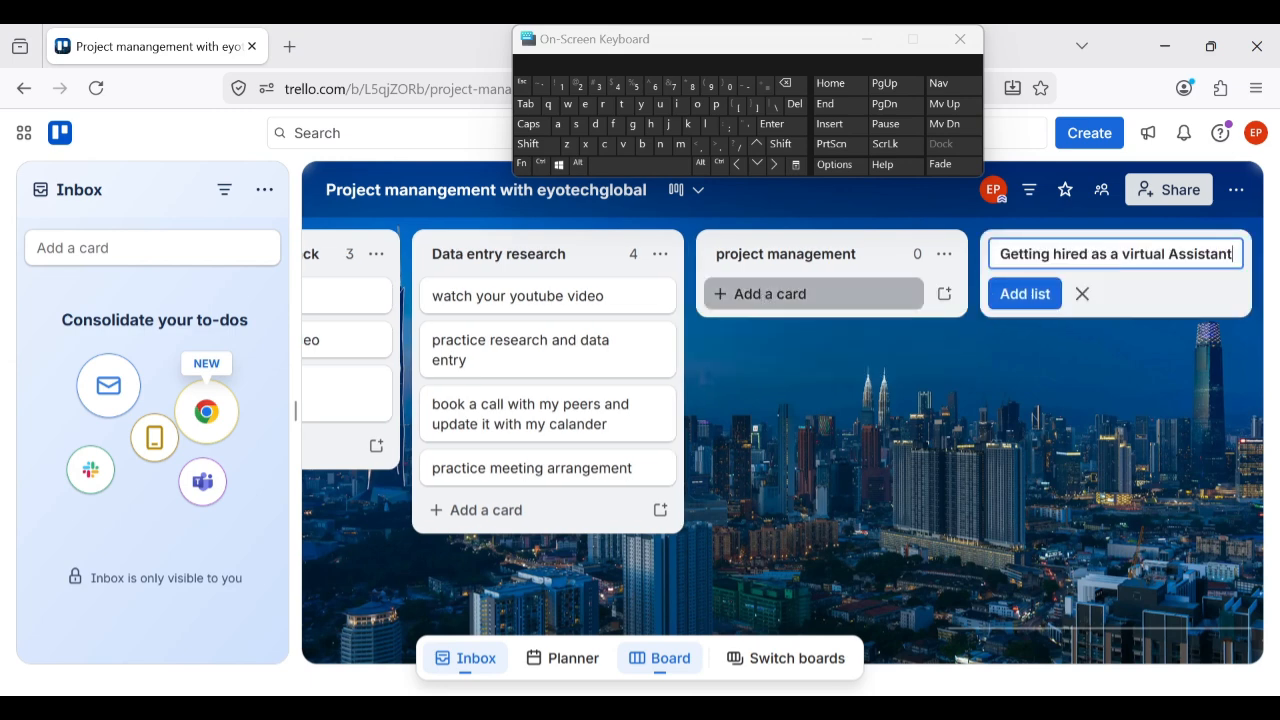
pyautogui.click(770, 293)
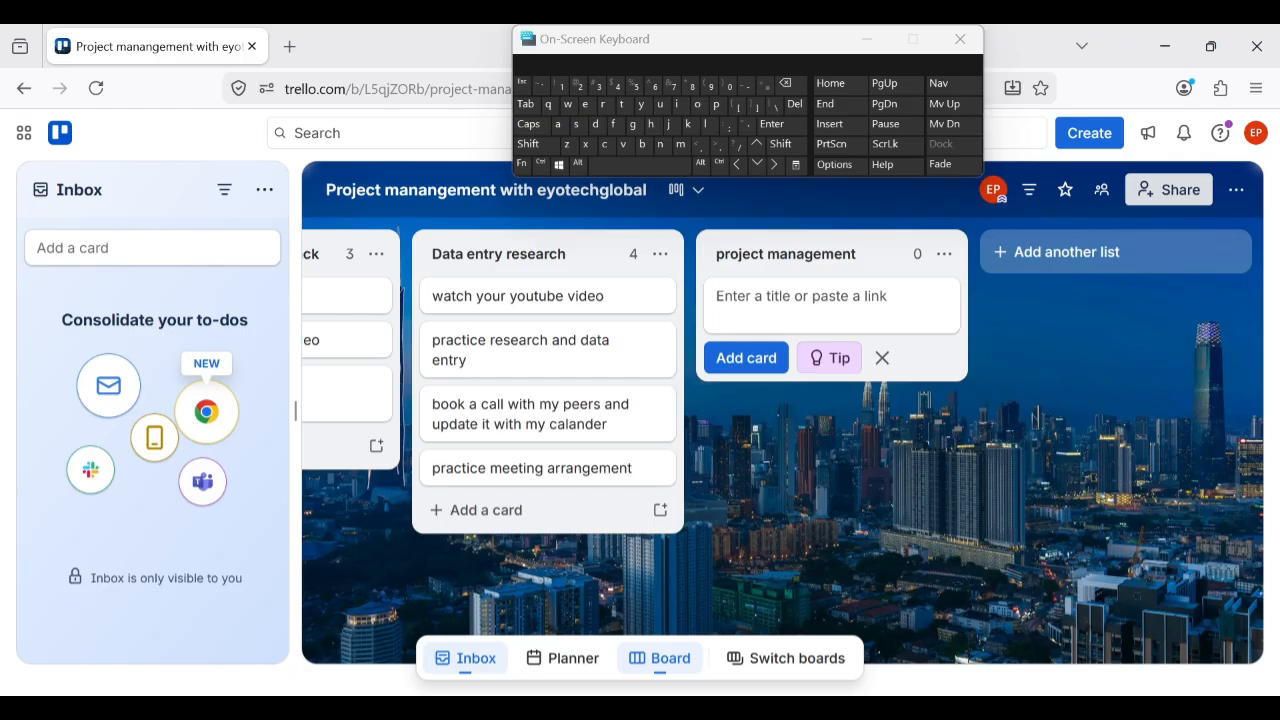
pyautogui.click(568, 104)
pyautogui.write('at')
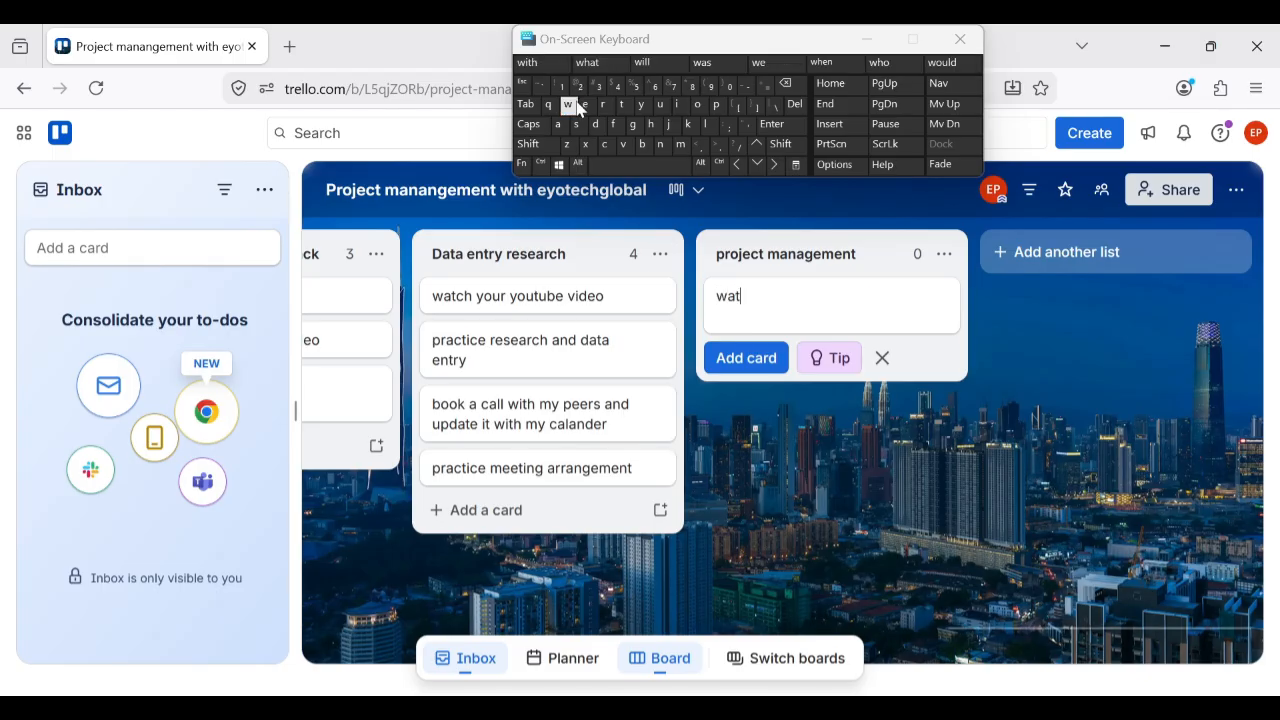
pyautogui.write('ch y')
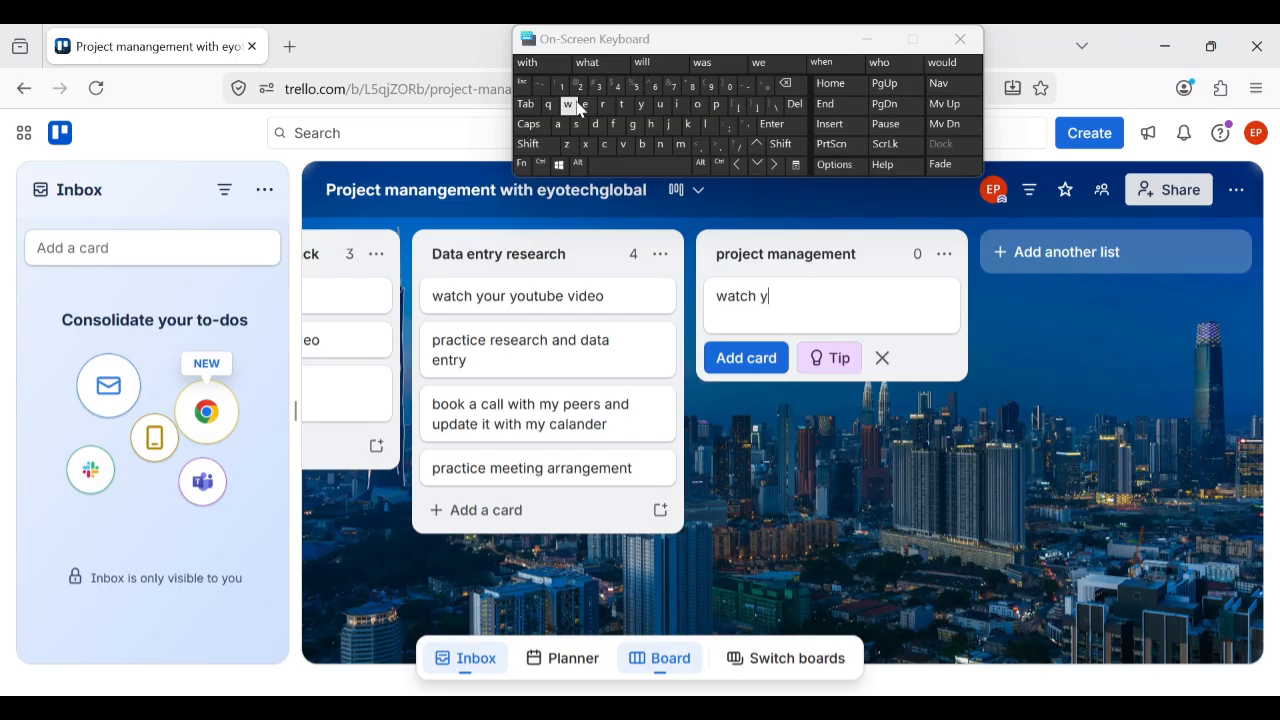
pyautogui.write('our youtube video')
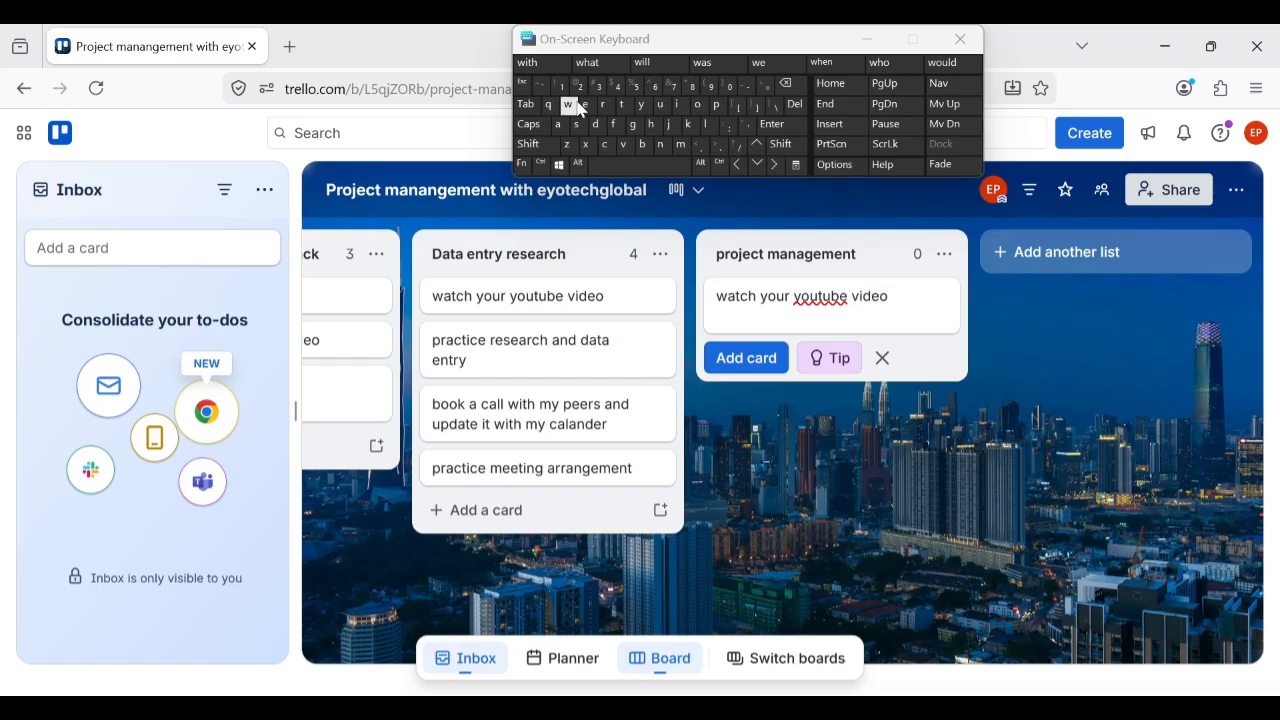
pyautogui.press('Return')
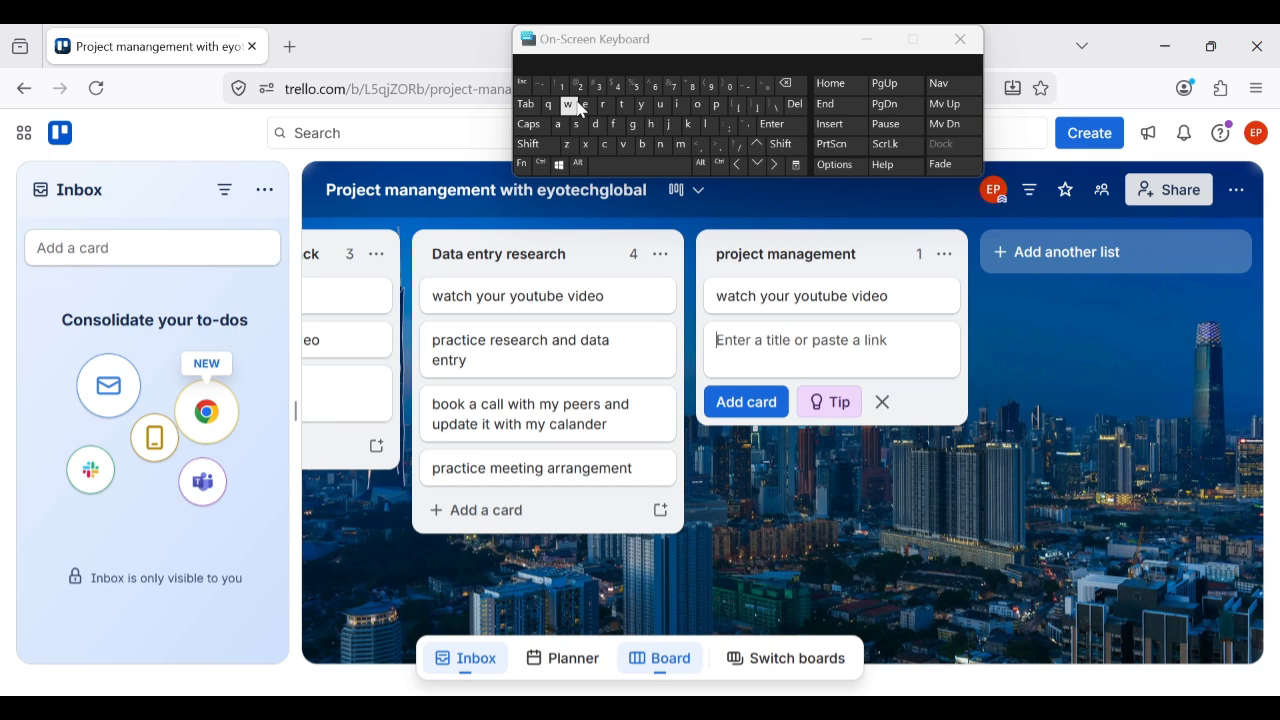
# Add the cards "practice management tools" and "submit your task" to the project management list
pyautogui.write('practi')
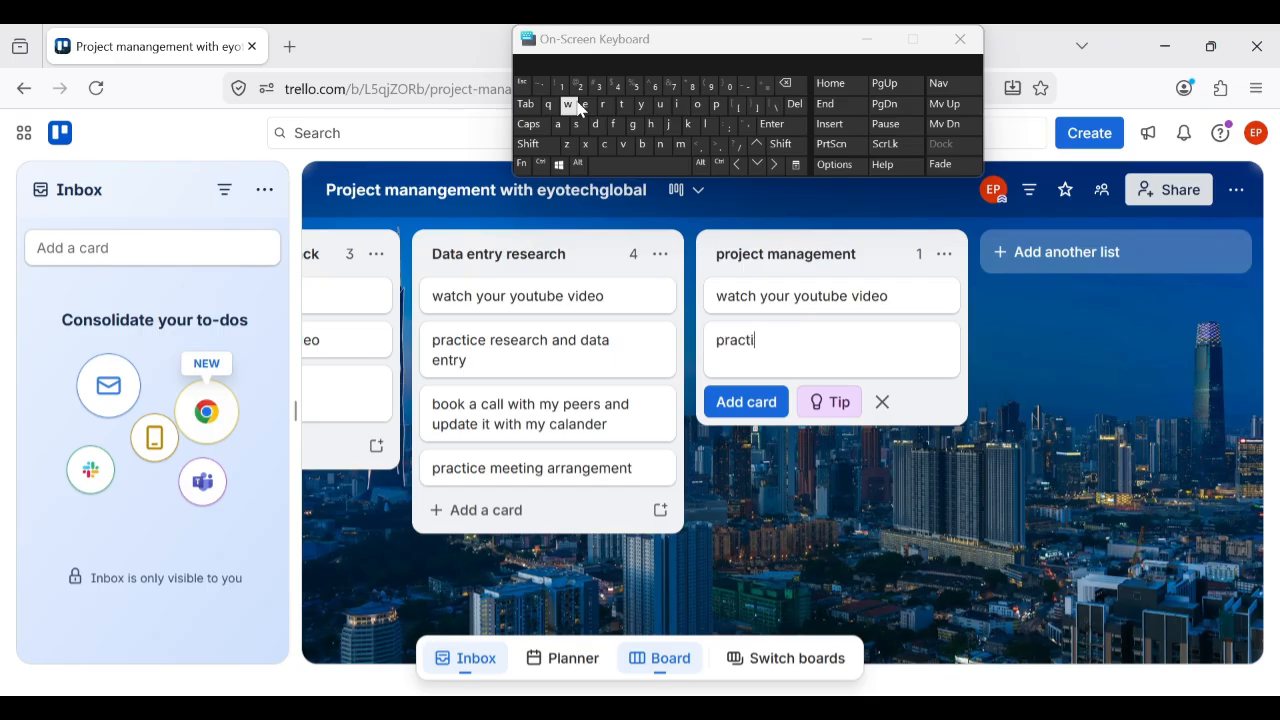
pyautogui.write('ce management')
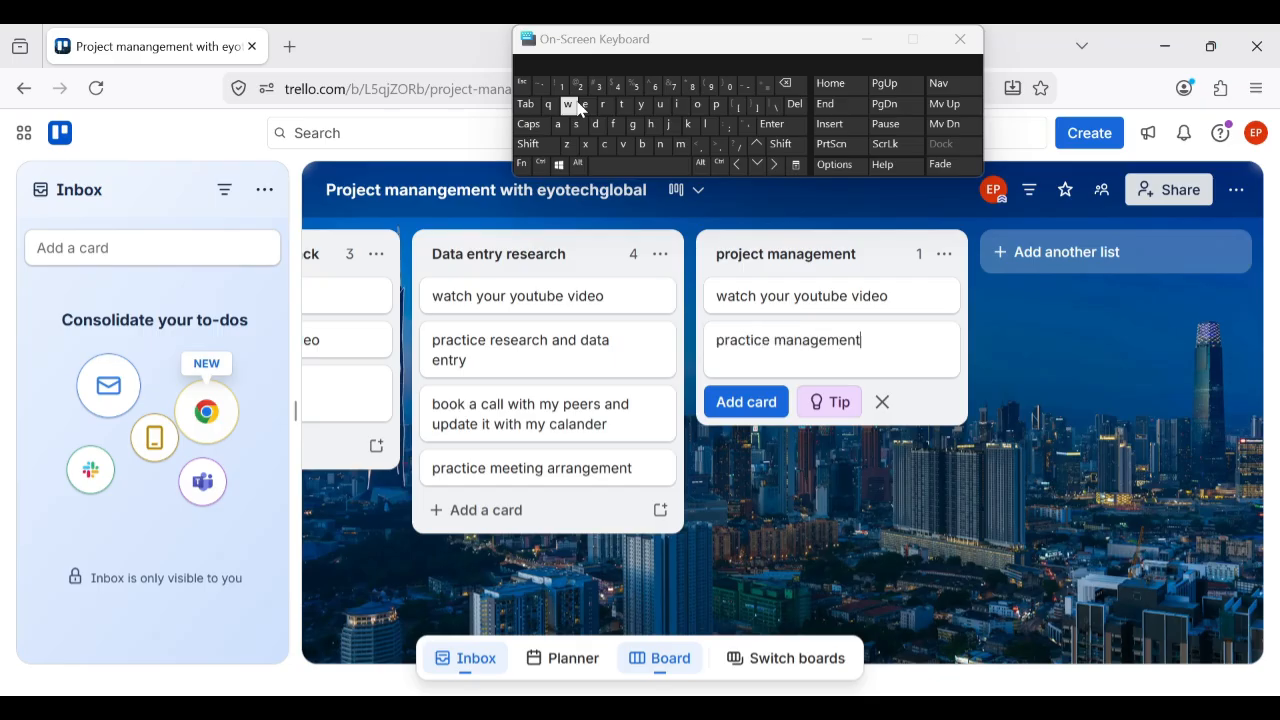
pyautogui.write(' tools')
pyautogui.press('Return')
pyautogui.write('su')
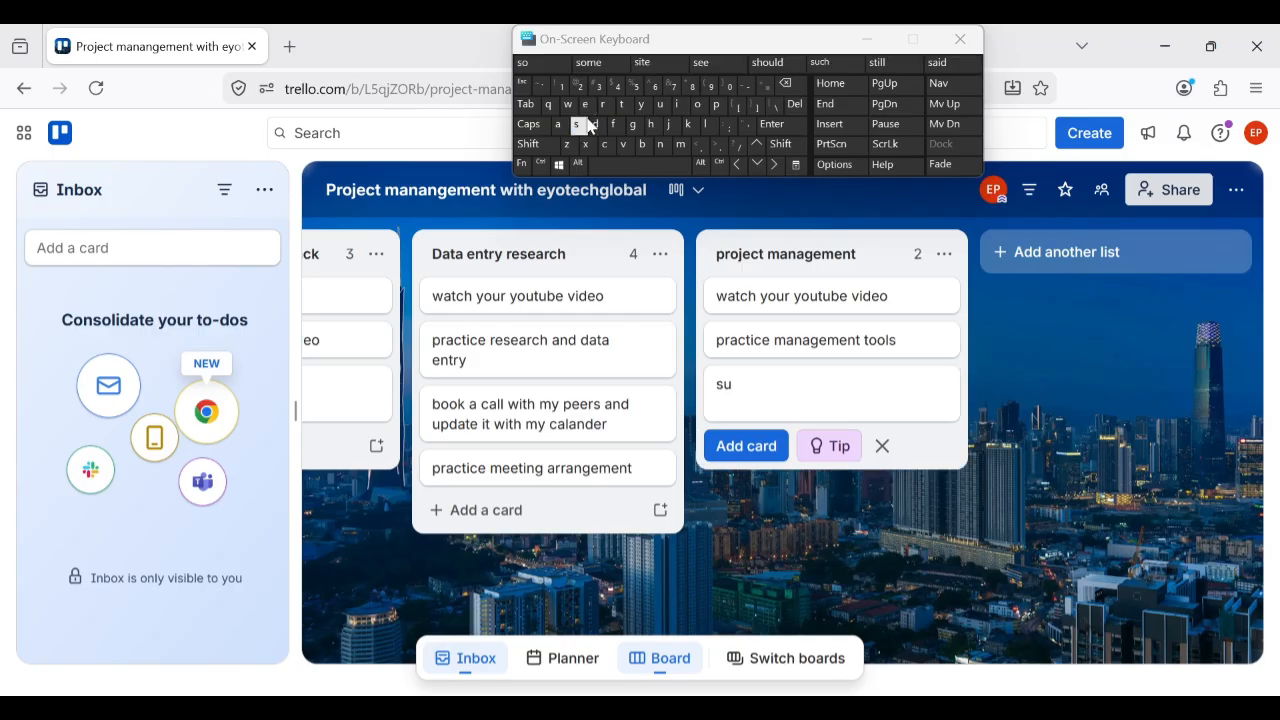
pyautogui.write('bmit your task')
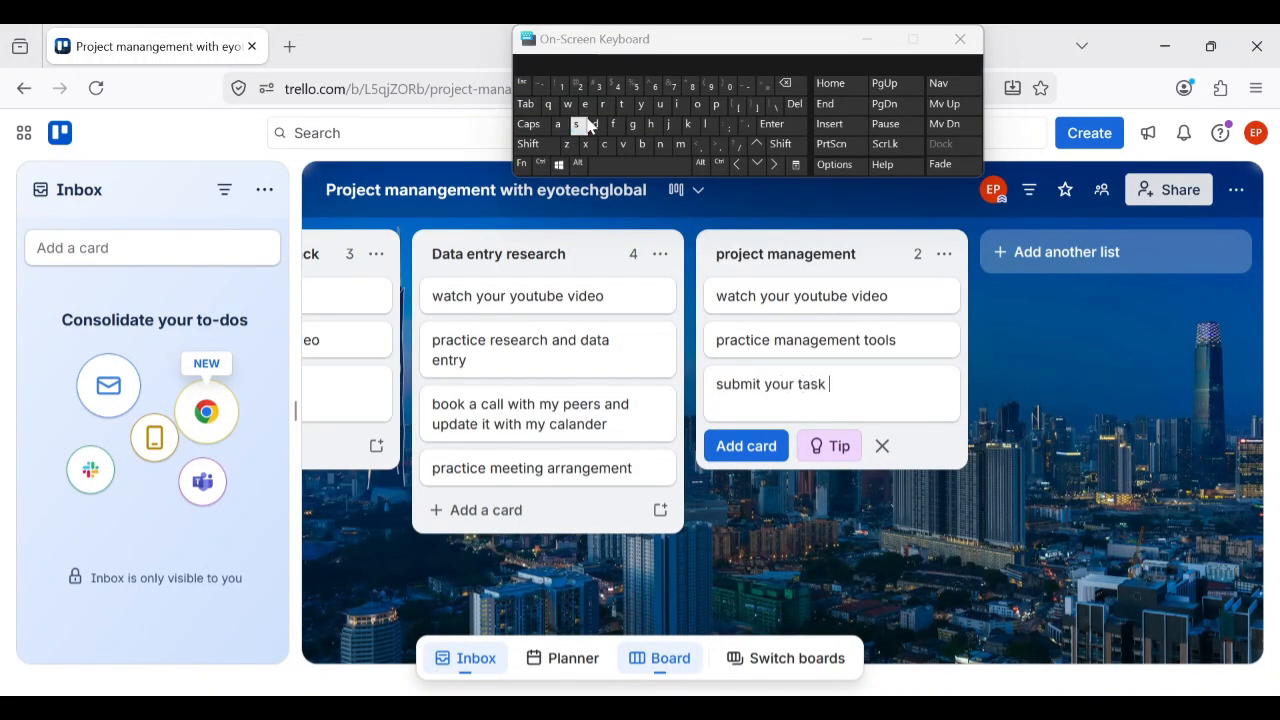
pyautogui.click(752, 446)
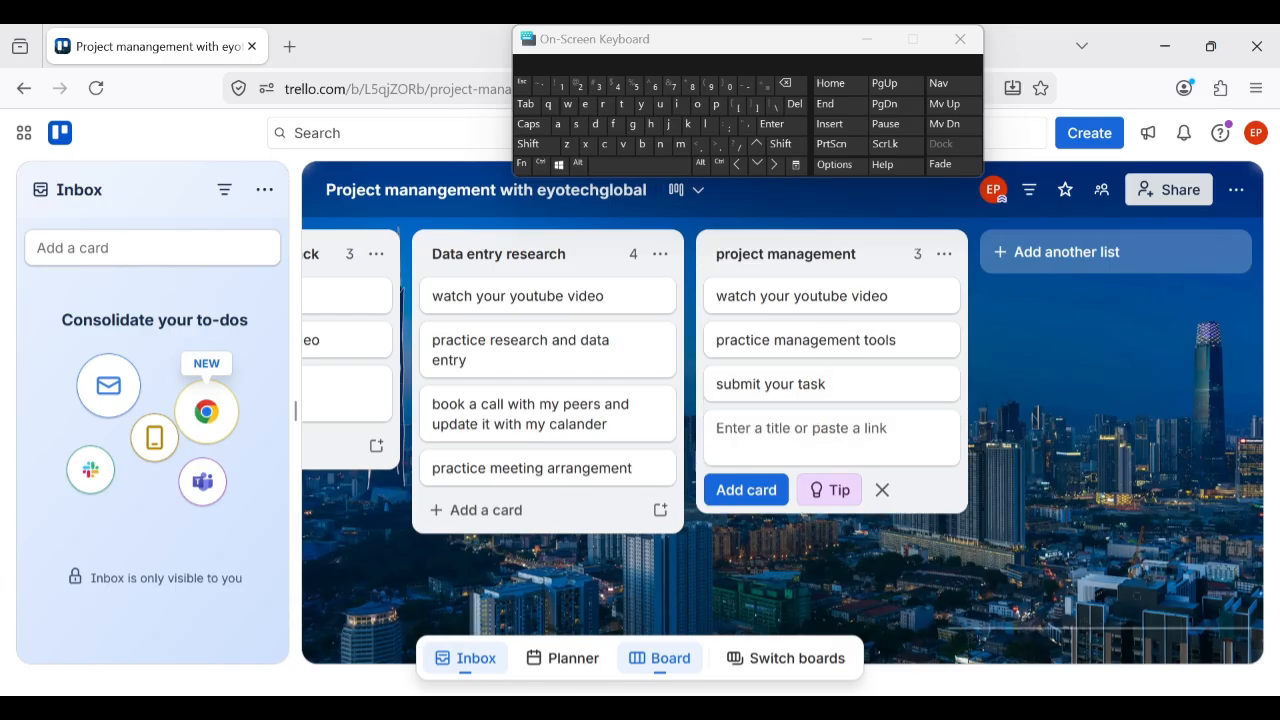
# Add the list "Getting hired as a virtual Assistant" and give it a first card titled "Watch your youtube video"
pyautogui.click(1054, 258)
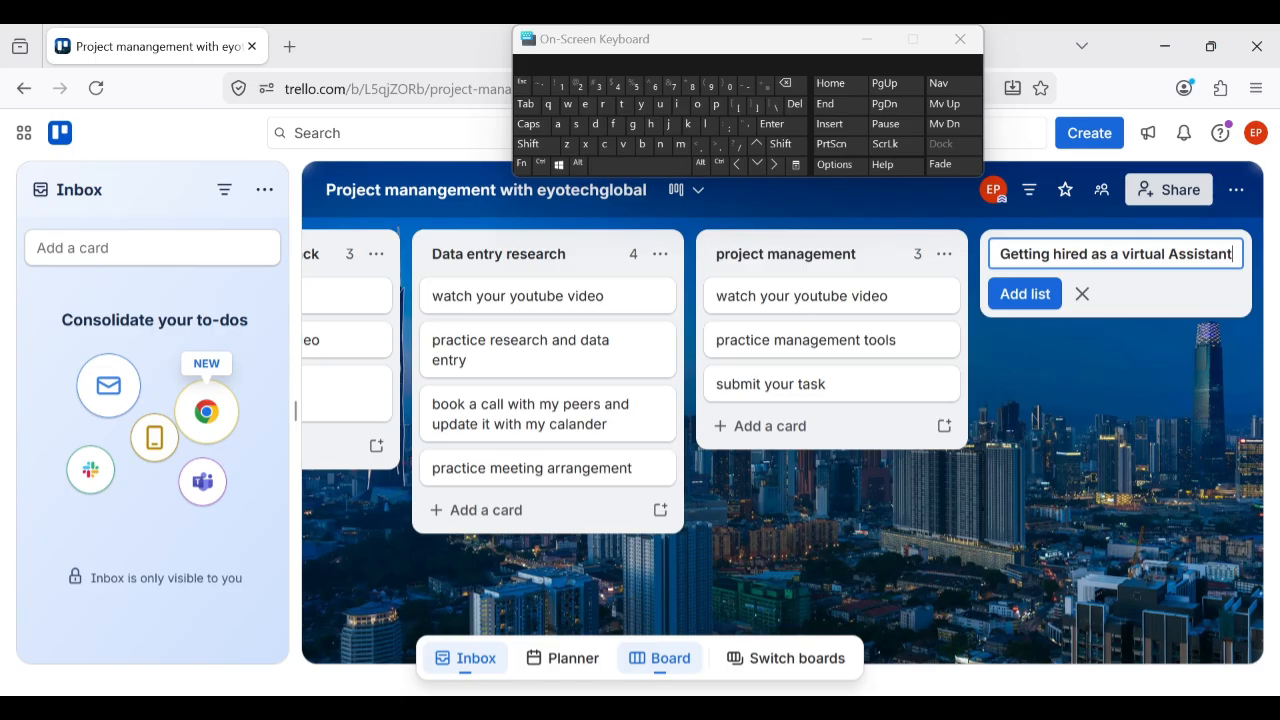
pyautogui.press('Return')
pyautogui.write('Watch your t')
pyautogui.press('BackSpace')
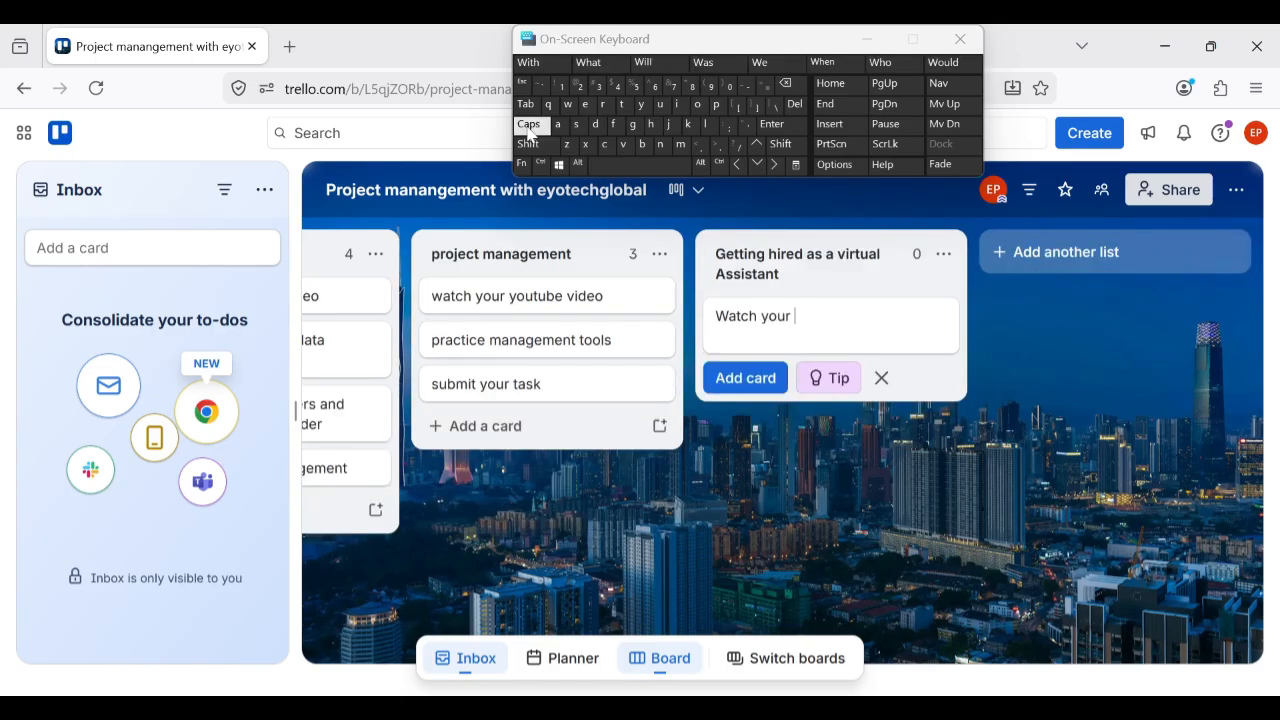
pyautogui.write('youtube video')
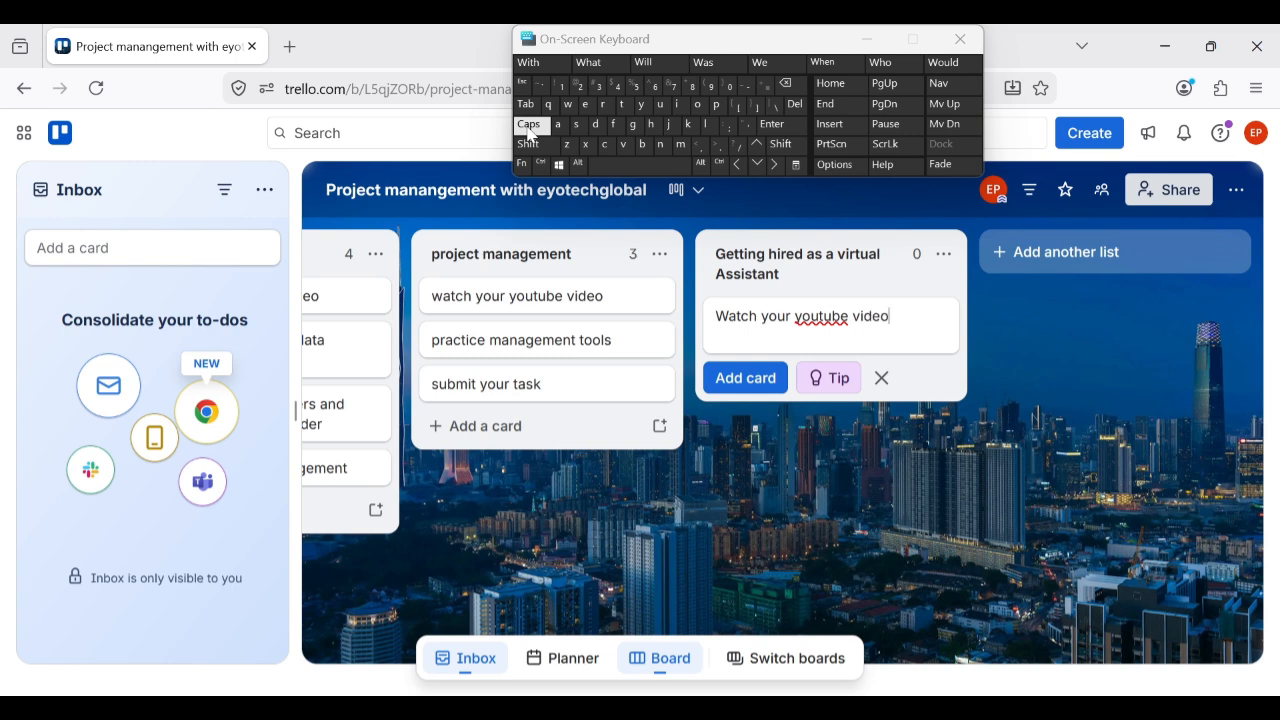
pyautogui.press('Return')
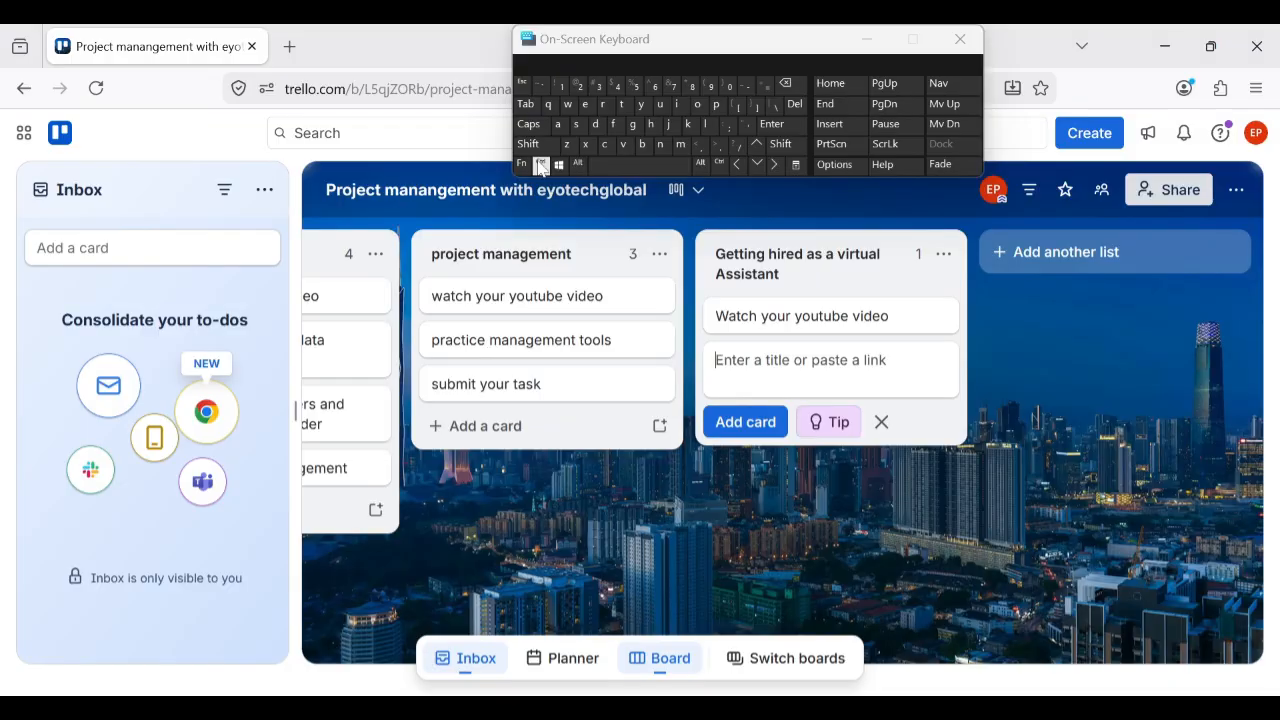
# Add the cards "practice effectively" and "linkedlin uptimazation" to the Getting hired as a virtual Assistant list
pyautogui.write('practice ')
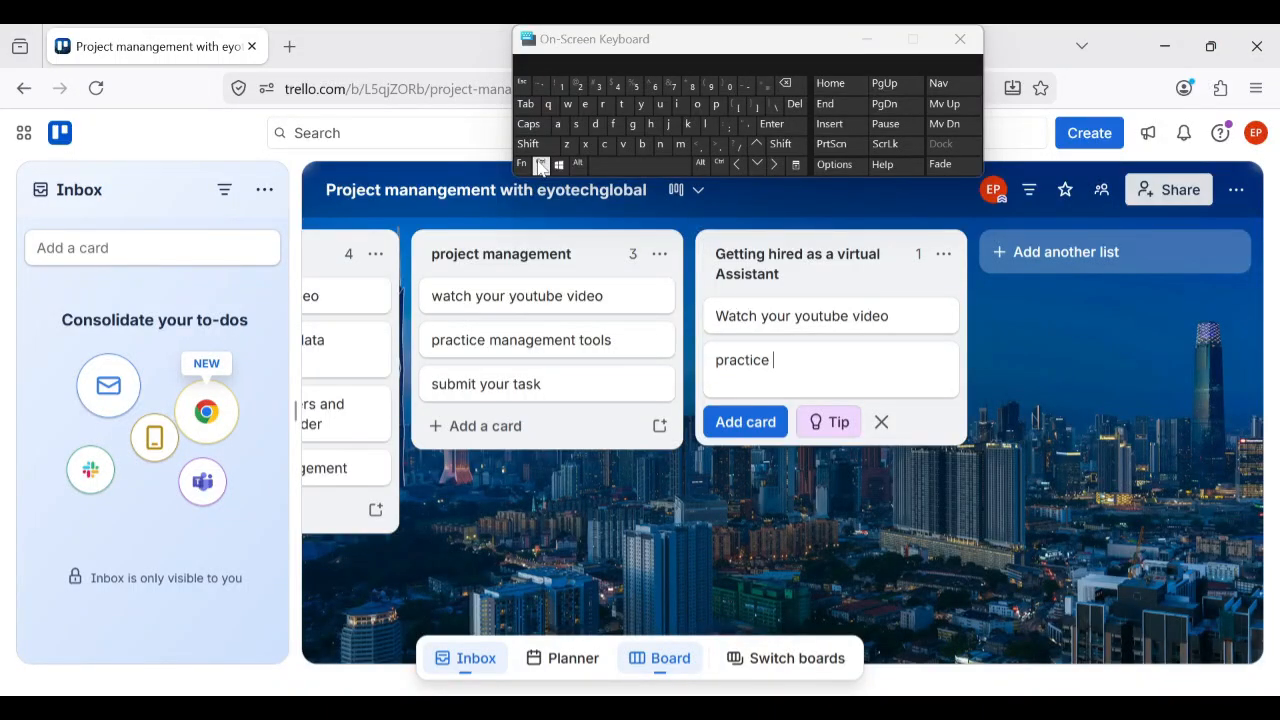
pyautogui.write('effectively')
pyautogui.press('Return')
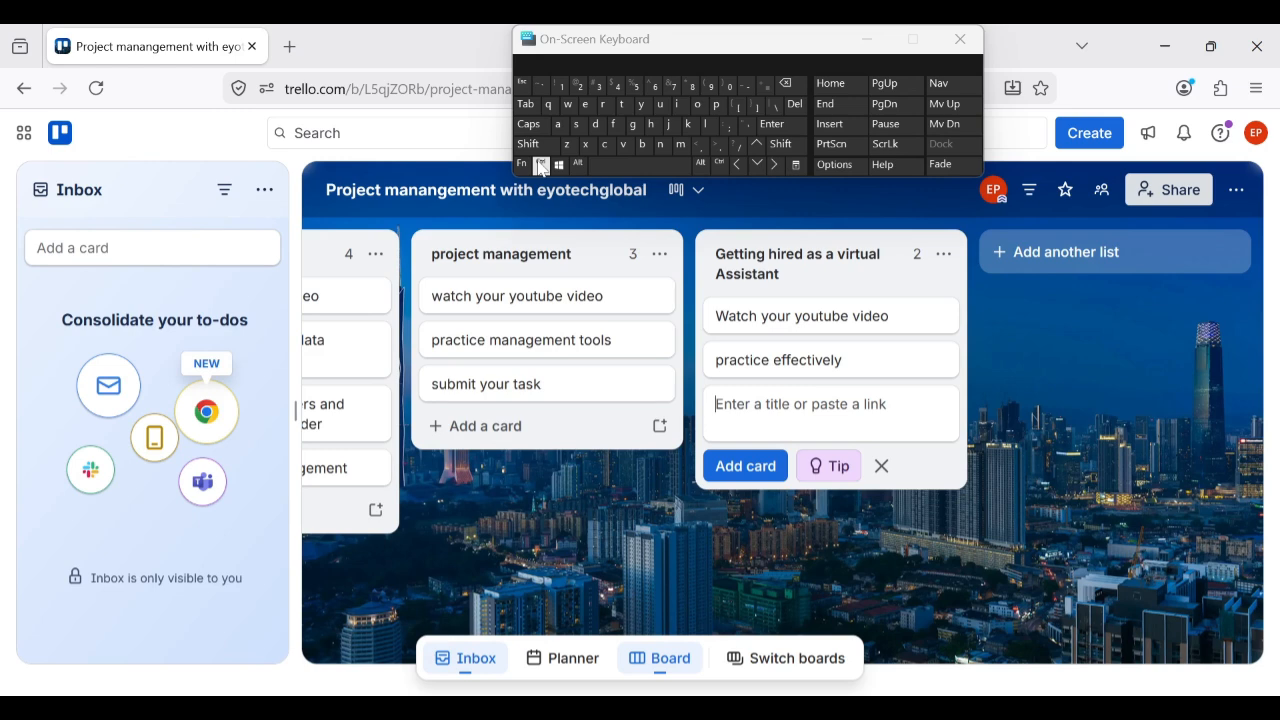
pyautogui.write('lin')
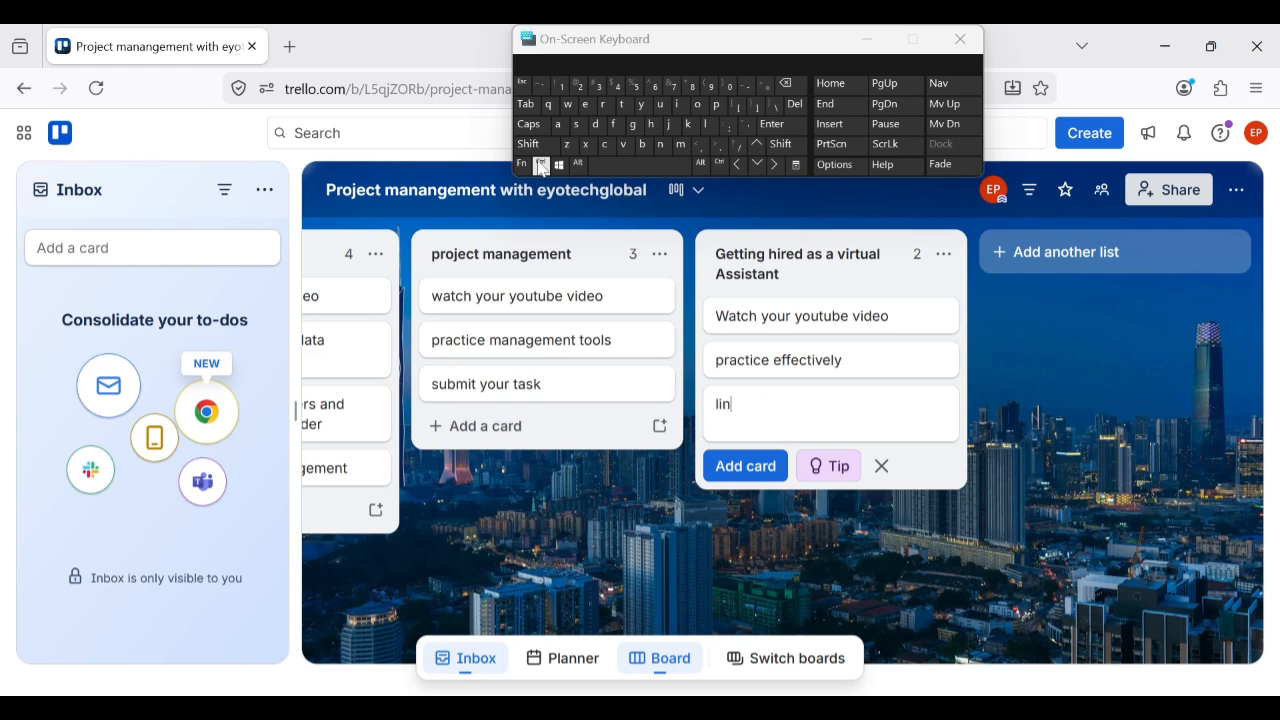
pyautogui.write('kedlin uptima')
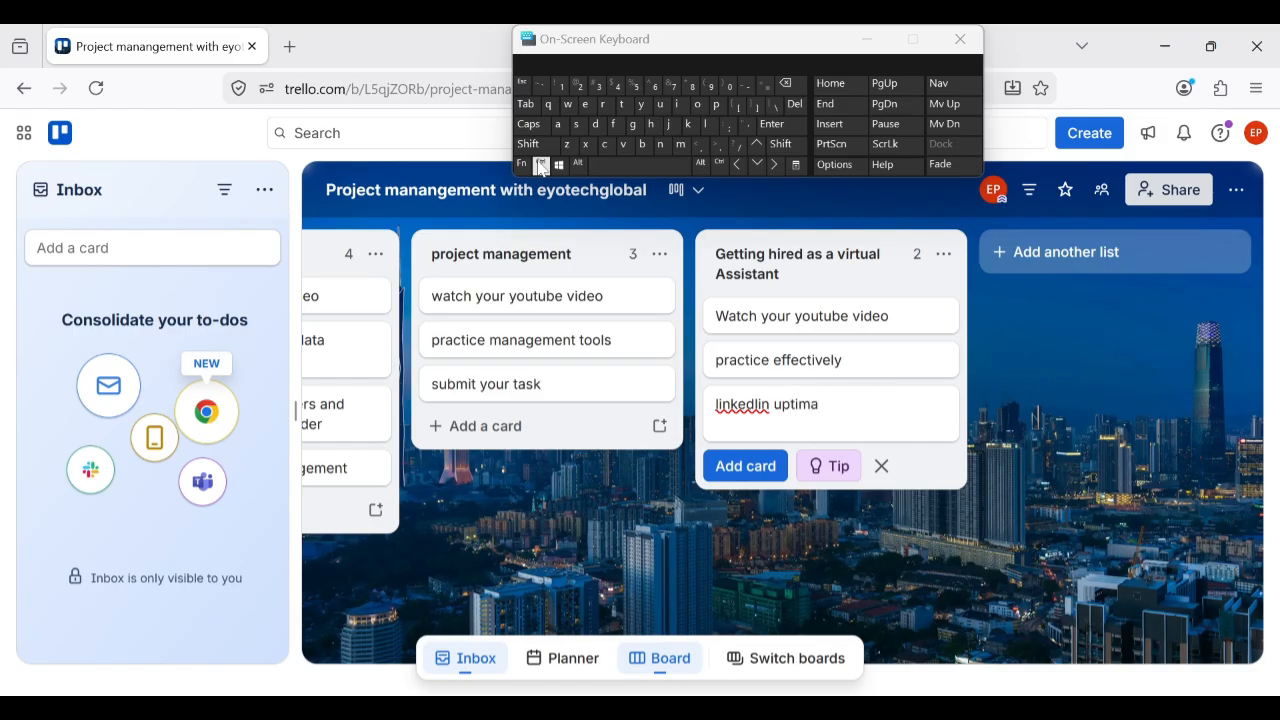
pyautogui.write('zation')
pyautogui.press('Return')
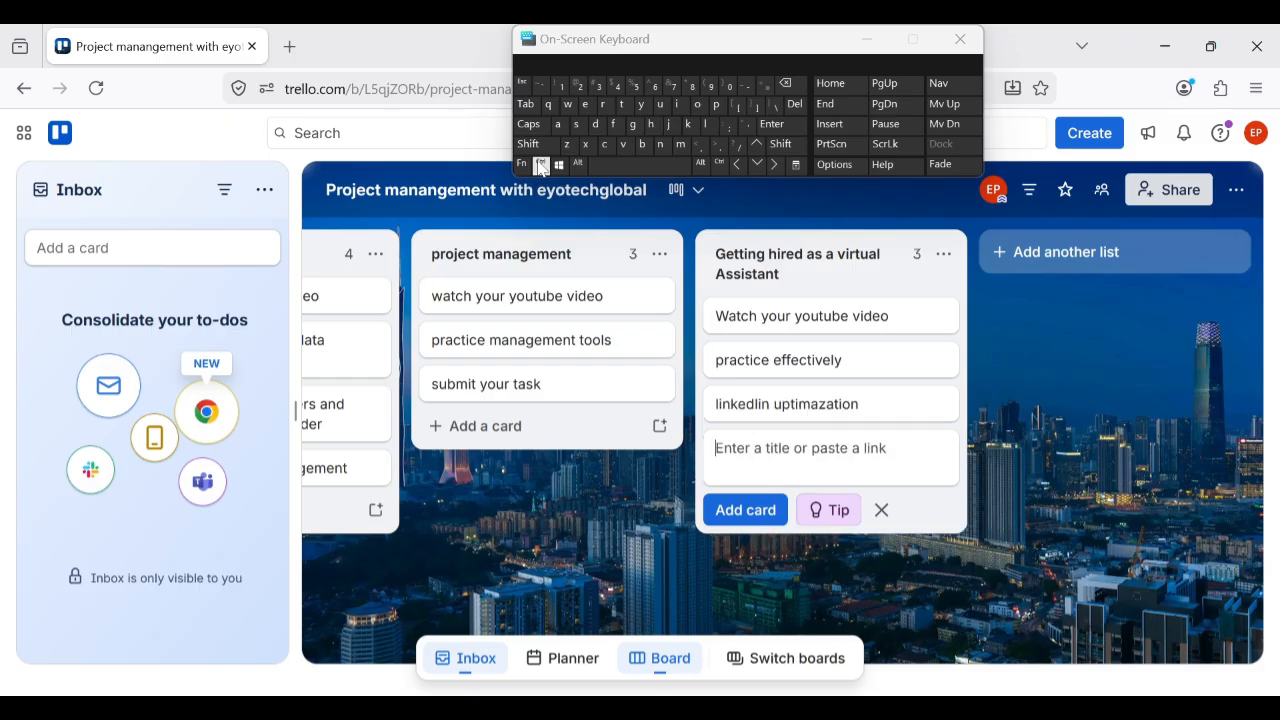
# Add a card titled "cover letter" to the Getting hired as a virtual Assistant list
pyautogui.write('cpover')
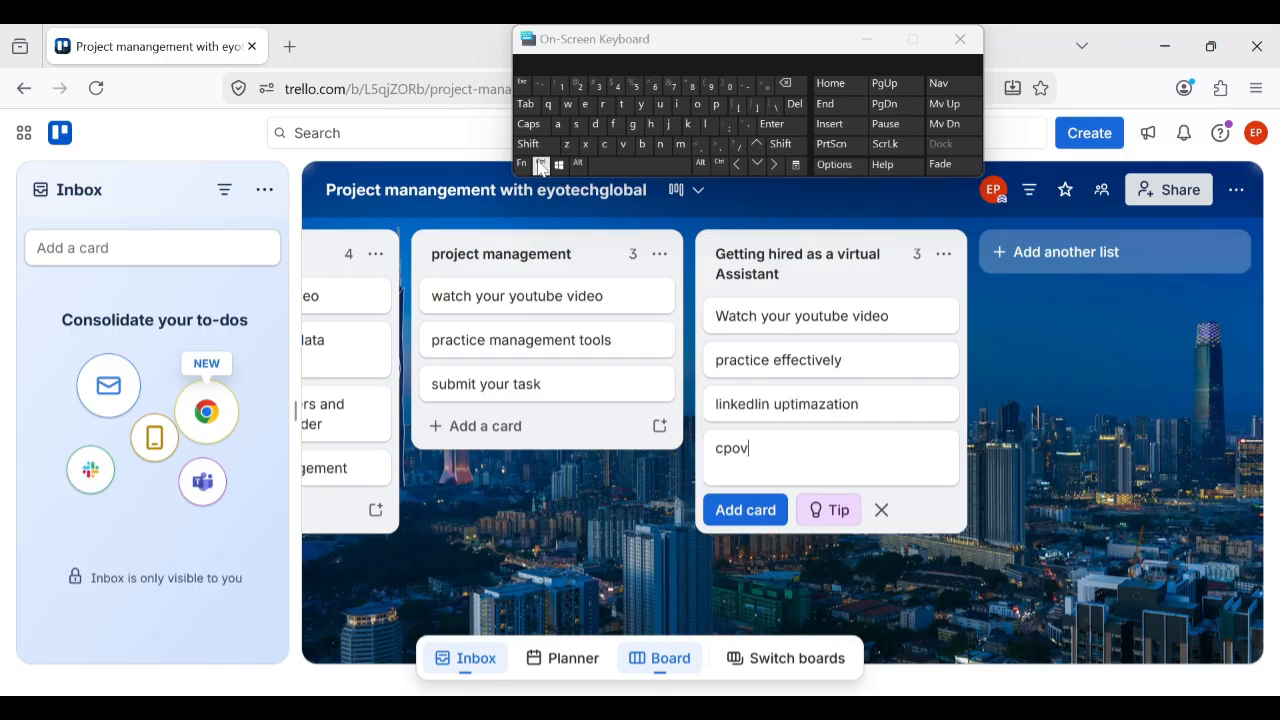
pyautogui.press('BackSpace')
pyautogui.press('BackSpace')
pyautogui.press('BackSpace')
pyautogui.press('BackSpace')
pyautogui.press('BackSpace')
pyautogui.write('over')
pyautogui.write('lettyer')
pyautogui.press('BackSpace')
pyautogui.press('BackSpace')
pyautogui.press('BackSpace')
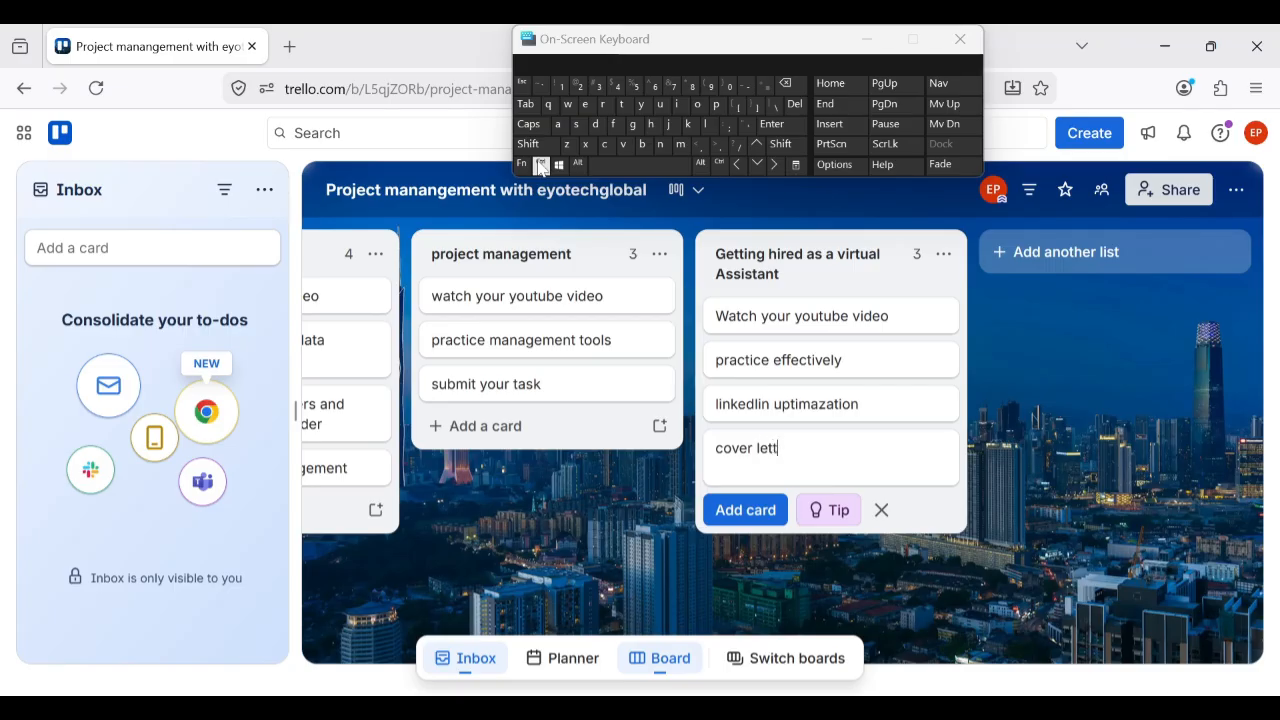
pyautogui.write('er')
pyautogui.press('Return')
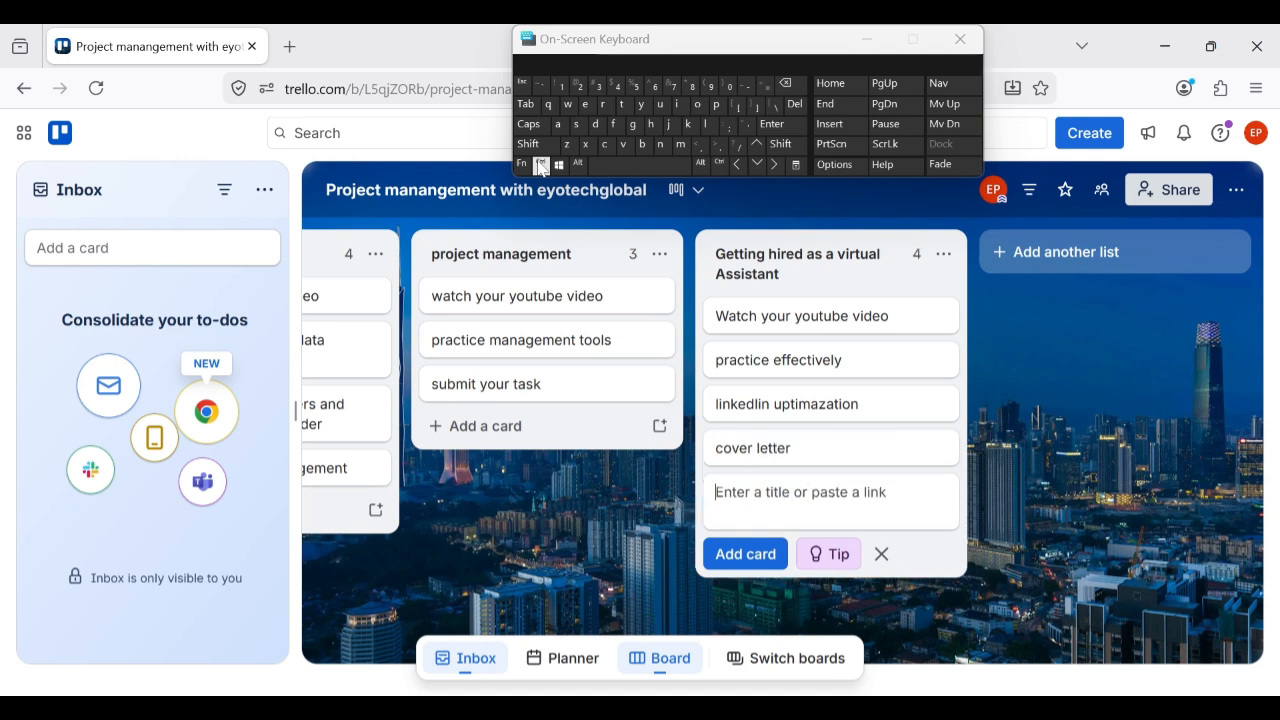
# Add the cards "Resumer", "Unique portfolio" and "cold emails" to the Getting hired as a virtual Assistant list
pyautogui.write('Resumer')
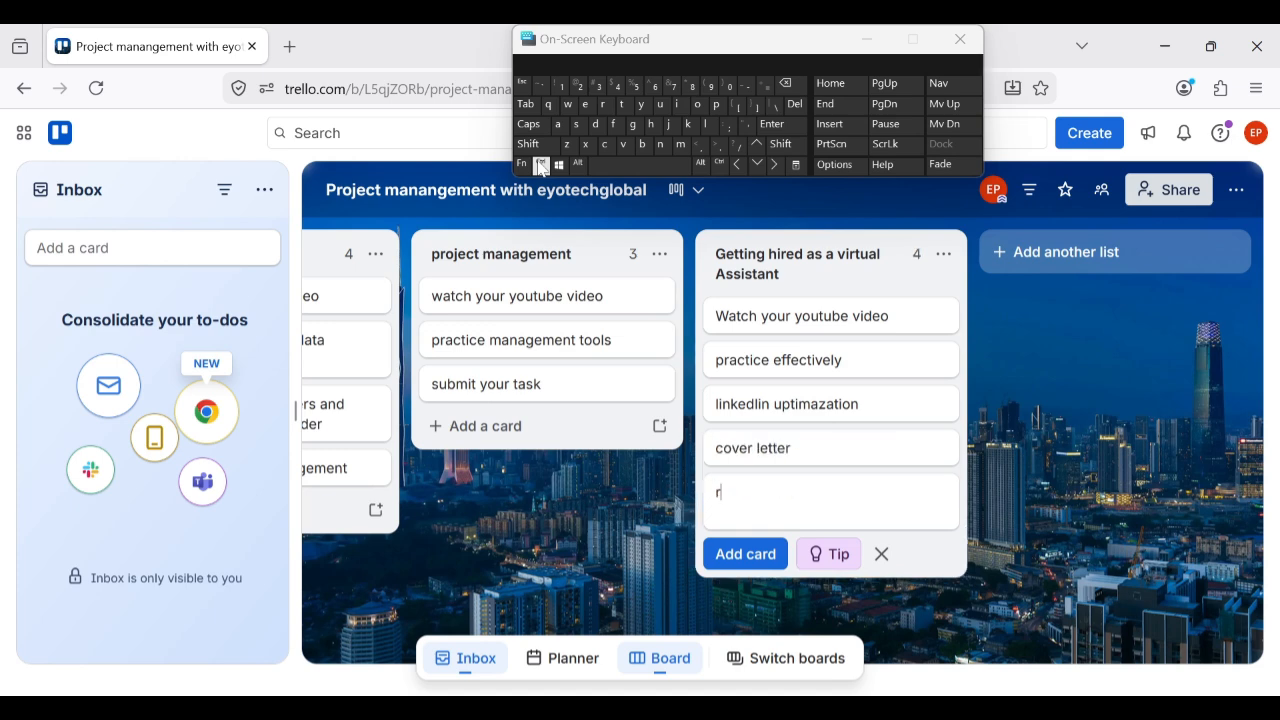
pyautogui.press('Return')
pyautogui.write('Unique ')
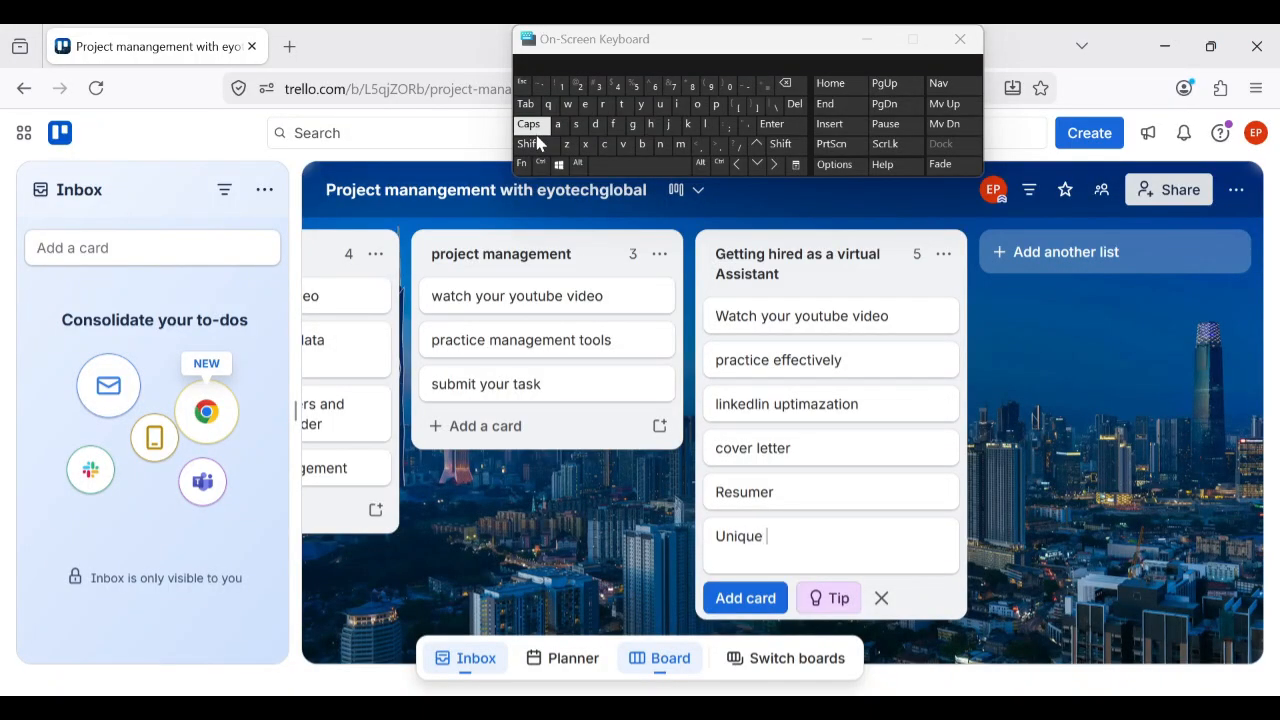
pyautogui.write('portfolio')
pyautogui.press('Return')
pyautogui.write('cold email')
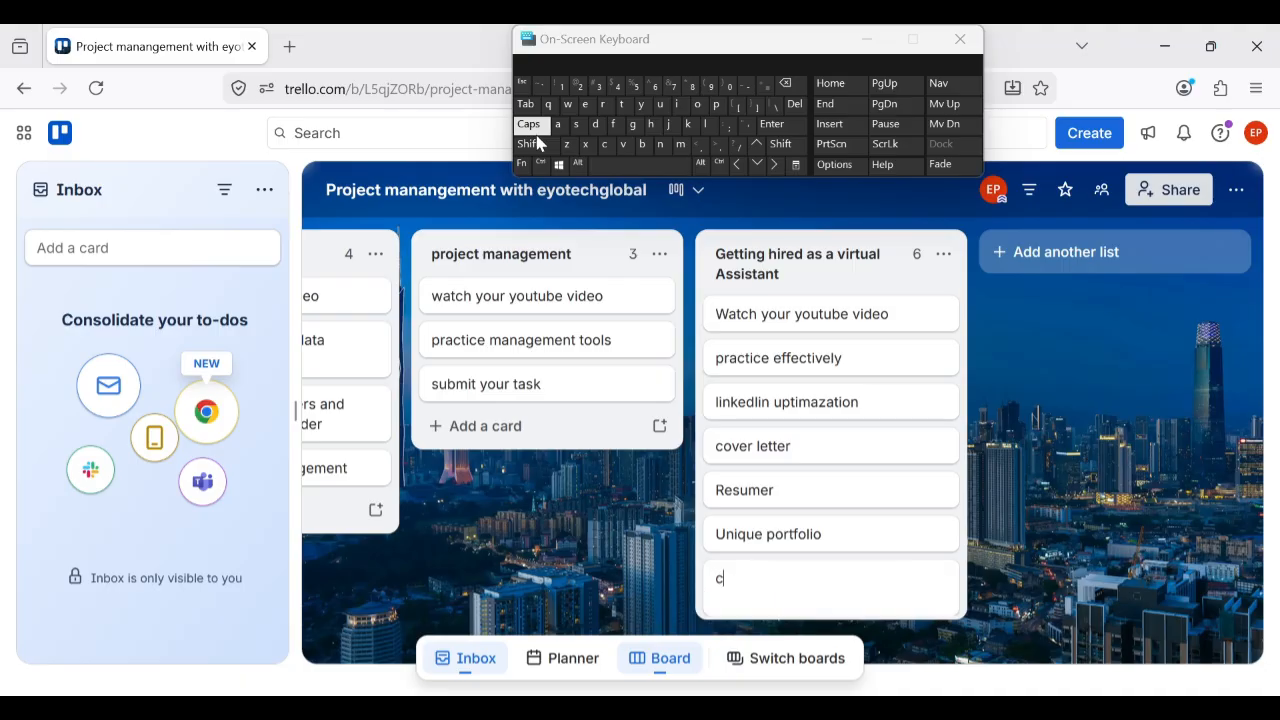
pyautogui.click(578, 125)
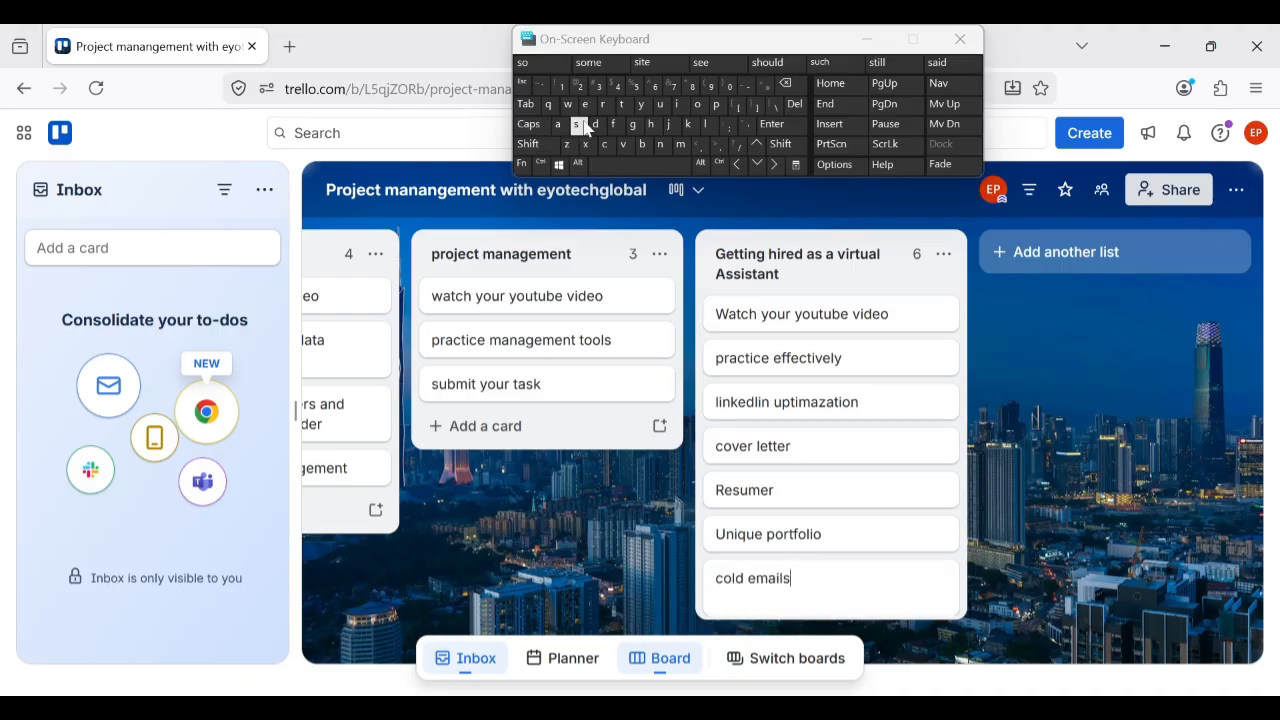
pyautogui.press('Return')
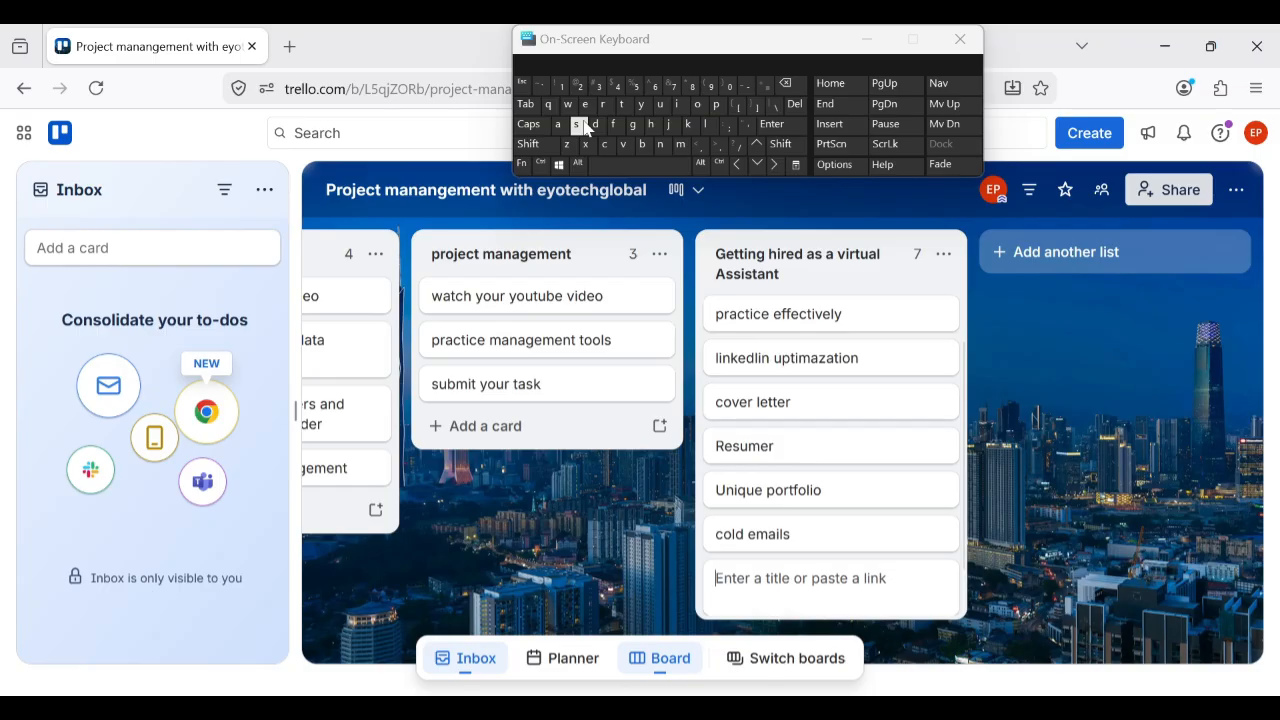
# Try to add a card titled "Getting hired as a virtual assistant." below the cold emails card
pyautogui.write('Getting ')
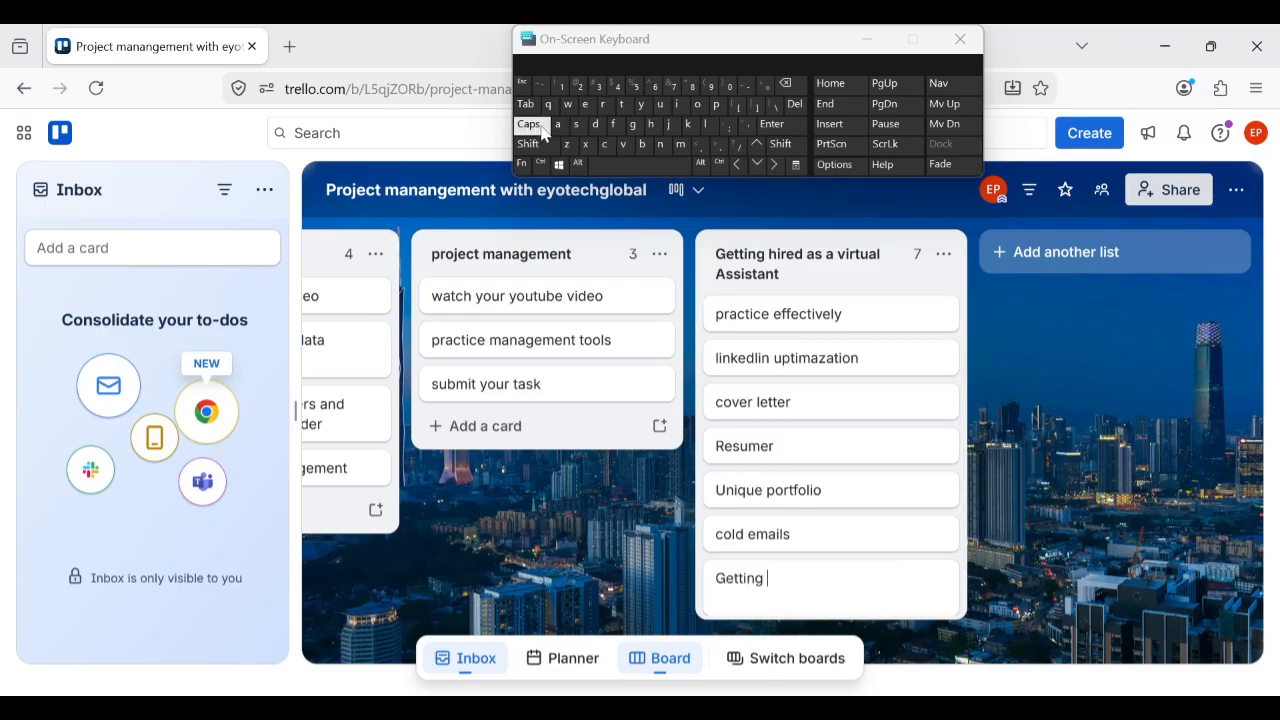
pyautogui.write('hired as a virtual ')
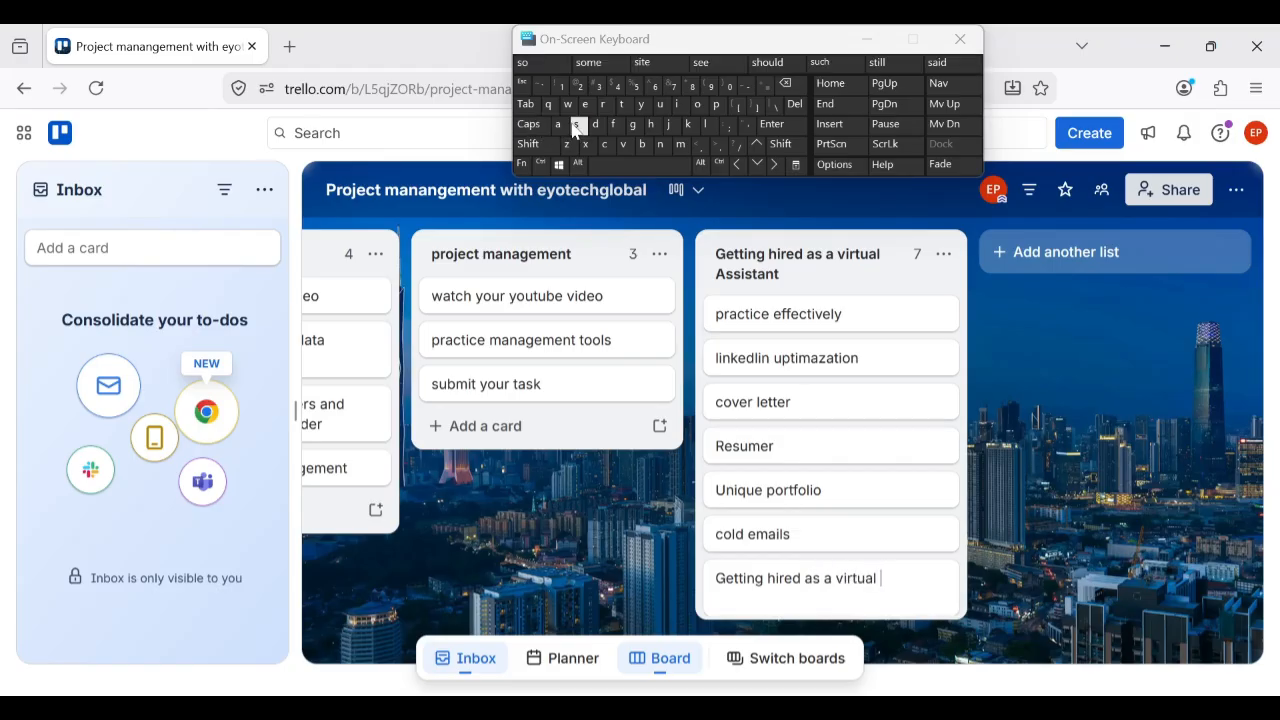
pyautogui.write('assistant')
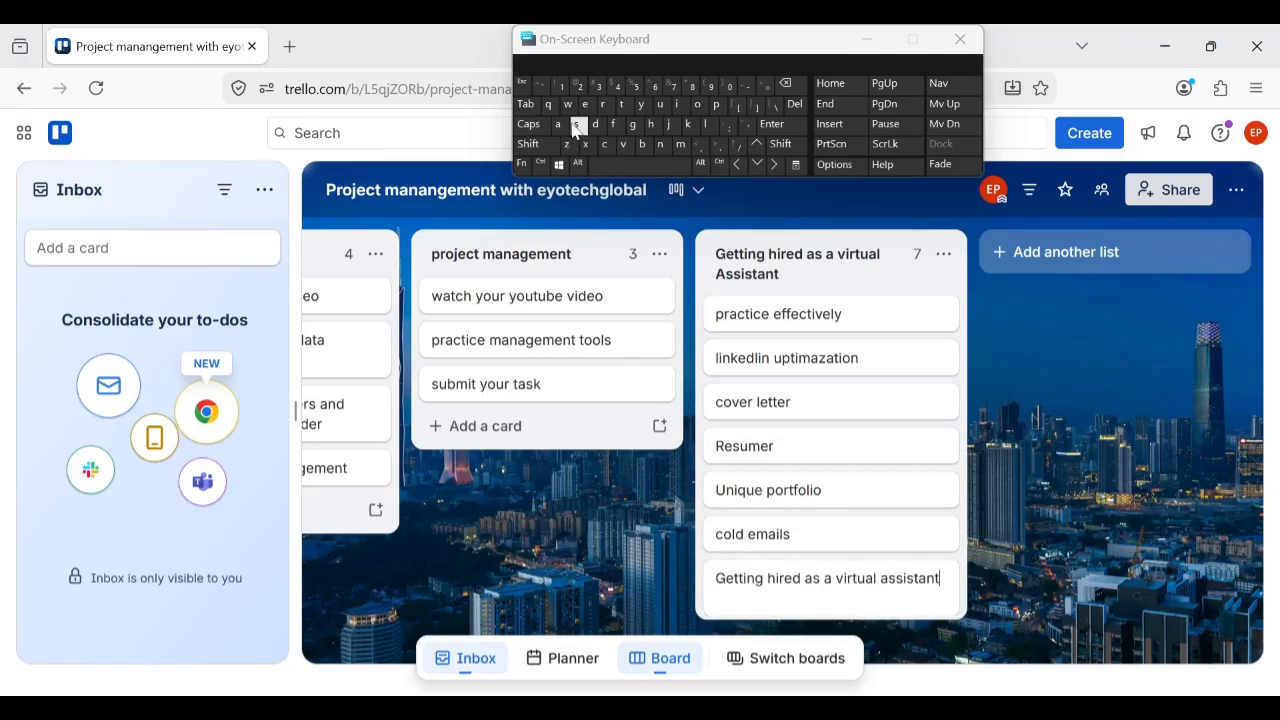
pyautogui.write('.')
# Try to add a card titled "Submit your task" to the Data entry research list
pyautogui.hscroll(-4, 782, 420)
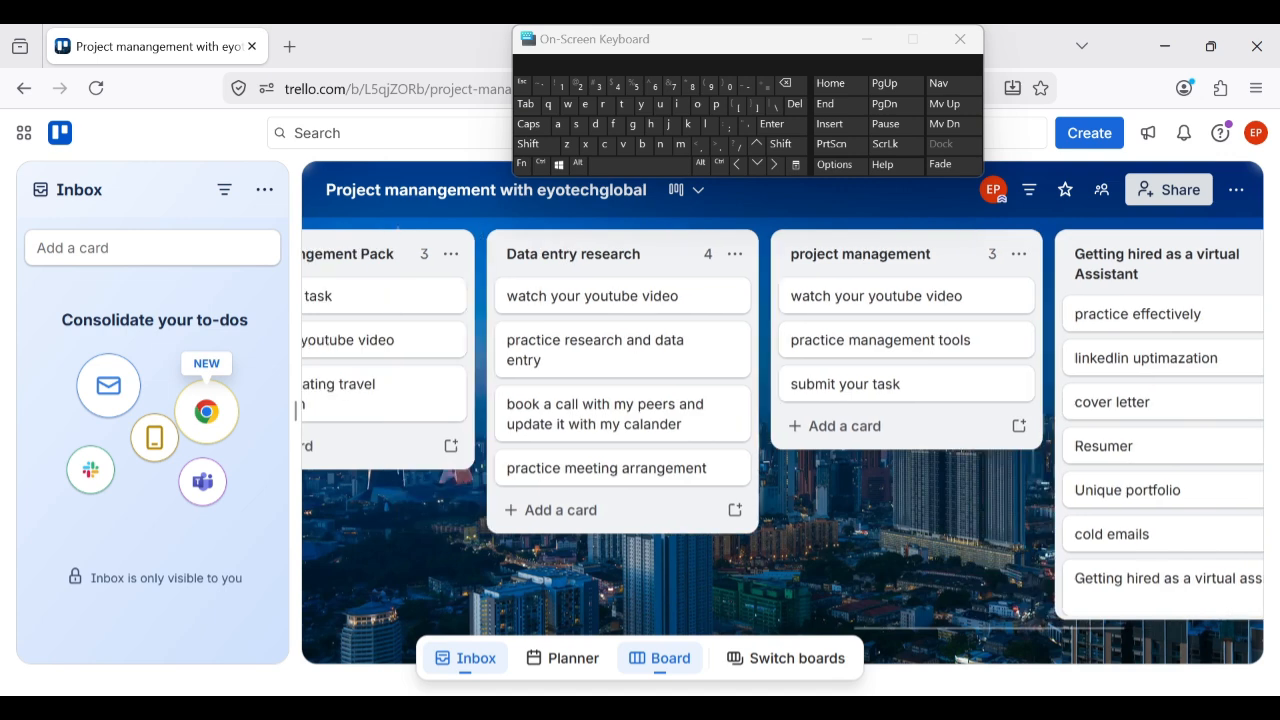
pyautogui.hscroll(-1, 782, 420)
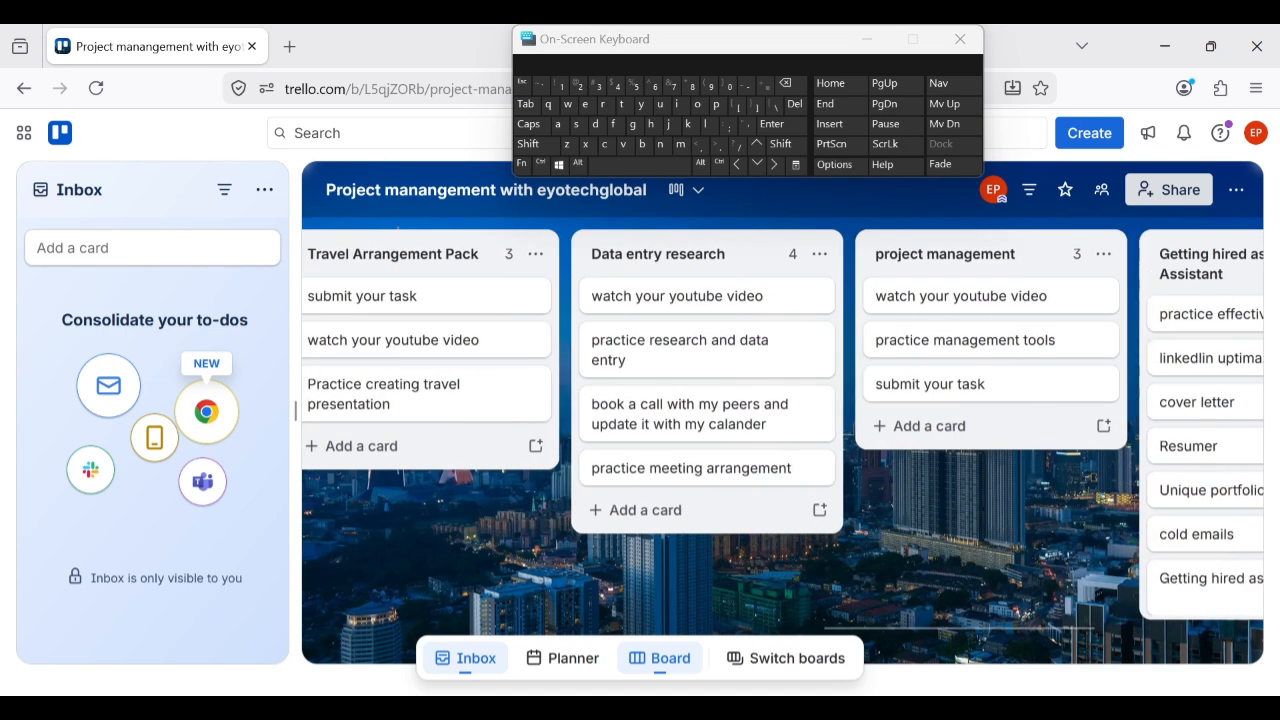
pyautogui.hscroll(-1, 782, 420)
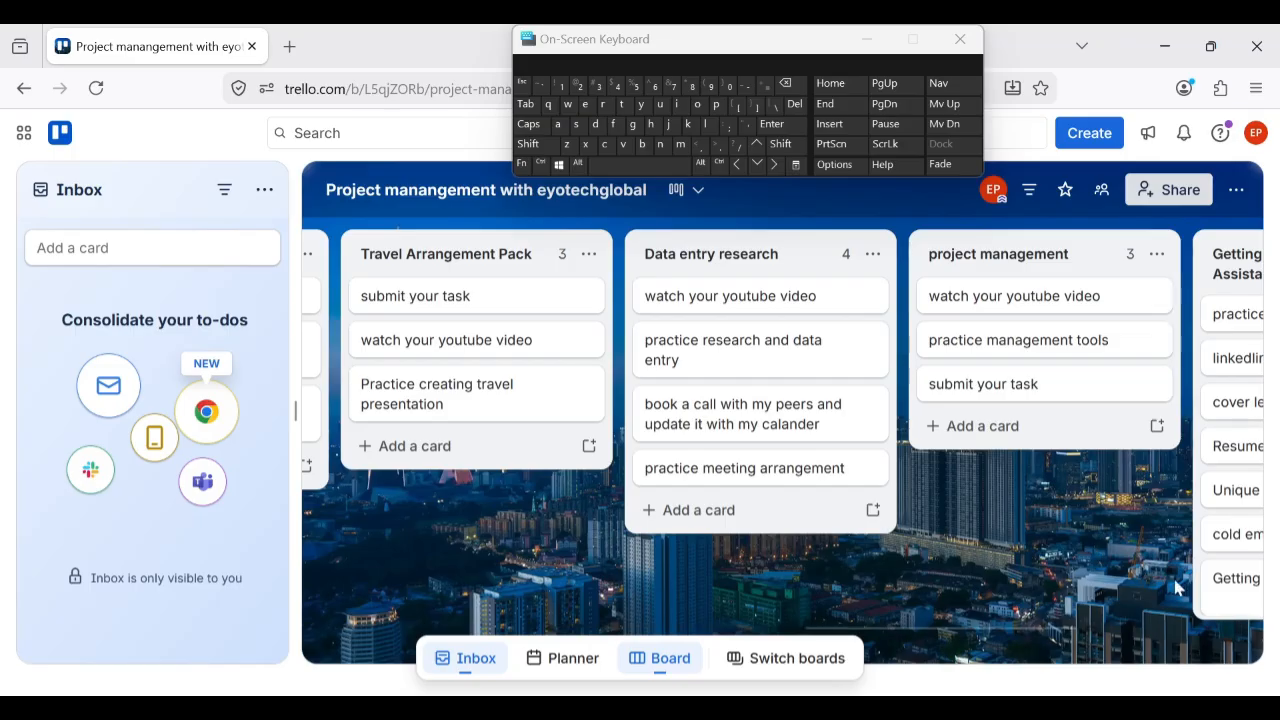
pyautogui.click(743, 524)
pyautogui.write('Getting hired as a virtual assistant.')
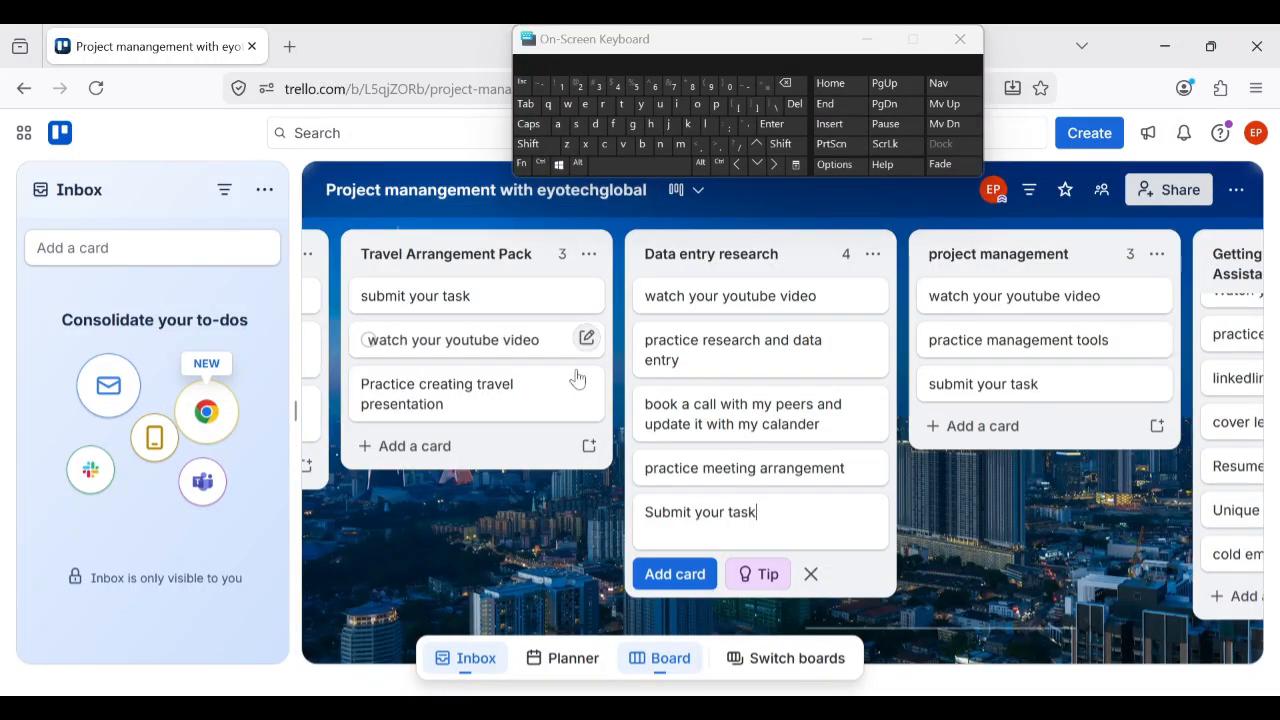
pyautogui.click(511, 495)
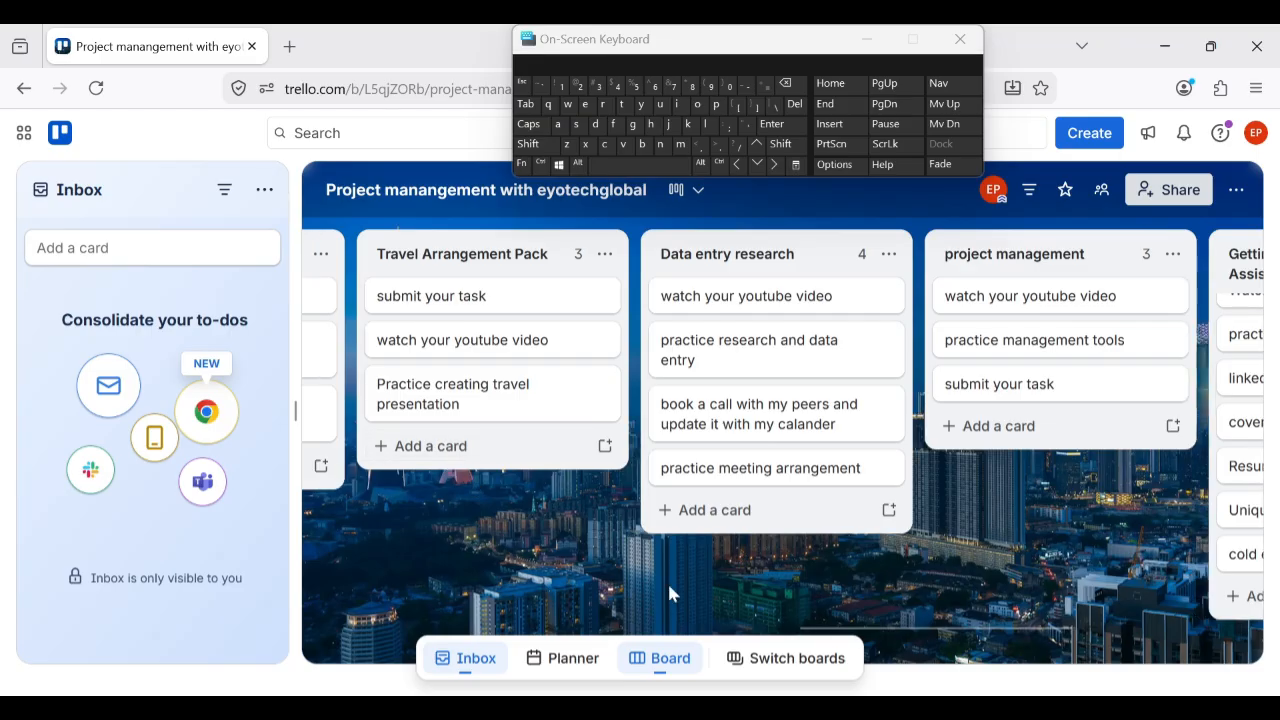
# Review the board's lists and their cards from Data entry research back to TO DO, DOING and DONE
pyautogui.hscroll(-5, 667, 580)
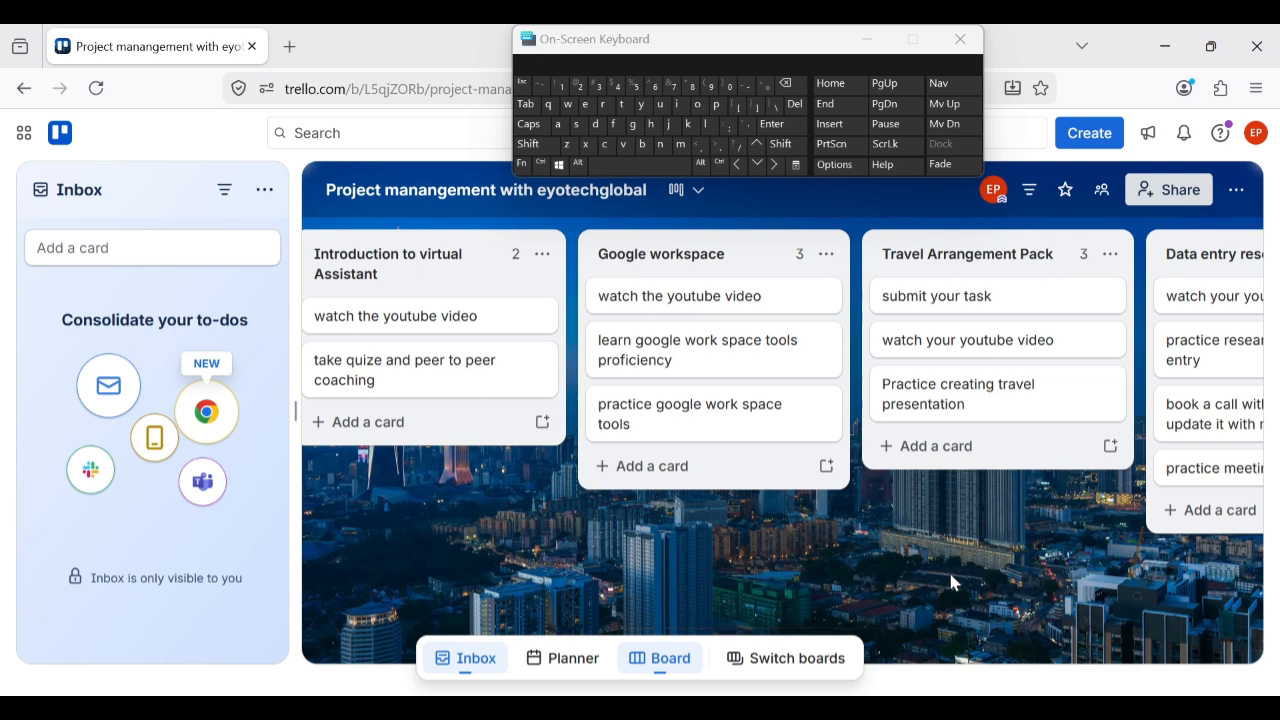
pyautogui.hscroll(-5, 948, 569)
pyautogui.moveTo(740, 538); pyautogui.dragTo(507, 548)
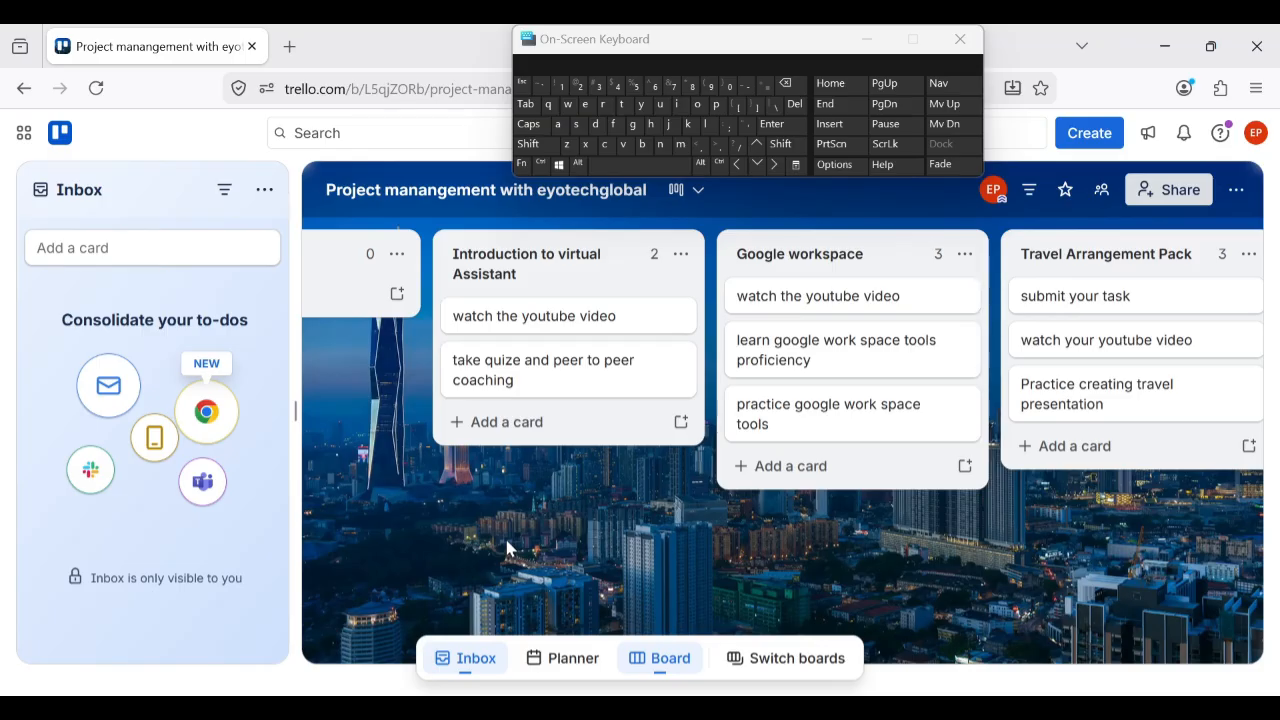
pyautogui.moveTo(504, 535); pyautogui.dragTo(1088, 502)
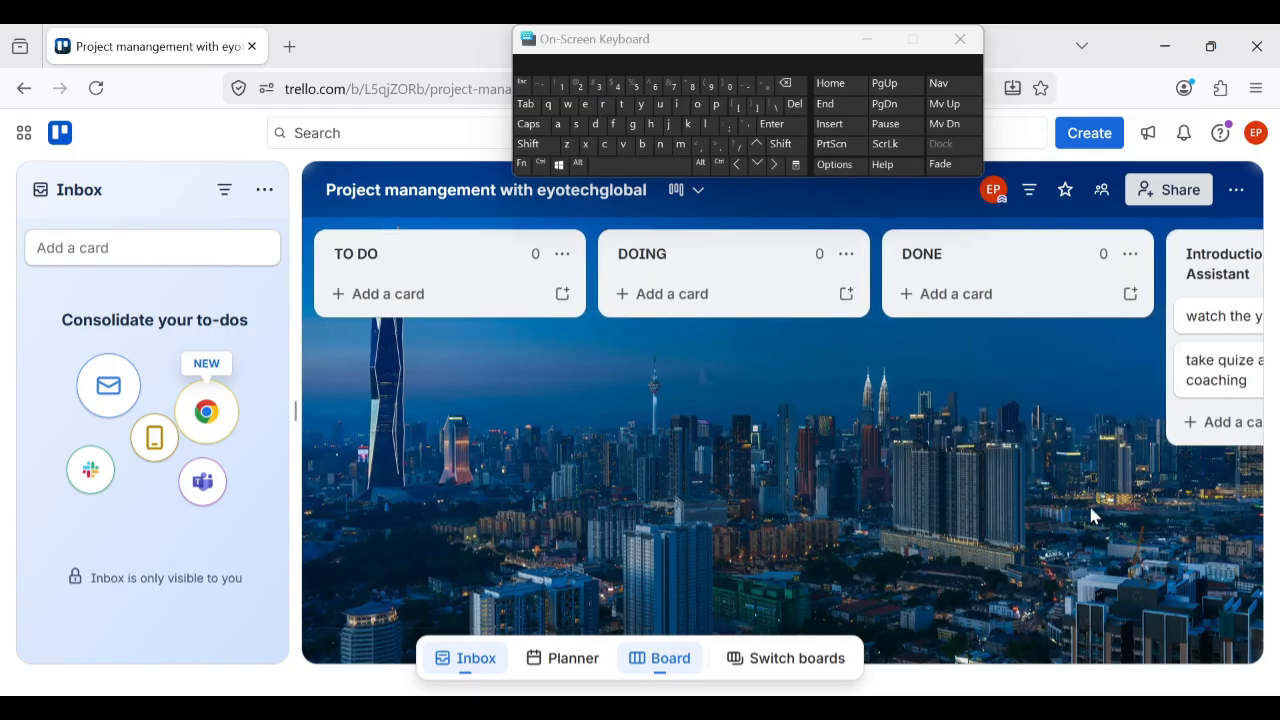
pyautogui.moveTo(1088, 502); pyautogui.dragTo(937, 487)
pyautogui.hscroll(2, 1020, 540)
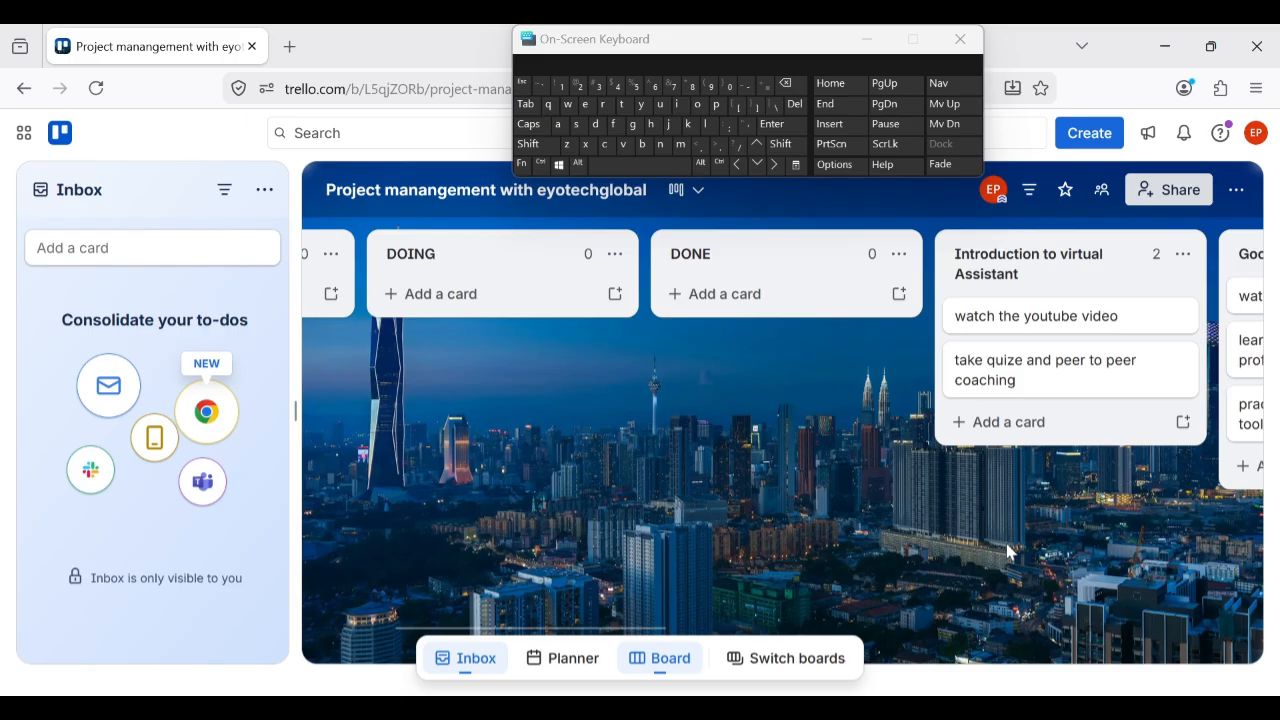
pyautogui.hscroll(4, 1008, 549)
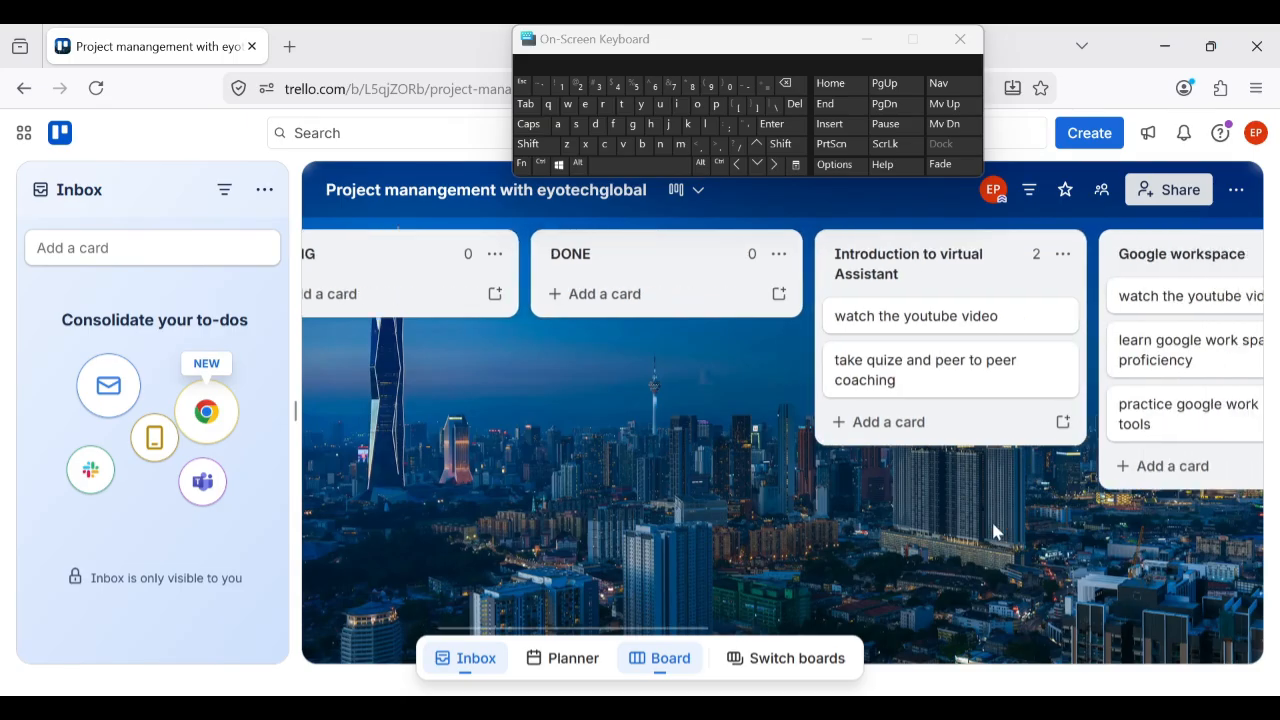
pyautogui.hscroll(-4, 993, 531)
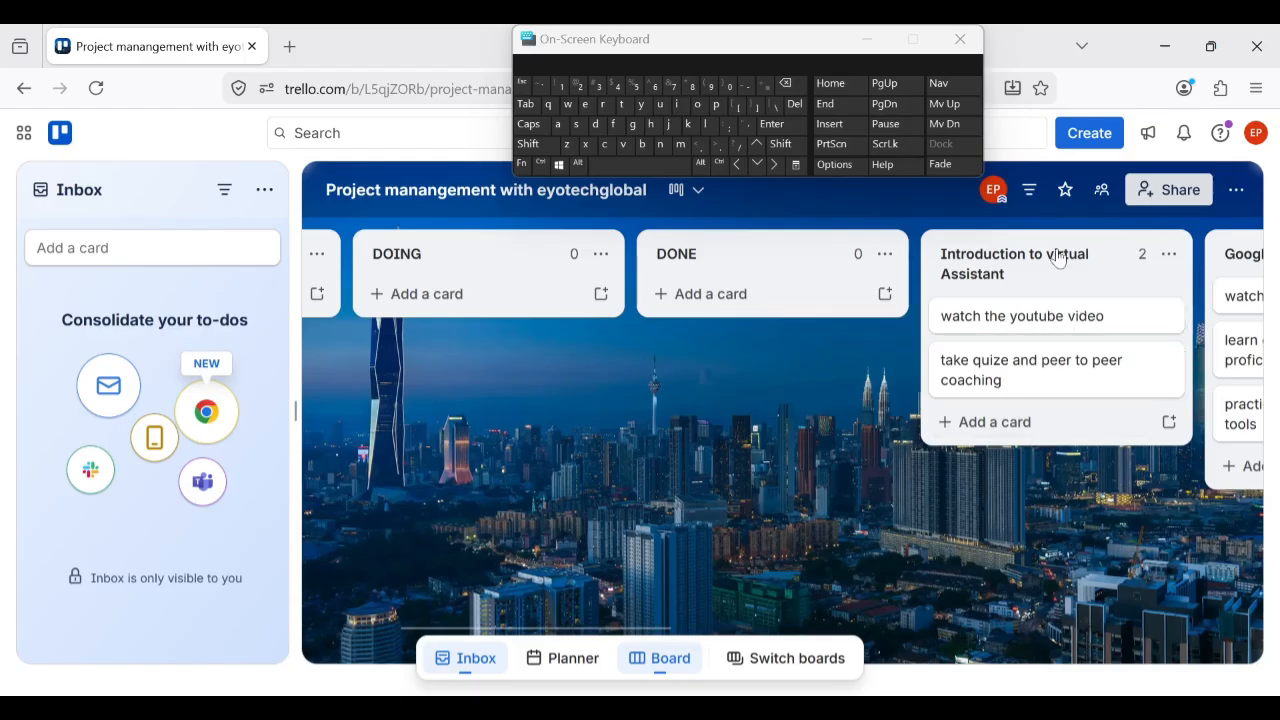
# Move "watch the youtube video" and "take quize and peer to peer coaching" from Introduction to virtual Assistant into DONE, with DONE placed before that list
pyautogui.moveTo(1058, 256); pyautogui.dragTo(799, 256)
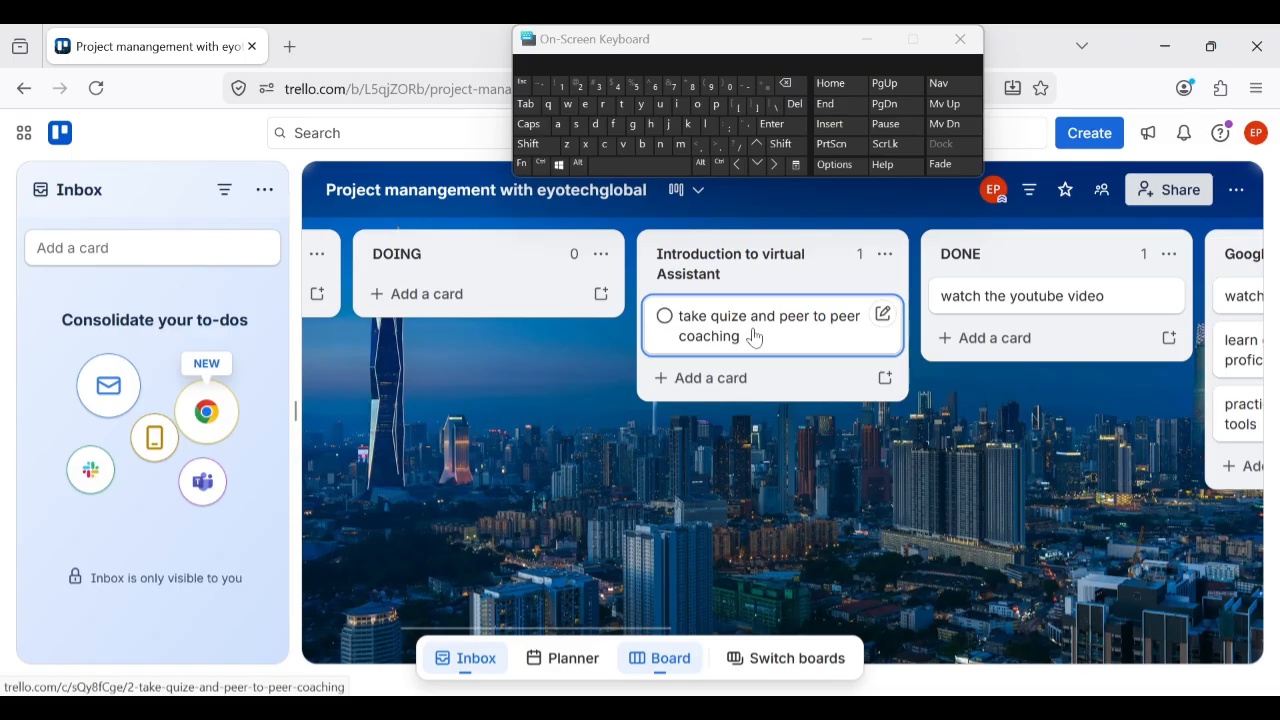
pyautogui.moveTo(754, 336); pyautogui.dragTo(1002, 350)
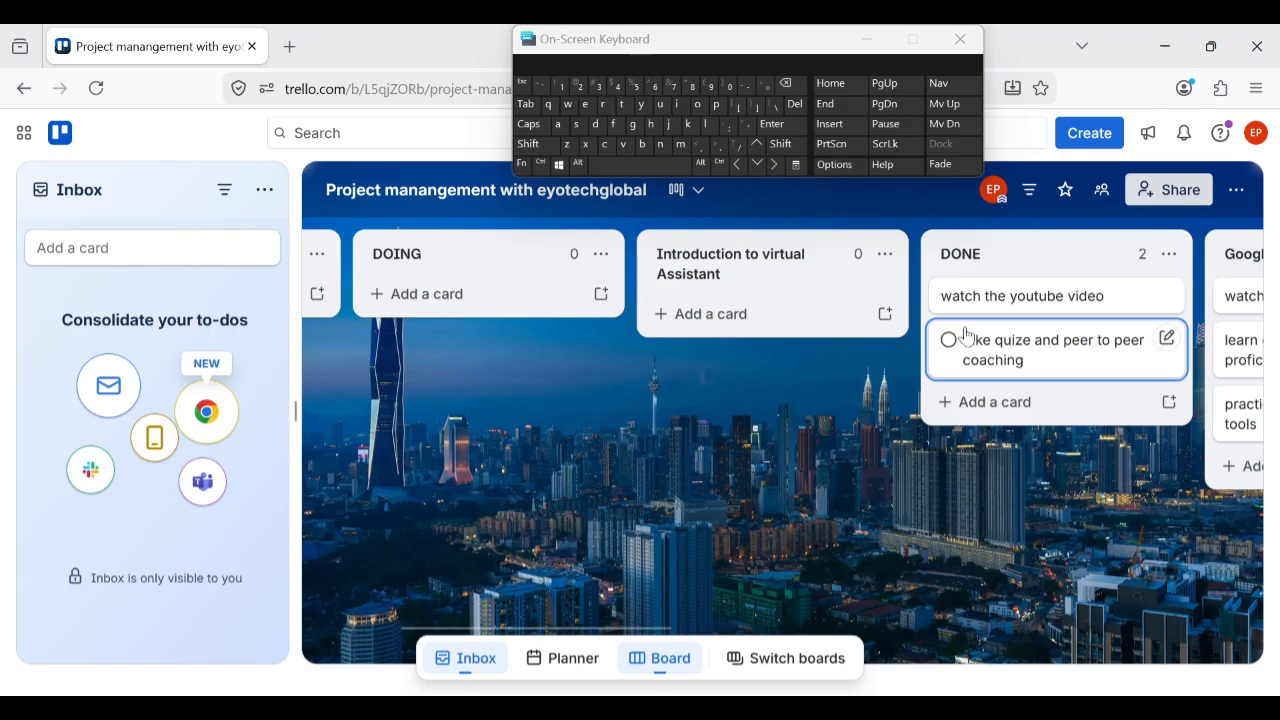
pyautogui.moveTo(965, 335); pyautogui.dragTo(948, 289)
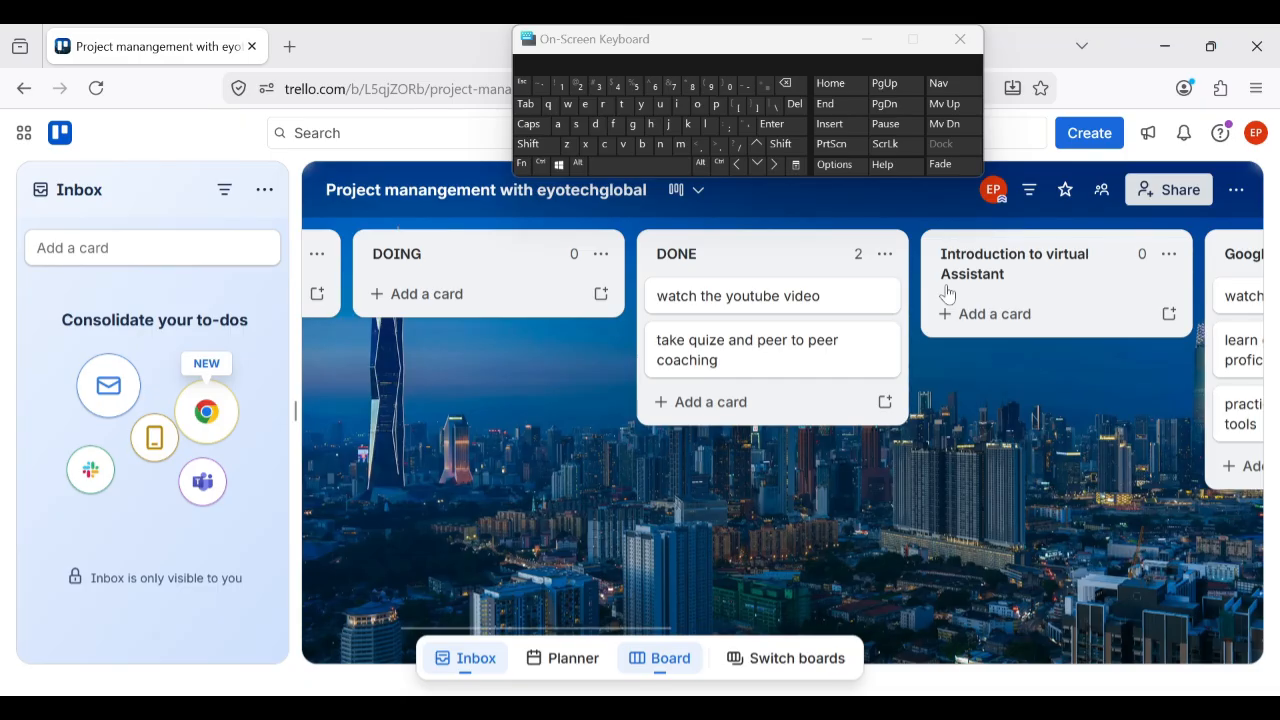
# Describe the "watch the youtube video" card as "Learn who a virtual assistant is, why it is a step forward and requred to be virtual assistant."
pyautogui.click(740, 296)
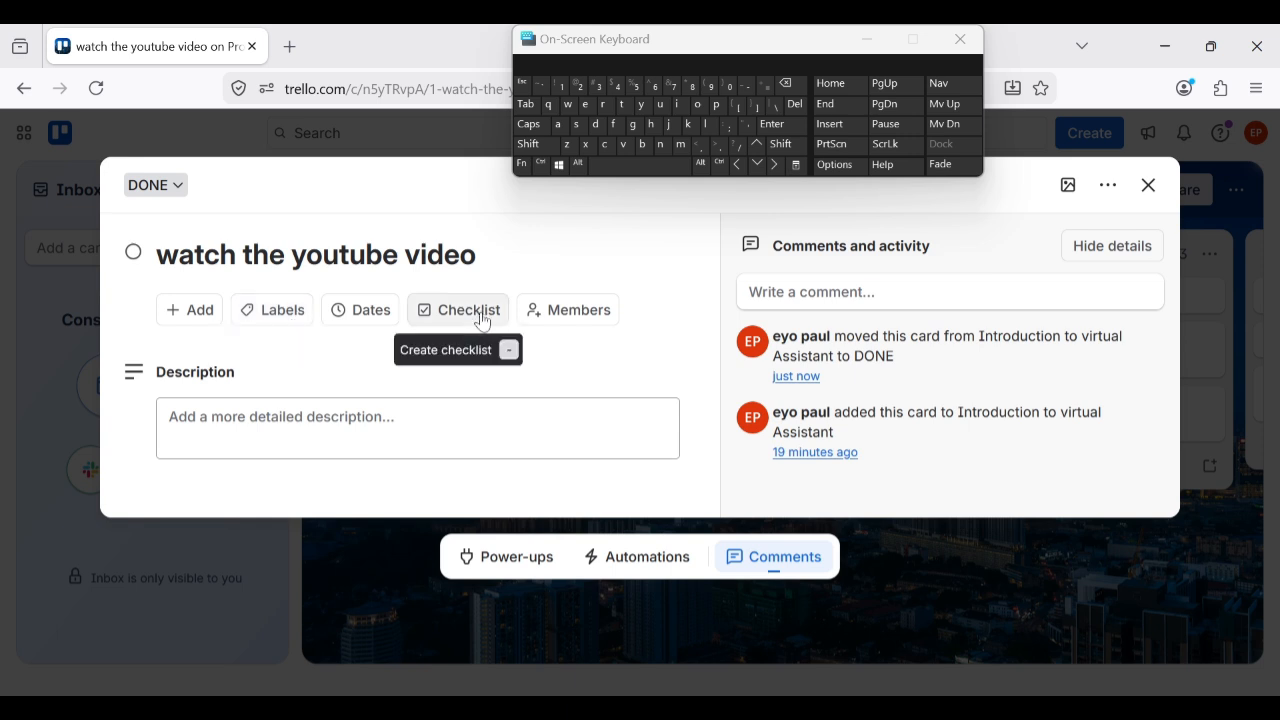
pyautogui.click(215, 420)
pyautogui.press('capslock')
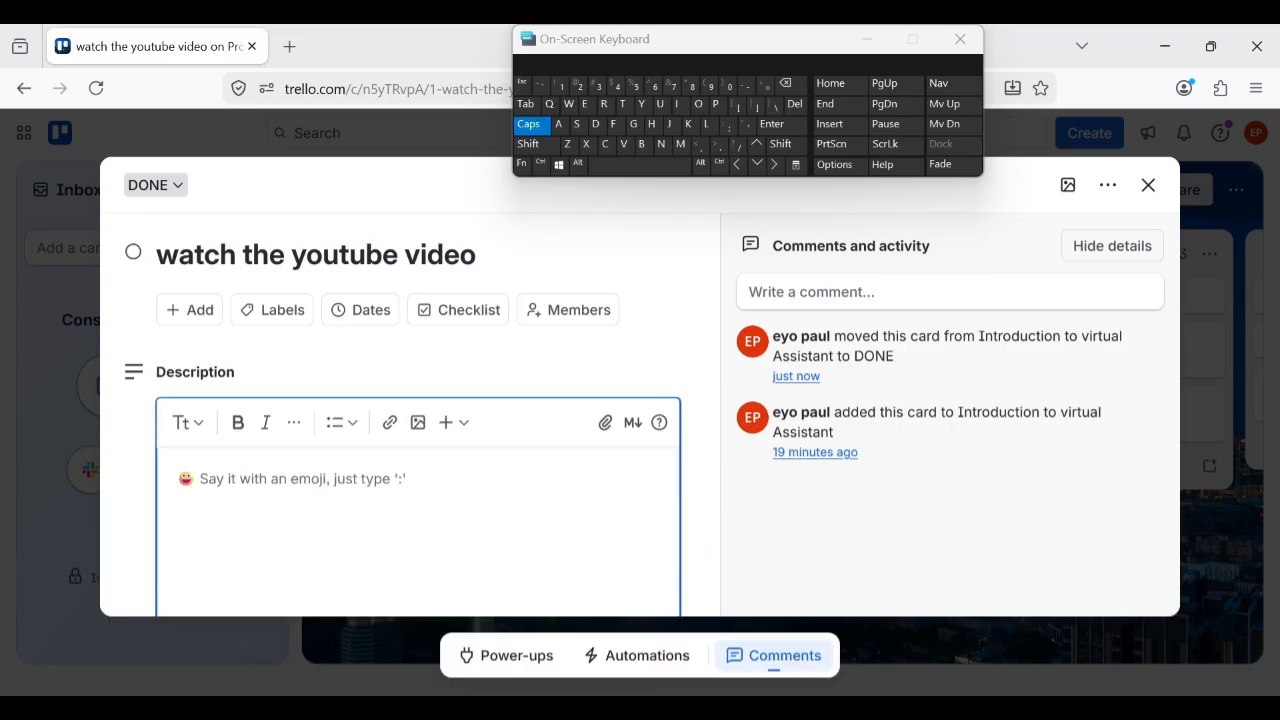
pyautogui.write('Learn')
pyautogui.click(528, 124)
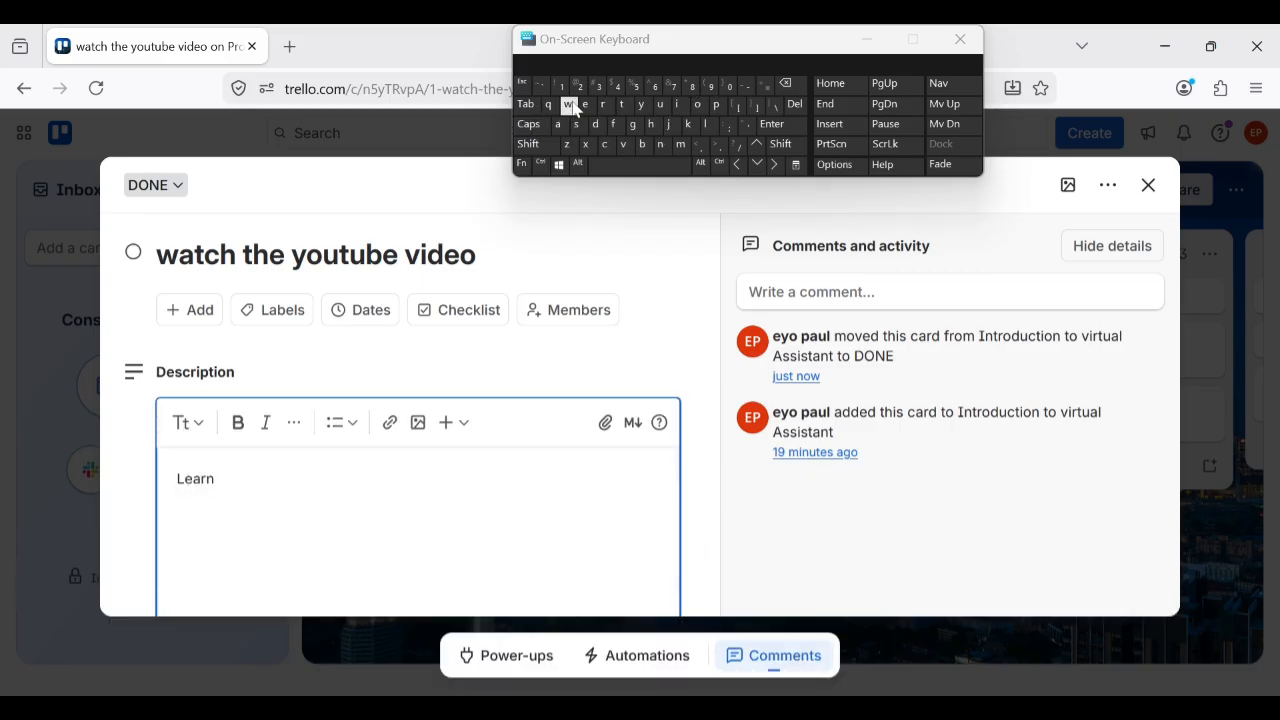
pyautogui.write('who')
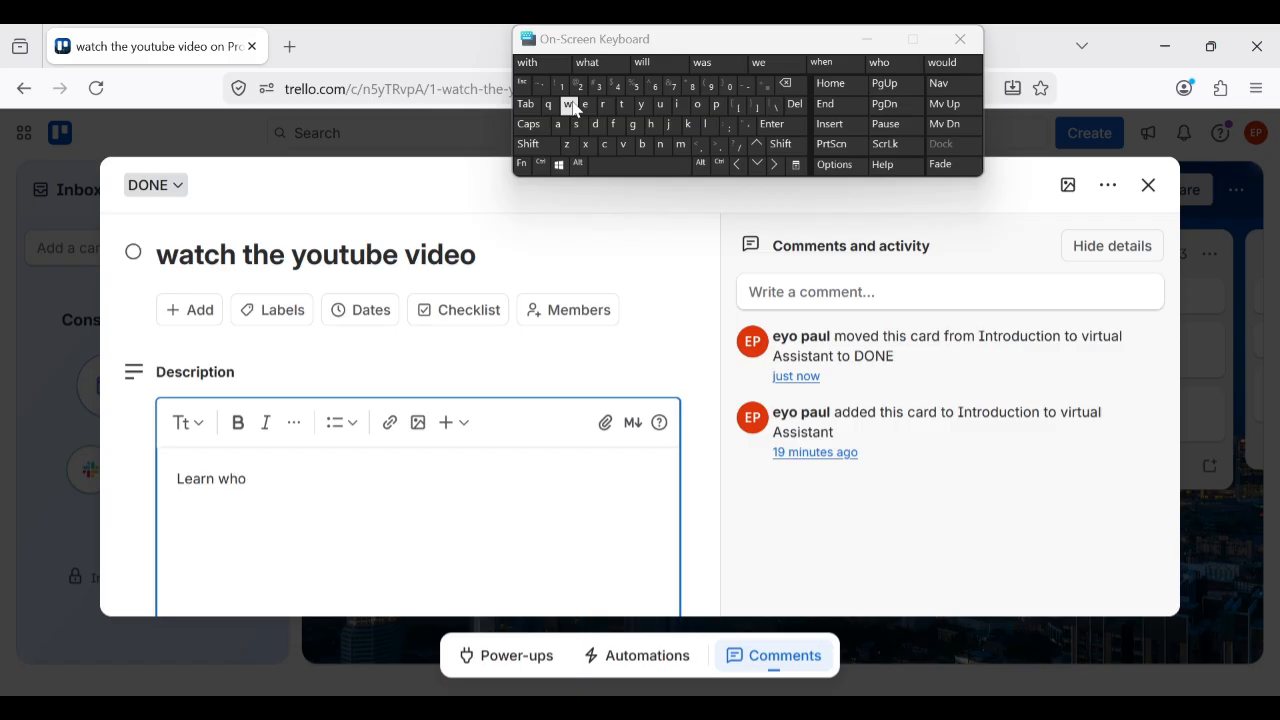
pyautogui.write(' a virtual assis')
pyautogui.write('tan')
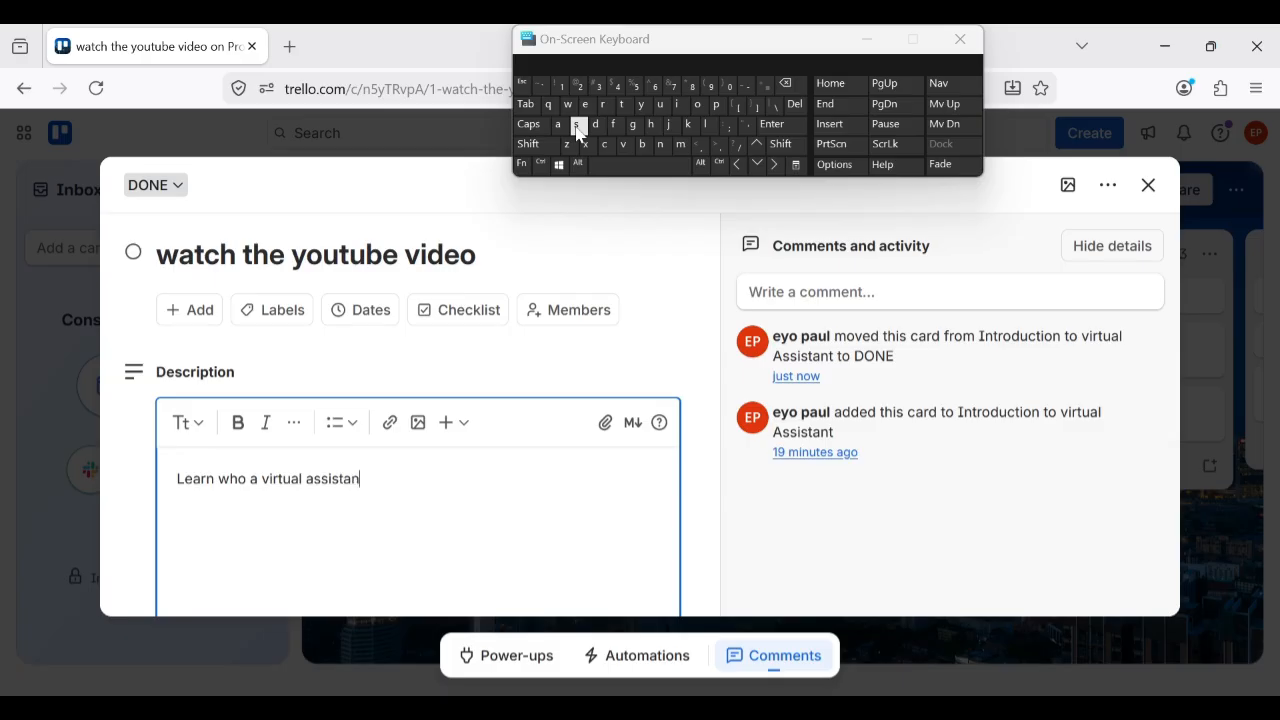
pyautogui.write('t is,')
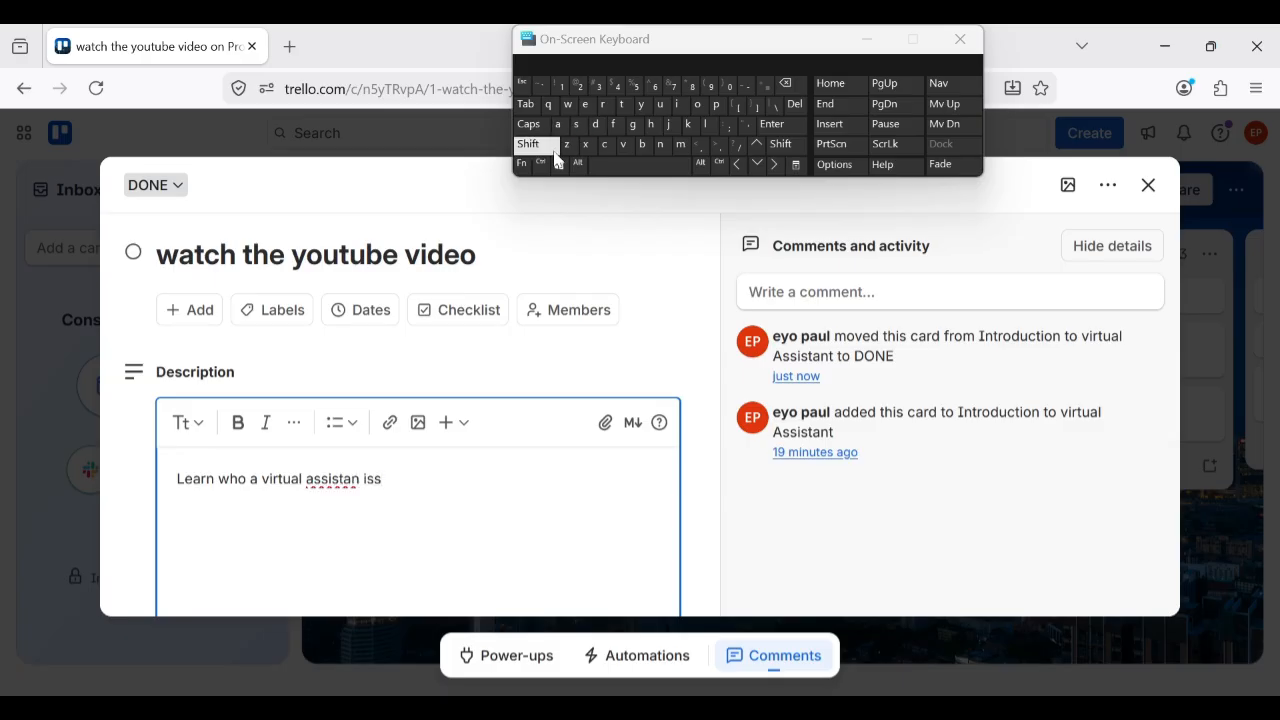
pyautogui.write(' why it is a step forward and ')
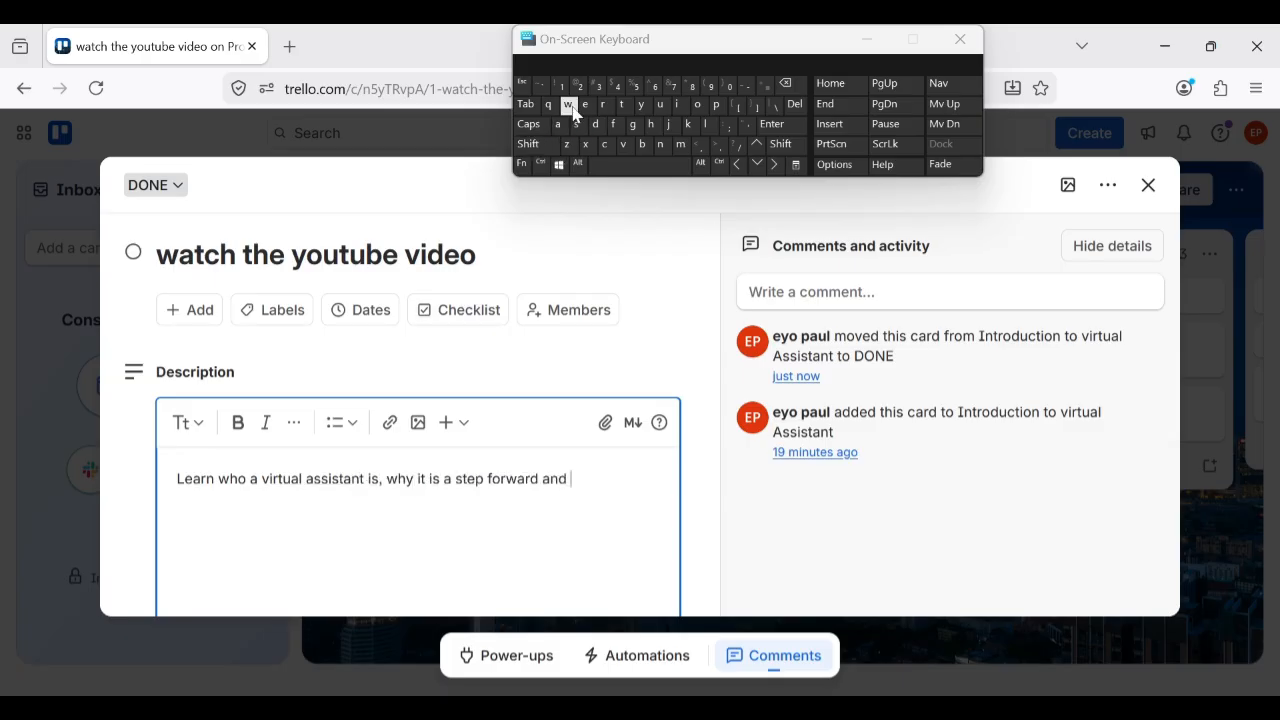
pyautogui.write('requred to be virtual a')
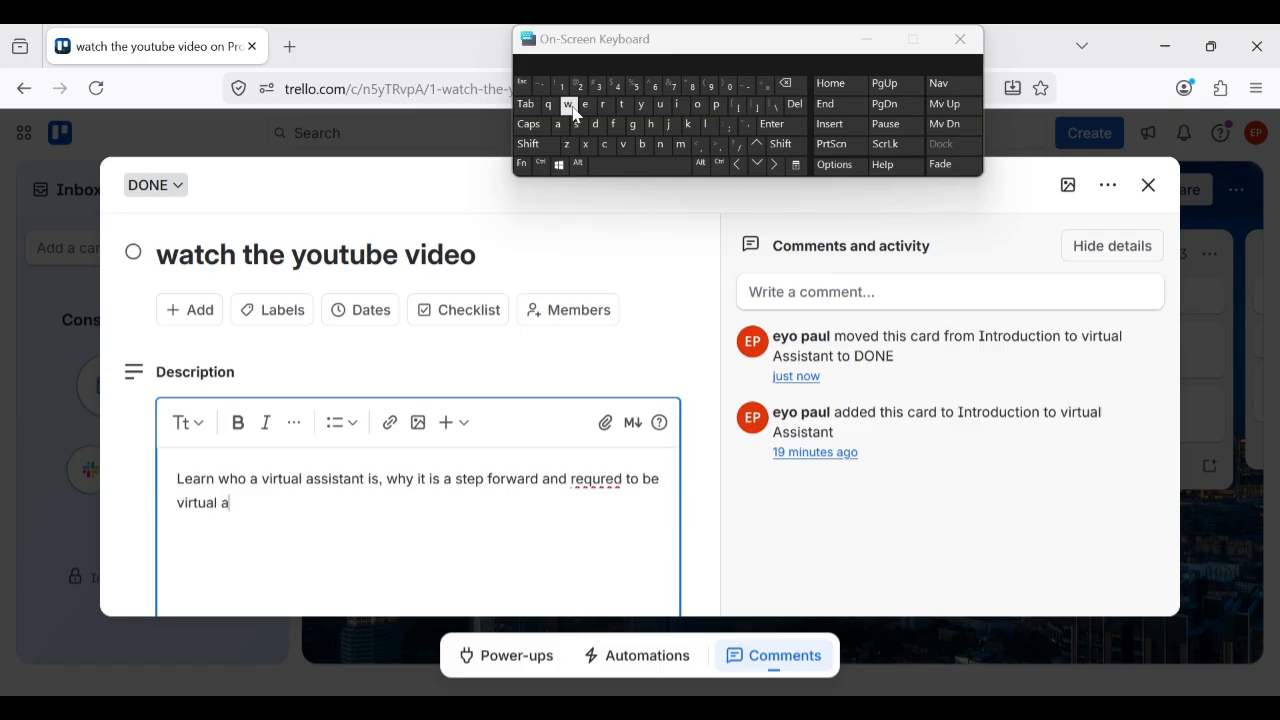
pyautogui.write('ssistant.')
pyautogui.scroll(-3, 694, 223)
pyautogui.click(178, 551)
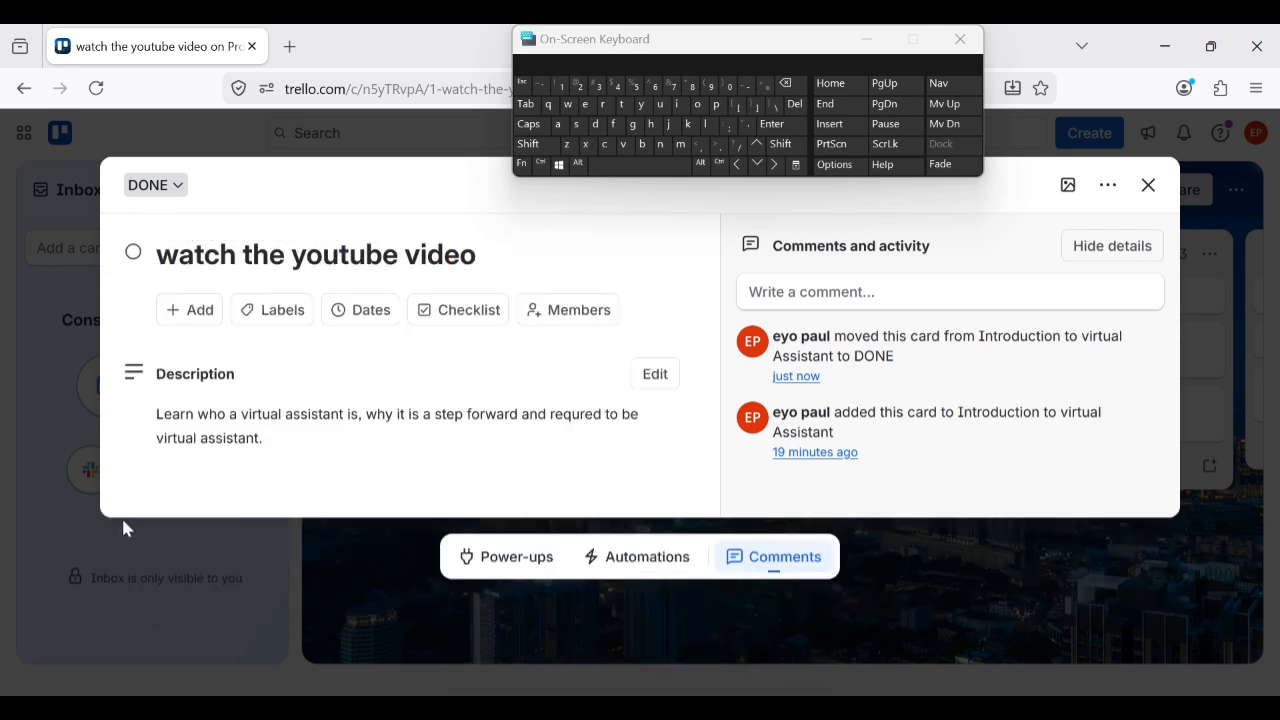
# Assign the green label to the "watch the youtube video" card
pyautogui.click(294, 314)
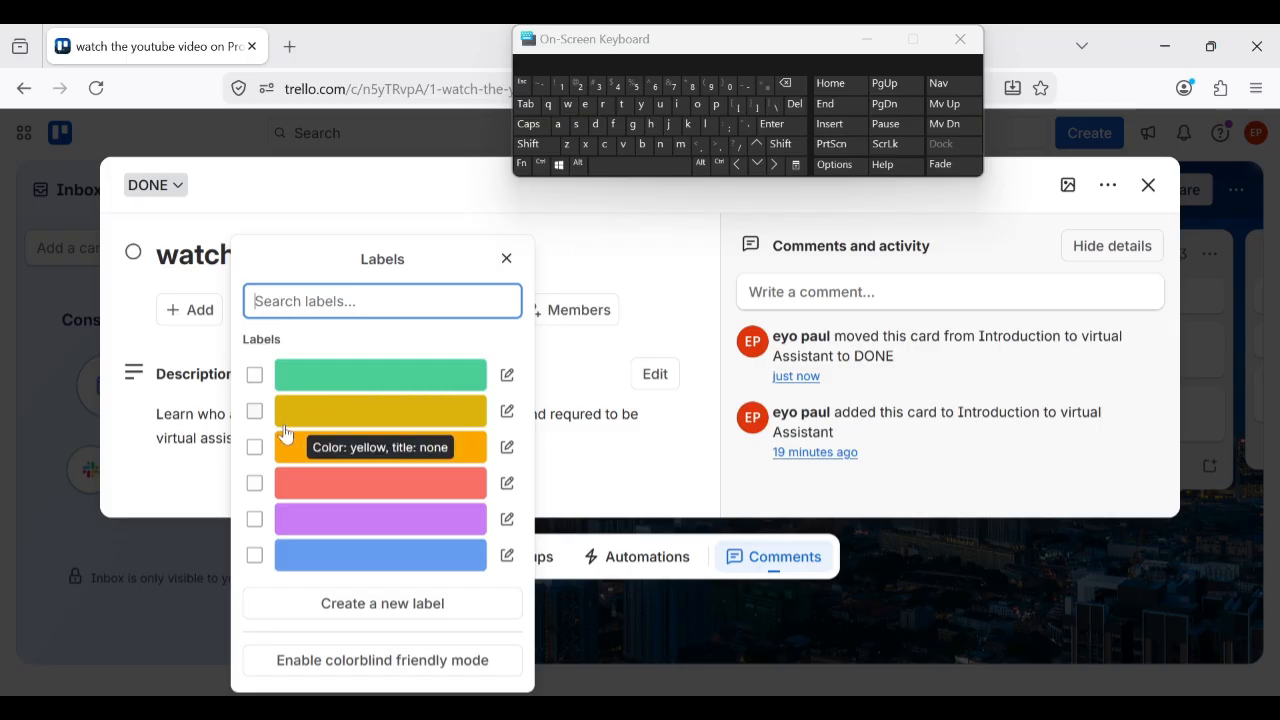
pyautogui.click(346, 380)
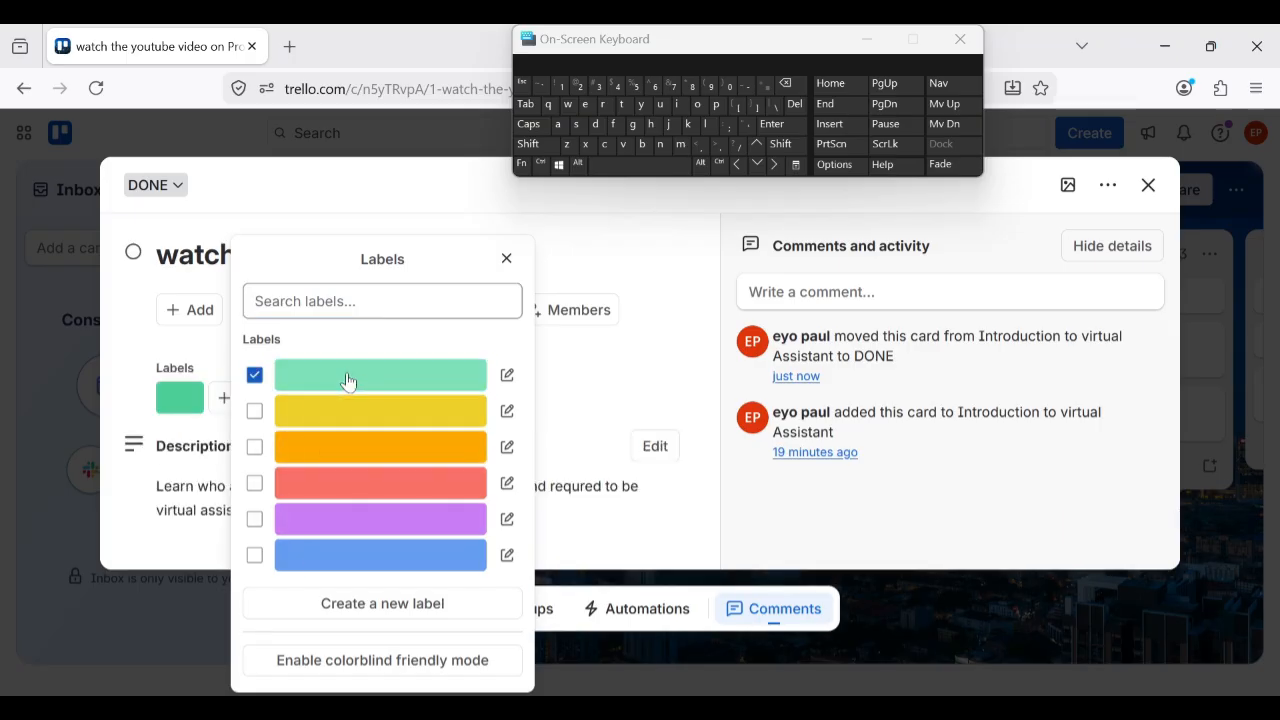
pyautogui.click(558, 398)
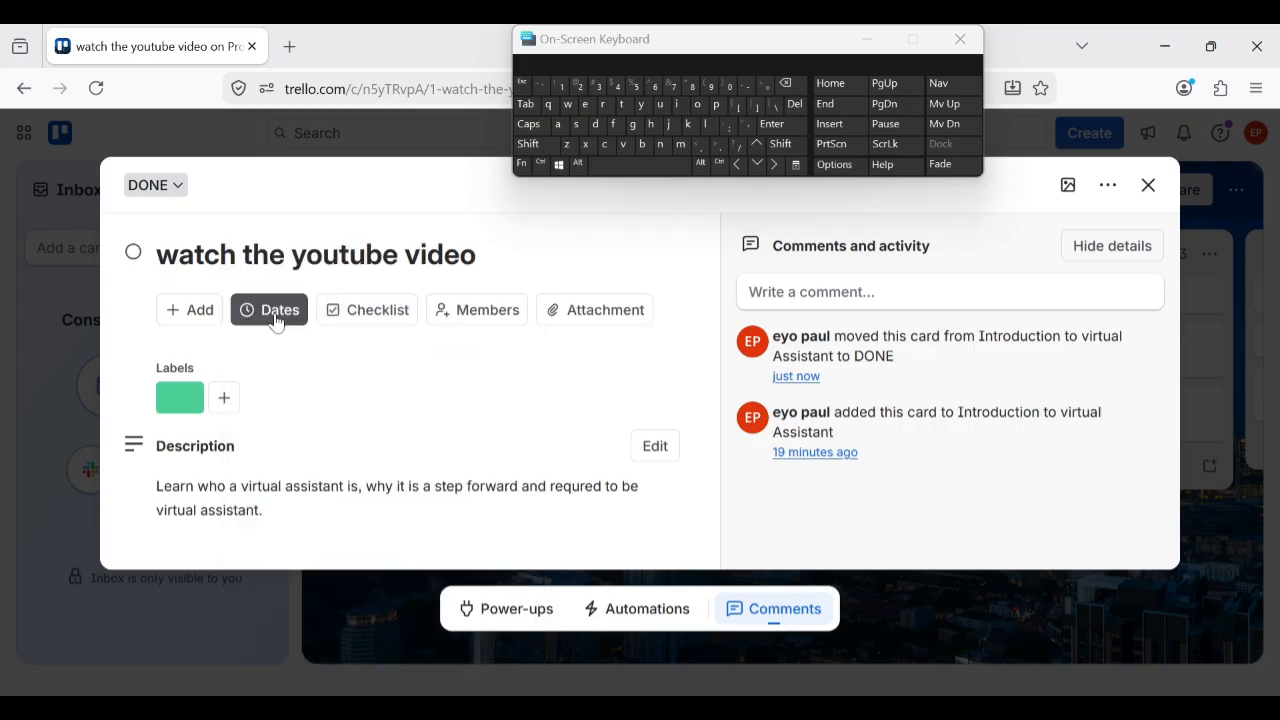
# Set the card's start date to 6/21/2026 and its due date to 6/22/2026, and save the dates
pyautogui.click(277, 312)
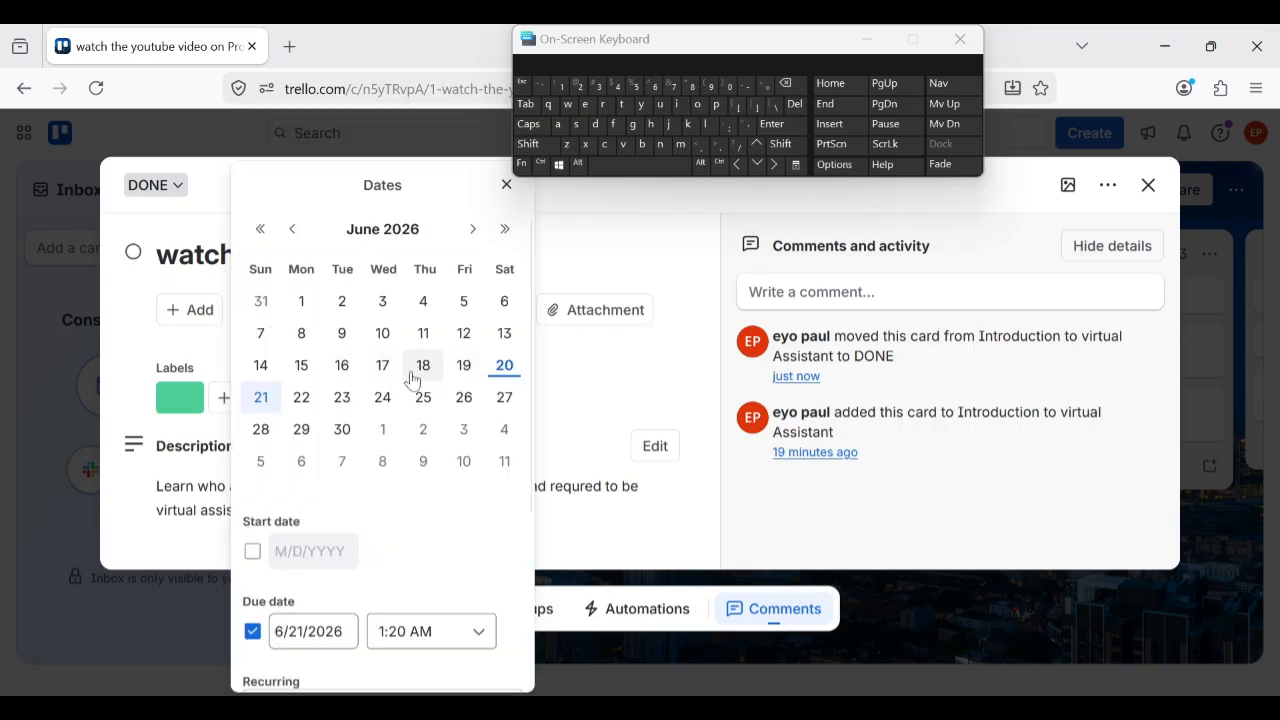
pyautogui.click(301, 398)
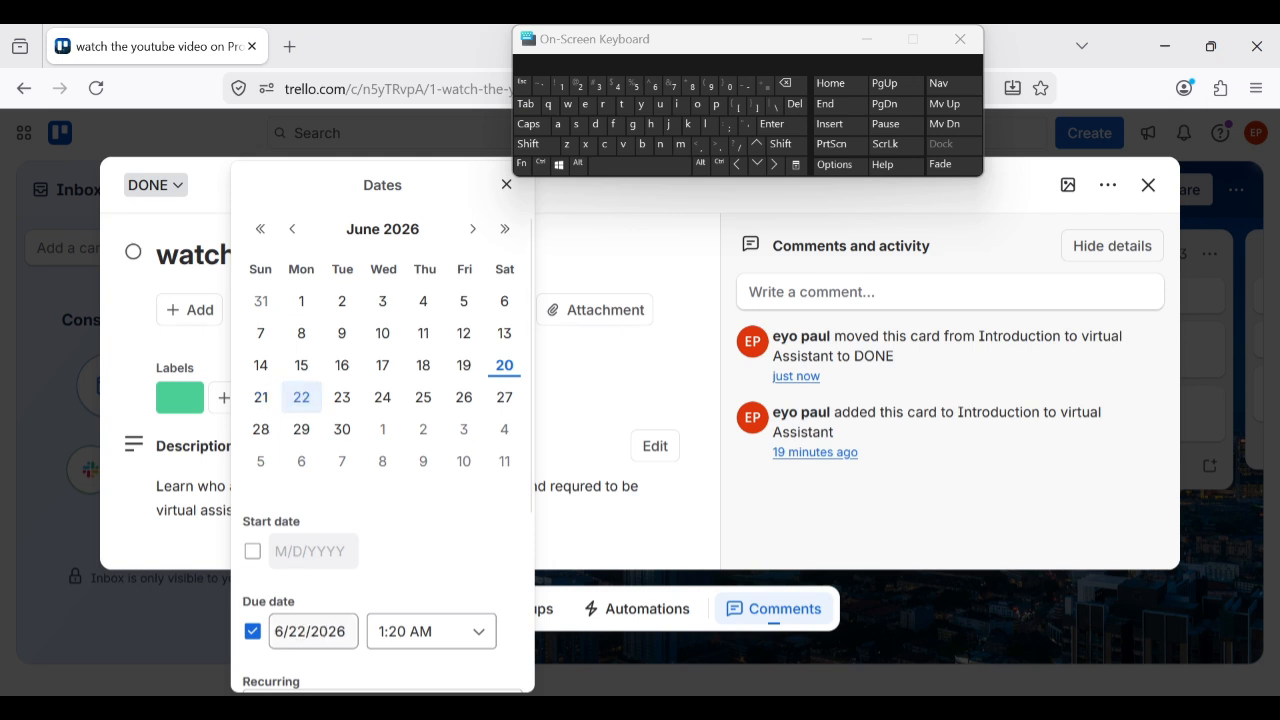
pyautogui.click(252, 555)
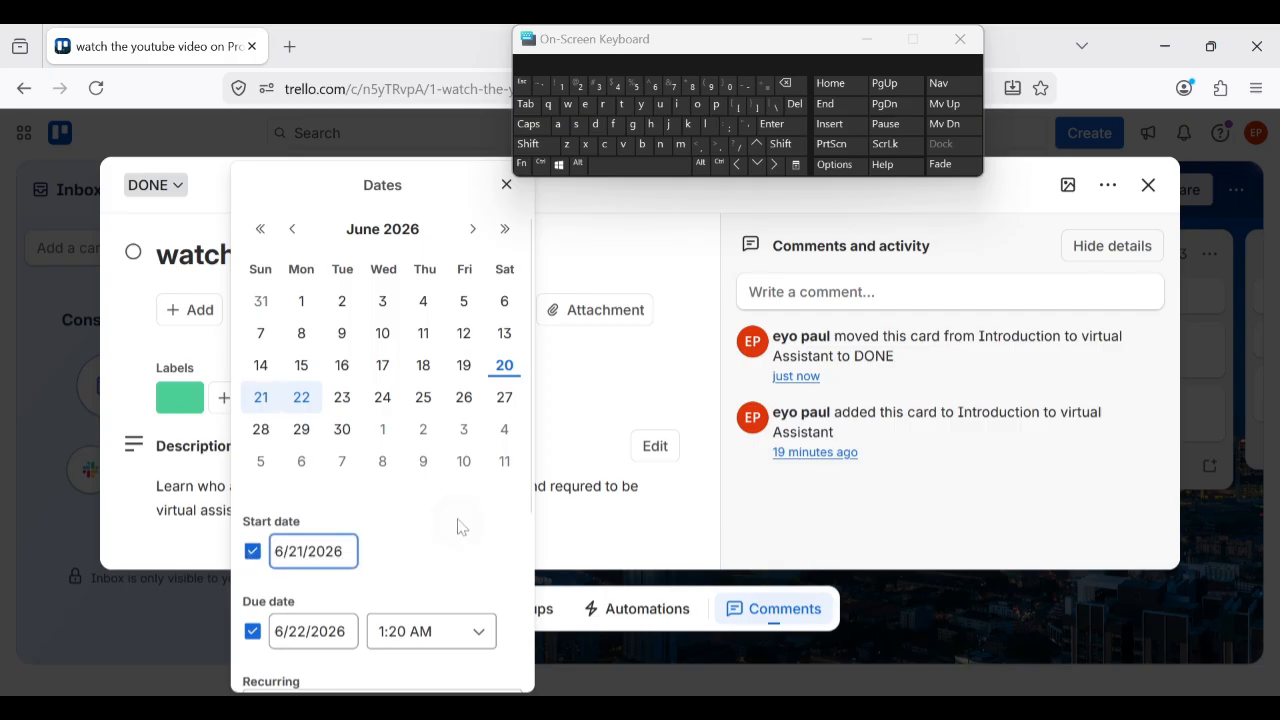
pyautogui.scroll(-3, 457, 526)
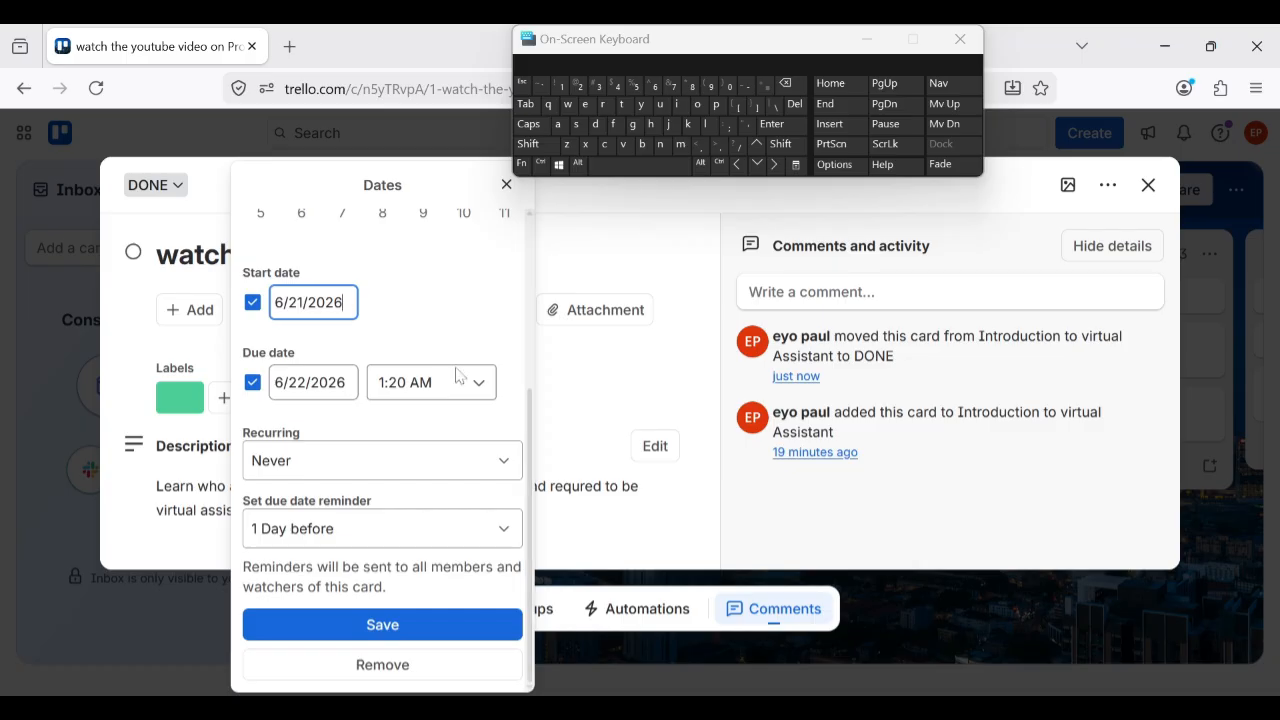
pyautogui.click(398, 628)
pyautogui.click(396, 617)
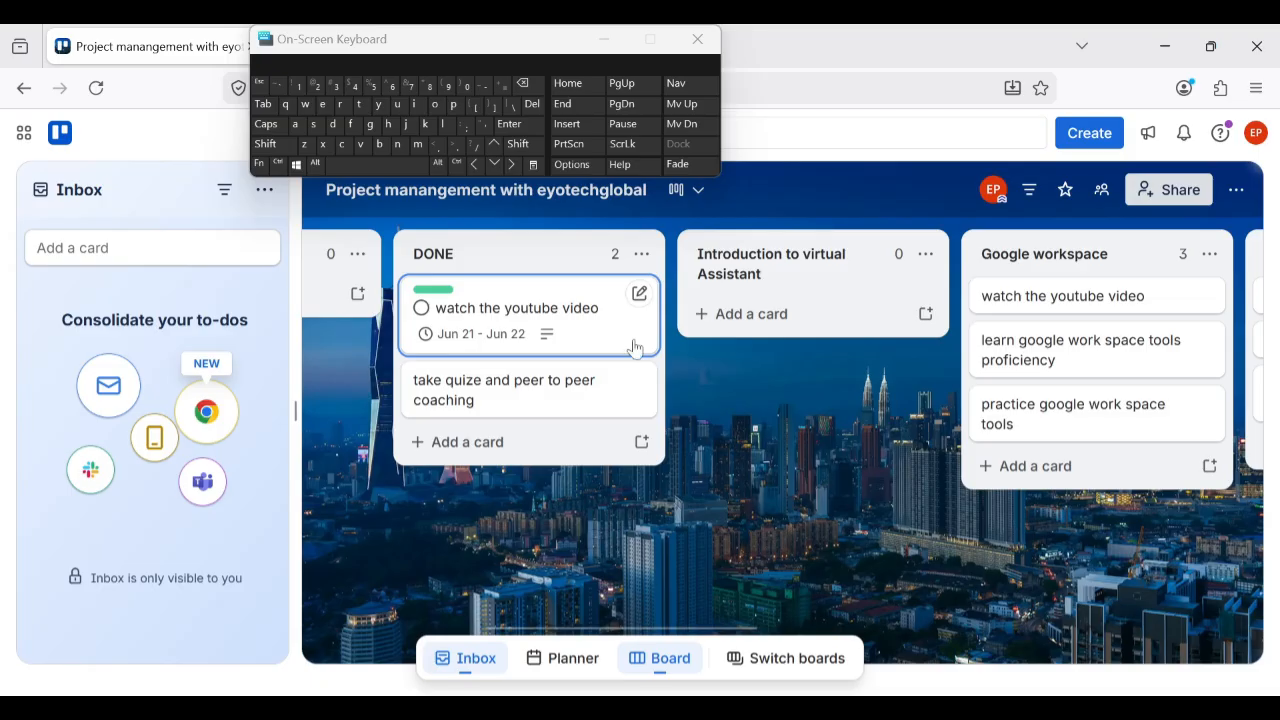
# Move "watch the youtube video", "learn google work space tools proficiency" and "practice google work space tools" from Google workspace into DONE
pyautogui.hscroll(-2, 640, 377)
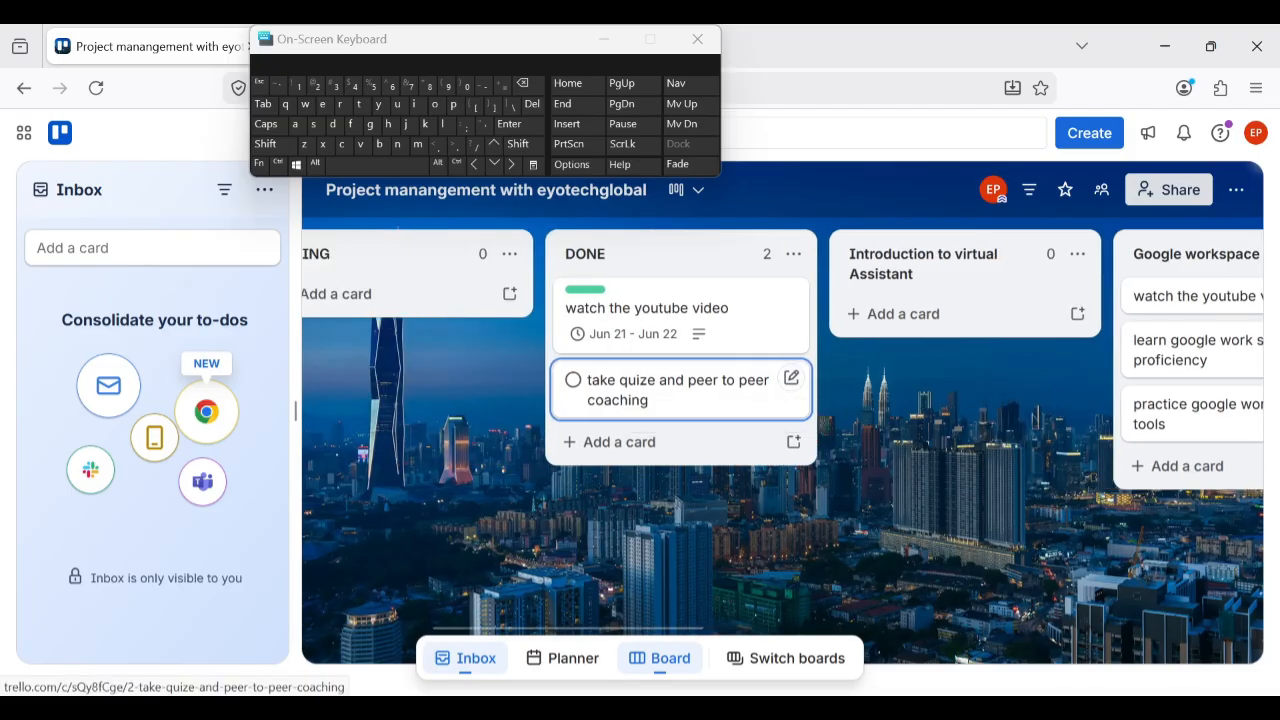
pyautogui.hscroll(-2, 640, 377)
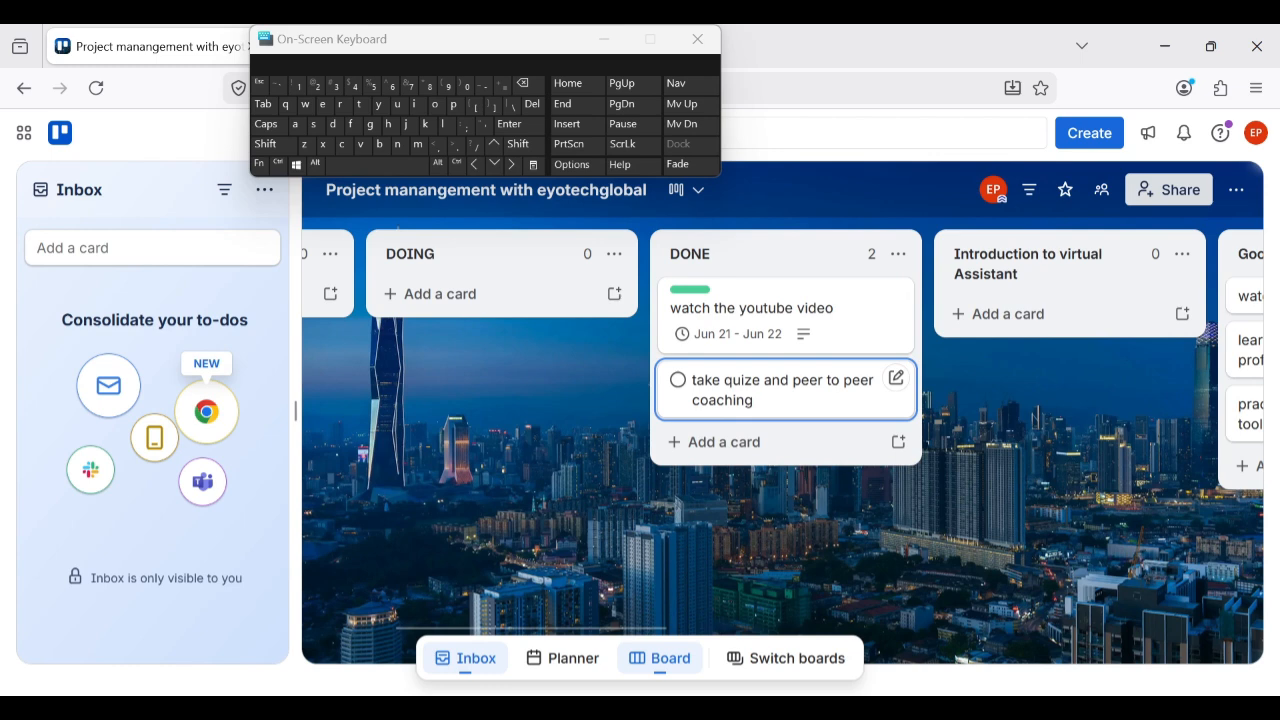
pyautogui.hscroll(1, 640, 377)
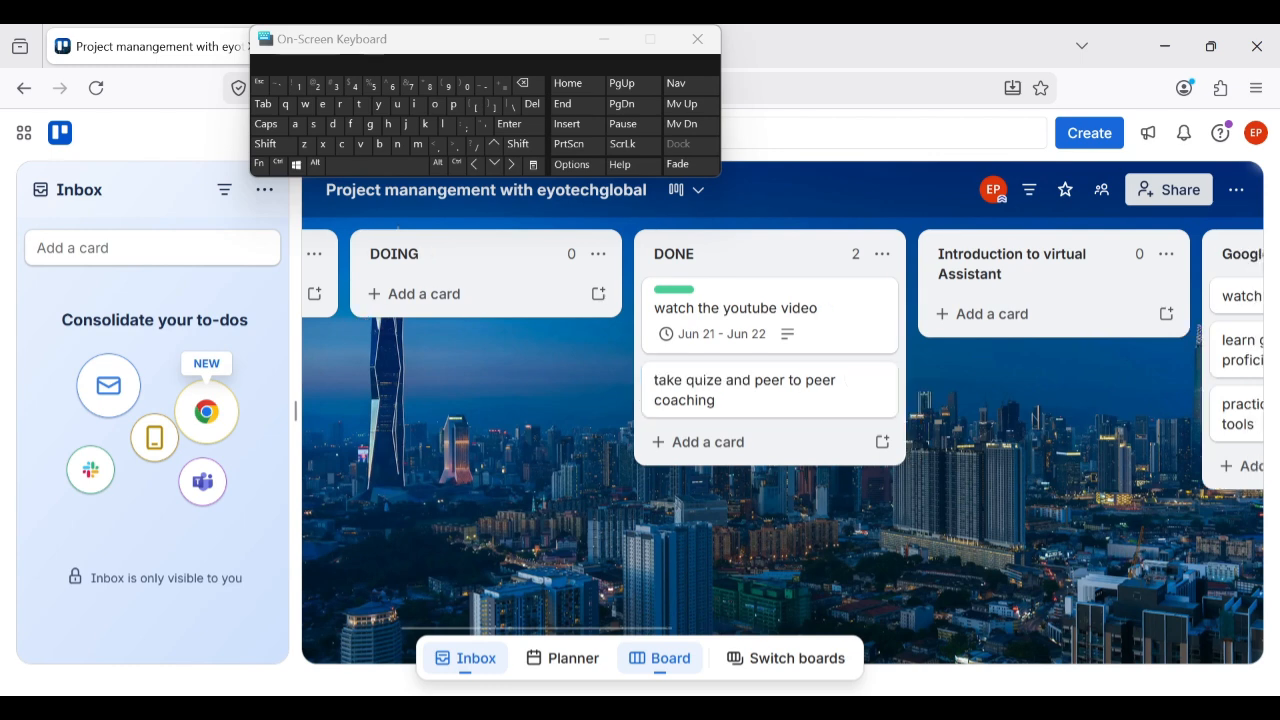
pyautogui.hscroll(2, 686, 407)
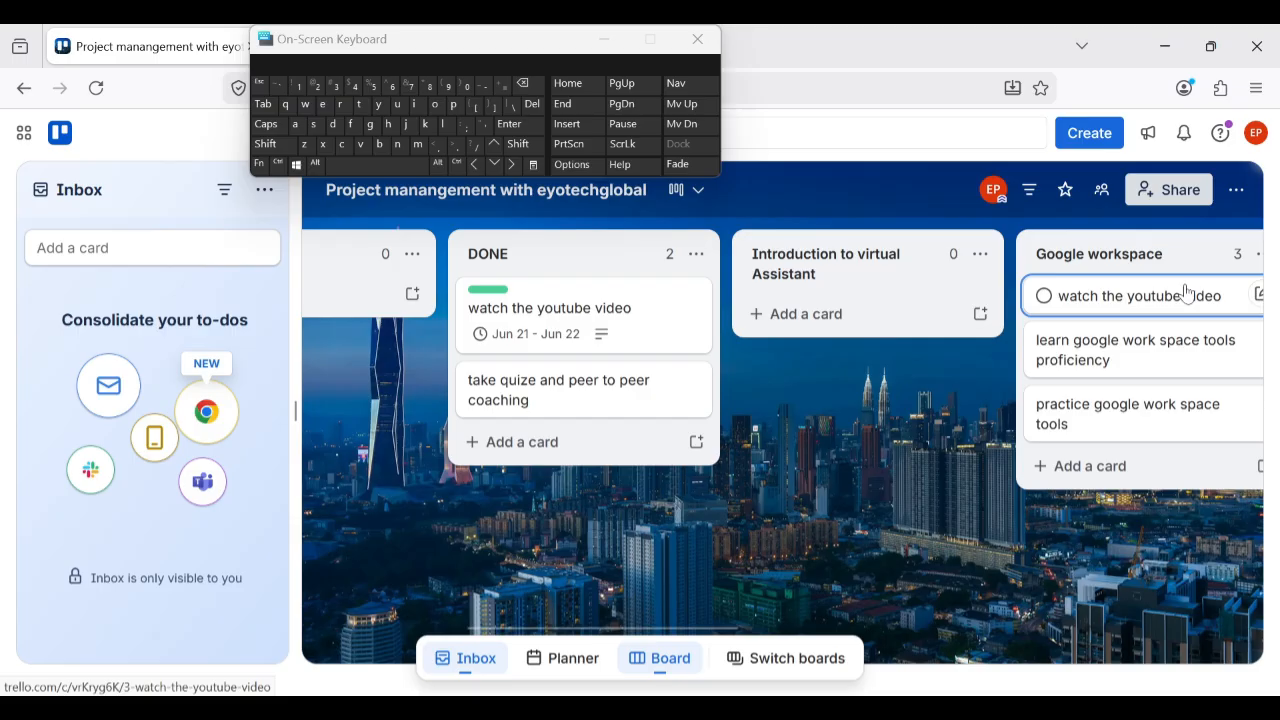
pyautogui.moveTo(1186, 291)
pyautogui.mouseDown()
pyautogui.moveTo(589, 428)
pyautogui.moveTo(1228, 302)
pyautogui.moveTo(1183, 309)
pyautogui.mouseUp()
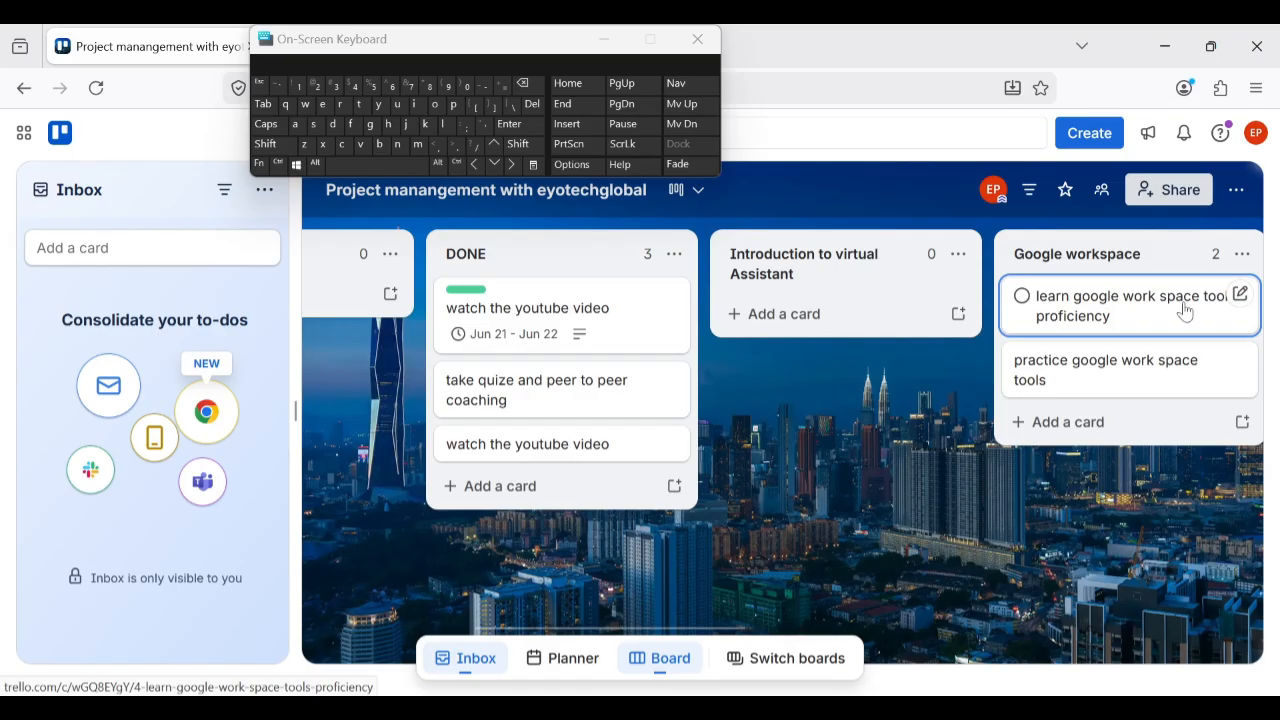
pyautogui.moveTo(1184, 311); pyautogui.dragTo(1117, 377)
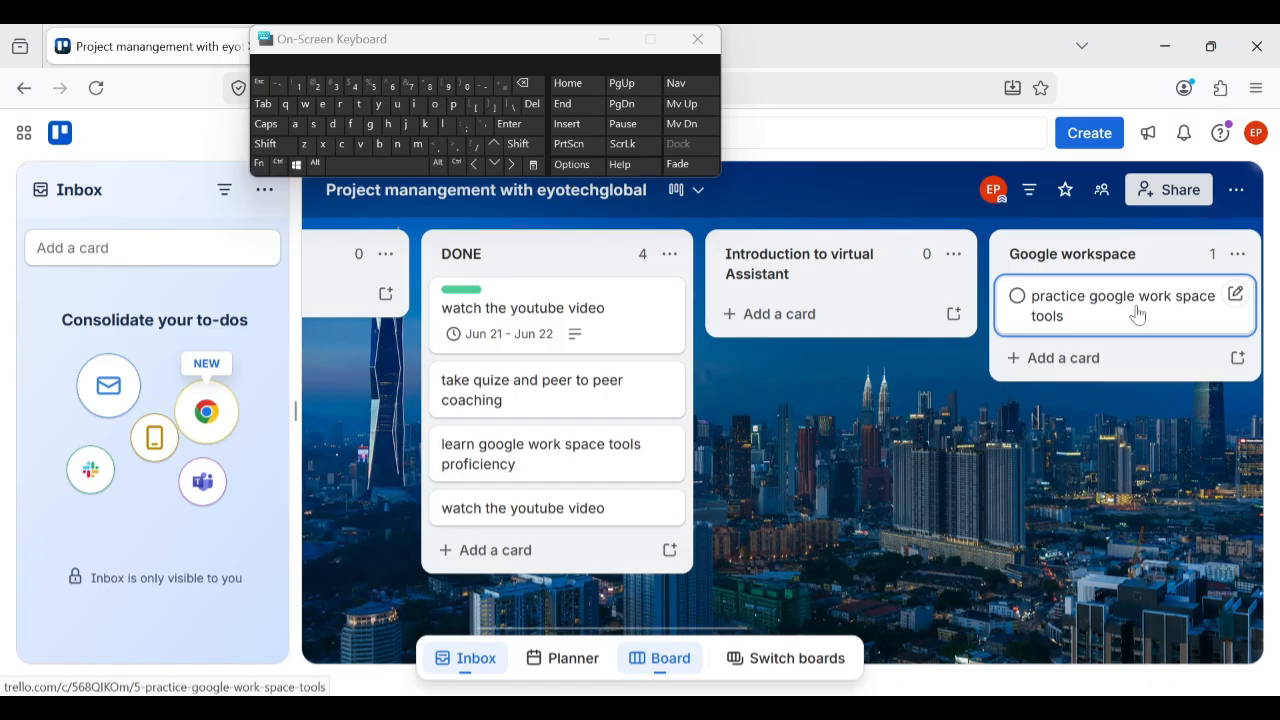
pyautogui.moveTo(1137, 314); pyautogui.dragTo(878, 380)
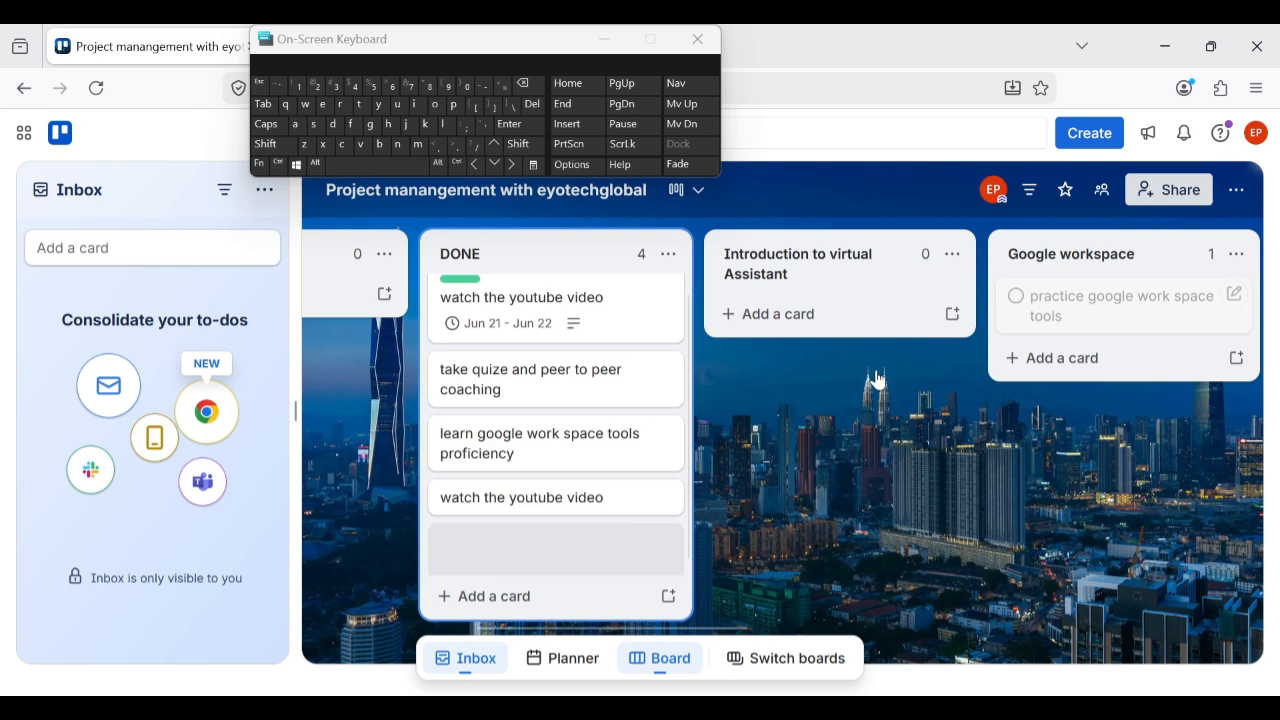
pyautogui.moveTo(878, 380); pyautogui.dragTo(804, 460)
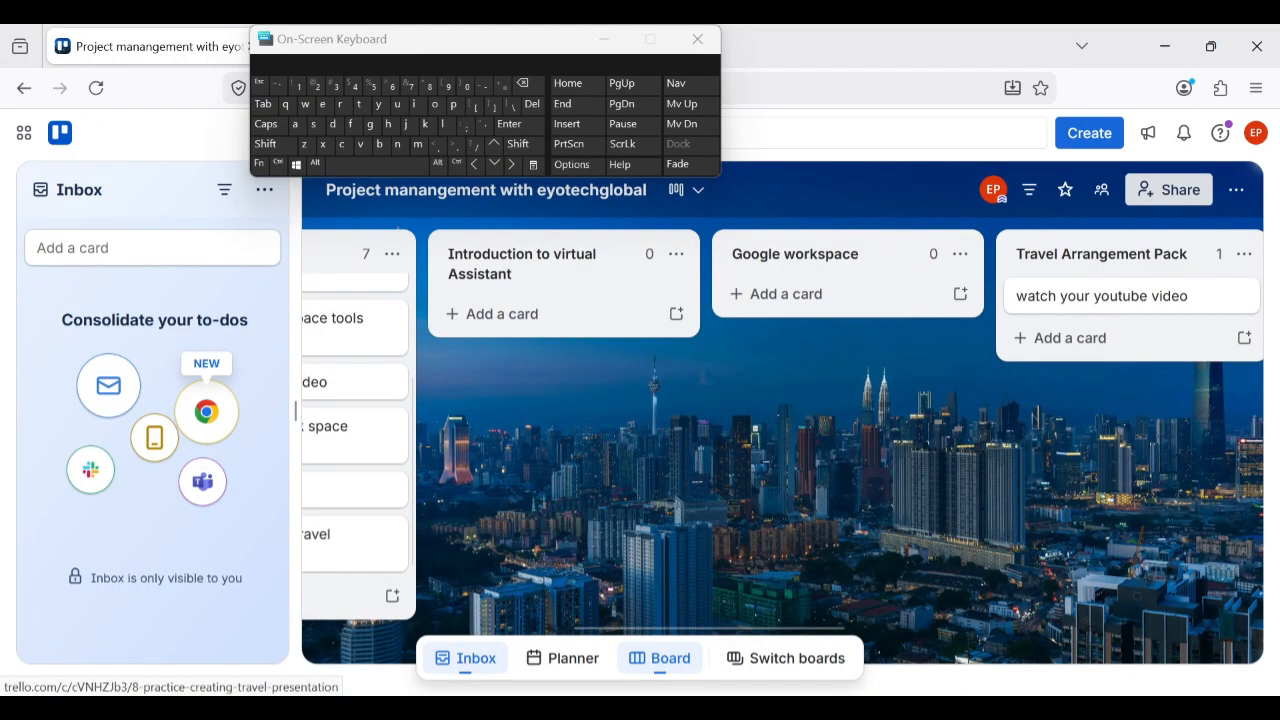
# Move all four Data entry research cards, from "watch your youtube video" to "practice meeting arrangement", into DONE
pyautogui.hscroll(3, 780, 430)
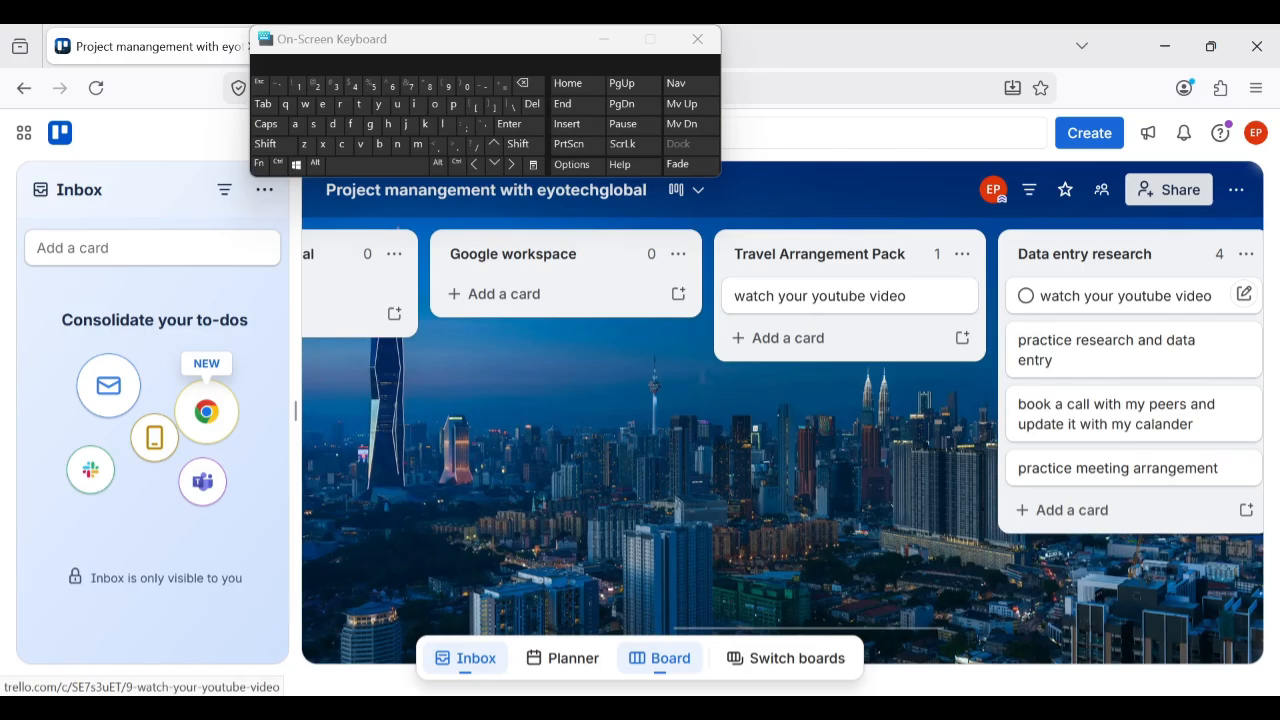
pyautogui.hscroll(3, 780, 430)
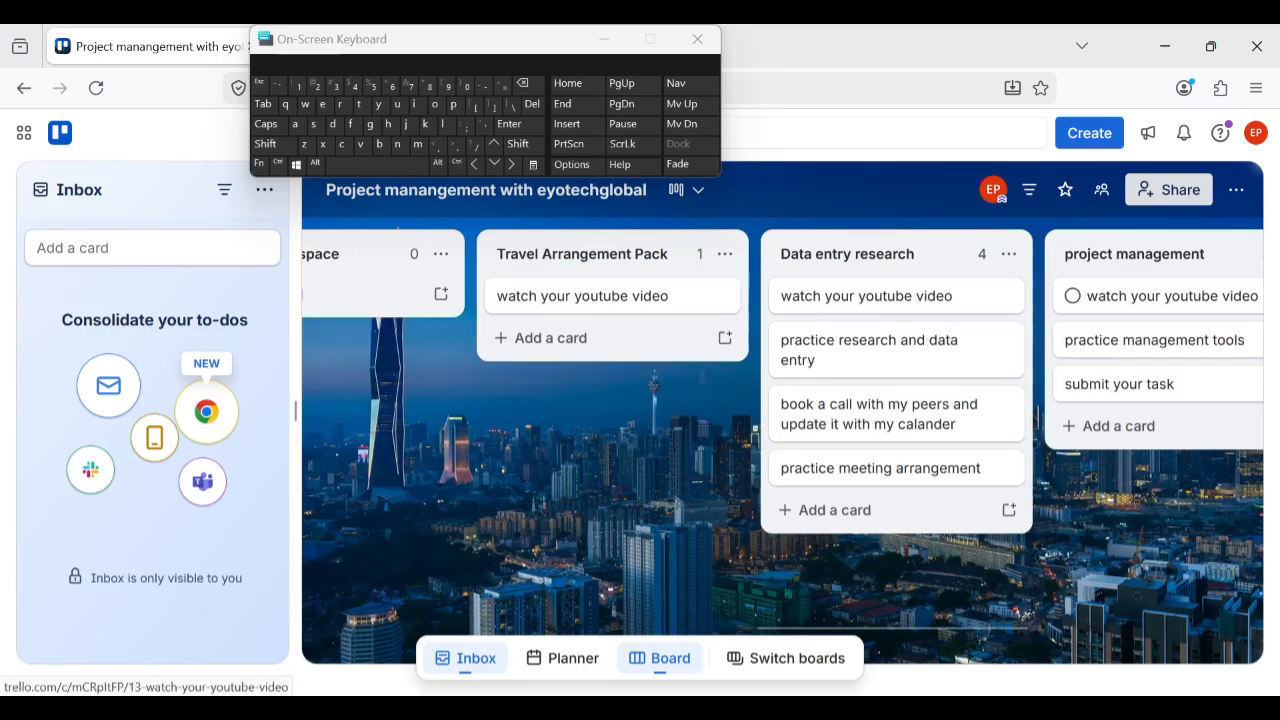
pyautogui.hscroll(2, 1160, 296)
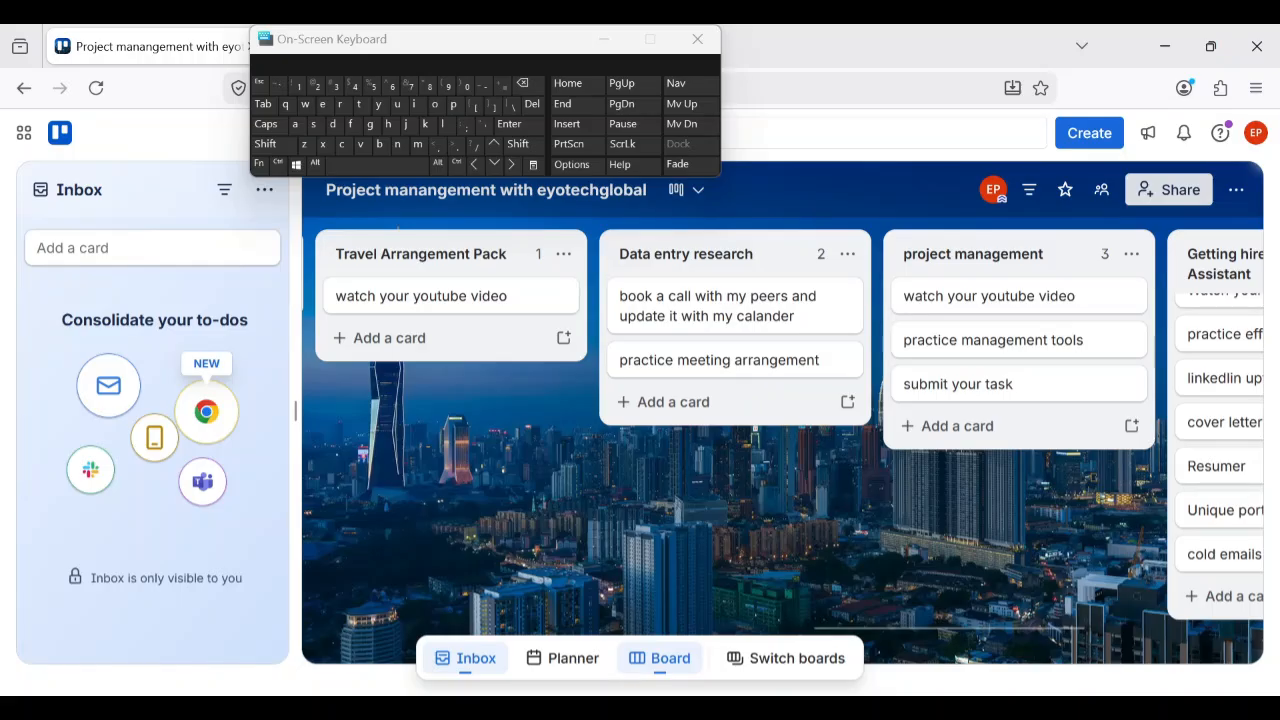
pyautogui.moveTo(769, 309); pyautogui.dragTo(415, 530)
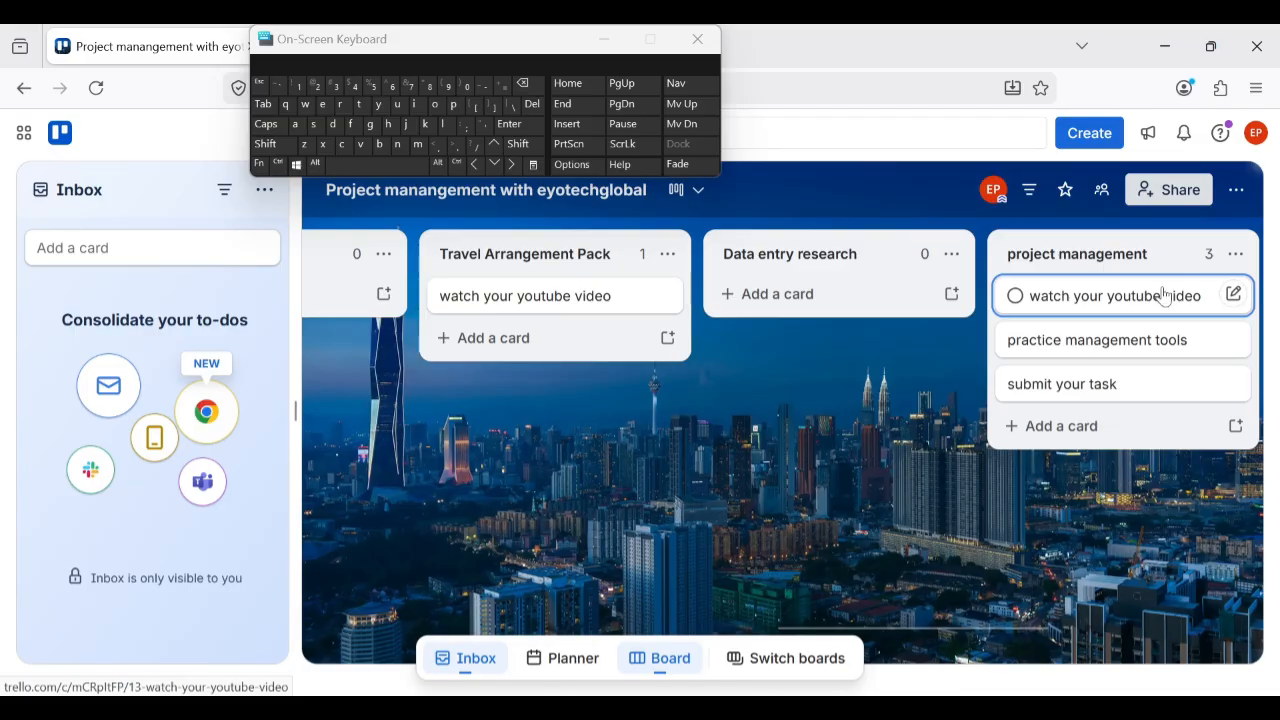
# Move the three project management cards into DOING, and "practice effectively" through "cold emails" from Getting hired as a virtual Assistant into TO DO
pyautogui.moveTo(1120, 340); pyautogui.dragTo(77, 357)
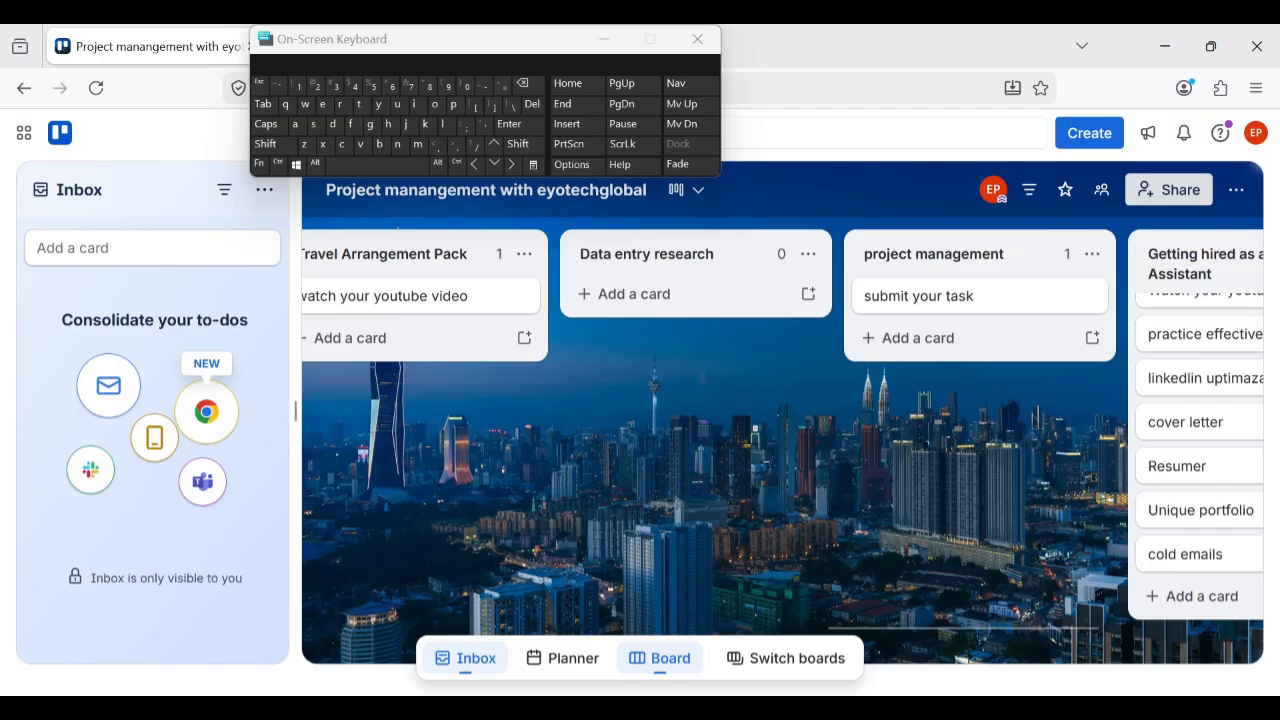
pyautogui.moveTo(993, 296); pyautogui.dragTo(157, 522)
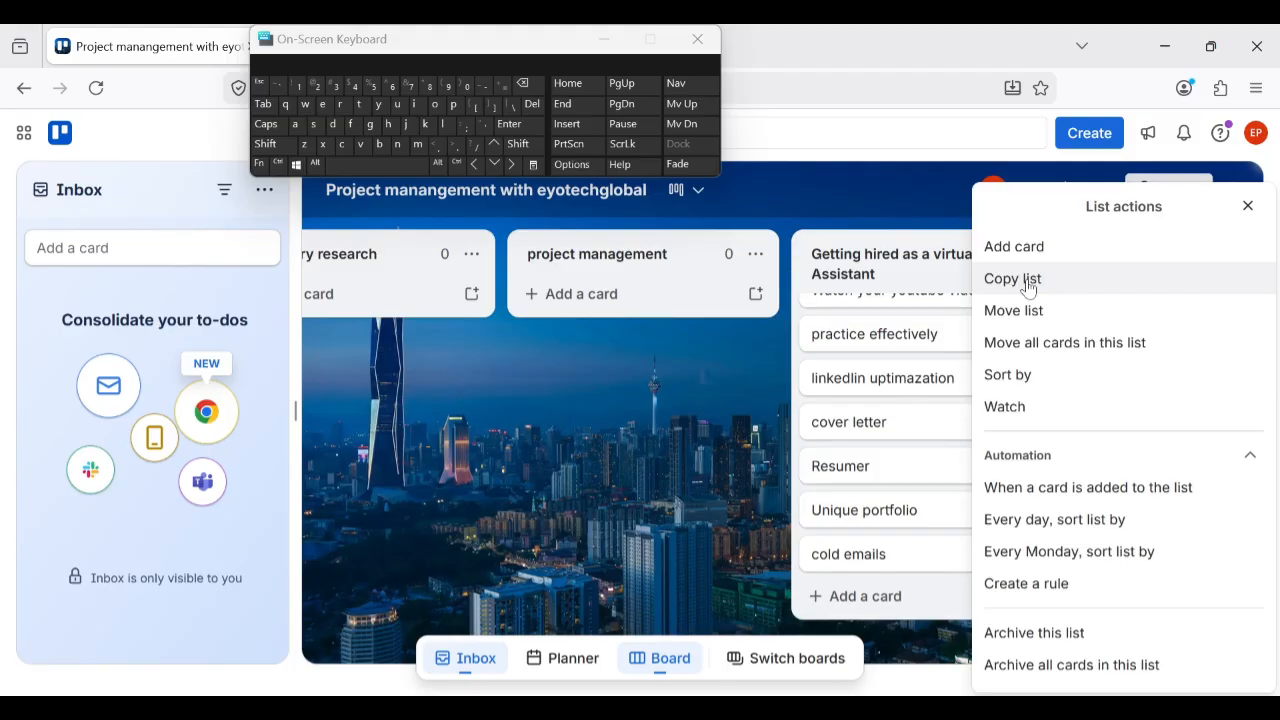
pyautogui.click(953, 337)
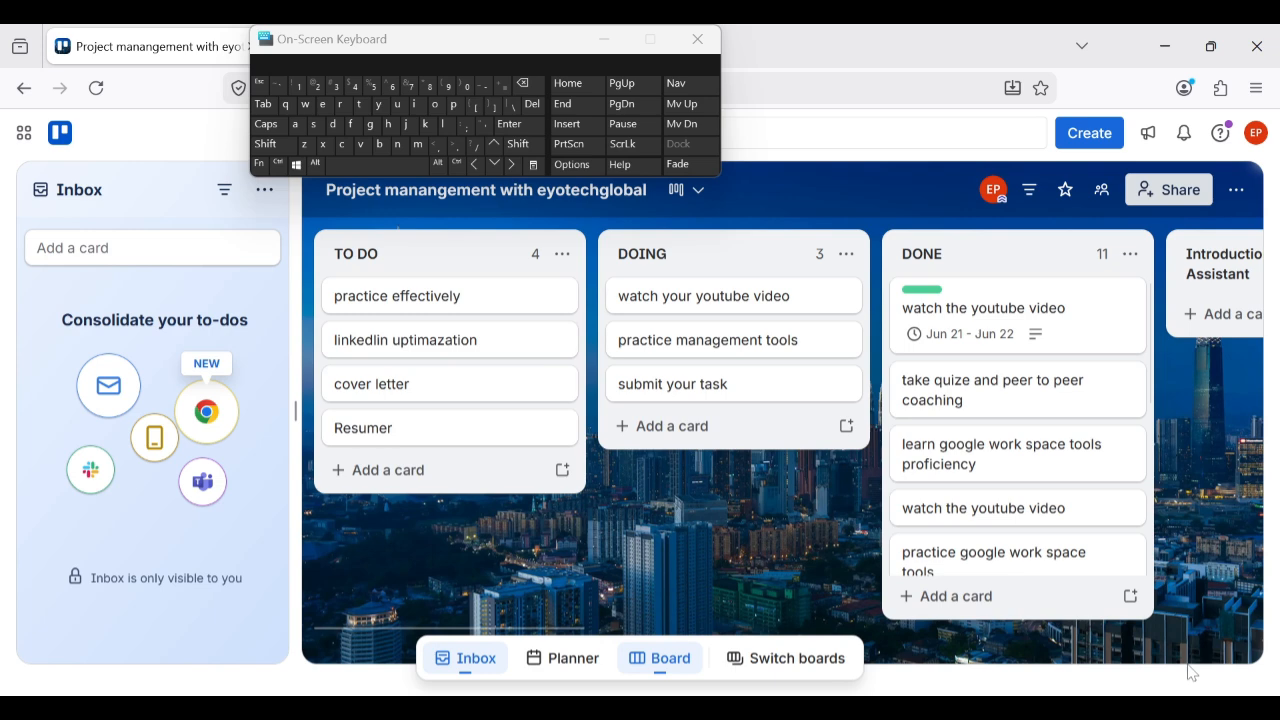
pyautogui.moveTo(1130, 316); pyautogui.dragTo(370, 393)
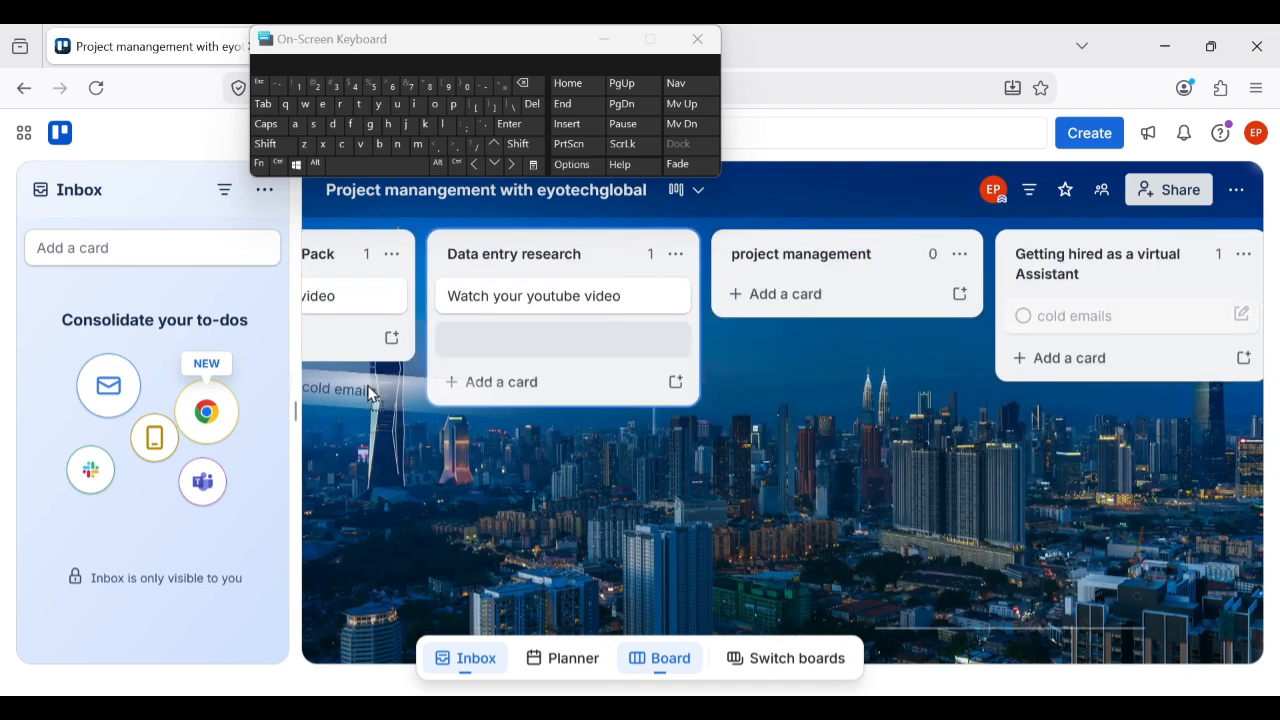
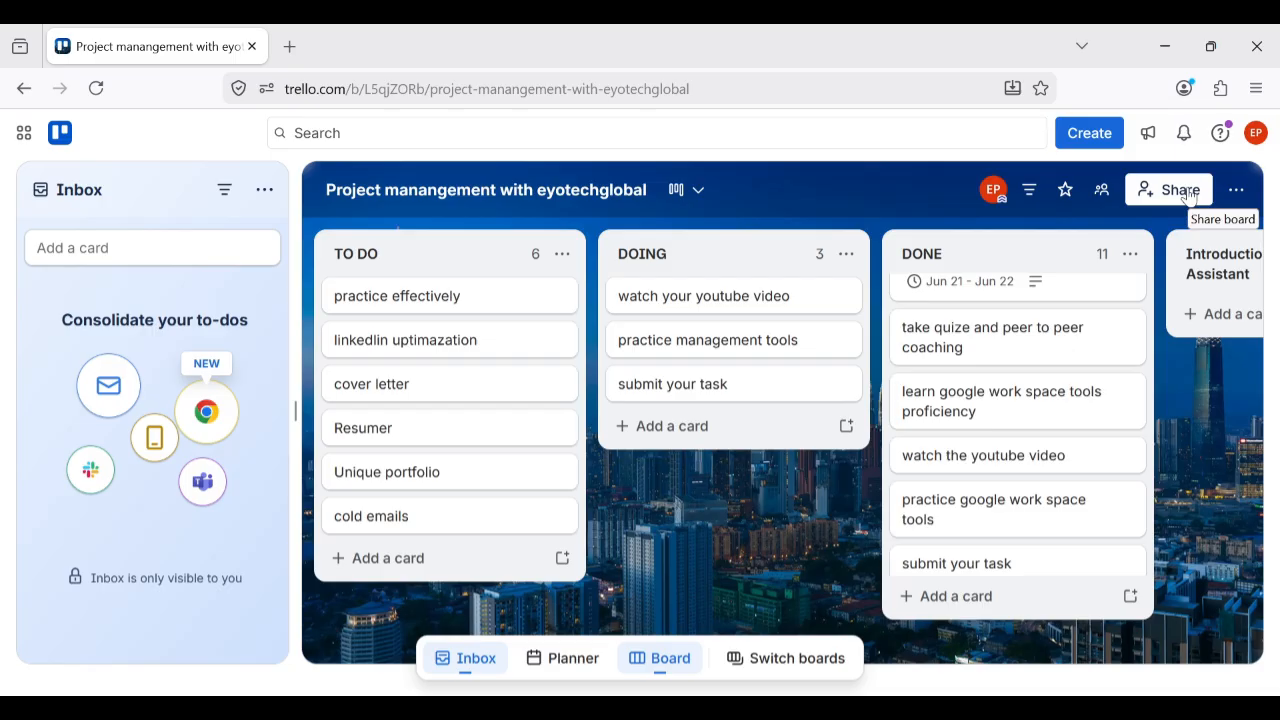
# Open the board's sharing options
pyautogui.click(1188, 198)
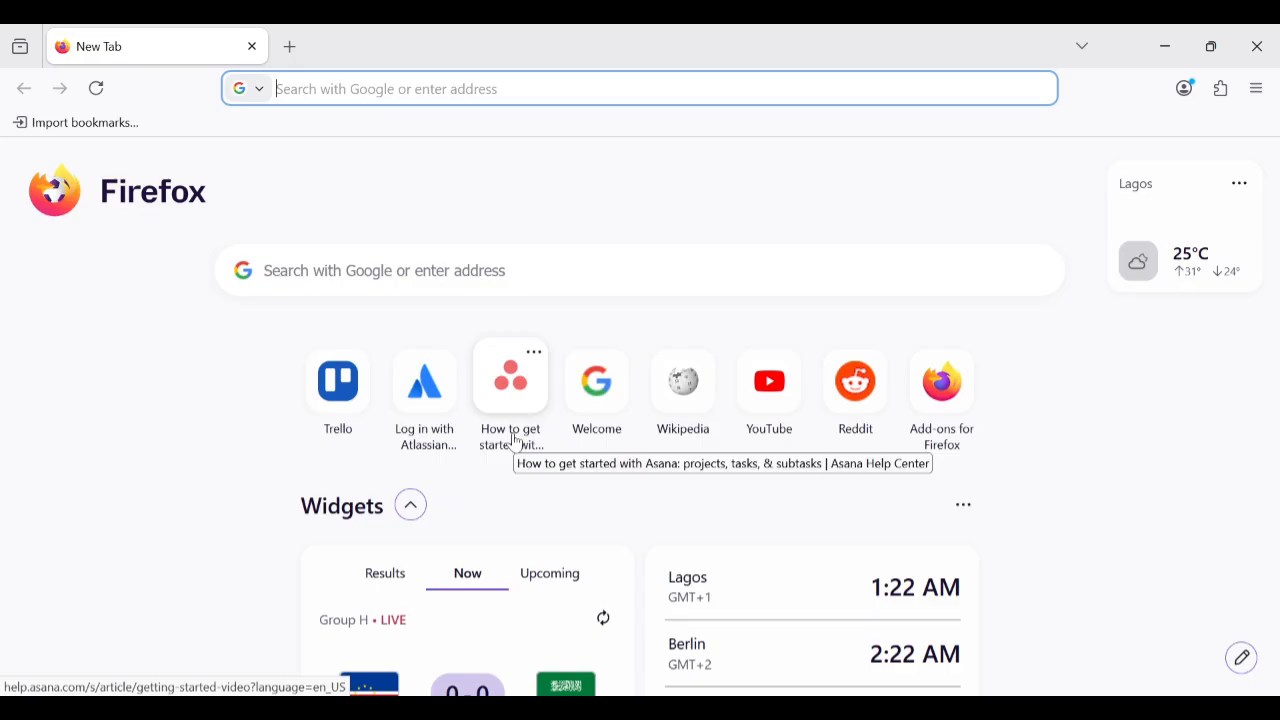
# Open the Asana Help Center's Getting started page and skim its content
pyautogui.click(511, 390)
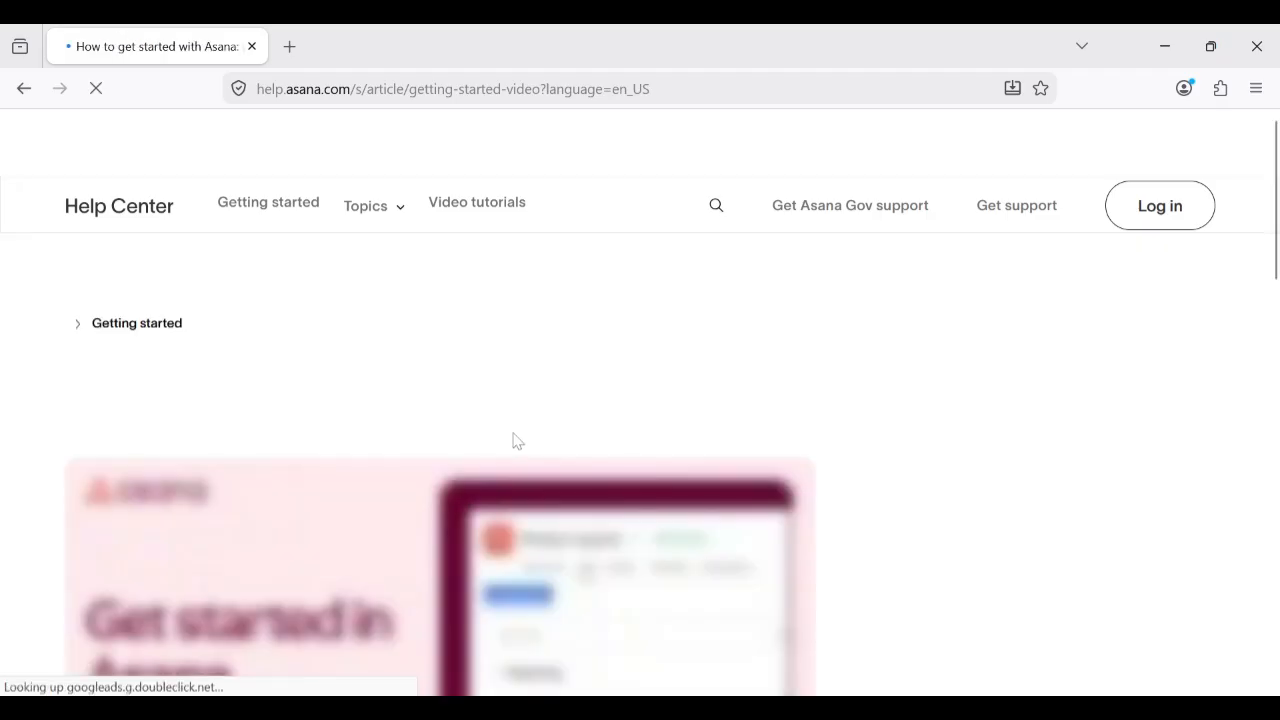
pyautogui.scroll(-1, 1, 378)
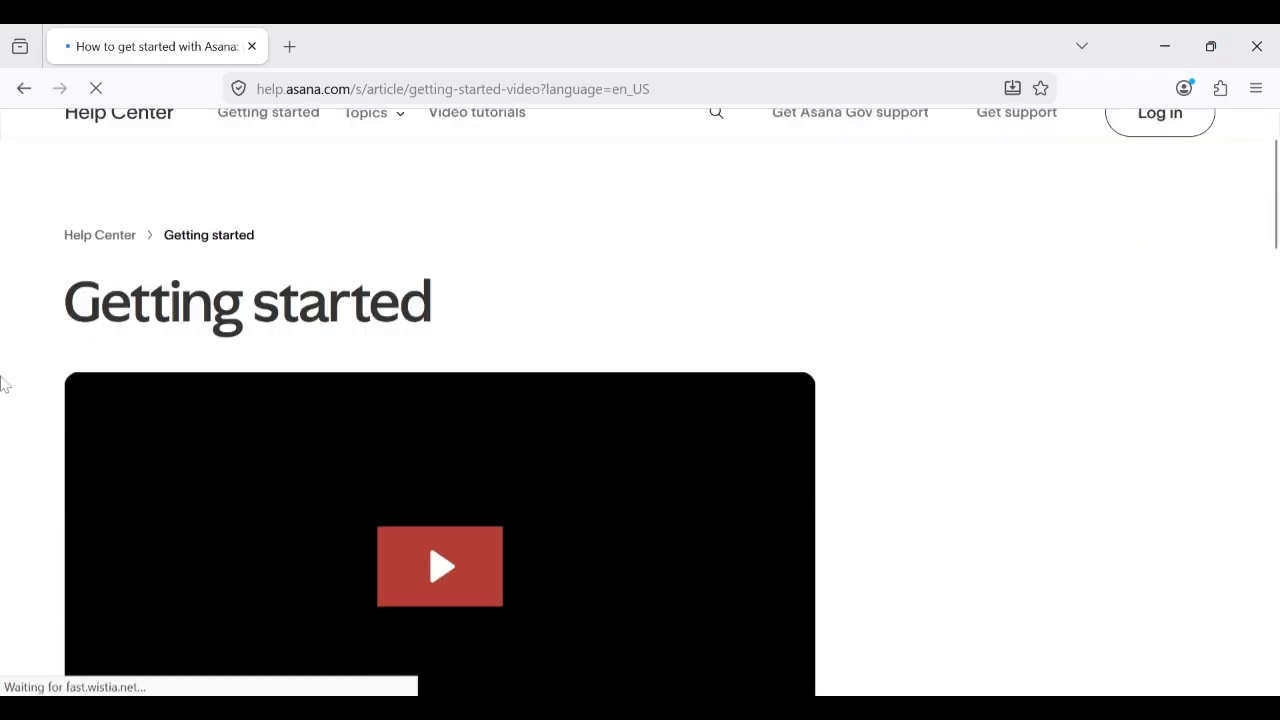
pyautogui.scroll(-1, 1, 387)
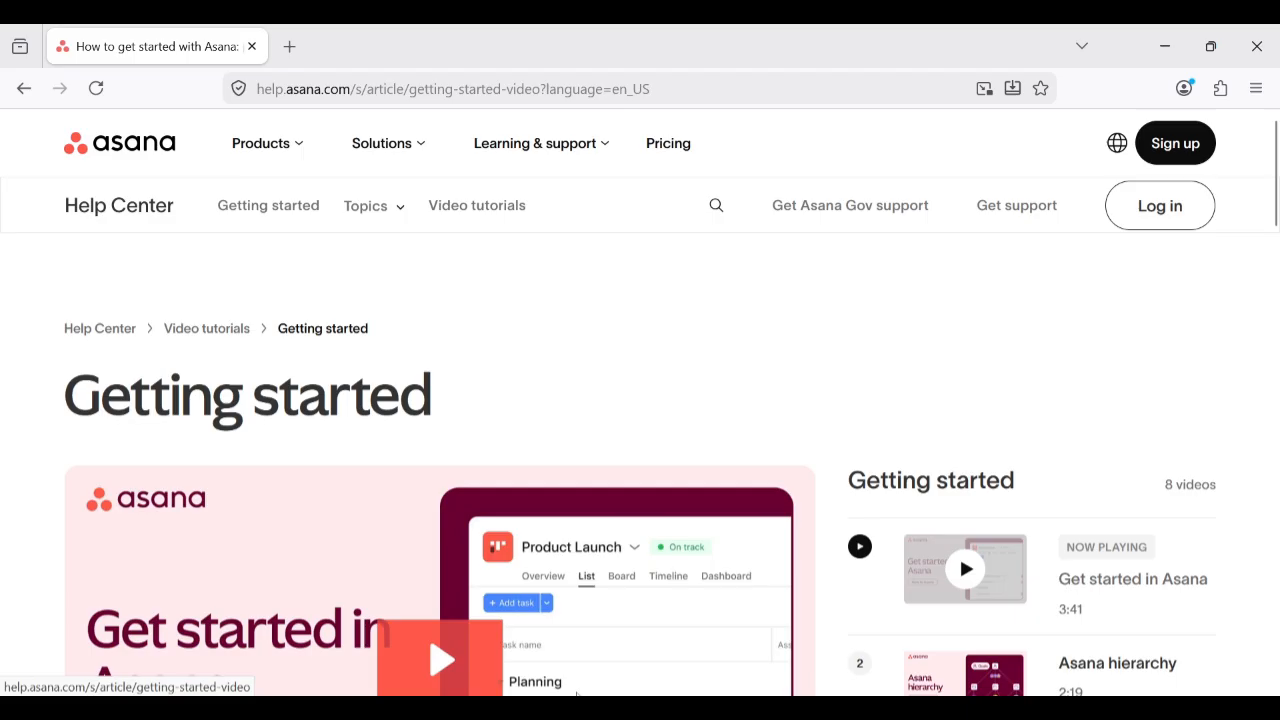
pyautogui.scroll(-4, 240, 250)
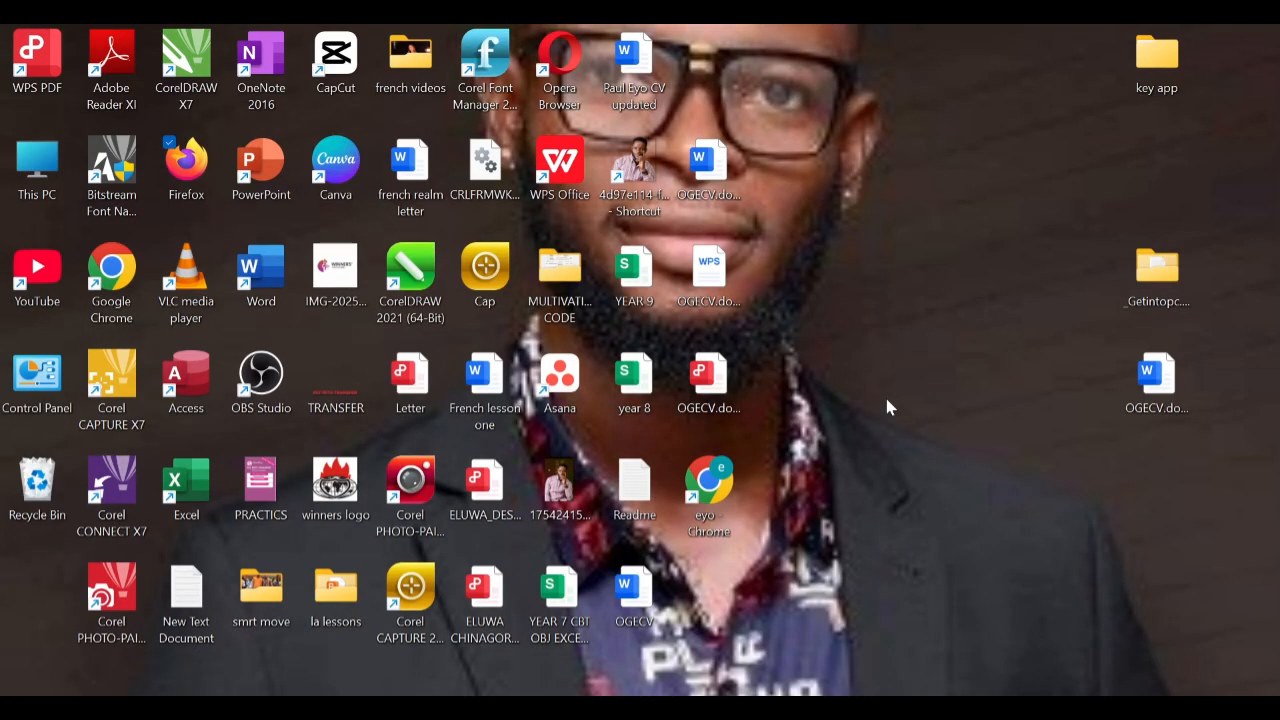
# Open the Asana desktop app and bring up a form for a new task
pyautogui.click(565, 392)
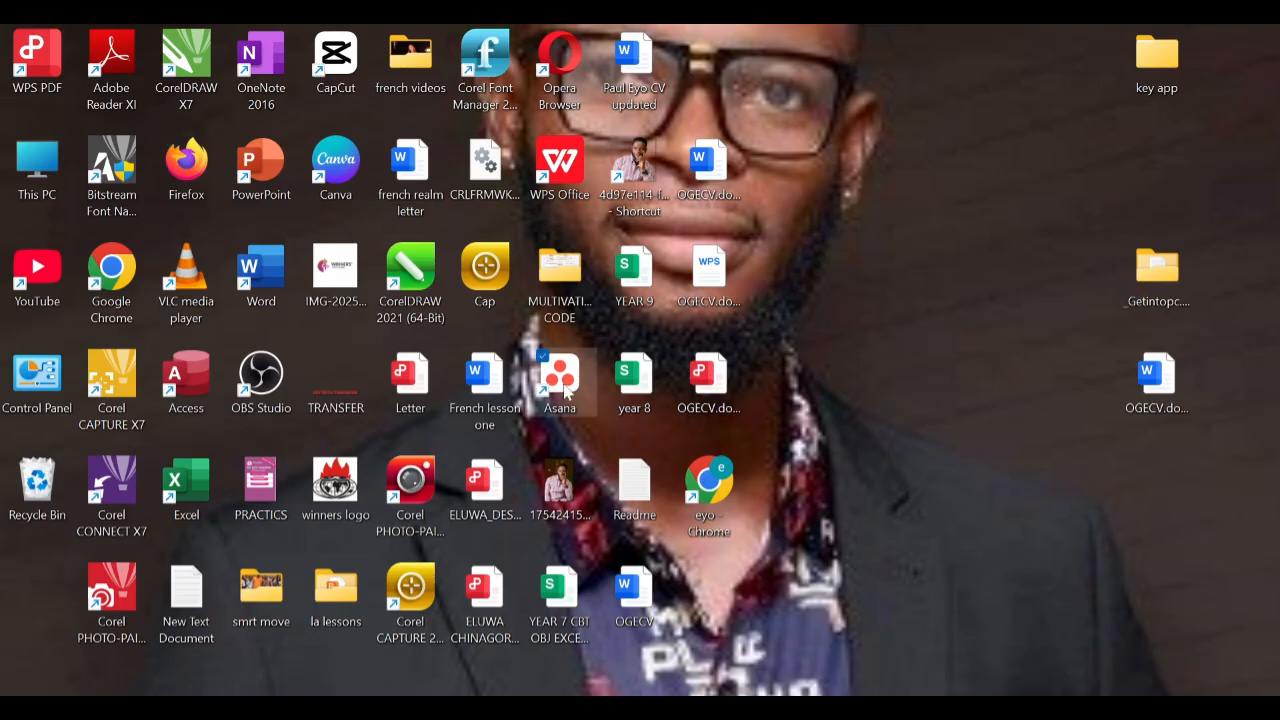
pyautogui.doubleClick(565, 392)
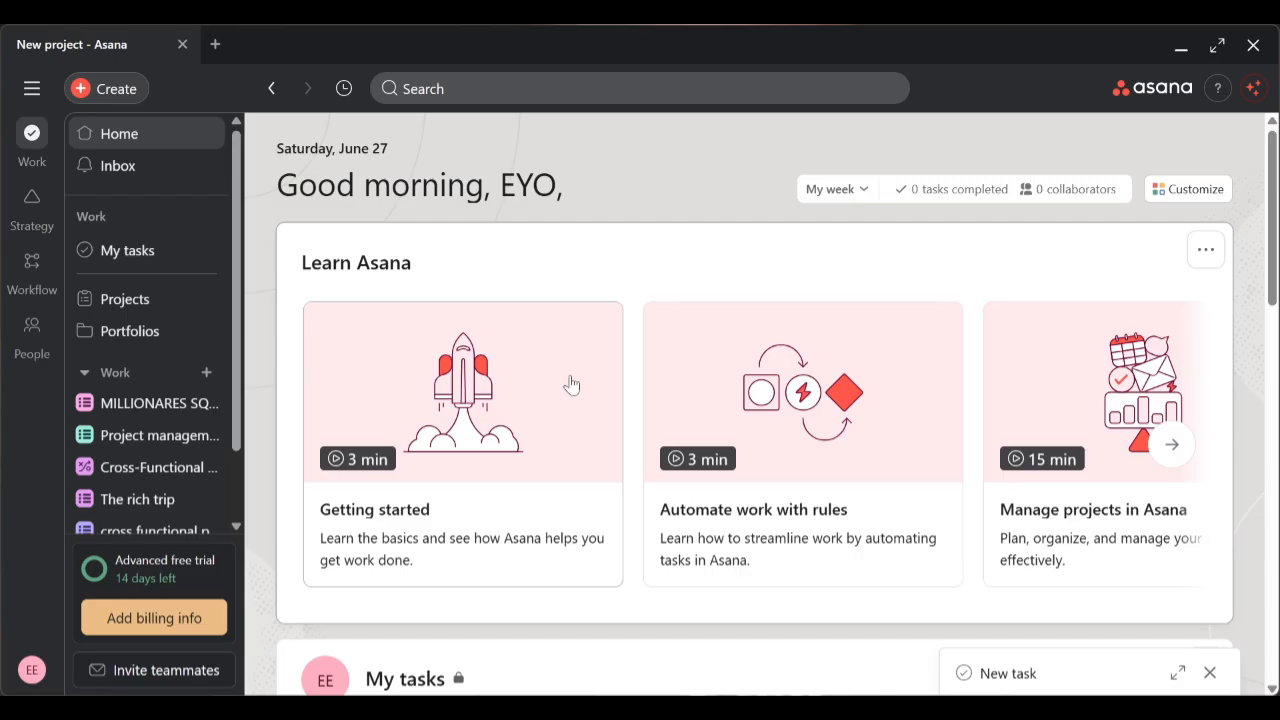
pyautogui.scroll(-2, 150, 330)
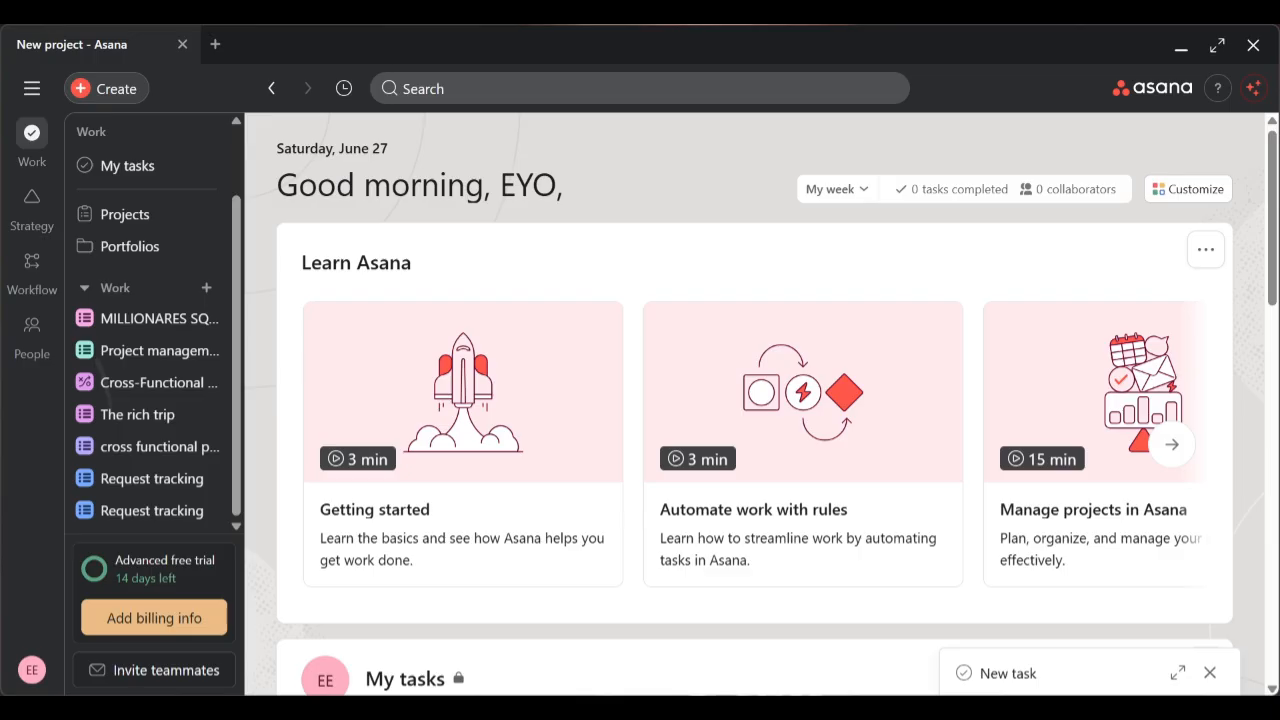
pyautogui.scroll(2, 150, 330)
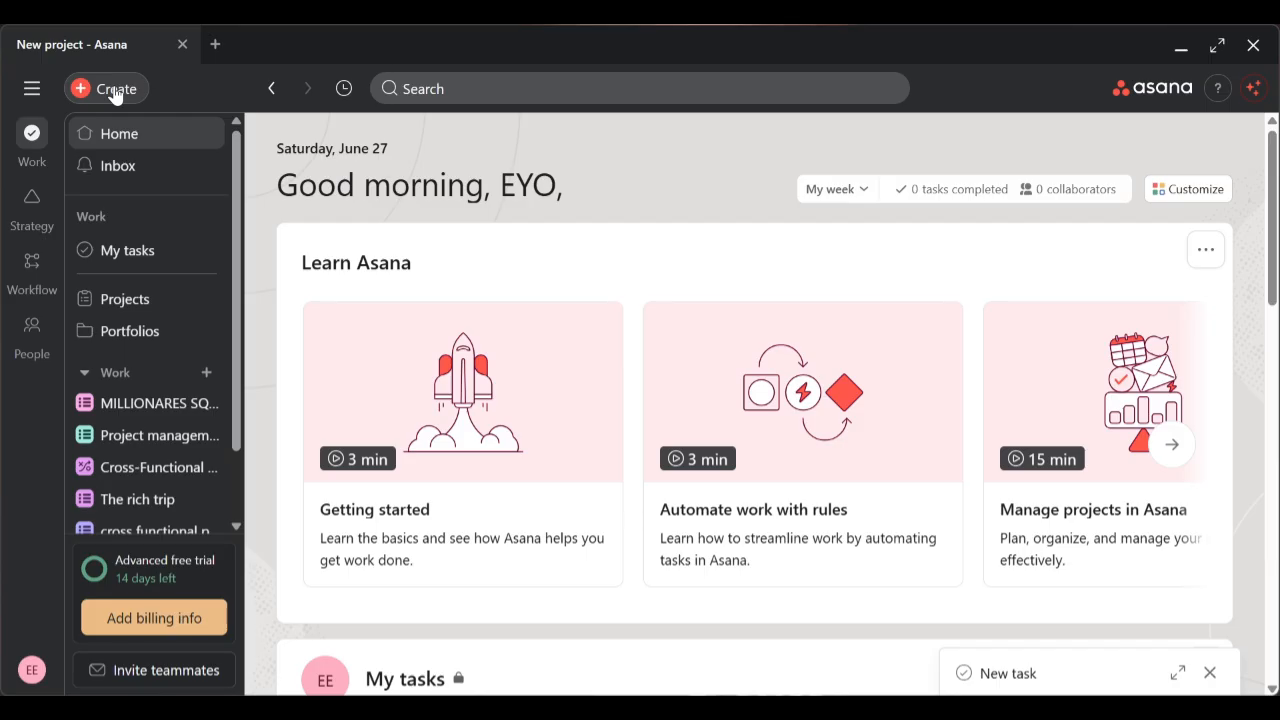
pyautogui.click(115, 92)
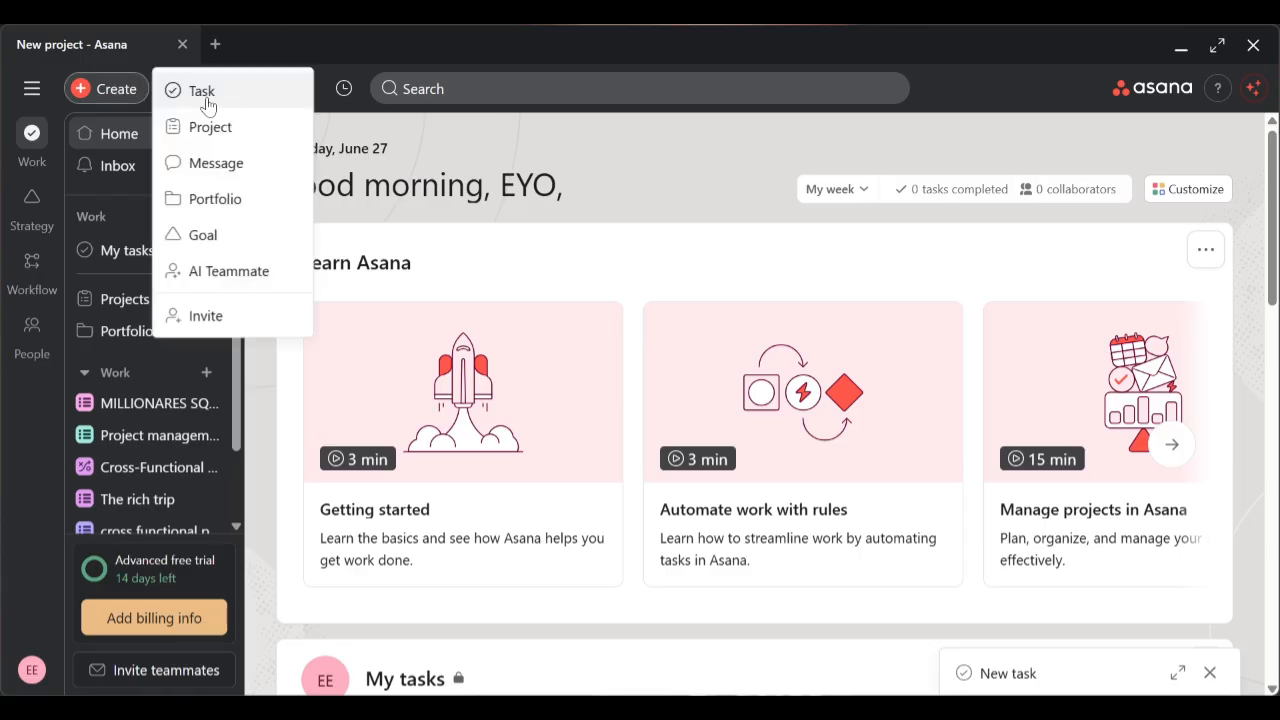
pyautogui.click(208, 100)
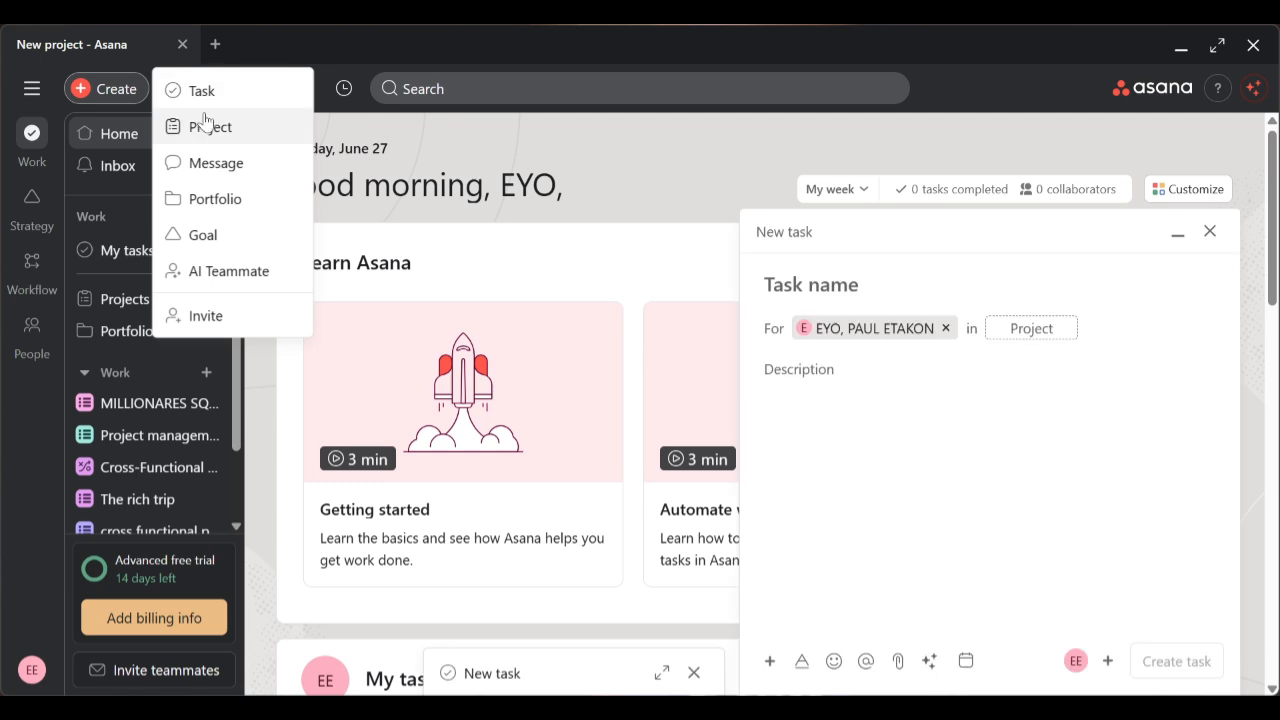
# Start a blank project named EYOTCH GLOBAL PROJECT, with the on-screen keyboard displayed
pyautogui.click(205, 124)
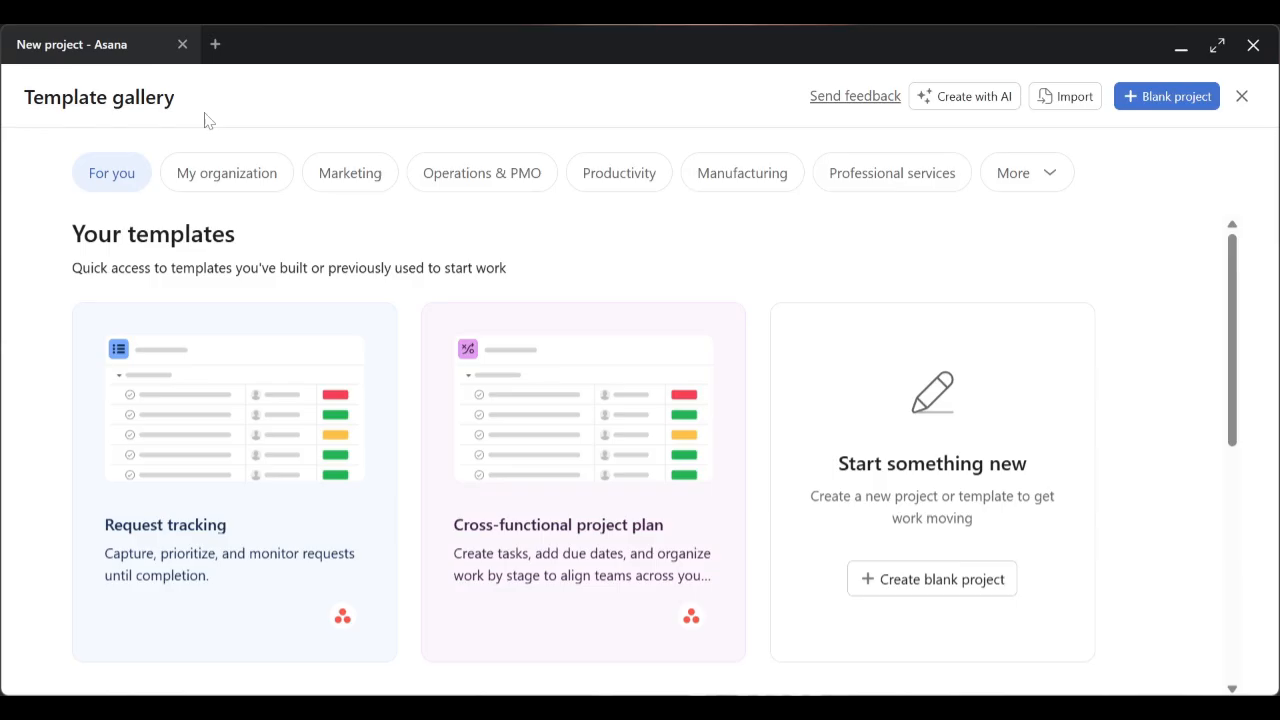
pyautogui.click(940, 580)
pyautogui.click(200, 236)
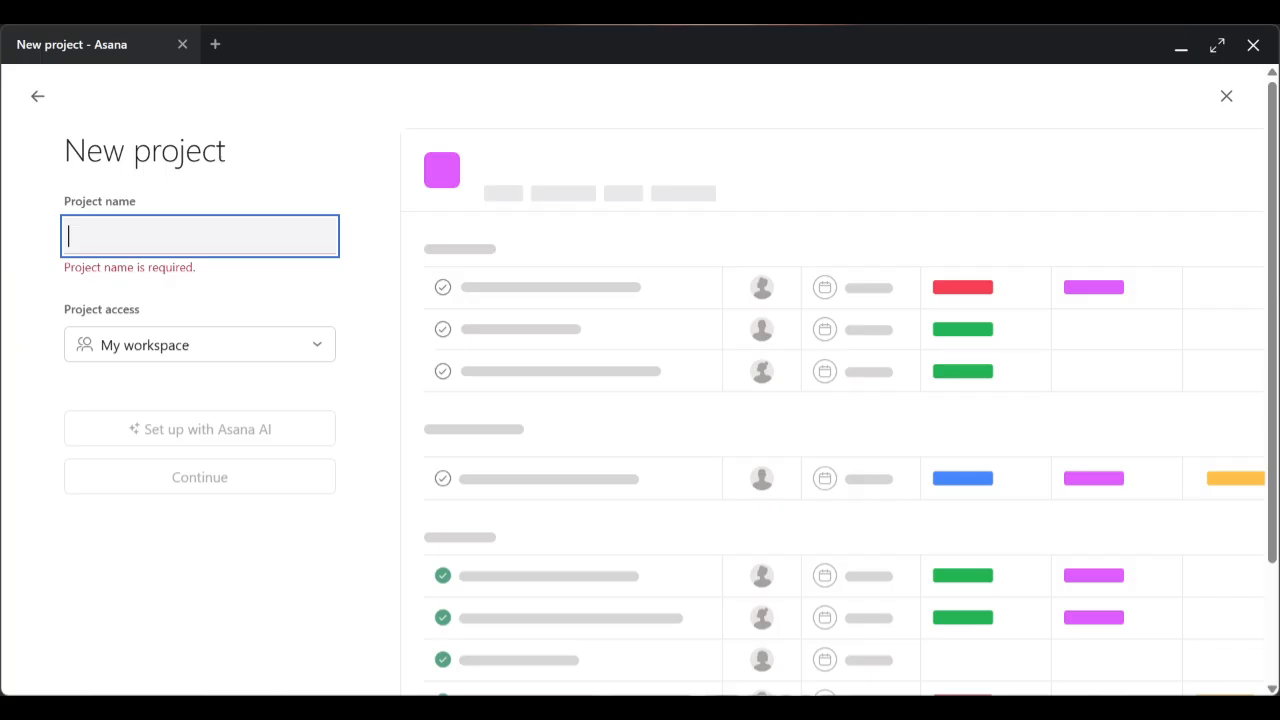
pyautogui.press('ctrl+super+o')
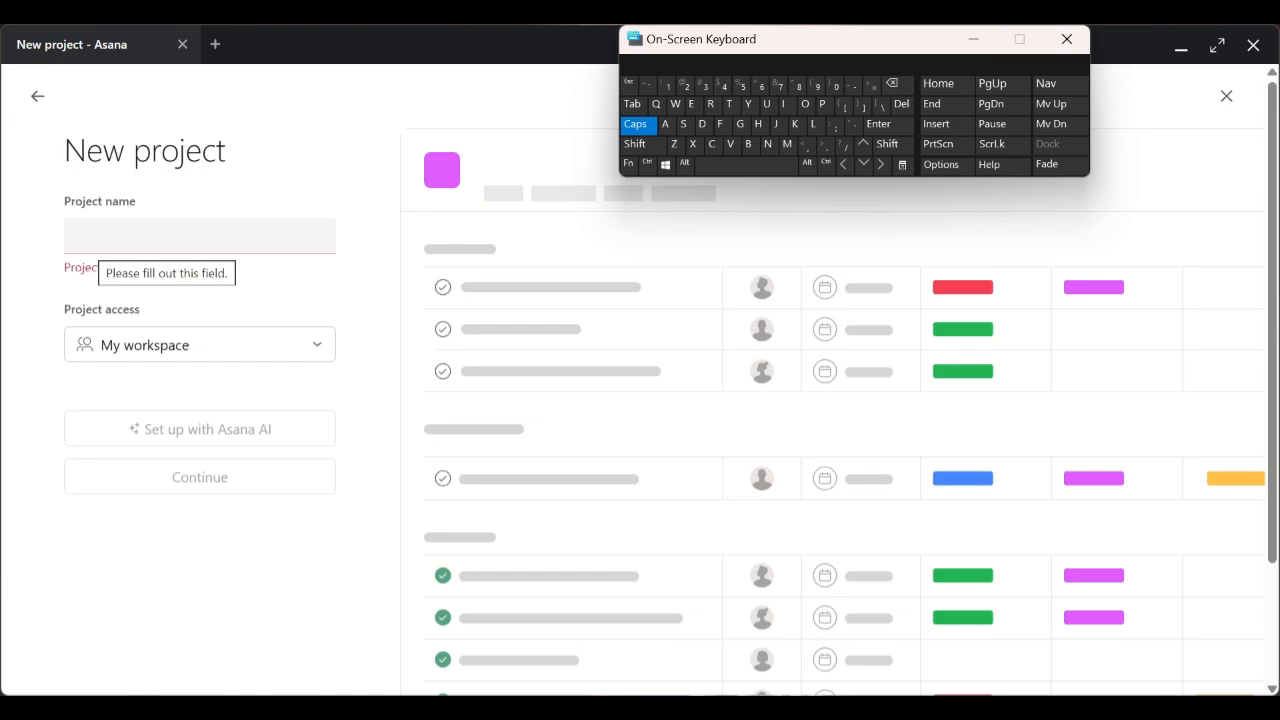
pyautogui.click(99, 240)
pyautogui.write('EY')
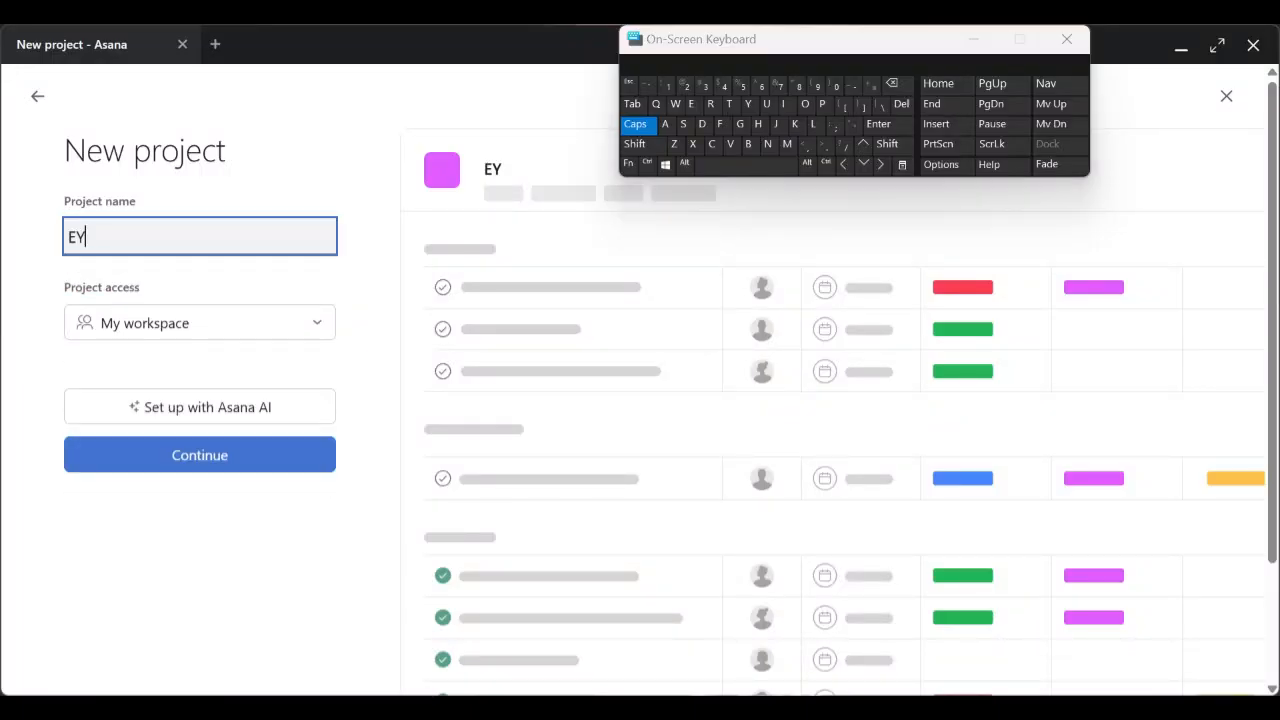
pyautogui.write('OTCH GLOBAL')
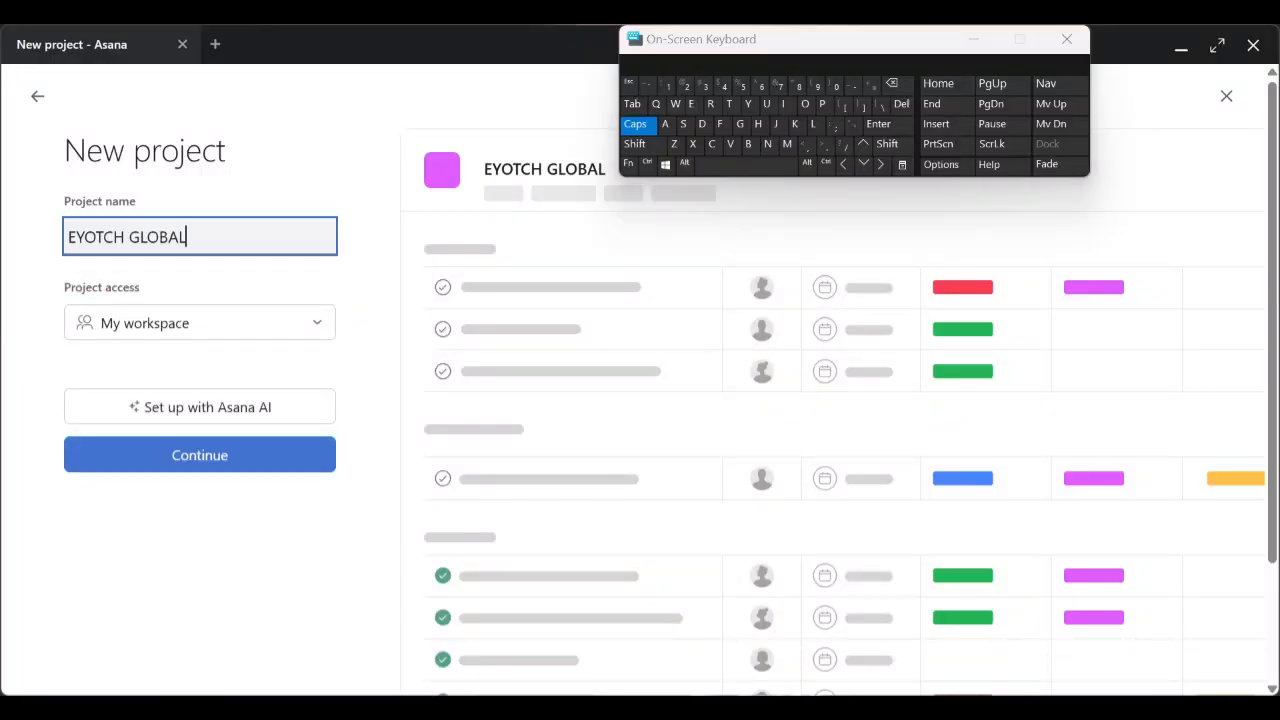
pyautogui.write(' PROJECT')
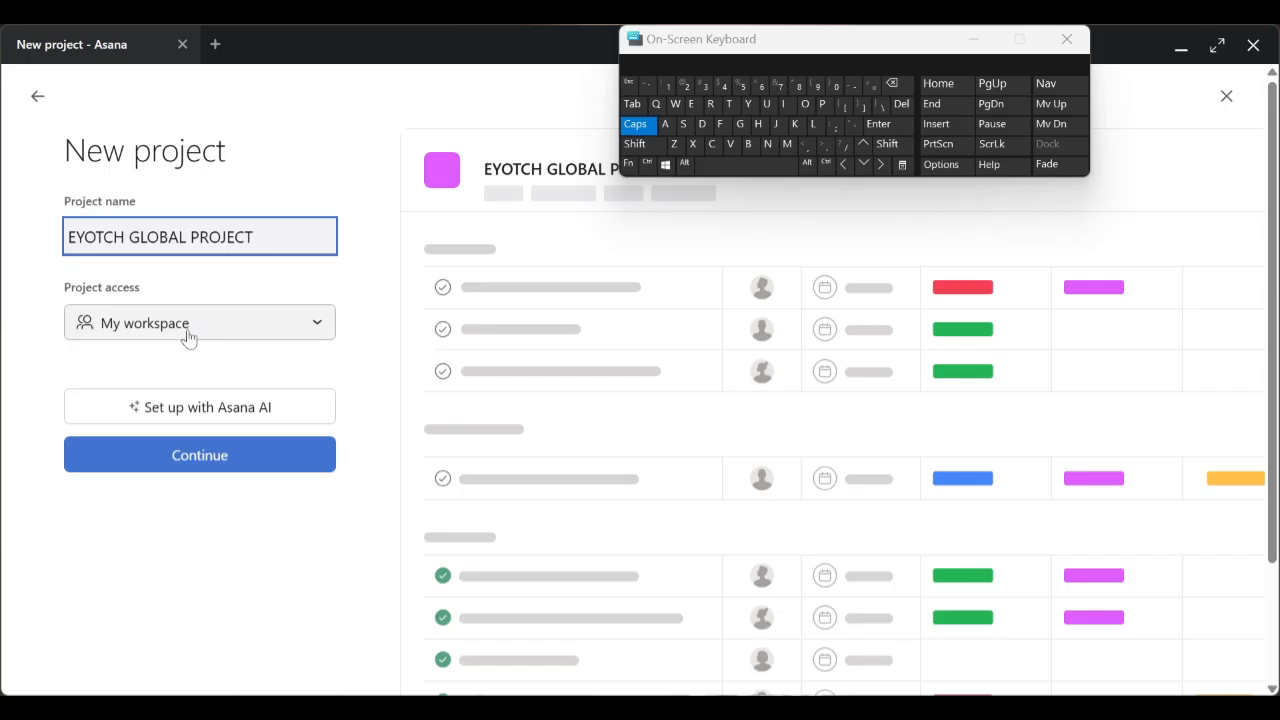
# Check the project access options, keep My workspace and continue to the choice of project views
pyautogui.click(309, 332)
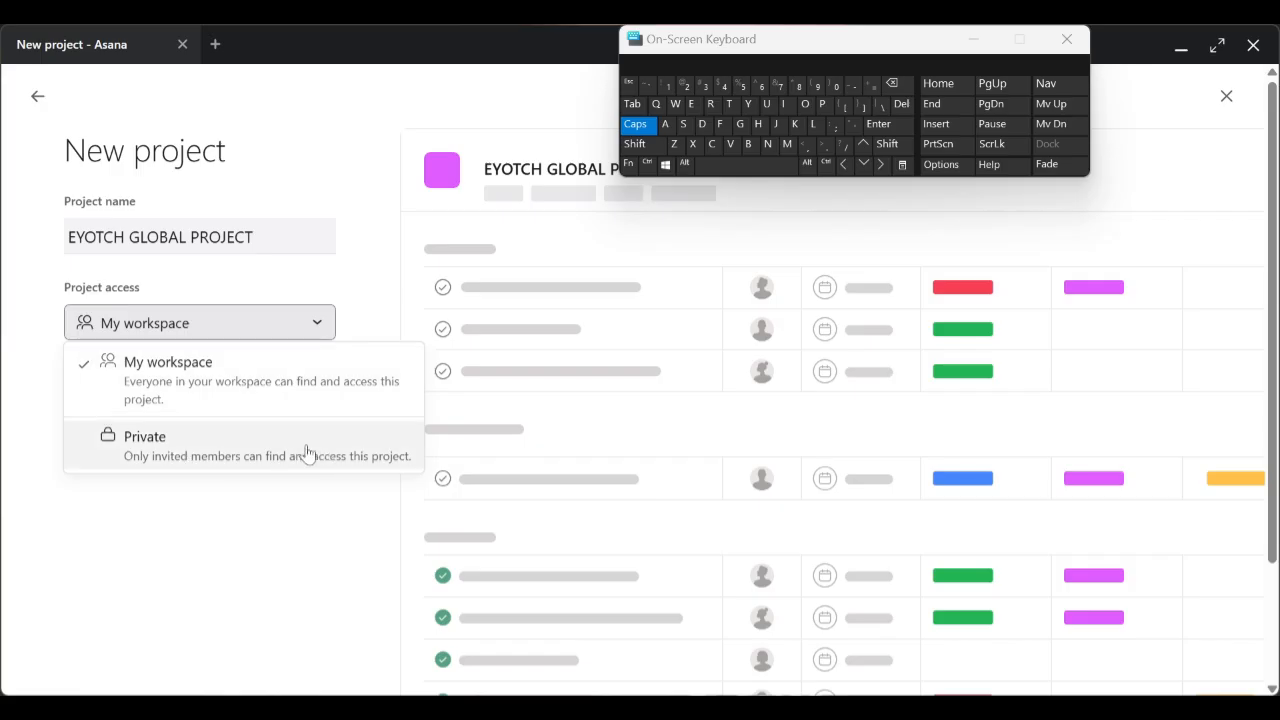
pyautogui.click(245, 526)
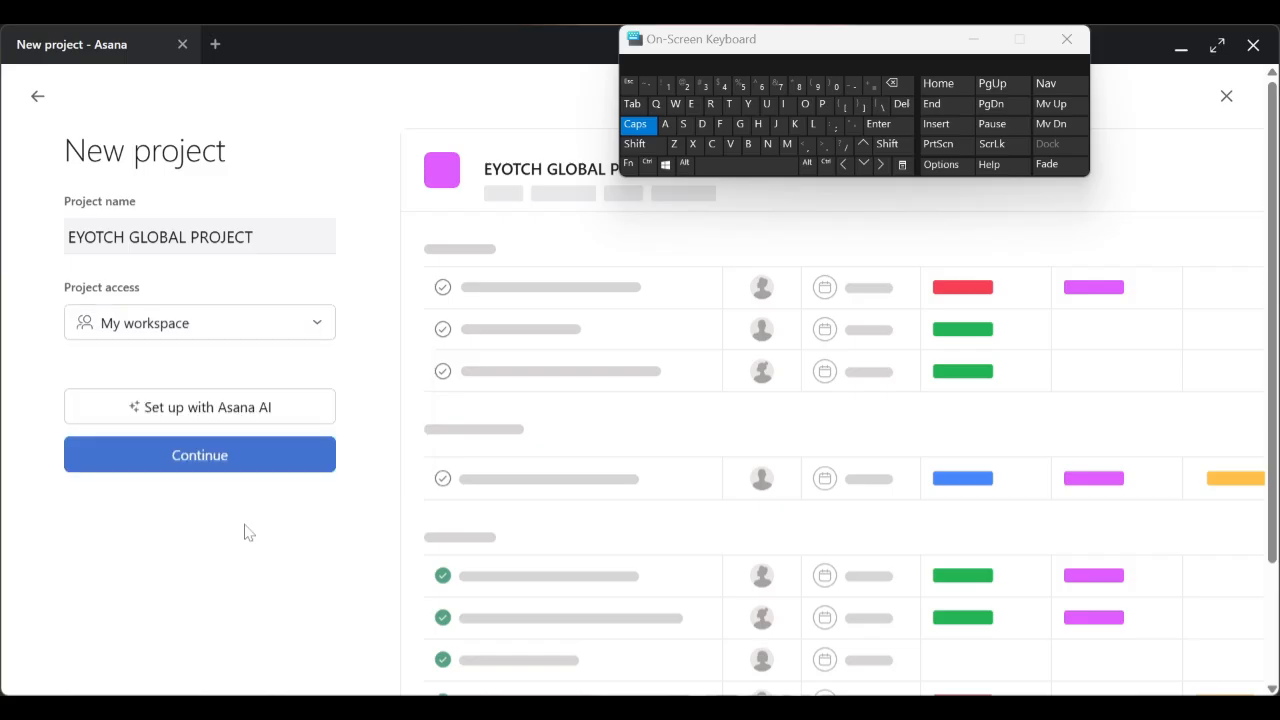
pyautogui.click(240, 466)
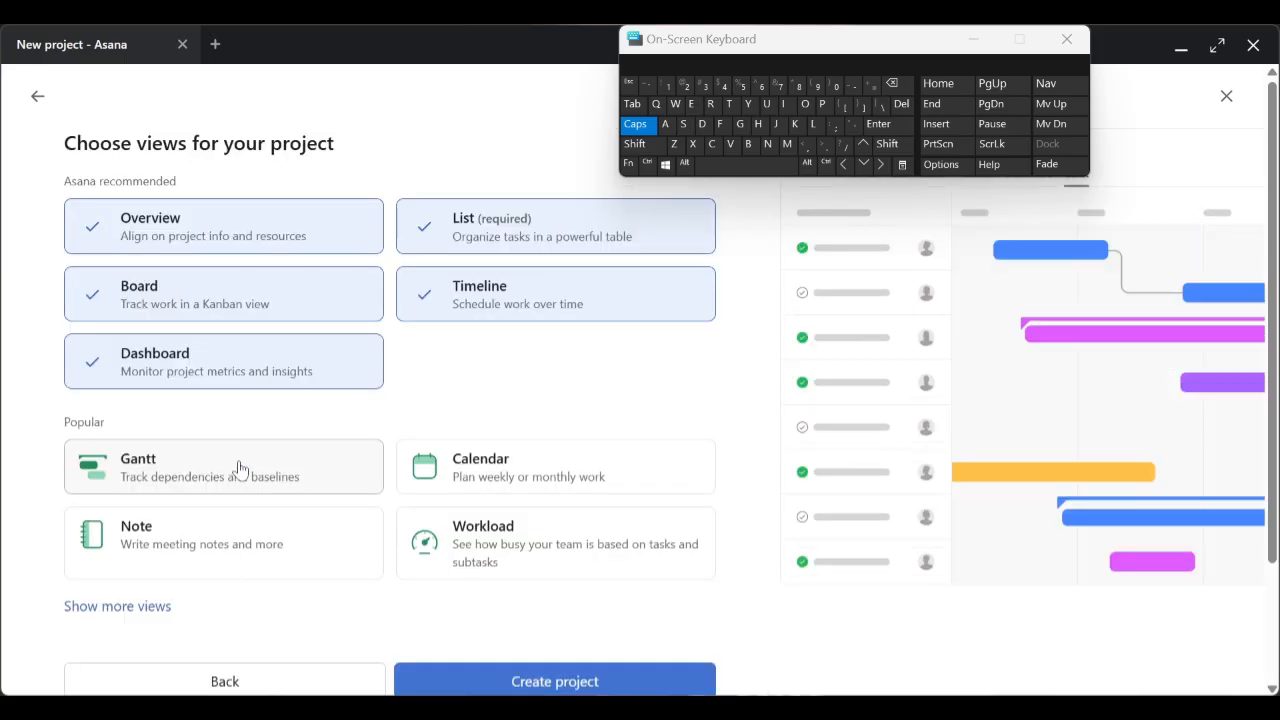
# Reveal the additional project views and add Gantt, Note, Calendar, Workload, Messages, Files and Workflow to the selection
pyautogui.scroll(-1, 240, 468)
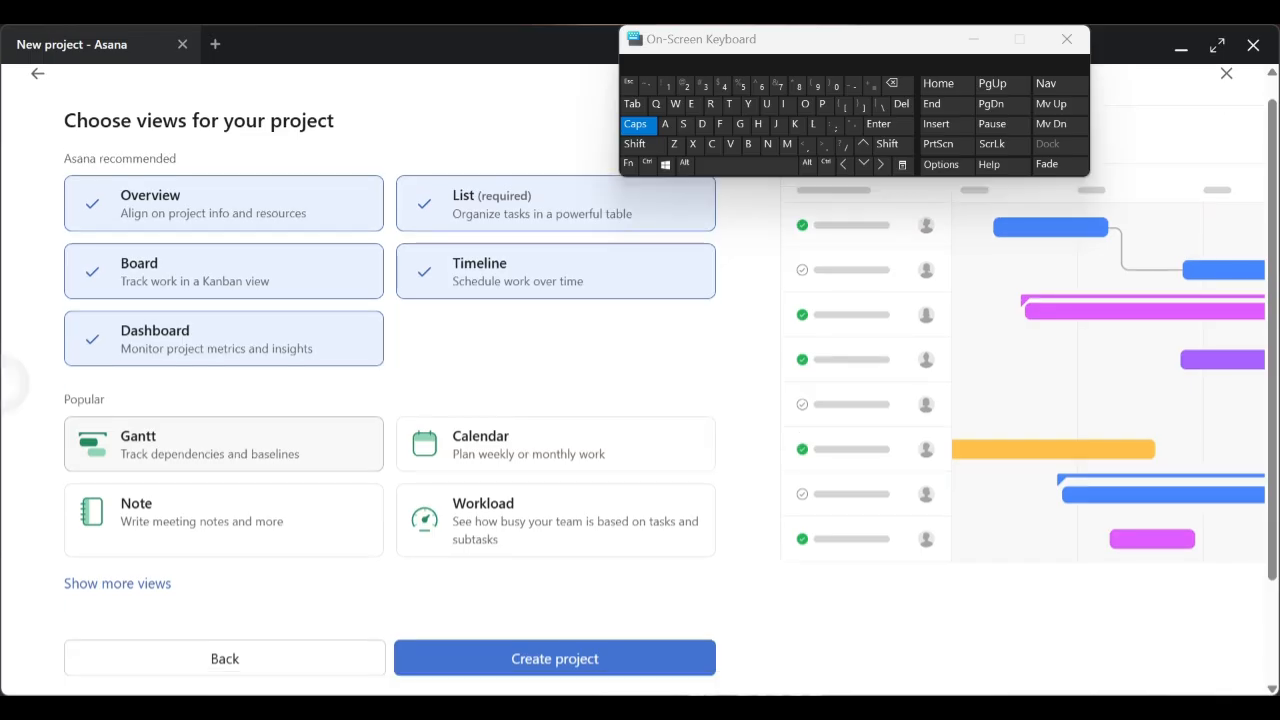
pyautogui.scroll(1, 640, 380)
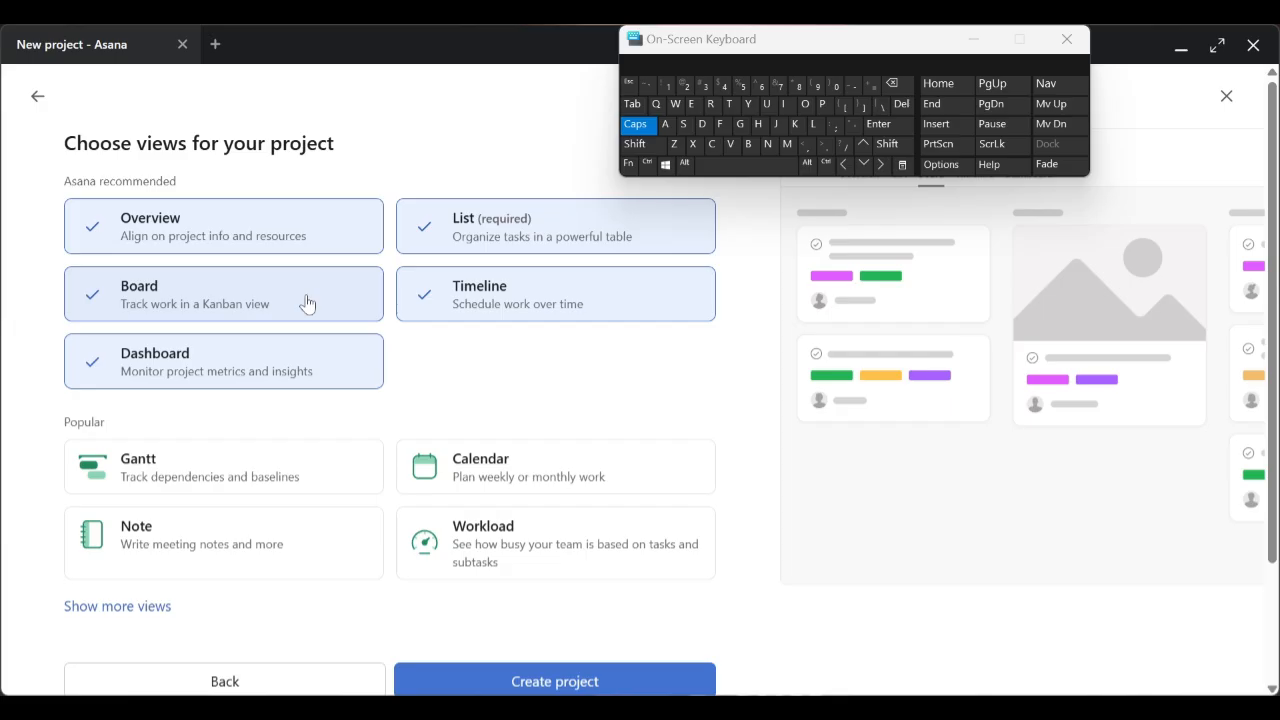
pyautogui.scroll(-1, 307, 303)
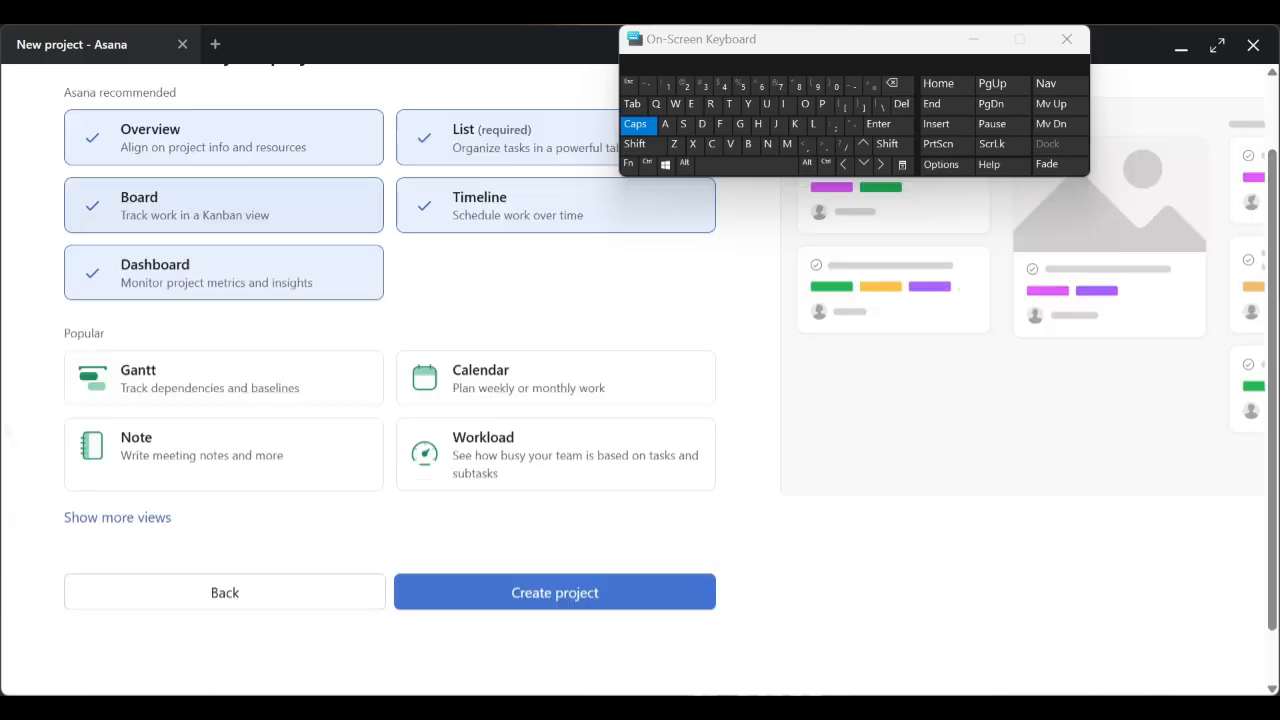
pyautogui.scroll(-1, 292, 285)
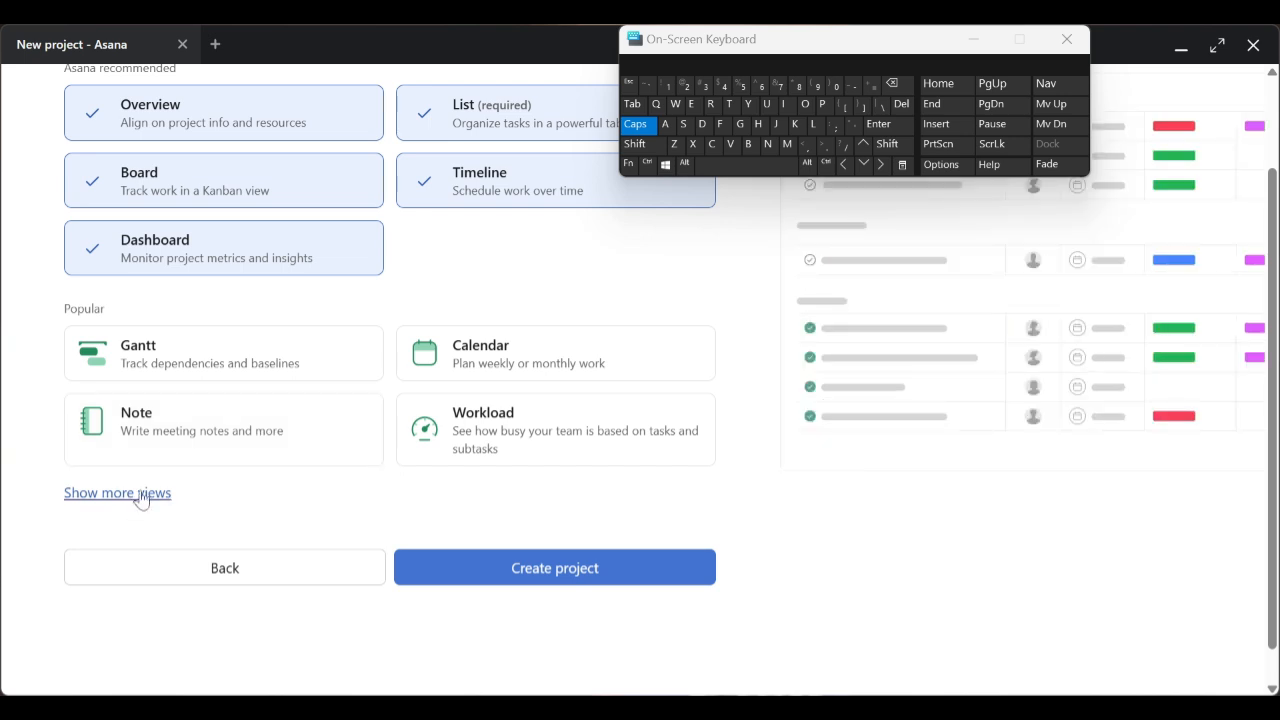
pyautogui.click(141, 493)
pyautogui.scroll(-2, 141, 491)
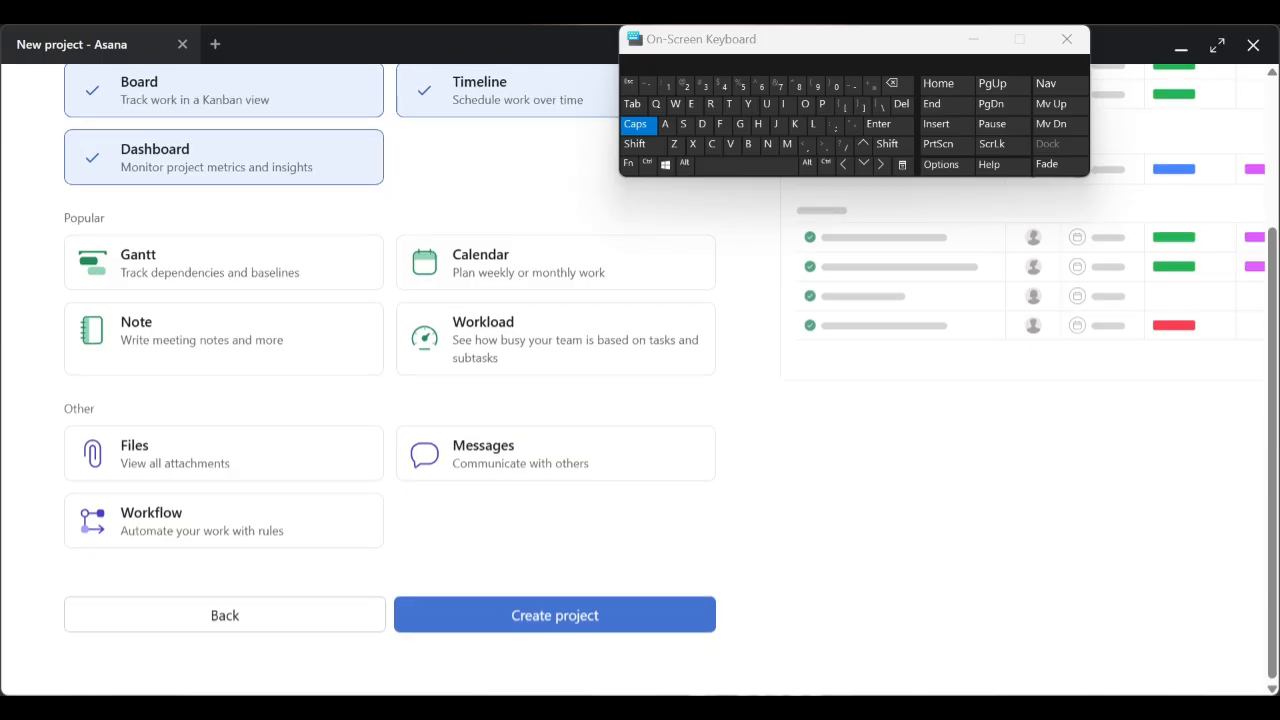
pyautogui.click(195, 268)
pyautogui.click(203, 333)
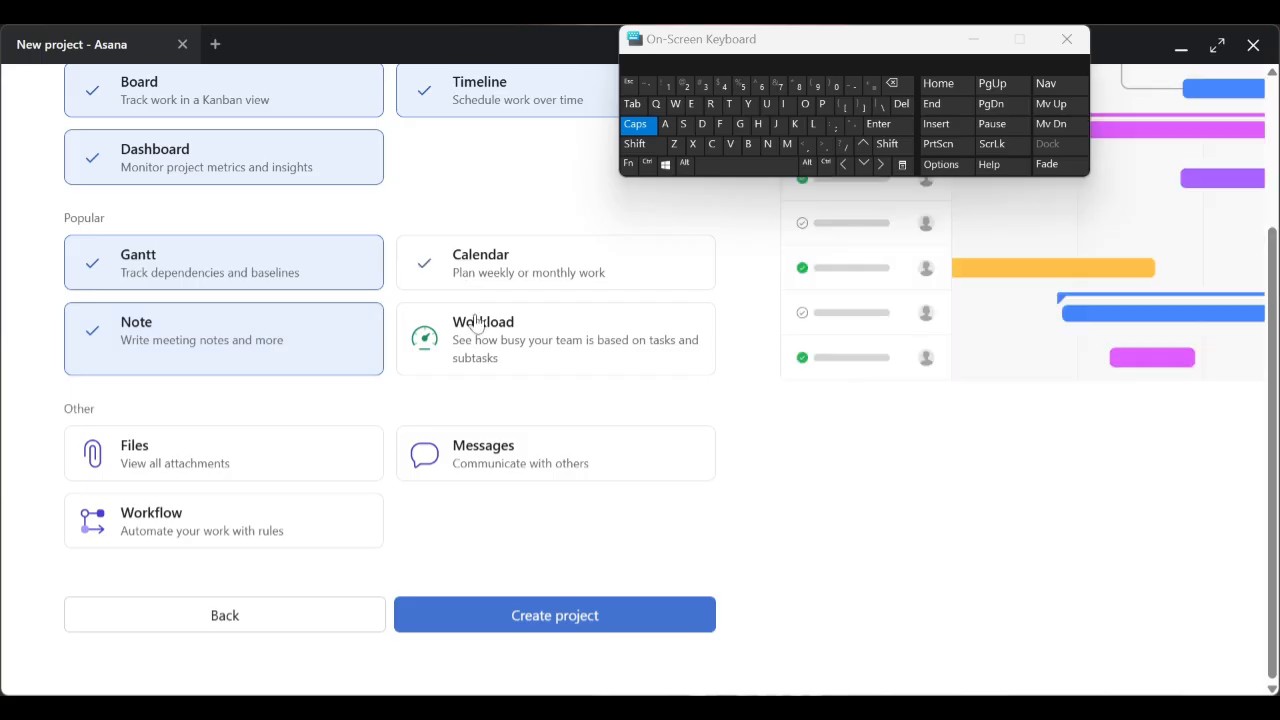
pyautogui.click(460, 284)
pyautogui.click(478, 345)
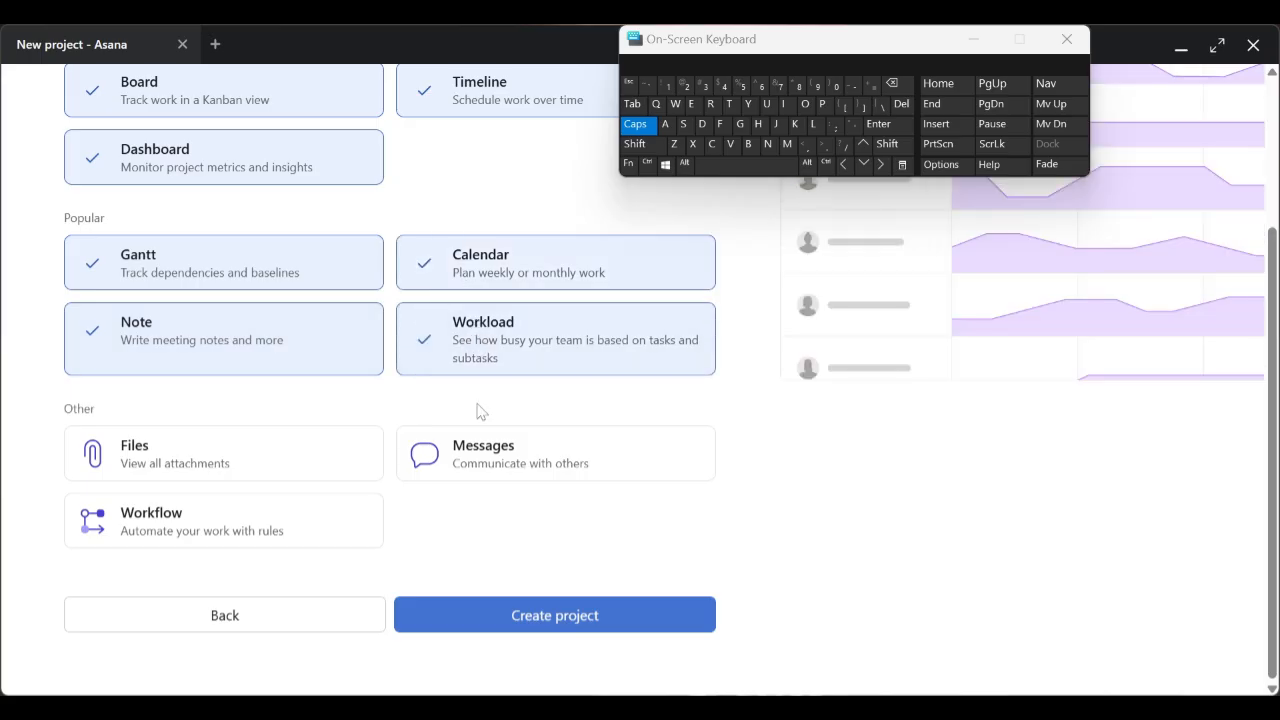
pyautogui.click(464, 464)
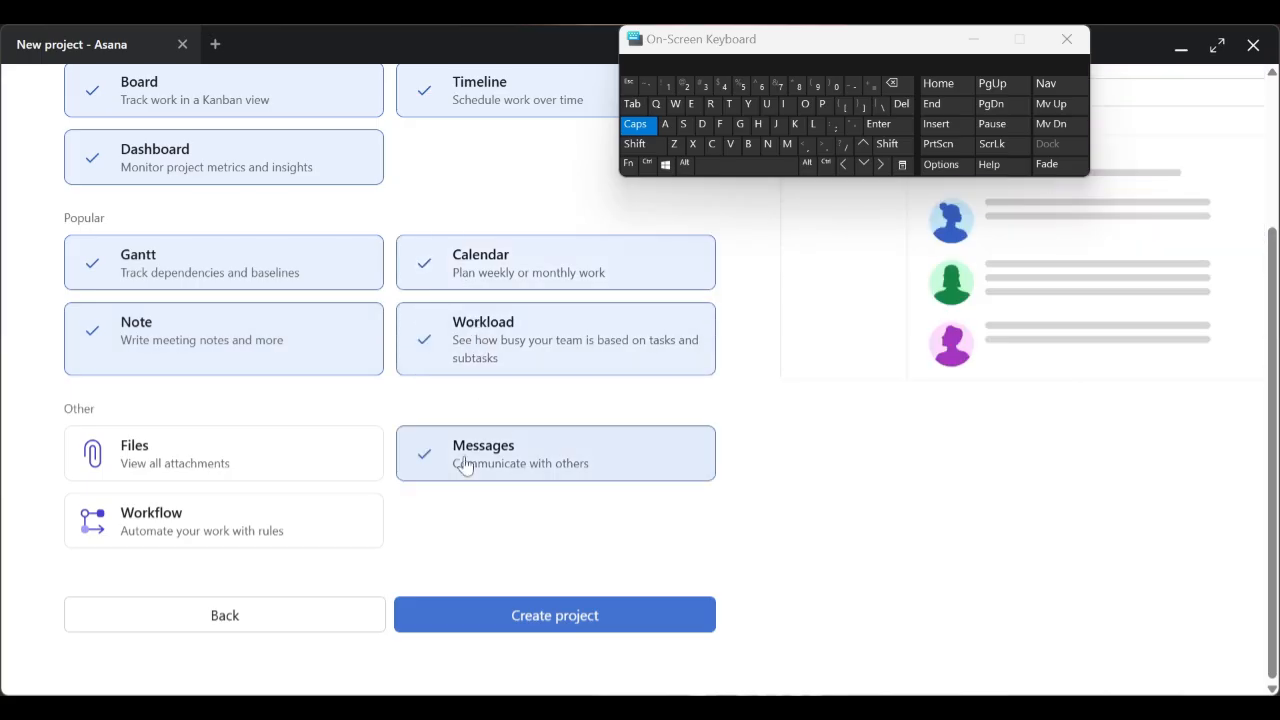
pyautogui.click(156, 445)
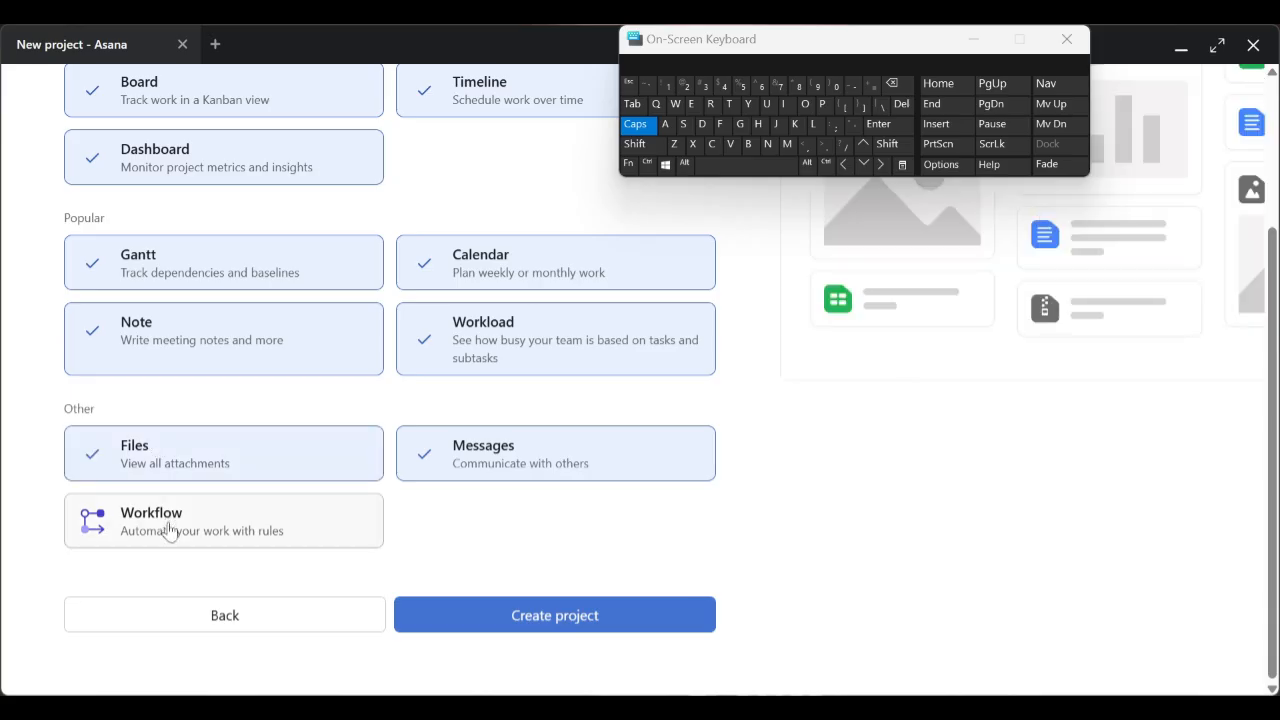
pyautogui.click(166, 530)
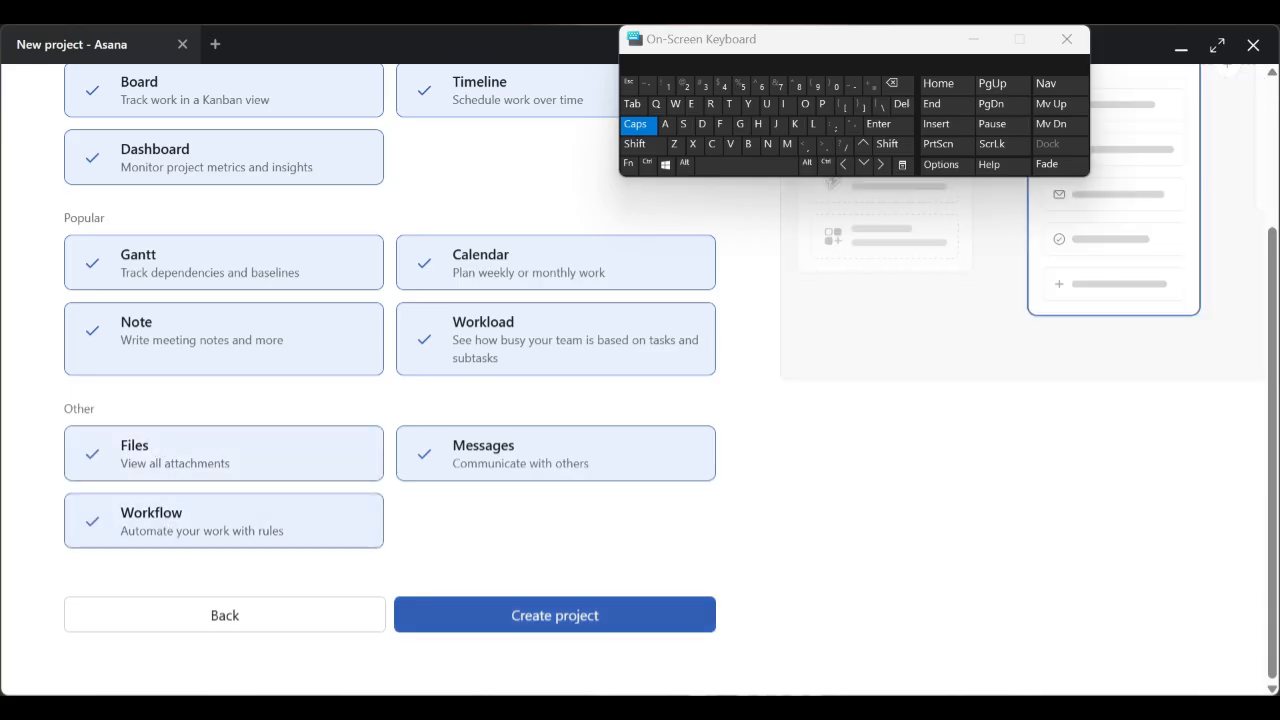
# Close the on-screen keyboard, create the project with the selected views and step through the introductory tour to its end
pyautogui.scroll(1, 671, 372)
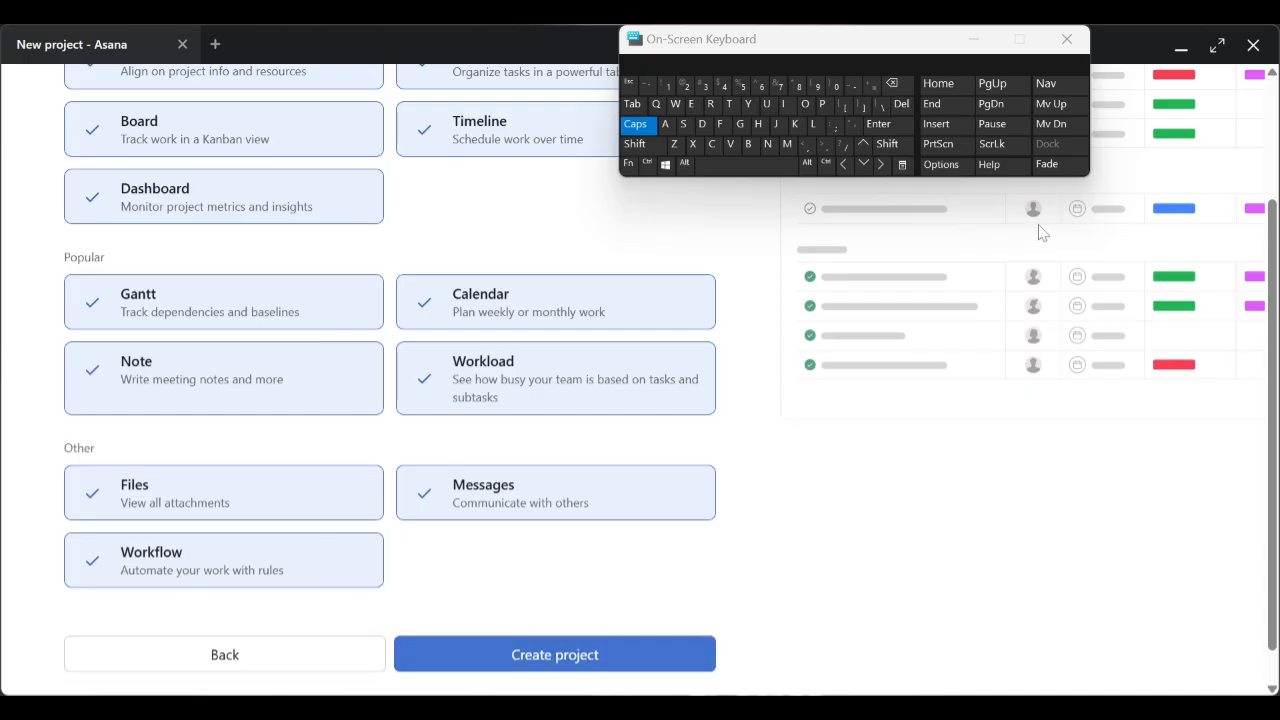
pyautogui.click(980, 44)
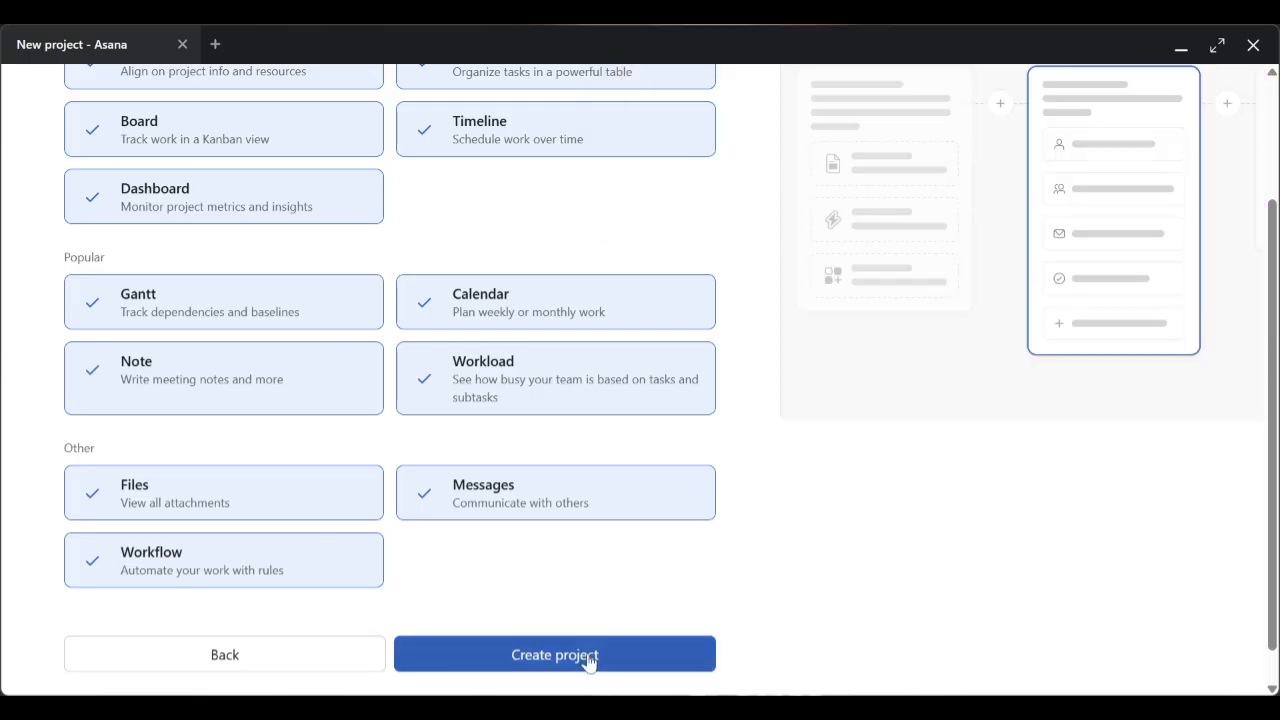
pyautogui.click(590, 658)
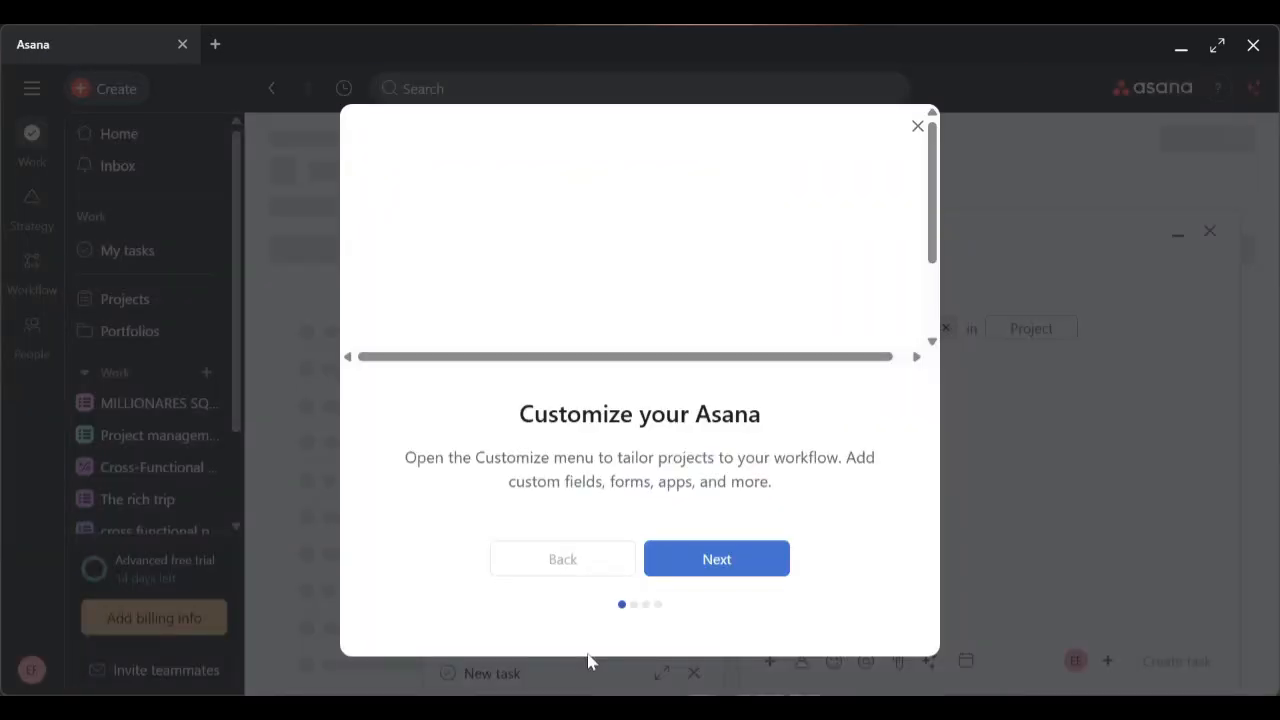
pyautogui.click(749, 562)
pyautogui.click(749, 562)
pyautogui.click(749, 562)
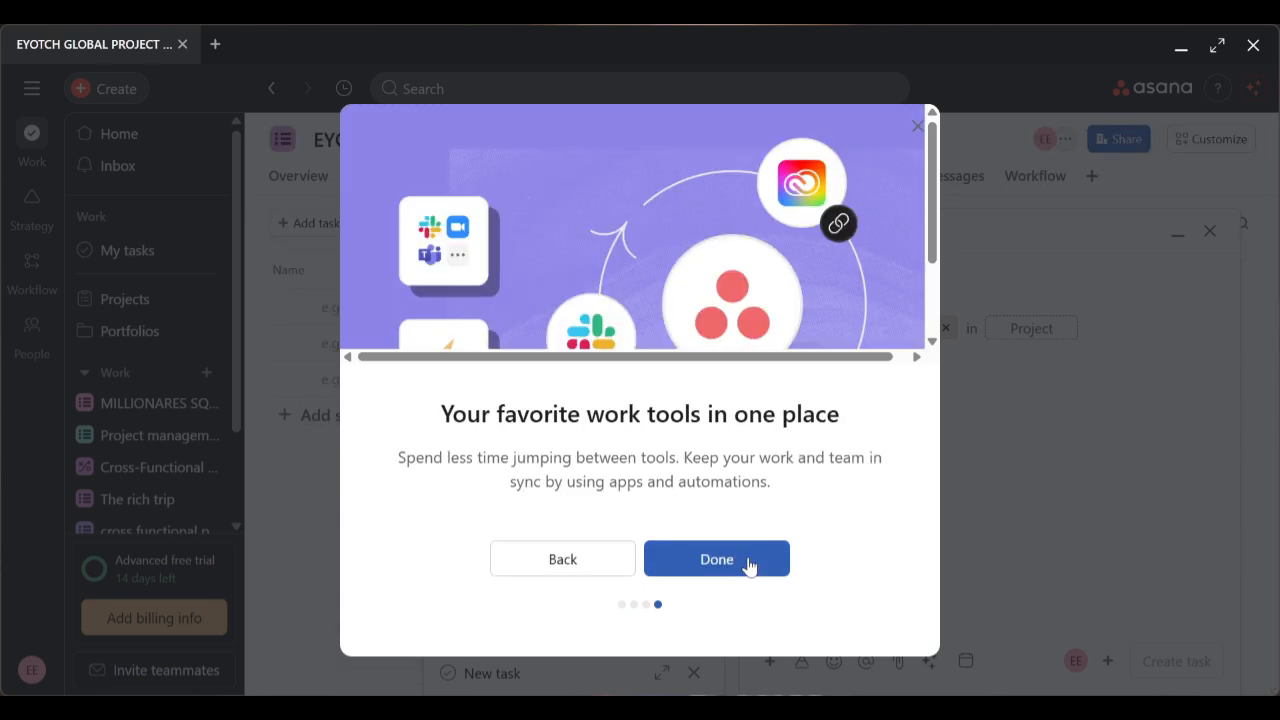
pyautogui.click(749, 562)
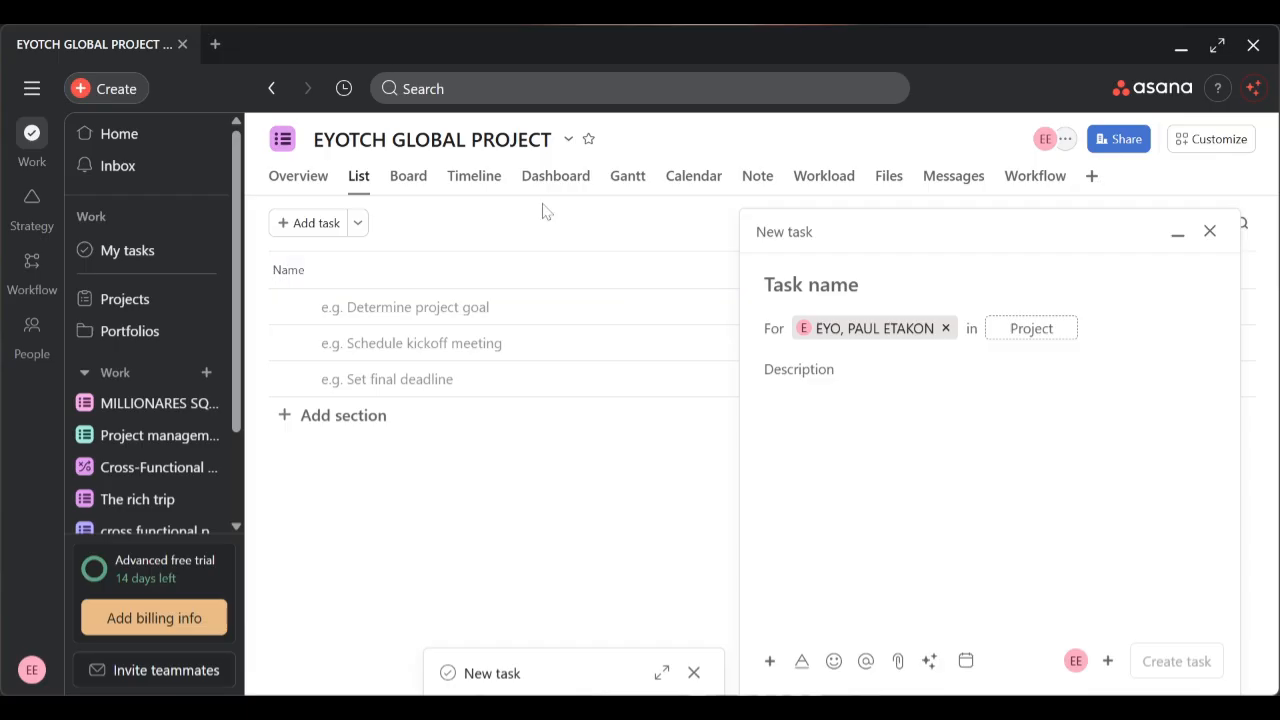
# Add a task named INTRODUCTION TO VA to the project's list
pyautogui.click(316, 225)
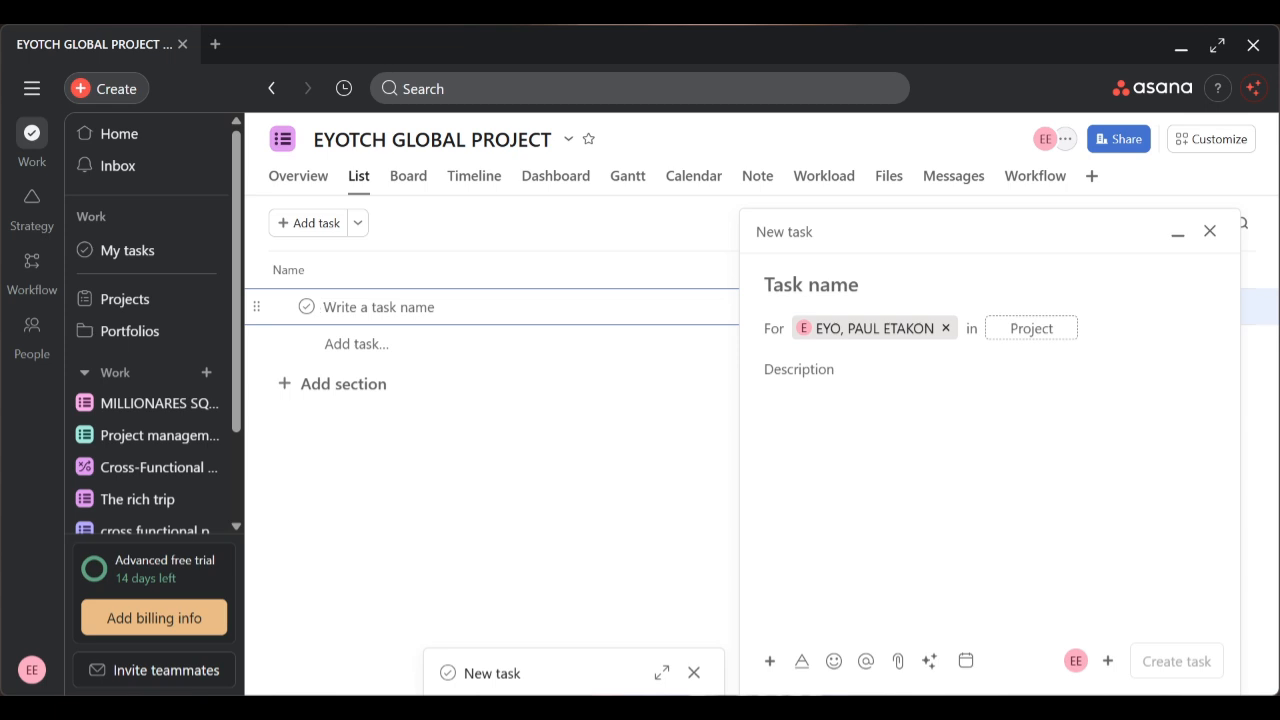
pyautogui.write('INTRODUCTION T')
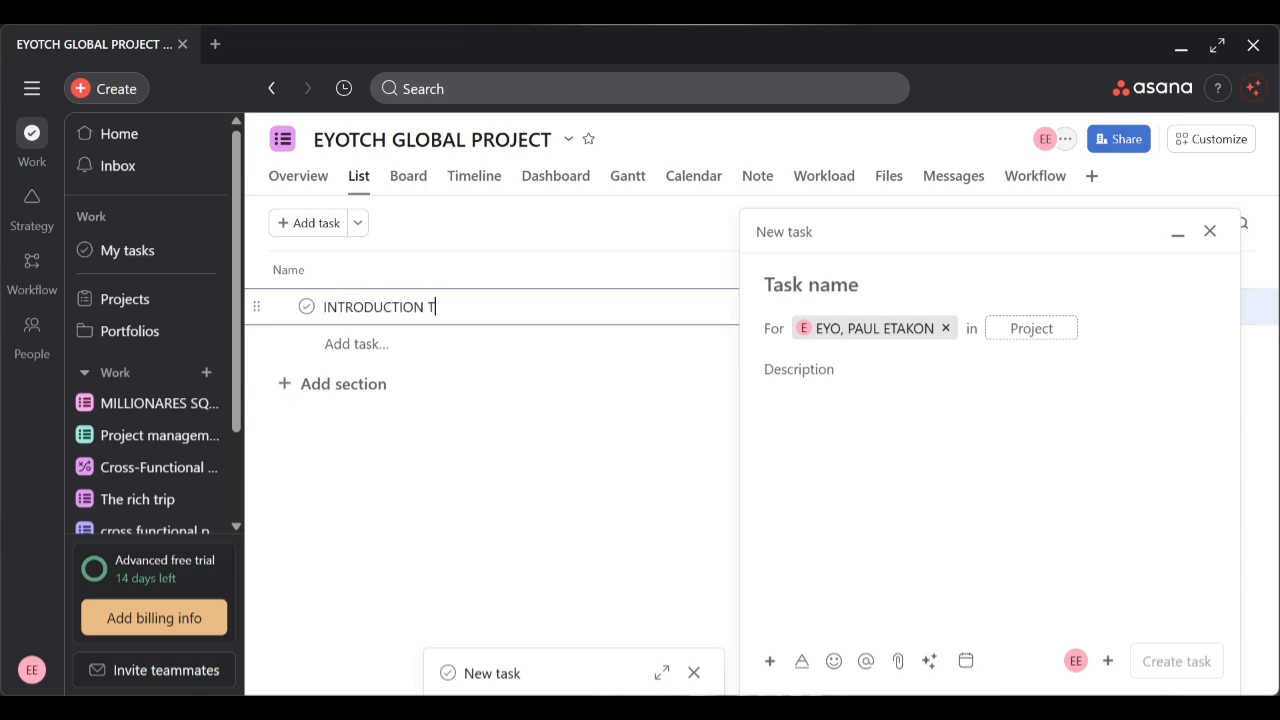
pyautogui.write('O VIRTU')
pyautogui.press('BackSpace')
pyautogui.press('BackSpace')
pyautogui.press('BackSpace')
pyautogui.press('BackSpace')
pyautogui.press('BackSpace')
pyautogui.write('VA')
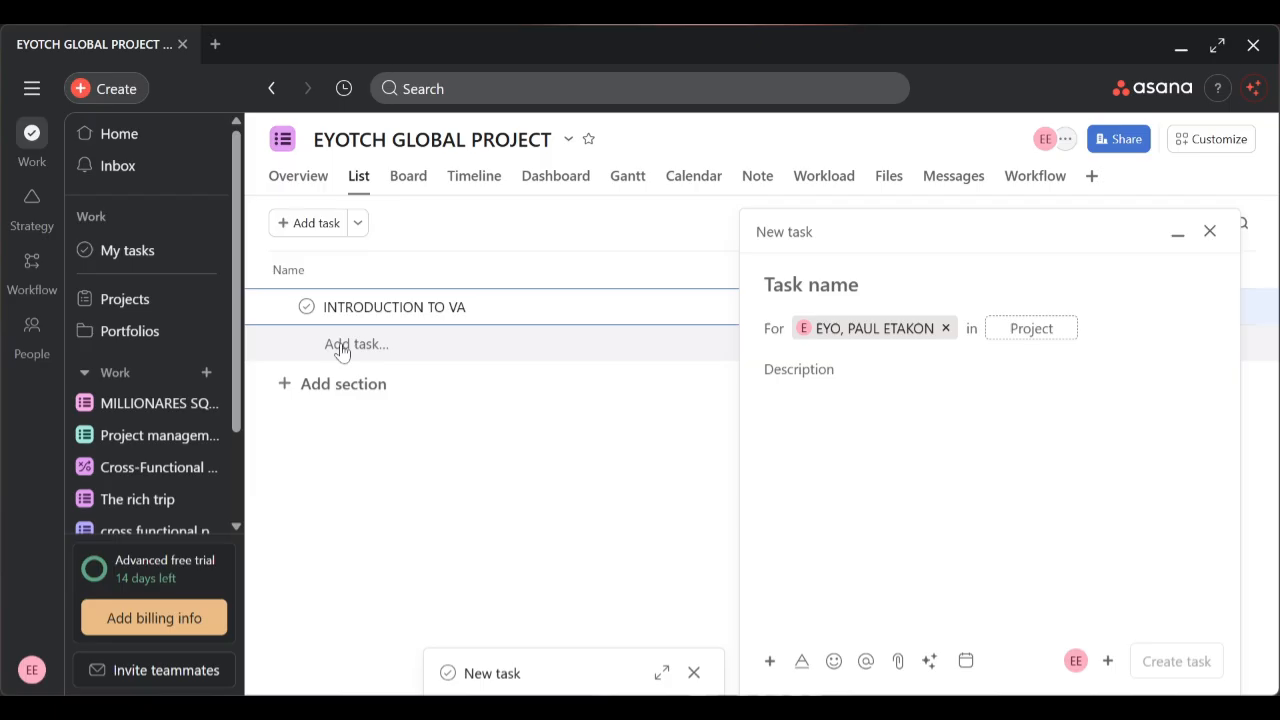
pyautogui.press('Return')
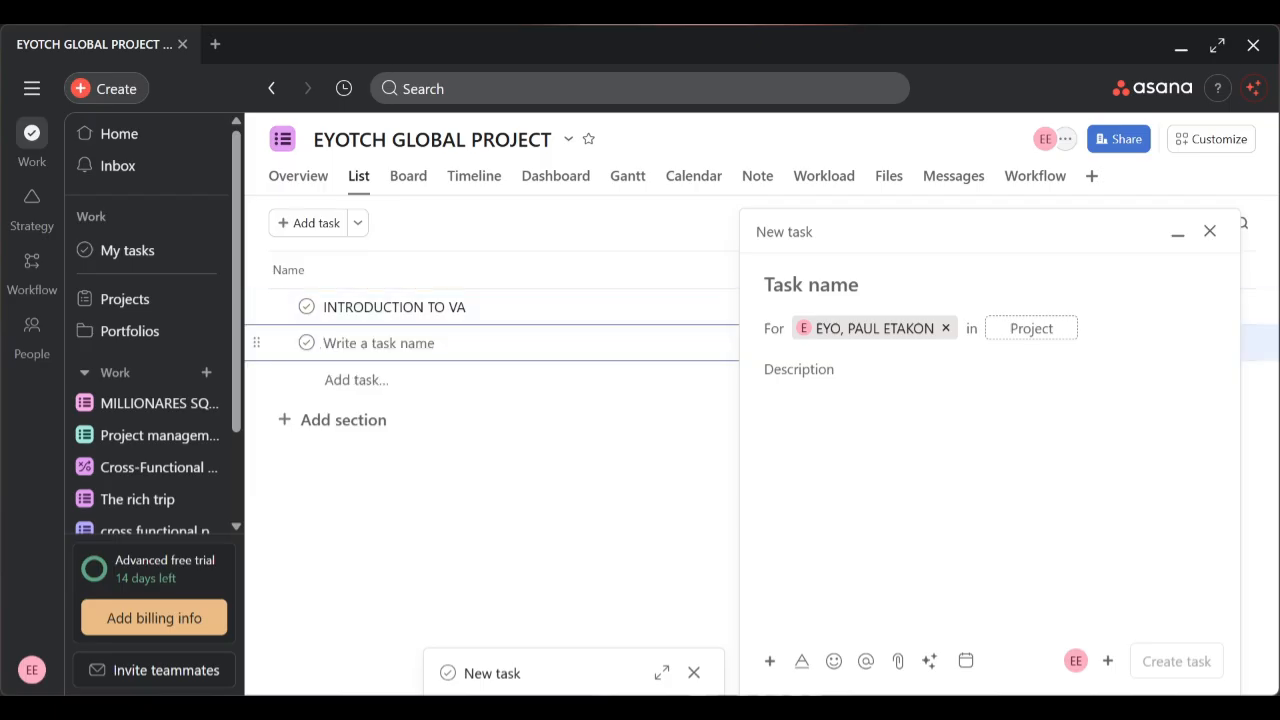
# Add a section below the INTRODUCTION TO VA task and name it GOOGLE WORK SPACE FOR A VA
pyautogui.hotkey('Tab', 'n')
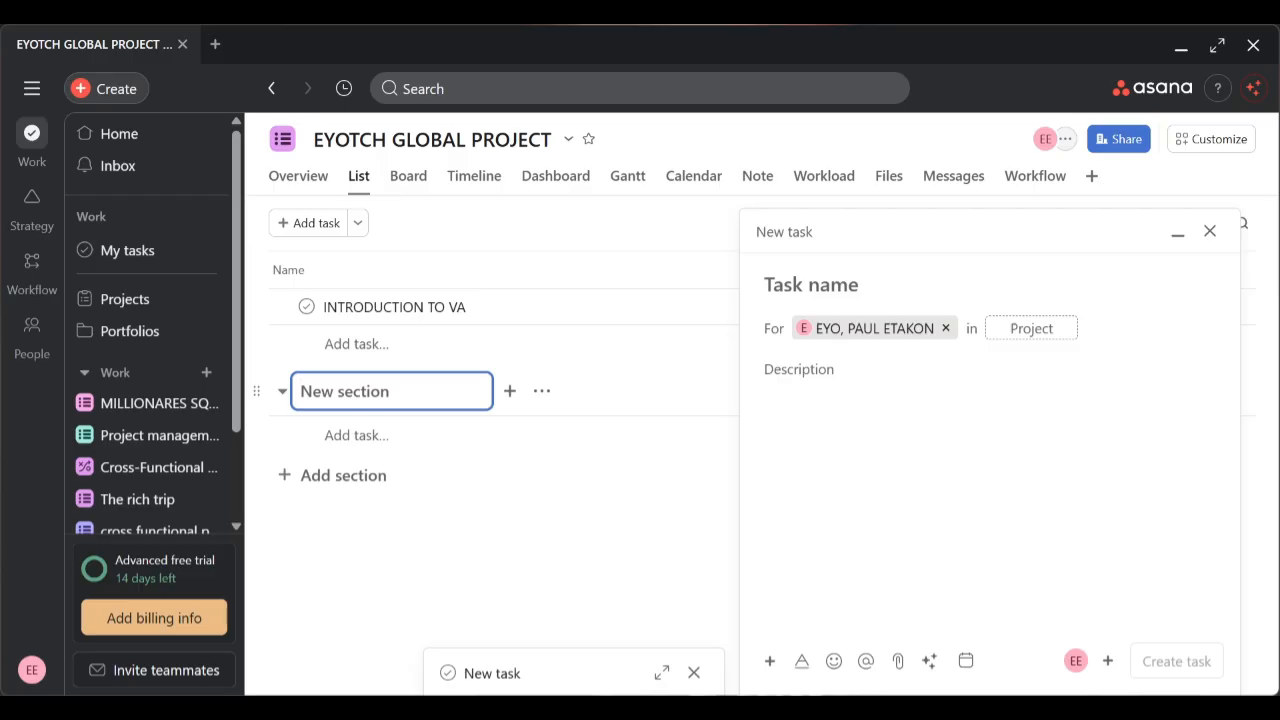
pyautogui.write('GOOGLE')
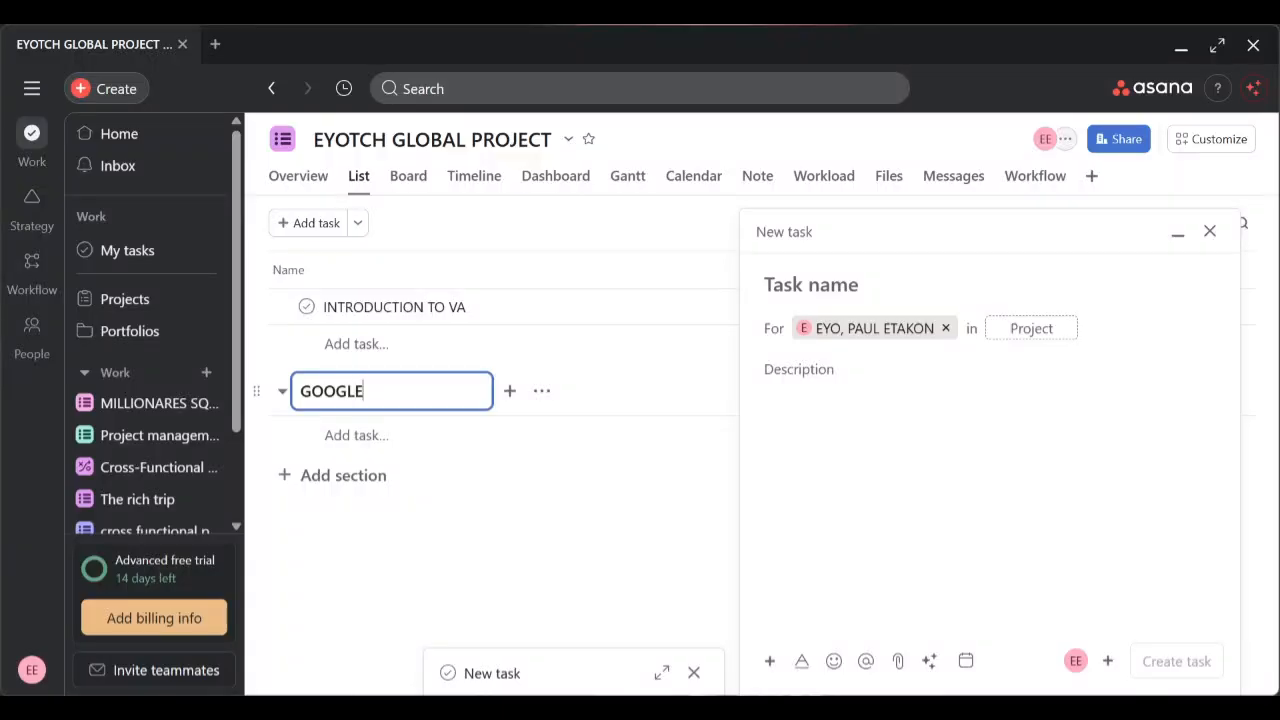
pyautogui.press('Return')
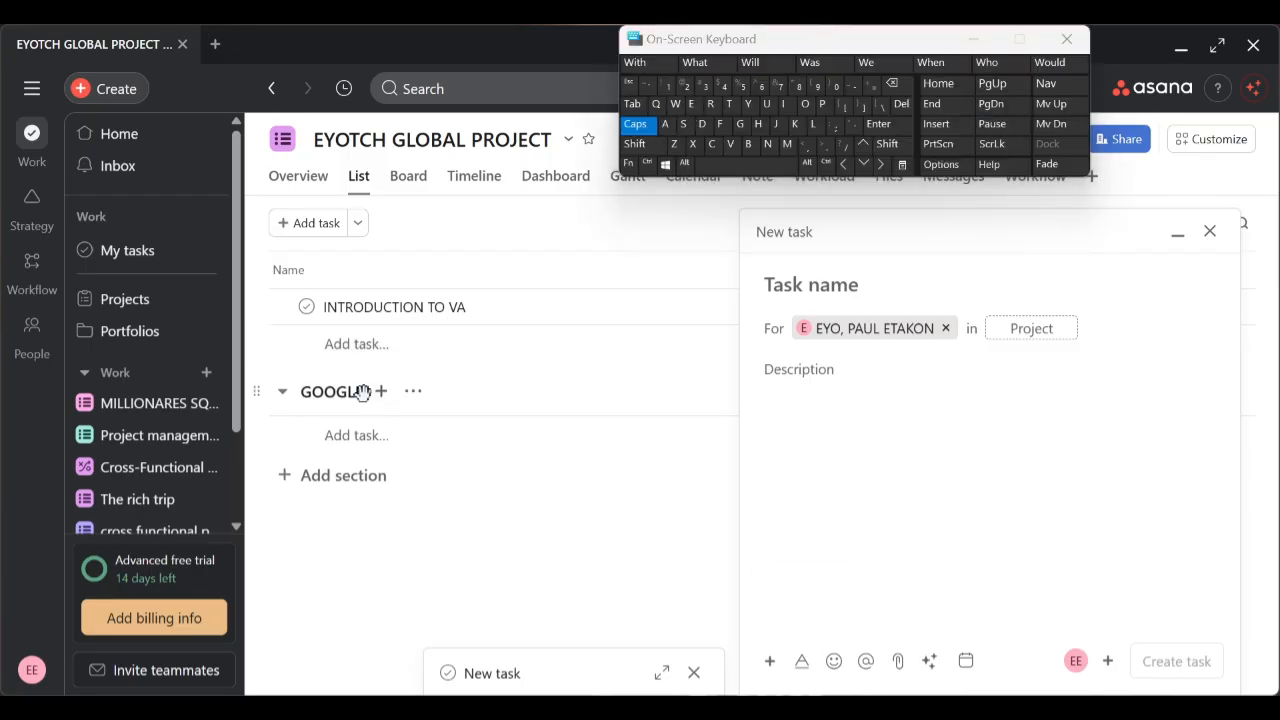
pyautogui.click(410, 391)
pyautogui.click(500, 299)
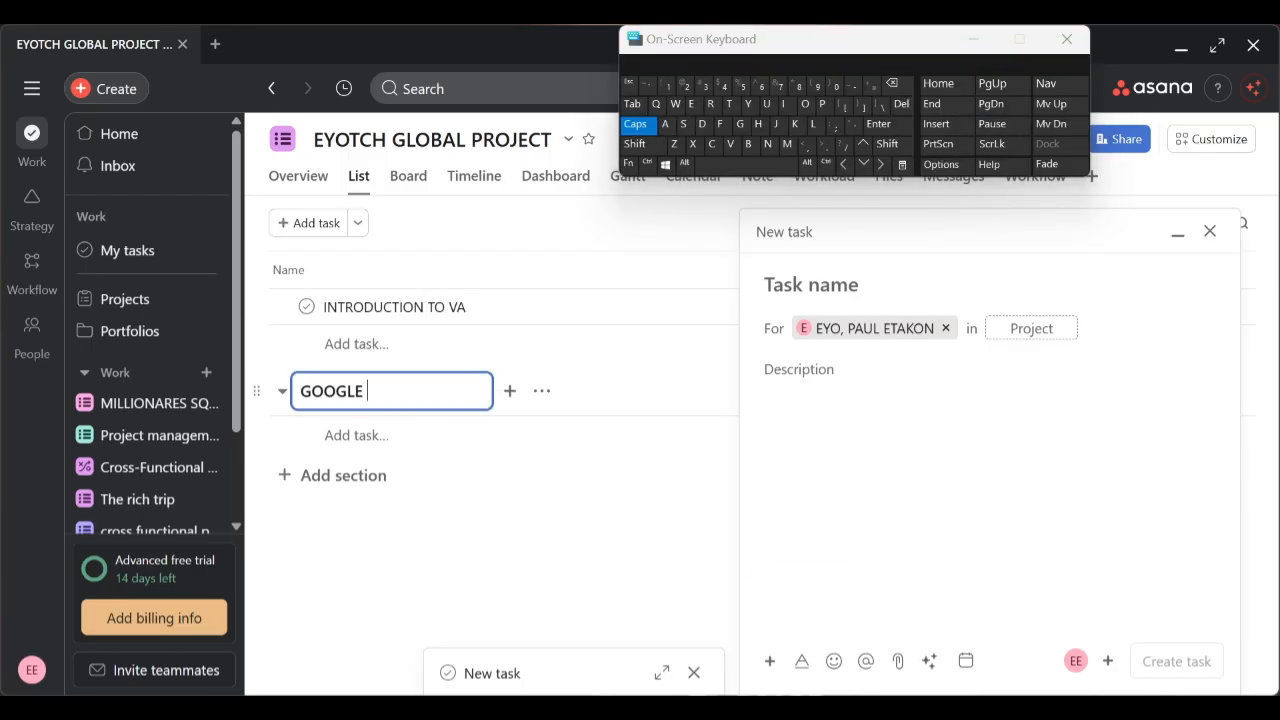
pyautogui.write('WORK ')
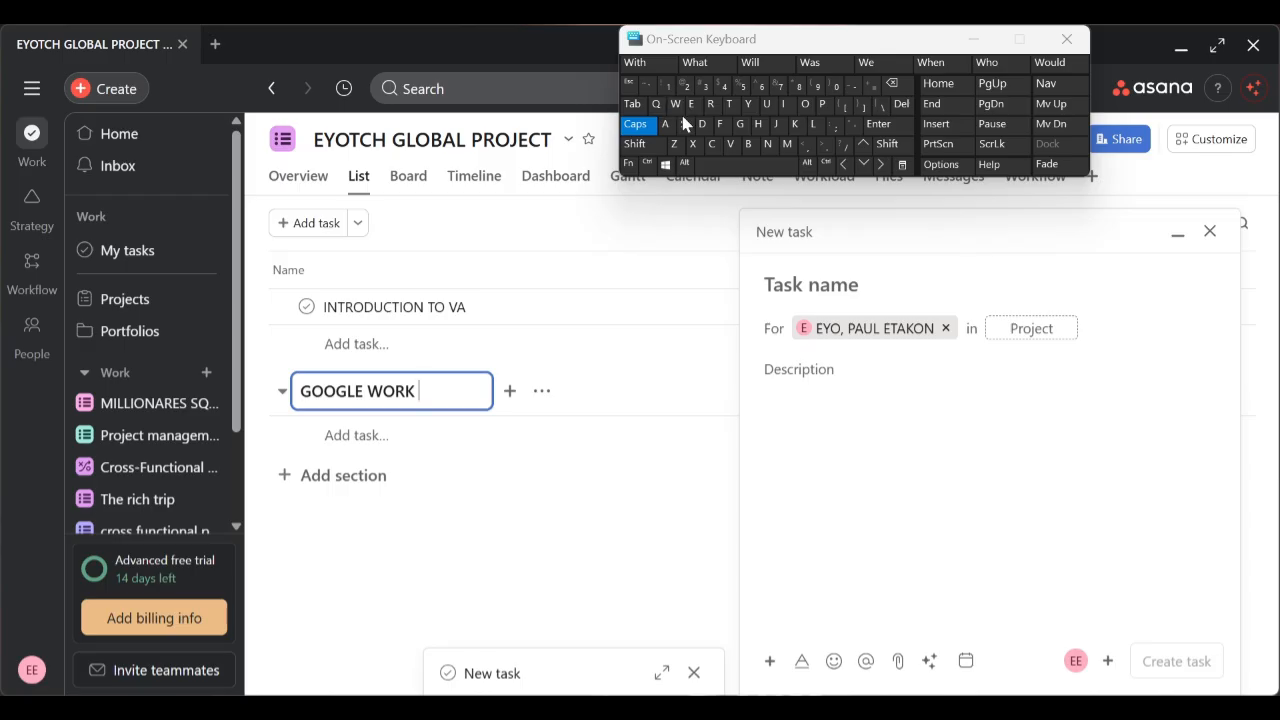
pyautogui.write('SPACE FOR A VA')
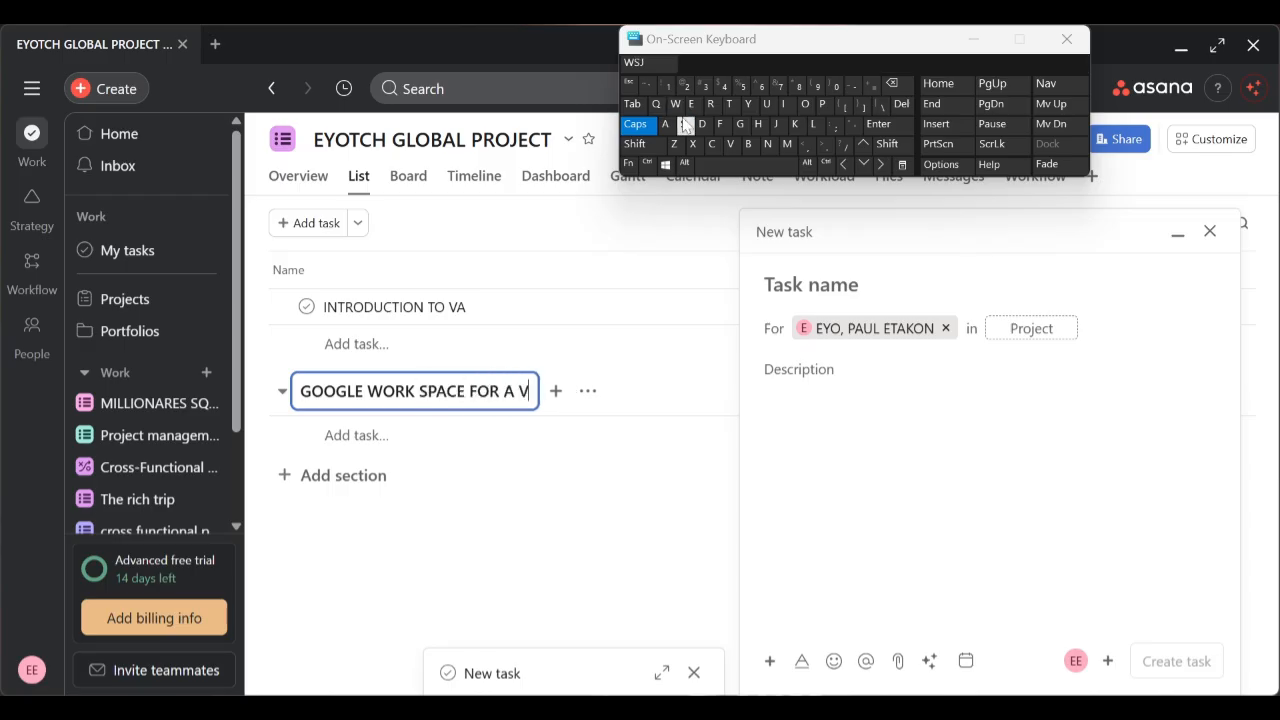
# Add another section without a name and delete the GOOGLE WORK SPACE FOR A VA section
pyautogui.click(397, 477)
pyautogui.click(589, 391)
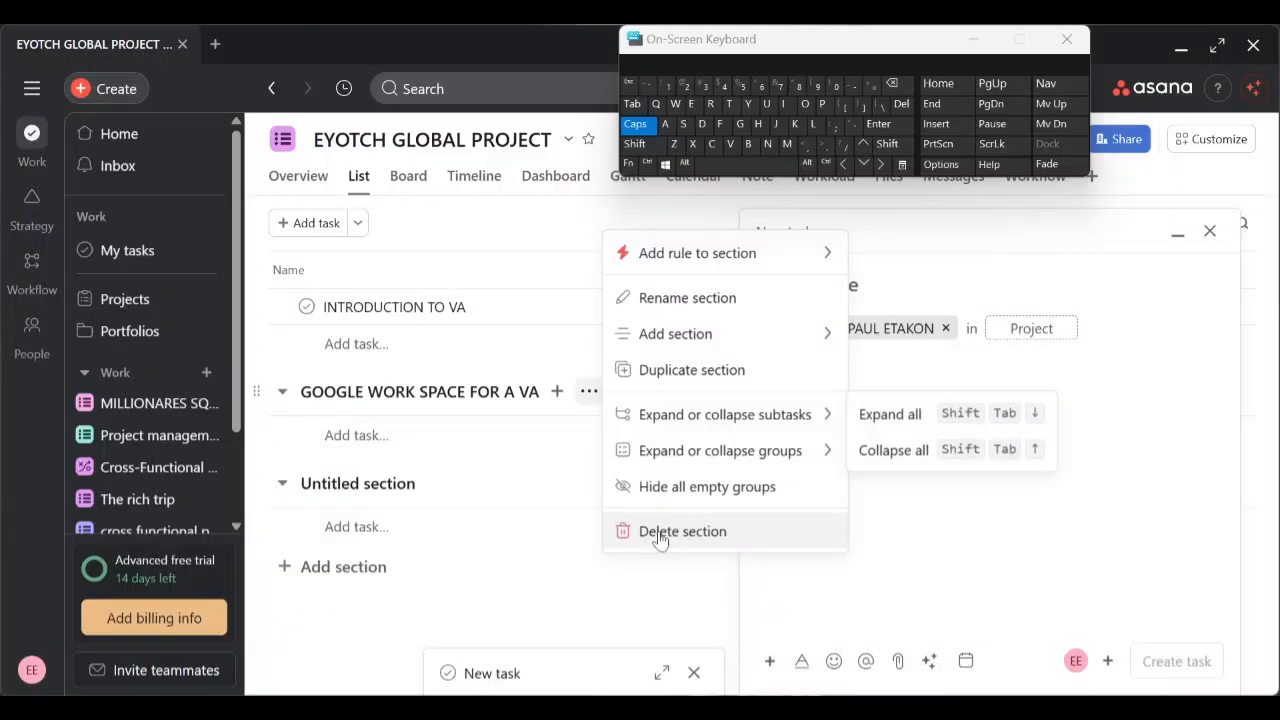
pyautogui.click(630, 533)
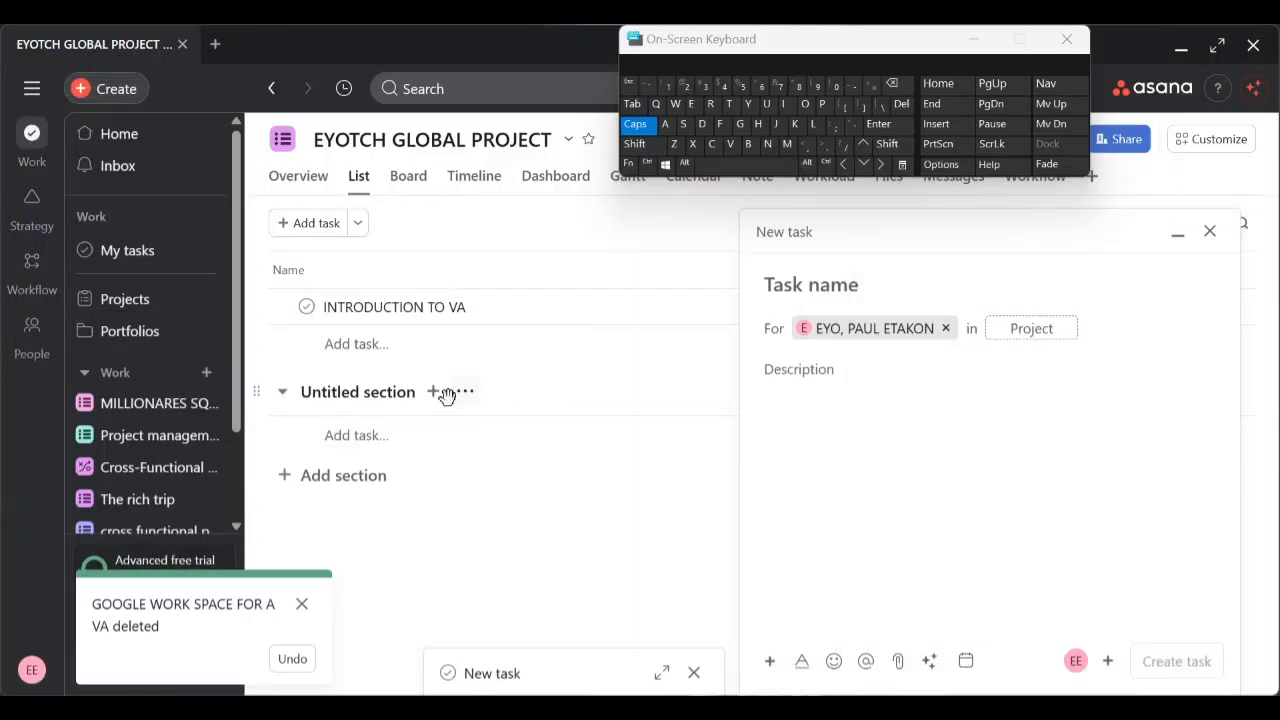
# Add a task named GOOGLE WORKSAPCE FOR A VA directly below the INTRODUCTION TO VA task
pyautogui.click(342, 348)
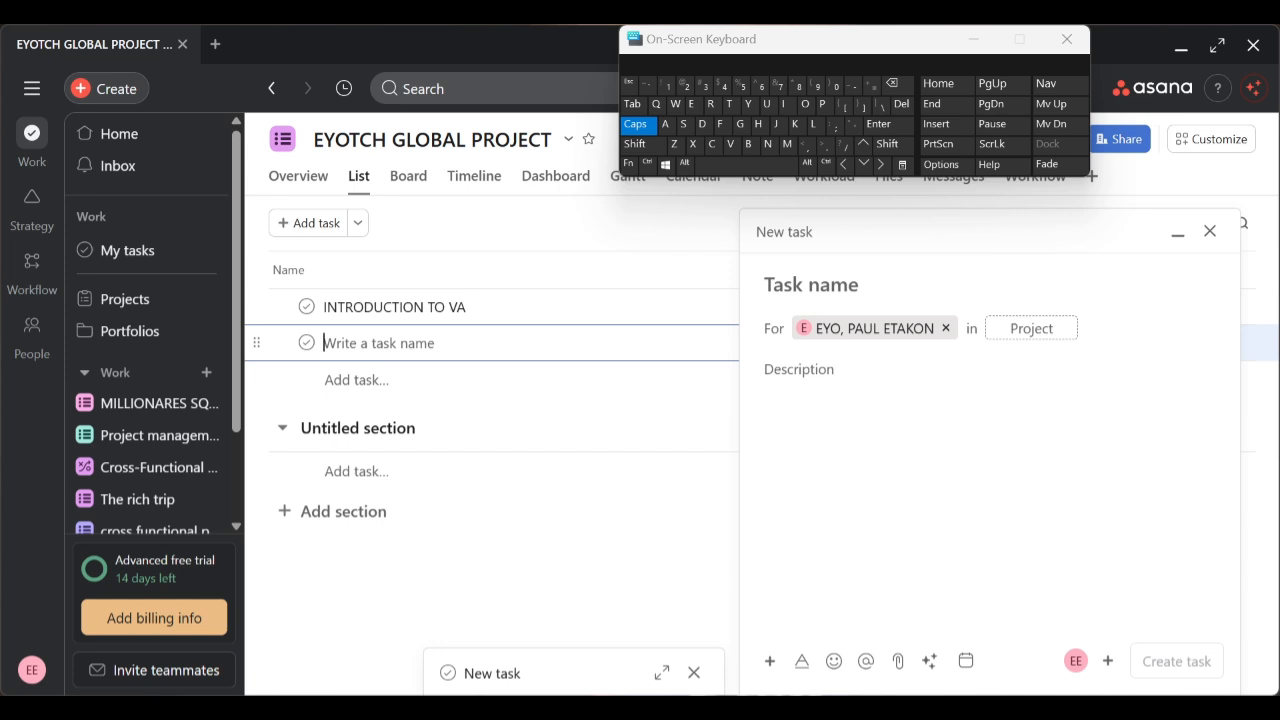
pyautogui.write('GOOGLE')
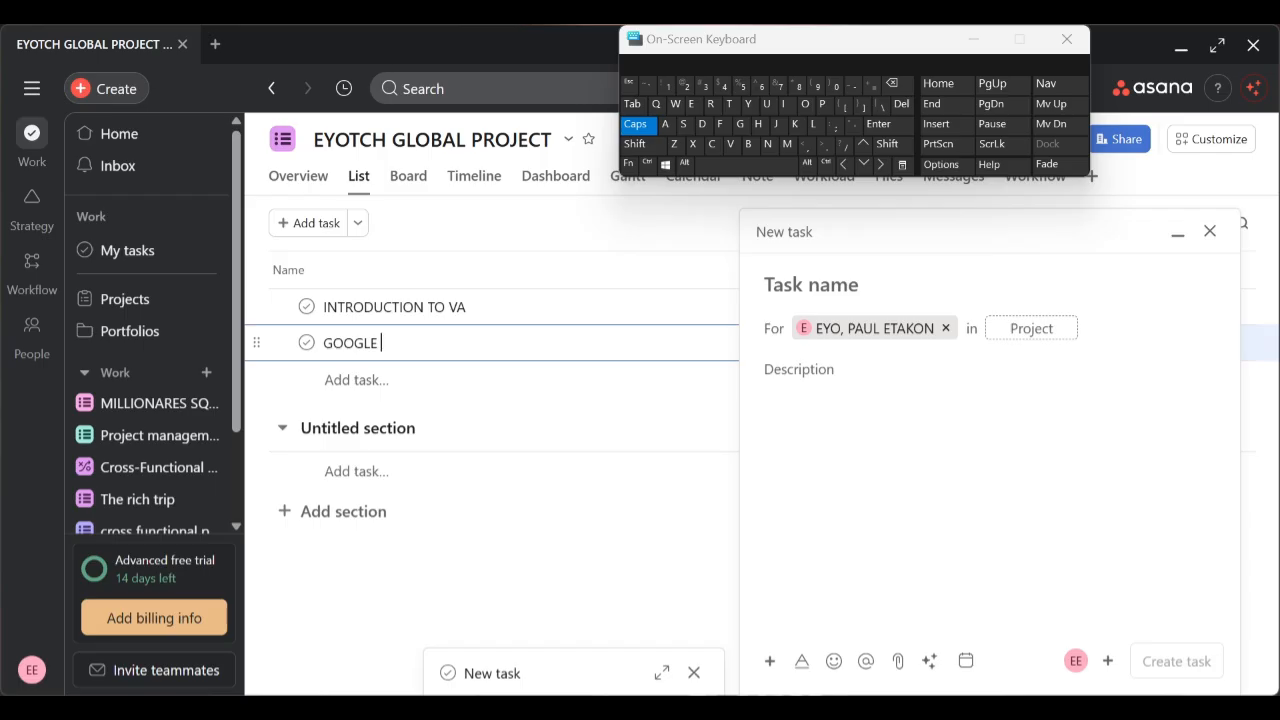
pyautogui.write(' WOR')
pyautogui.write('K')
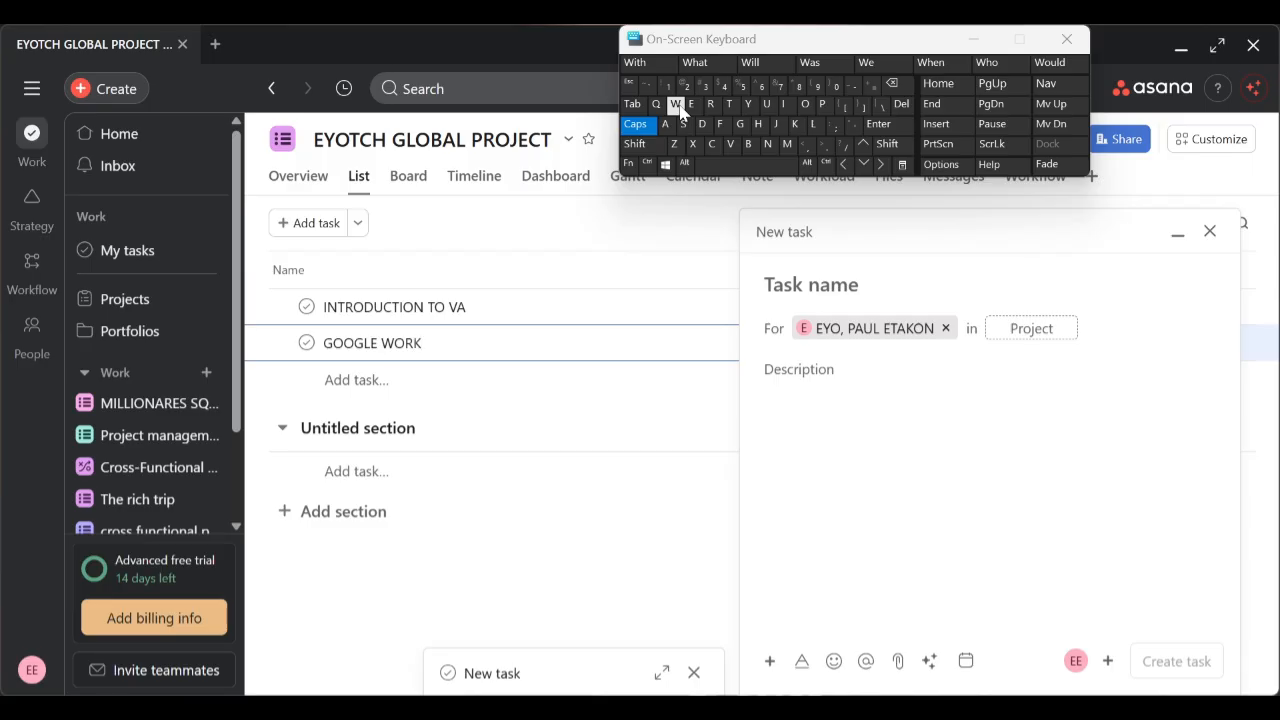
pyautogui.write('SAPCE')
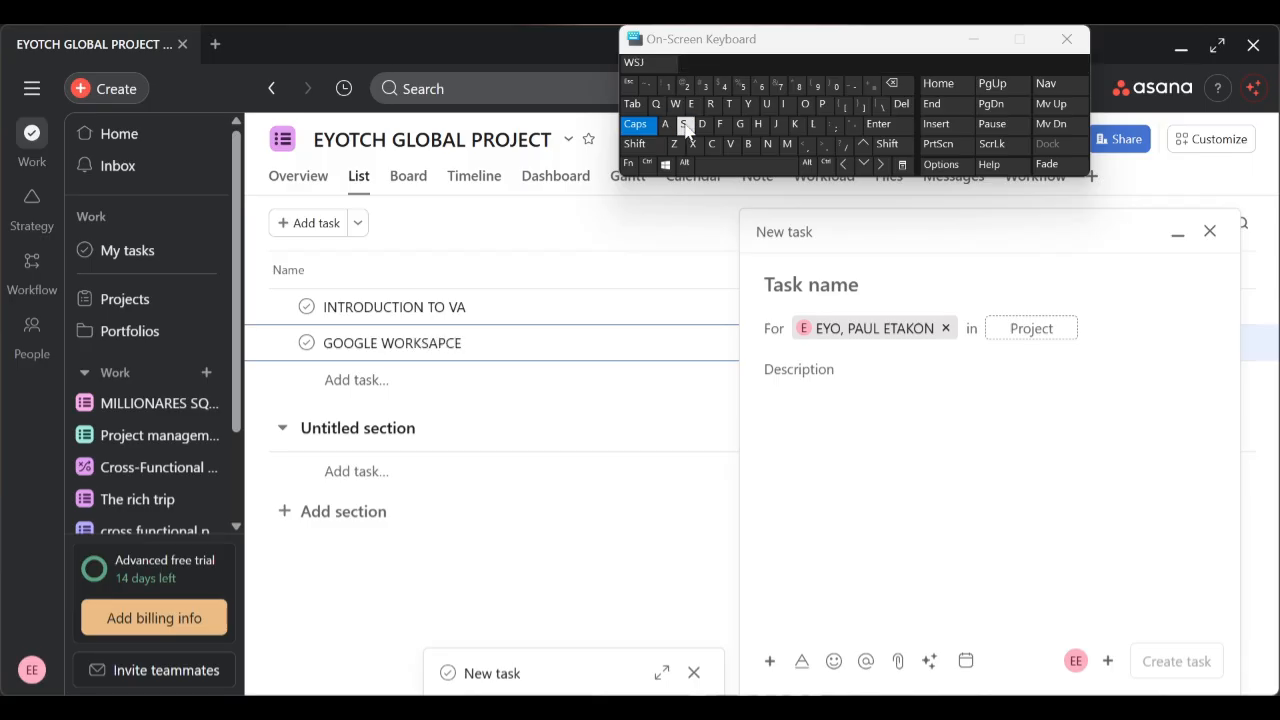
pyautogui.write(' FOR A VA')
pyautogui.click(423, 393)
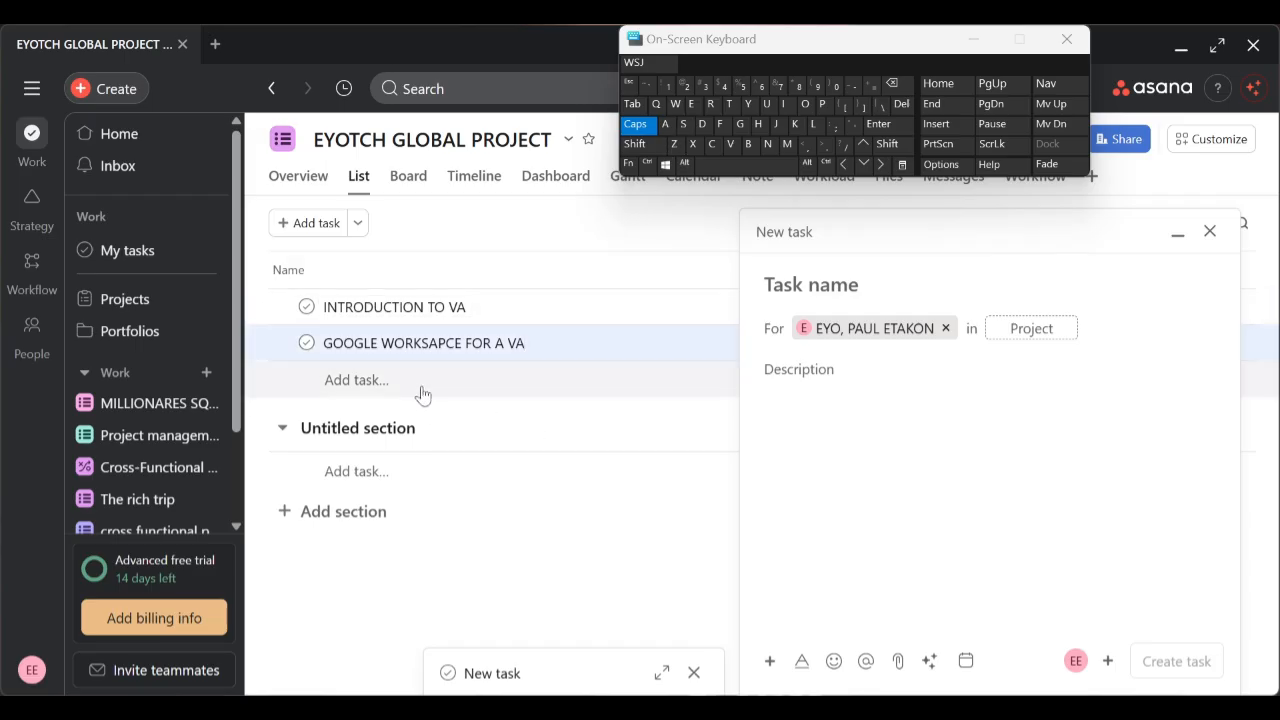
pyautogui.click(423, 390)
pyautogui.press('Escape')
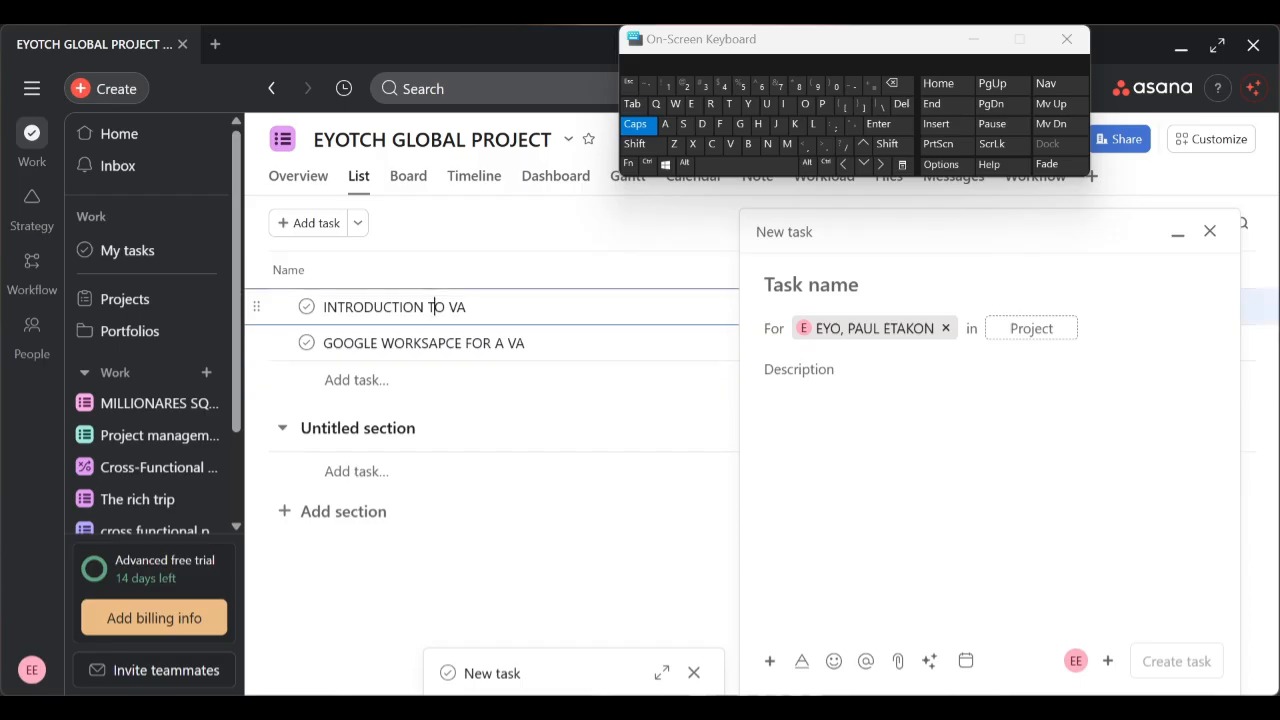
pyautogui.click(485, 314)
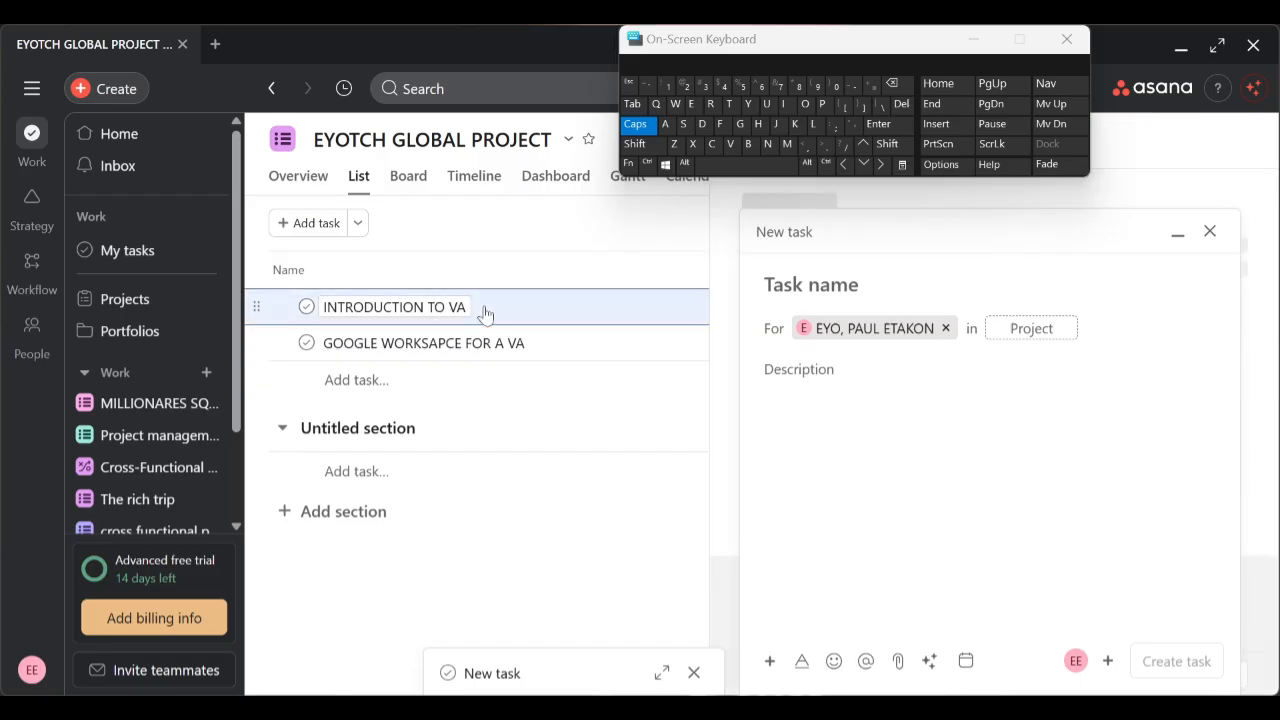
# Rename the untitled section below the existing tasks as GOOGLE WORKSPACE
pyautogui.click(388, 428)
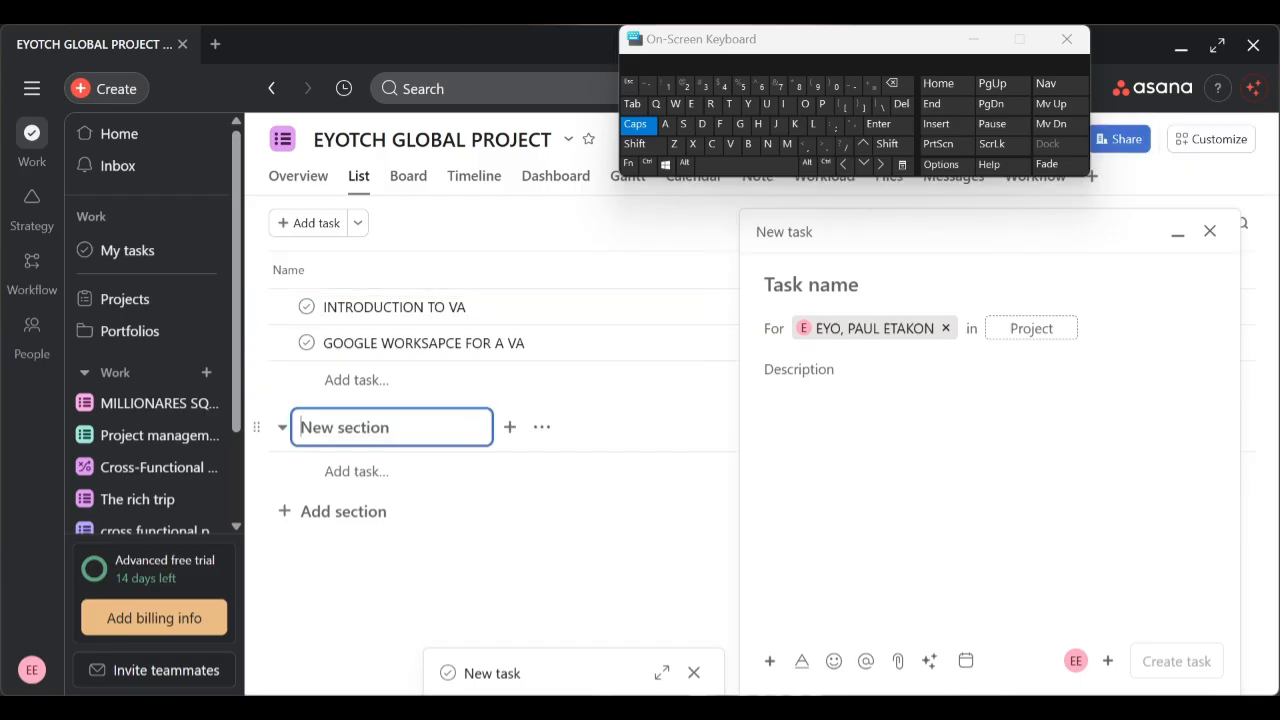
pyautogui.write('GOOG')
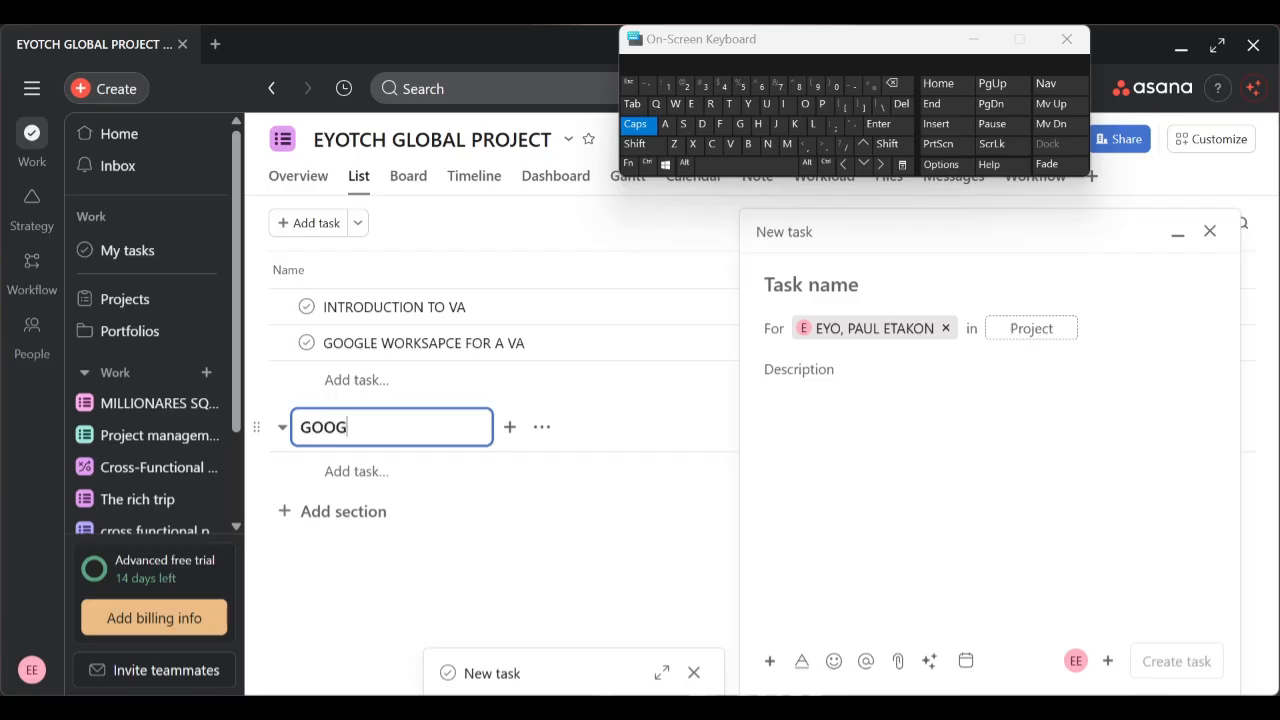
pyautogui.write('LE WORKSPACE')
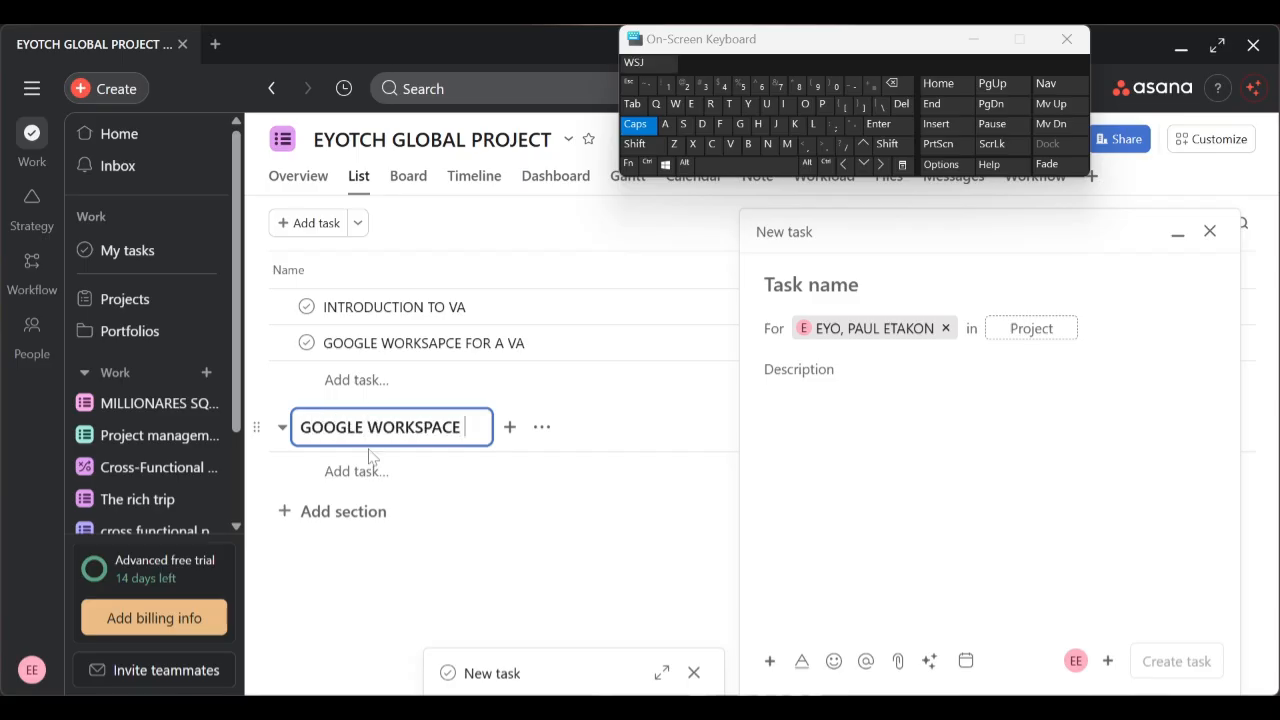
pyautogui.press('Return')
# Add a section named TRAVEL ARRANGEMEMNT below the GOOGLE WORKSPACE section
pyautogui.click(334, 516)
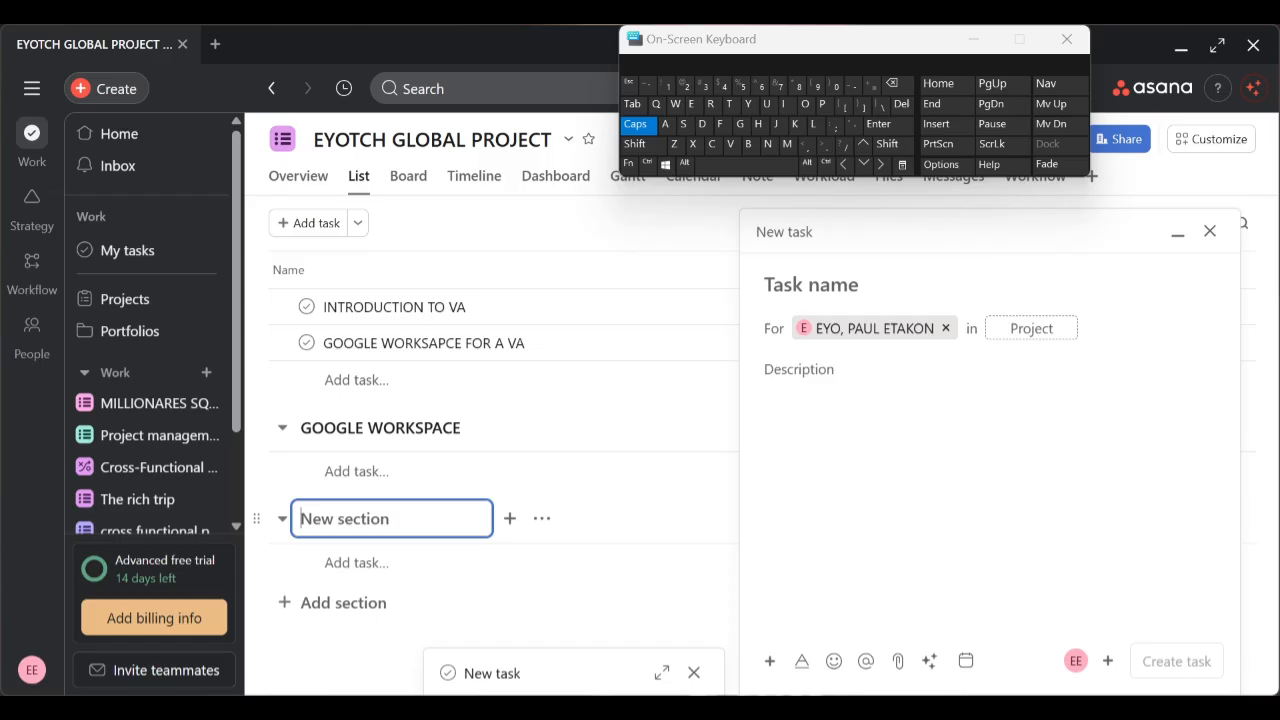
pyautogui.write('TRAV')
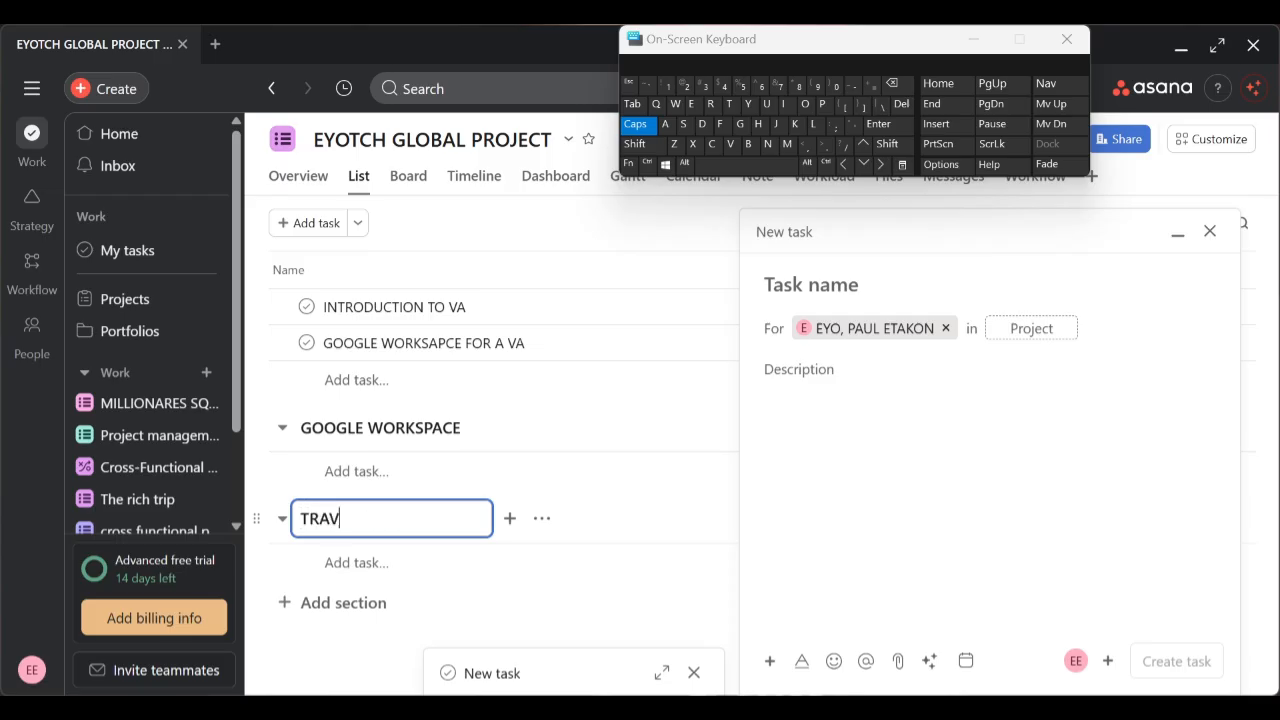
pyautogui.write('EL ARRANGEMEMNT PACE')
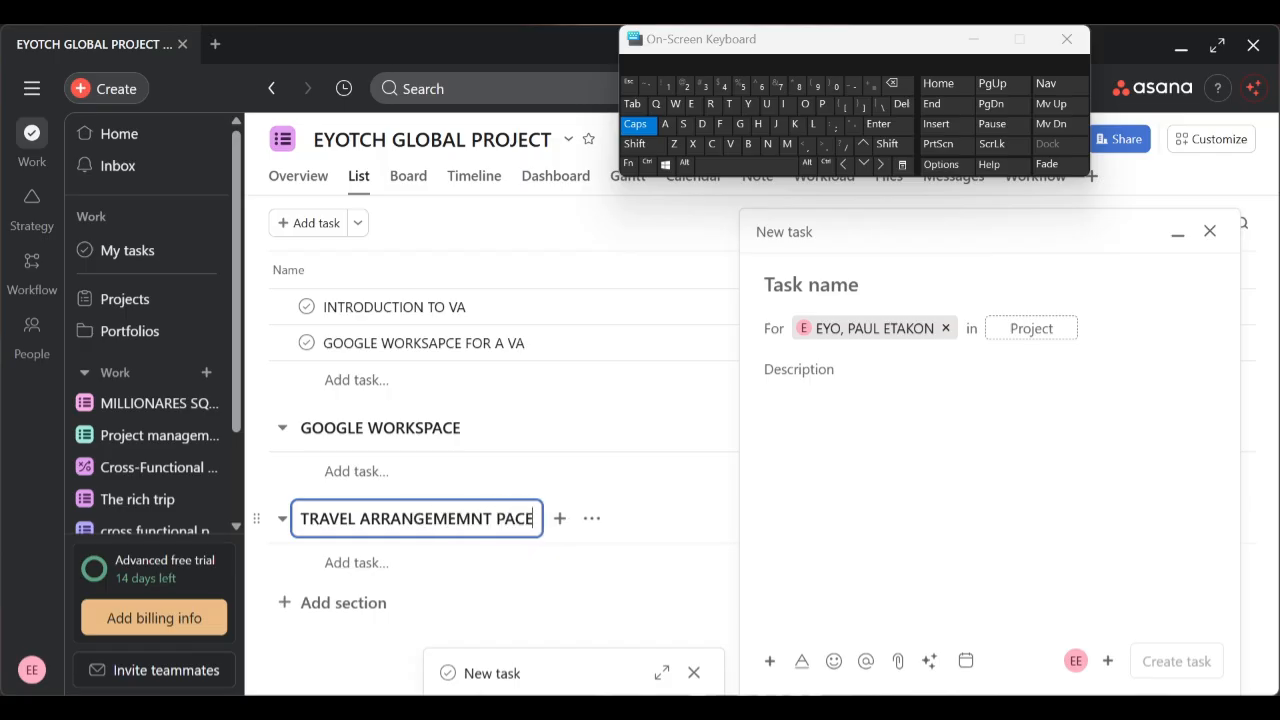
pyautogui.press('BackSpace')
pyautogui.press('BackSpace')
pyautogui.press('BackSpace')
pyautogui.press('BackSpace')
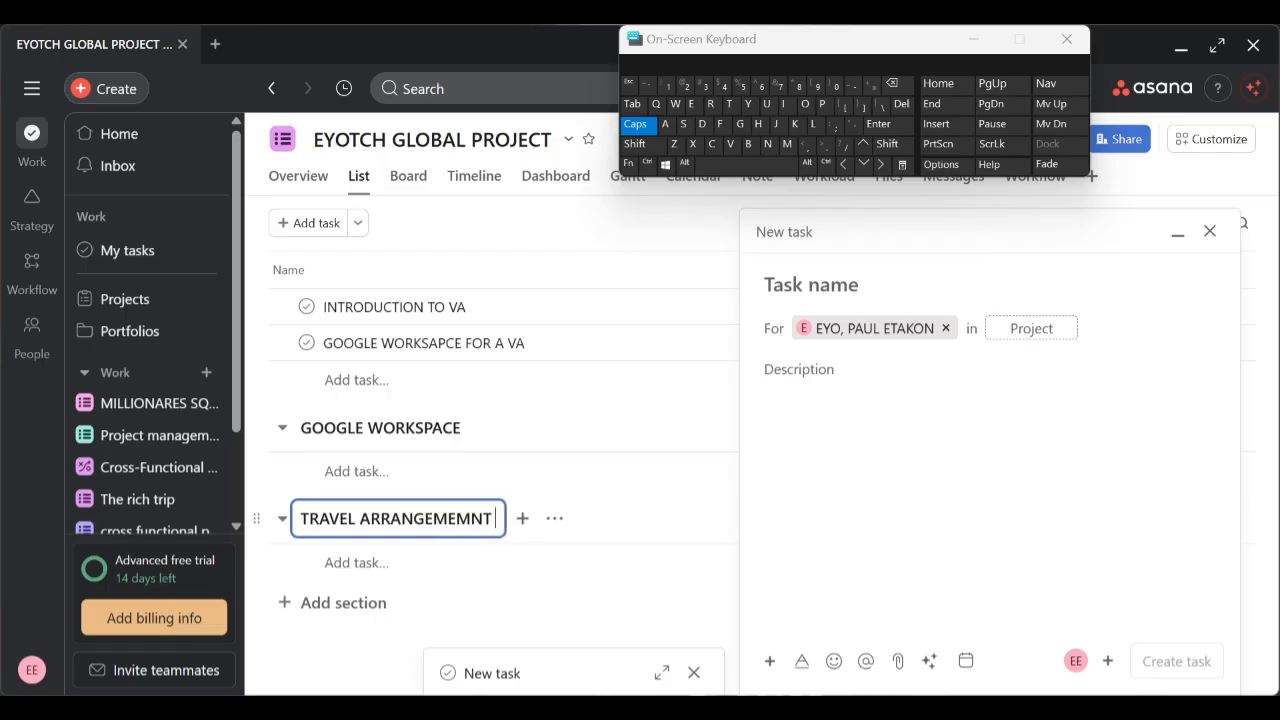
pyautogui.click(350, 600)
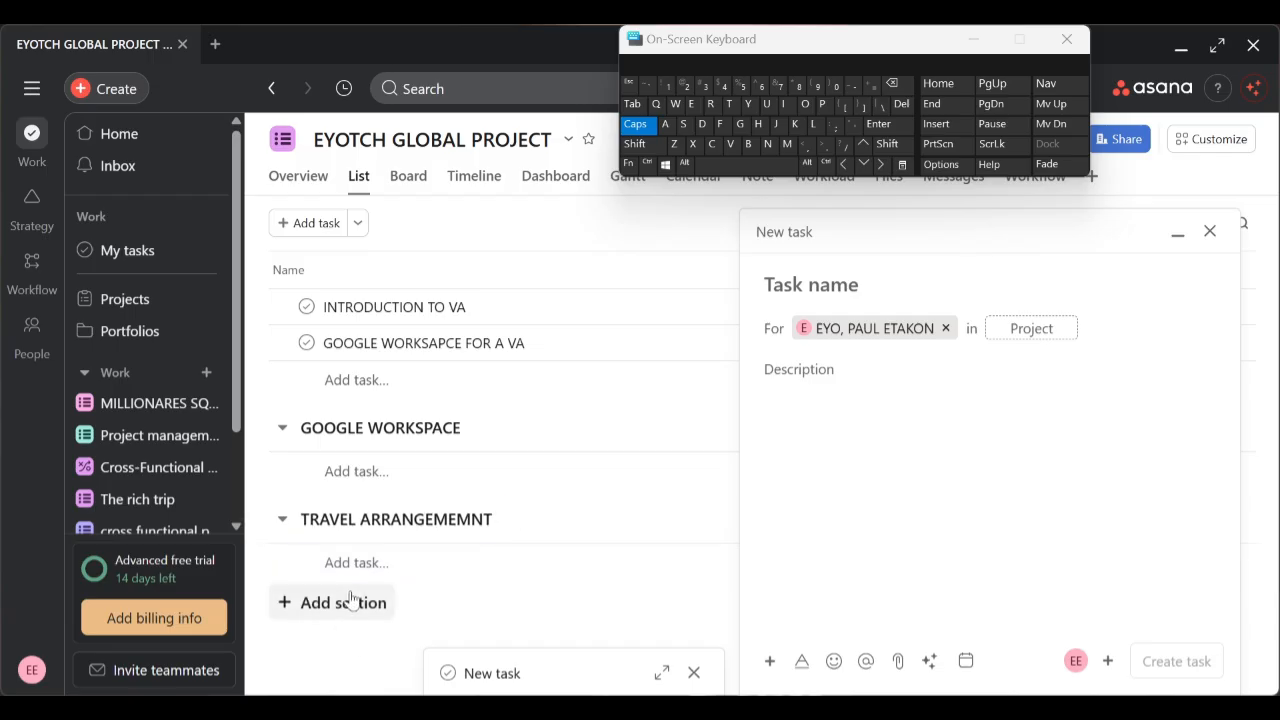
# Add a section named "DATA ENTRY AND RESEARCH , MEETING MANAGEMENT" below the travel section
pyautogui.click(350, 599)
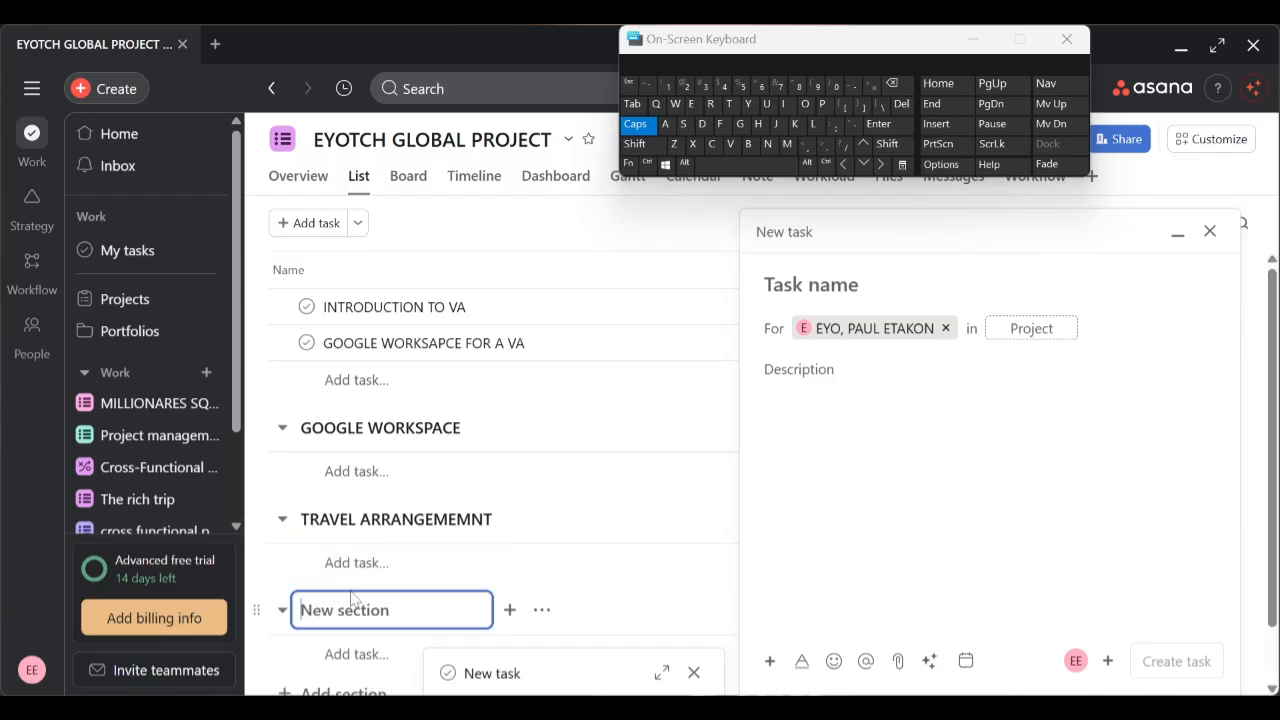
pyautogui.write('DATA ENTRY AND RESEAR')
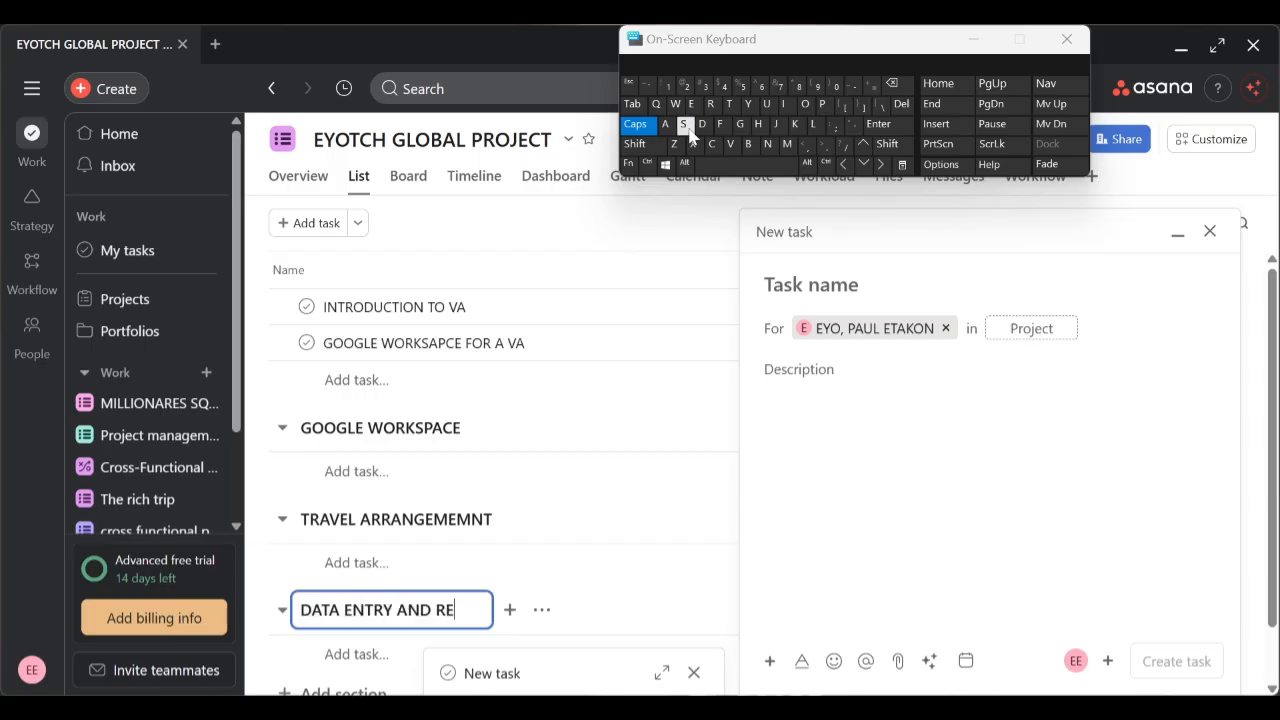
pyautogui.press('BackSpace')
pyautogui.press('BackSpace')
pyautogui.write('SEARCH')
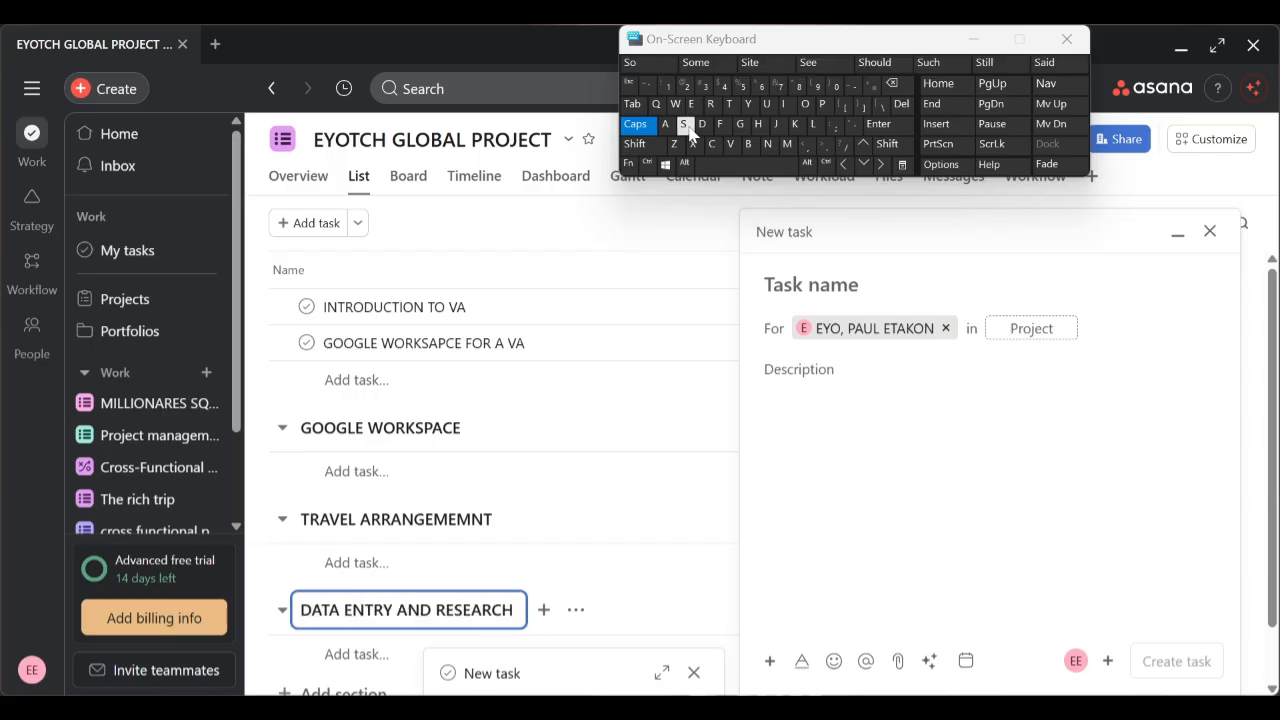
pyautogui.write(' , MEE')
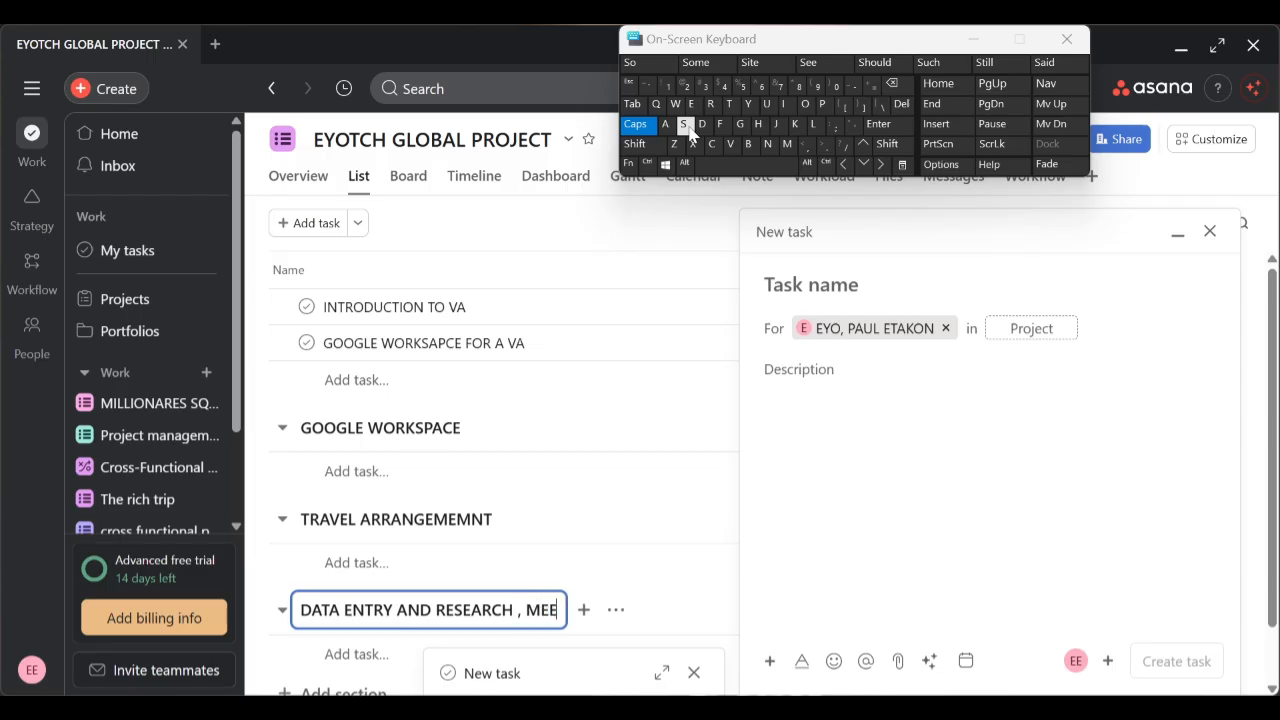
pyautogui.write('TING ')
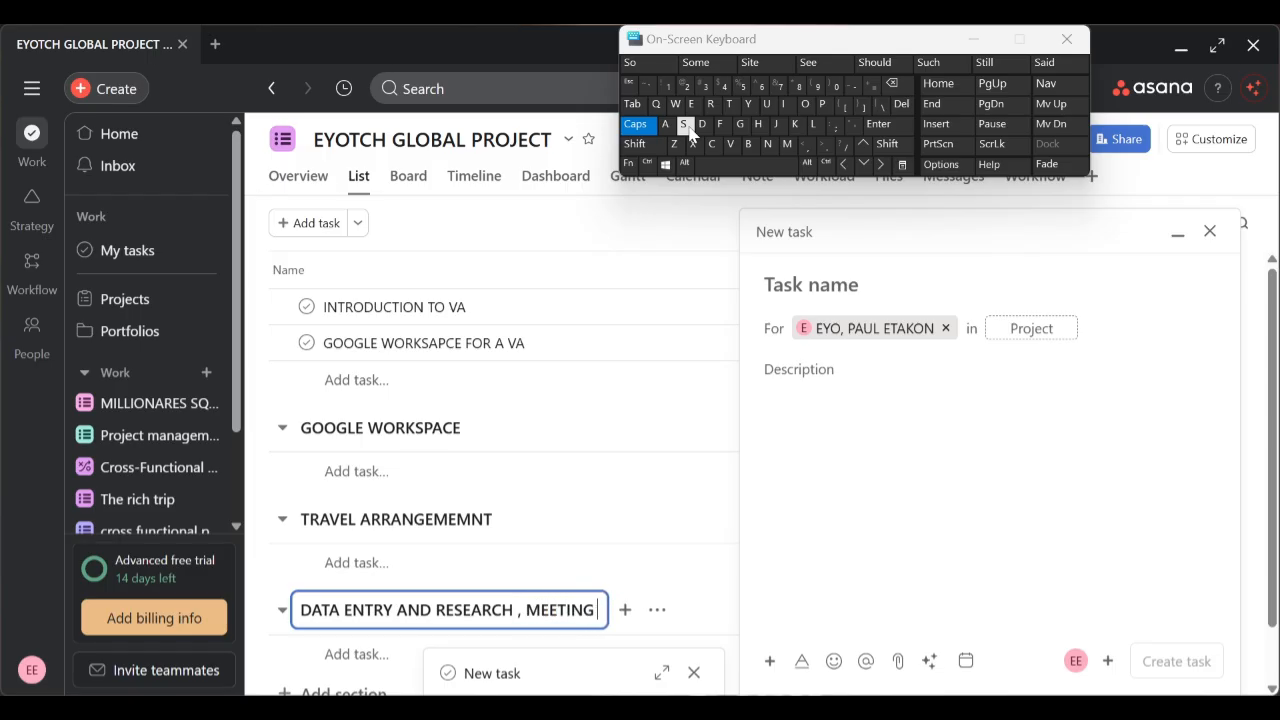
pyautogui.write('MANAGEMNER')
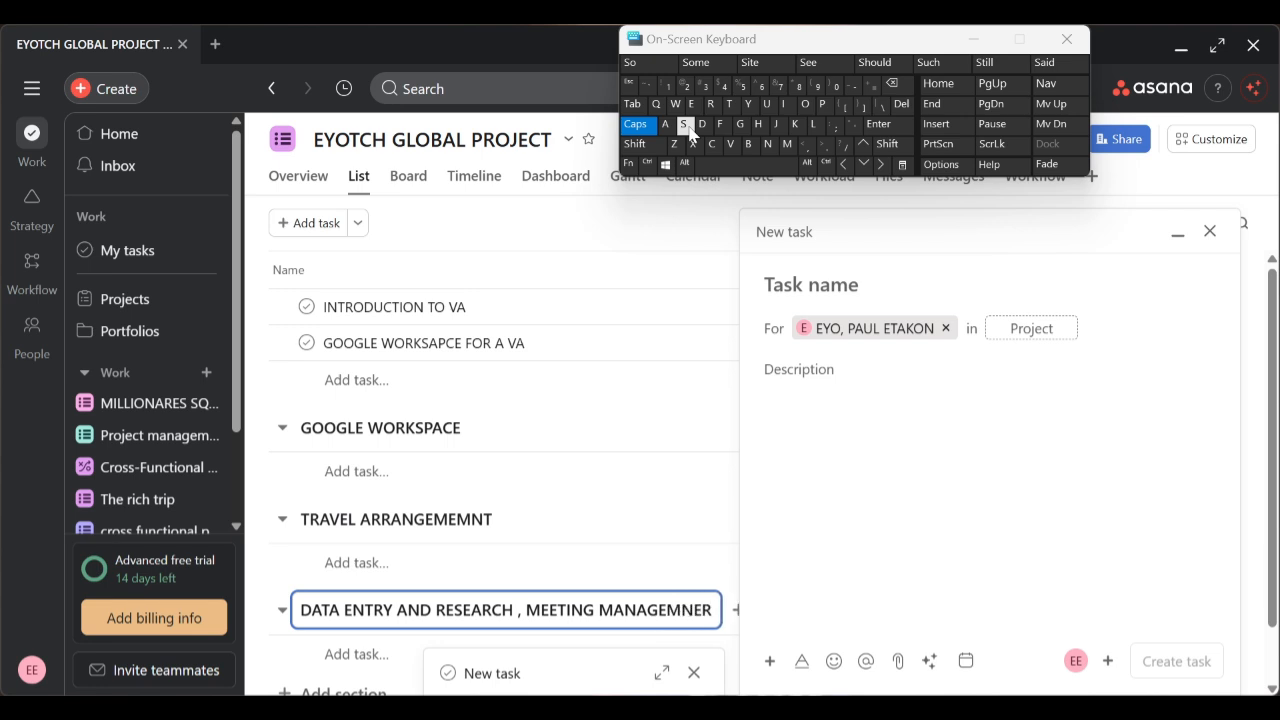
pyautogui.press('BackSpace')
pyautogui.press('BackSpace')
pyautogui.press('BackSpace')
pyautogui.press('BackSpace')
pyautogui.write('NT')
pyautogui.press('BackSpace')
pyautogui.press('BackSpace')
pyautogui.press('BackSpace')
pyautogui.press('BackSpace')
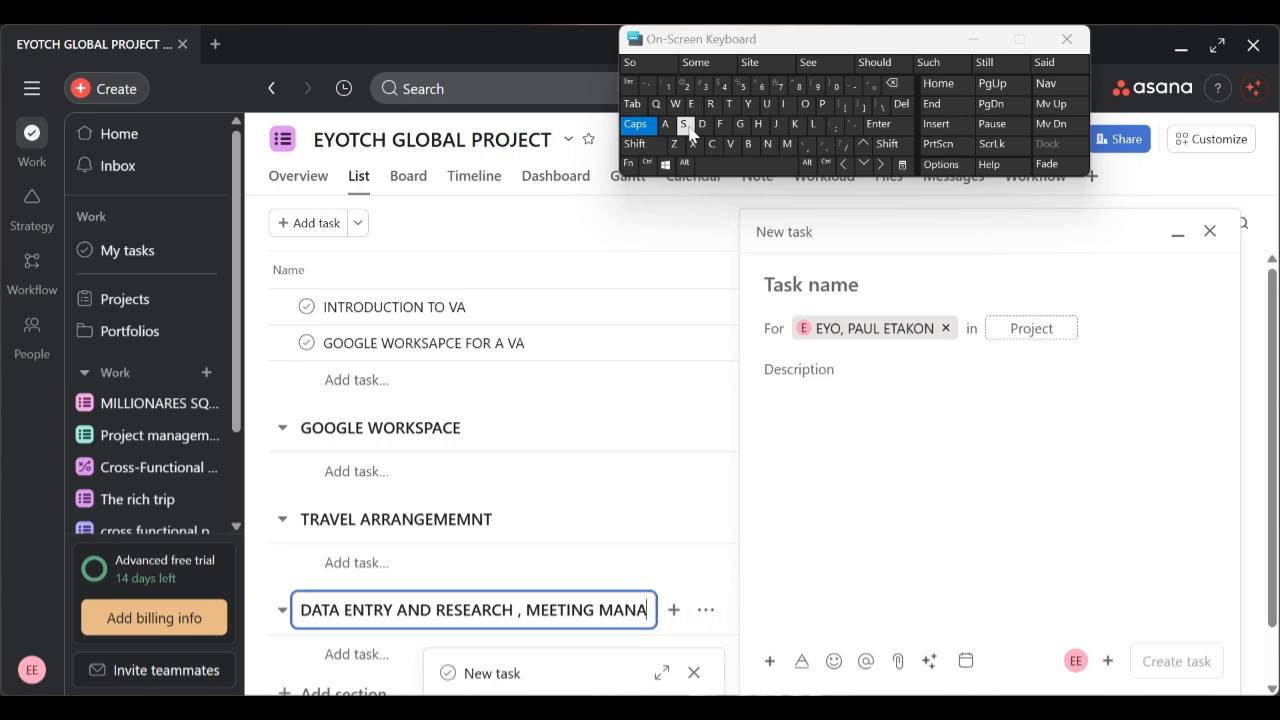
pyautogui.write('GEMENT')
# Add a section named PROJECT MANAGEMENT below the data entry and meeting management section
pyautogui.scroll(-1, 252, 608)
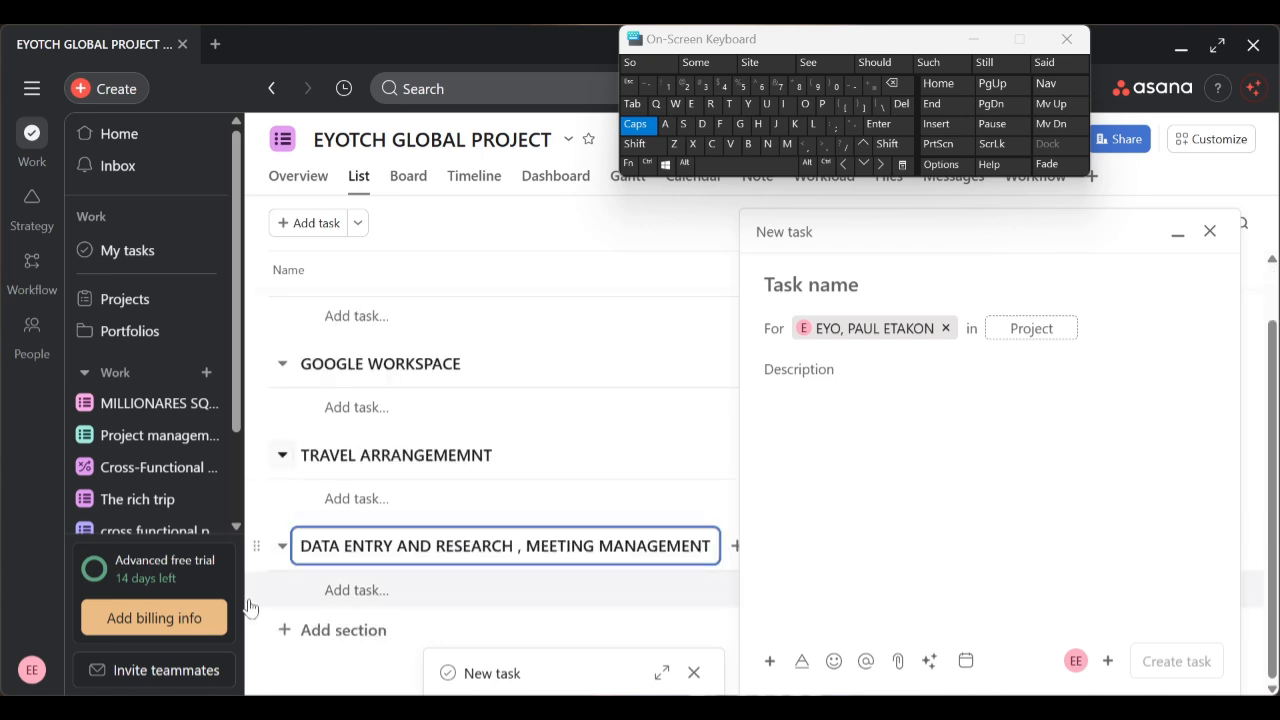
pyautogui.click(343, 630)
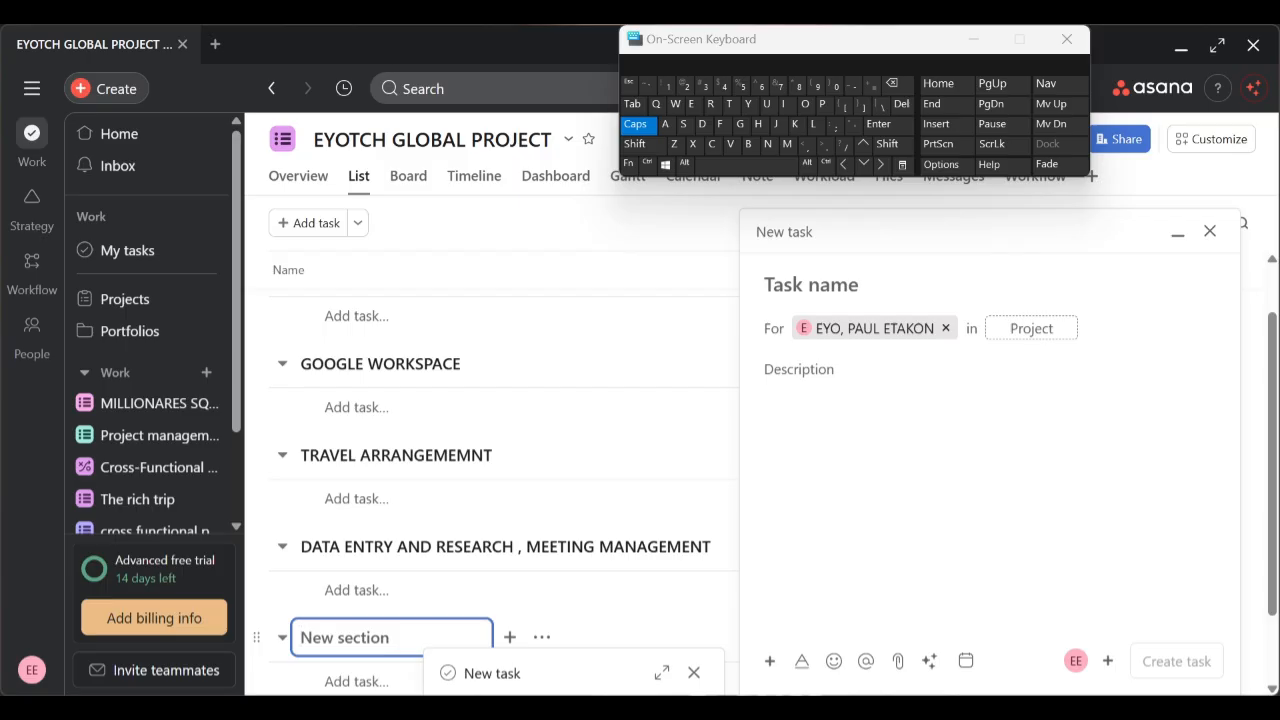
pyautogui.write('PROJECT M')
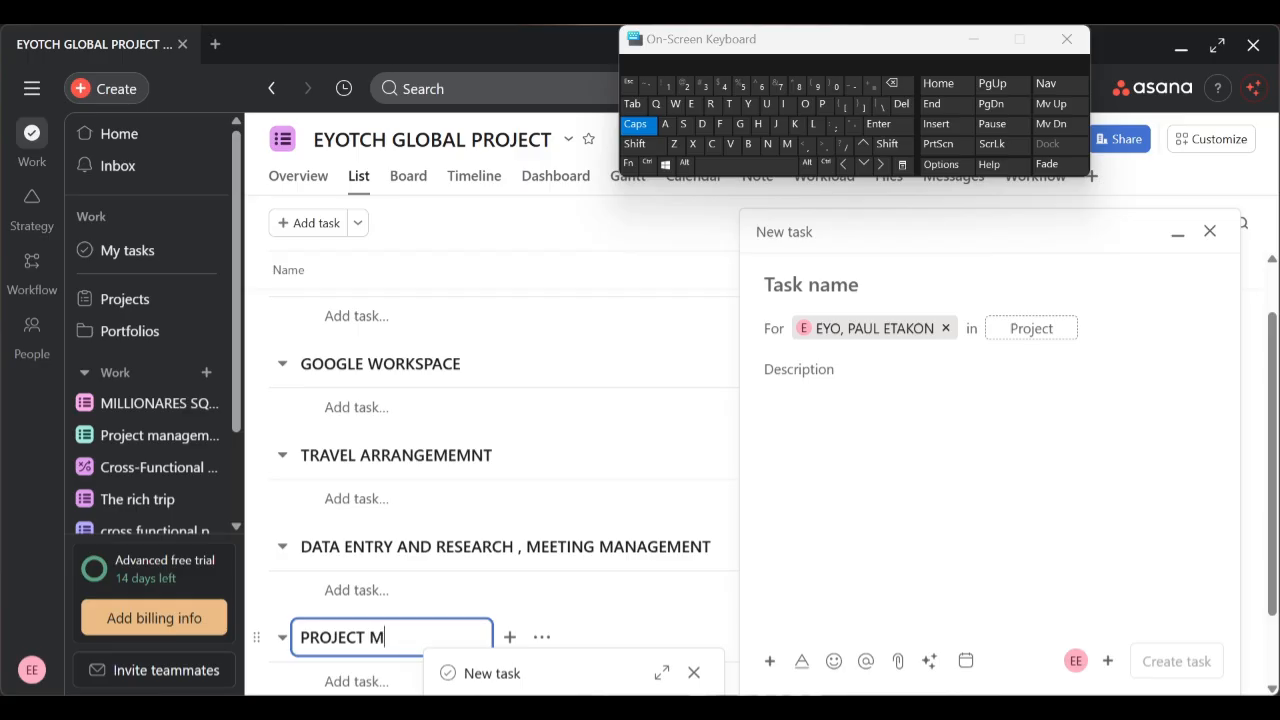
pyautogui.write('ANAGEMENT')
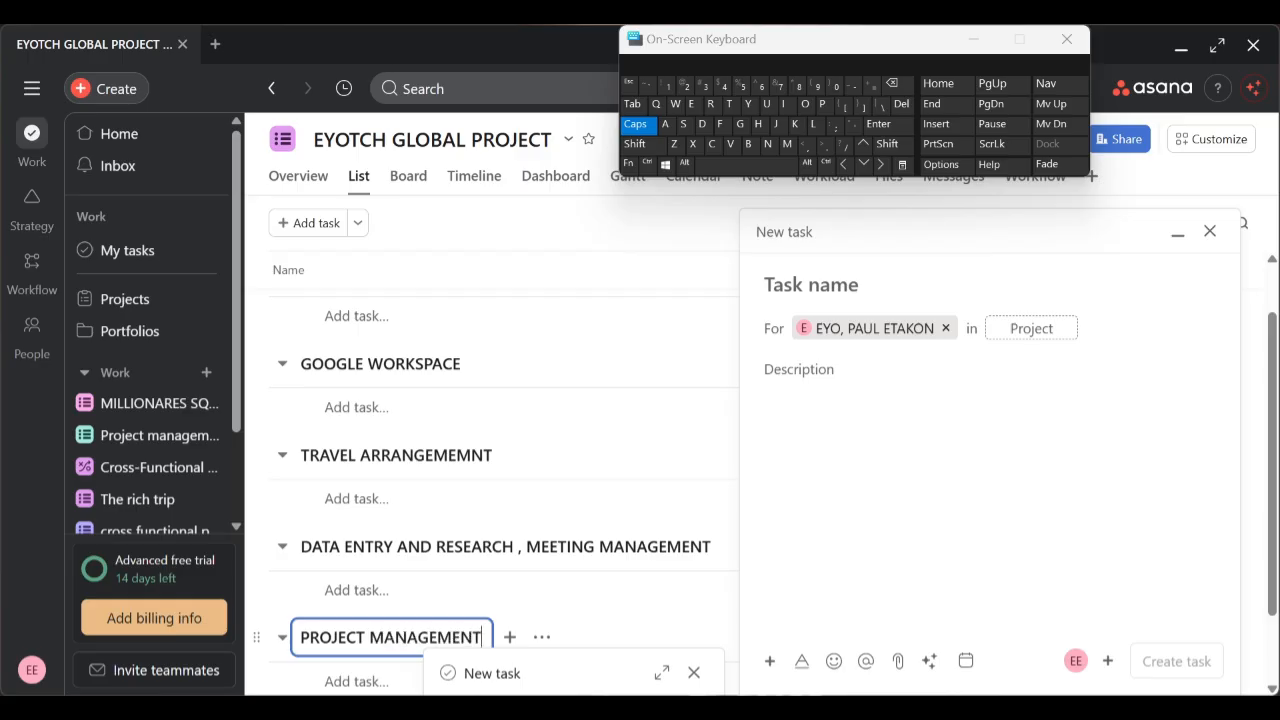
# Add a section named GETING HIRED below the PROJECT MANAGEMENT section
pyautogui.scroll(-1, 492, 480)
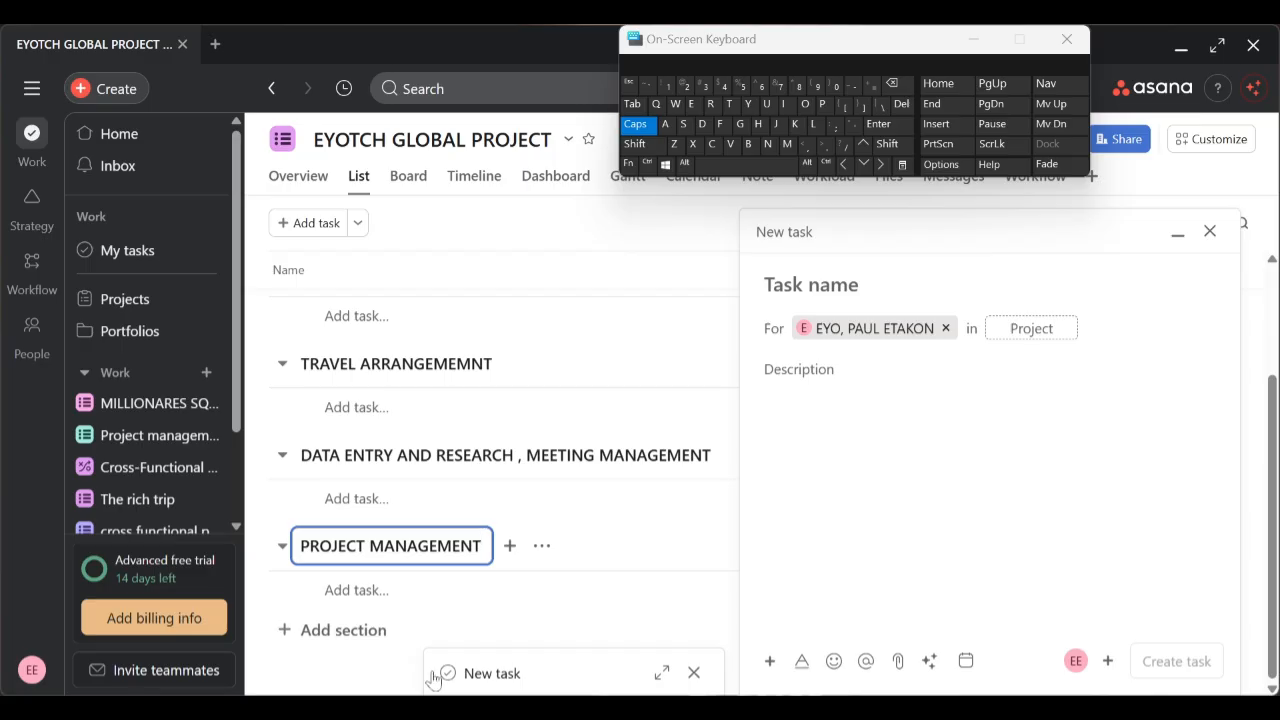
pyautogui.click(373, 630)
pyautogui.write('G')
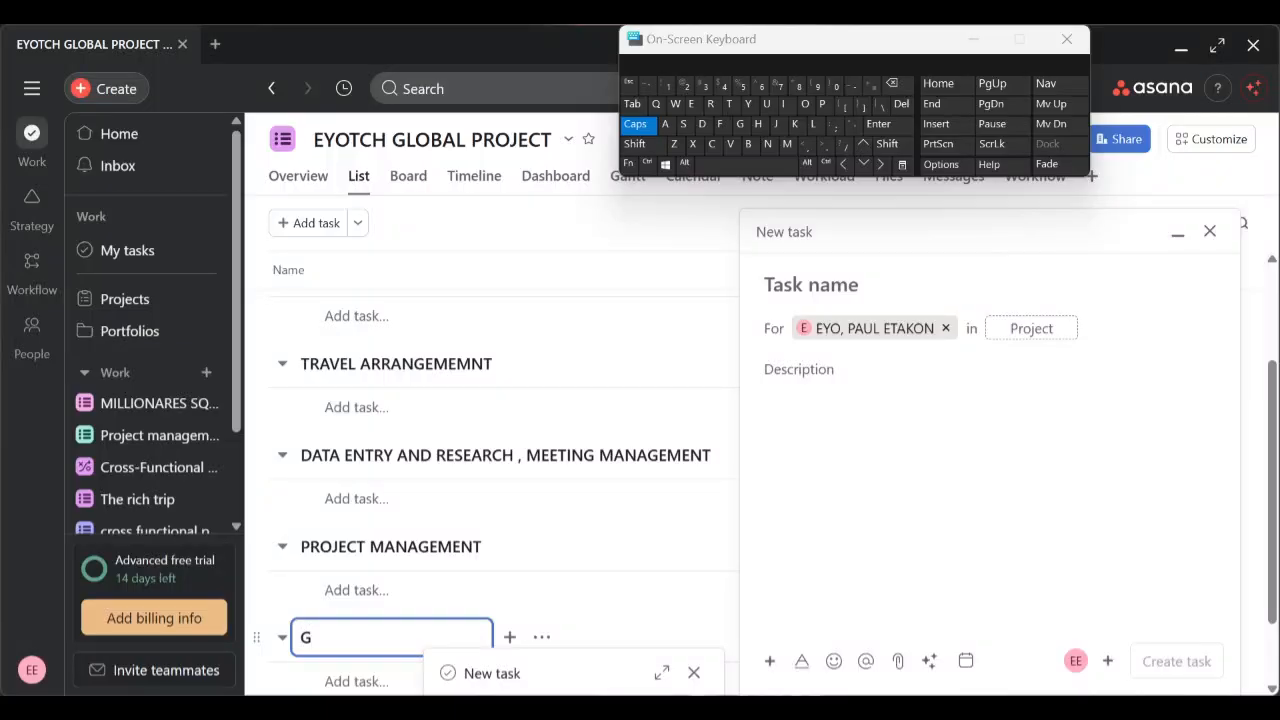
pyautogui.write('ETING HIRED')
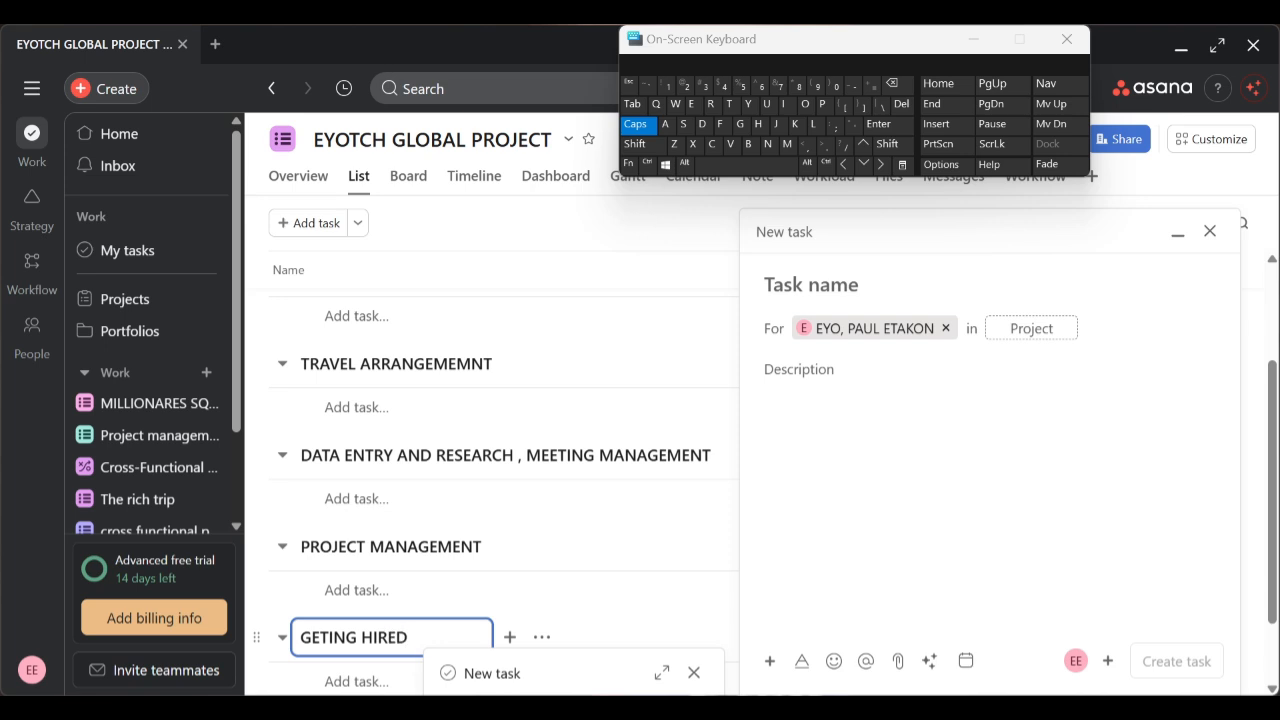
# Remove the "GOOGLE WORKSAPCE FOR A VA" task from the list by erasing its whole name and the empty row
pyautogui.scroll(3, 489, 392)
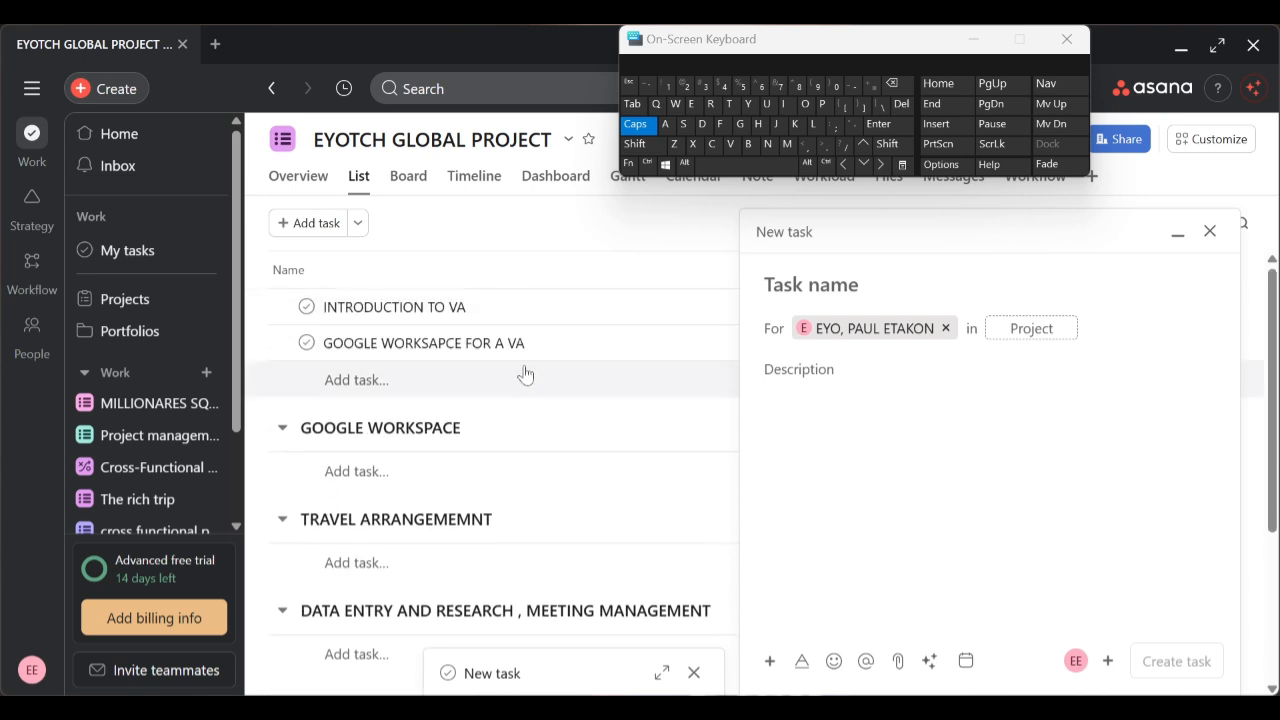
pyautogui.click(493, 343)
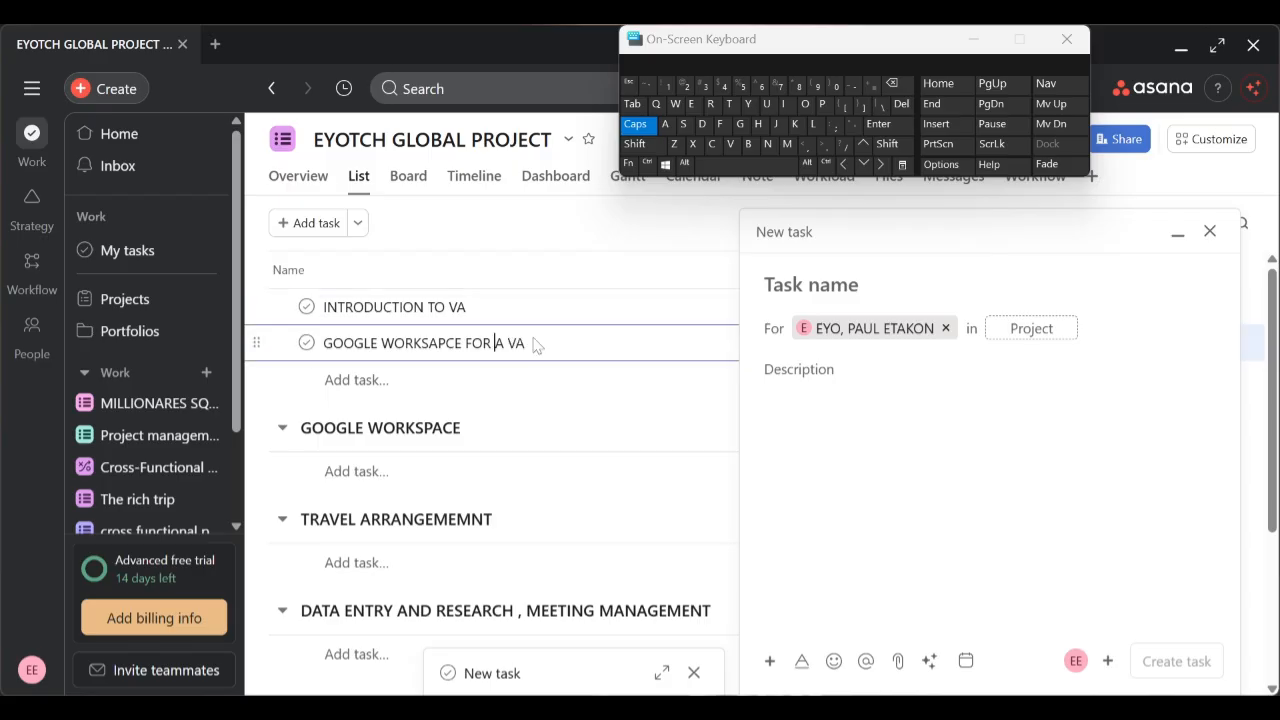
pyautogui.press('Escape')
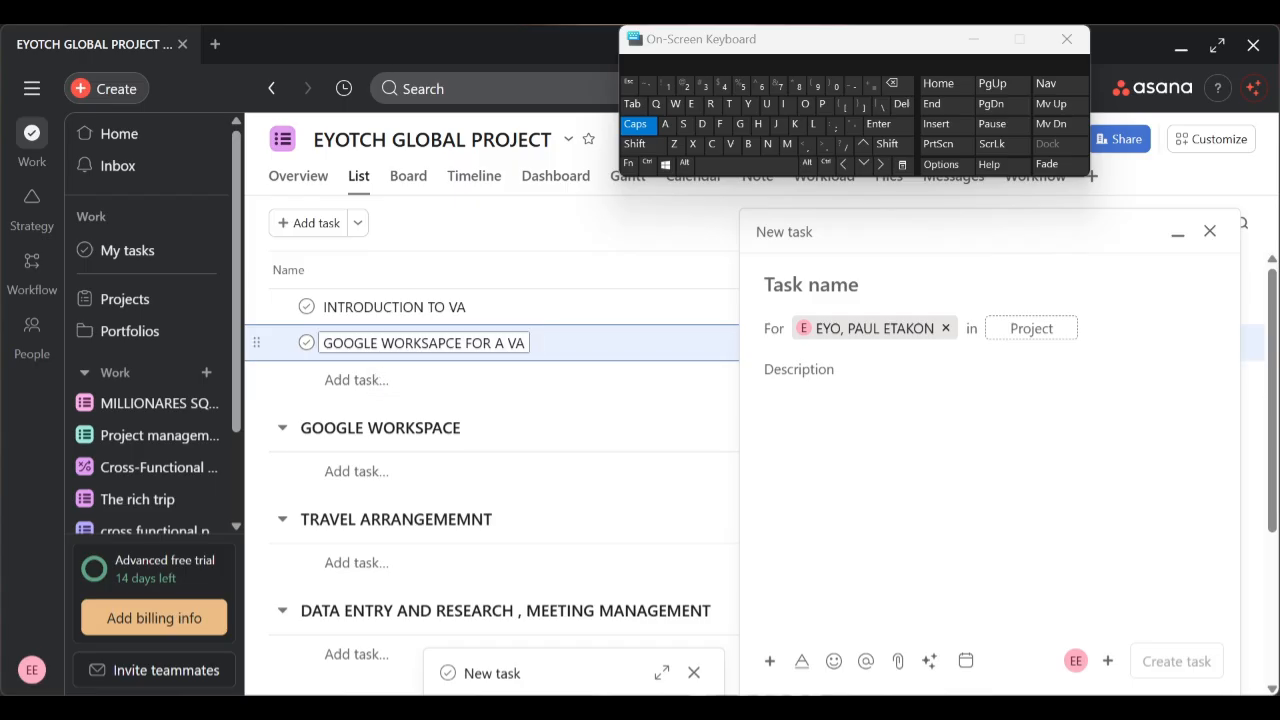
pyautogui.click(462, 343)
pyautogui.write('=')
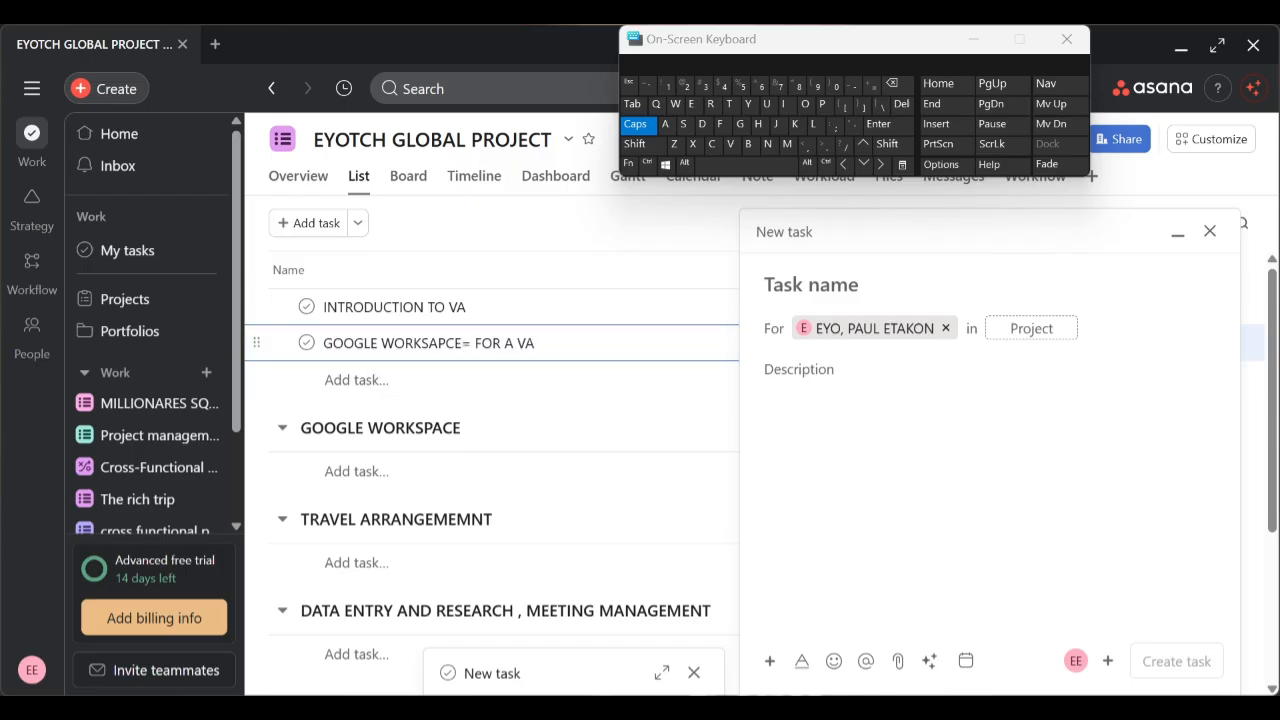
pyautogui.press('BackSpace')
pyautogui.press('BackSpace')
pyautogui.press('BackSpace')
pyautogui.press('BackSpace')
pyautogui.press('BackSpace')
pyautogui.press('BackSpace')
pyautogui.press('BackSpace')
pyautogui.press('BackSpace')
pyautogui.press('BackSpace')
pyautogui.press('BackSpace')
pyautogui.press('BackSpace')
pyautogui.press('BackSpace')
pyautogui.press('BackSpace')
pyautogui.press('BackSpace')
pyautogui.press('BackSpace')
pyautogui.press('BackSpace')
pyautogui.press('BackSpace')
pyautogui.click(389, 346)
pyautogui.press('BackSpace')
pyautogui.press('BackSpace')
pyautogui.press('BackSpace')
pyautogui.press('BackSpace')
pyautogui.press('BackSpace')
pyautogui.press('BackSpace')
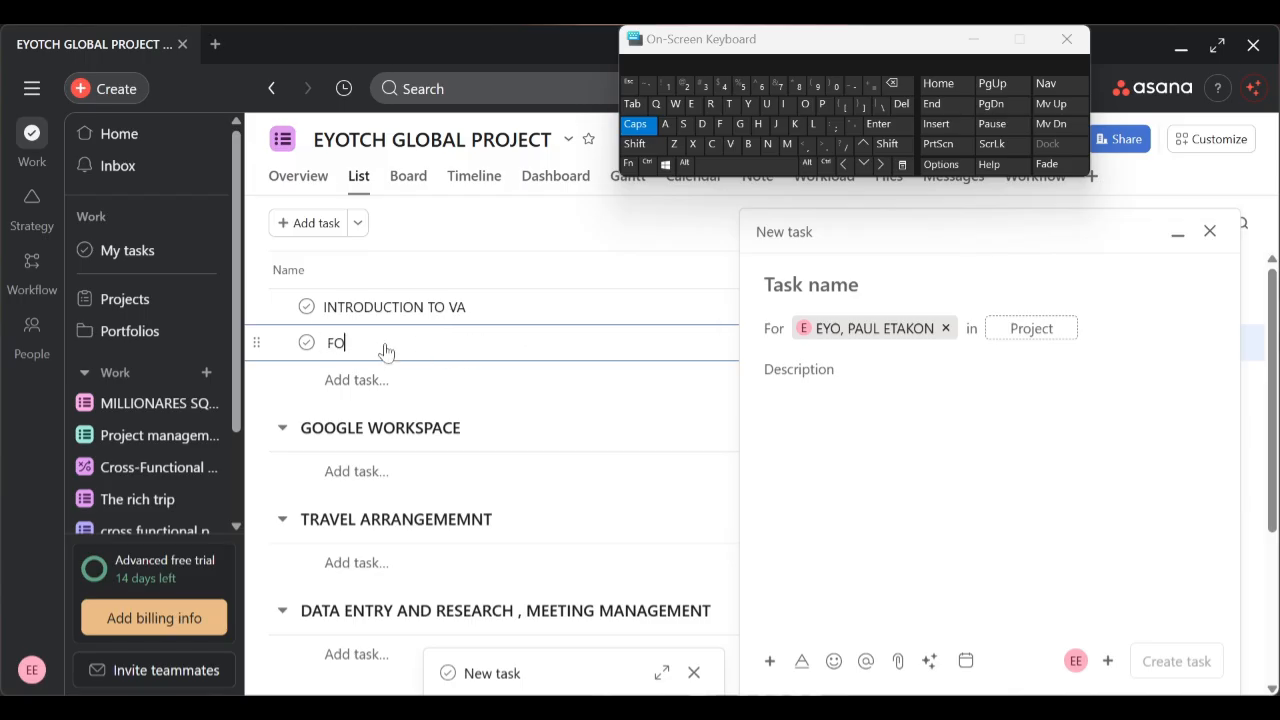
pyautogui.press('BackSpace')
pyautogui.press('BackSpace')
pyautogui.press('BackSpace')
pyautogui.press('BackSpace')
pyautogui.write('A')
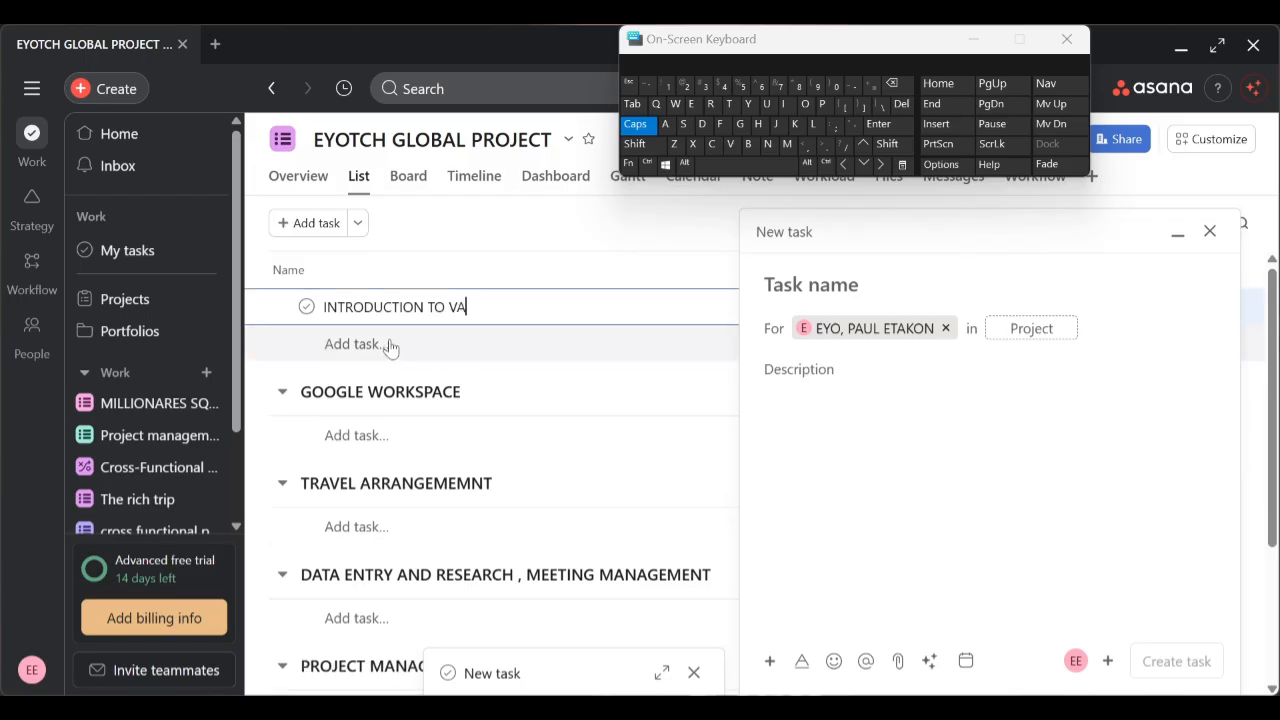
# Add a task named "watch week 1 video" directly below INTRODUCTION TO VA, and start a blank task under it
pyautogui.press('Return')
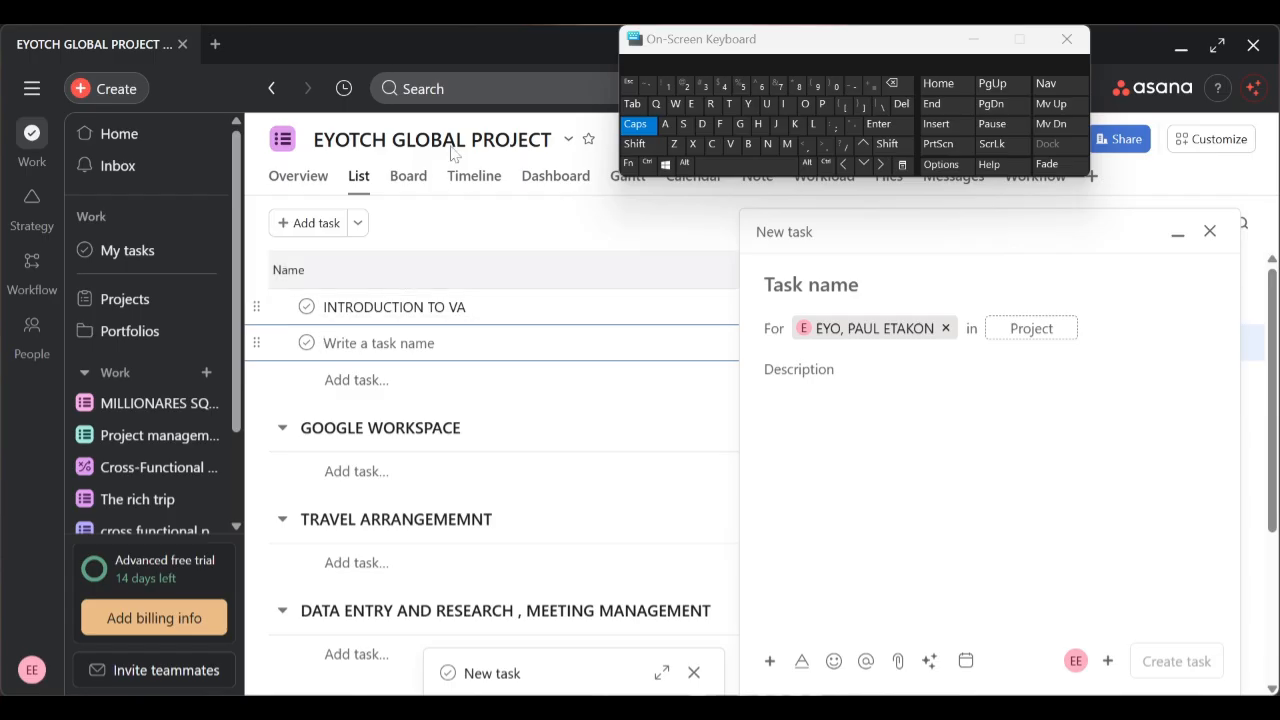
pyautogui.click(636, 124)
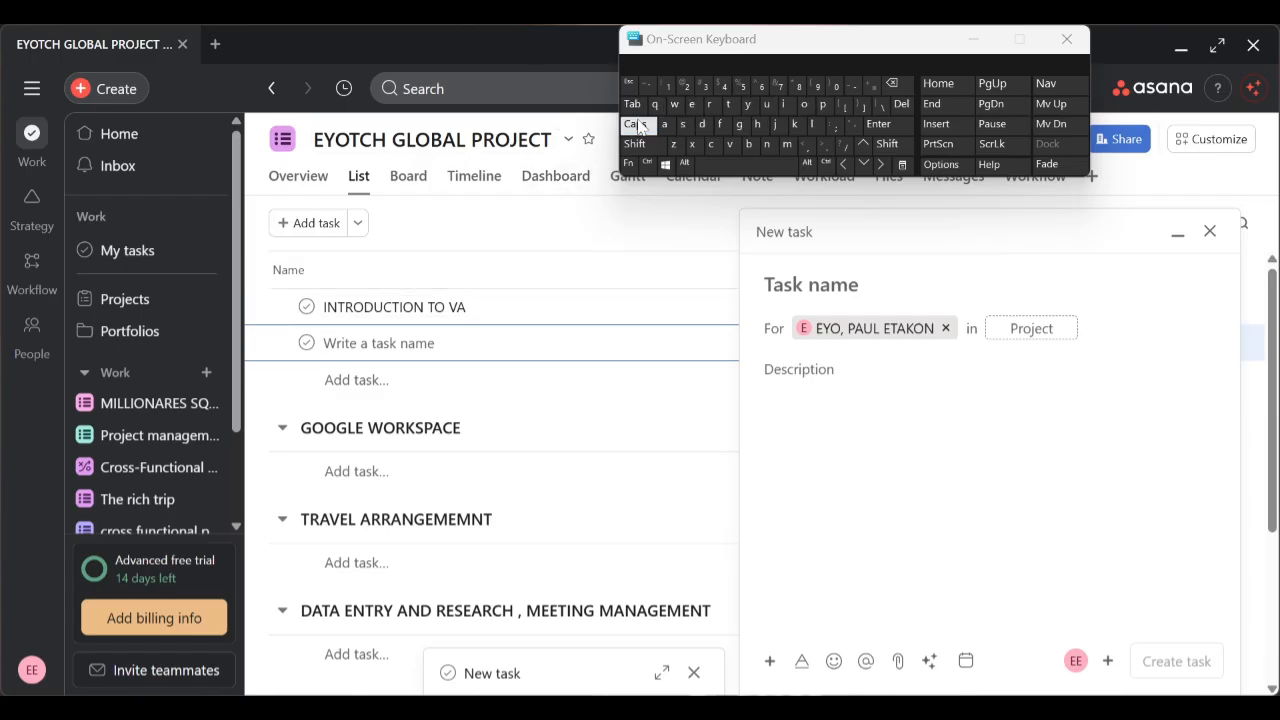
pyautogui.write('watch the')
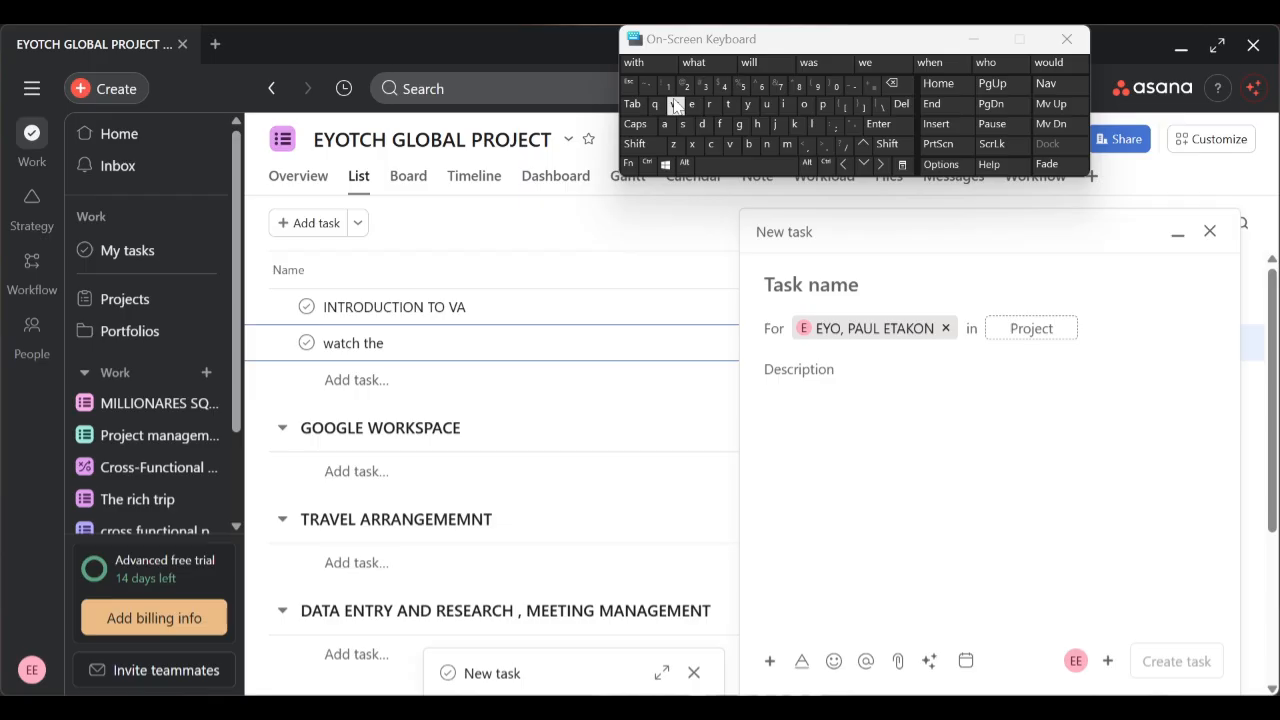
pyautogui.press('BackSpace')
pyautogui.press('BackSpace')
pyautogui.press('BackSpace')
pyautogui.write('w')
pyautogui.write('ee')
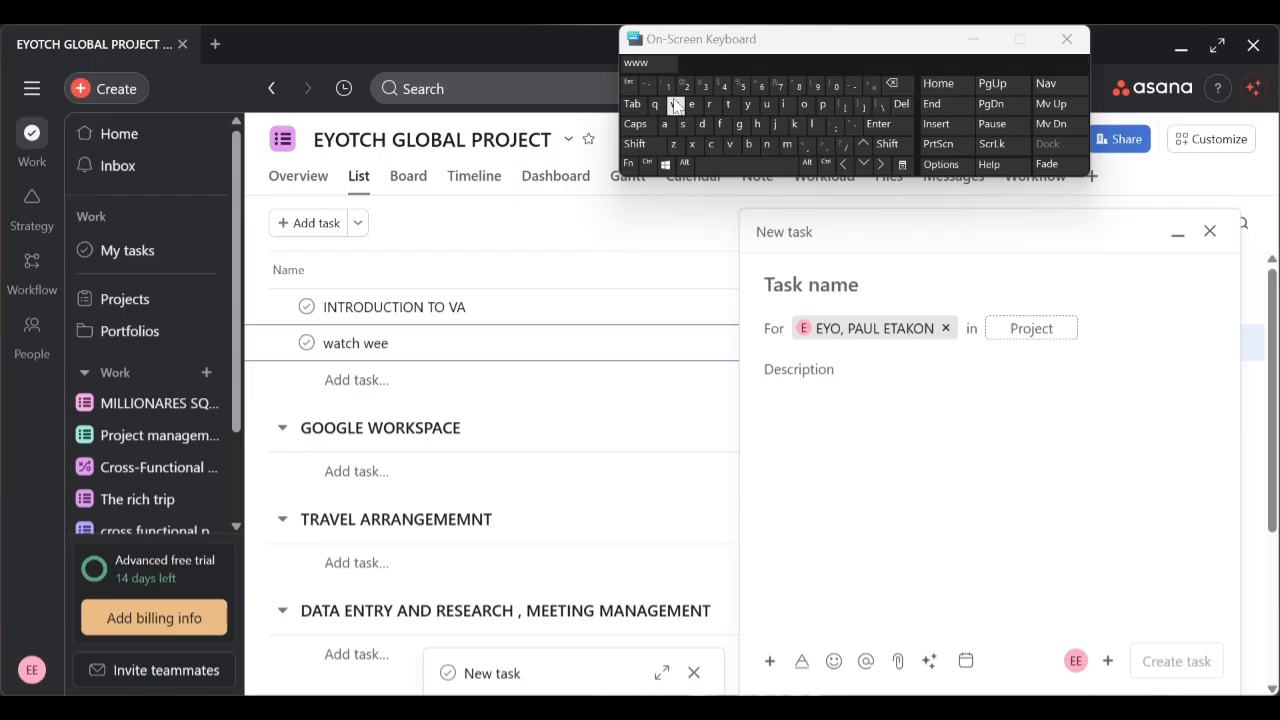
pyautogui.write('k 1 video')
pyautogui.click(394, 392)
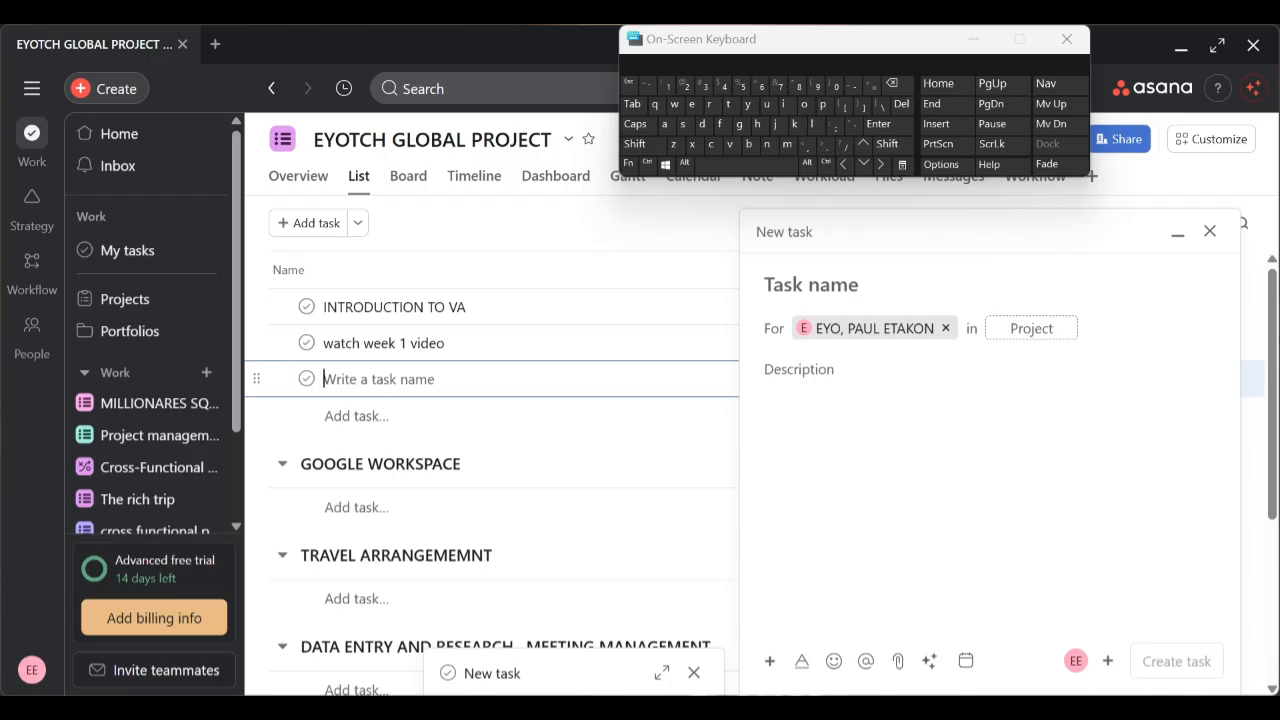
# Name the blank task below "watch week 1 video" as "take your assesment and bok a call with your peer to peer member"
pyautogui.write('take ur')
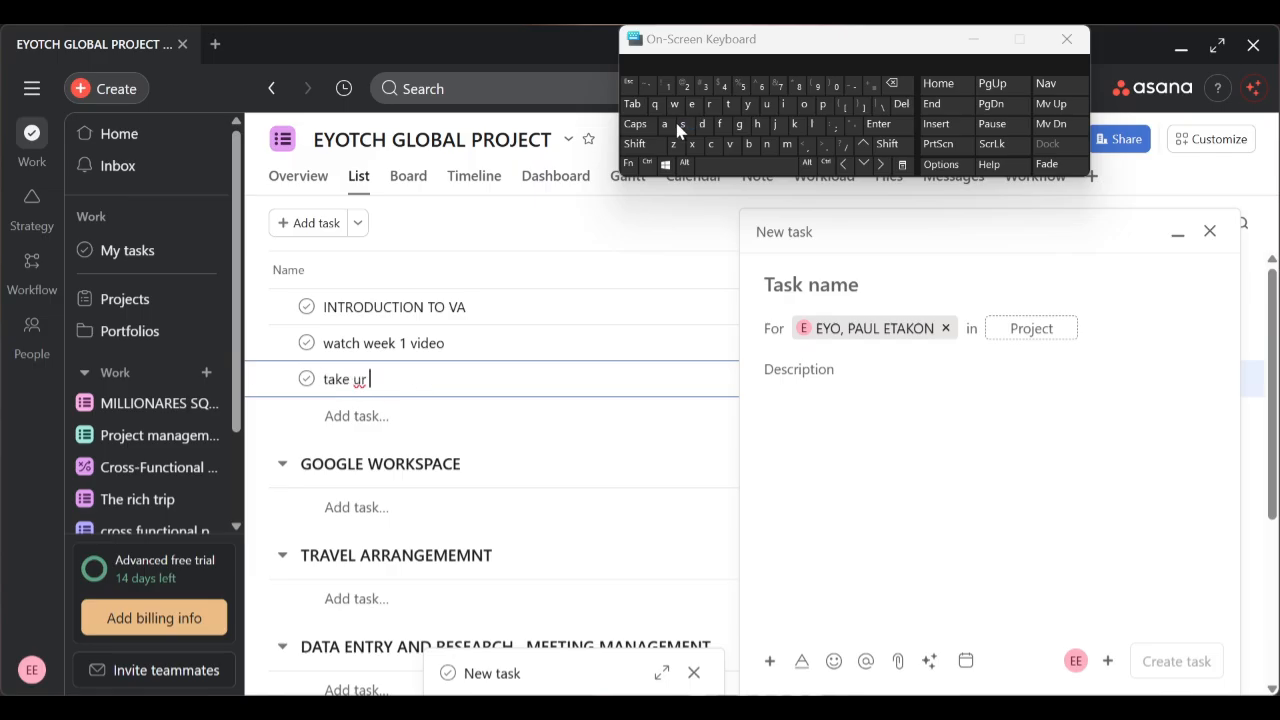
pyautogui.press('BackSpace')
pyautogui.press('BackSpace')
pyautogui.write('your asse')
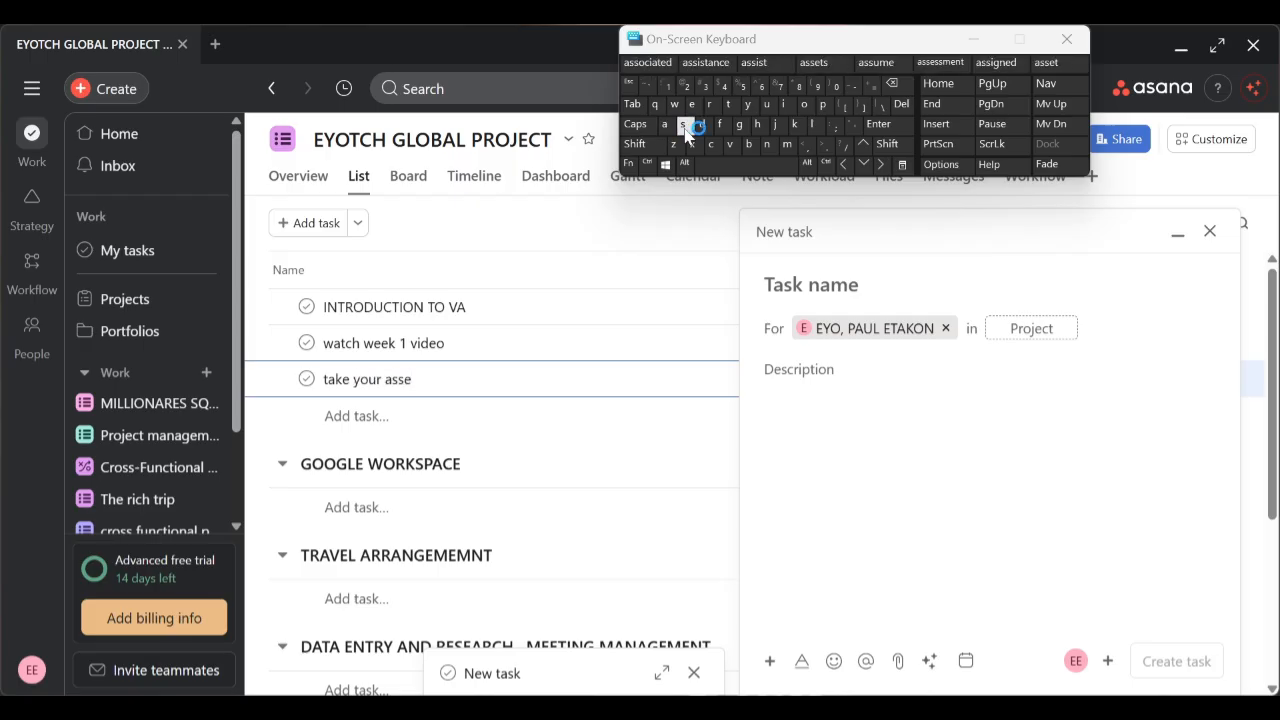
pyautogui.write('sment')
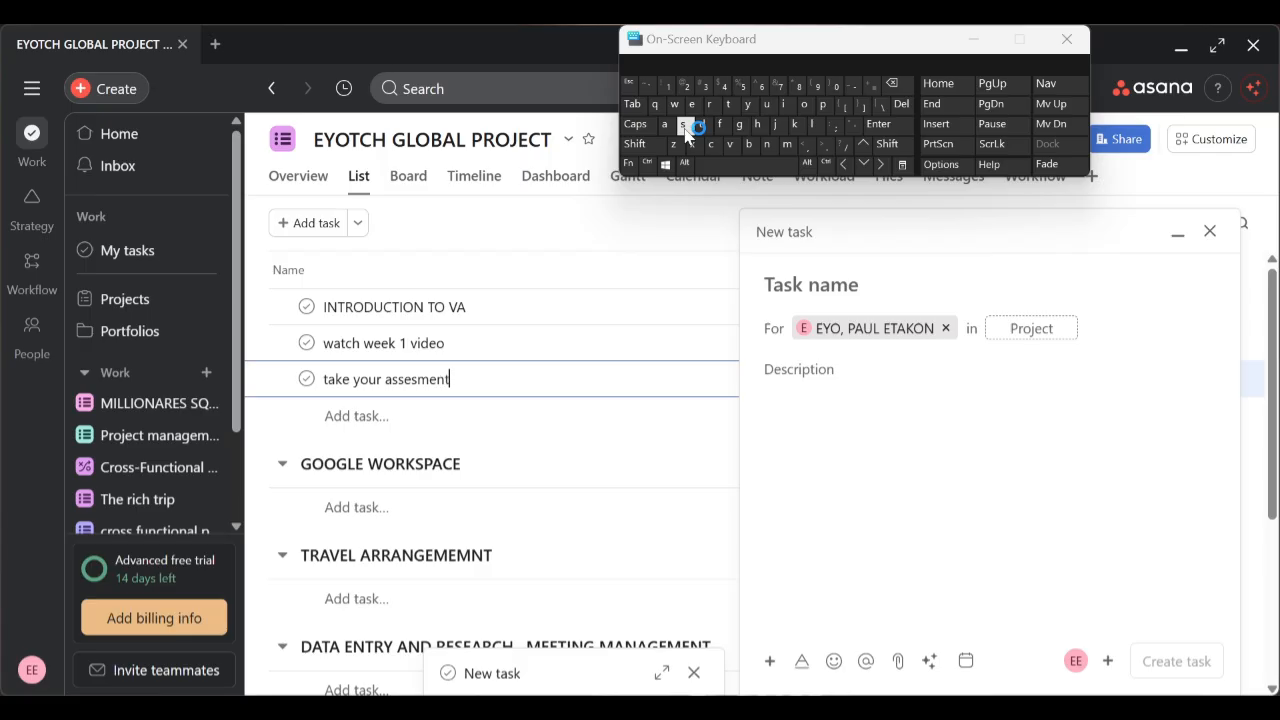
pyautogui.write(' and bok ')
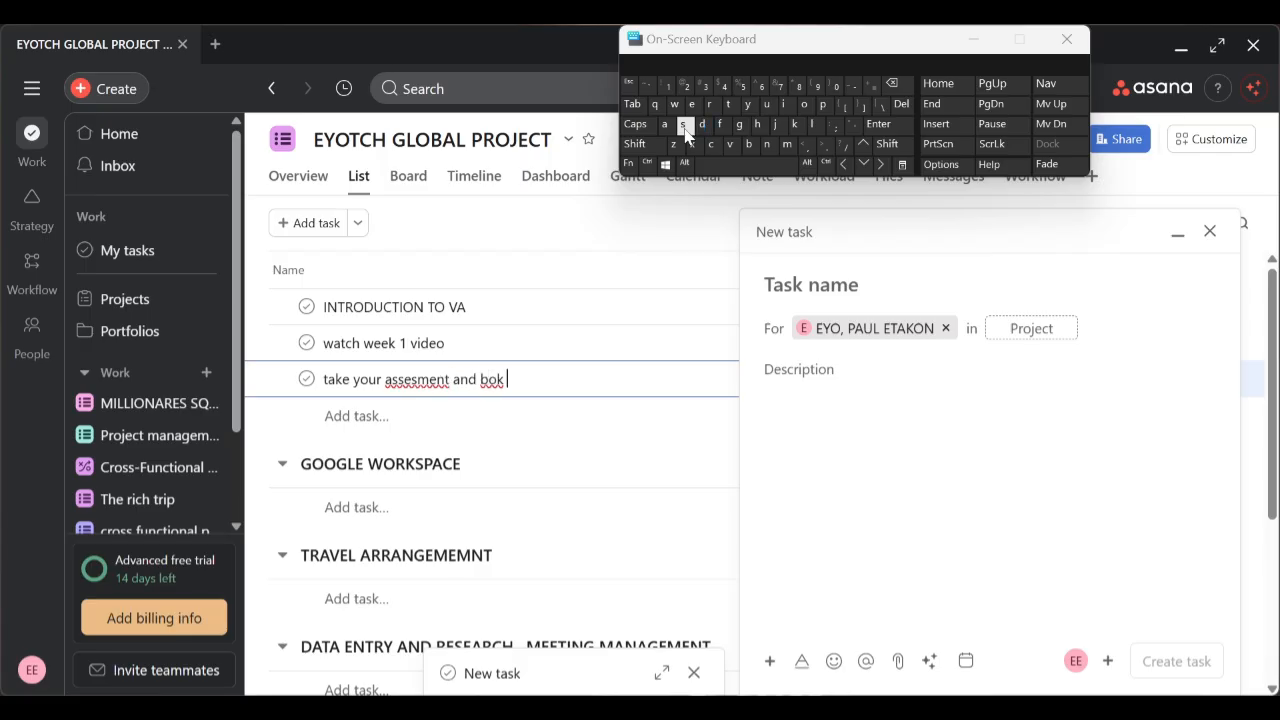
pyautogui.write('a call with')
pyautogui.write('peer t')
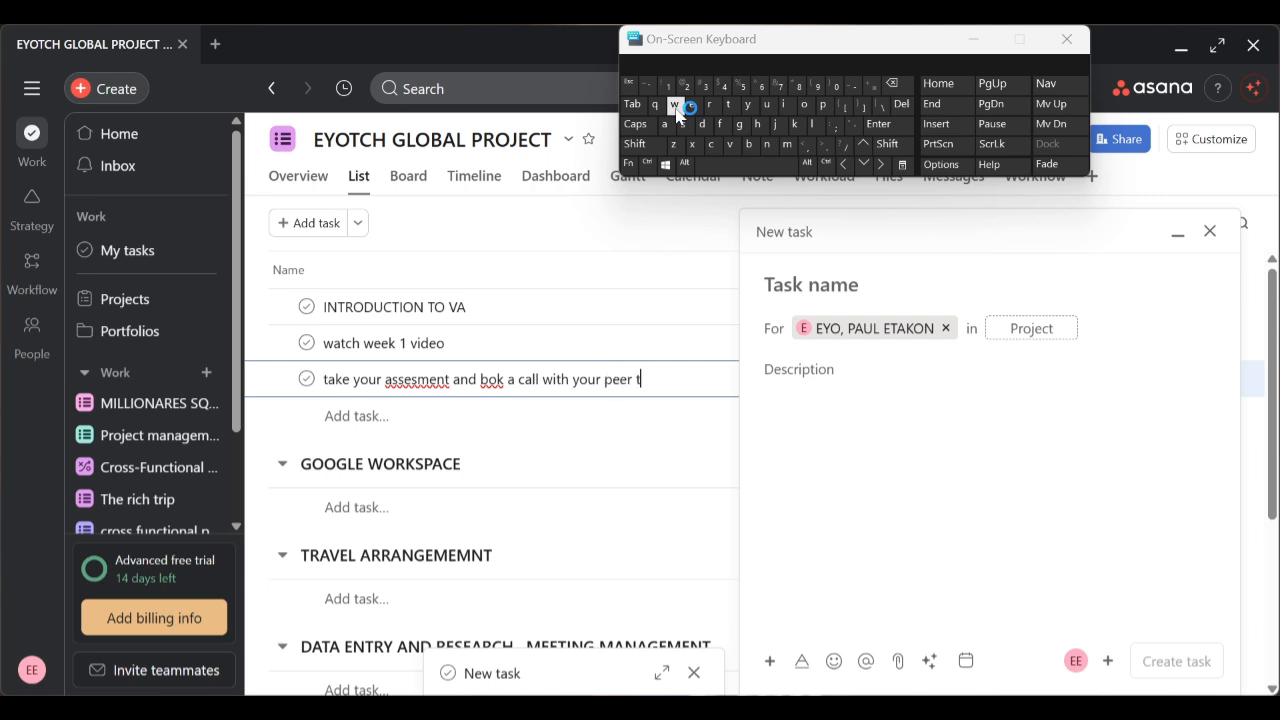
pyautogui.write('o per')
pyautogui.press('BackSpace')
pyautogui.press('BackSpace')
pyautogui.write('er mene')
pyautogui.press('BackSpace')
pyautogui.press('BackSpace')
pyautogui.write('mber')
# Add a task named "Submit task" below the assessment and peer call task
pyautogui.click(410, 420)
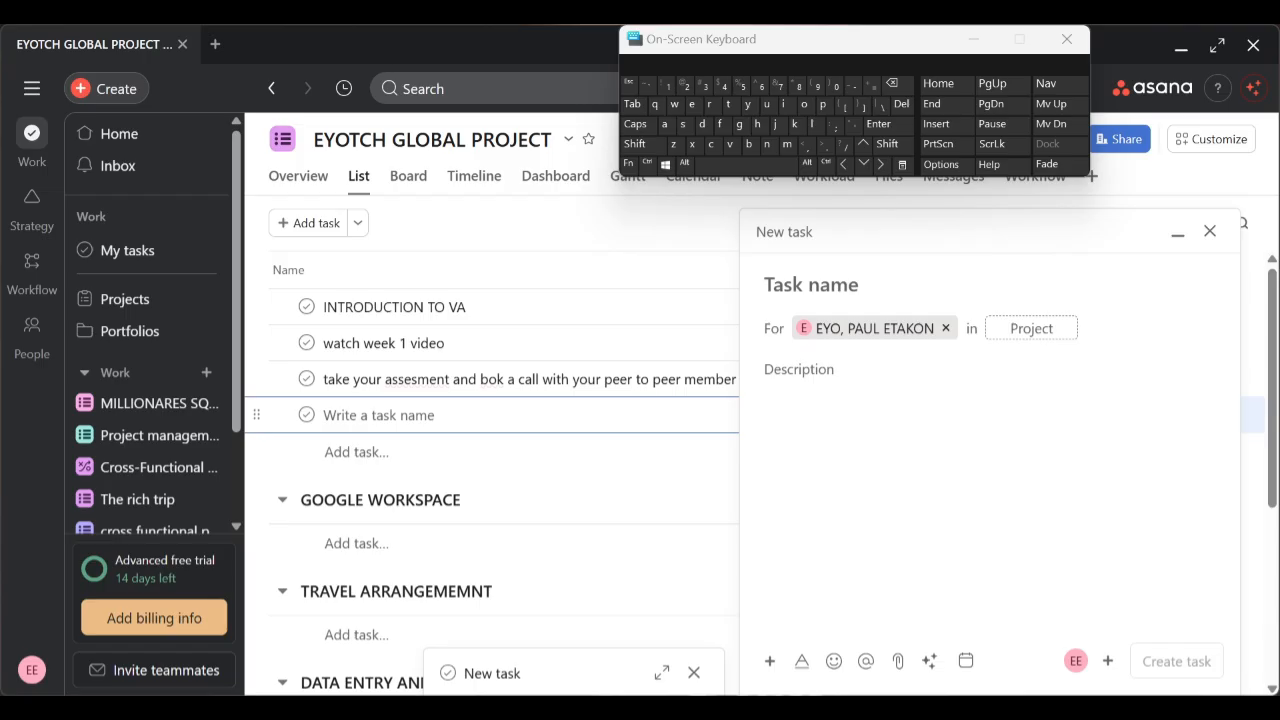
pyautogui.click(636, 124)
pyautogui.click(683, 124)
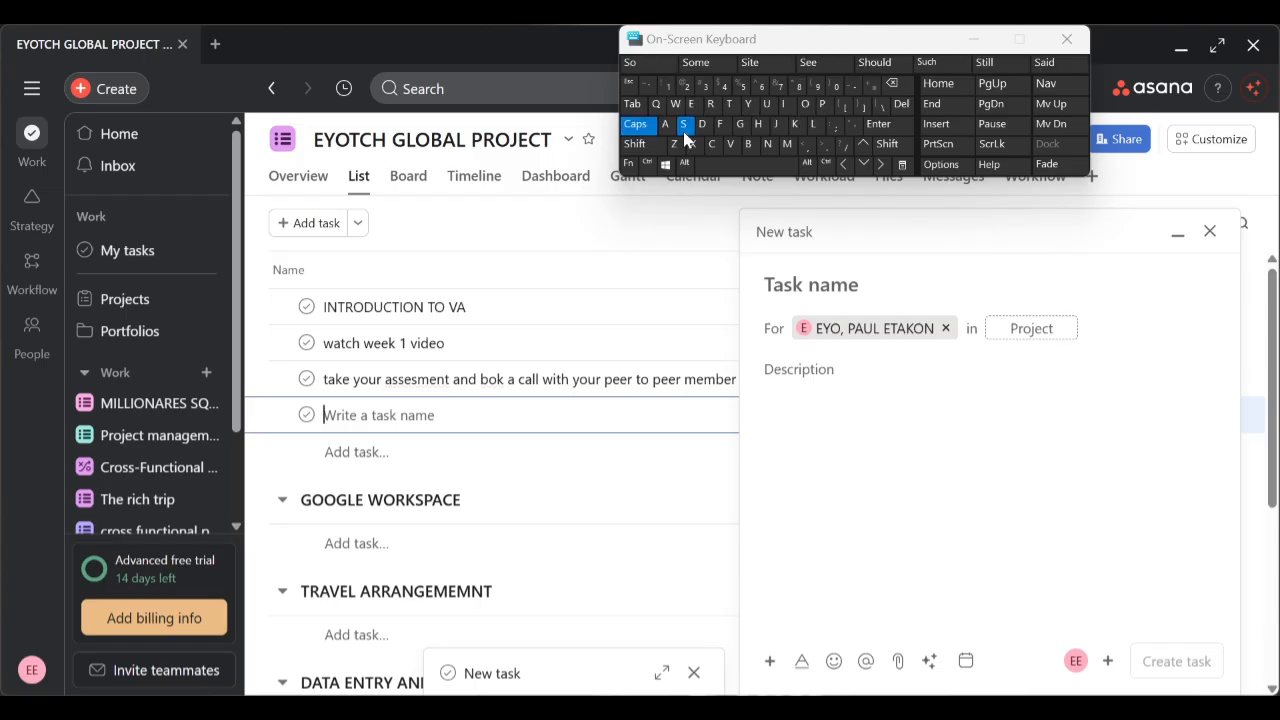
pyautogui.click(637, 130)
pyautogui.write('ubmit t')
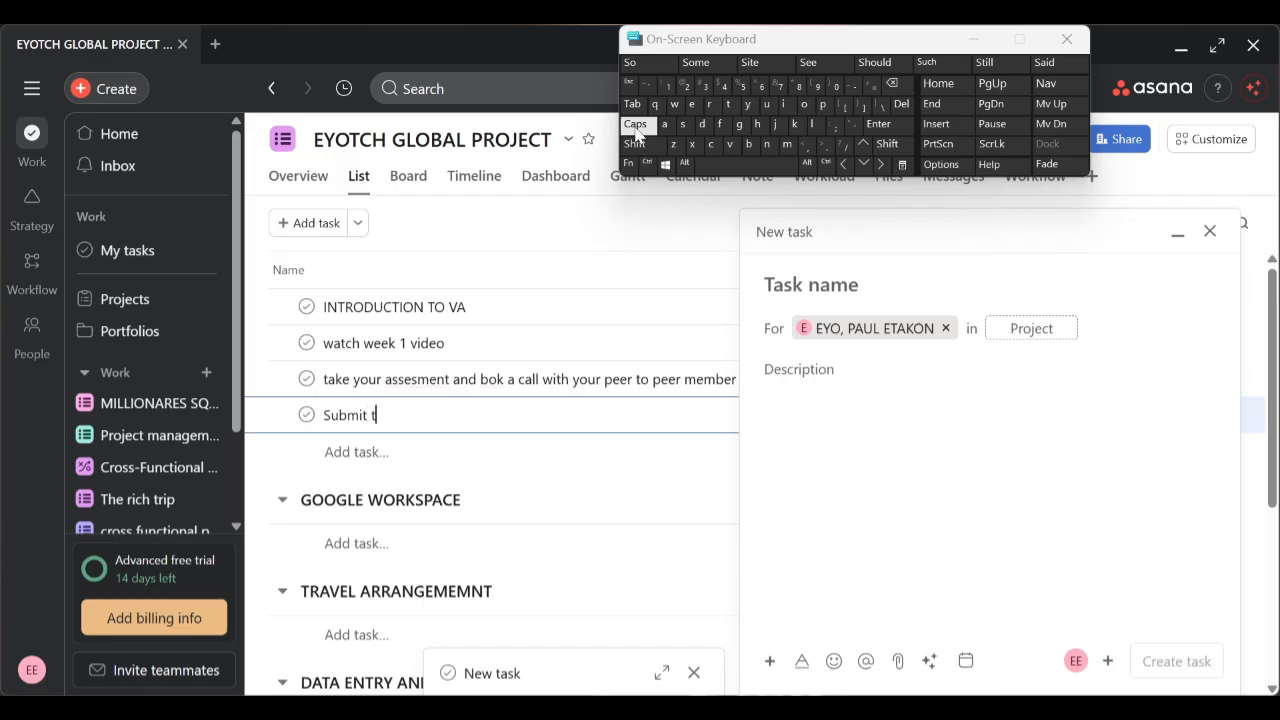
pyautogui.write('ask')
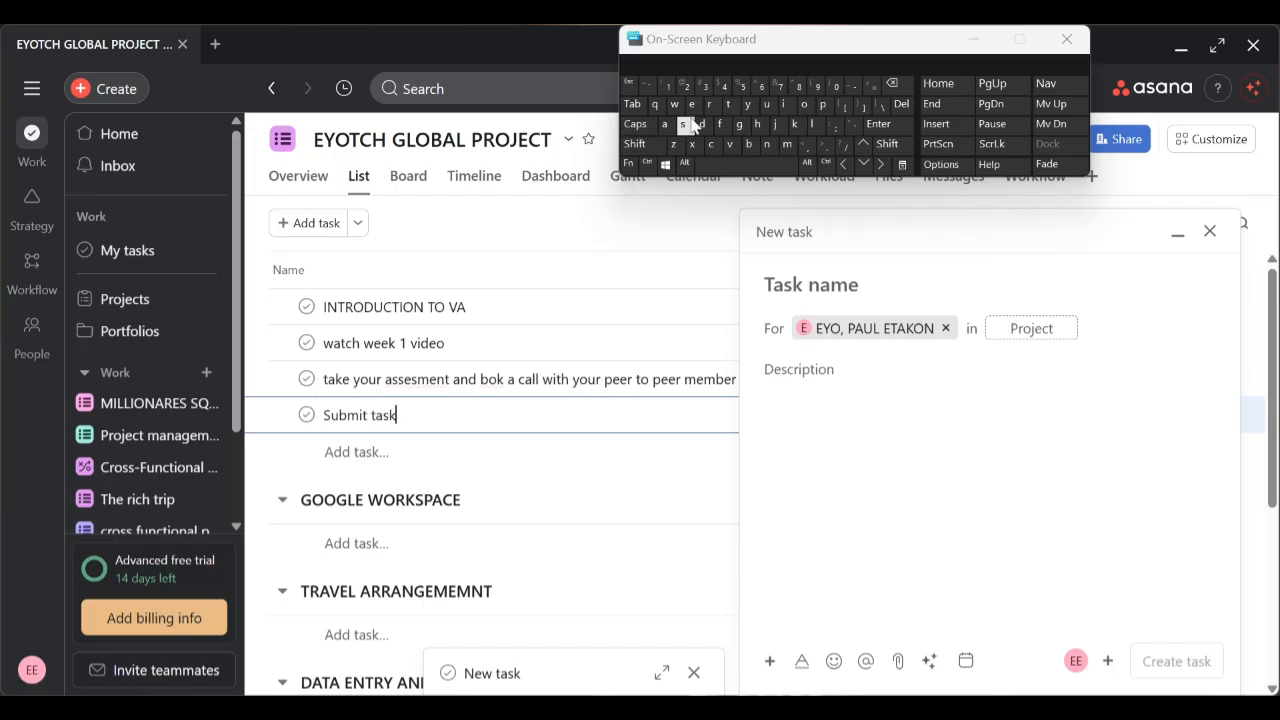
pyautogui.click(367, 542)
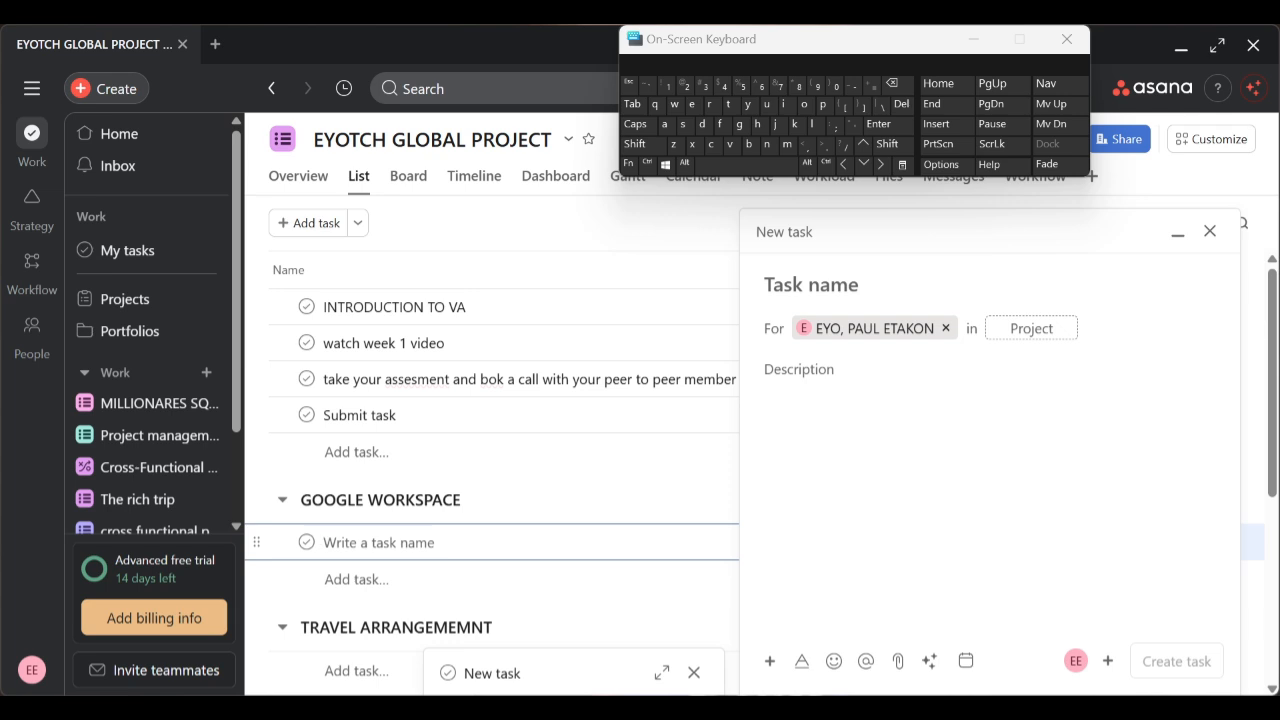
pyautogui.scroll(1, 490, 450)
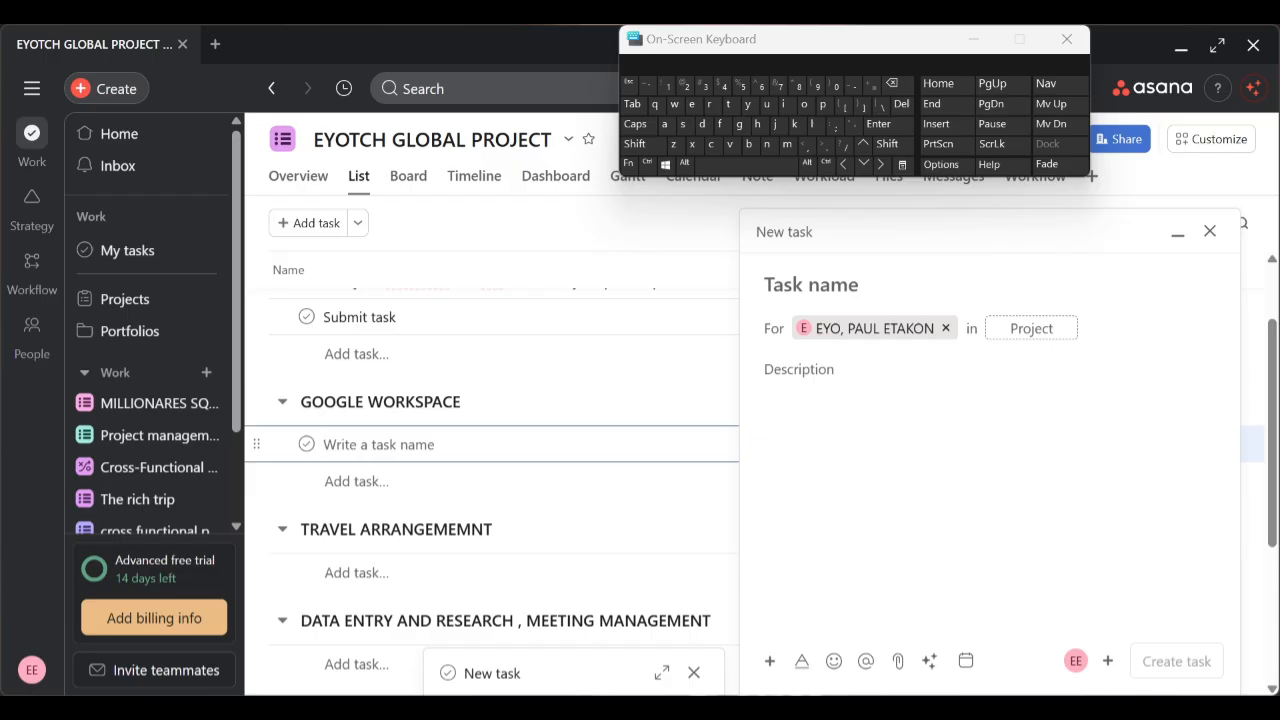
pyautogui.click(356, 572)
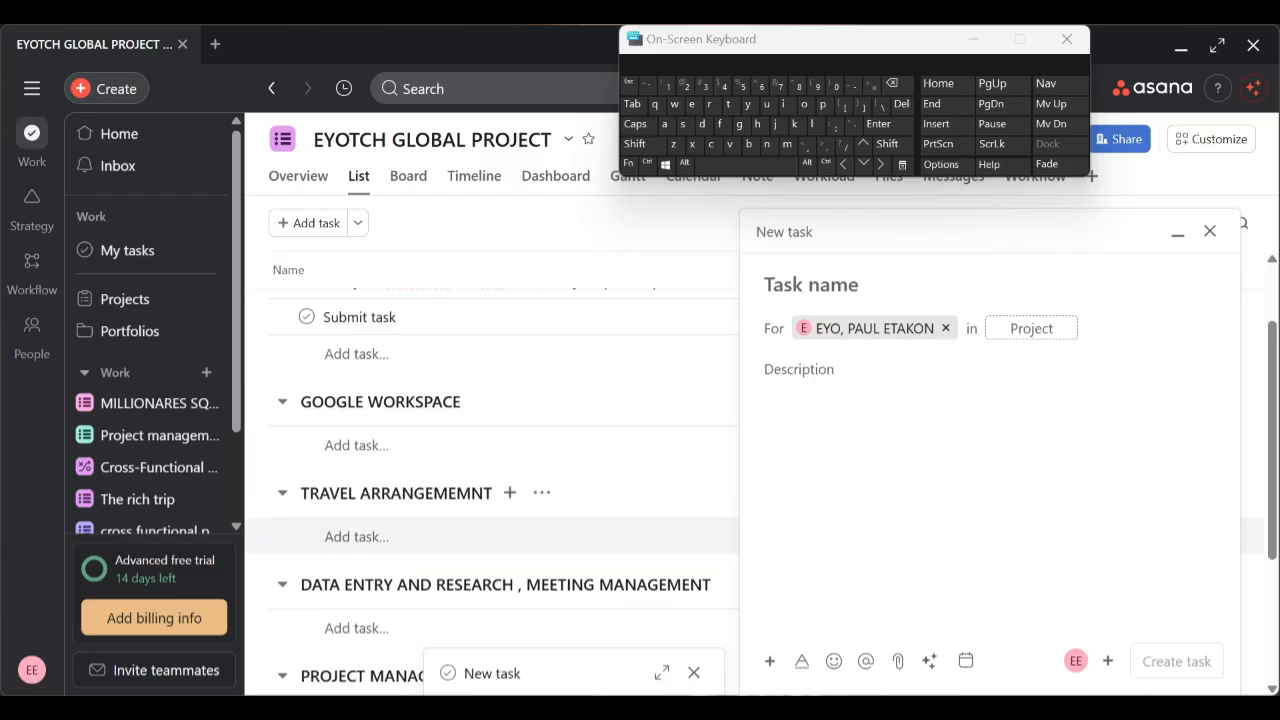
# Add a task named "watch the video" in the GOOGLE WORKSPACE section
pyautogui.click(334, 450)
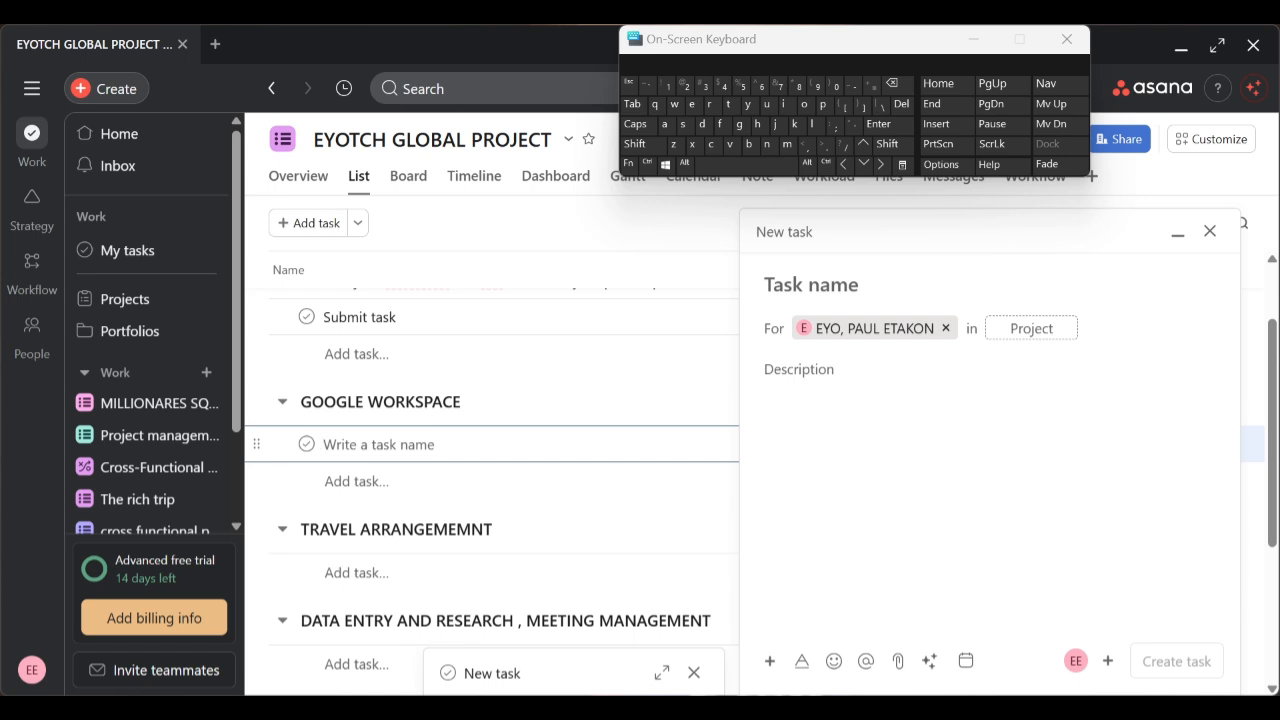
pyautogui.click(676, 106)
pyautogui.write('atc')
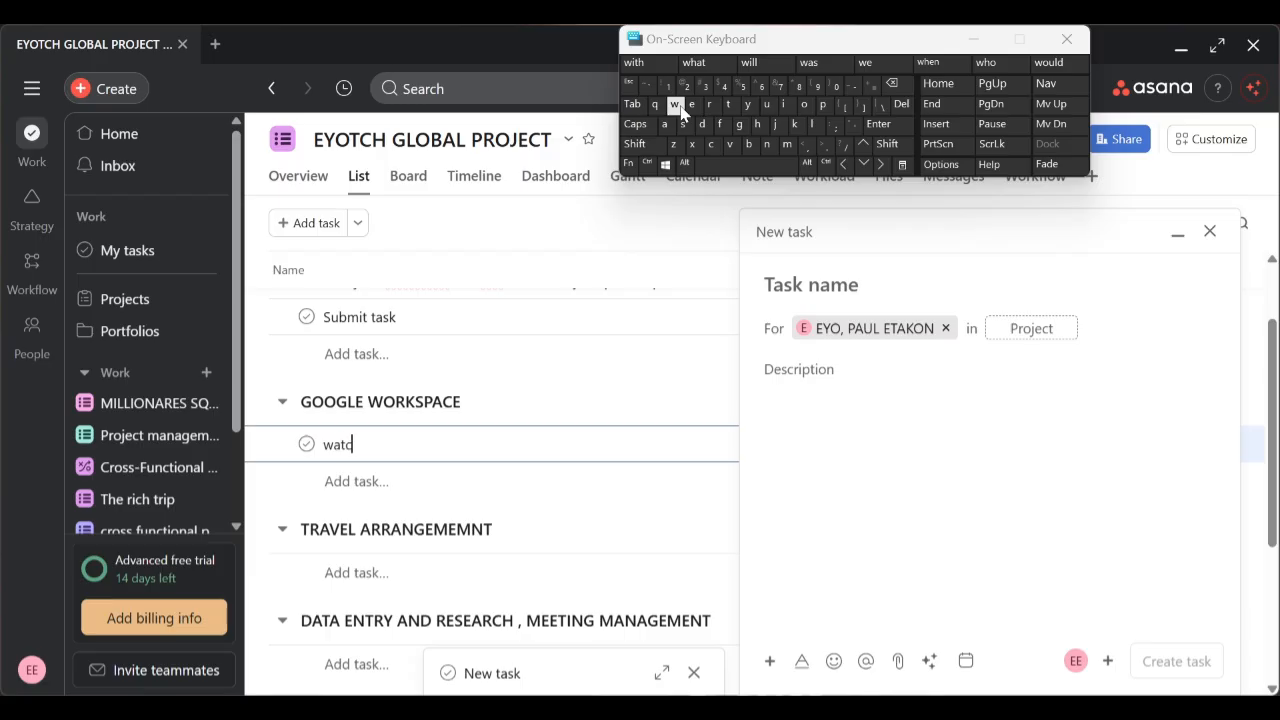
pyautogui.write('h the video')
# Add a second task in the GOOGLE WORKSPACE section named "learn how to used google workspace , google doc, gmail, google he"
pyautogui.click(419, 481)
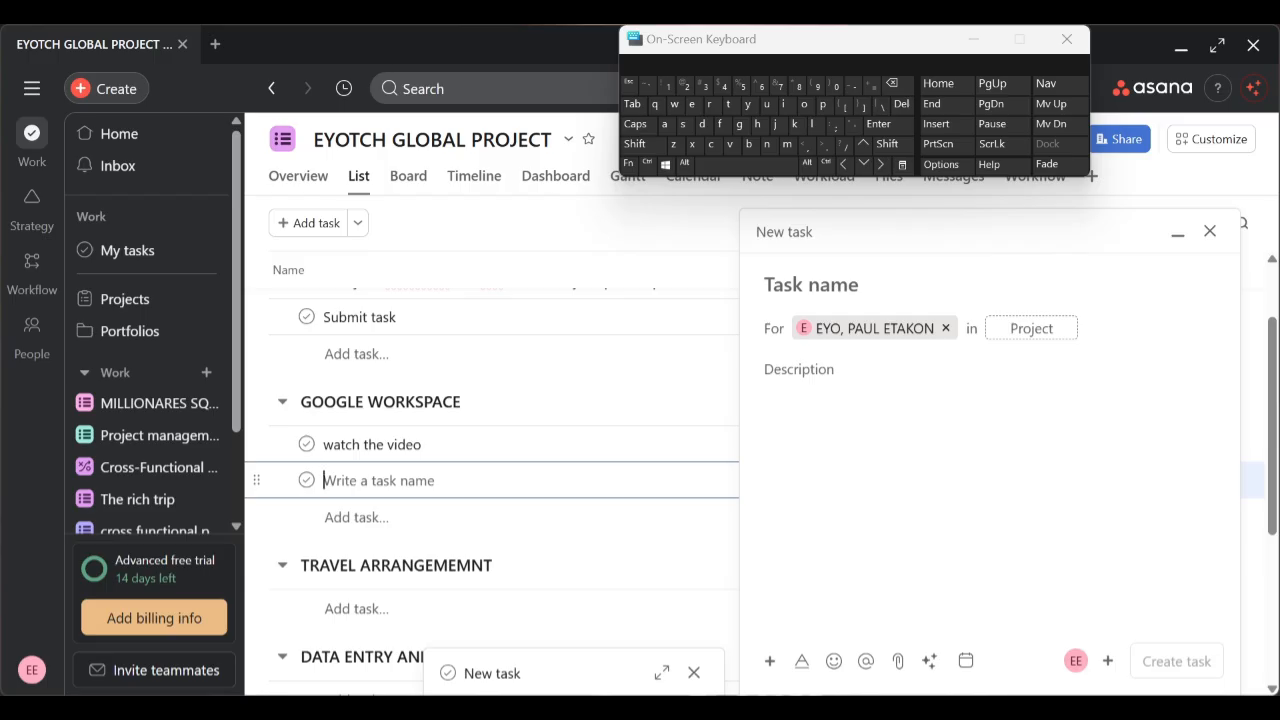
pyautogui.write('le')
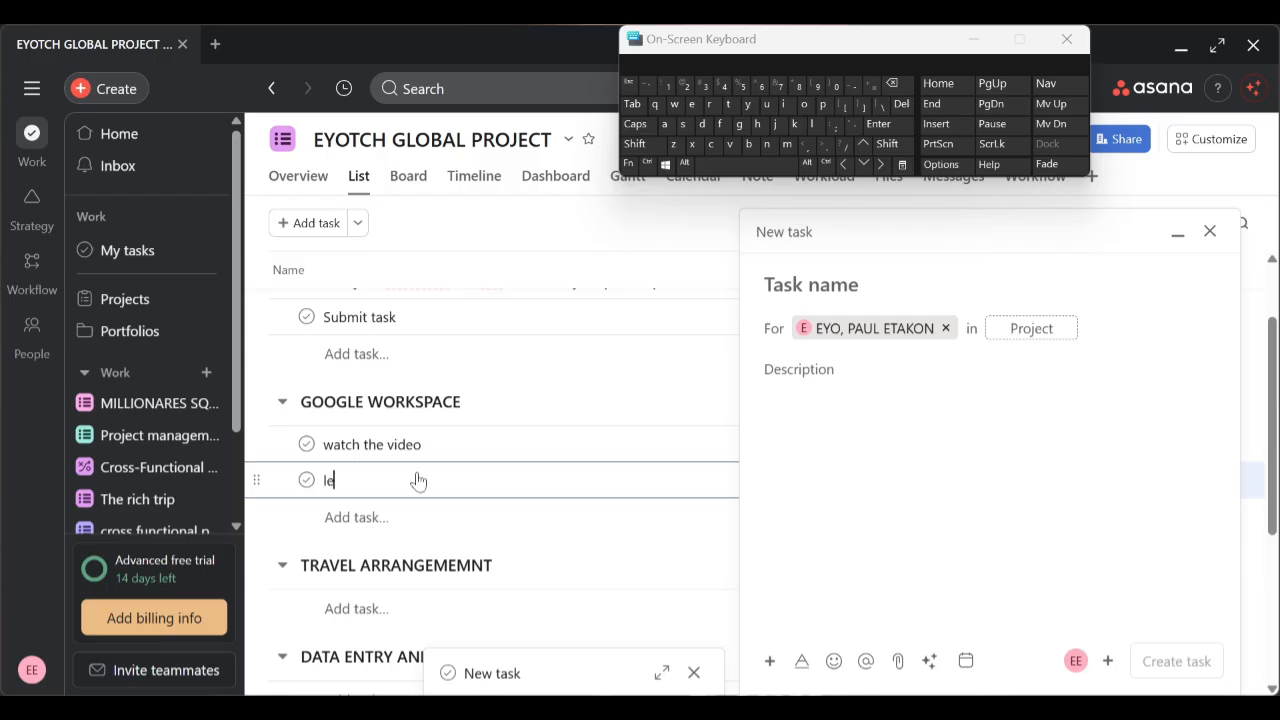
pyautogui.write('arn how to u')
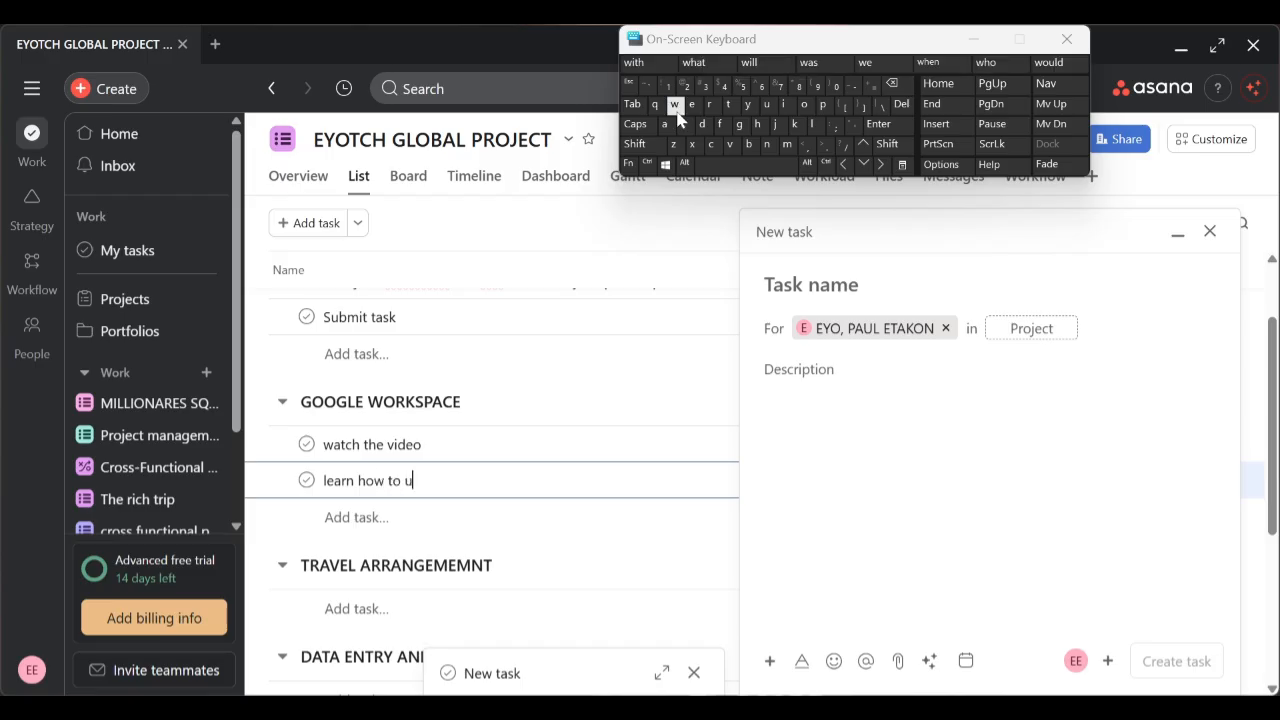
pyautogui.write('sed g')
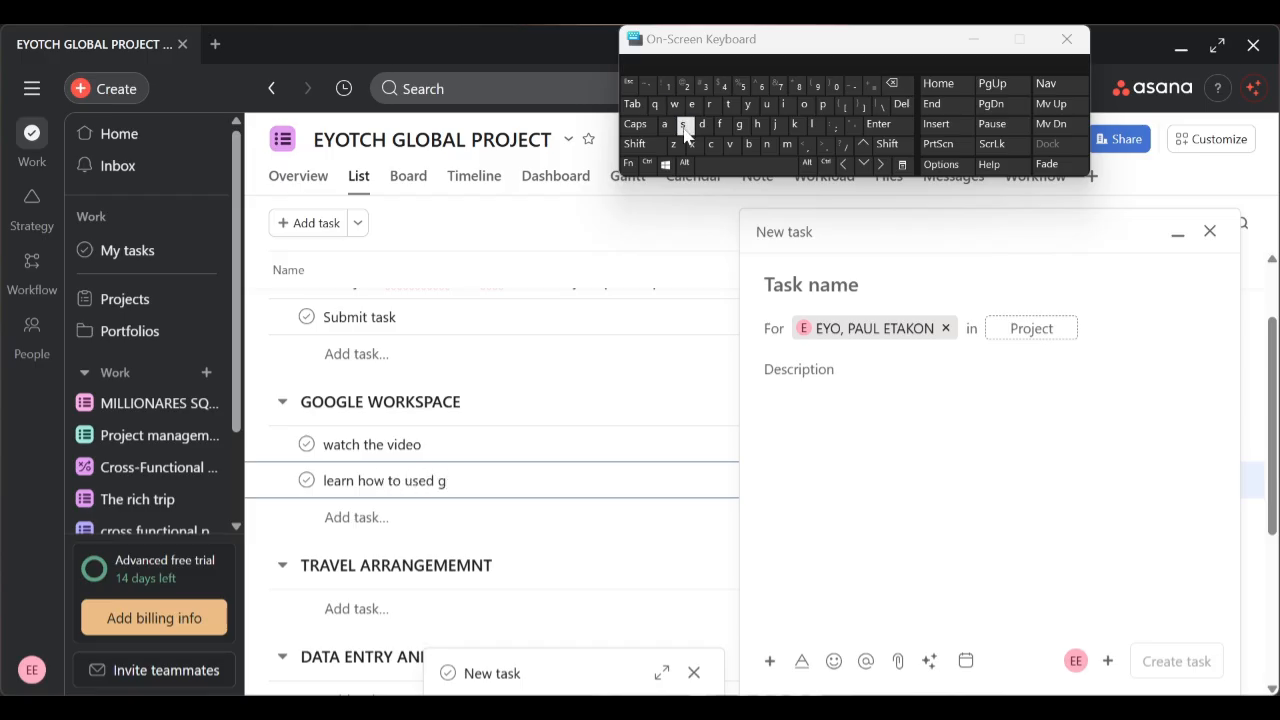
pyautogui.write('ogle we')
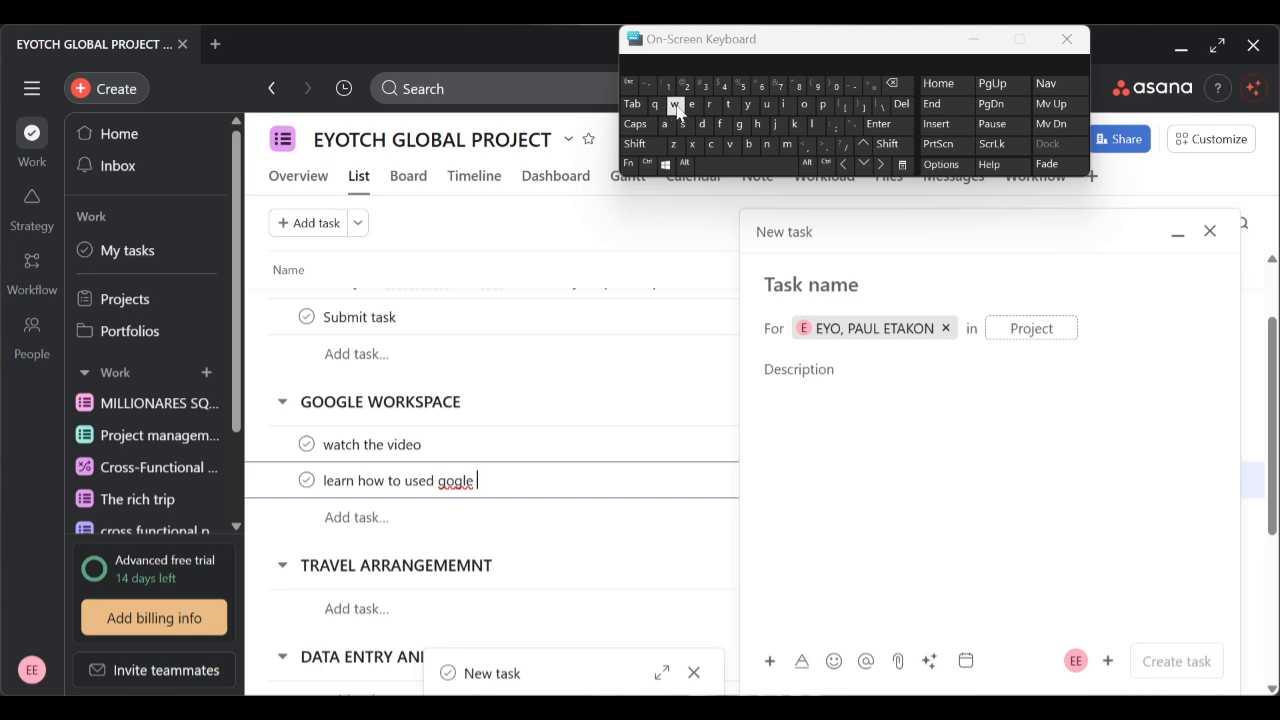
pyautogui.press('BackSpace')
pyautogui.press('BackSpace')
pyautogui.press('BackSpace')
pyautogui.press('BackSpace')
pyautogui.press('BackSpace')
pyautogui.press('BackSpace')
pyautogui.write('ogle workspa')
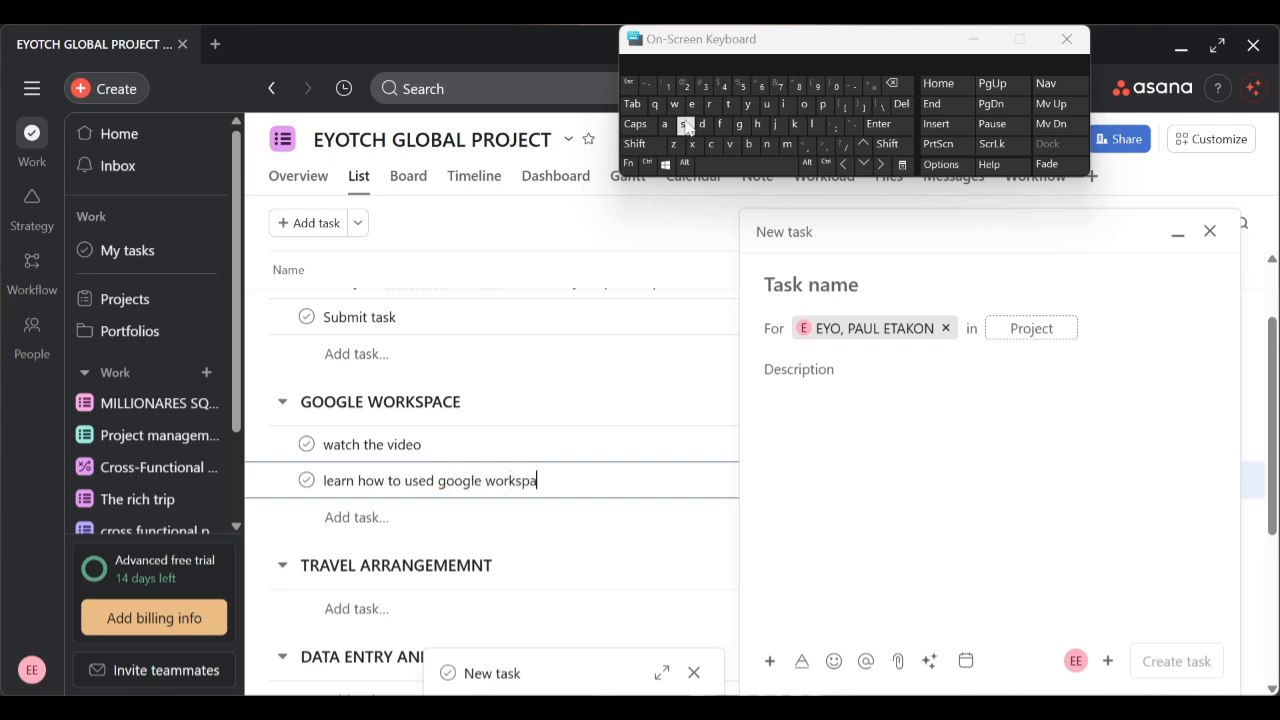
pyautogui.write('ce , google doc')
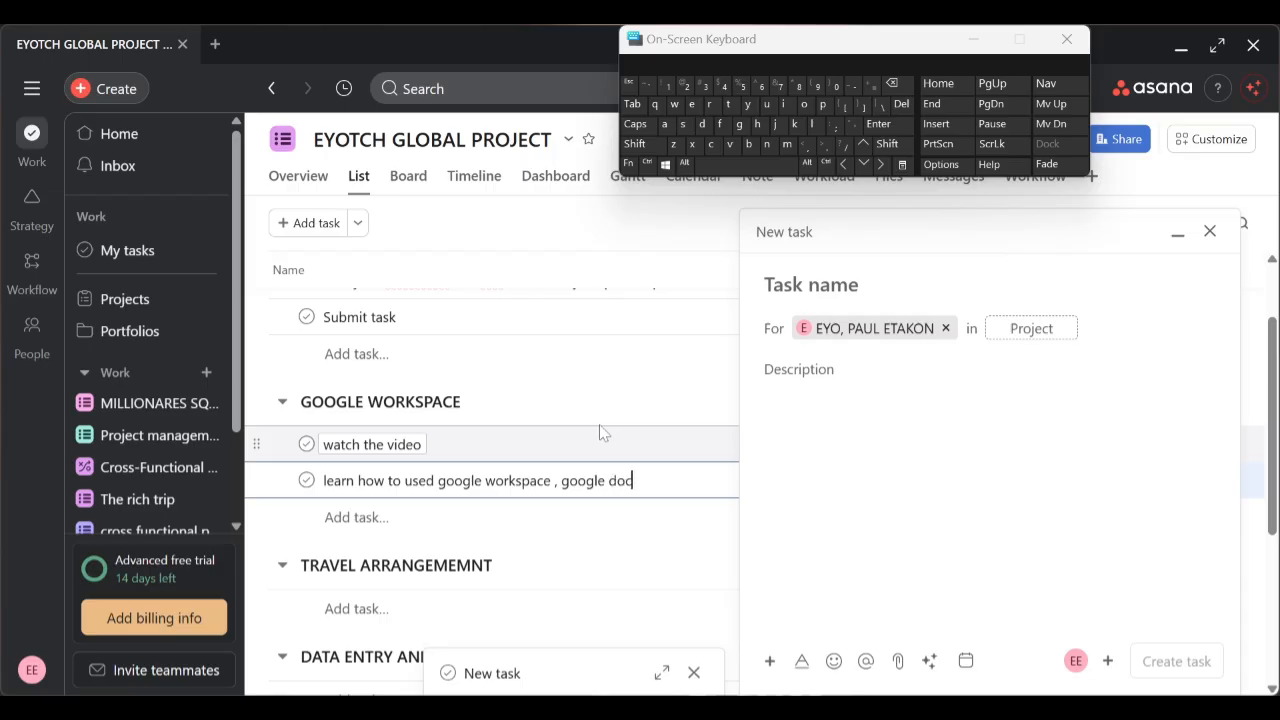
pyautogui.write(', gmail, google he')
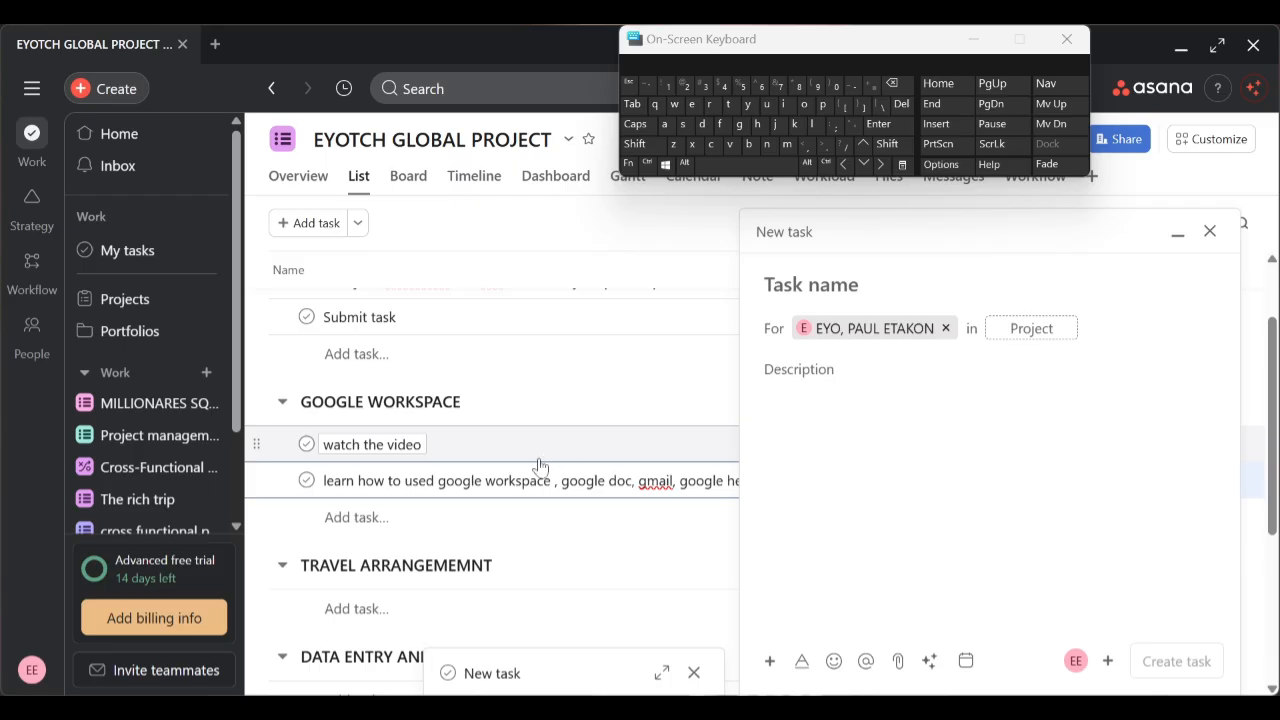
# Add a third task named "Submit week 2 task" in the GOOGLE WORKSPACE section
pyautogui.click(408, 532)
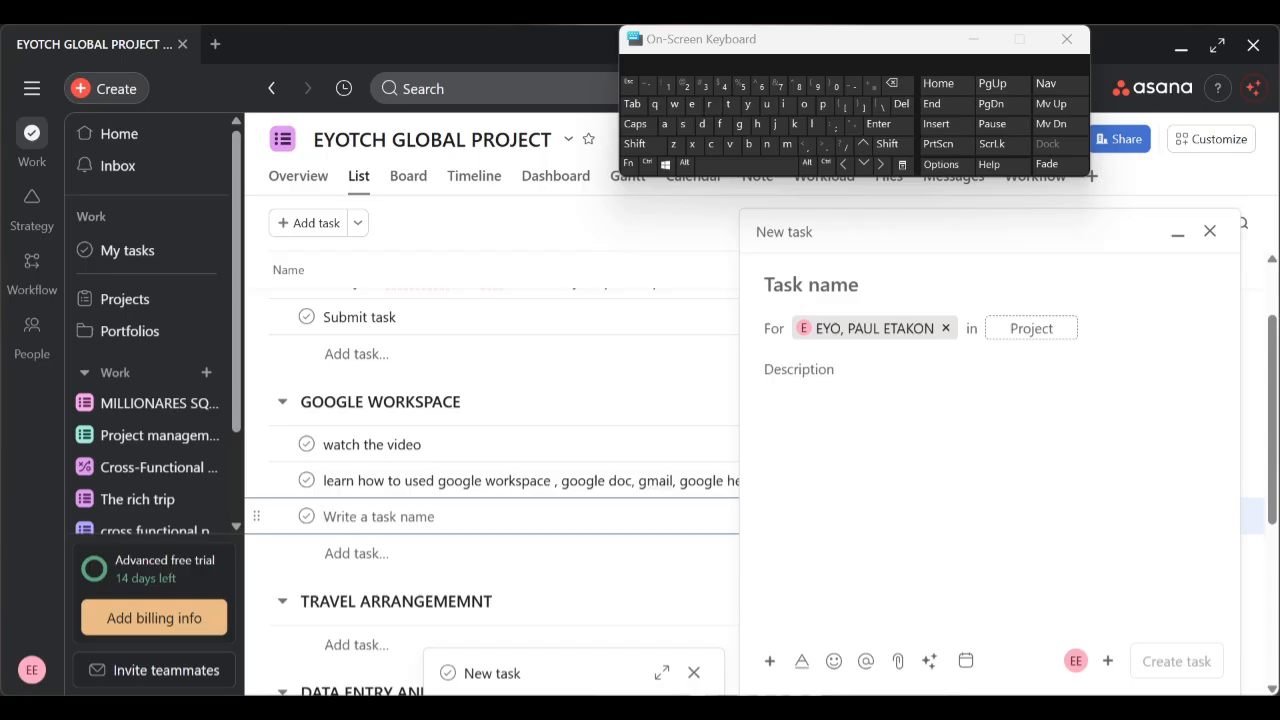
pyautogui.click(636, 124)
pyautogui.write('S')
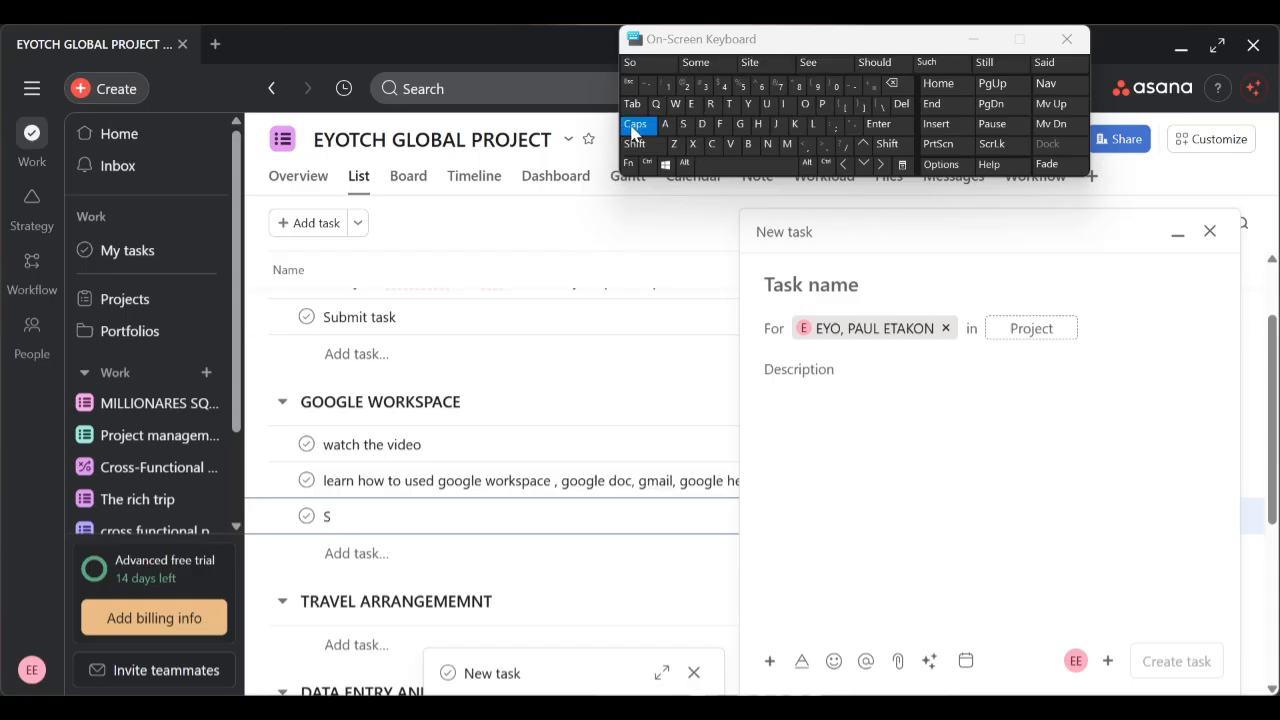
pyautogui.write('ubmit weekw')
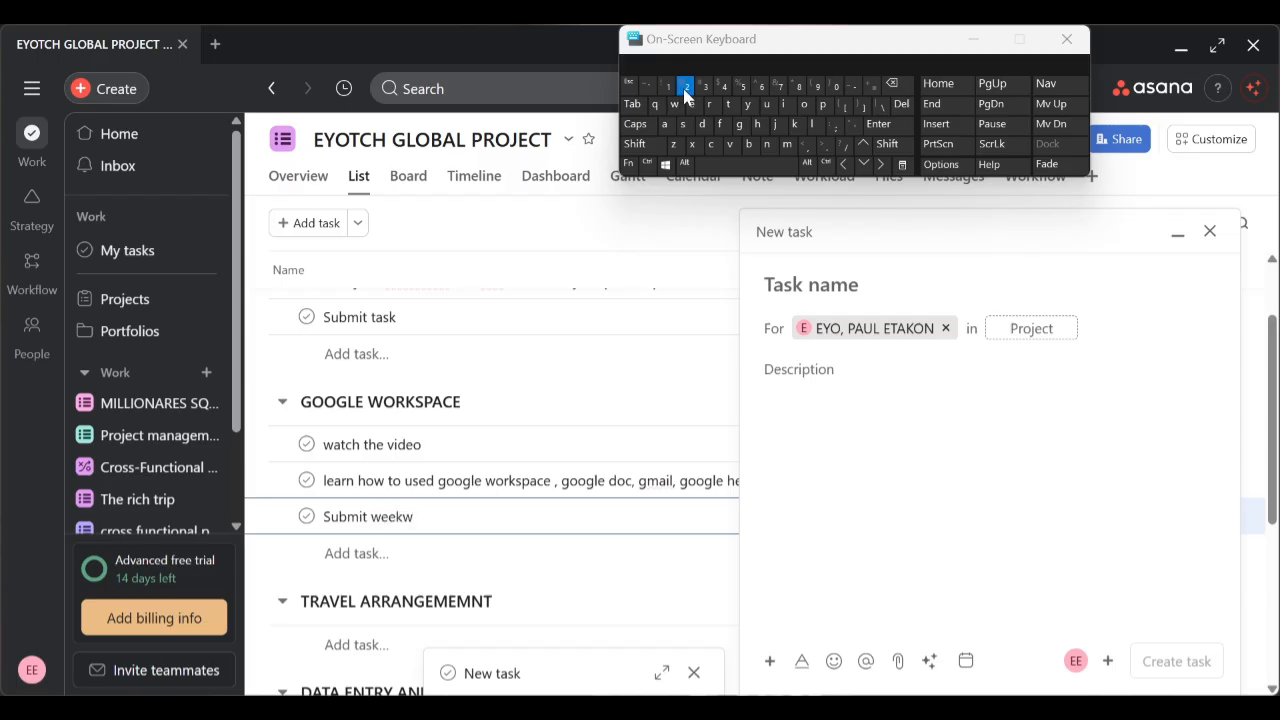
pyautogui.press('BackSpace')
pyautogui.write('2 task')
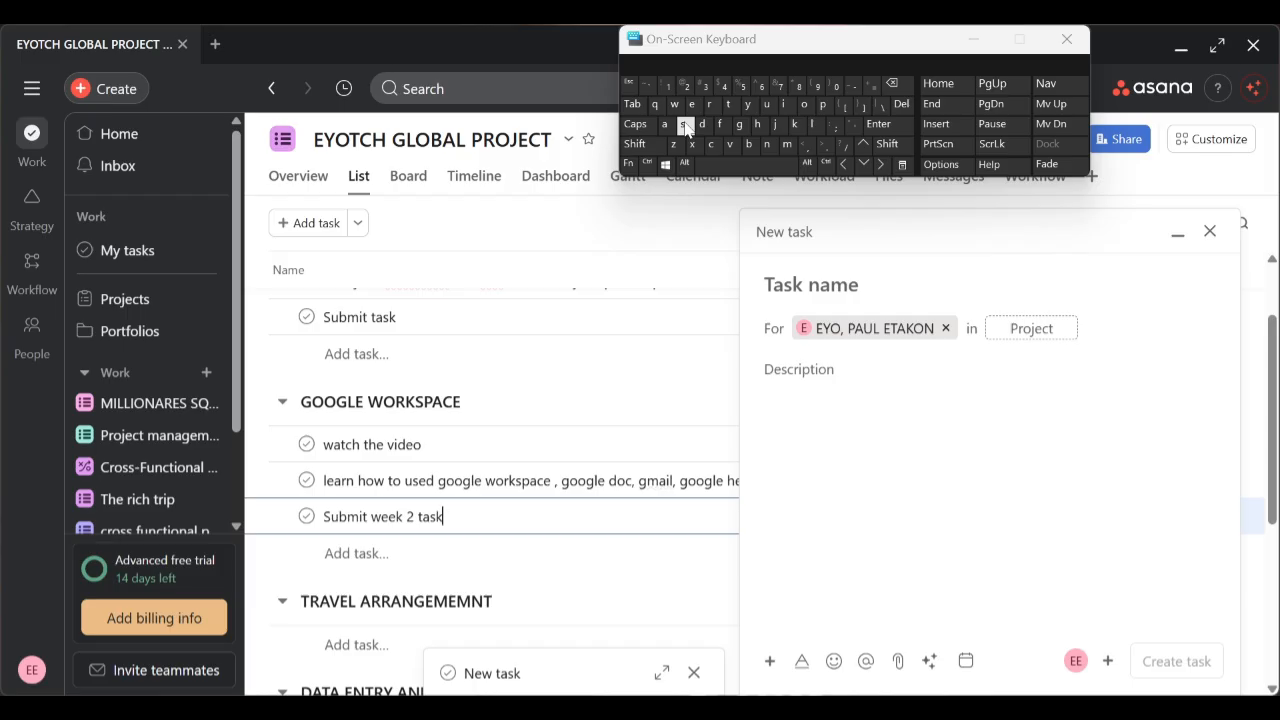
# Add a task named "watch the video" in the TRAVEL ARRANGEMEMNT section
pyautogui.scroll(-2, 528, 440)
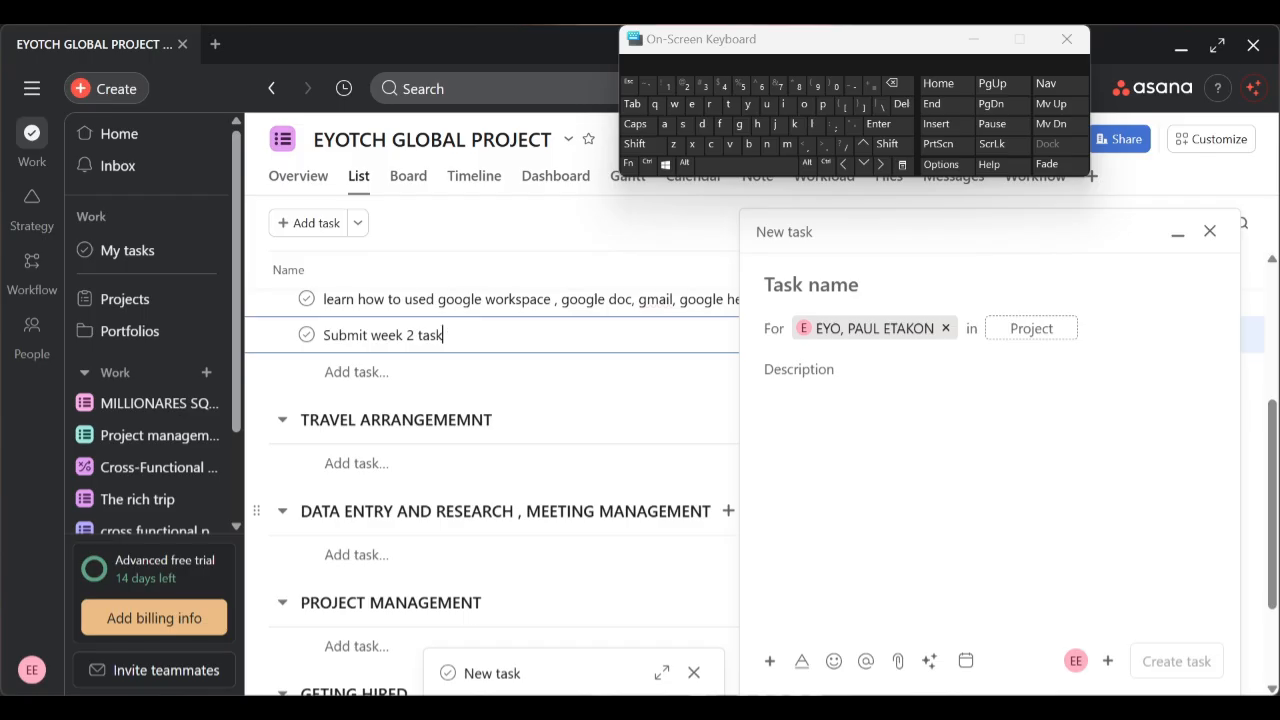
pyautogui.click(415, 472)
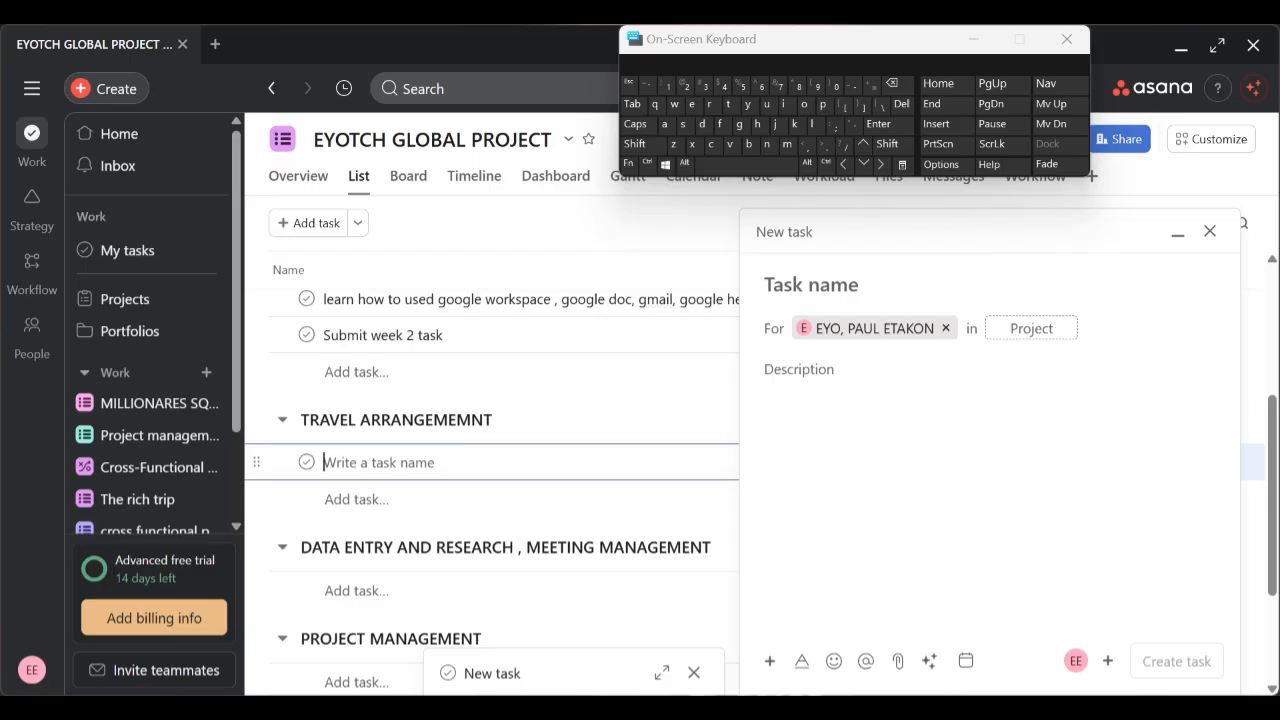
pyautogui.click(675, 105)
pyautogui.write('atcg')
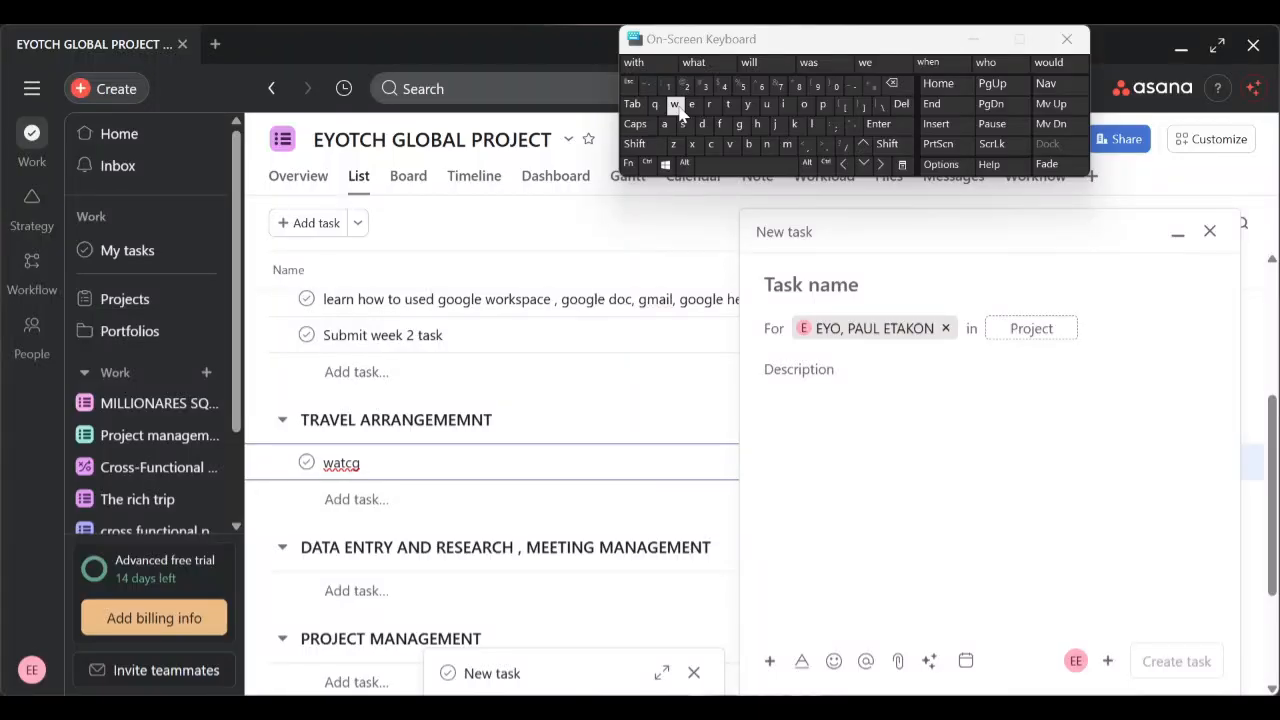
pyautogui.press('BackSpace')
pyautogui.write('h the video')
# Add a second TRAVEL ARRANGEMEMNT task named "Research travel to favorite location", and start a blank task under it
pyautogui.click(412, 510)
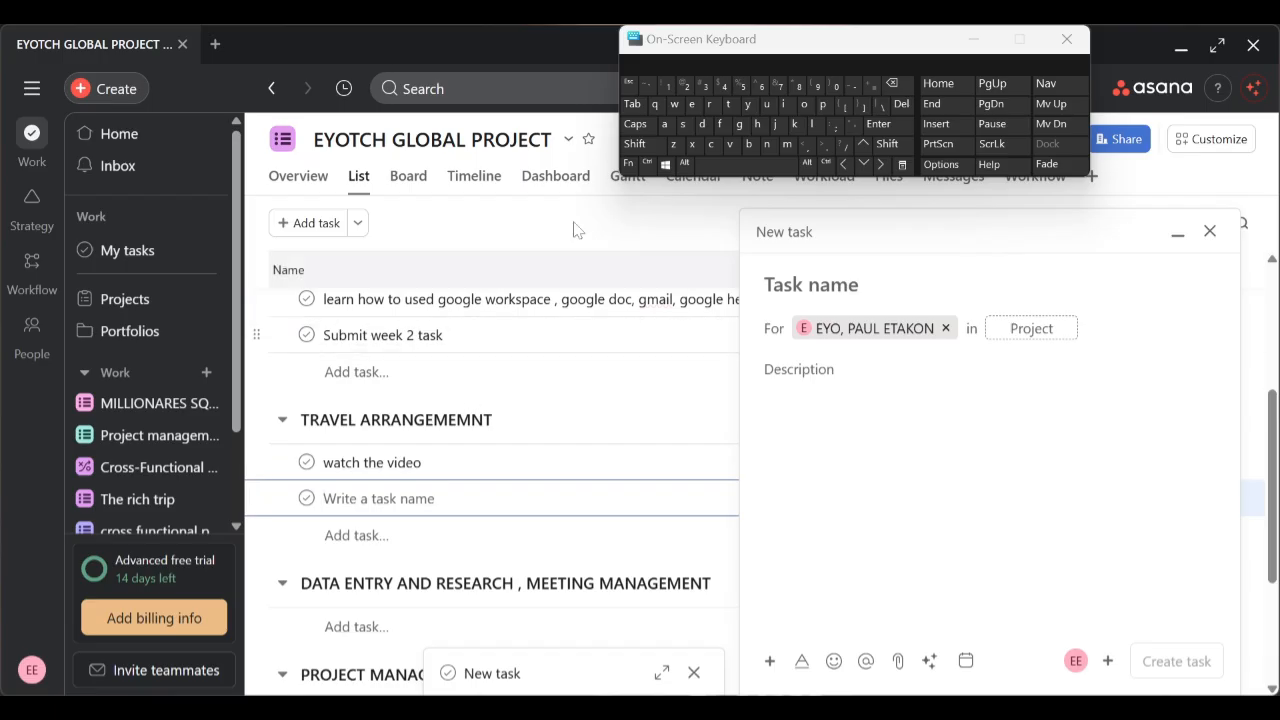
pyautogui.click(633, 126)
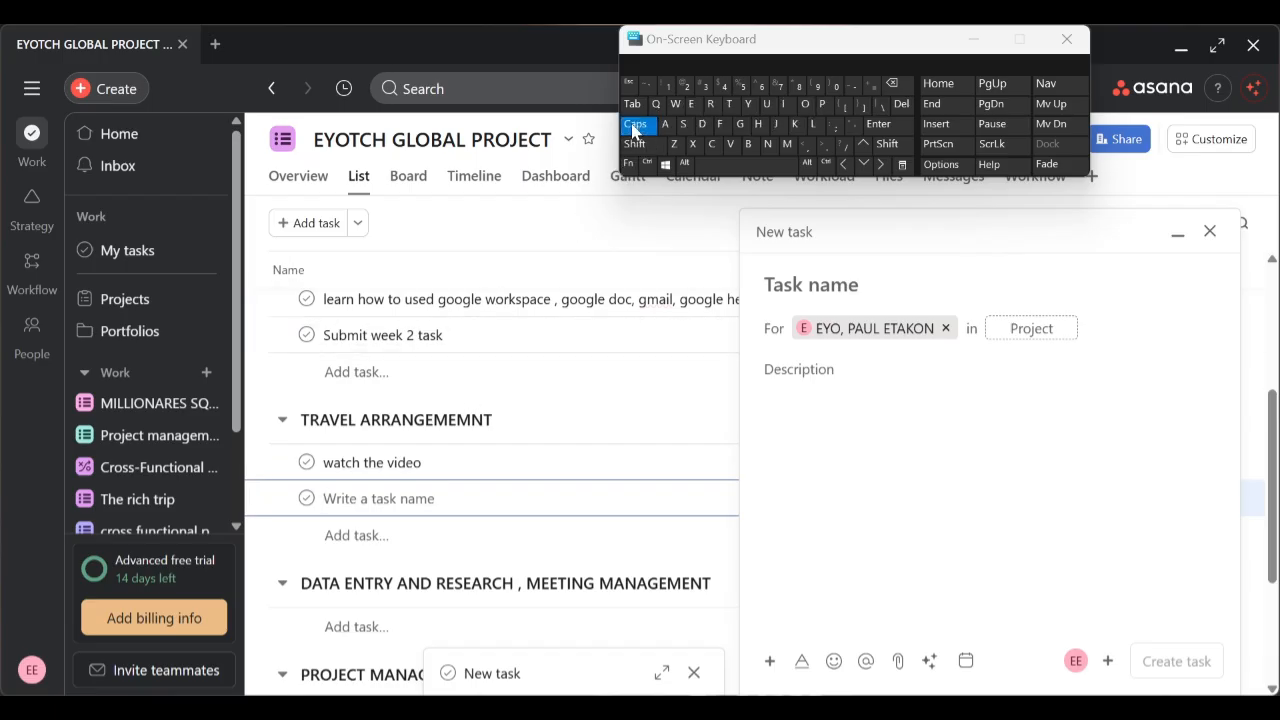
pyautogui.click(710, 104)
pyautogui.click(650, 124)
pyautogui.write('e')
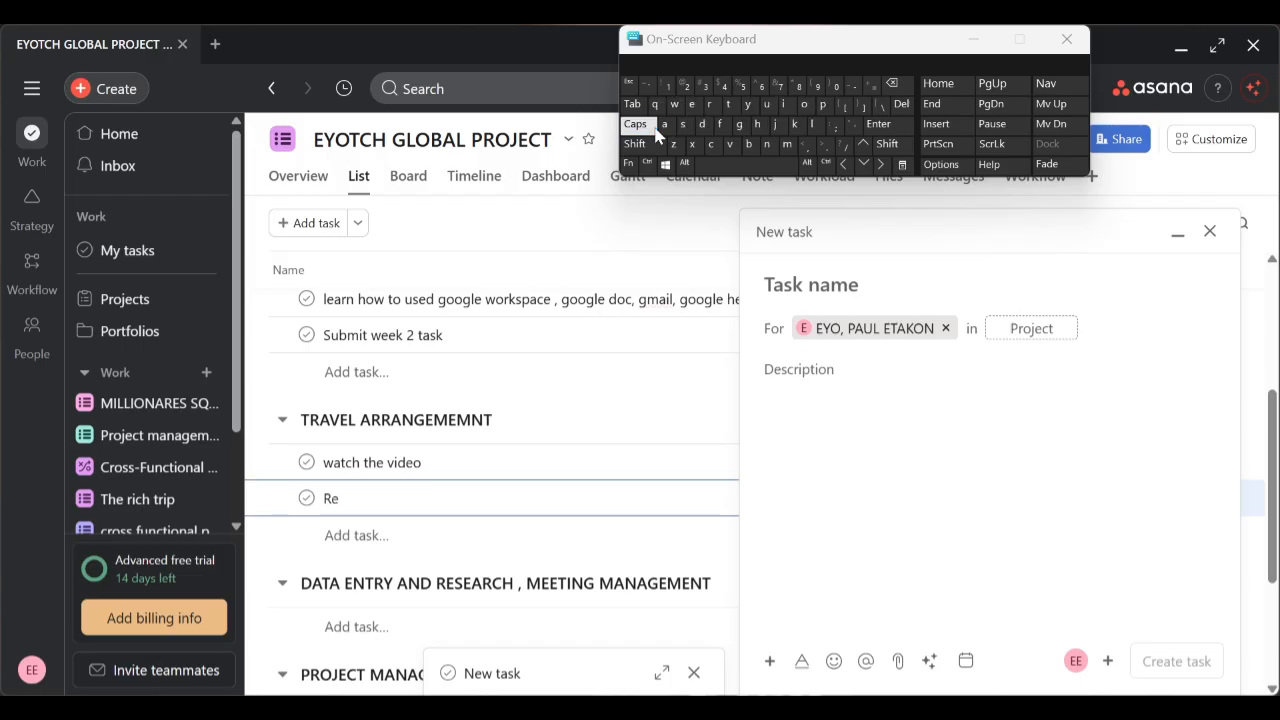
pyautogui.write('search trave')
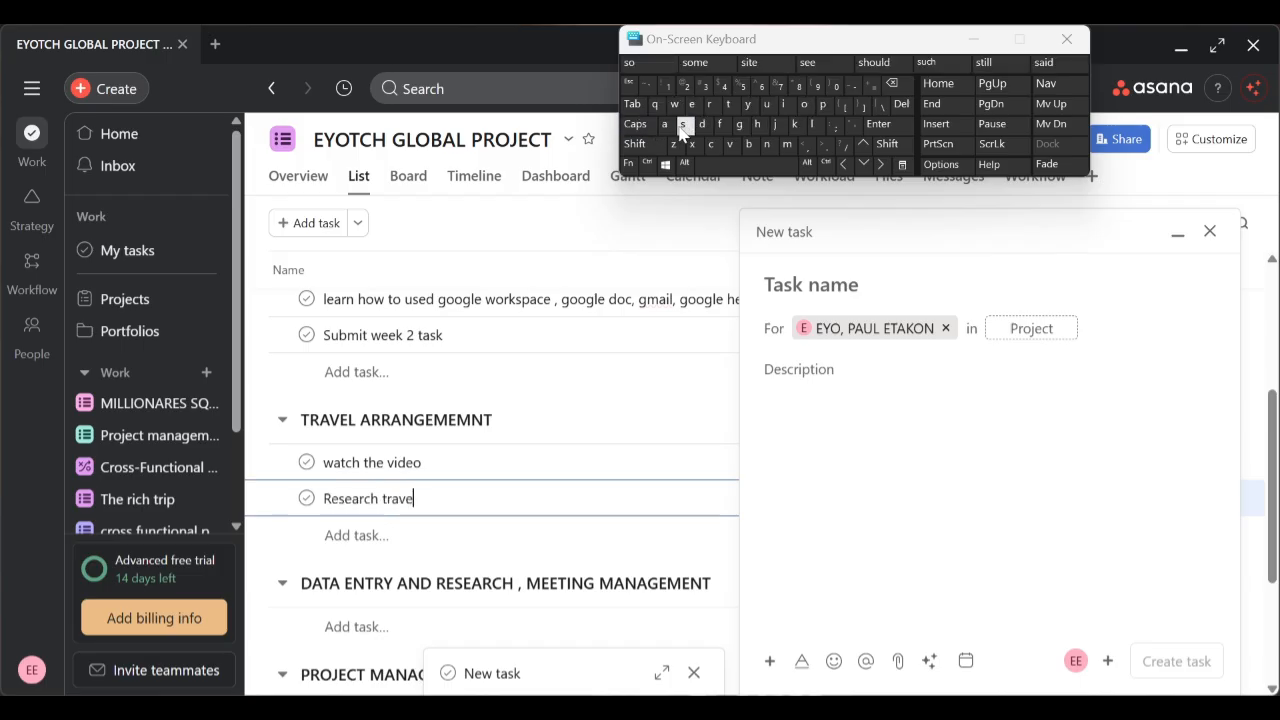
pyautogui.write('l to favorite location')
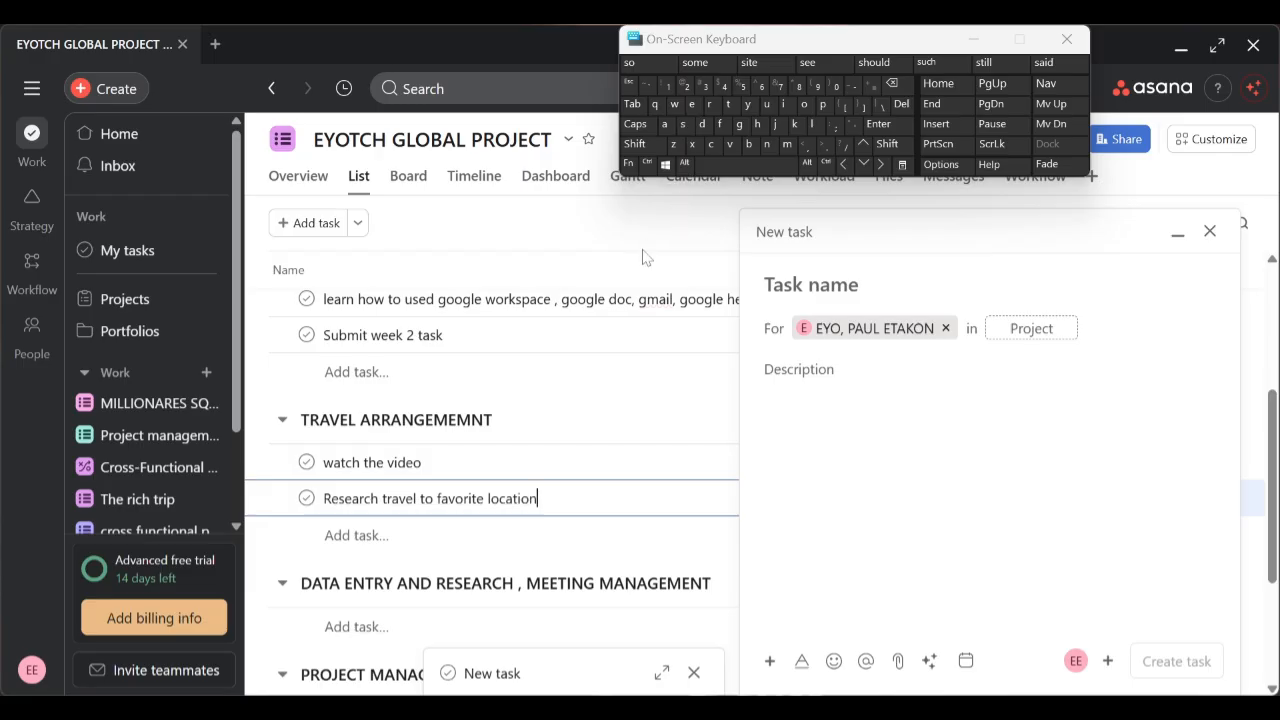
pyautogui.click(491, 544)
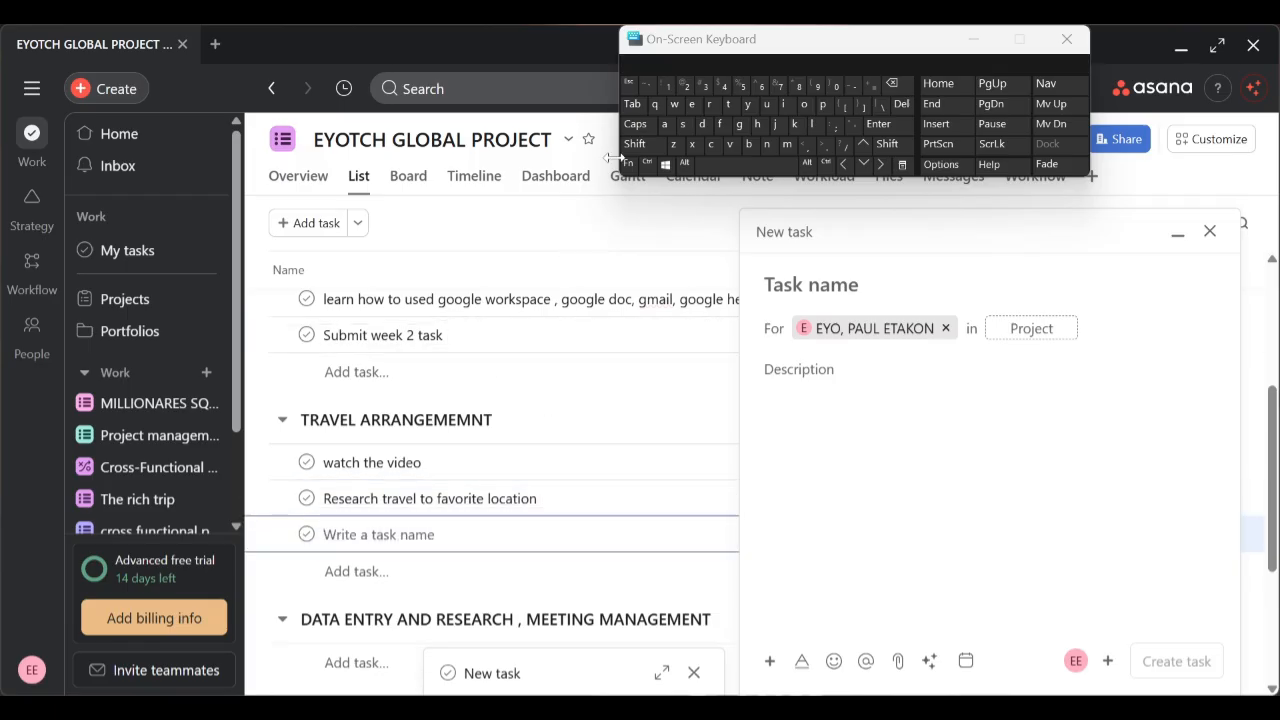
# Name the blank third task in the TRAVEL ARRANGEMEMNT section "Submit your task"
pyautogui.click(635, 130)
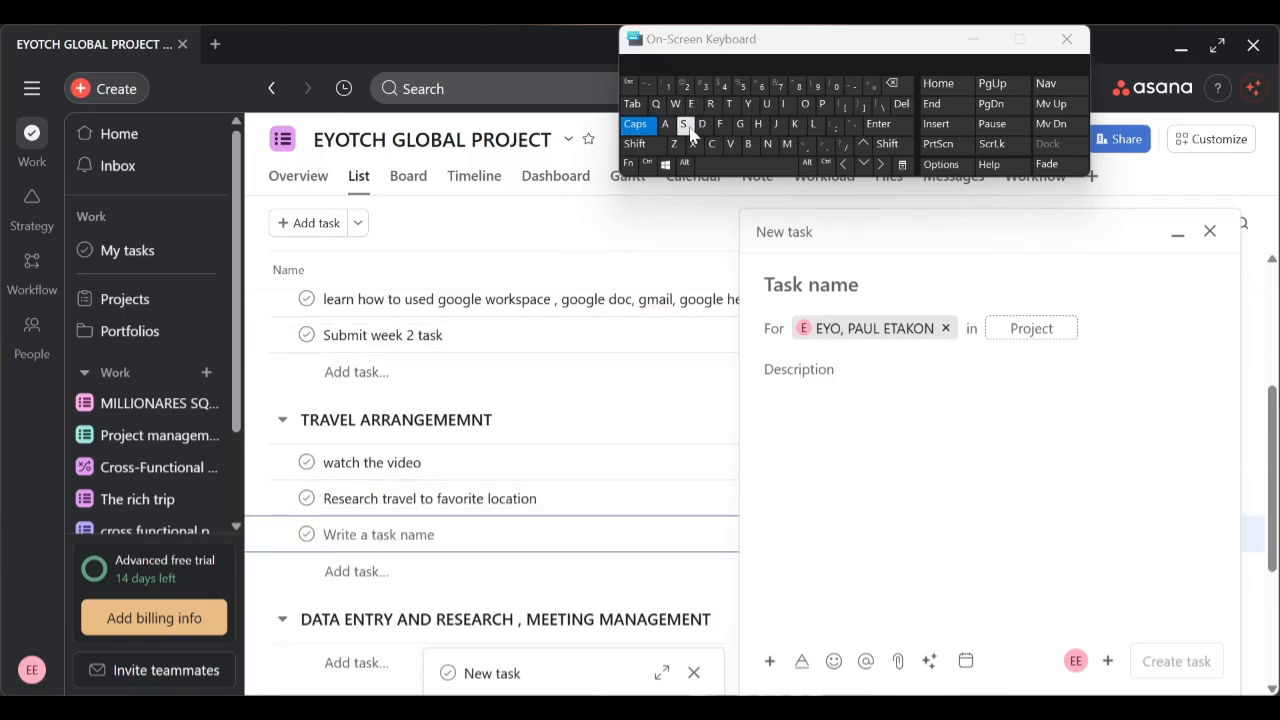
pyautogui.click(684, 125)
pyautogui.click(645, 128)
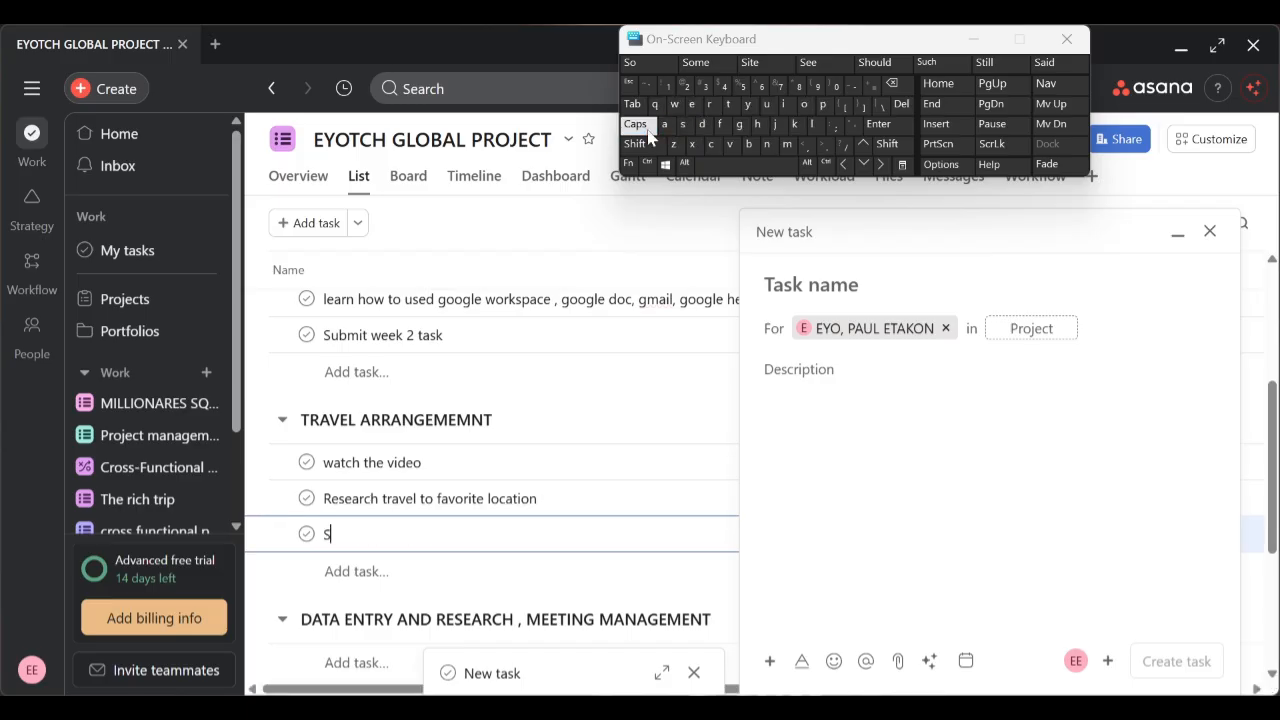
pyautogui.write('ubmit your task')
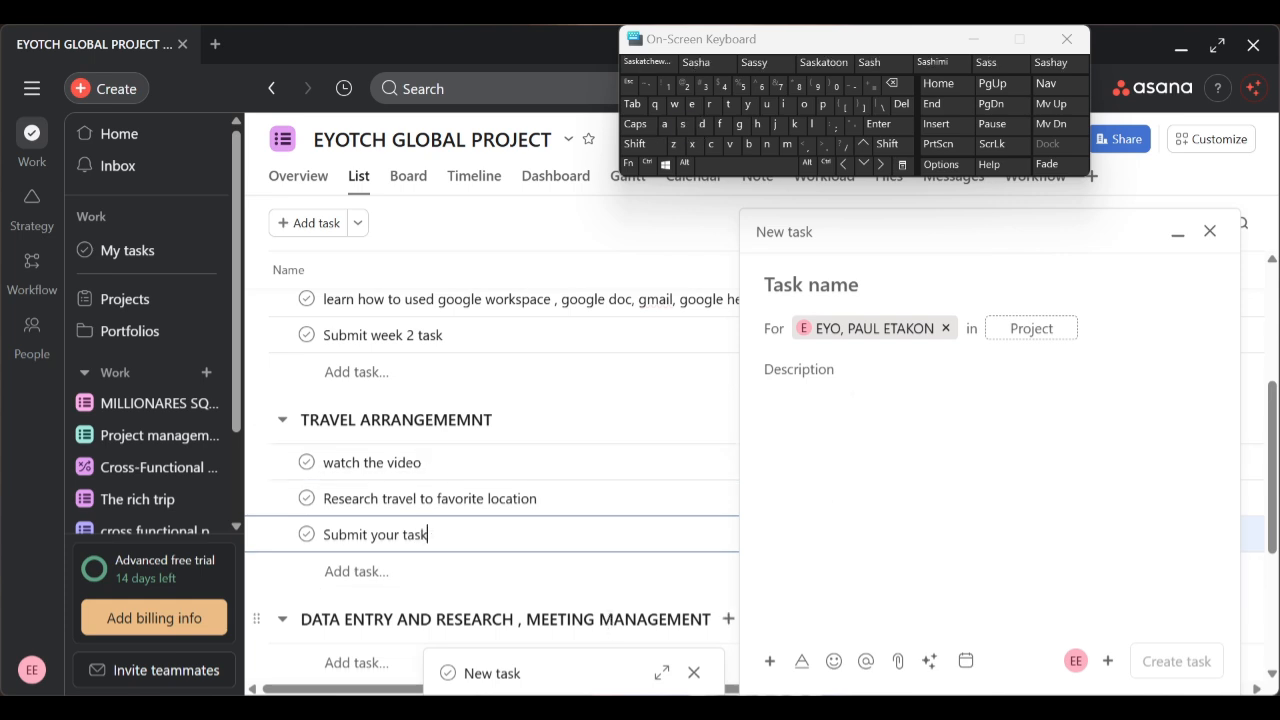
# Add a task named "After watching week 4 video you get to practice" in the DATA ENTRY AND RESEARCH , MEETING MANAGEMENT section
pyautogui.scroll(-3, 611, 624)
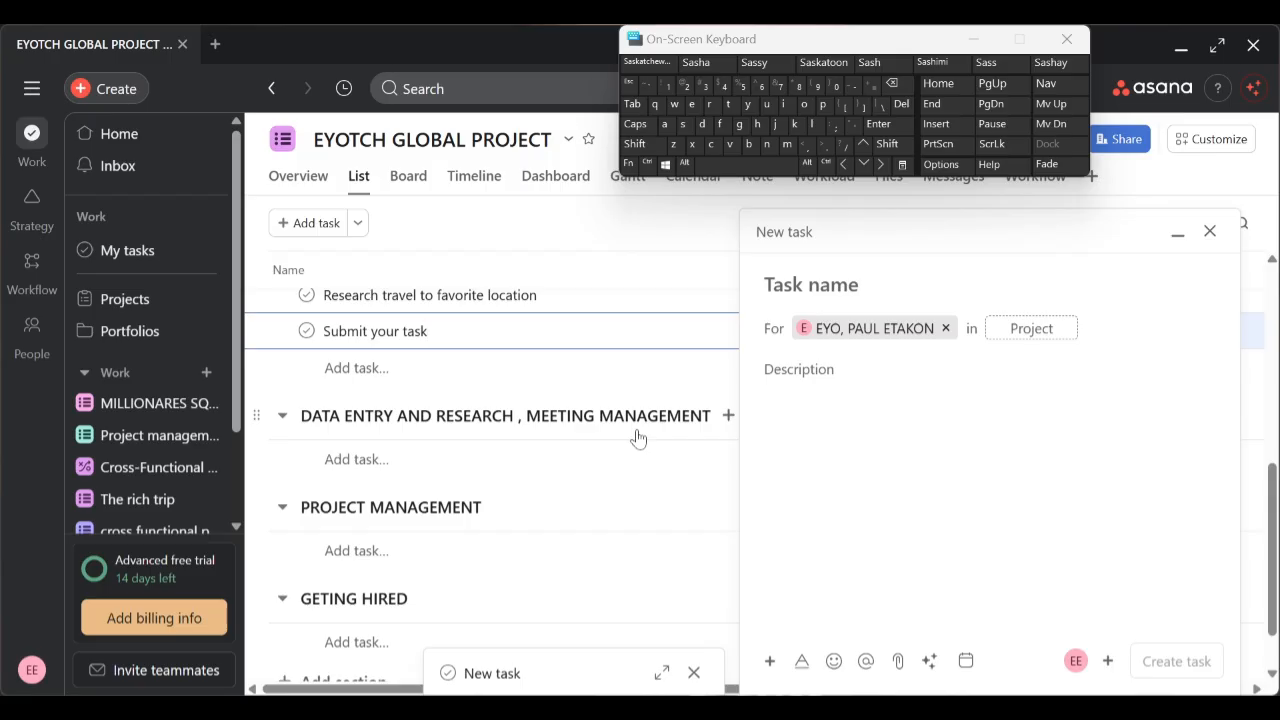
pyautogui.click(429, 460)
pyautogui.write('A')
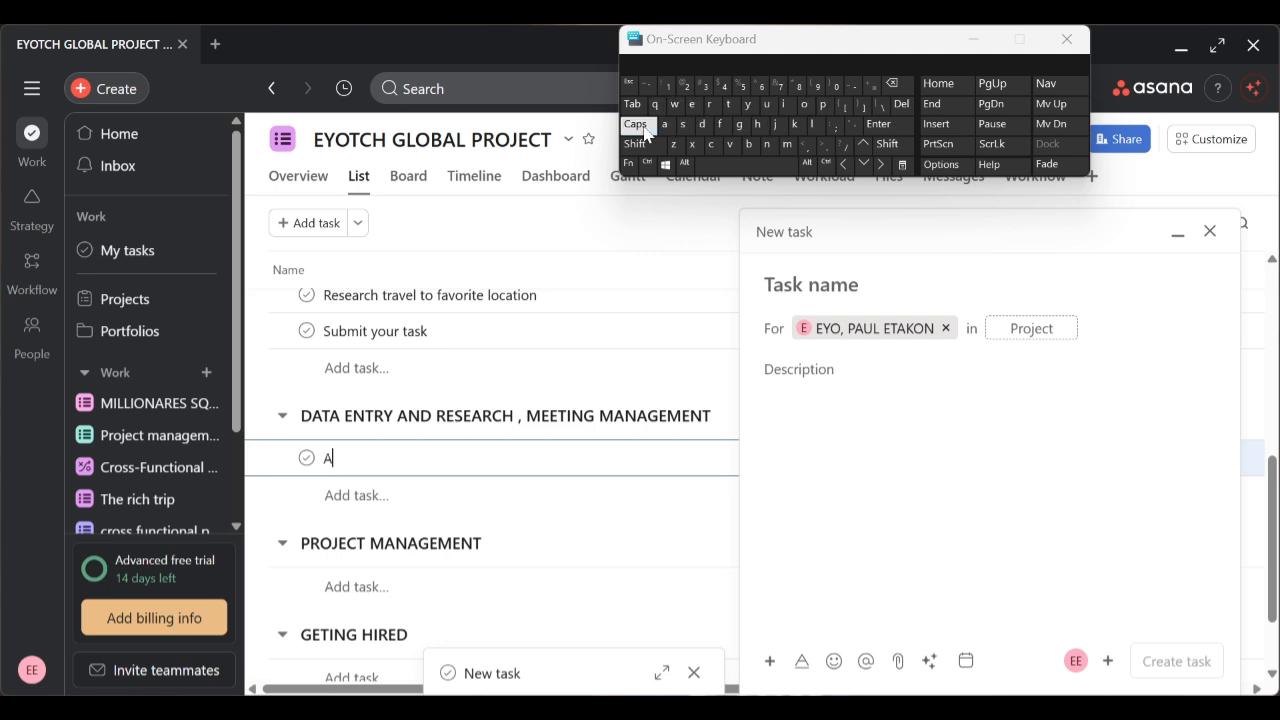
pyautogui.write('fter watching ')
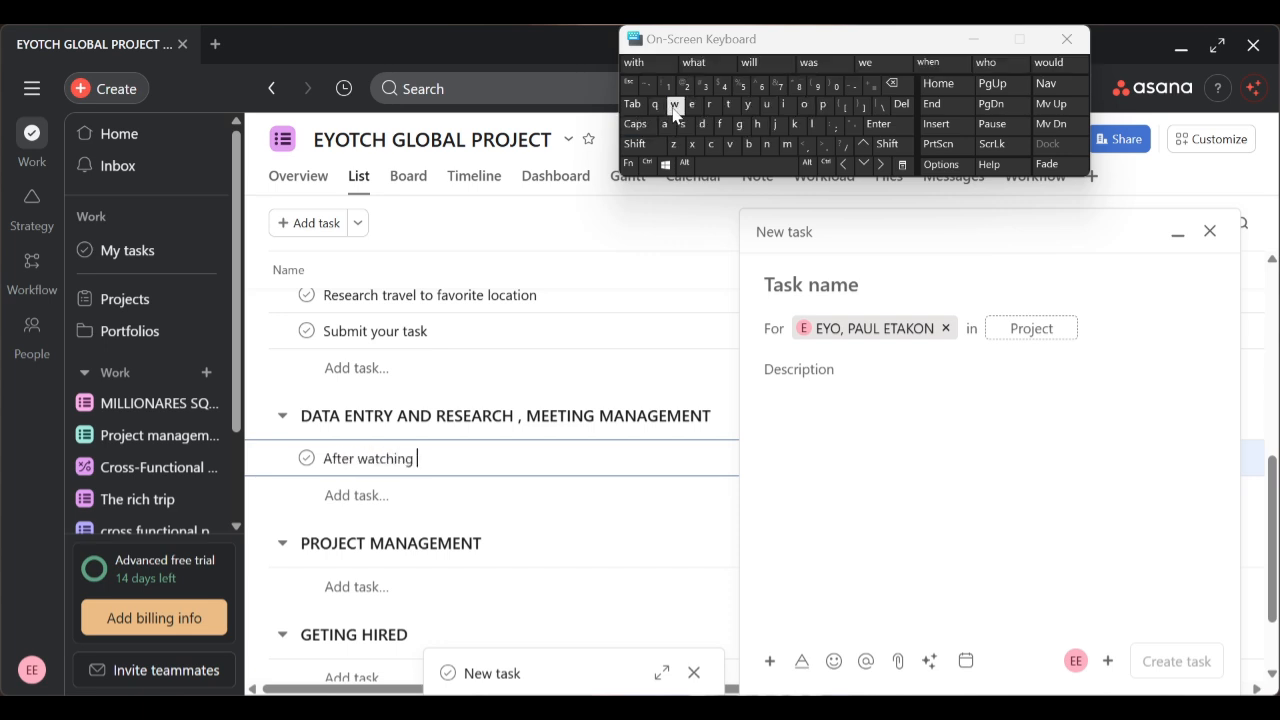
pyautogui.write('week 4 video you ')
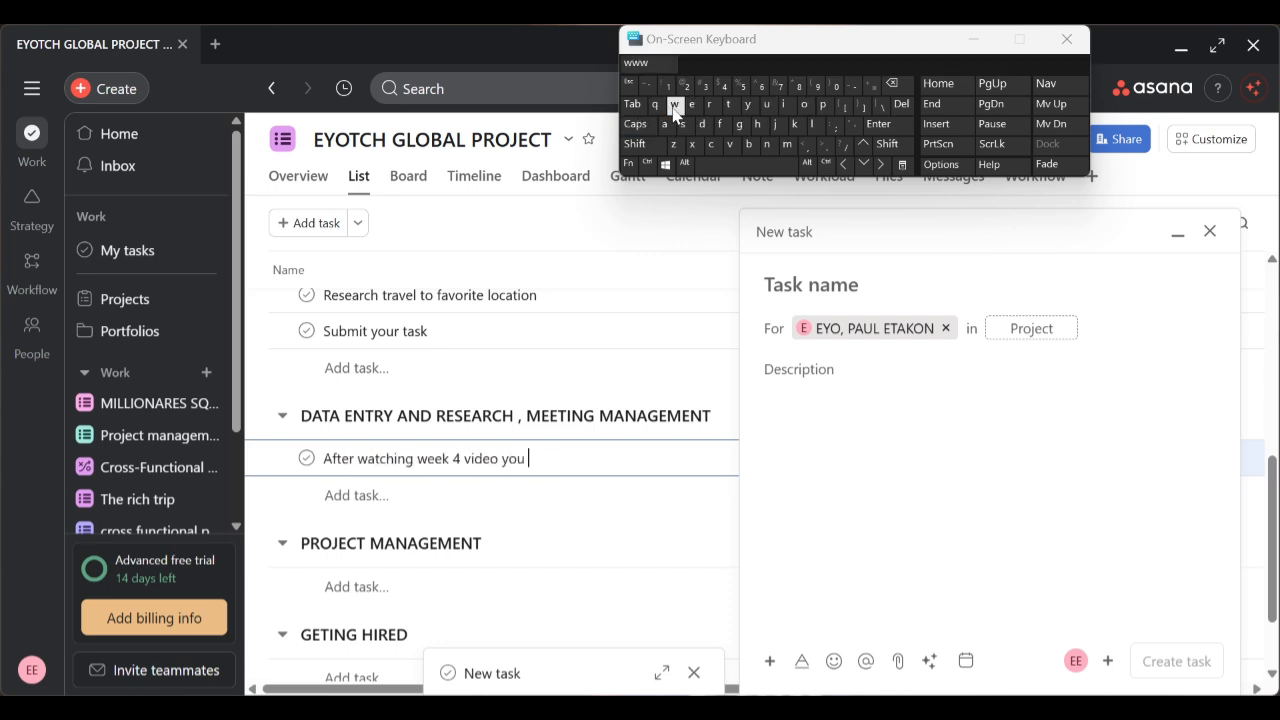
pyautogui.write('get to practice')
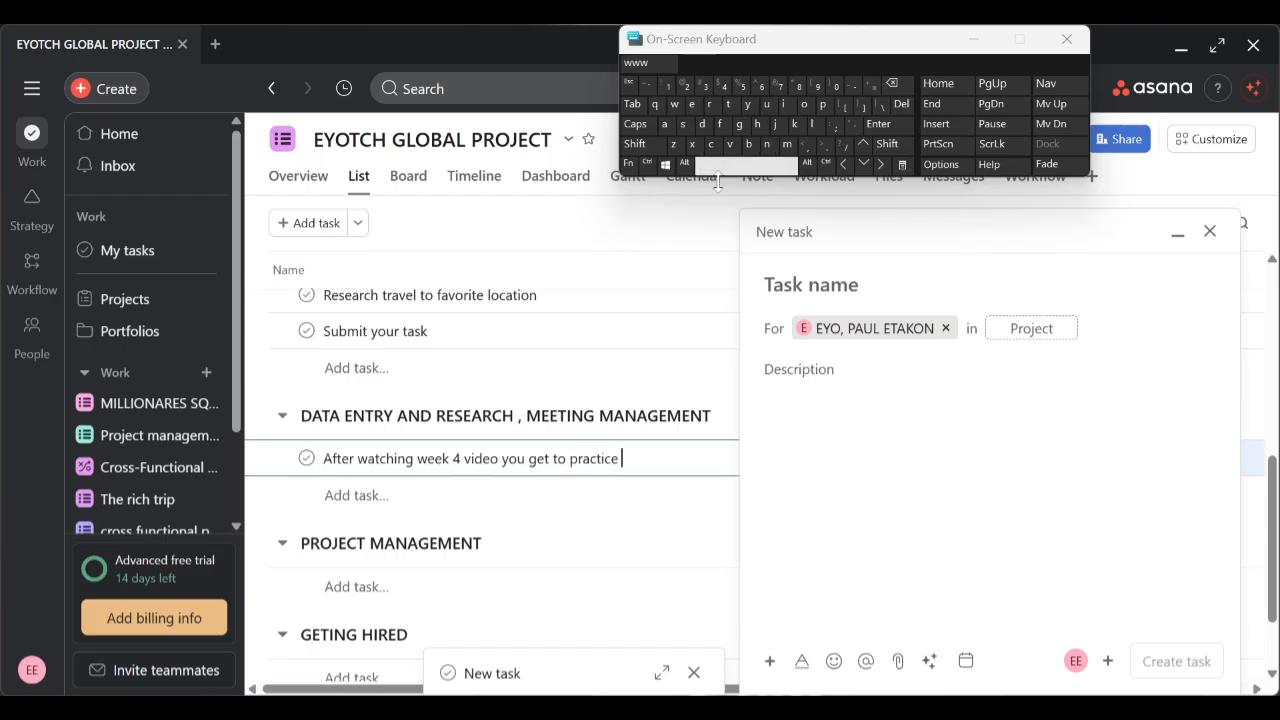
# Add the tasks "practice data entry" and "practice meeting arrangement" under the week 4 video task
pyautogui.click(428, 493)
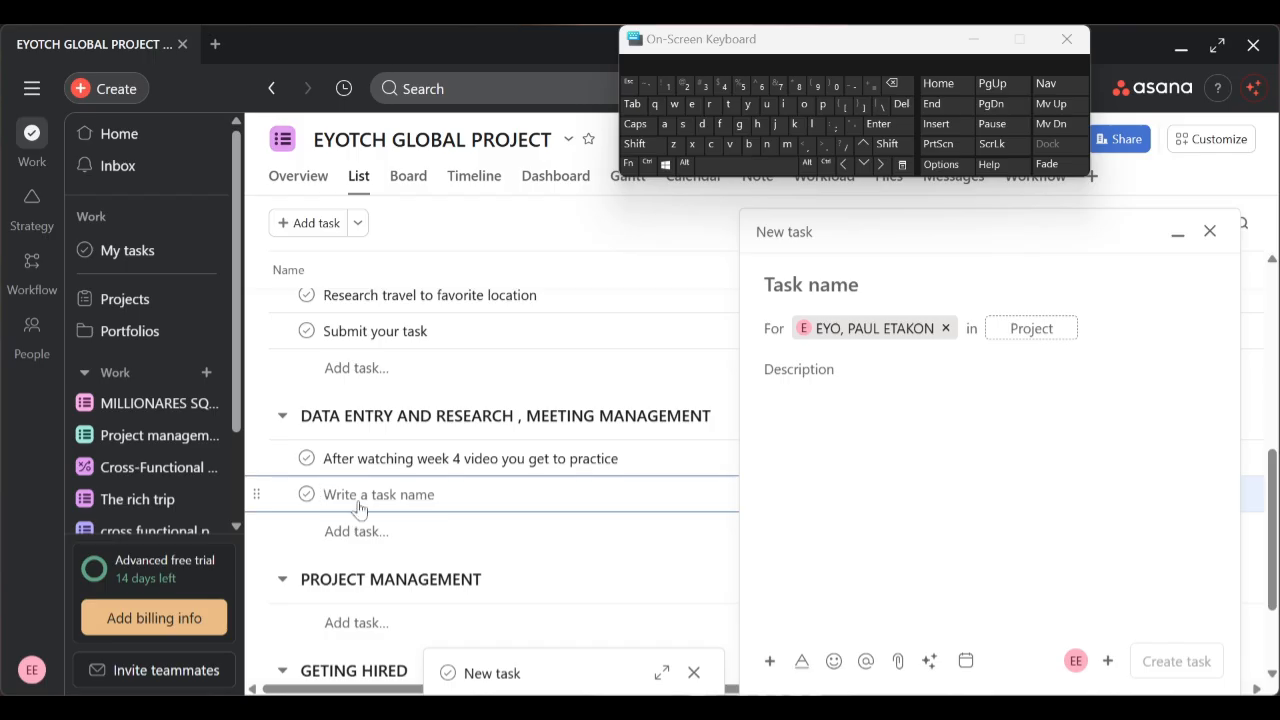
pyautogui.write('practice data entry')
pyautogui.click(357, 532)
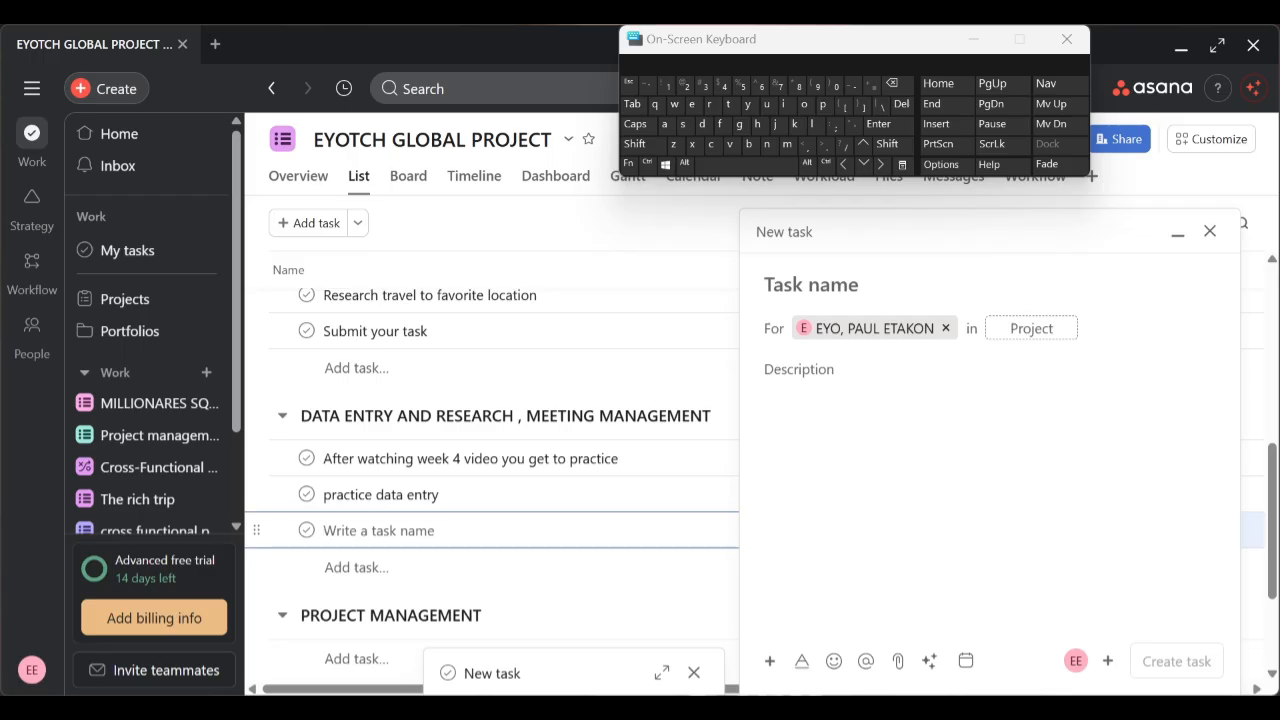
pyautogui.write('perac')
pyautogui.press('BackSpace')
pyautogui.press('BackSpace')
pyautogui.press('BackSpace')
pyautogui.press('BackSpace')
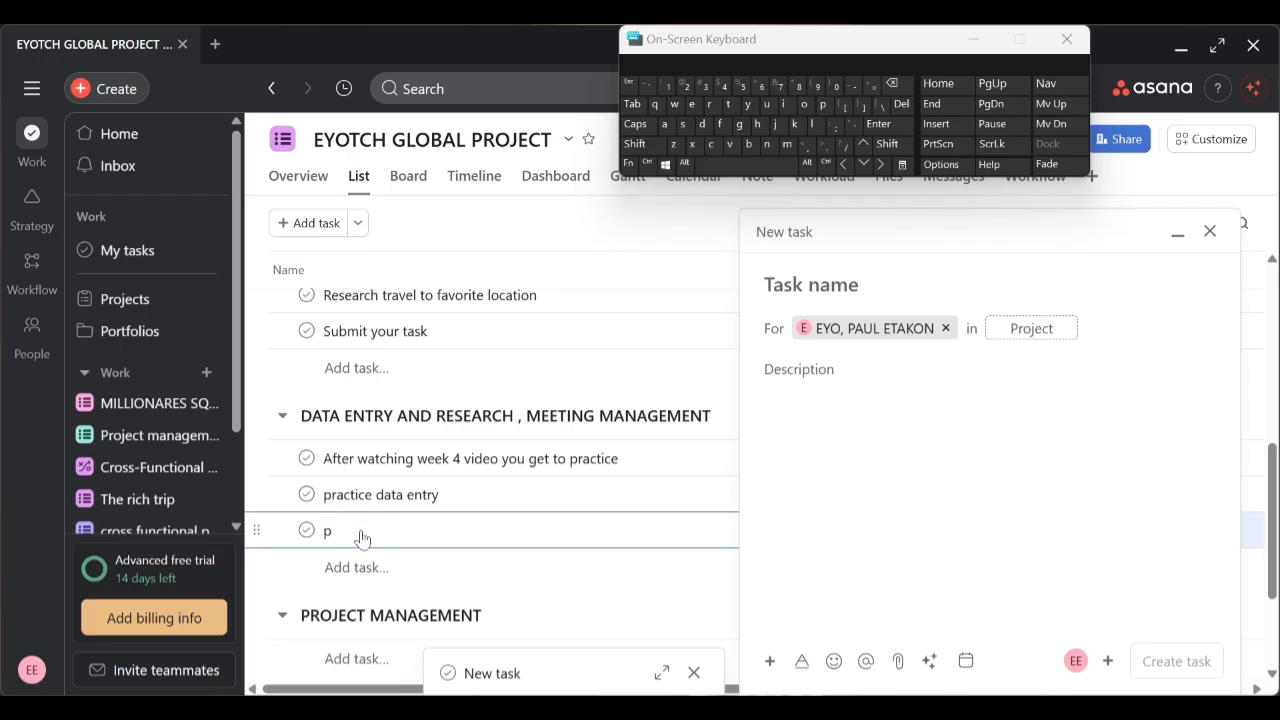
pyautogui.write('ractice meeting arr')
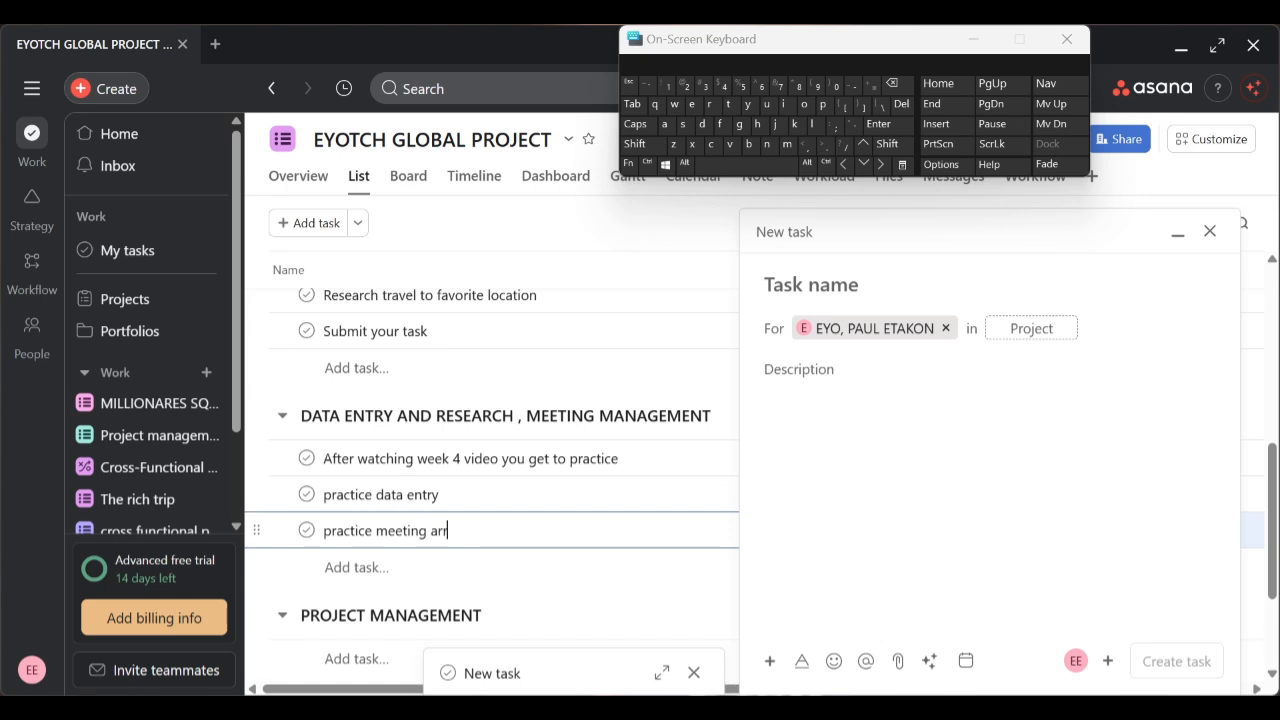
pyautogui.write('angement')
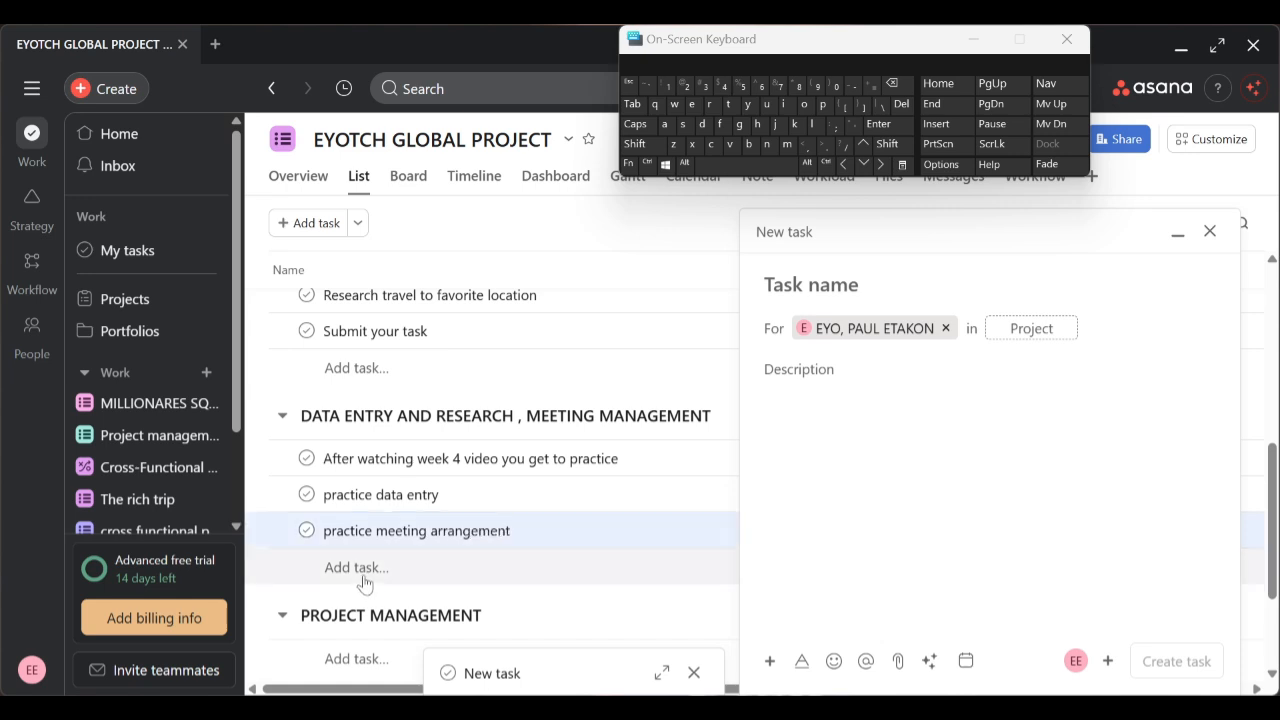
# Add a fourth task named "Submit week 4 task as usual" in the DATA ENTRY AND RESEARCH , MEETING MANAGEMENT section
pyautogui.click(363, 582)
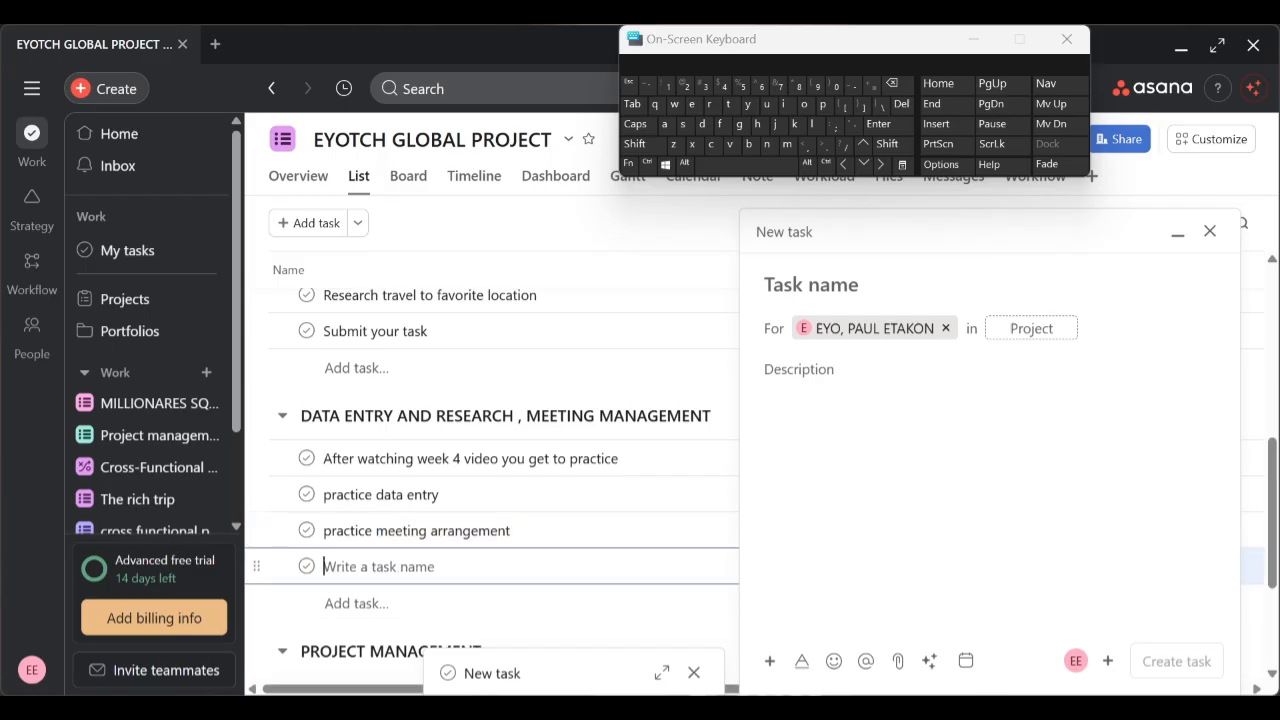
pyautogui.click(638, 125)
pyautogui.click(685, 127)
pyautogui.click(640, 127)
pyautogui.write('ubmit')
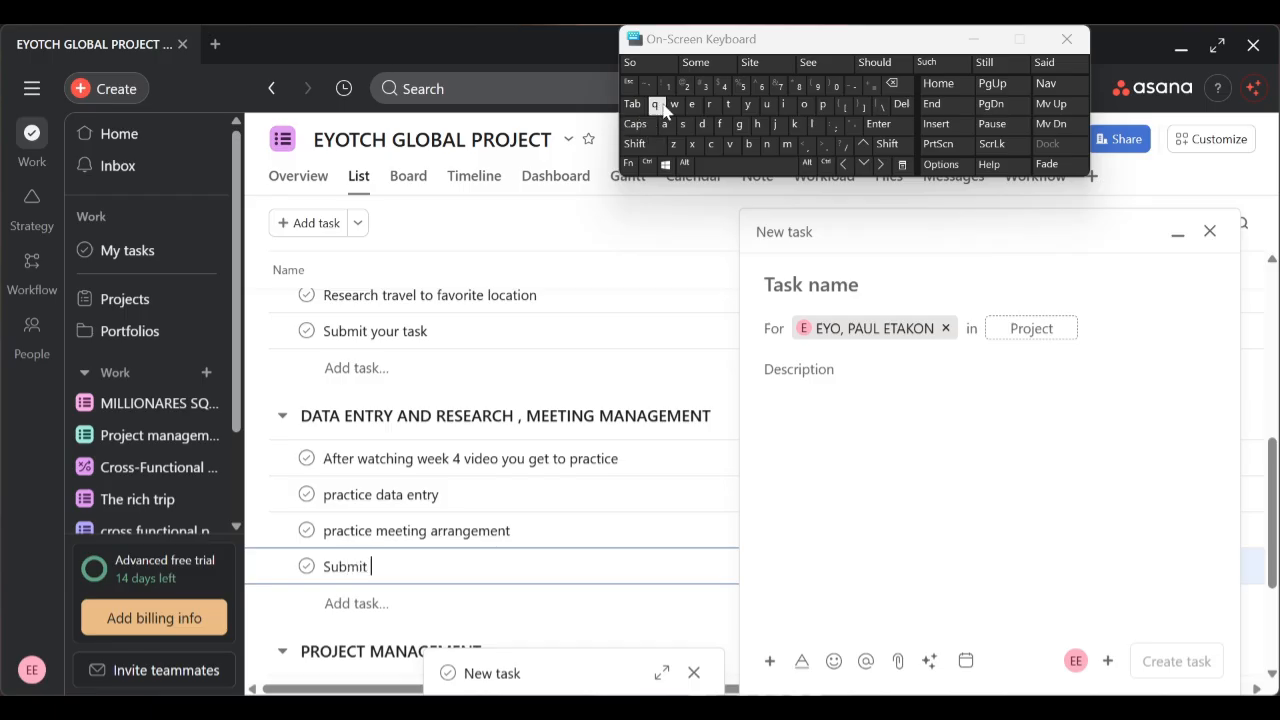
pyautogui.click(674, 106)
pyautogui.write('eek 4 ta')
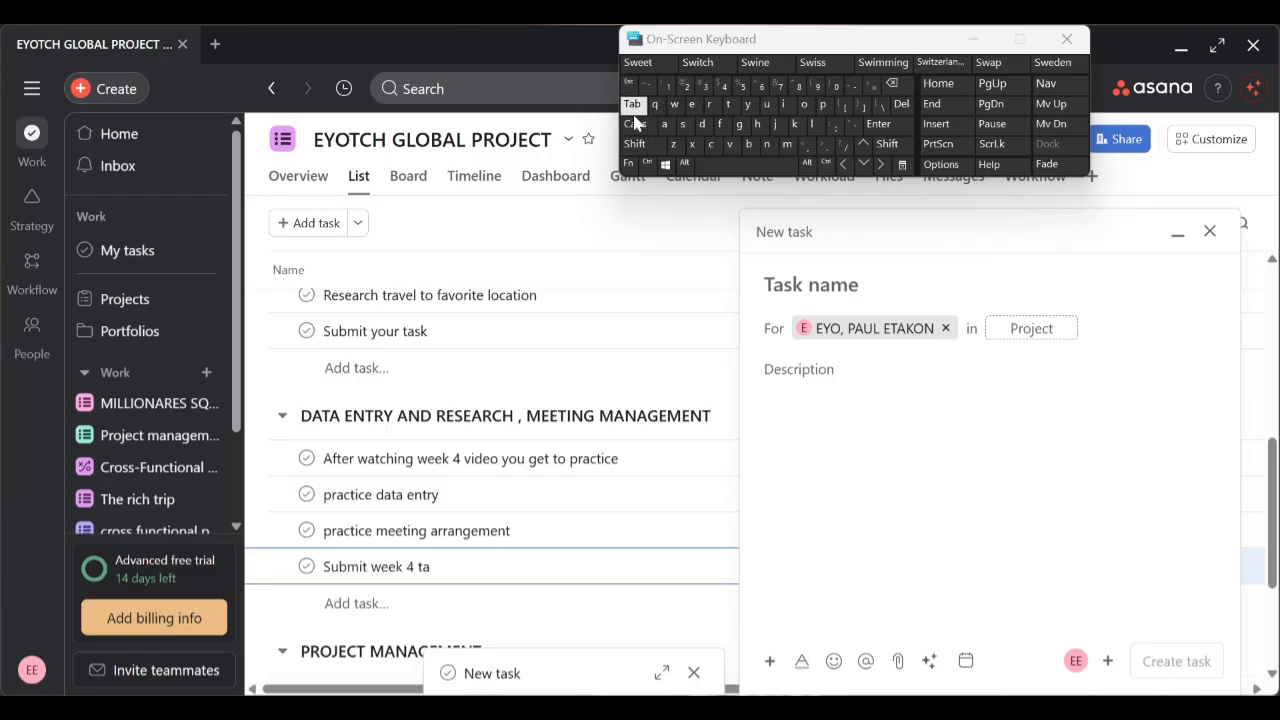
pyautogui.write('sk as us')
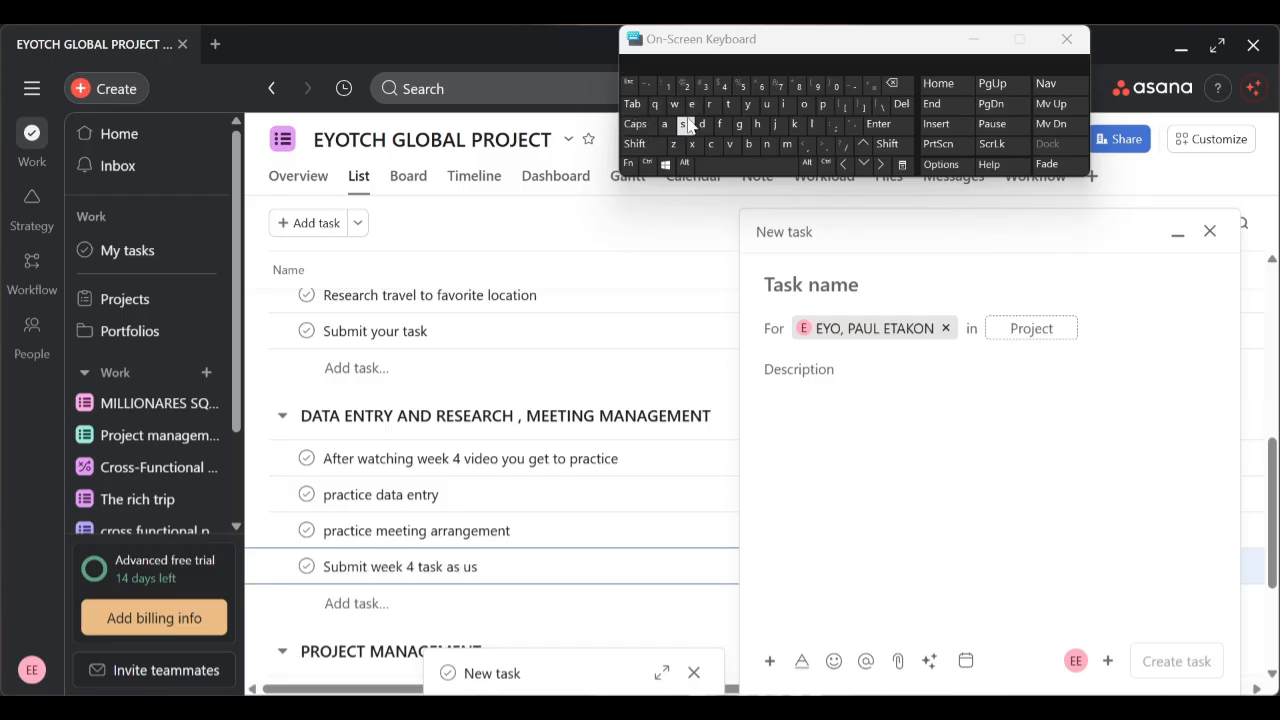
pyautogui.write('ual')
# Add a task named "watch week 5 video" in the PROJECT MANAGEMENT section
pyautogui.scroll(-2, 492, 470)
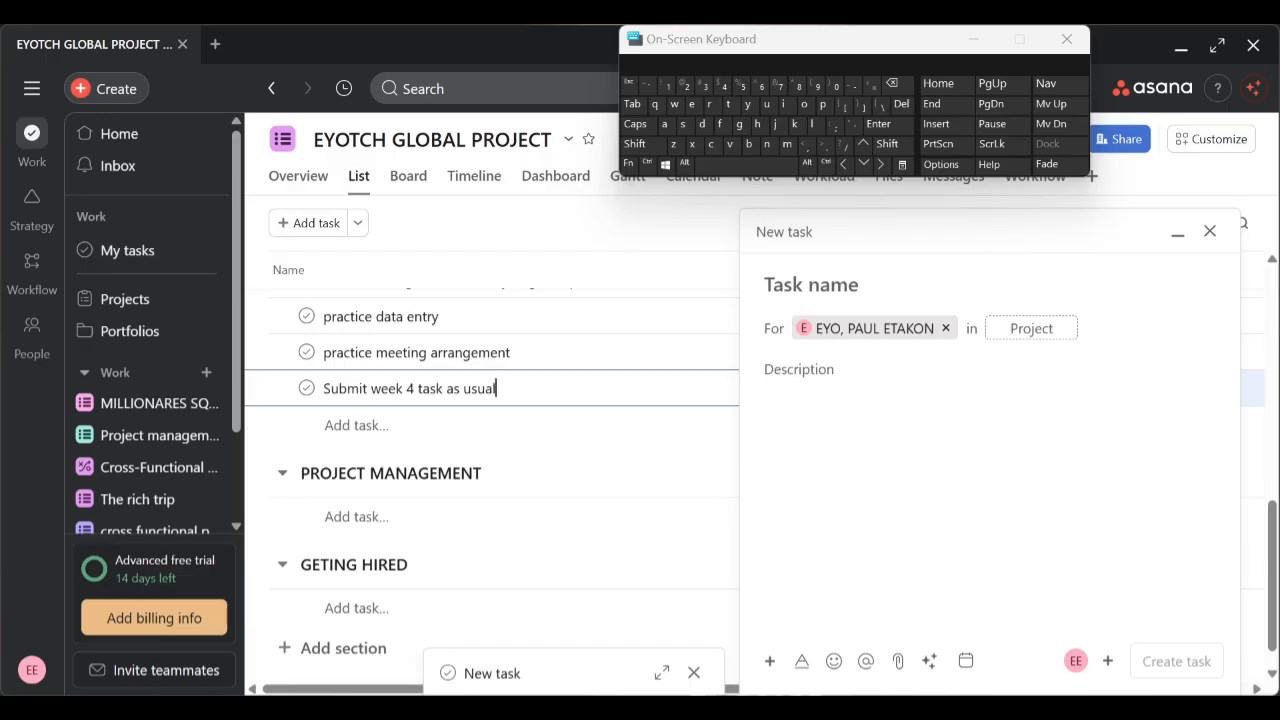
pyautogui.click(428, 512)
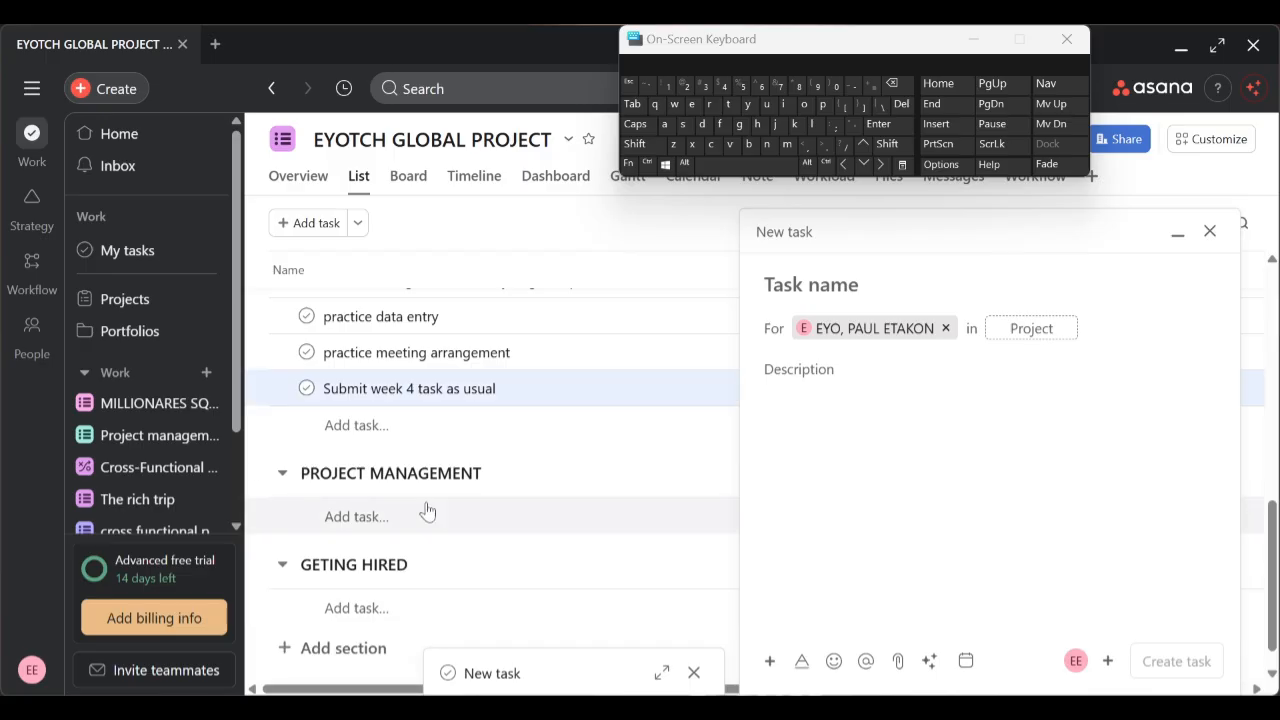
pyautogui.click(427, 512)
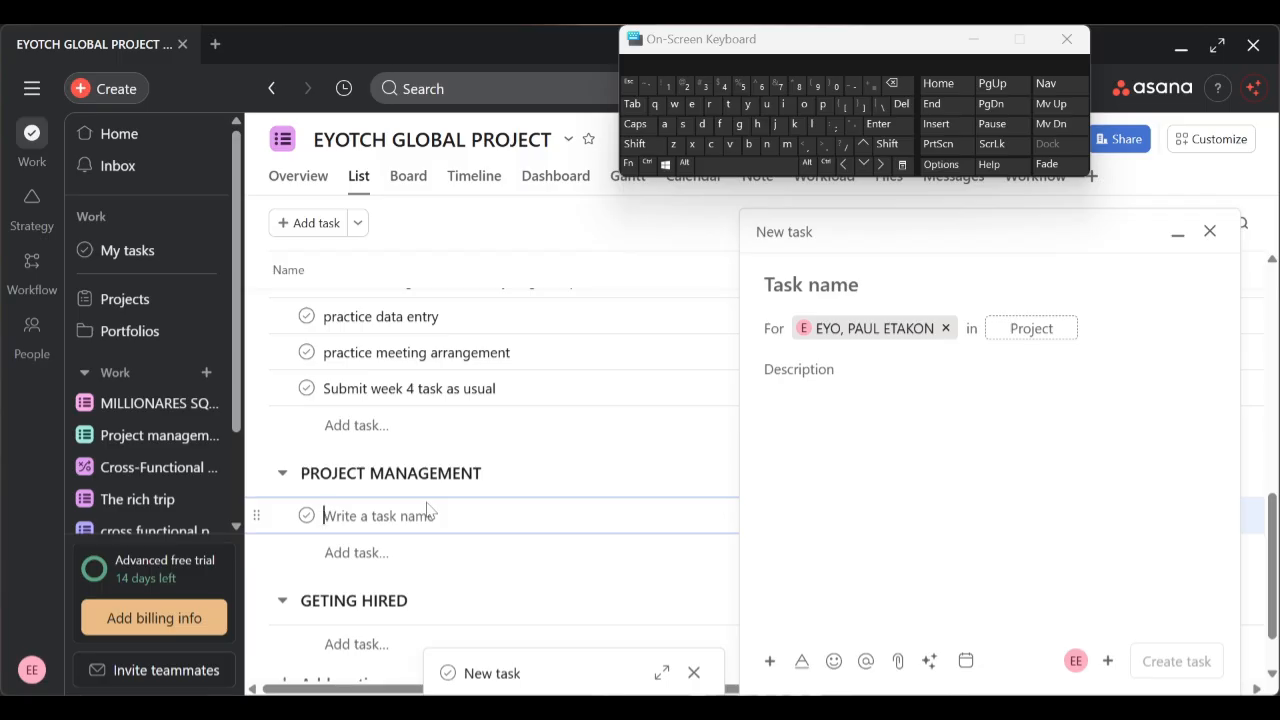
pyautogui.click(673, 106)
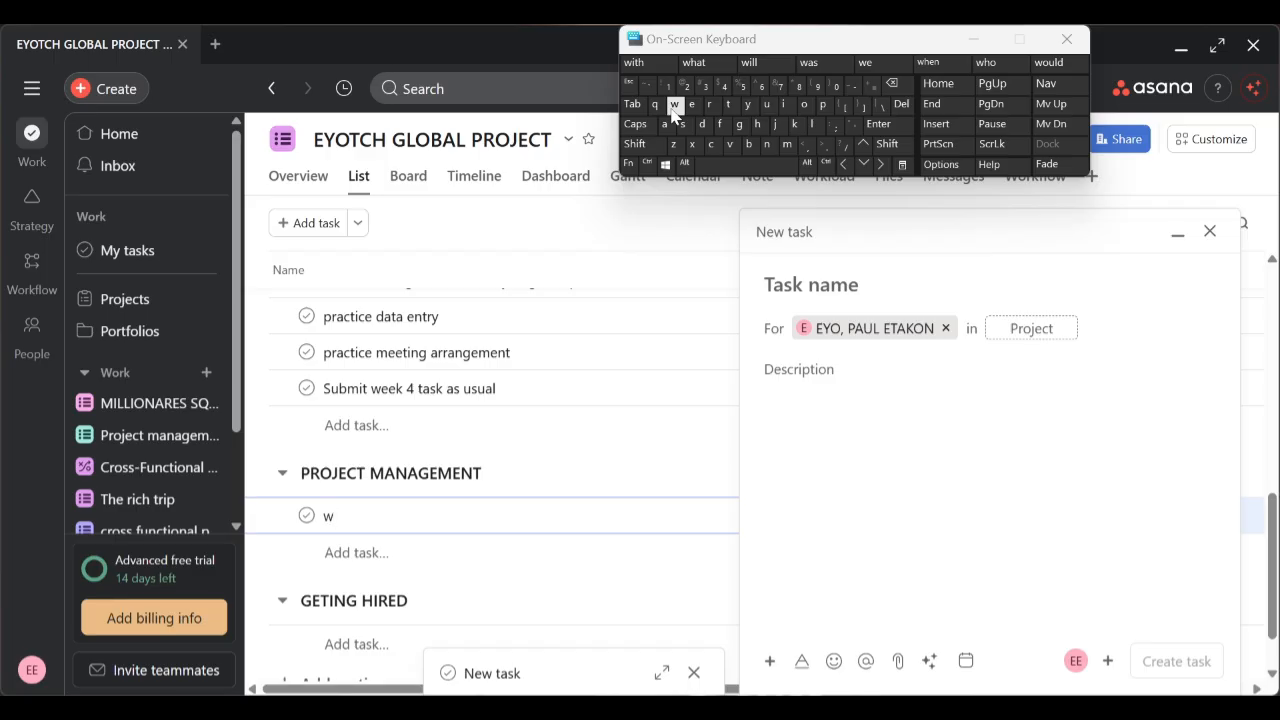
pyautogui.write('atch week 5 video')
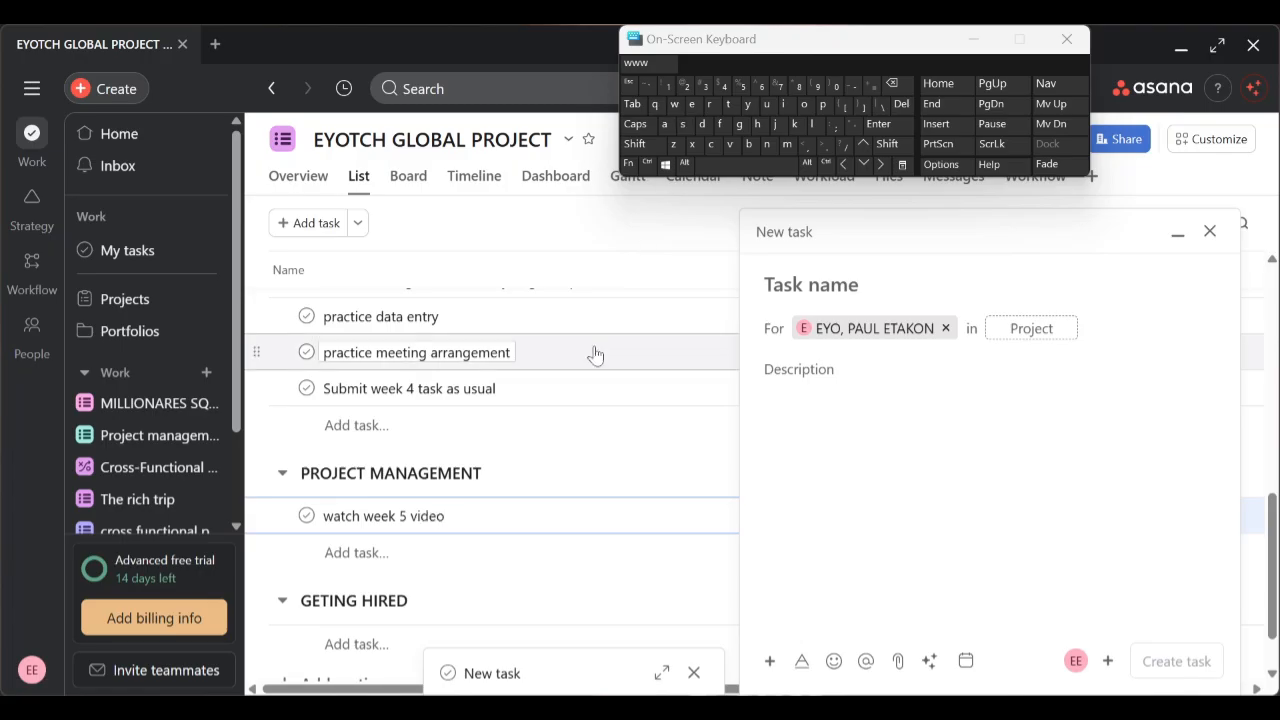
# Add a second task named "practice project management tools" in the PROJECT MANAGEMENT section
pyautogui.click(423, 554)
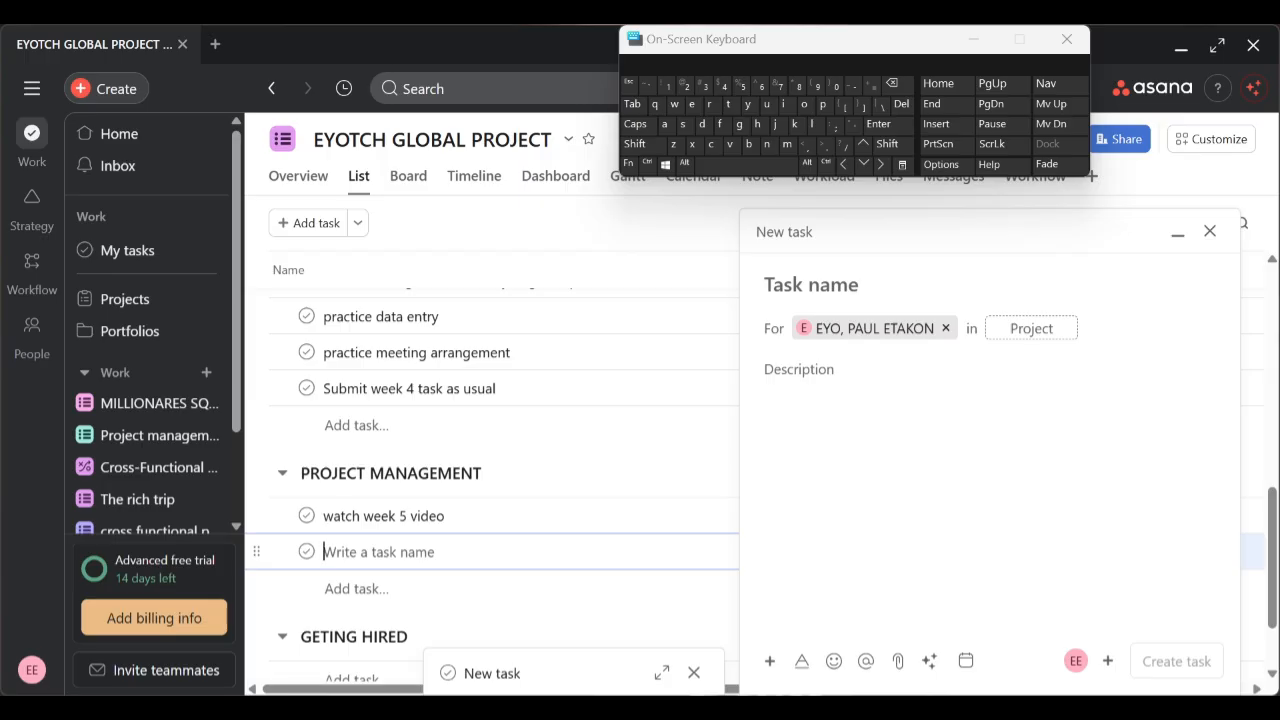
pyautogui.write('practice project mama')
pyautogui.press('BackSpace')
pyautogui.press('BackSpace')
pyautogui.press('BackSpace')
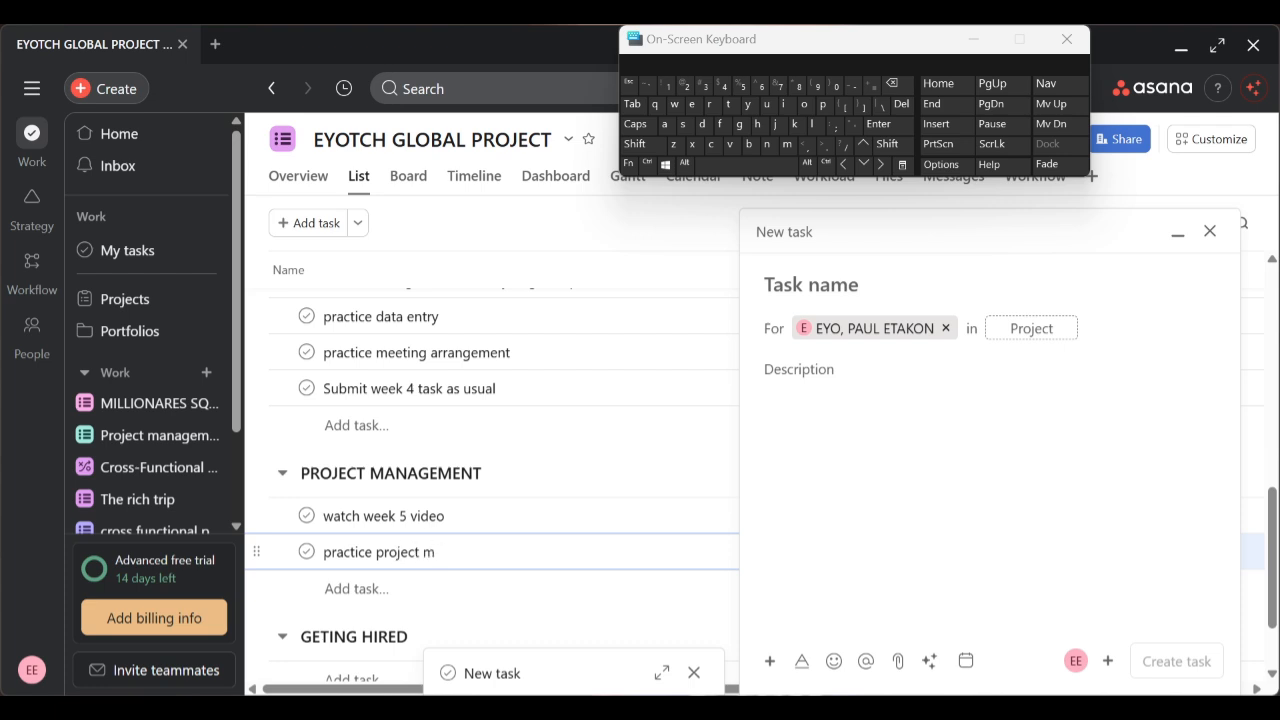
pyautogui.write('anagement tools')
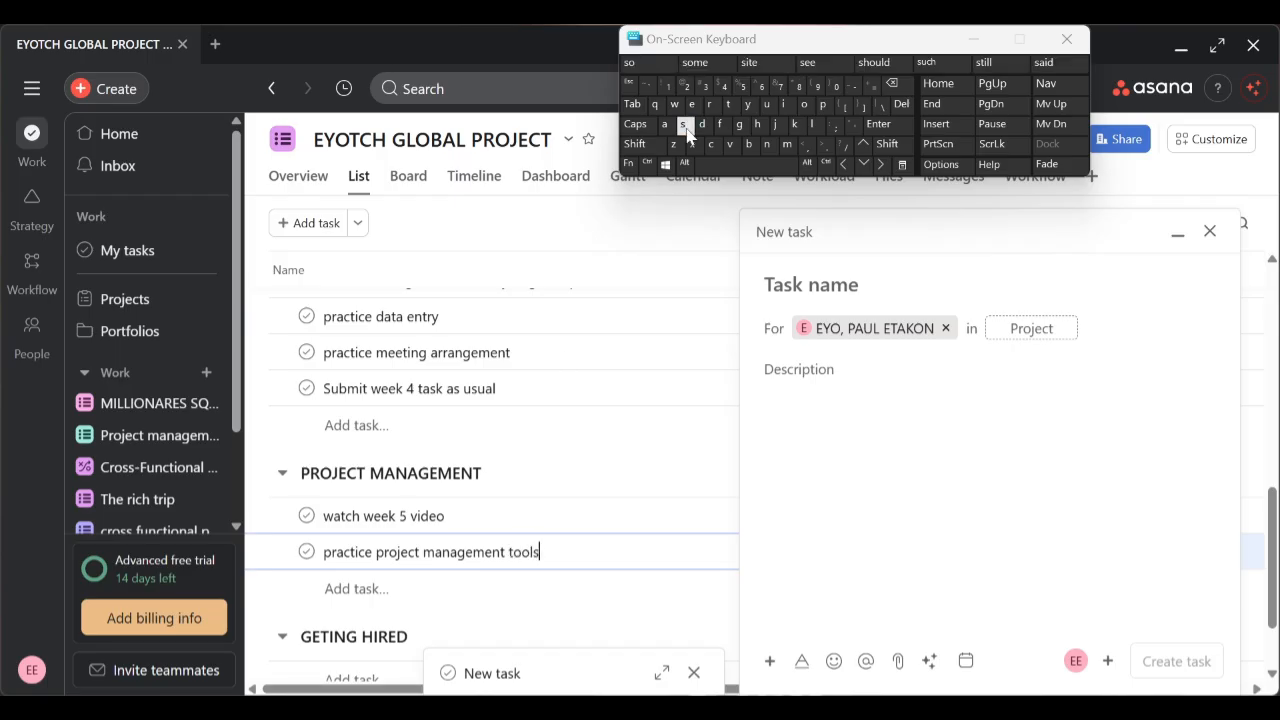
# Add a third task named "submit task" in the PROJECT MANAGEMENT section
pyautogui.click(364, 592)
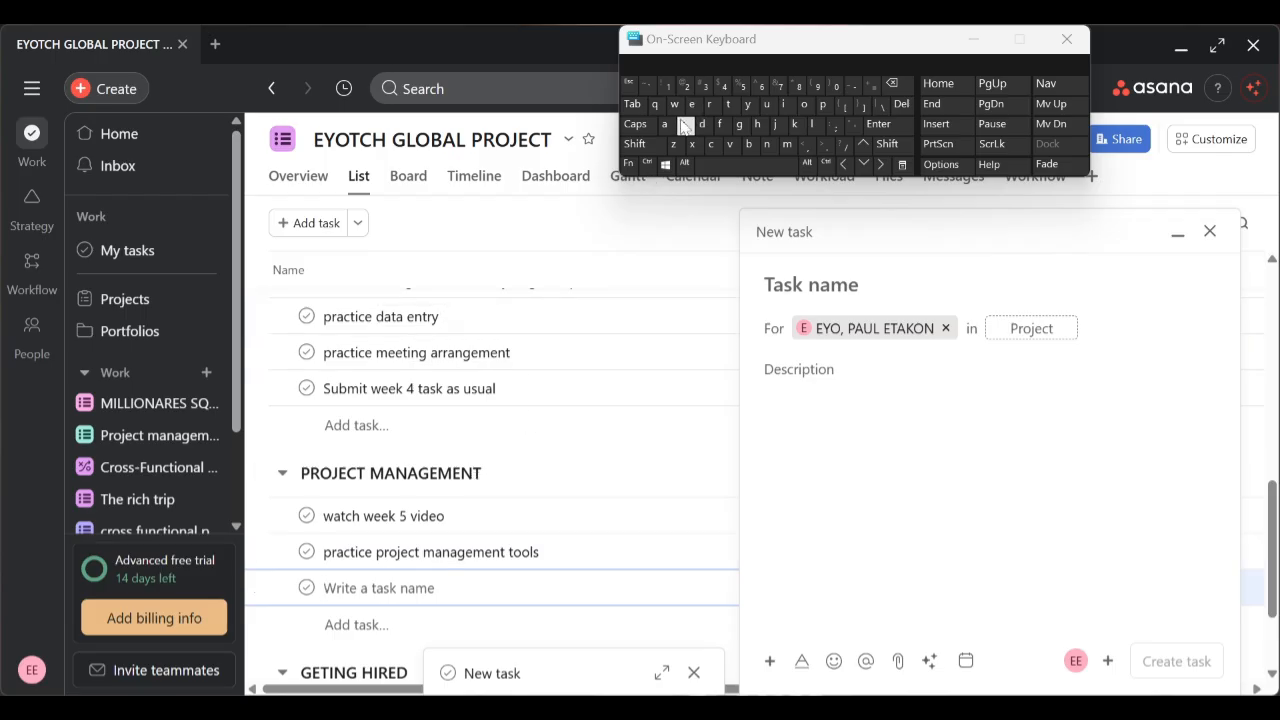
pyautogui.write('submit')
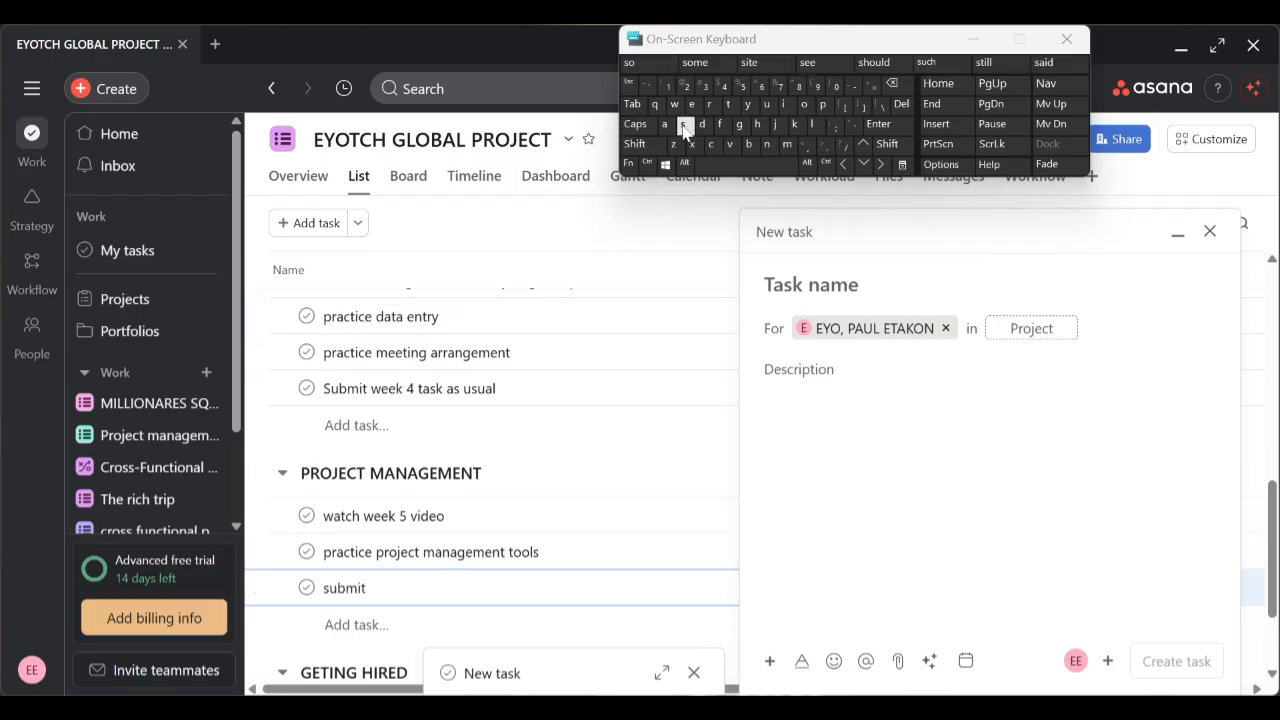
pyautogui.write(' task')
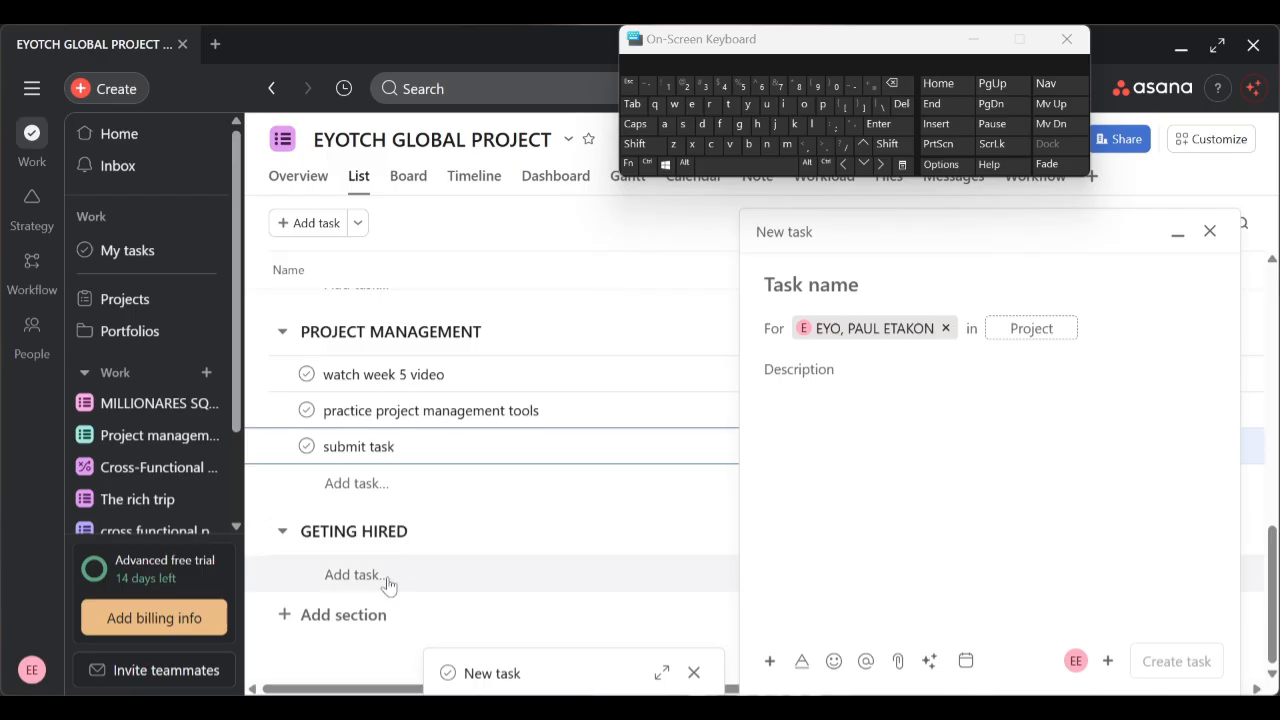
# Add a task named "watch the video" in the GETING HIRED section, and start a blank task under it
pyautogui.click(388, 585)
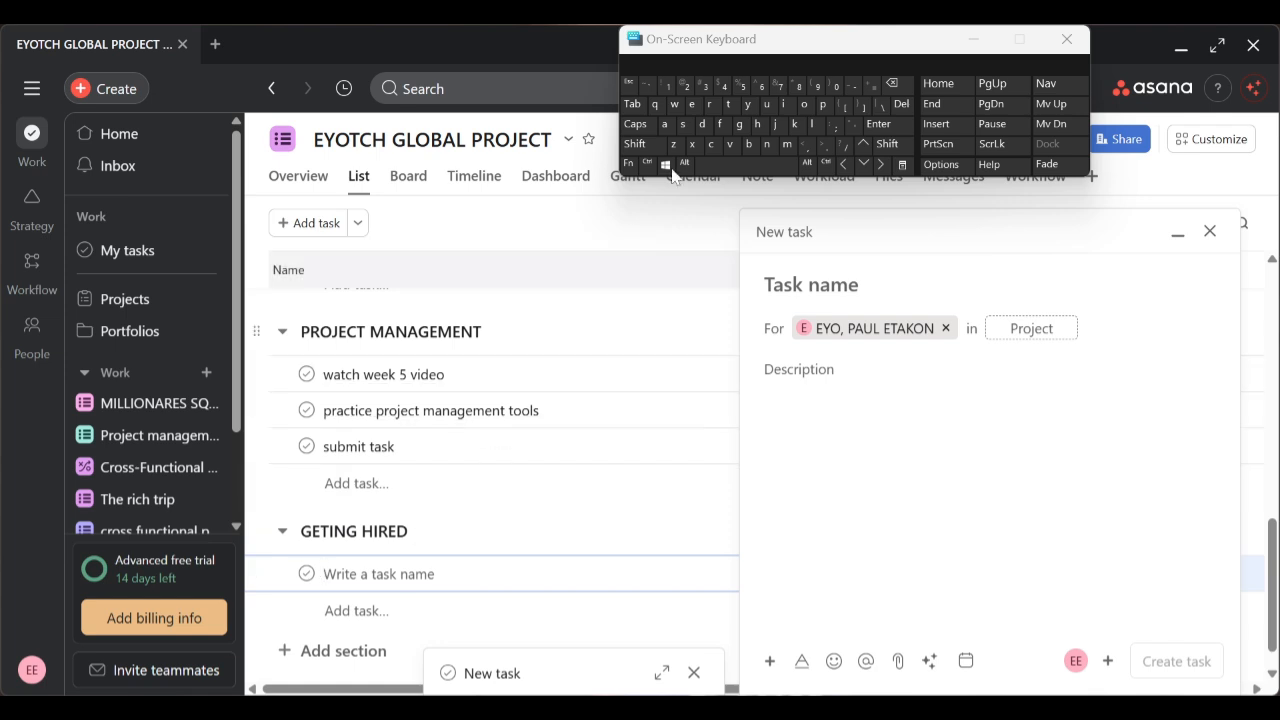
pyautogui.write('watch the')
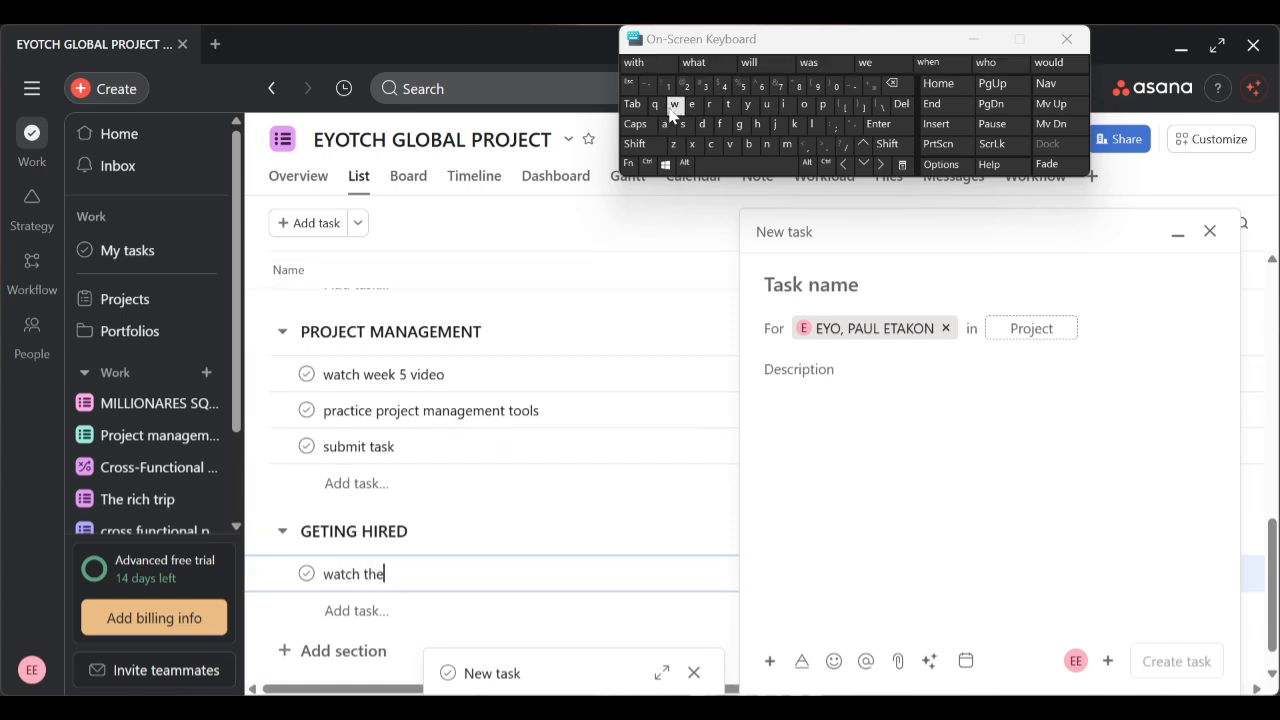
pyautogui.write(' video')
pyautogui.click(385, 615)
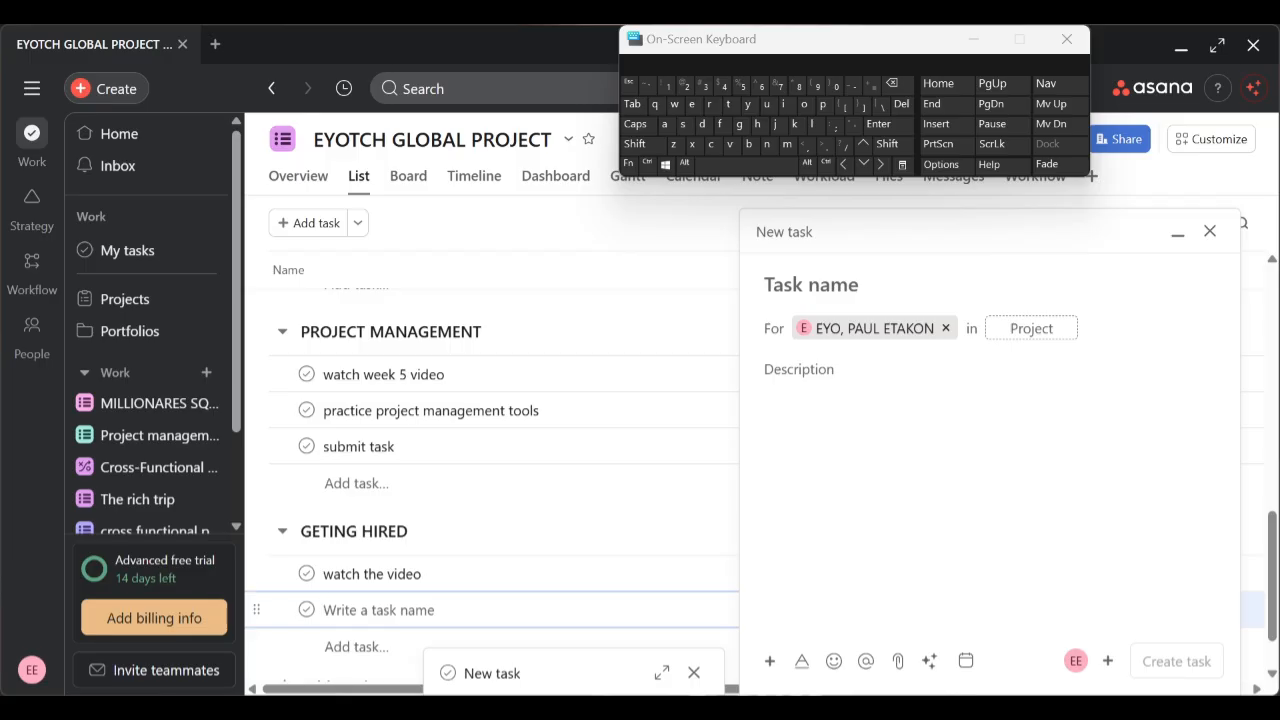
# Hide the on-screen keyboard and review the tasks in every section, from the introduction to GETING HIRED
pyautogui.click(976, 40)
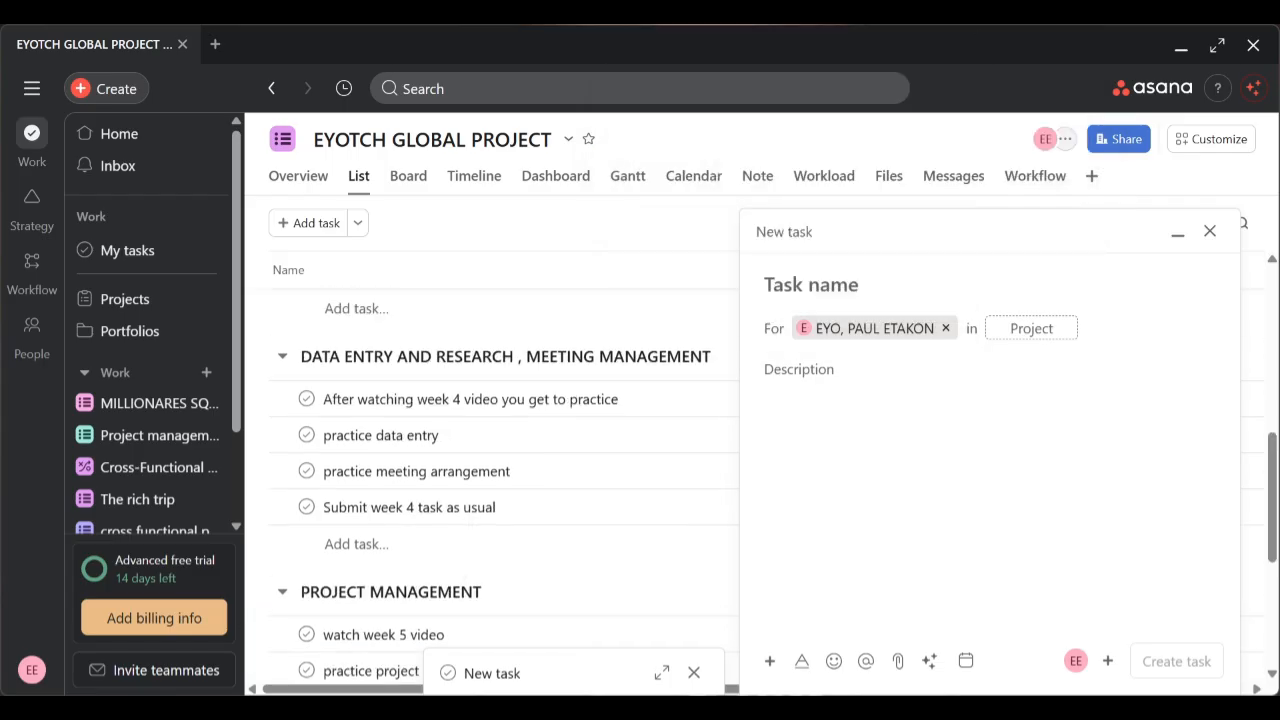
pyautogui.scroll(10, 500, 470)
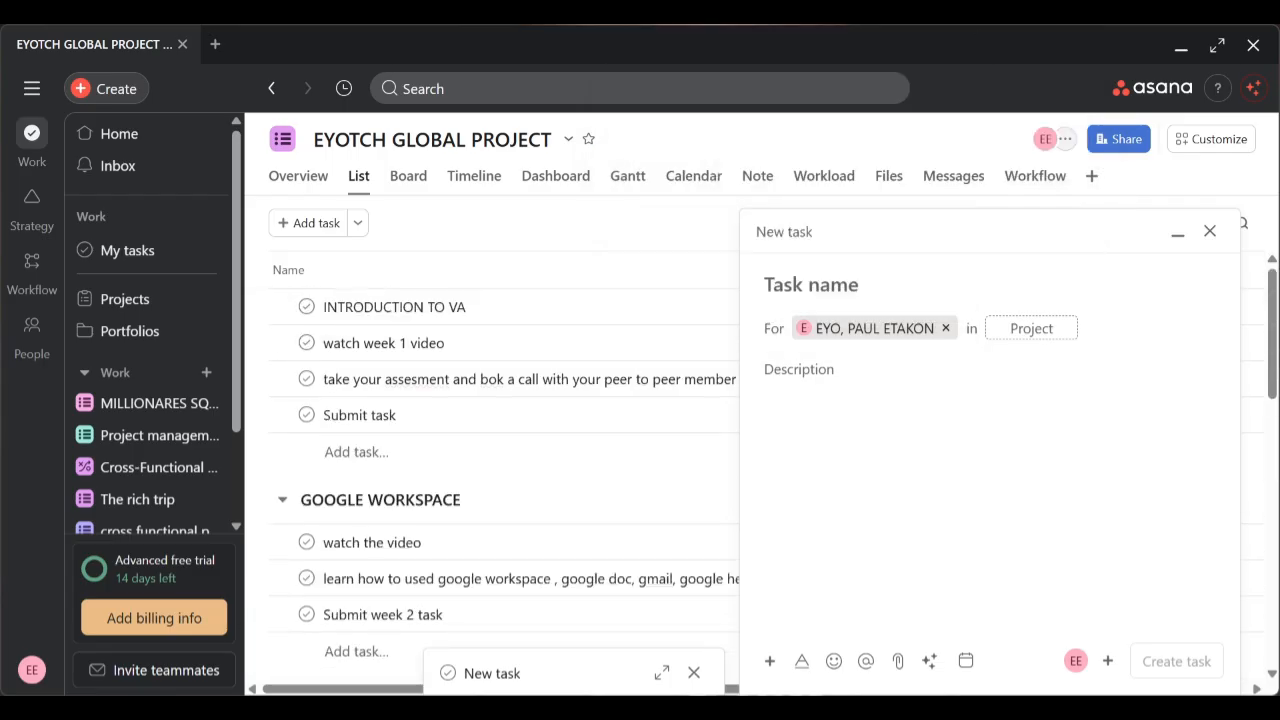
pyautogui.scroll(-5, 500, 415)
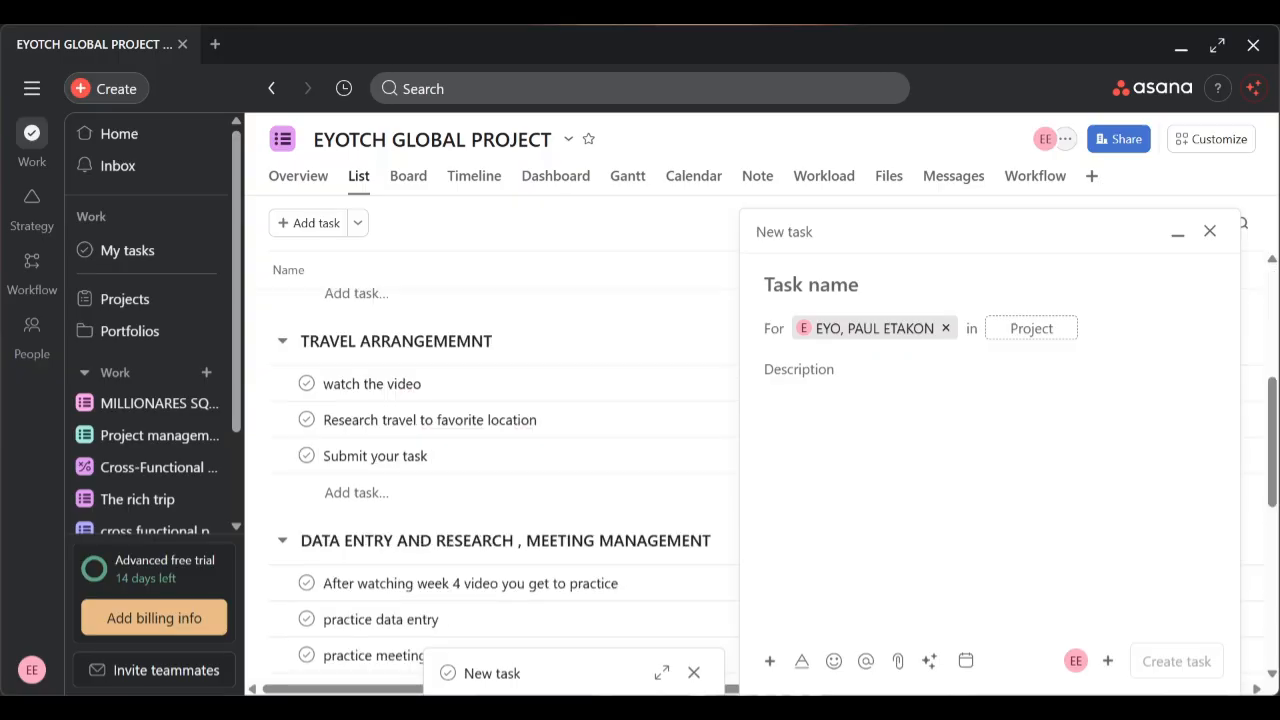
pyautogui.scroll(-5, 500, 415)
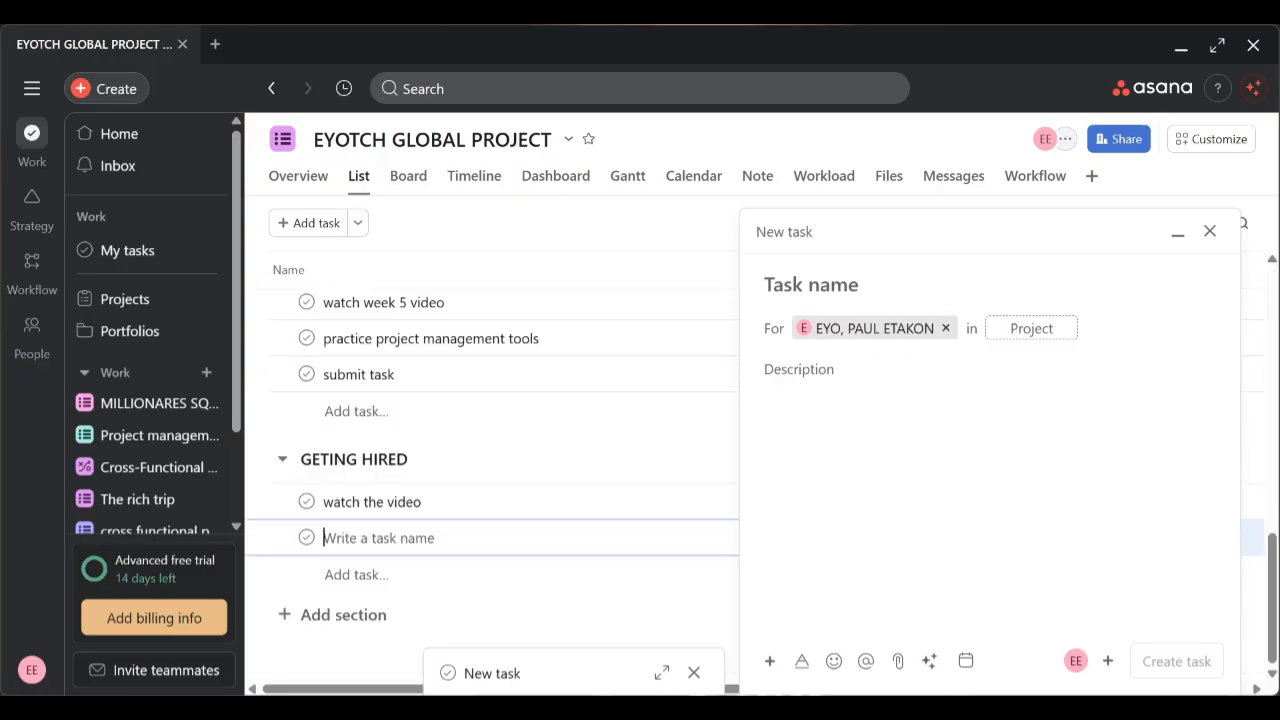
# Open the details of the "watch week 1 video" task and close the blank new-task form covering them
pyautogui.scroll(10, 490, 420)
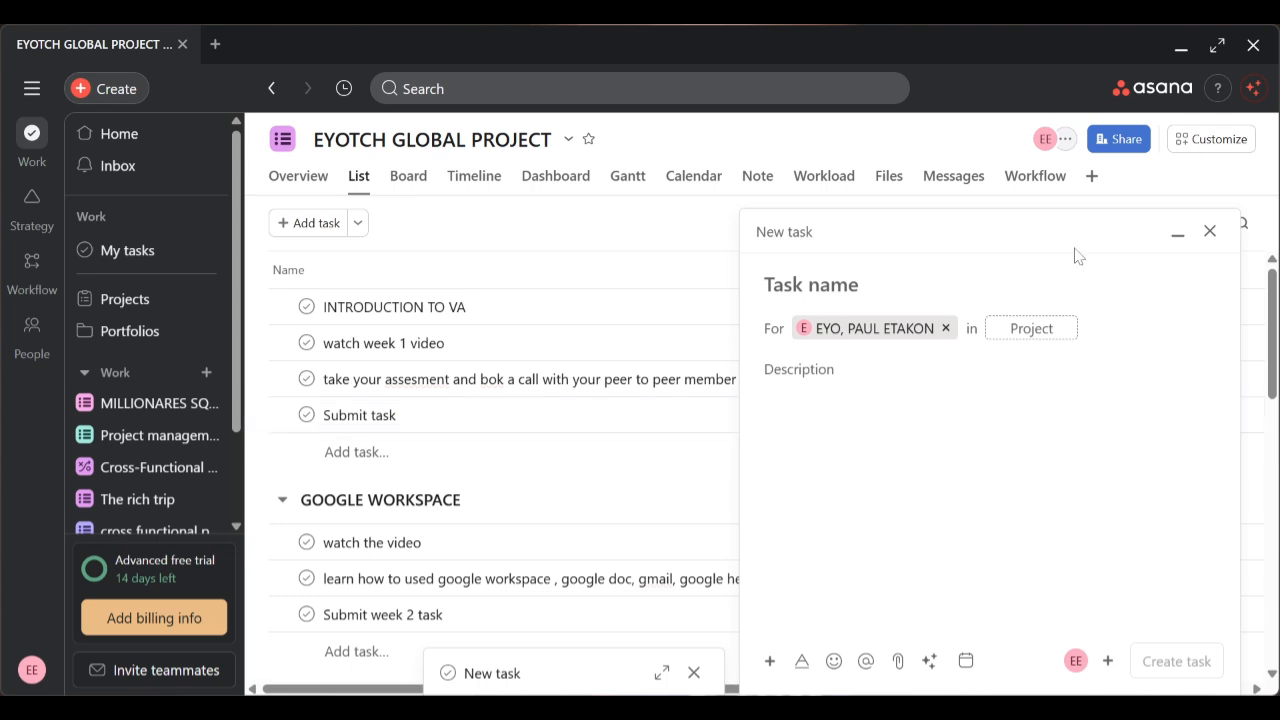
pyautogui.click(401, 343)
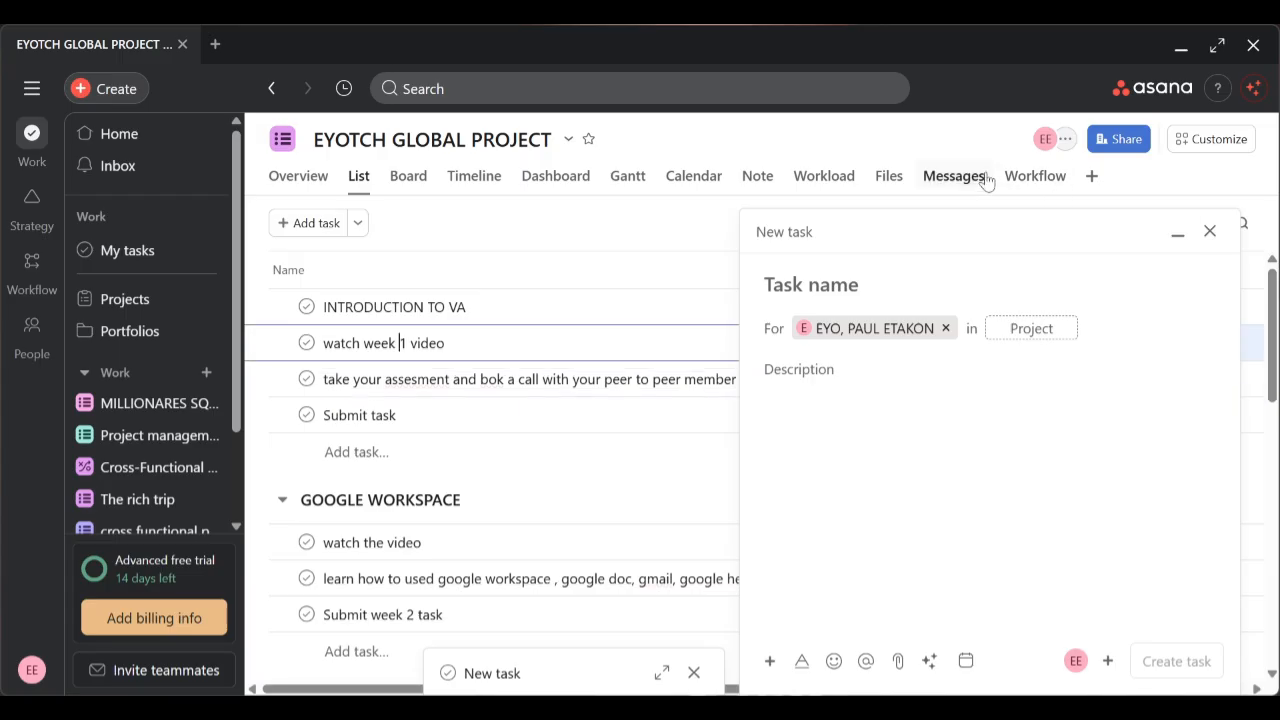
pyautogui.click(1031, 328)
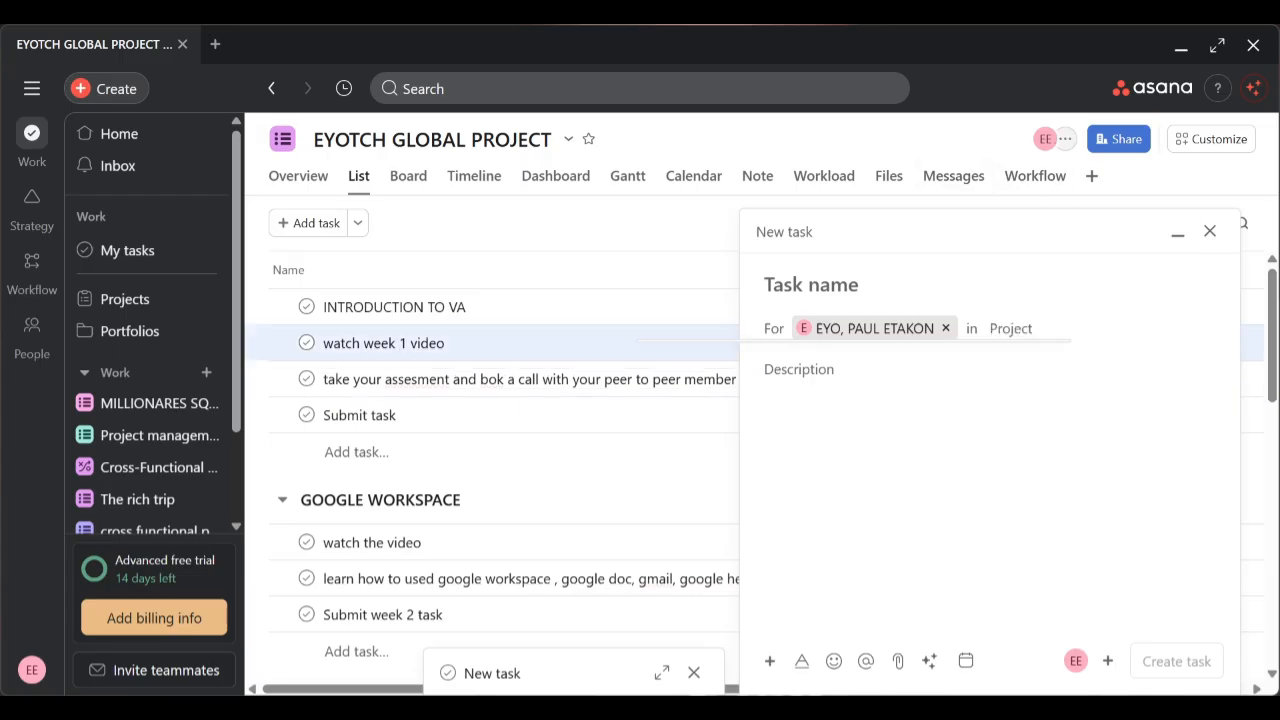
pyautogui.click(1071, 238)
pyautogui.click(352, 343)
pyautogui.click(453, 343)
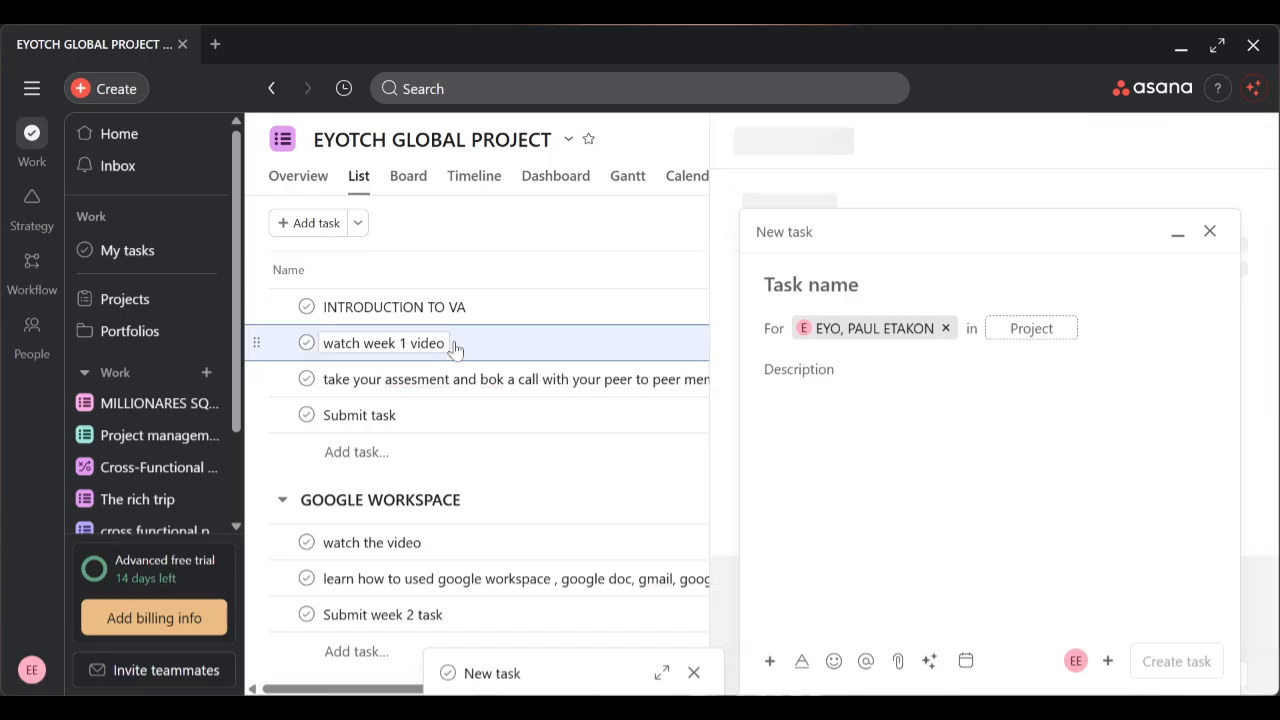
pyautogui.click(1210, 231)
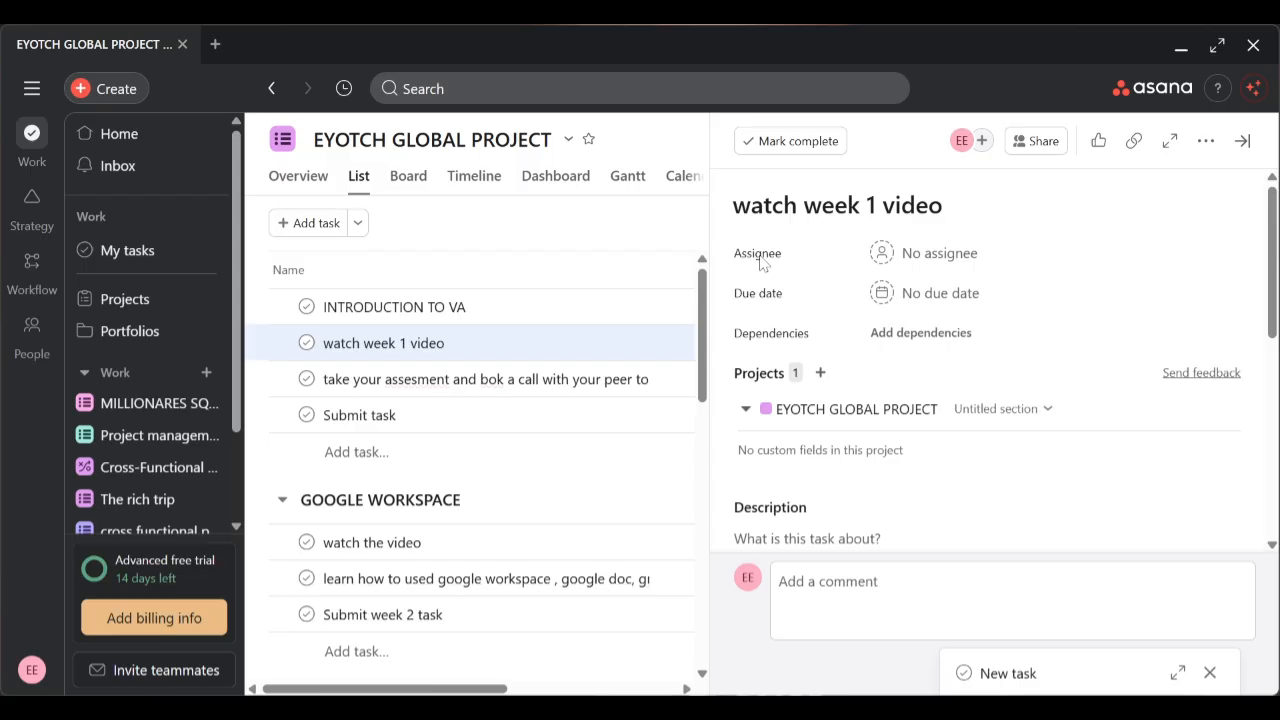
# Assign the "watch week 1 video" task to the limited access member and confirm the assignment
pyautogui.click(940, 256)
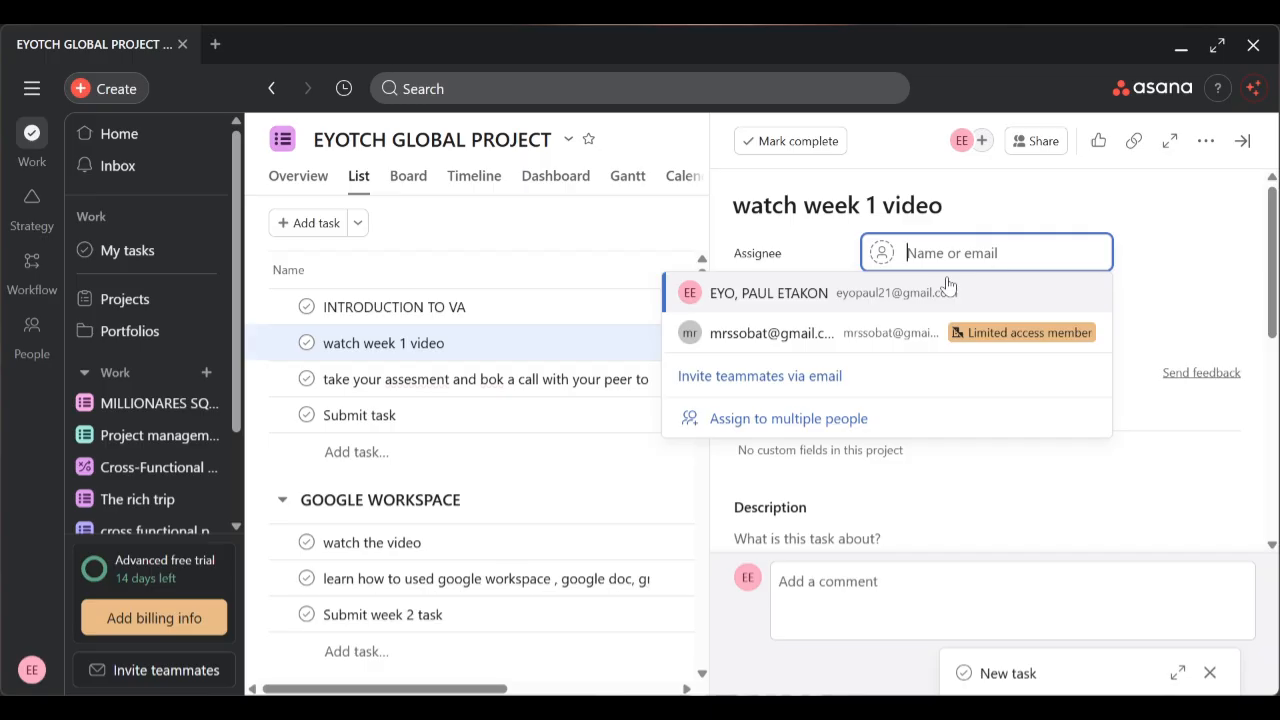
pyautogui.click(814, 340)
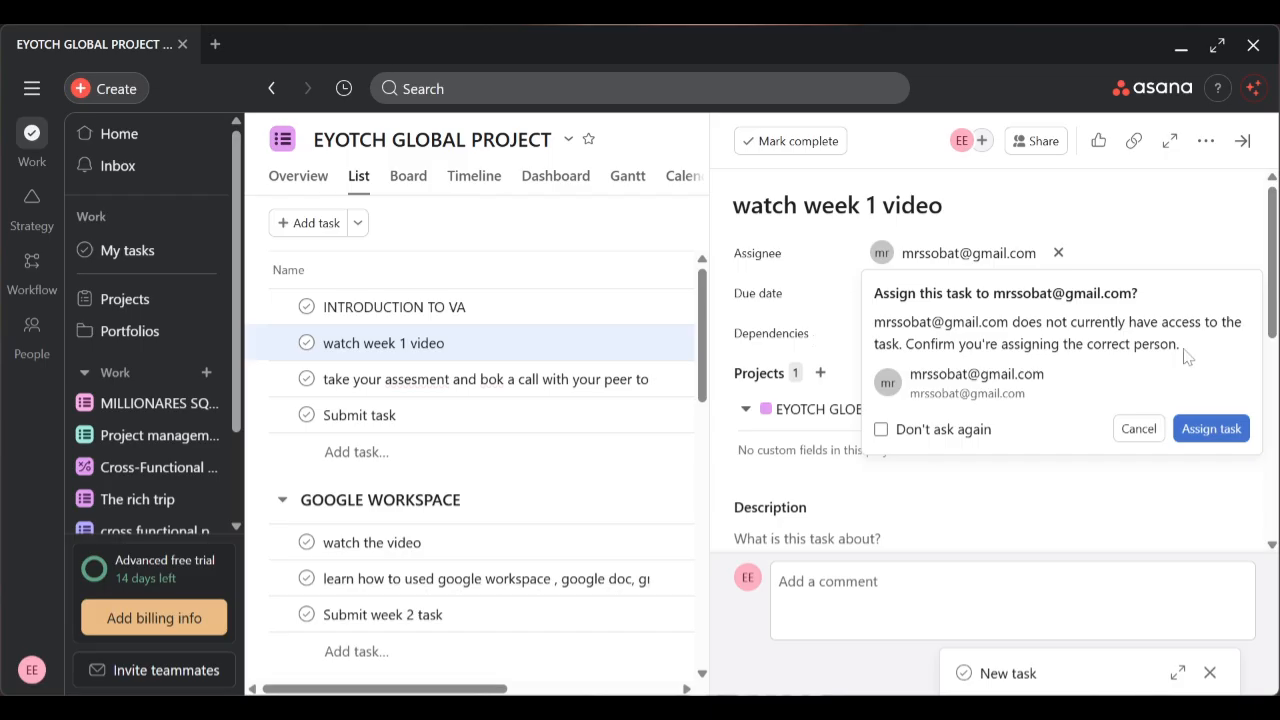
pyautogui.click(1211, 429)
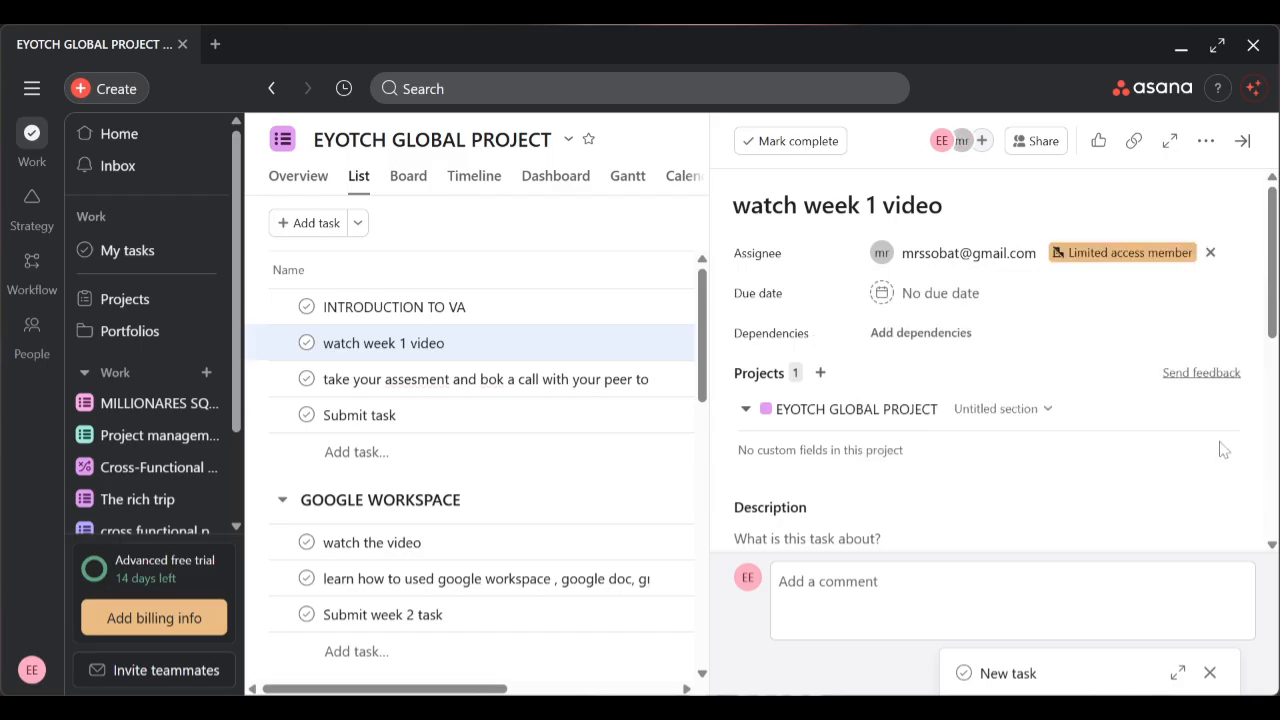
# Set the due date of the "watch week 1 video" task to 06/28/26
pyautogui.click(953, 295)
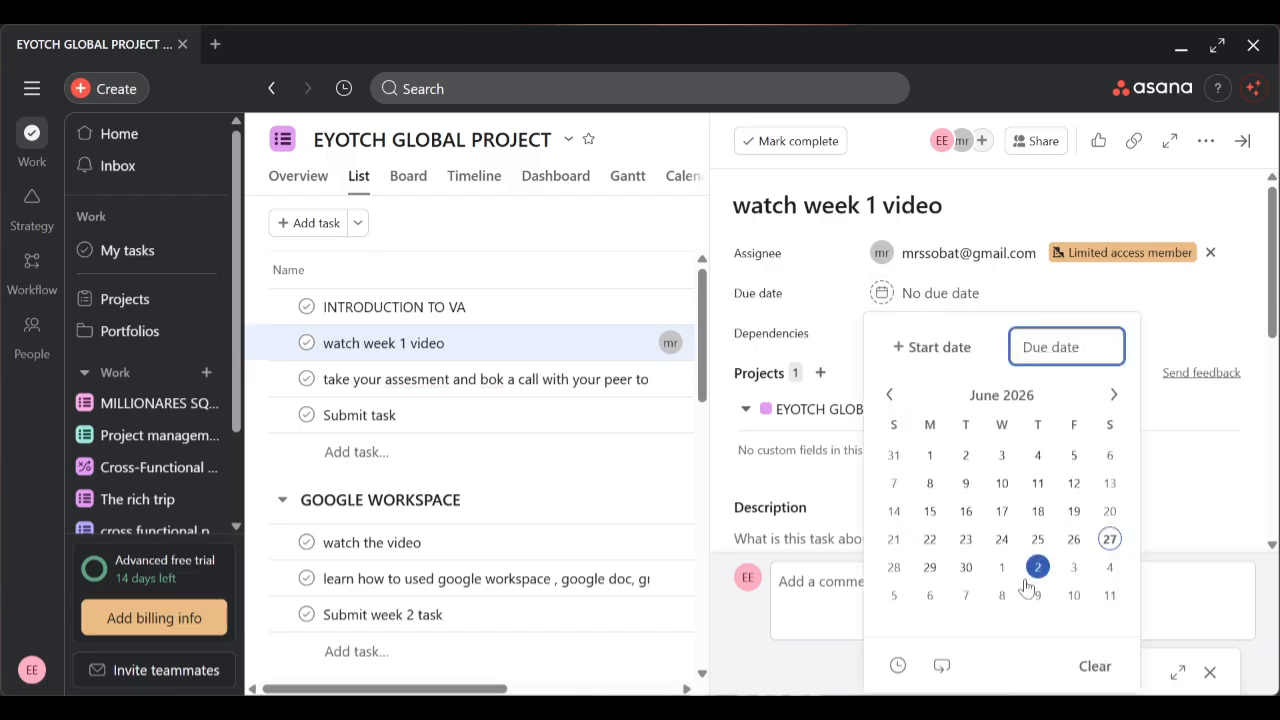
pyautogui.click(893, 567)
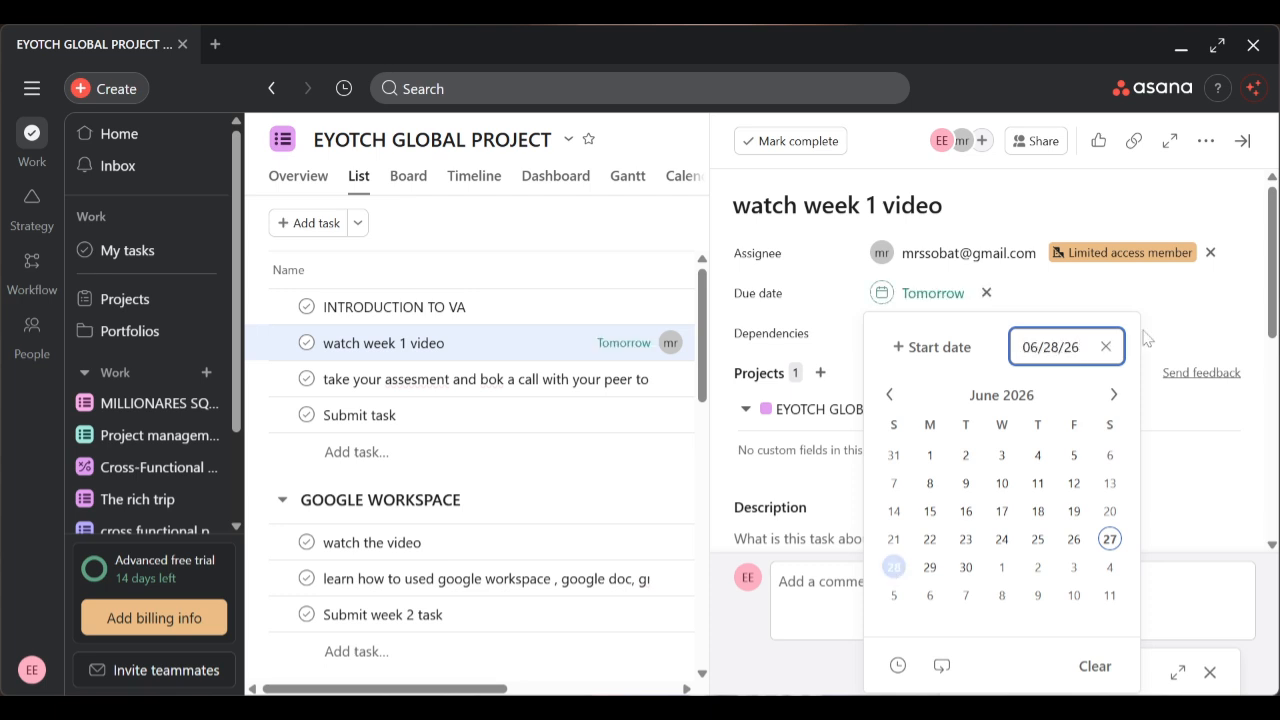
pyautogui.click(1208, 449)
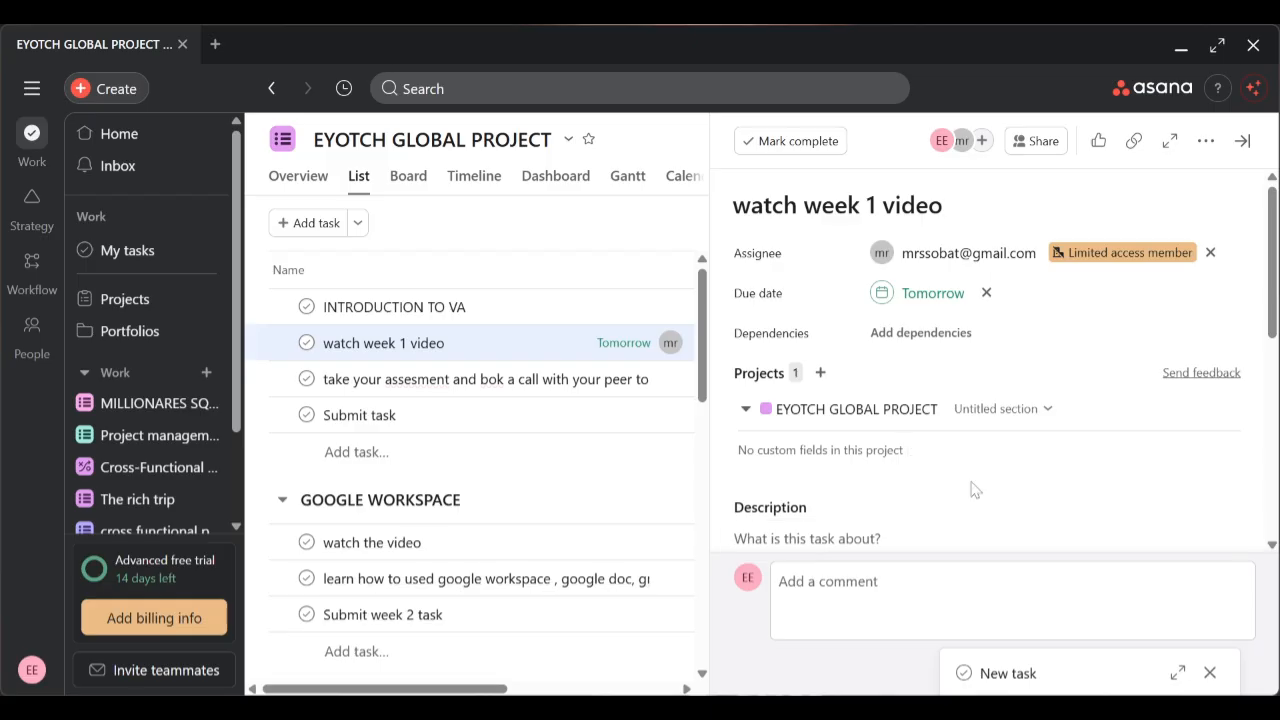
# Enter the task description "Is teach young intepreneurs on how to becom a professionial virtual assistant"
pyautogui.scroll(-2, 970, 488)
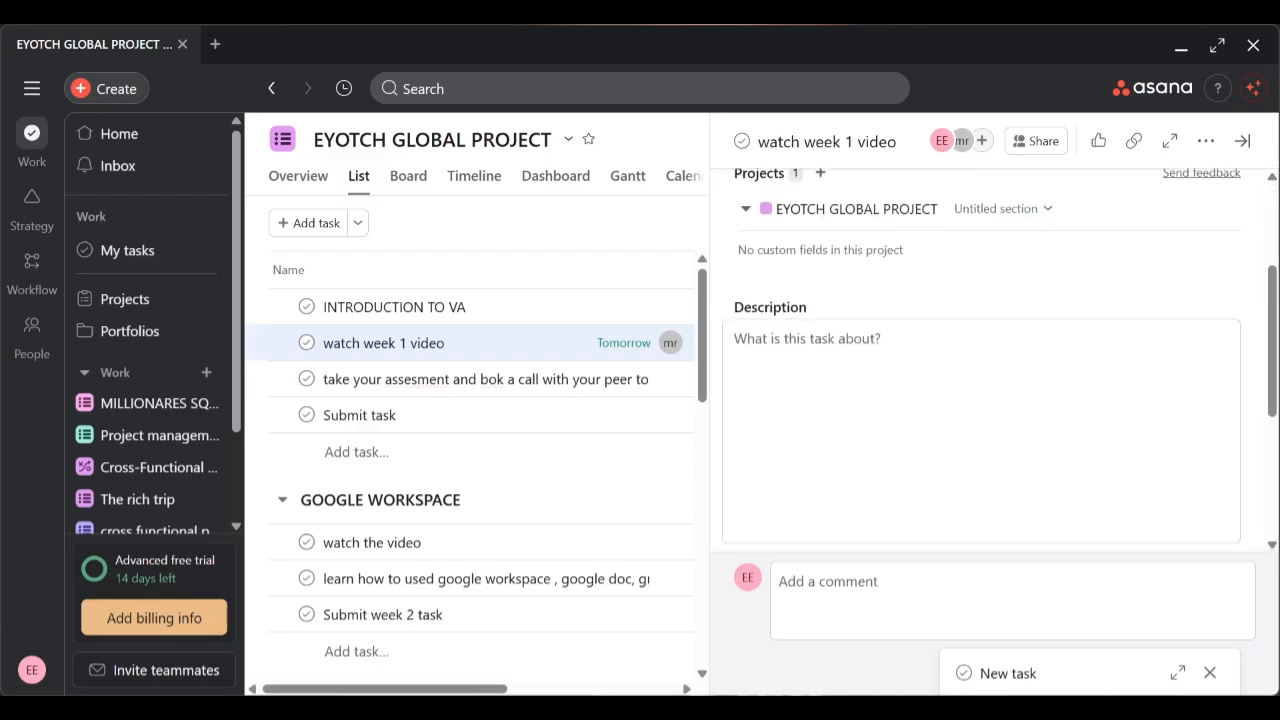
pyautogui.click(900, 400)
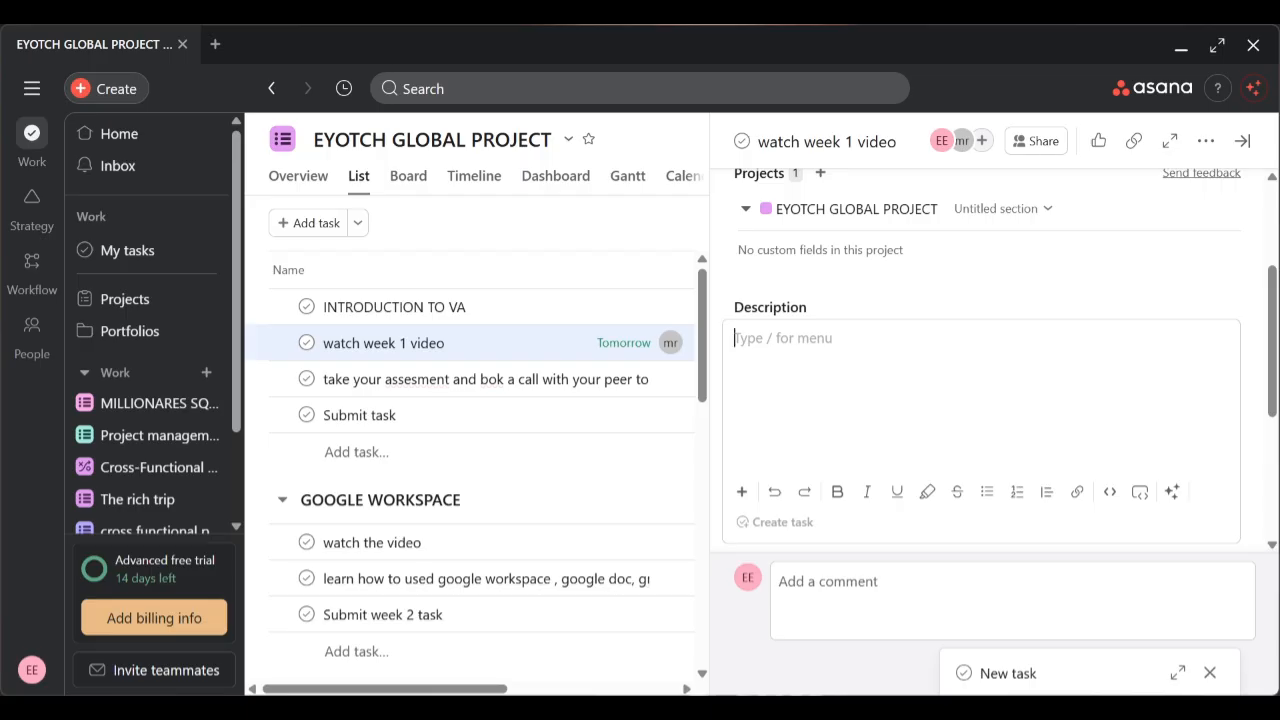
pyautogui.write('i')
pyautogui.press('BackSpace')
pyautogui.press('ctrl+super+o')
pyautogui.click(636, 124)
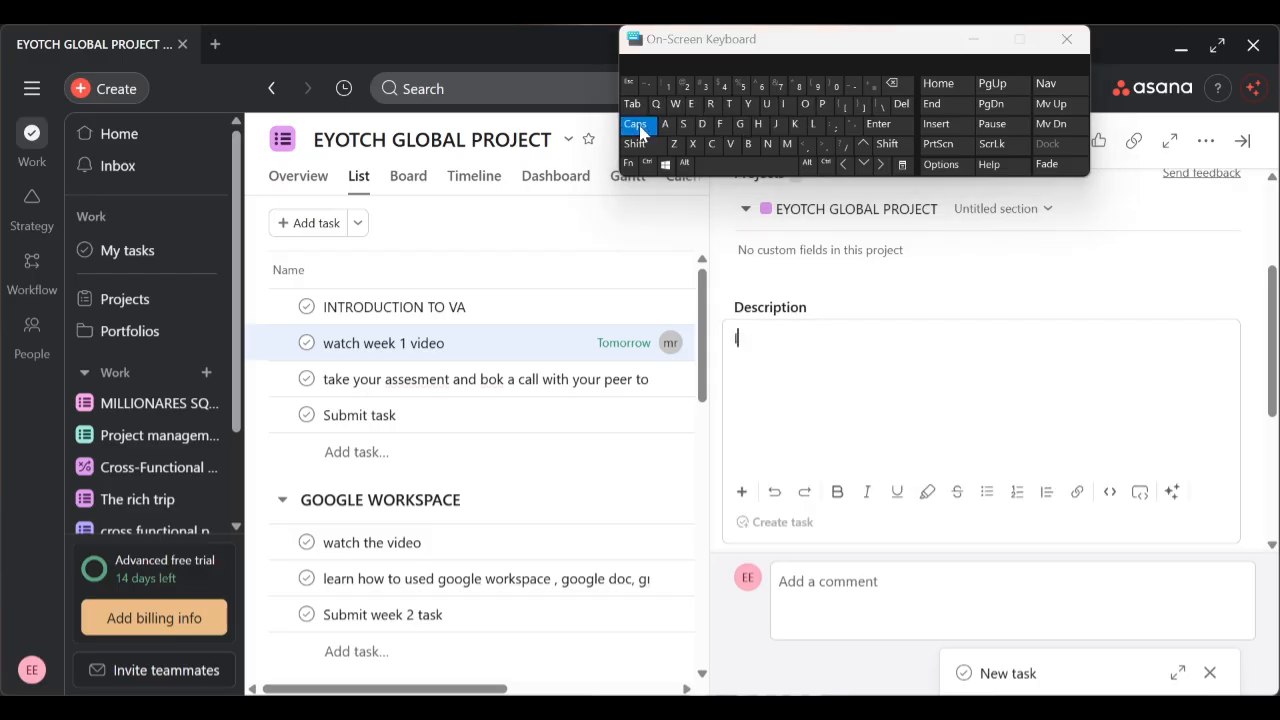
pyautogui.write('I')
pyautogui.click(640, 126)
pyautogui.click(684, 128)
pyautogui.write('teach ')
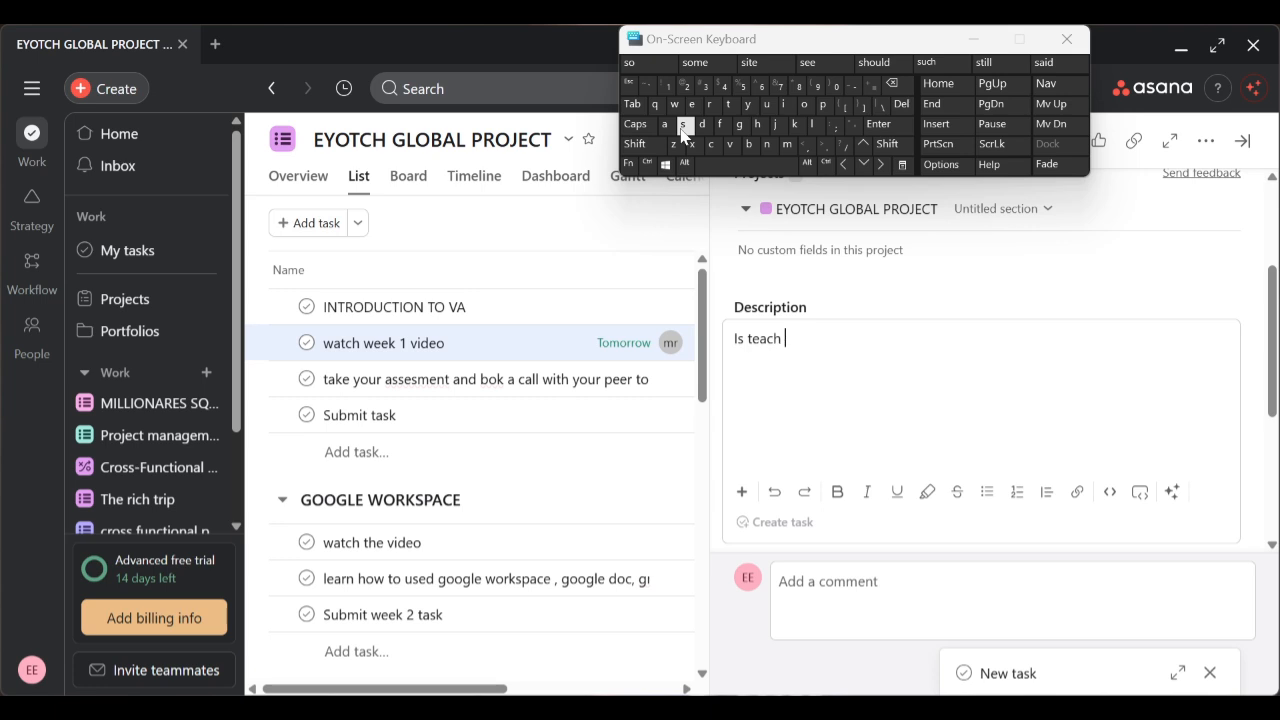
pyautogui.write('young intr')
pyautogui.press('BackSpace')
pyautogui.write('epreneurs ')
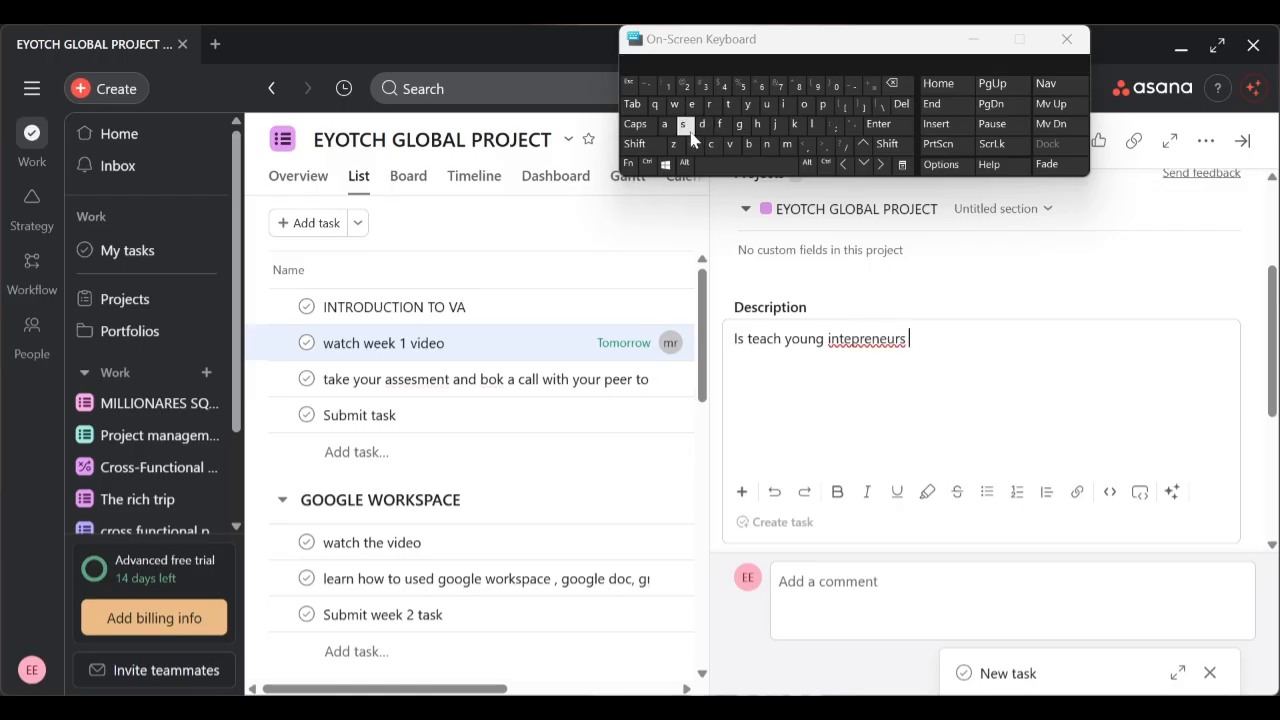
pyautogui.write('on how to becom a profes')
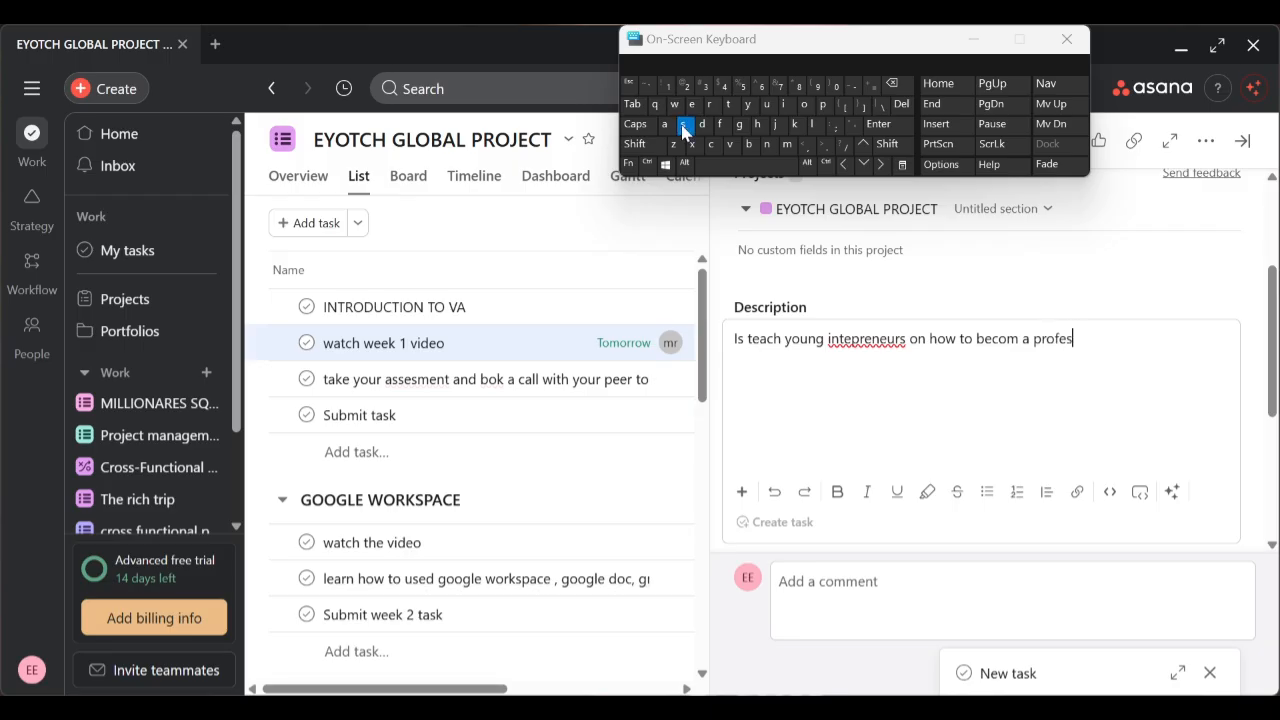
pyautogui.write('sioinal virtual assistant')
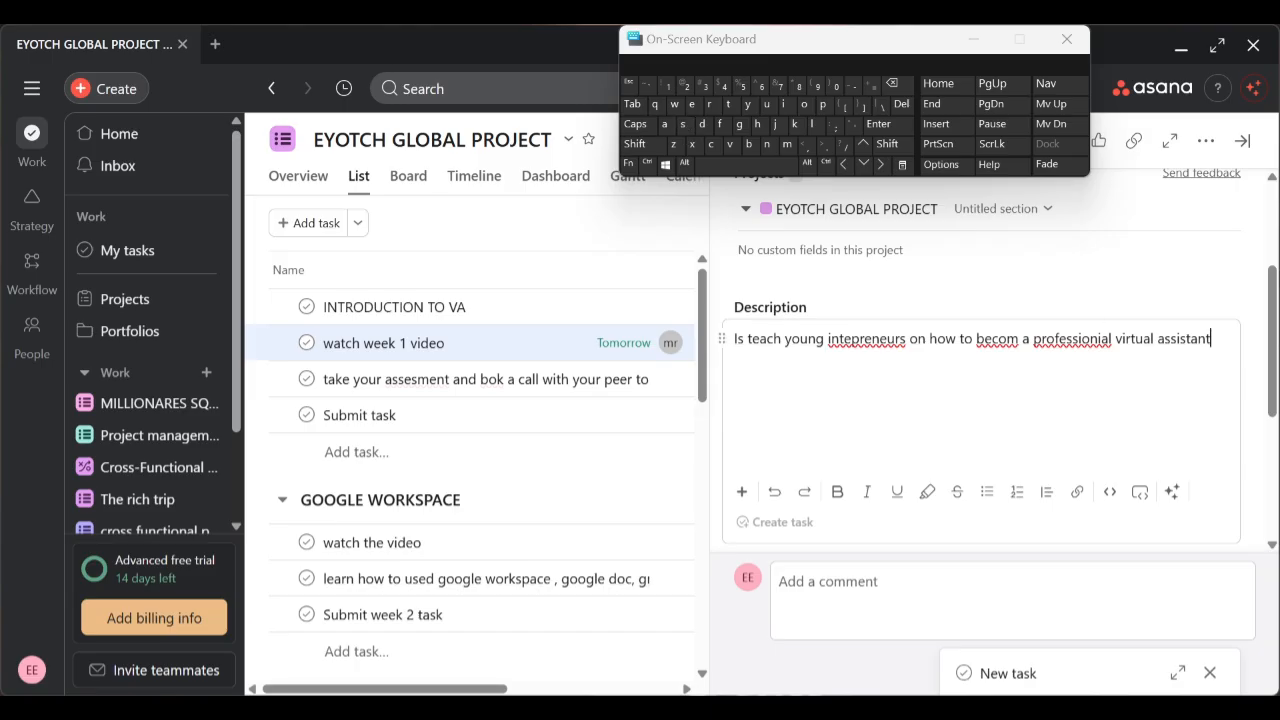
# Correct the description's spelling to "become" and "professional", and hide the on-screen keyboard
pyautogui.click(1101, 339)
pyautogui.press('BackSpace')
pyautogui.click(1022, 339)
pyautogui.press('BackSpace')
pyautogui.write('e')
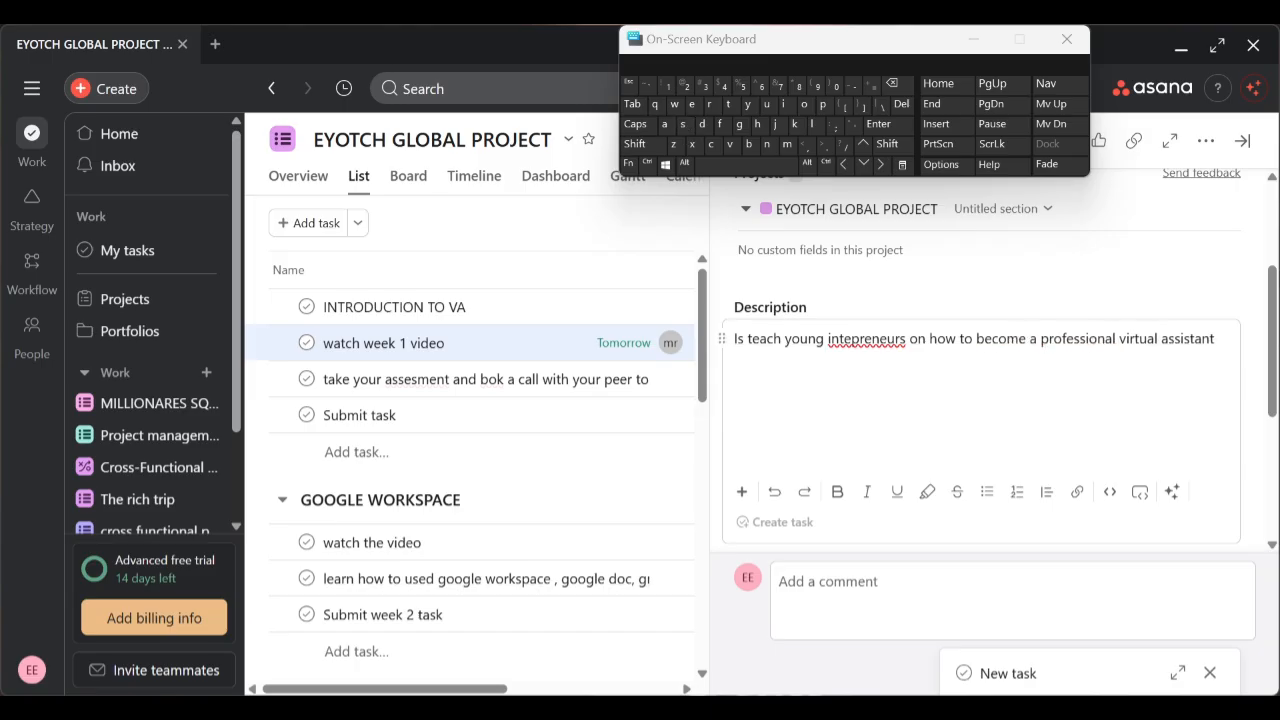
pyautogui.rightClick(886, 344)
pyautogui.click(980, 339)
pyautogui.scroll(-3, 1271, 546)
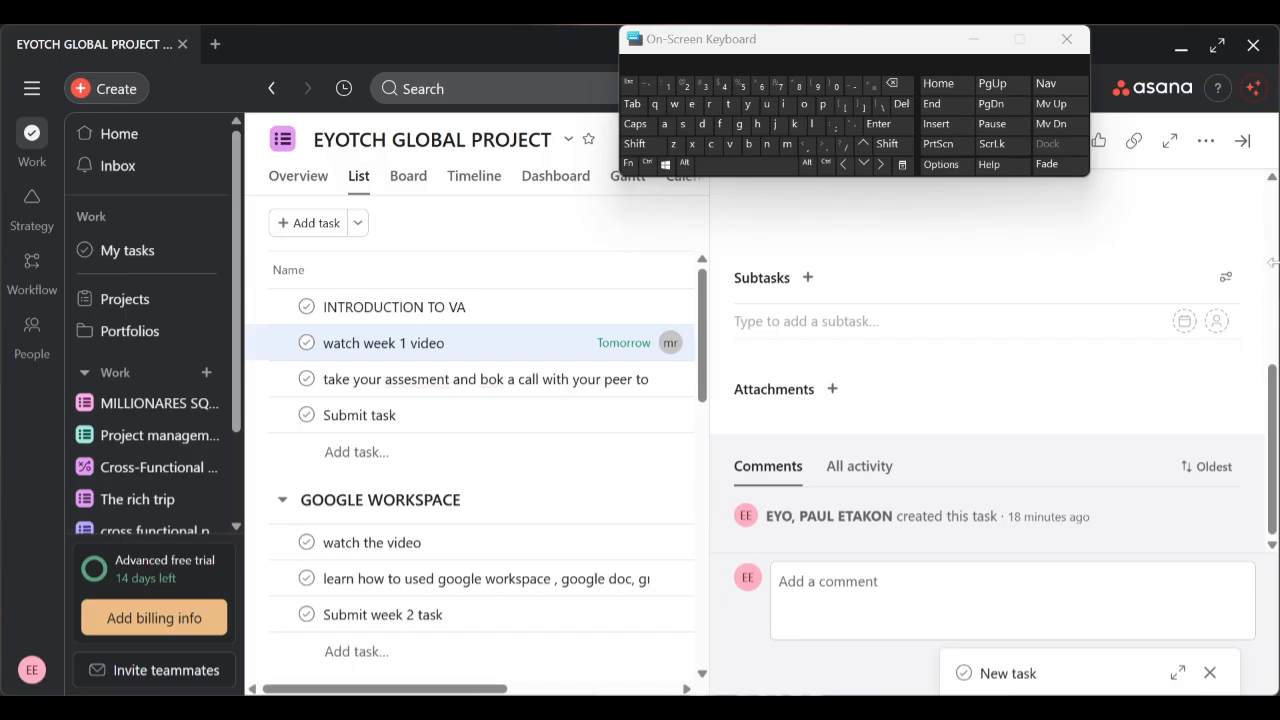
pyautogui.click(974, 39)
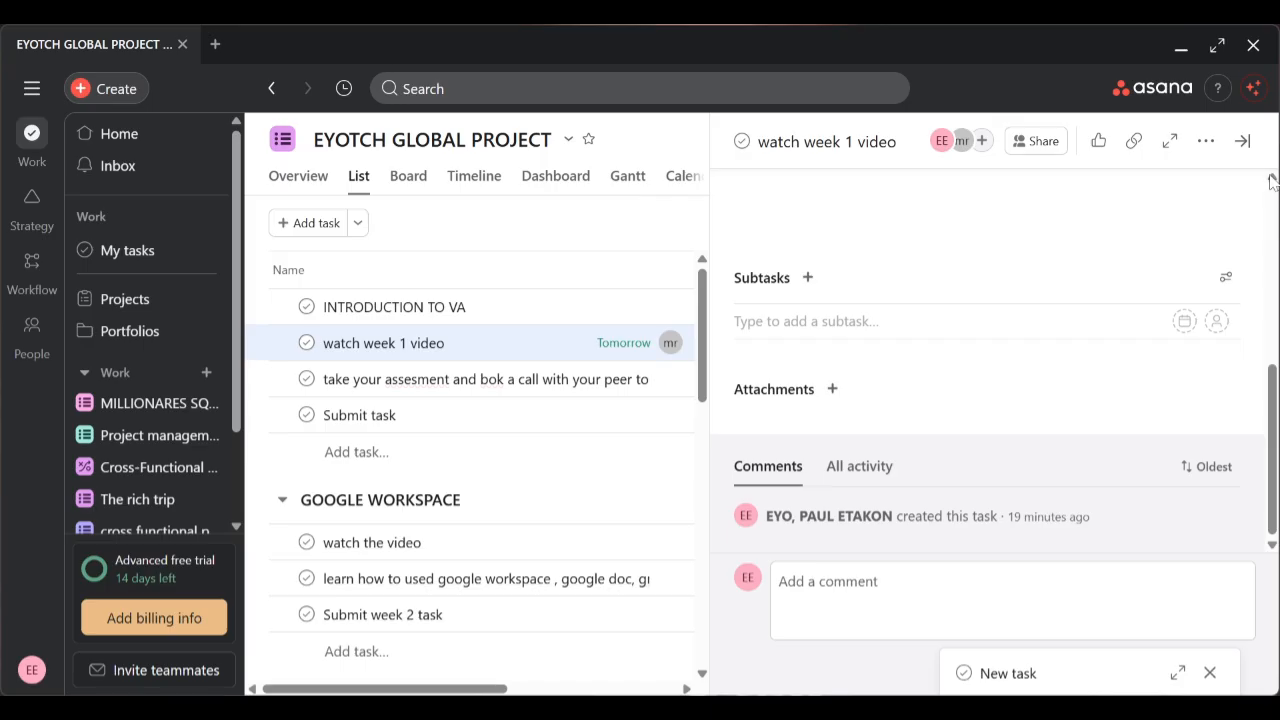
# Mark the "watch week 1 video" task as complete and close its details
pyautogui.scroll(5, 1272, 180)
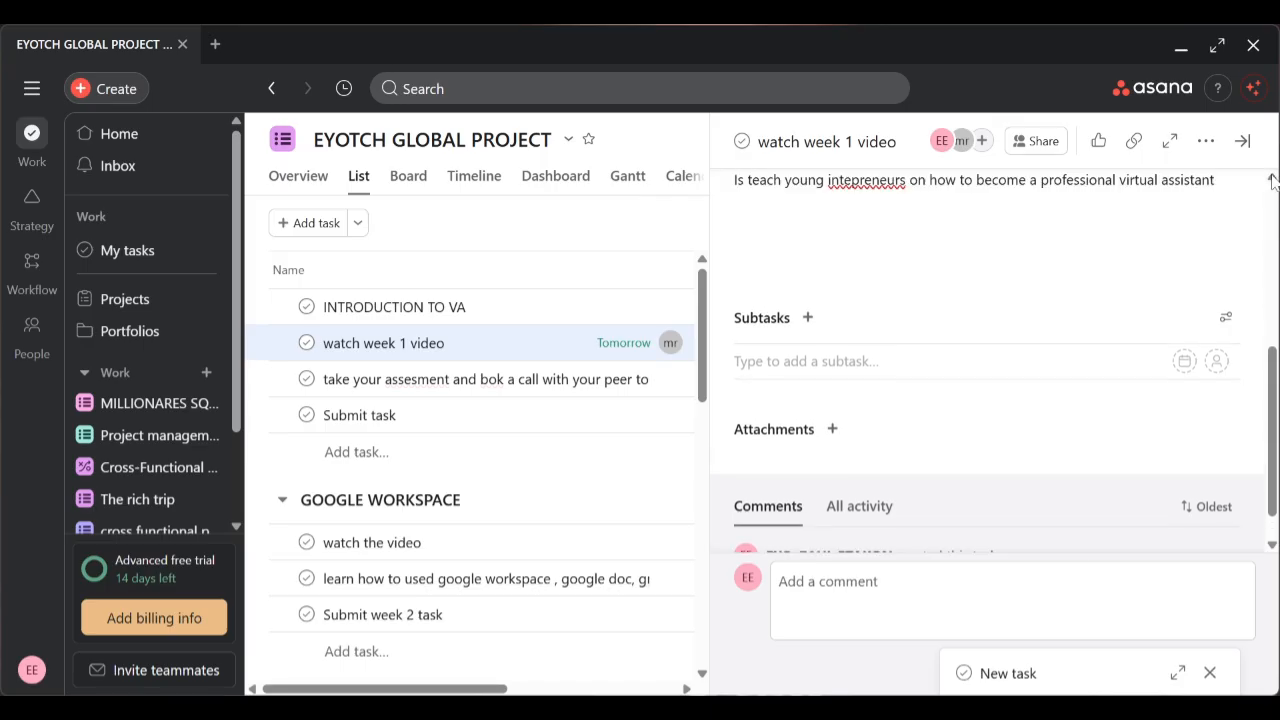
pyautogui.scroll(3, 1272, 180)
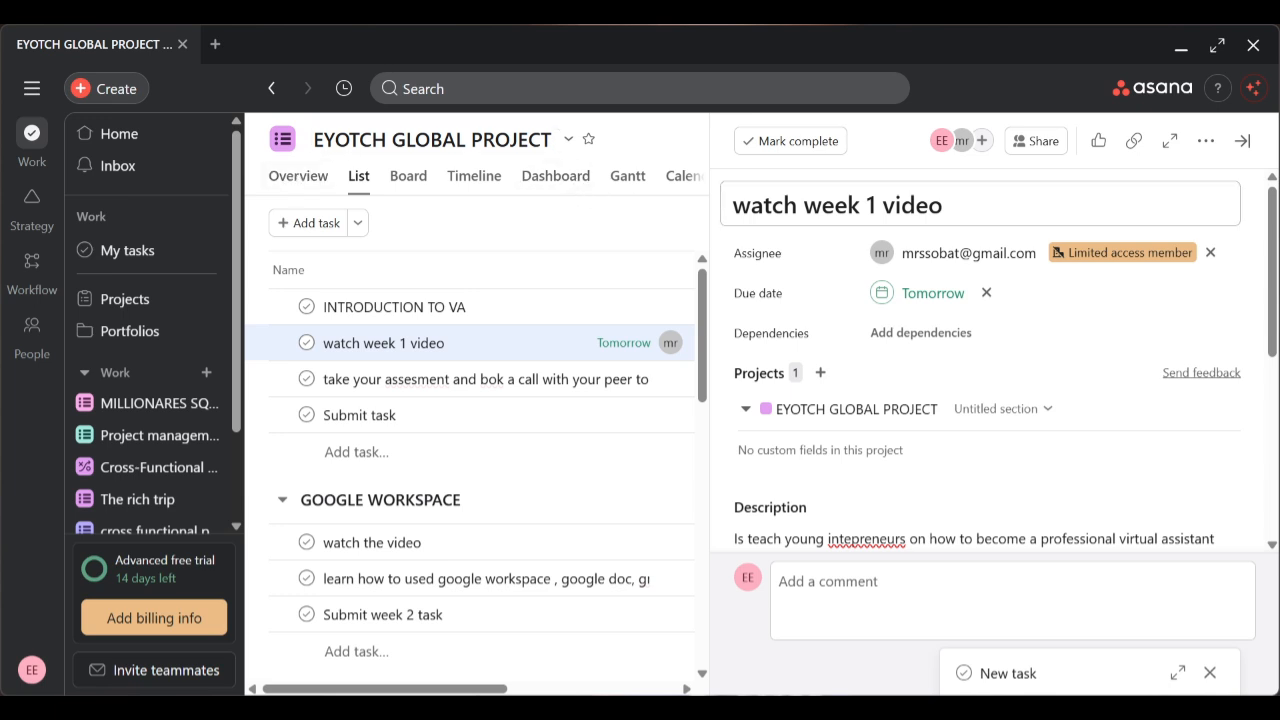
pyautogui.click(823, 150)
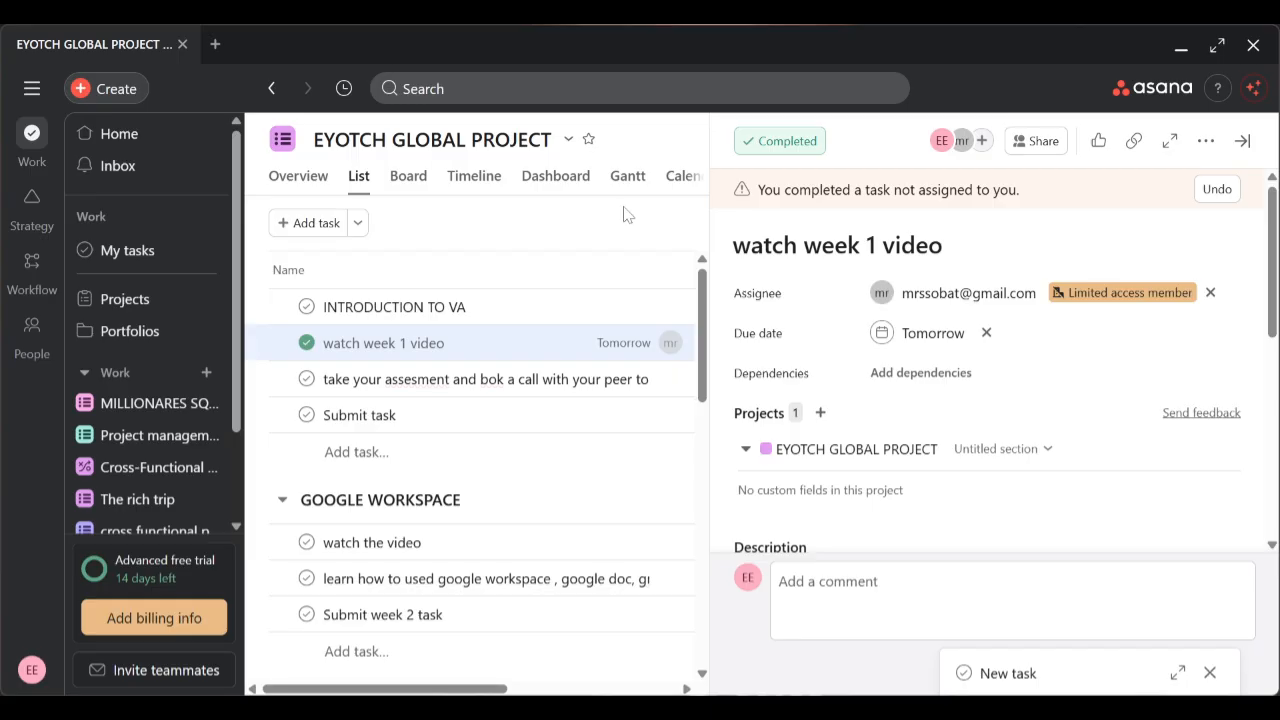
pyautogui.press('Escape')
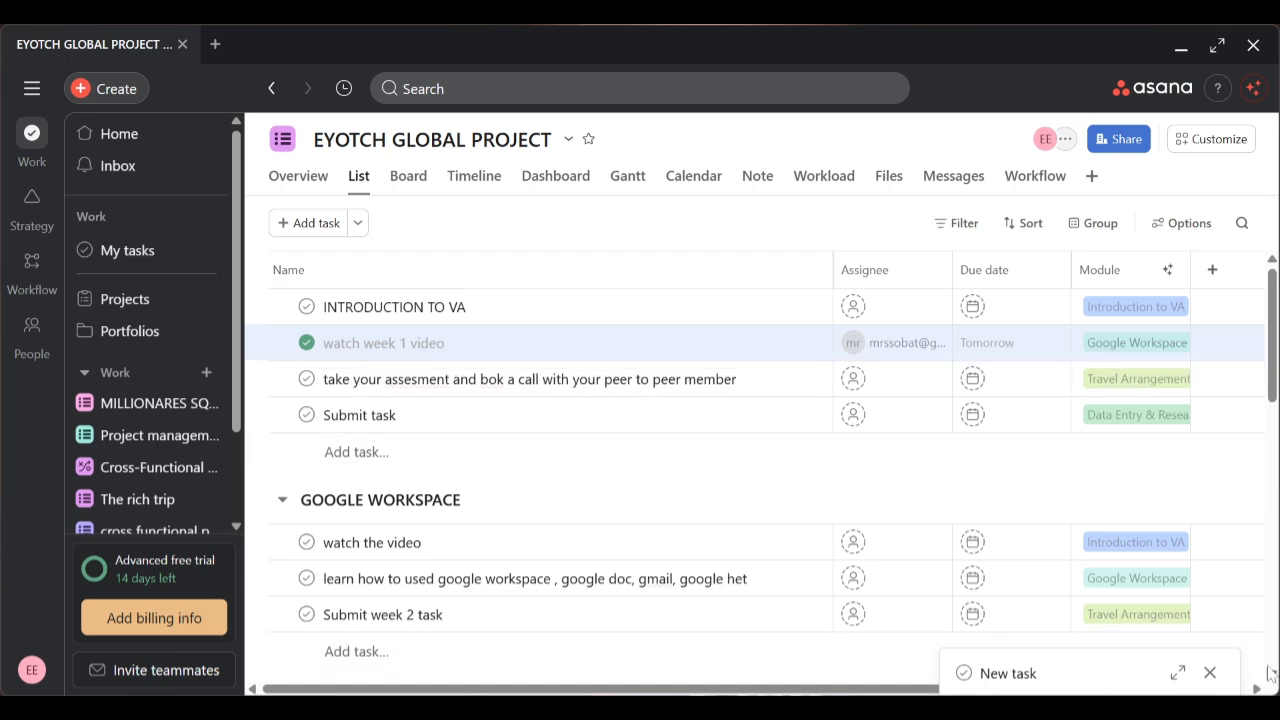
# Review the tasks, assignees and due dates across the sections of the project list
pyautogui.scroll(-2, 1270, 673)
pyautogui.scroll(-4, 1270, 673)
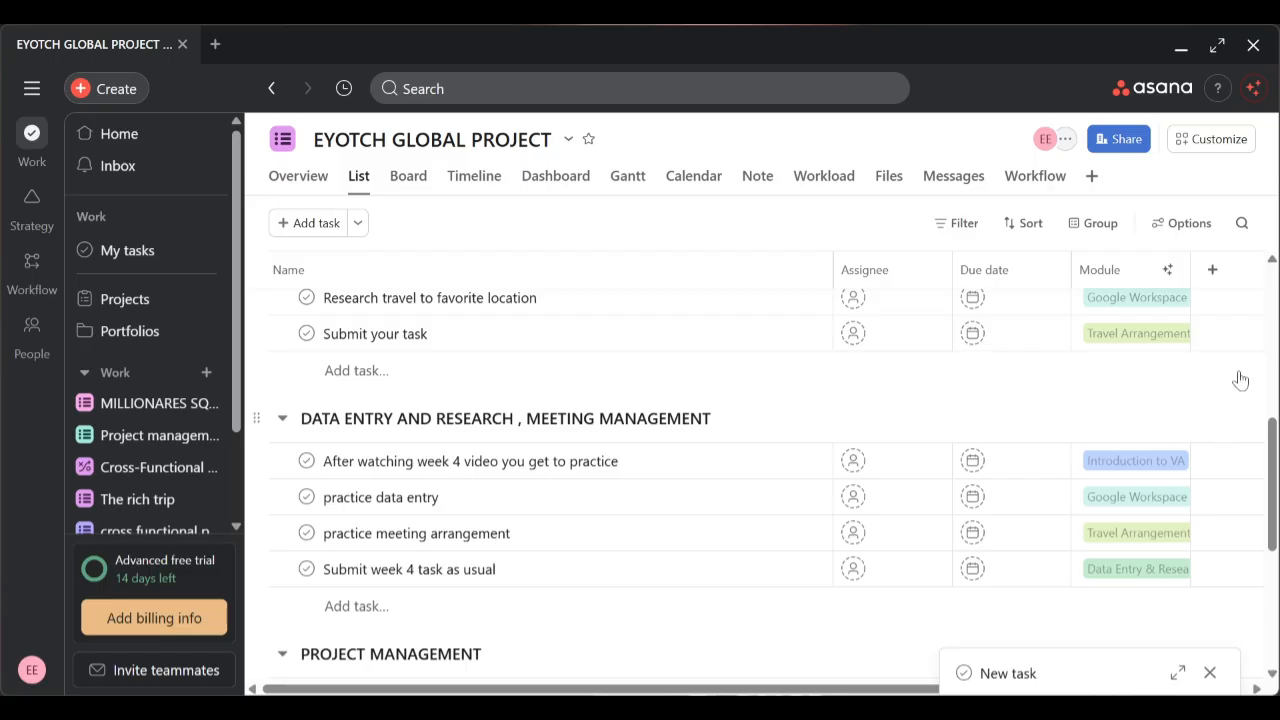
pyautogui.click(1273, 265)
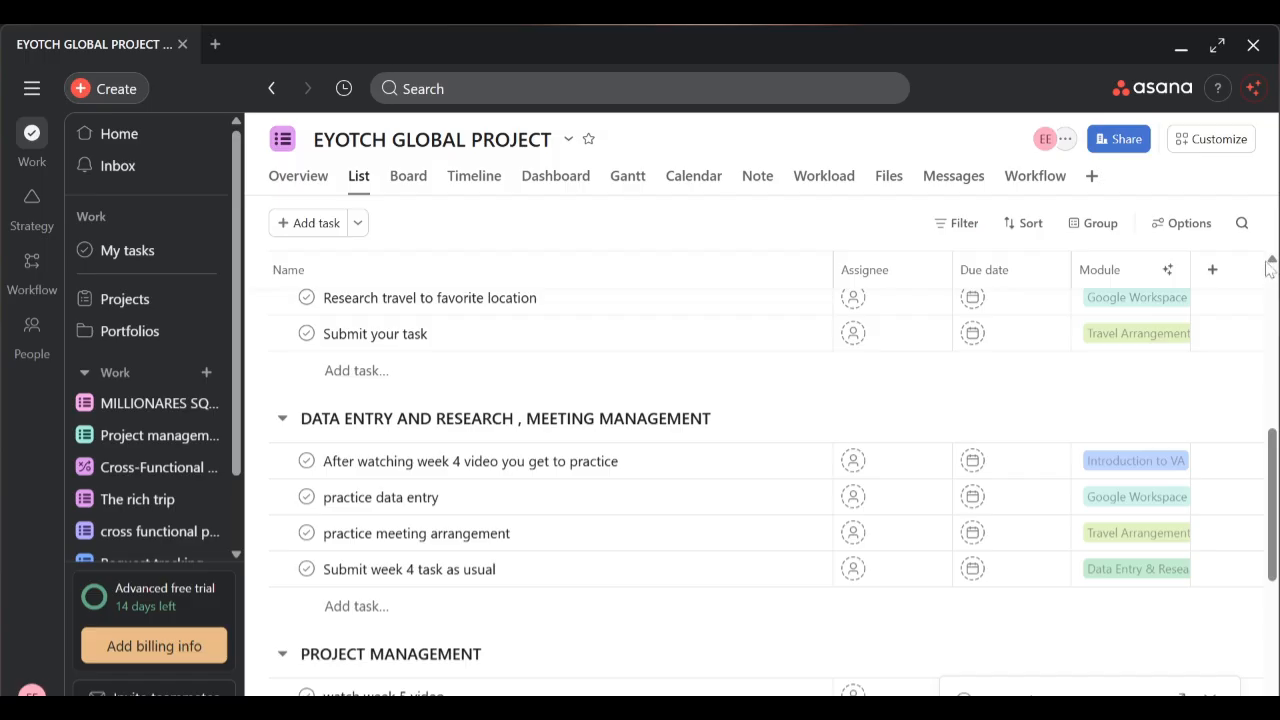
pyautogui.click(1272, 265)
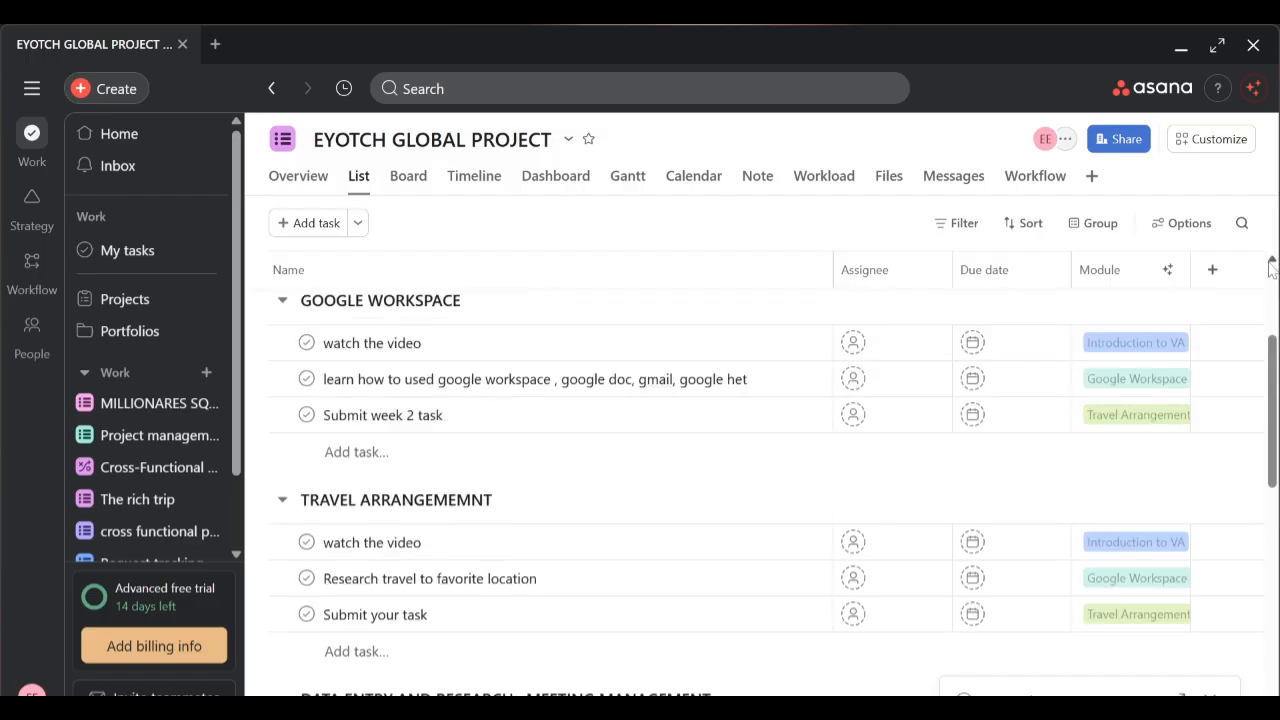
pyautogui.click(1272, 265)
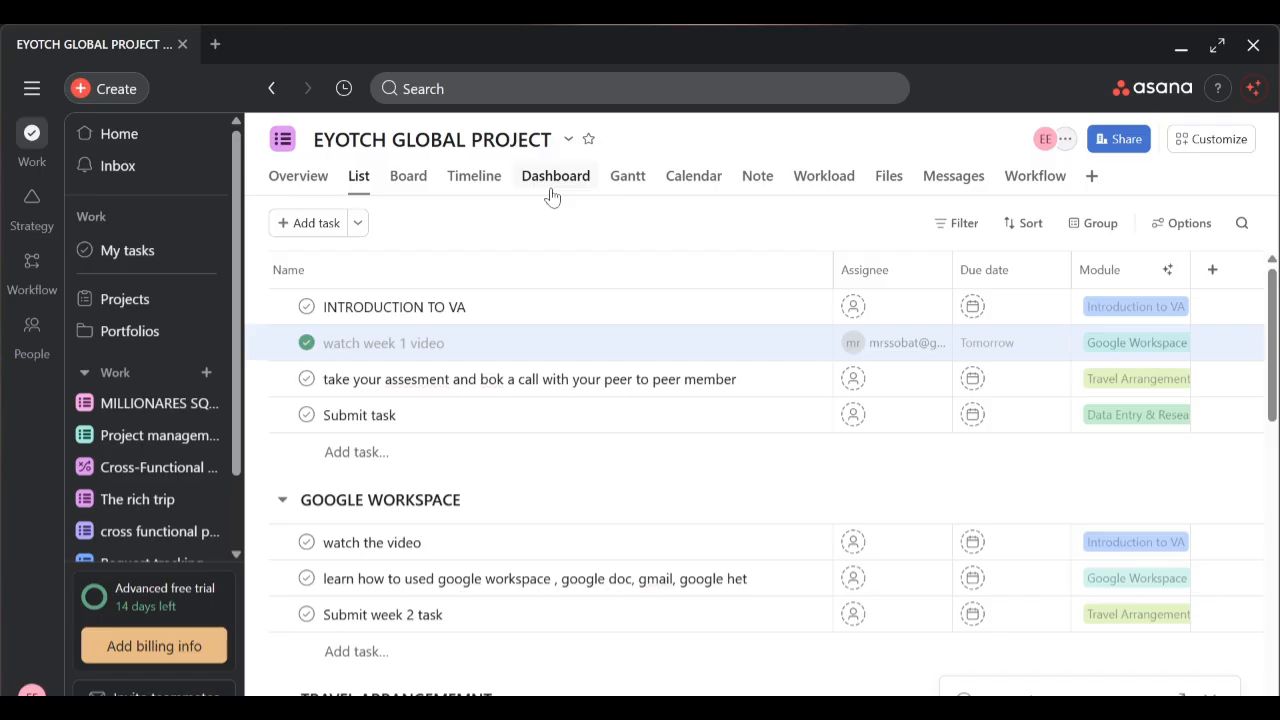
# Examine the project's overview with its status and activity history, and switch to the Board view
pyautogui.click(313, 175)
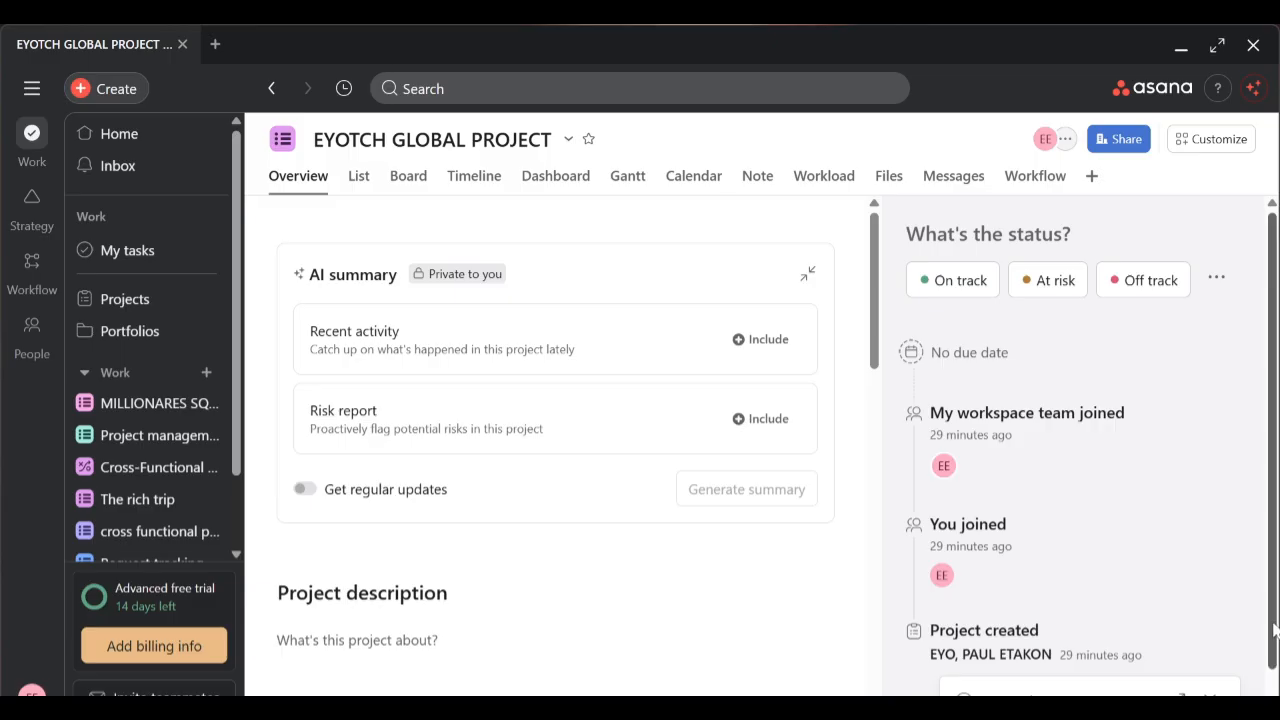
pyautogui.moveTo(1275, 629); pyautogui.dragTo(1276, 668)
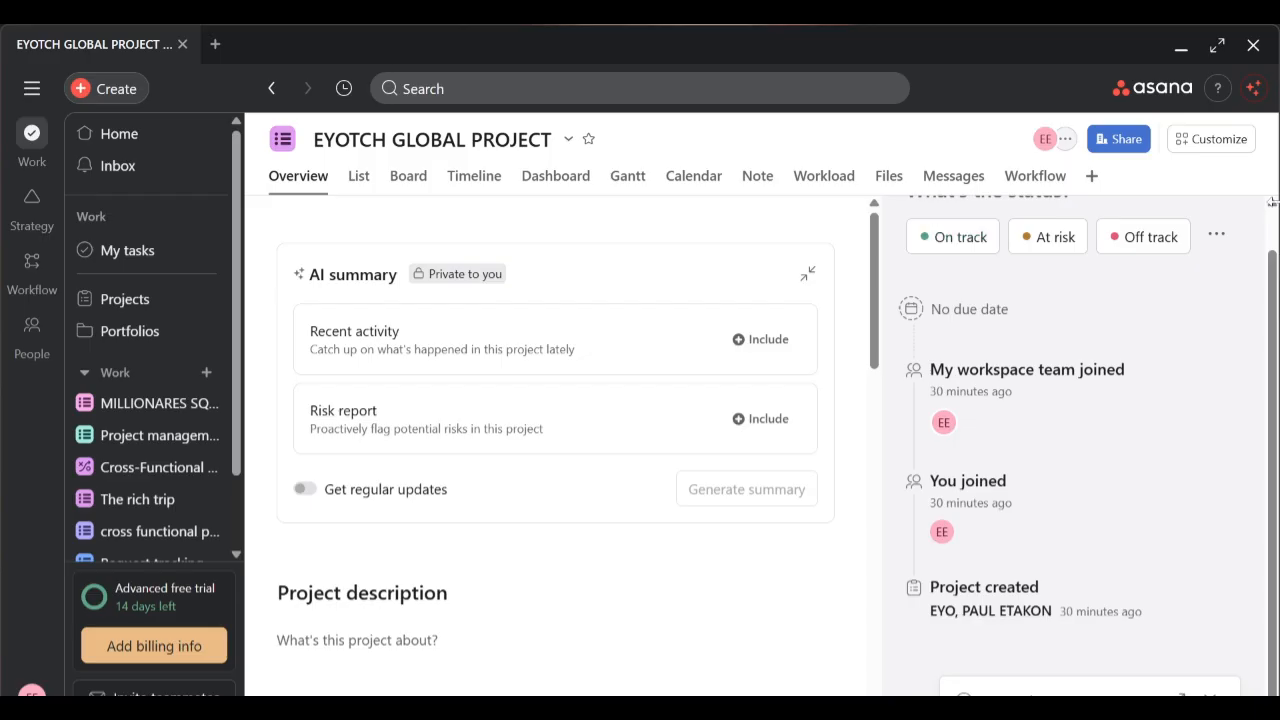
pyautogui.scroll(1, 1265, 206)
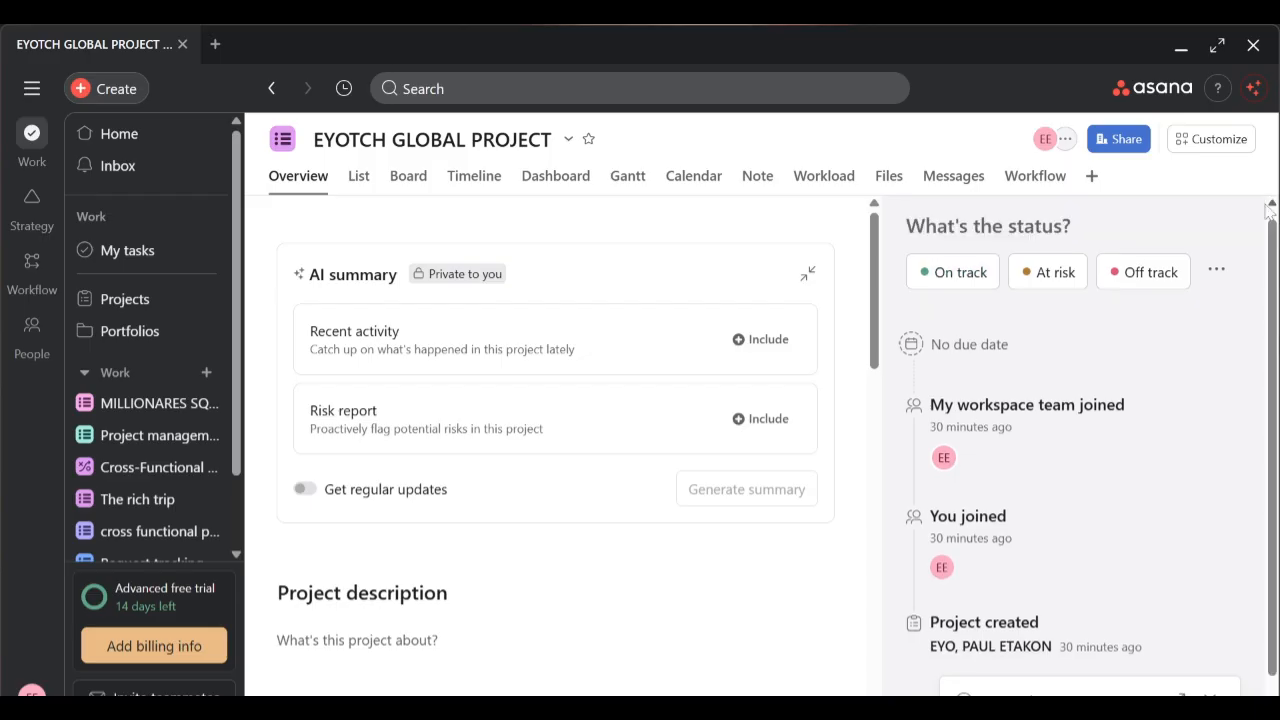
pyautogui.scroll(1, 1268, 206)
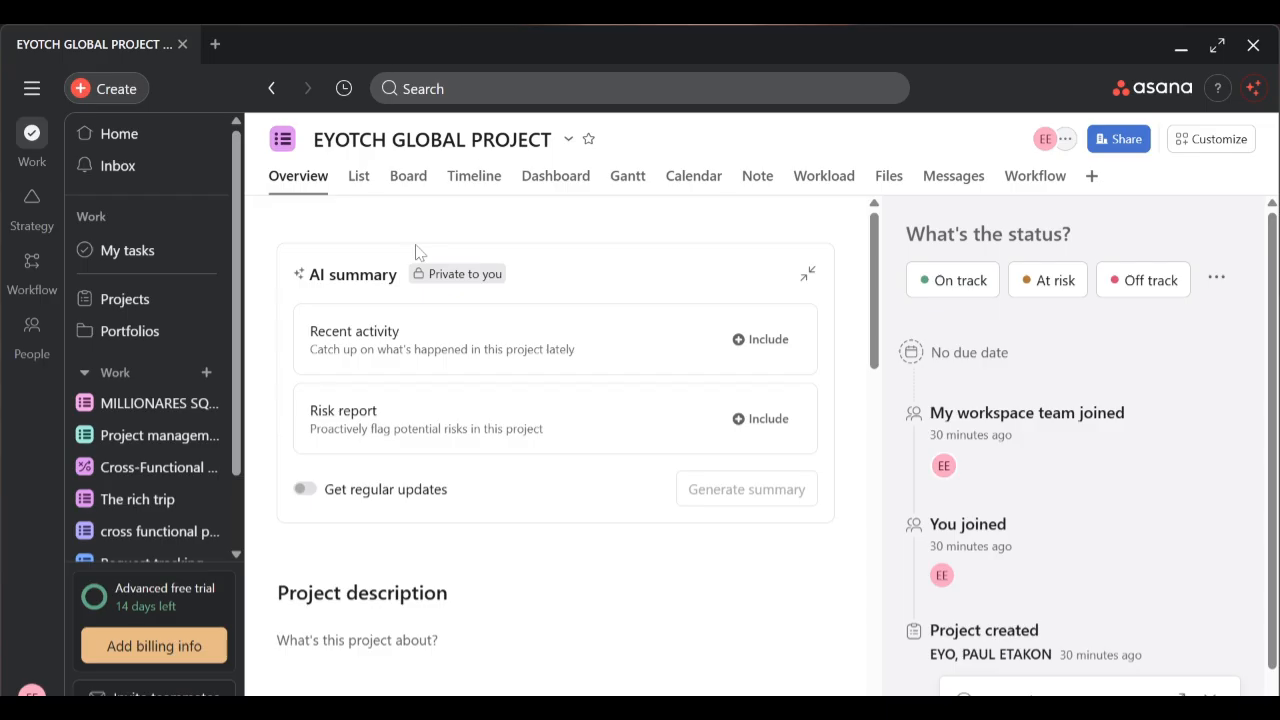
pyautogui.click(412, 178)
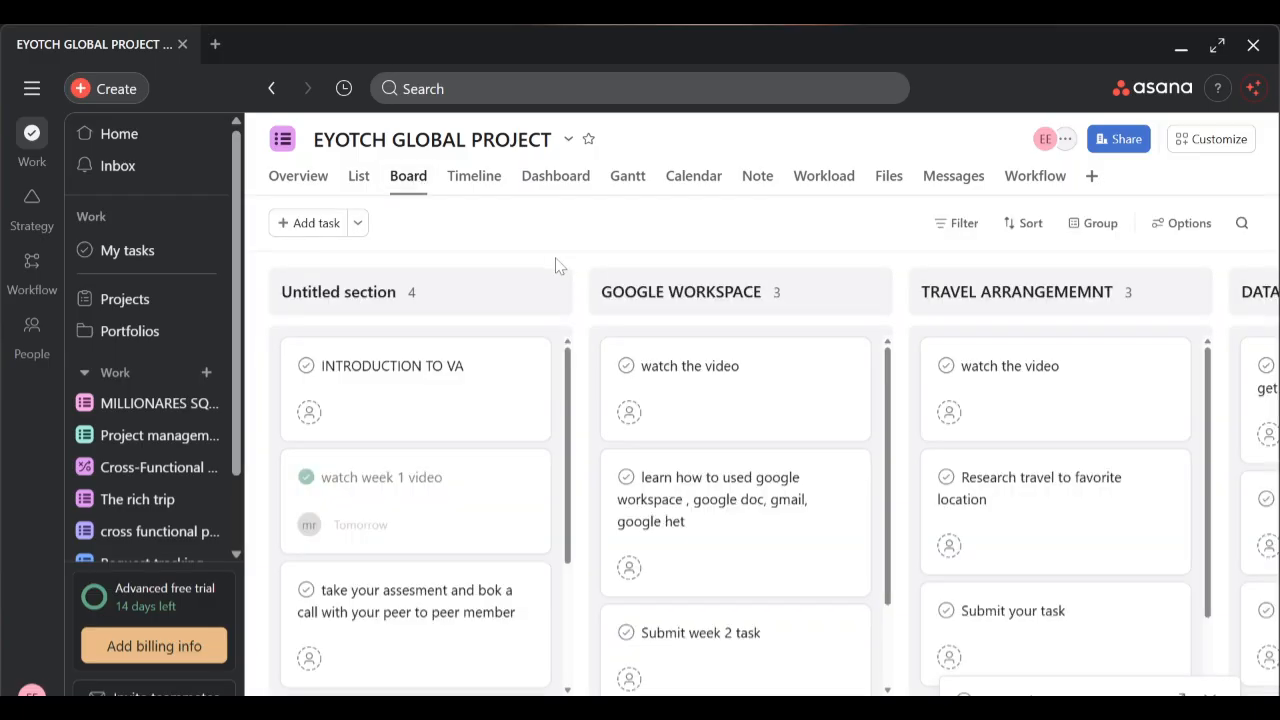
pyautogui.moveTo(515, 375)
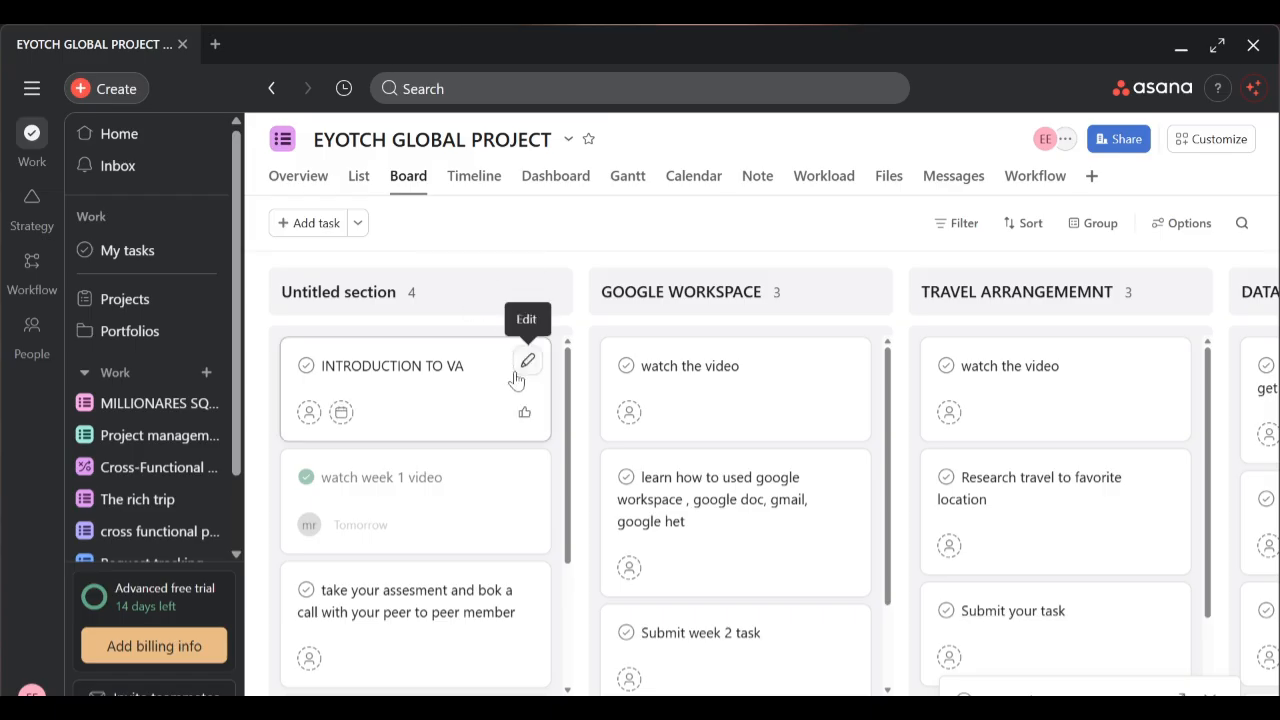
# Review the task cards across all board sections, and check the project in the List and Timeline views
pyautogui.hscroll(5, 515, 378)
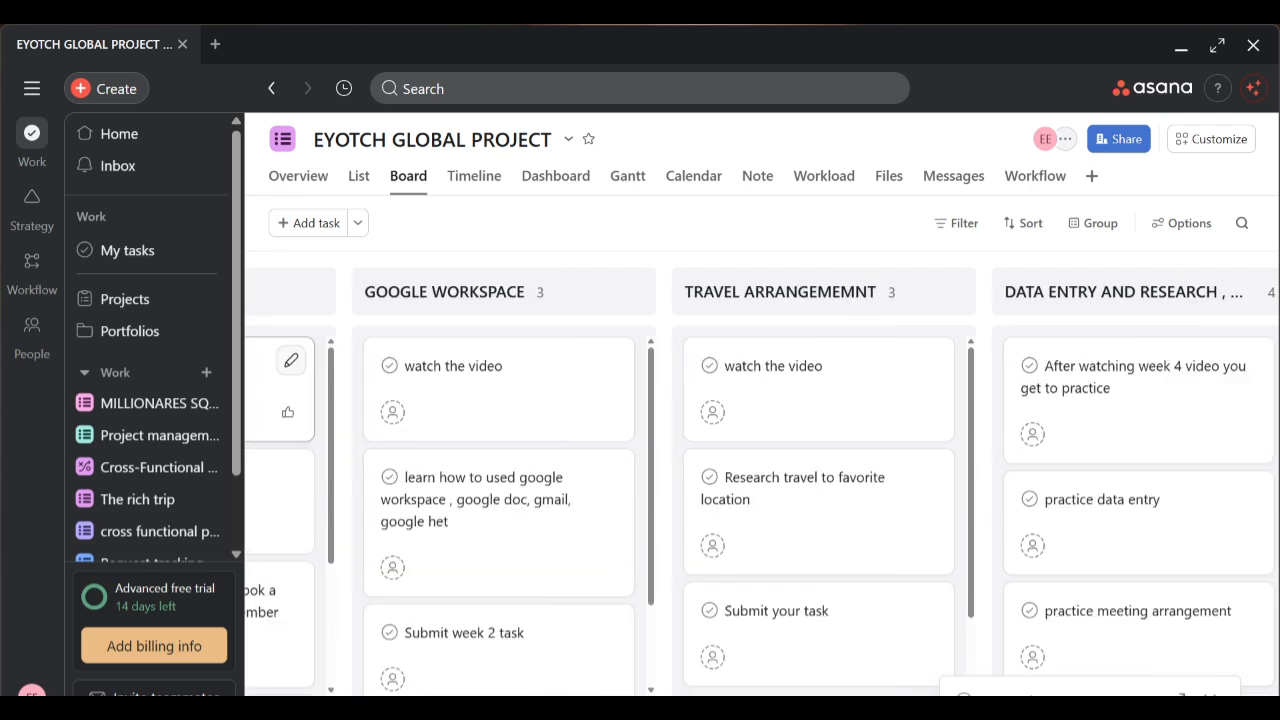
pyautogui.hscroll(5, 761, 482)
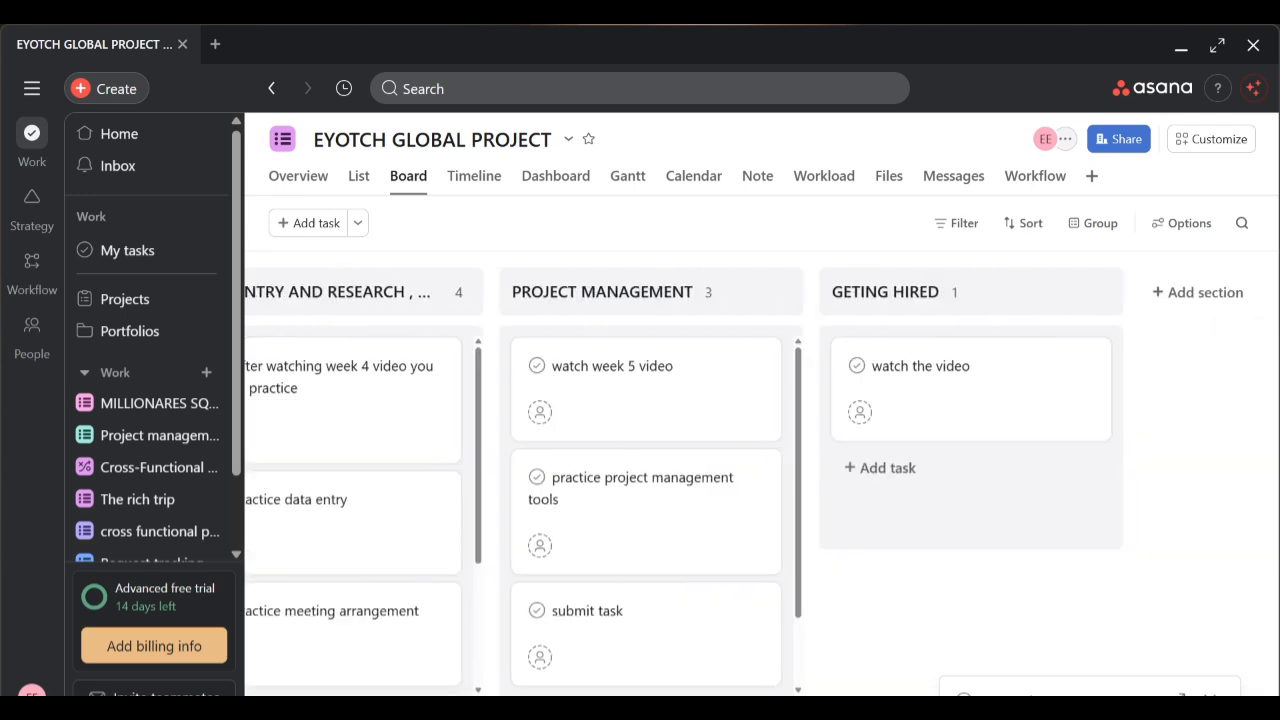
pyautogui.hscroll(-10, 640, 500)
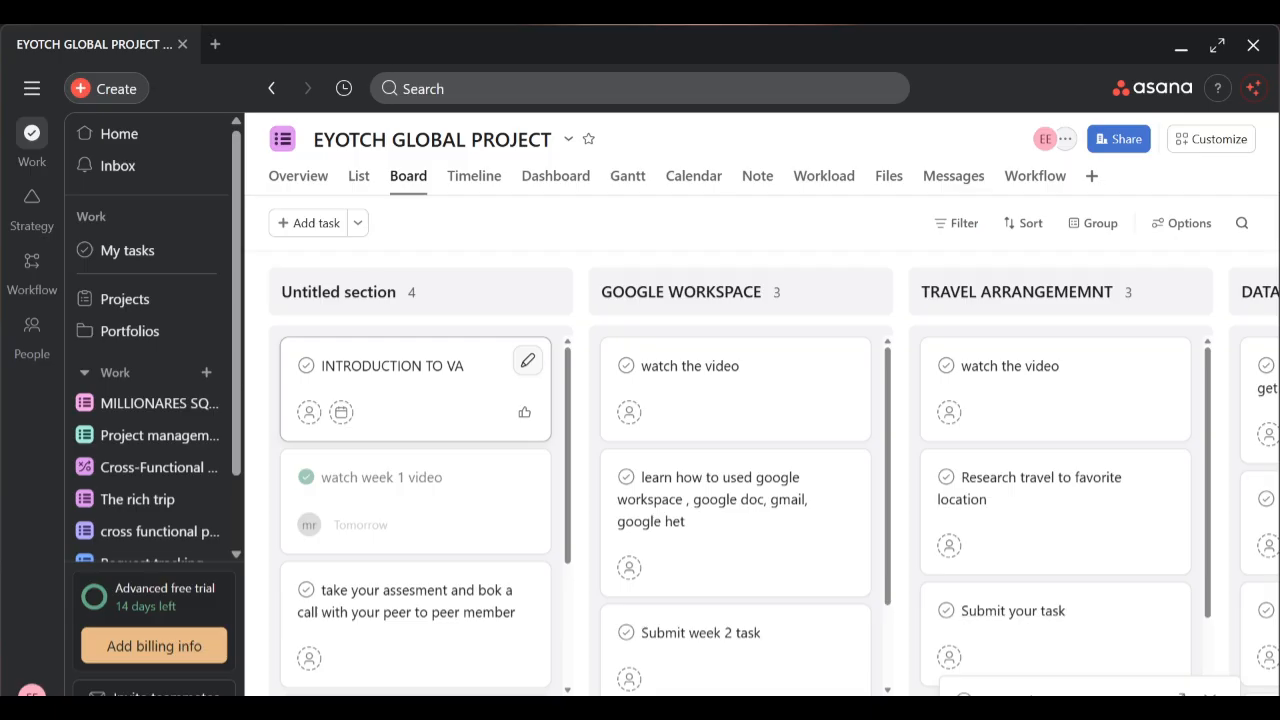
pyautogui.hscroll(5, 415, 390)
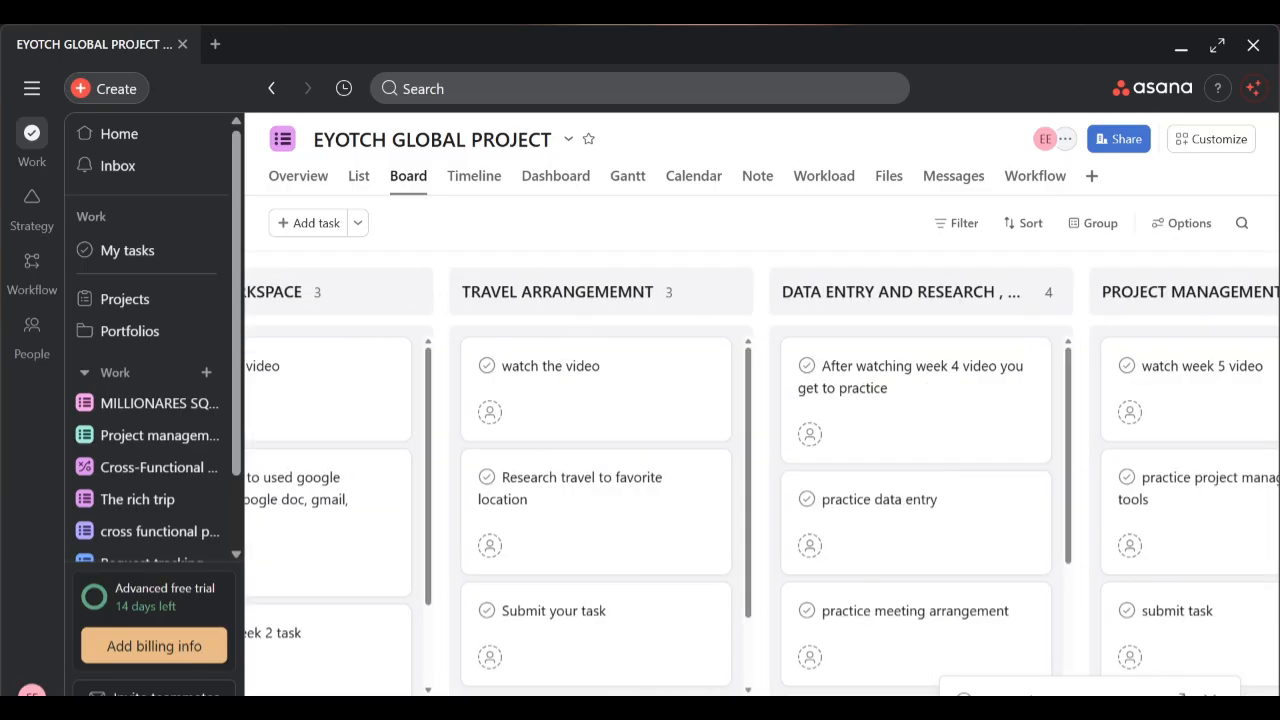
pyautogui.hscroll(-5, 415, 390)
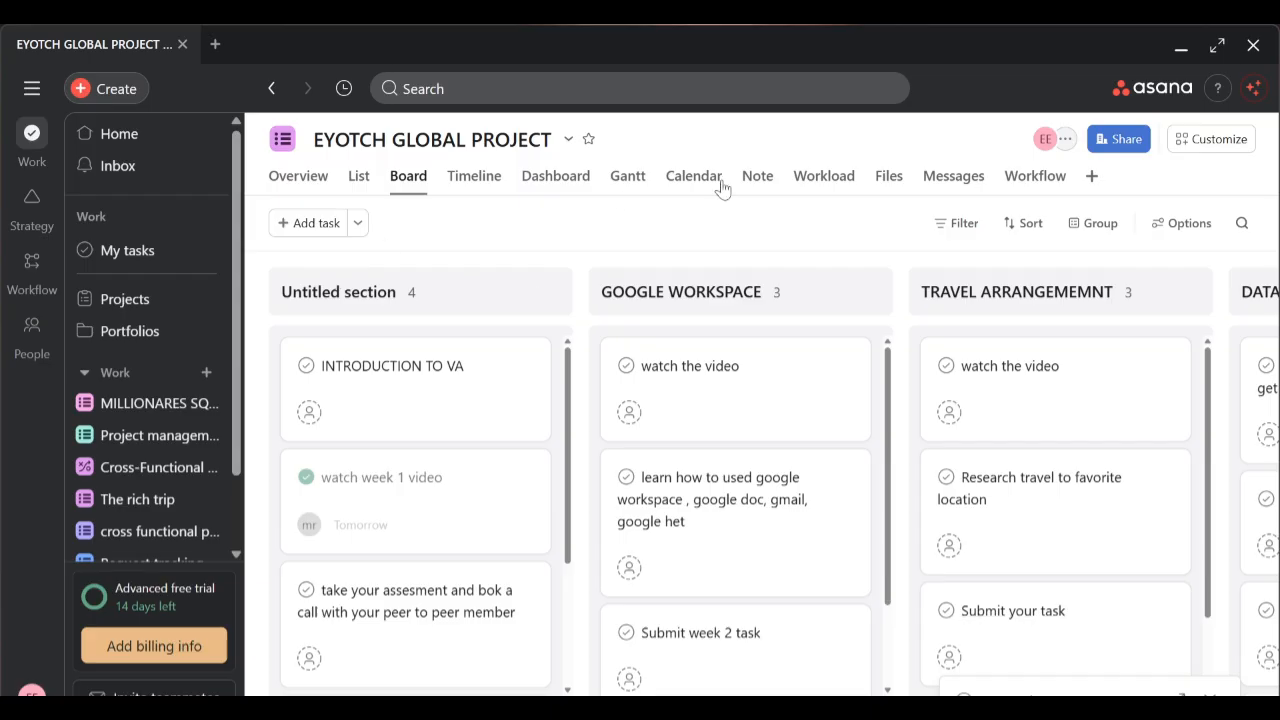
pyautogui.click(358, 177)
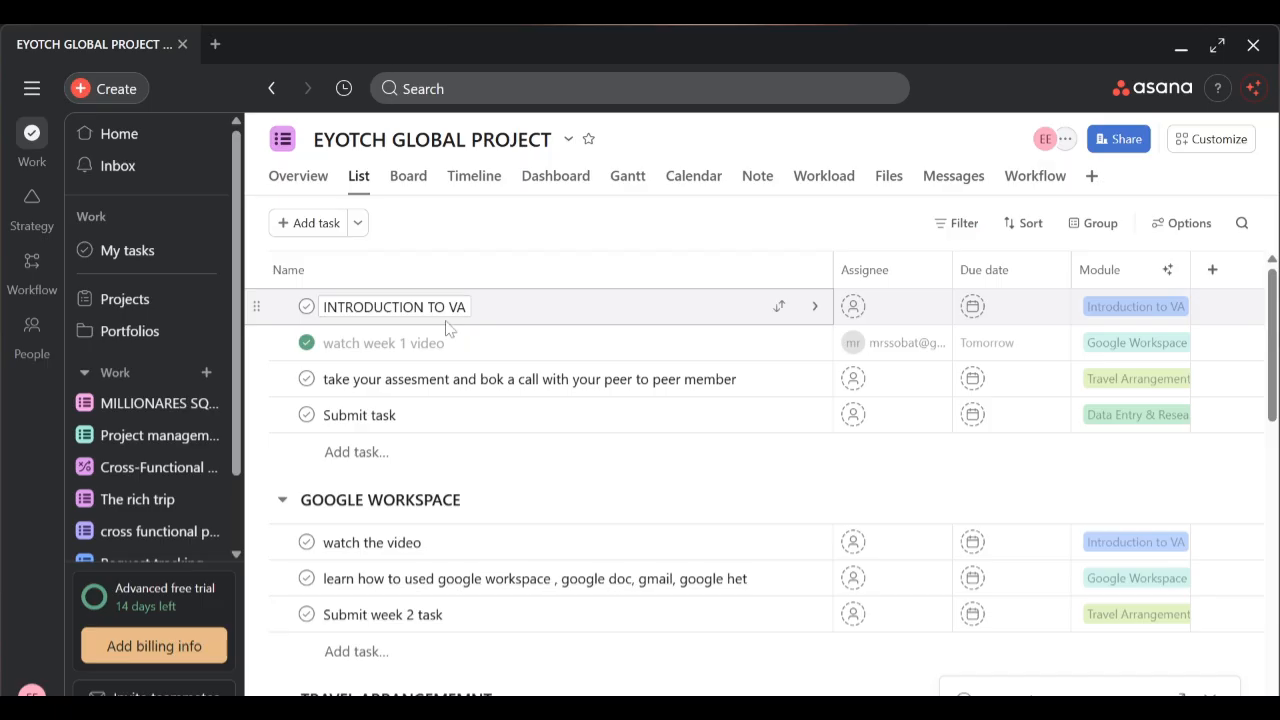
pyautogui.click(484, 180)
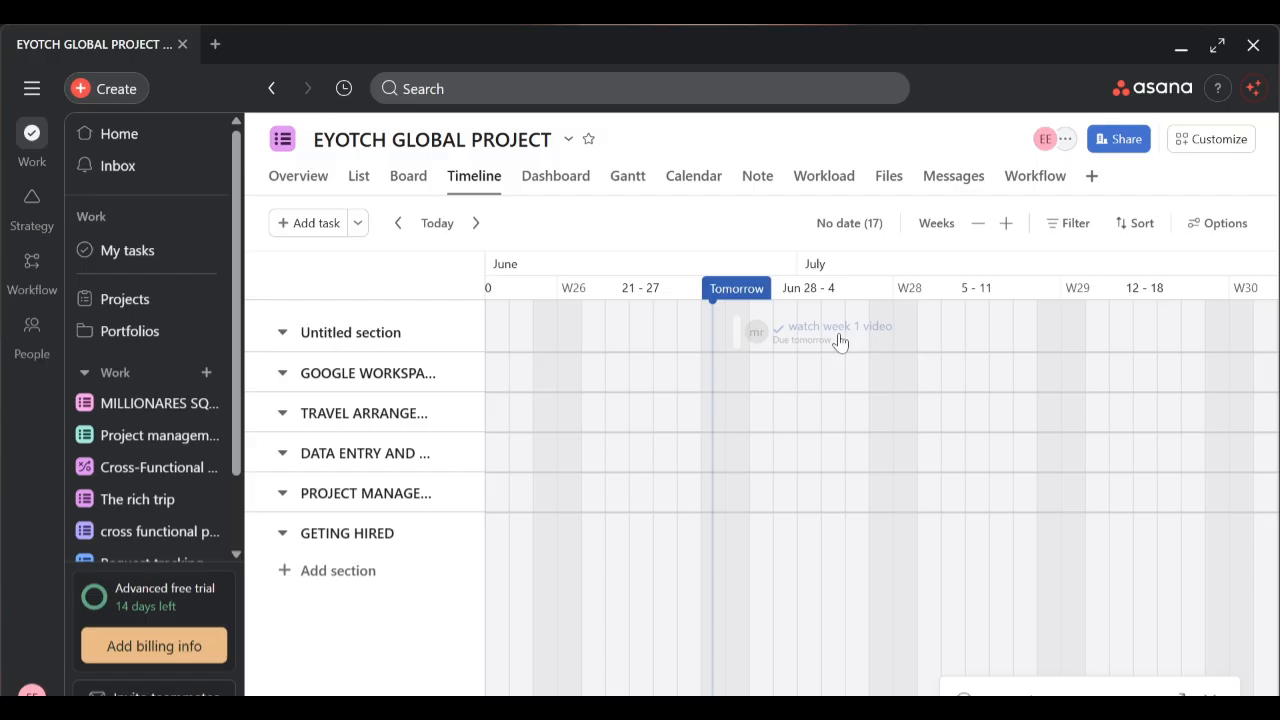
# Examine the project dashboard's task totals, the incomplete tasks by section, and the completion status and completion over time charts
pyautogui.click(574, 178)
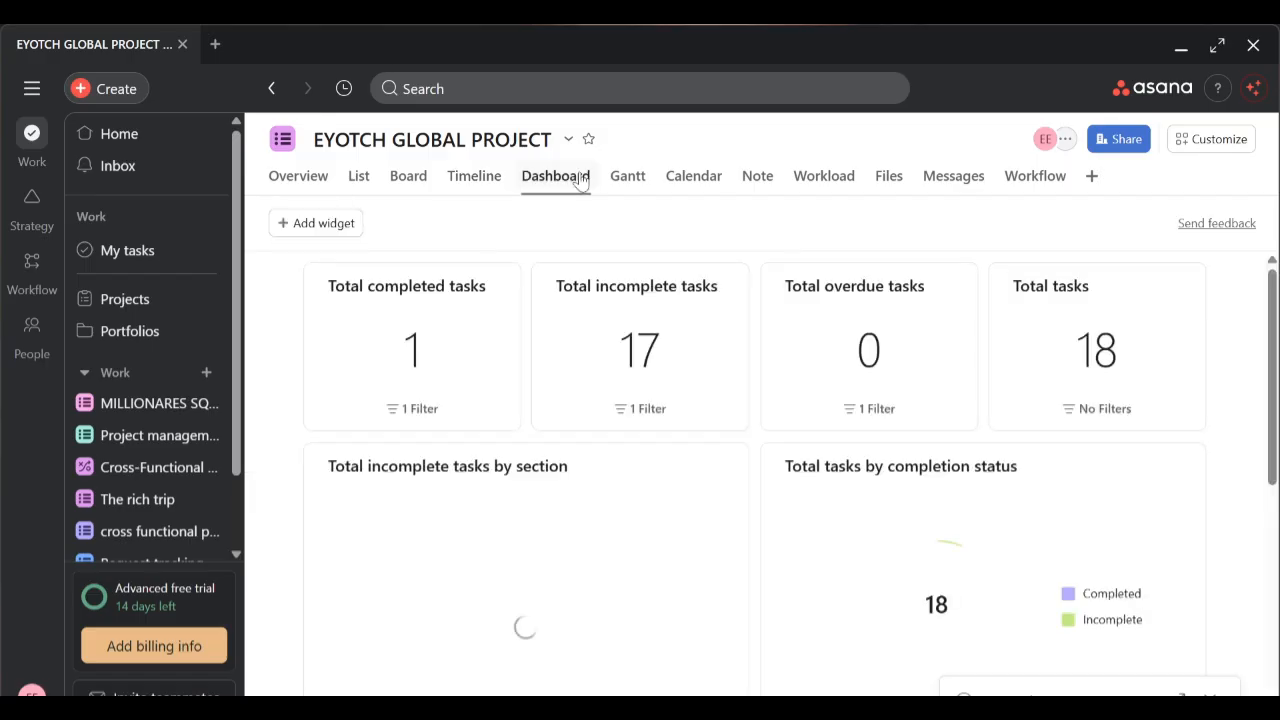
pyautogui.moveTo(1270, 346); pyautogui.dragTo(1272, 412)
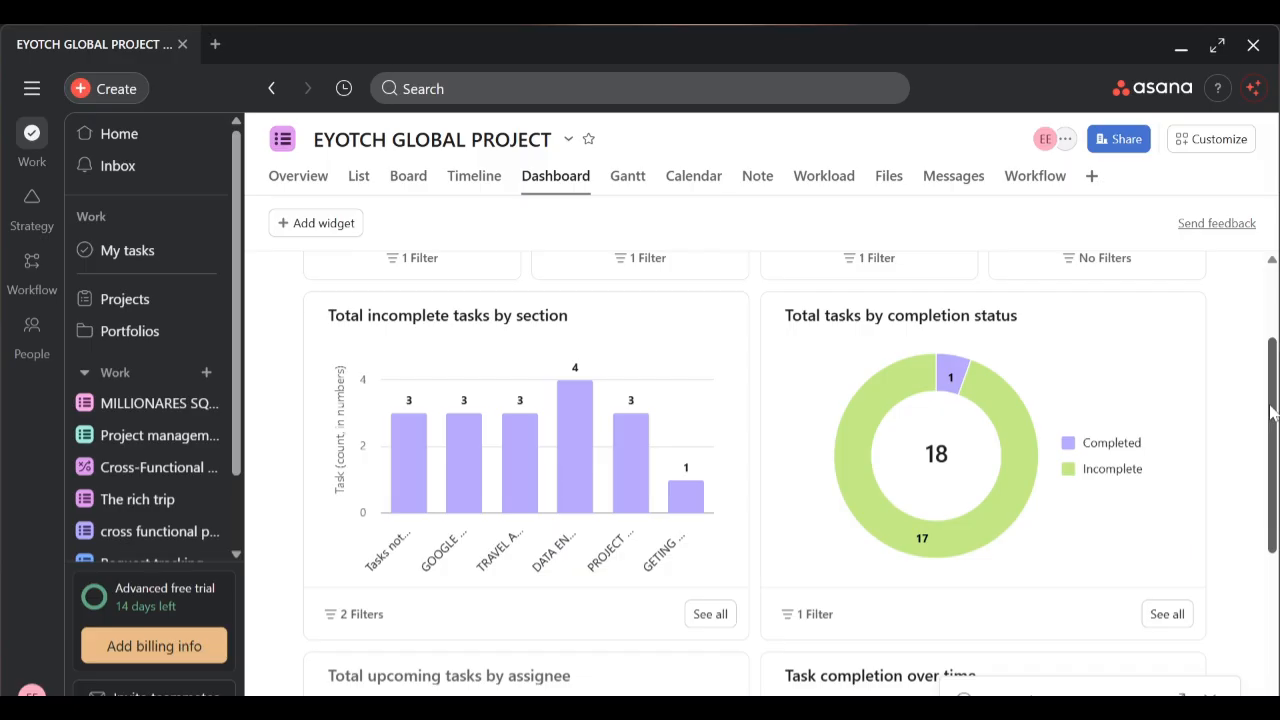
pyautogui.moveTo(1270, 407); pyautogui.dragTo(1269, 411)
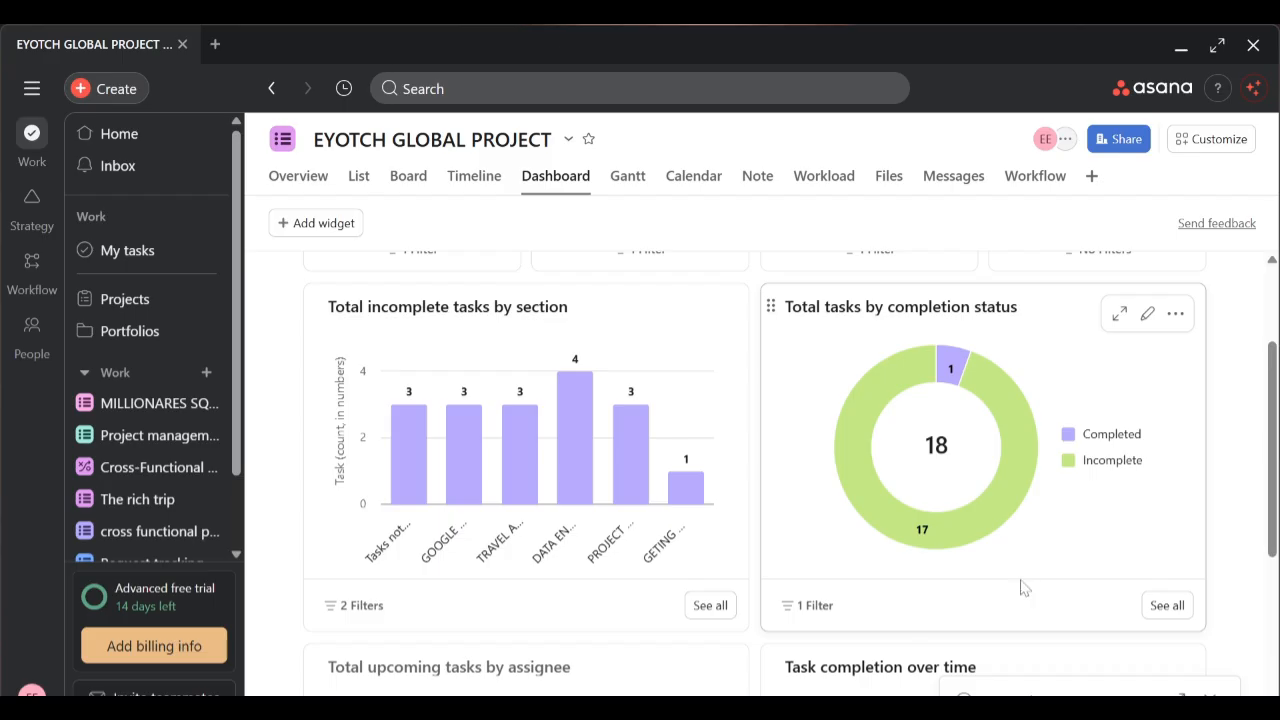
pyautogui.scroll(-2, 1022, 588)
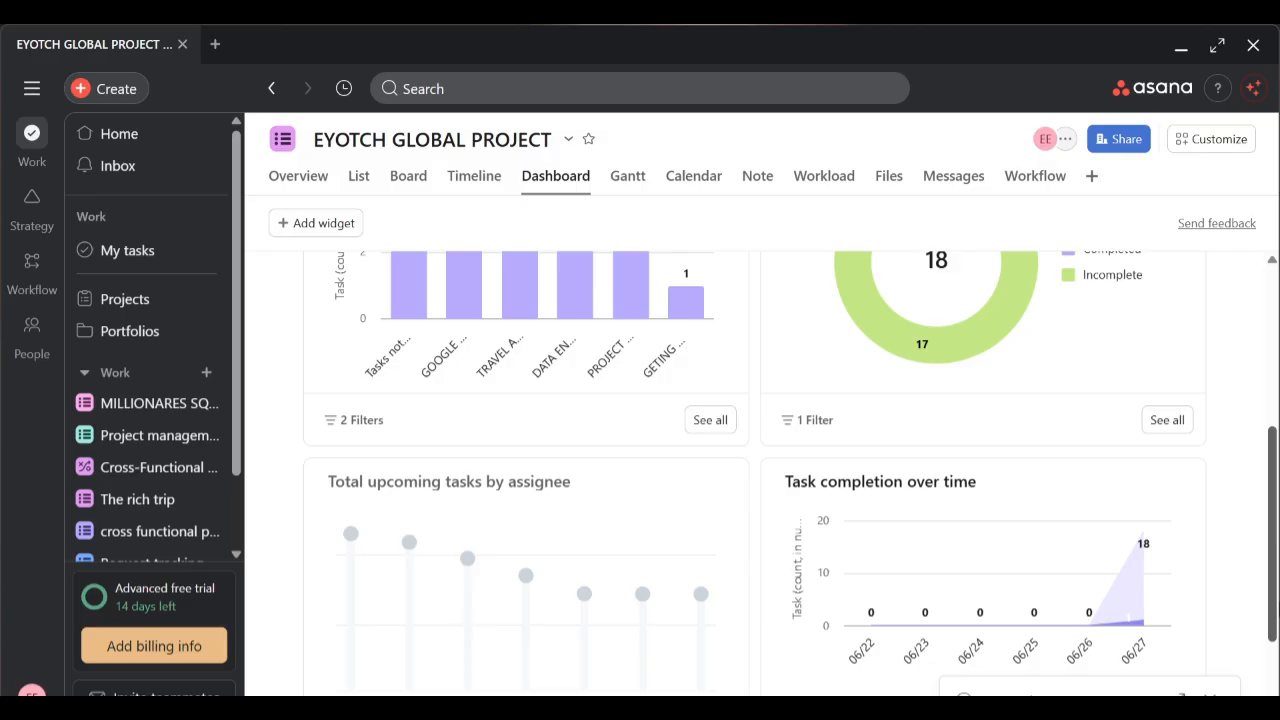
pyautogui.scroll(1, 1226, 541)
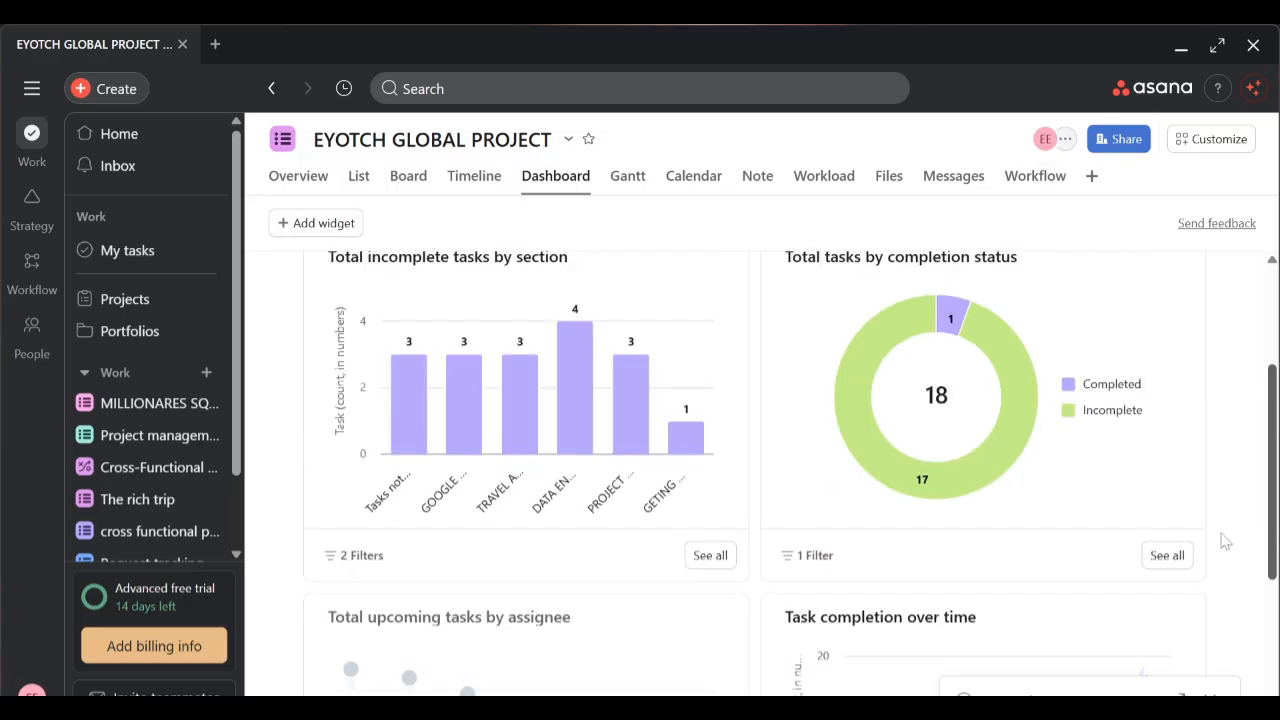
pyautogui.scroll(2, 1226, 541)
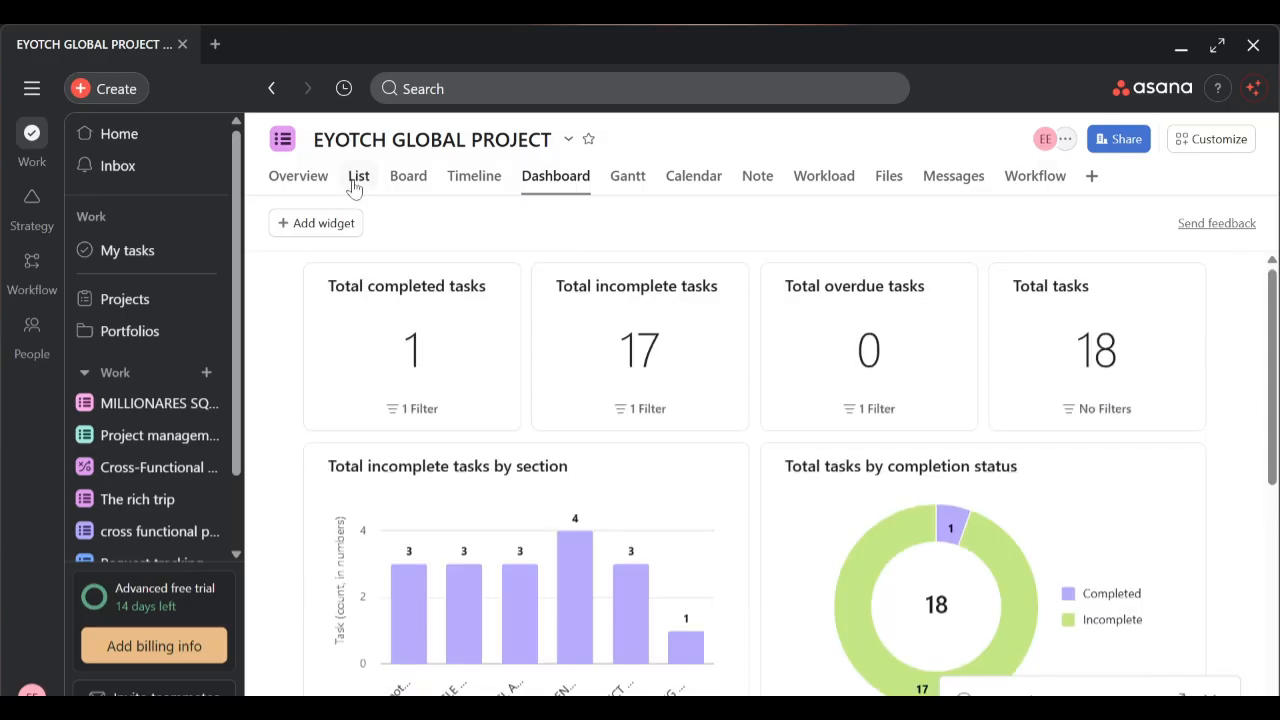
pyautogui.click(356, 183)
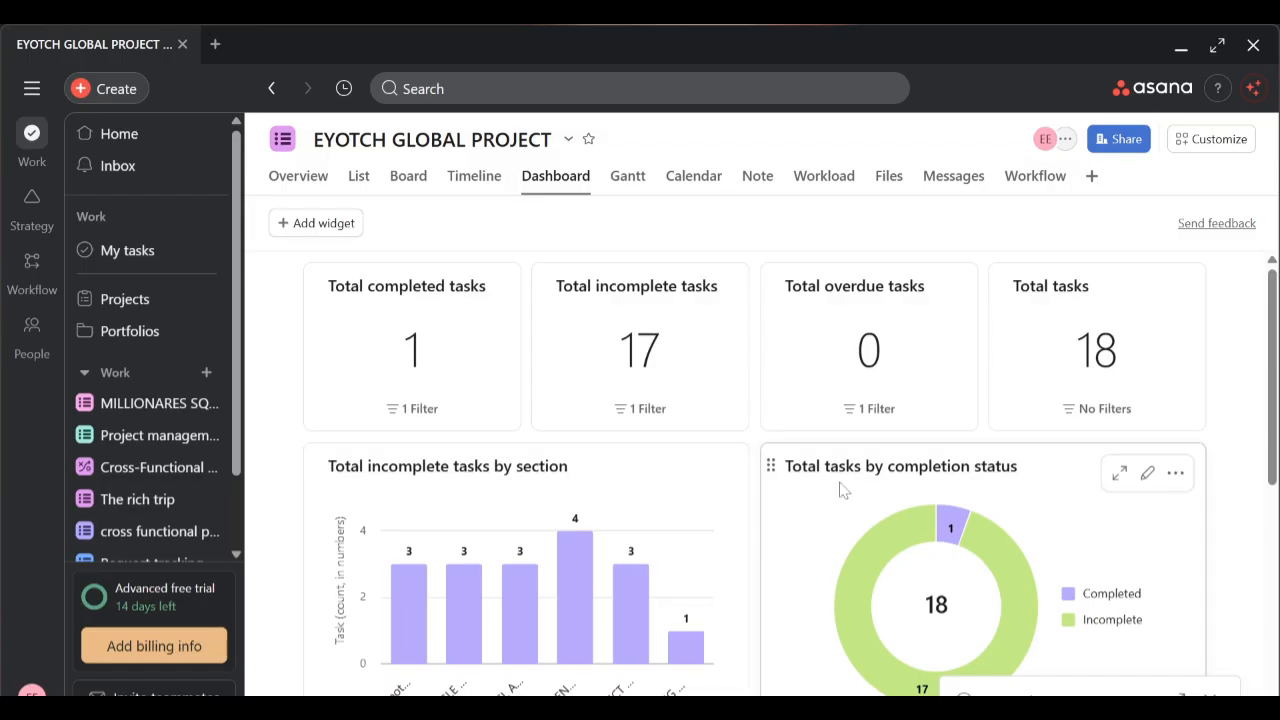
pyautogui.moveTo(974, 538)
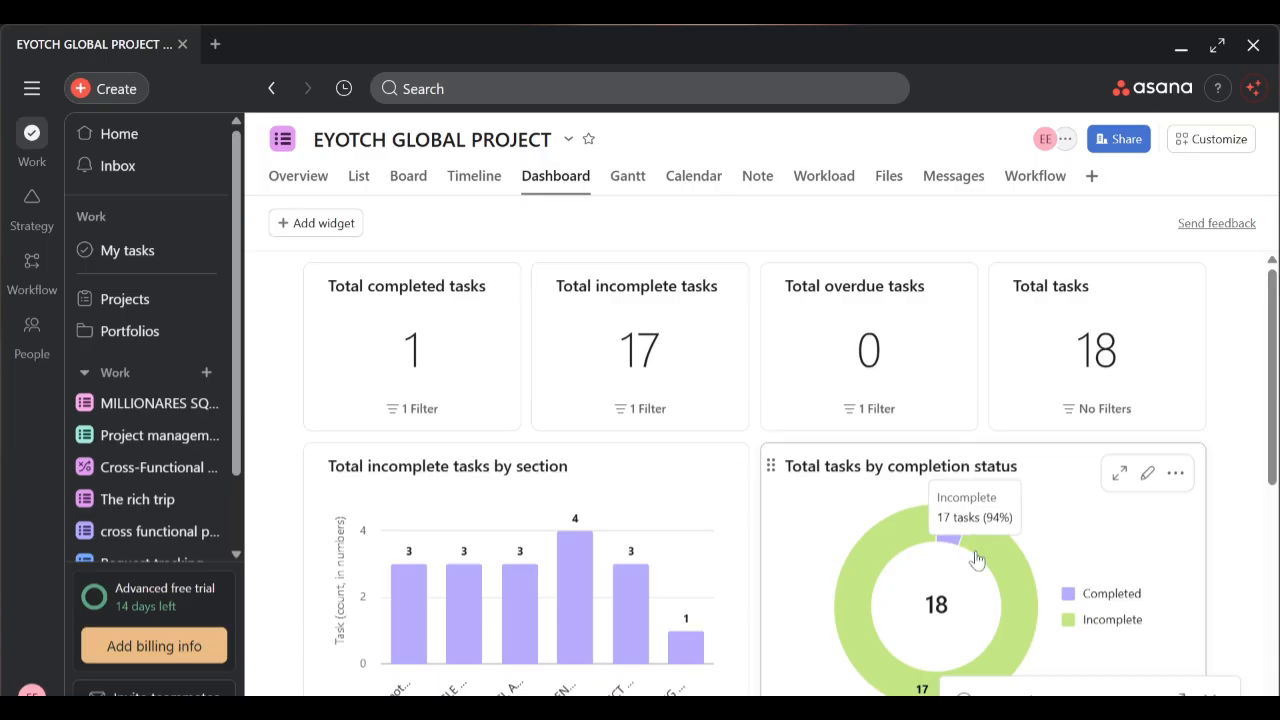
# Look through the project's Gantt, Note, Workload and Workflow views, and return to its Overview
pyautogui.click(630, 176)
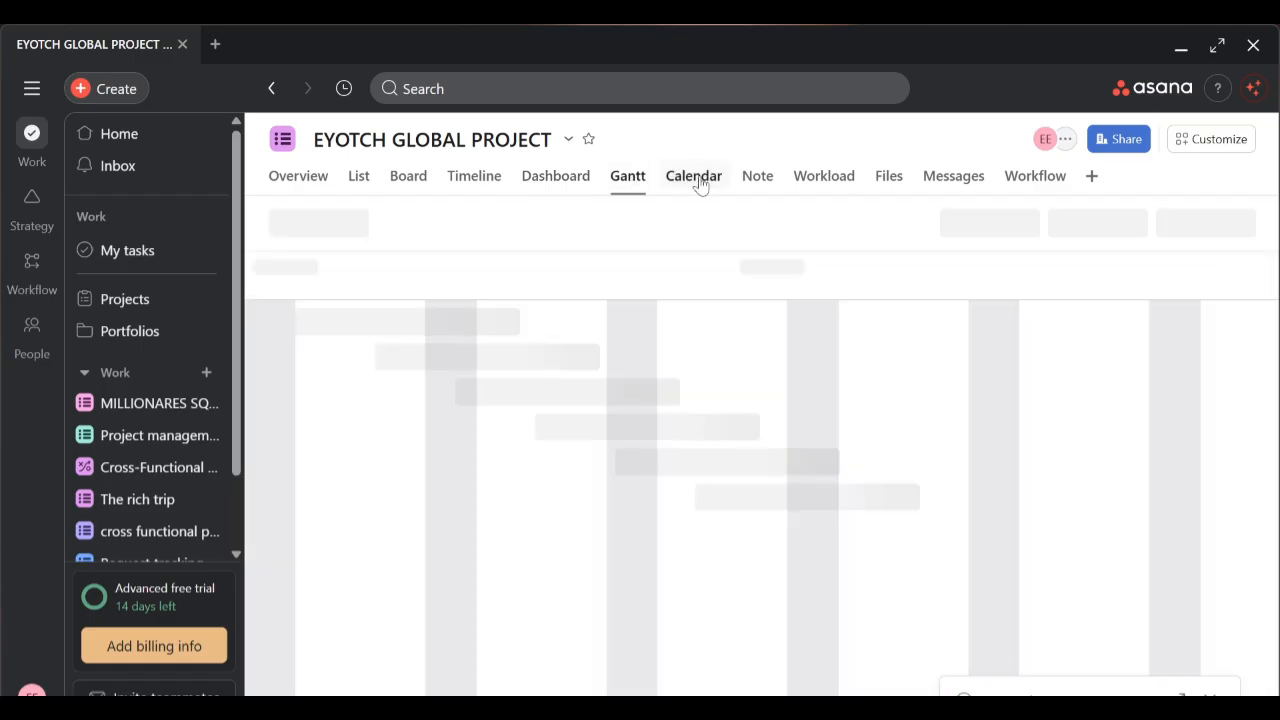
pyautogui.click(758, 180)
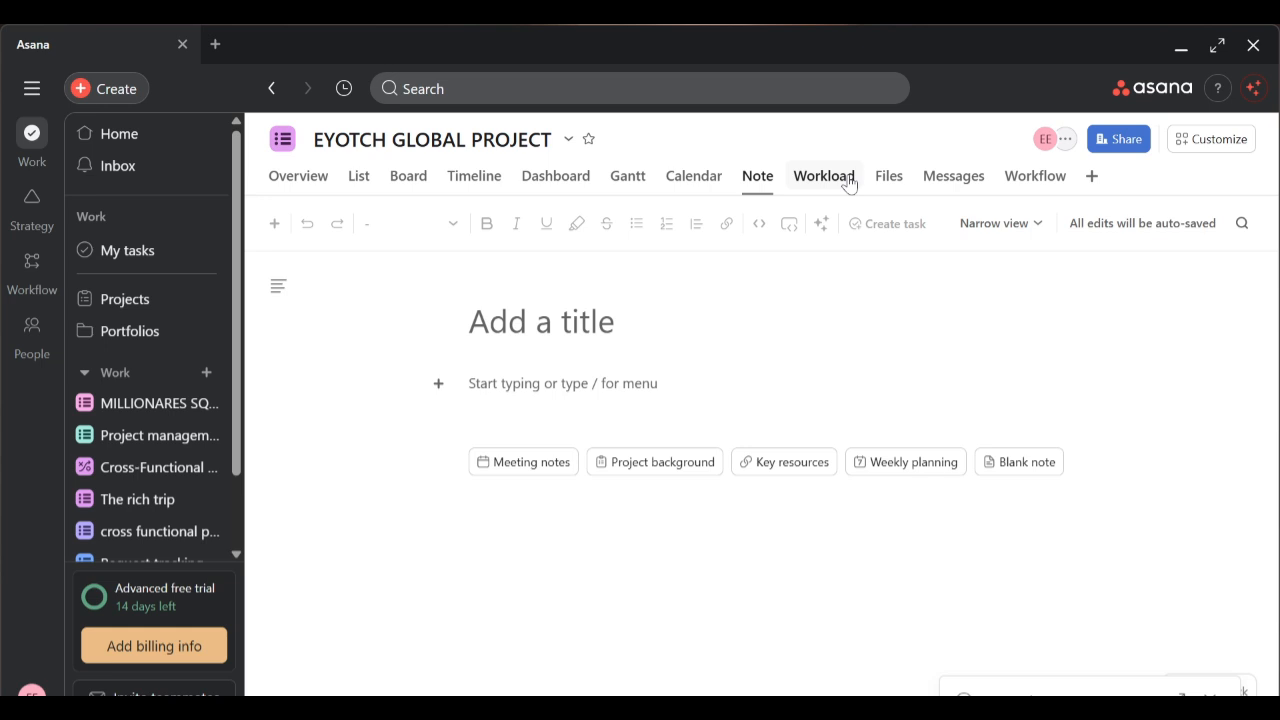
pyautogui.click(849, 183)
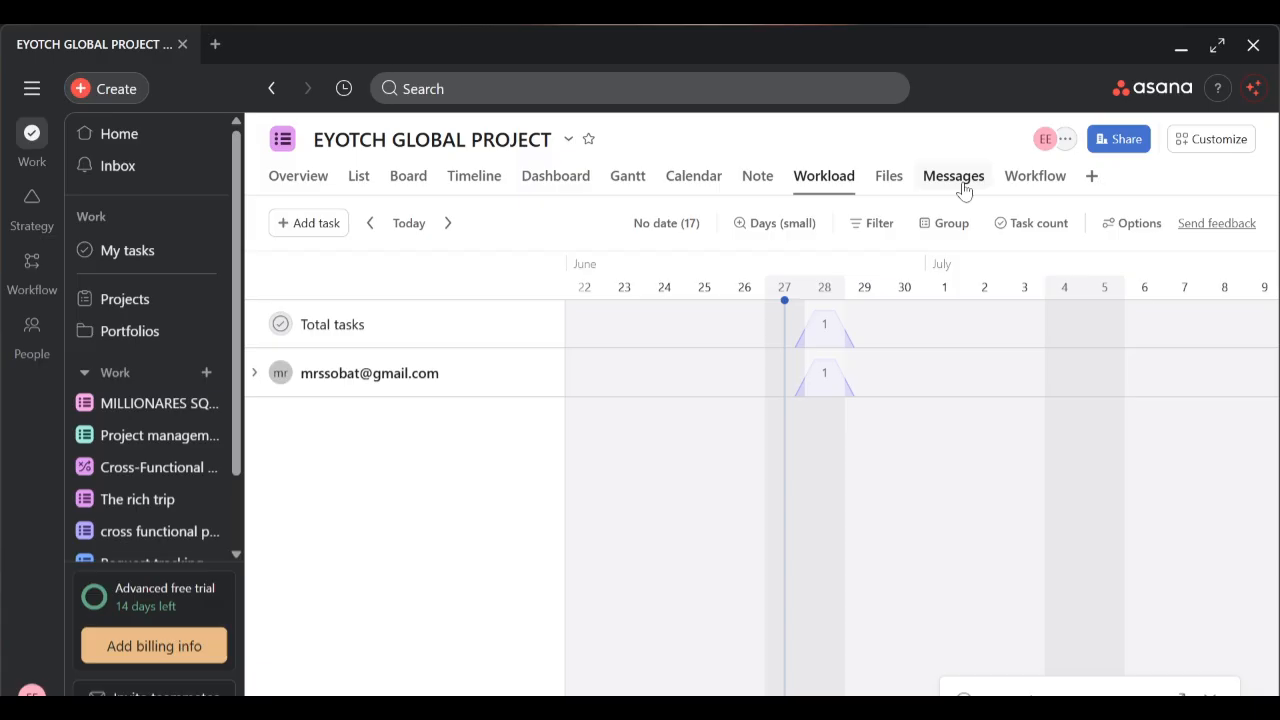
pyautogui.click(1036, 178)
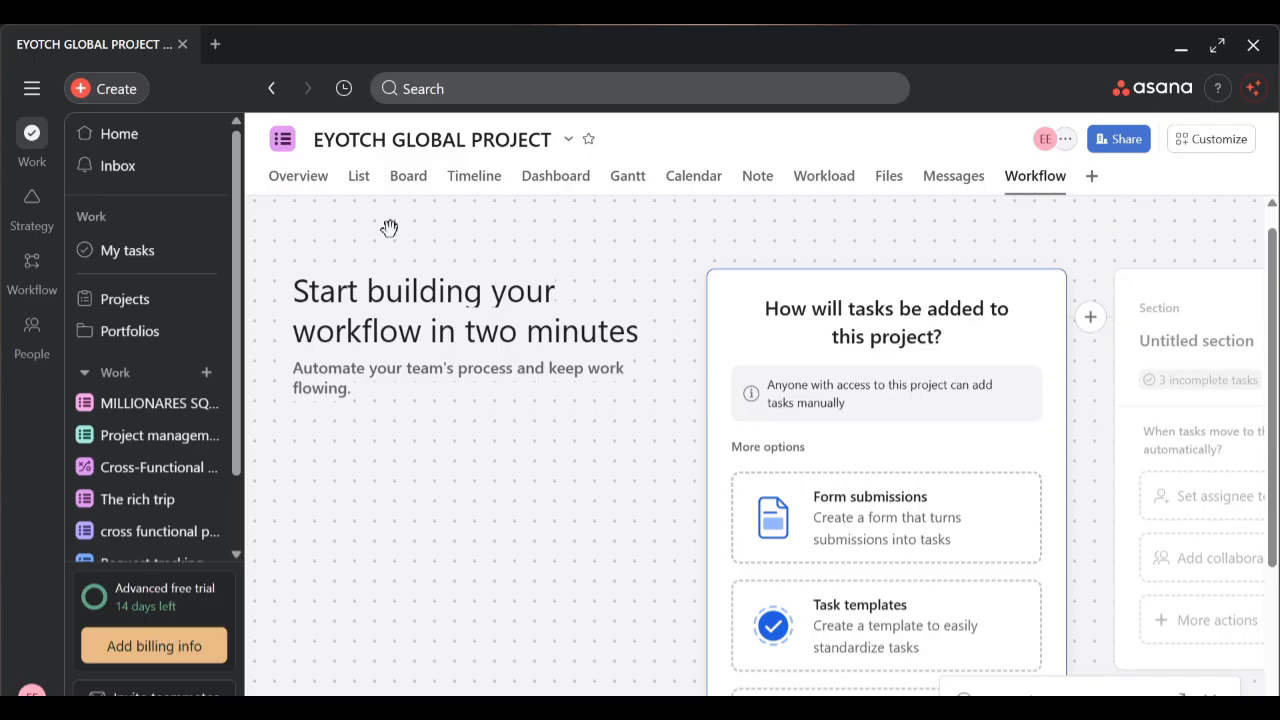
pyautogui.click(298, 176)
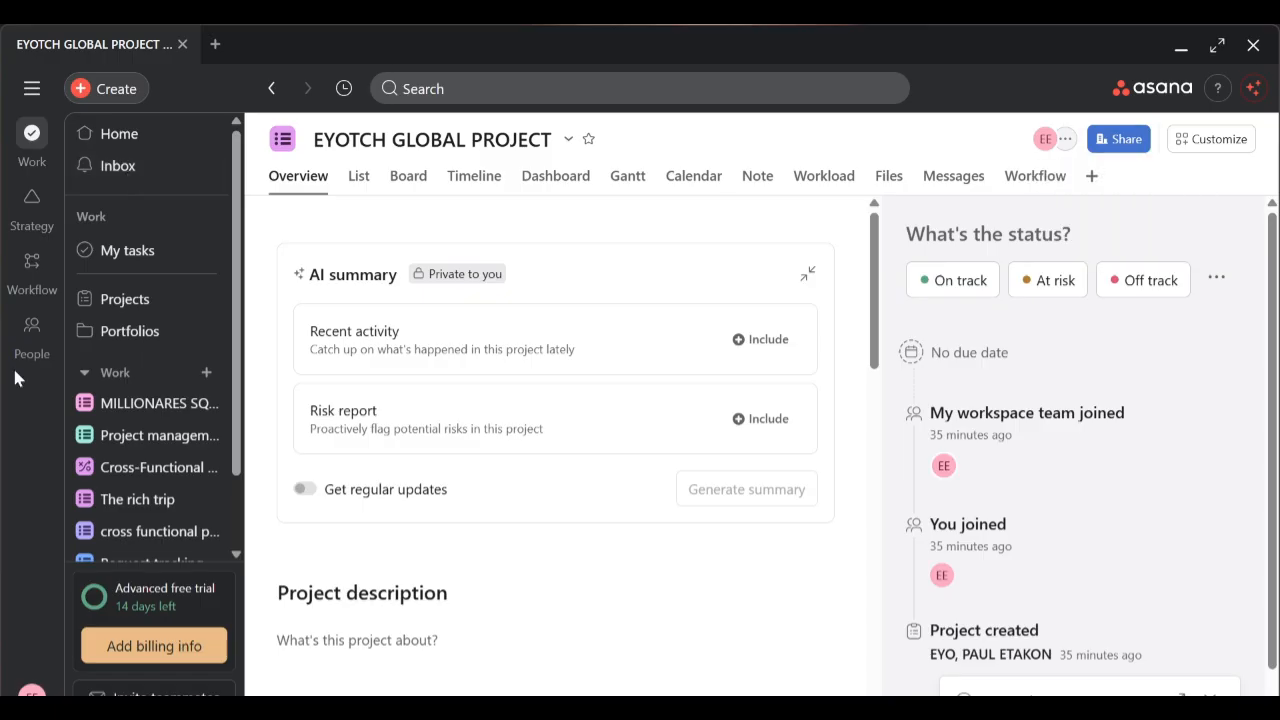
# Look at the Cross-Functional Project Plan and the MILLIONARES SQUAD VA TRANING list, dashboard and overview, and reopen EYOTCH GLOBAL PROJECT
pyautogui.click(132, 467)
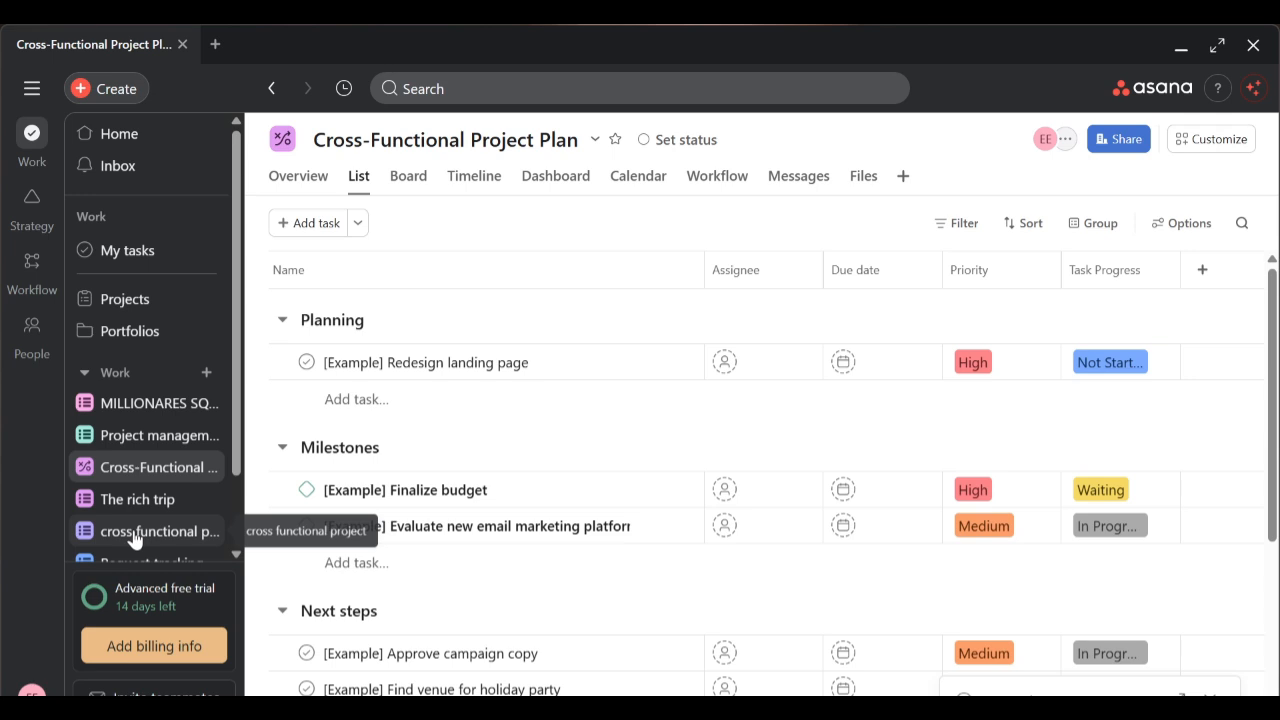
pyautogui.click(162, 404)
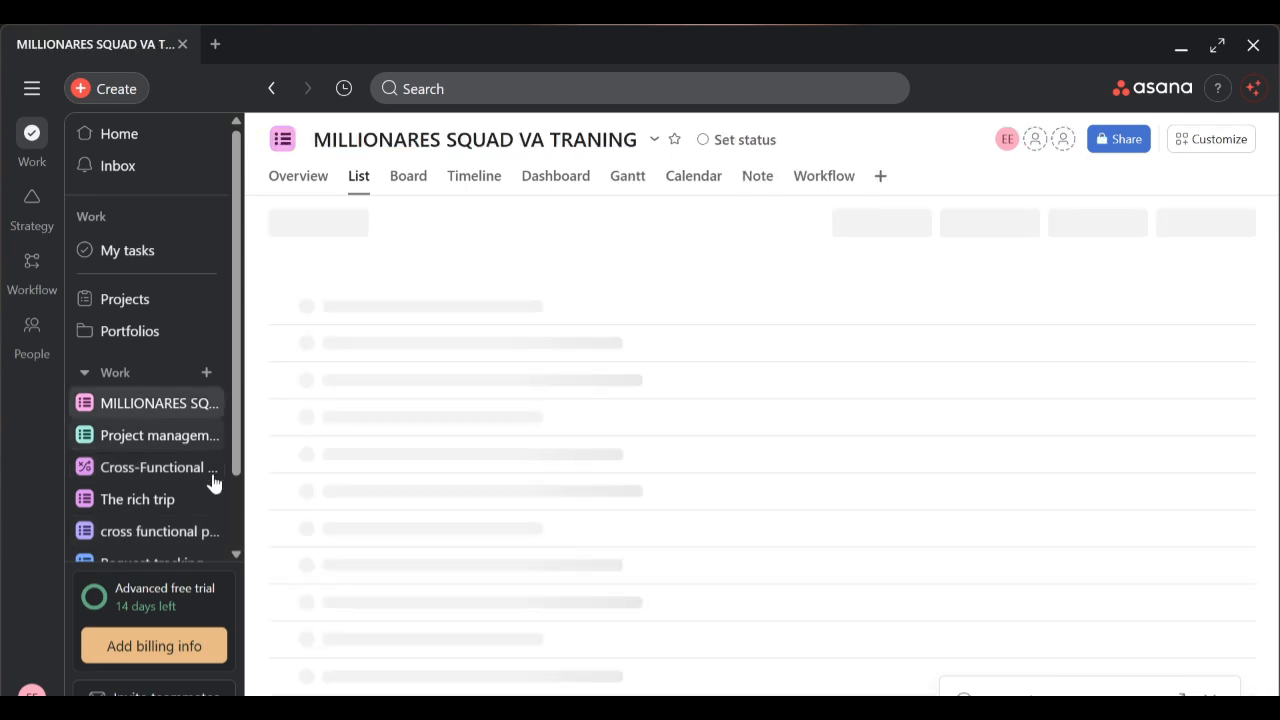
pyautogui.click(236, 555)
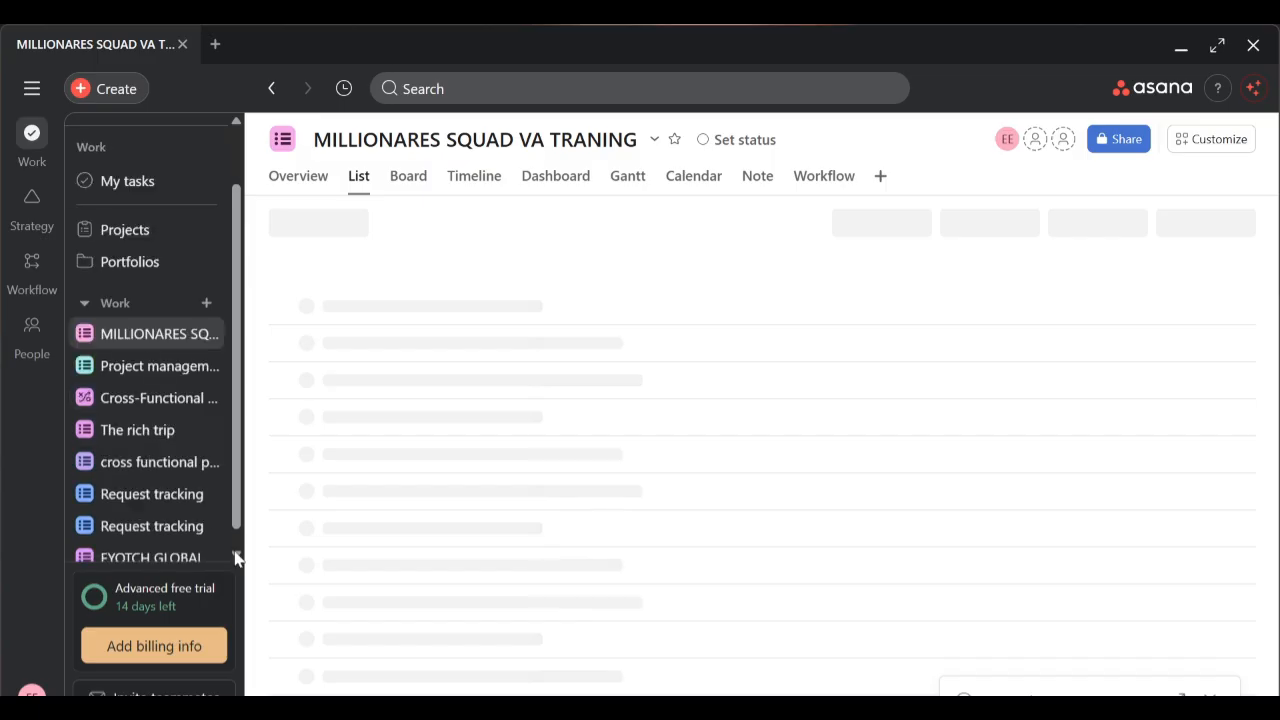
pyautogui.click(236, 556)
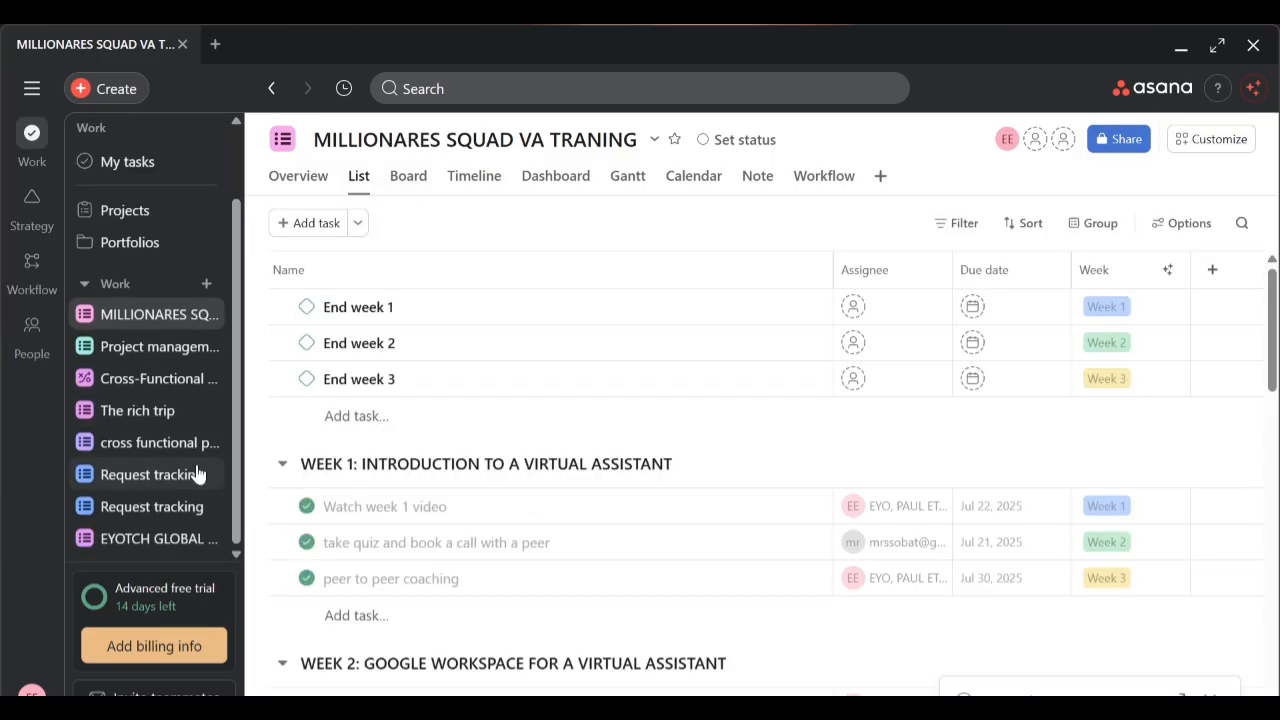
pyautogui.scroll(-10, 740, 480)
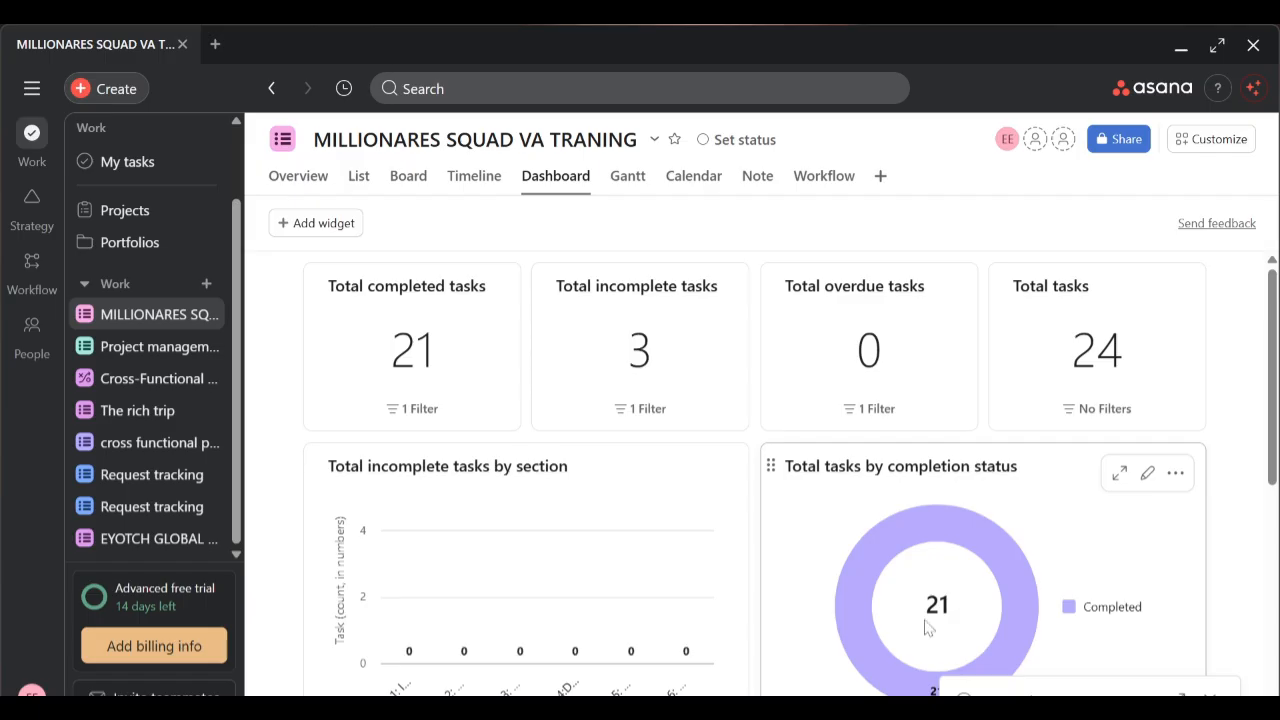
pyautogui.click(305, 185)
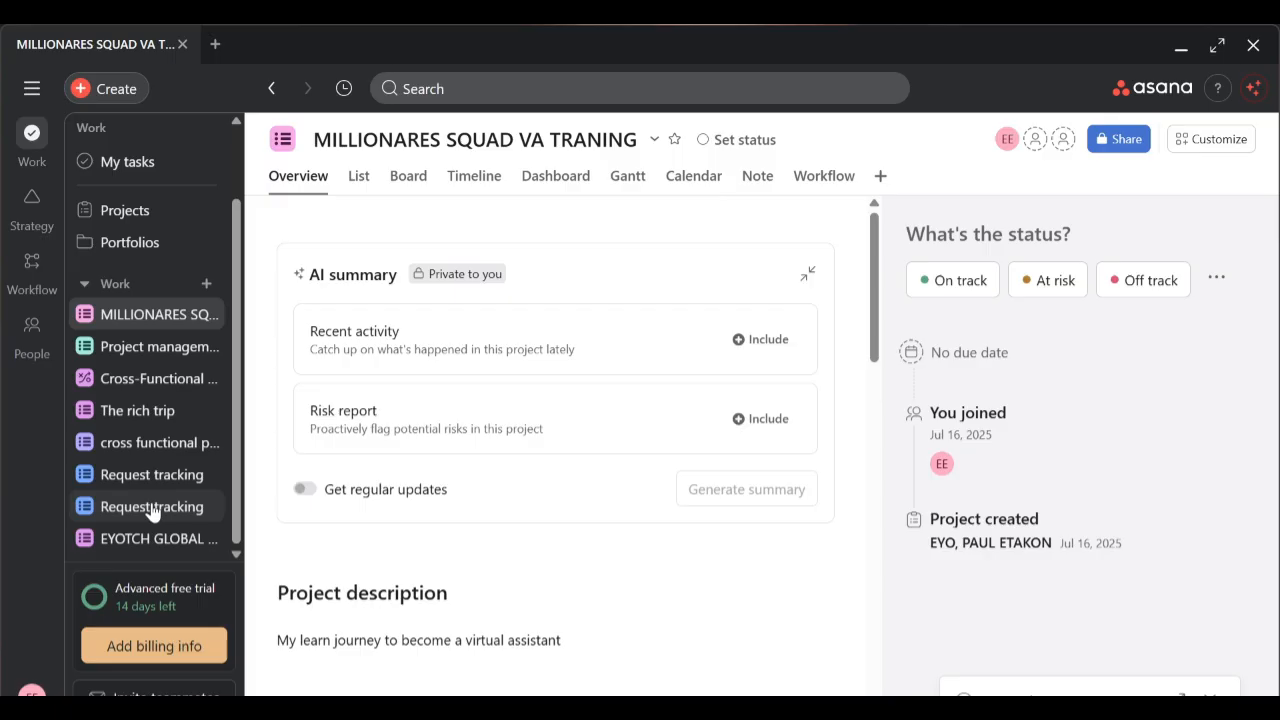
pyautogui.click(156, 540)
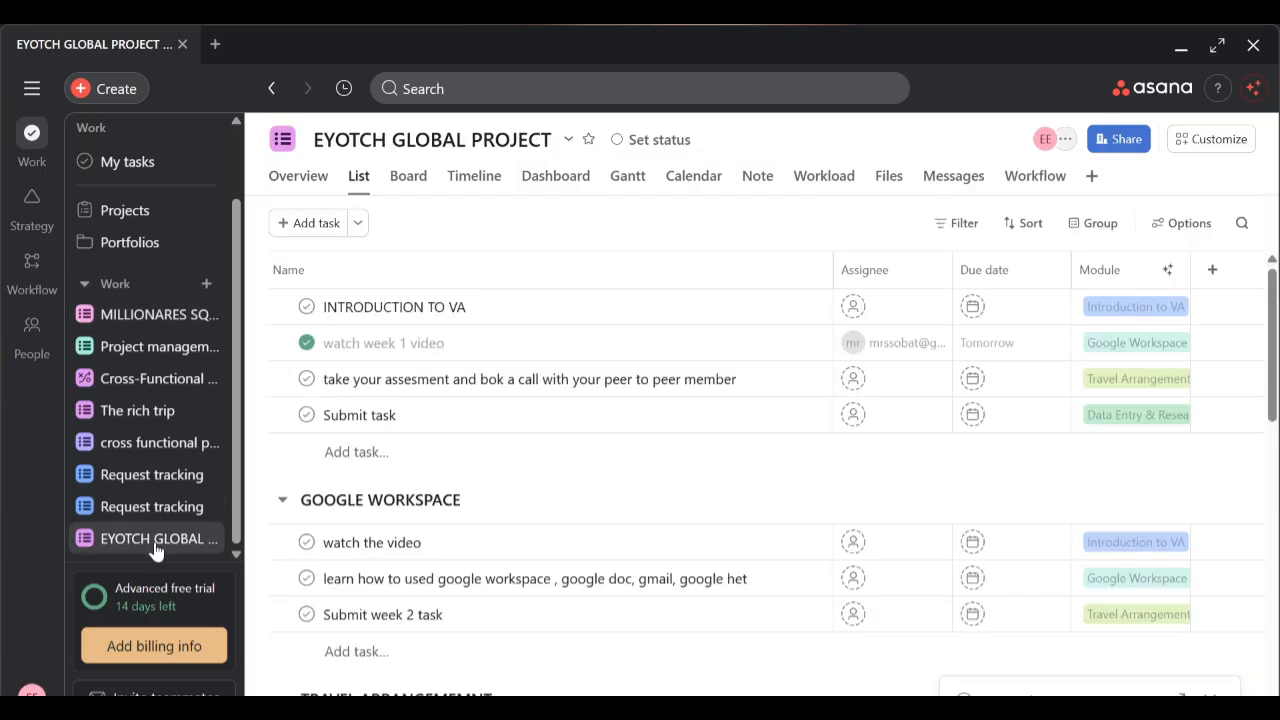
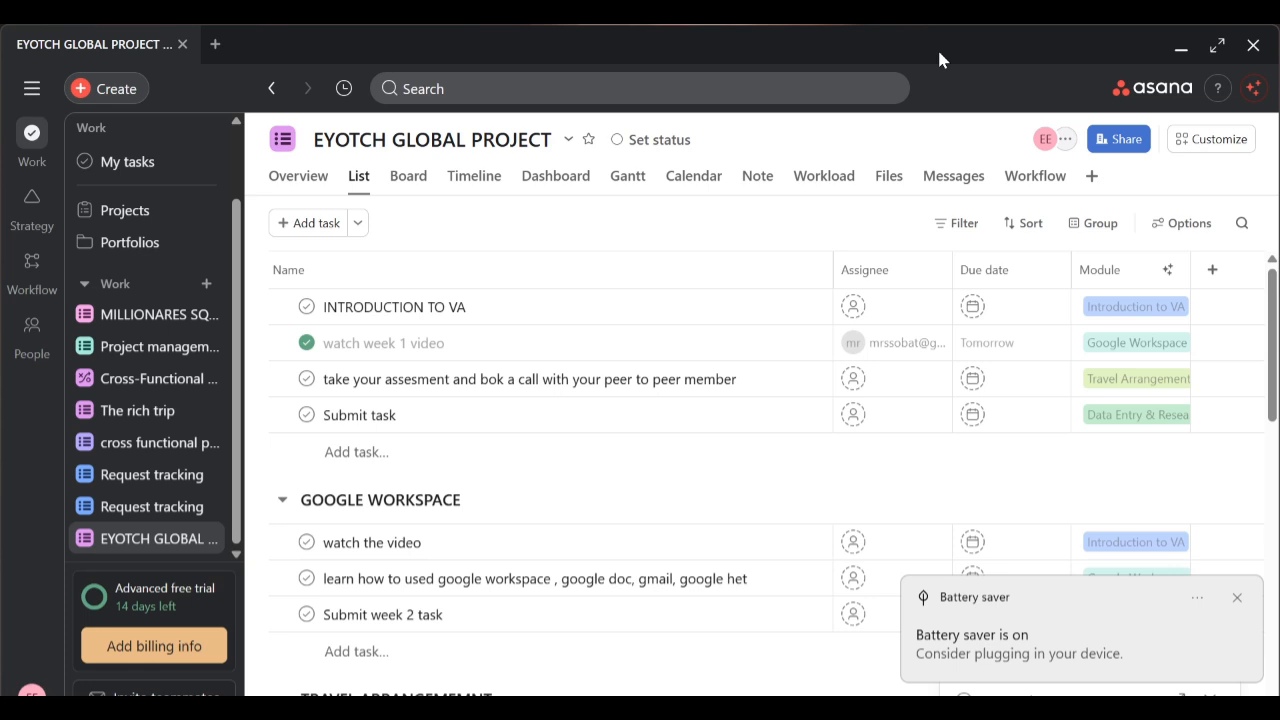
# Switch to Firefox, open the Zapier home page and create a new Zap
pyautogui.click(1178, 51)
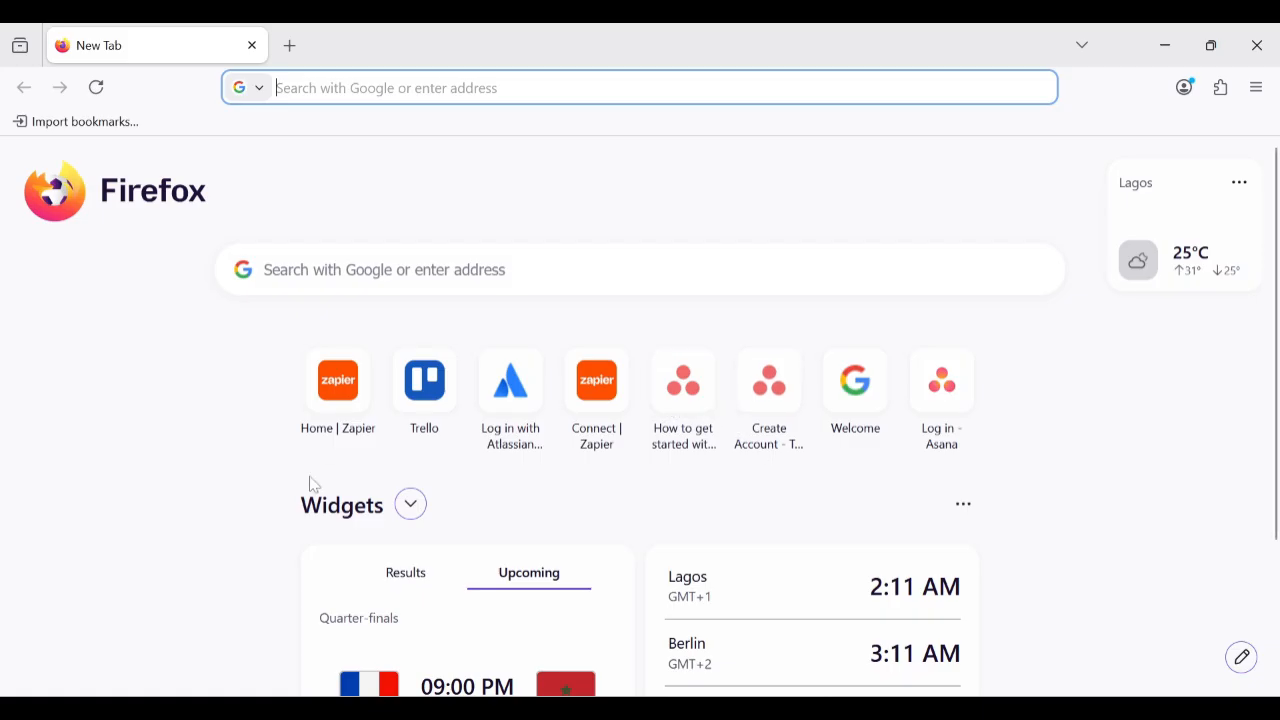
pyautogui.click(345, 409)
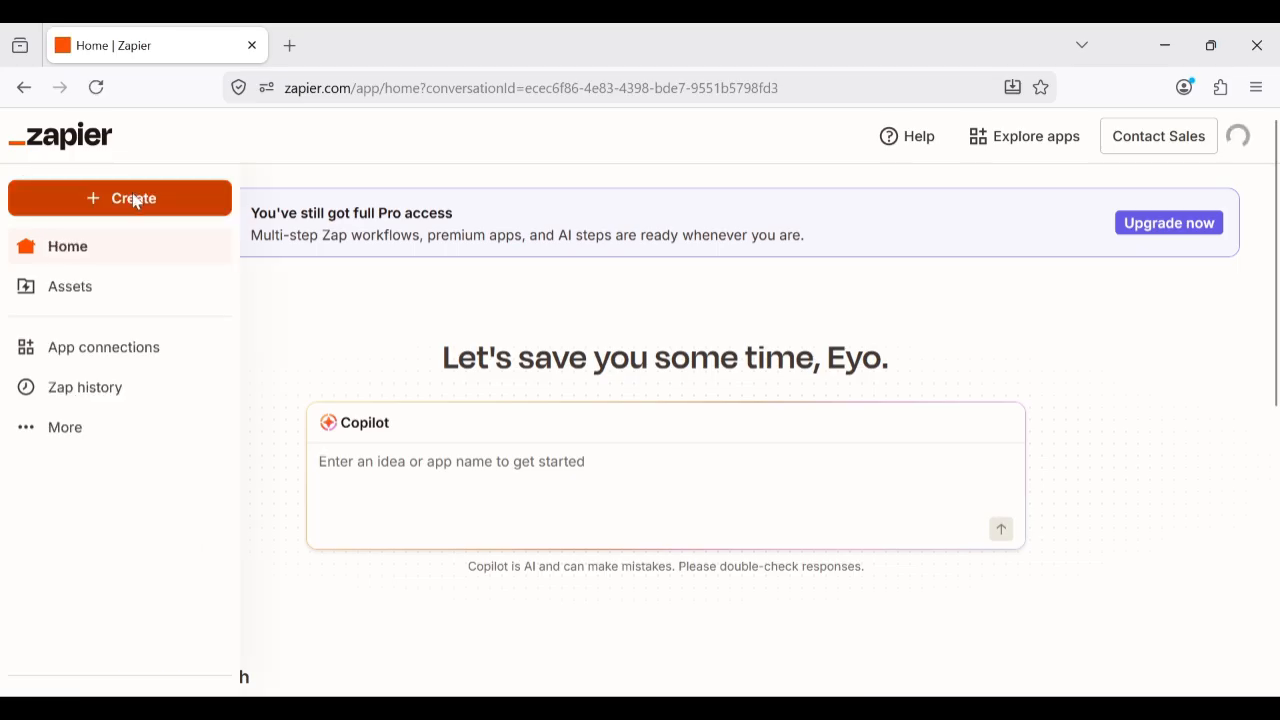
pyautogui.click(134, 200)
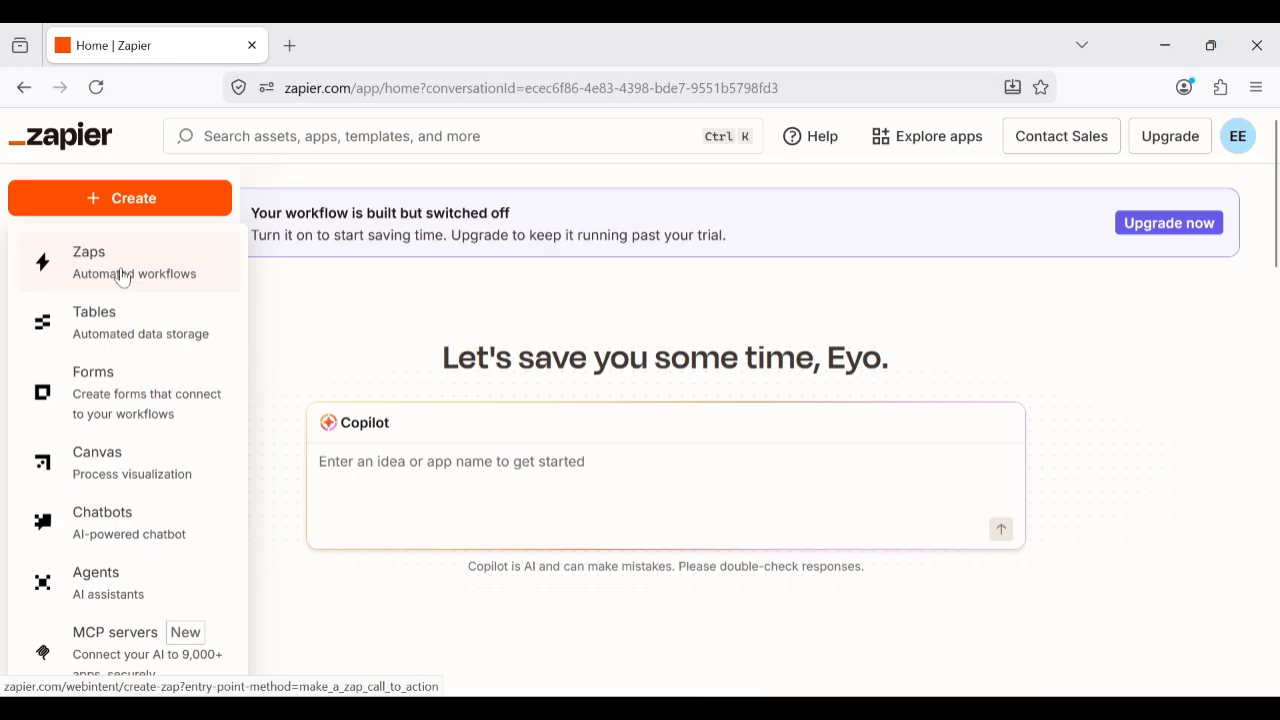
pyautogui.click(122, 277)
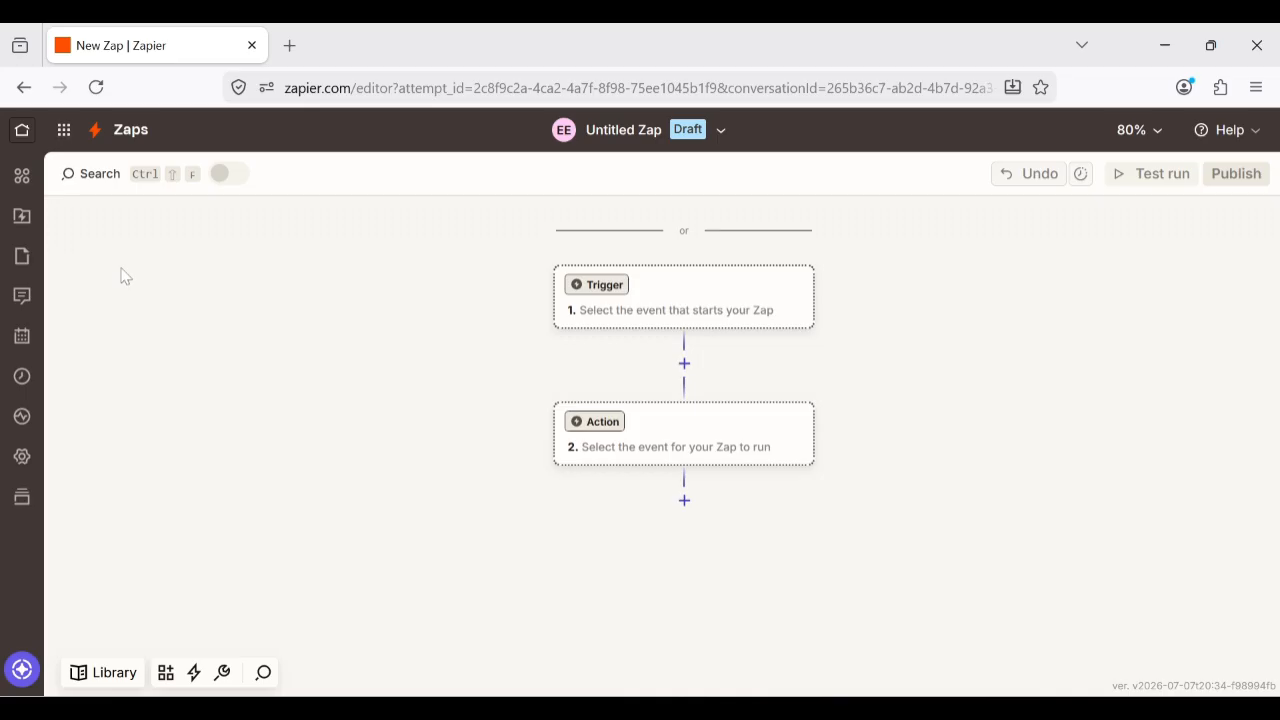
# Set the Zap's trigger to Google Forms with the New or Updated Form Response event and proceed to its configuration
pyautogui.click(613, 291)
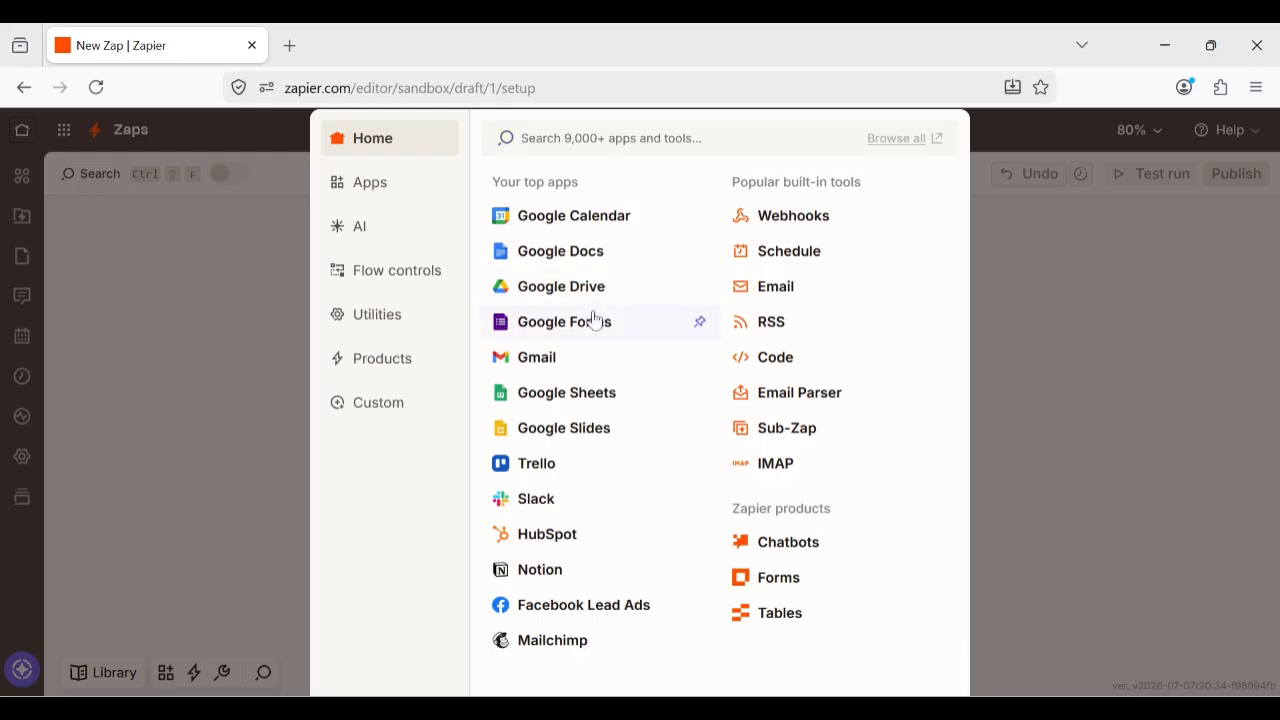
pyautogui.click(595, 320)
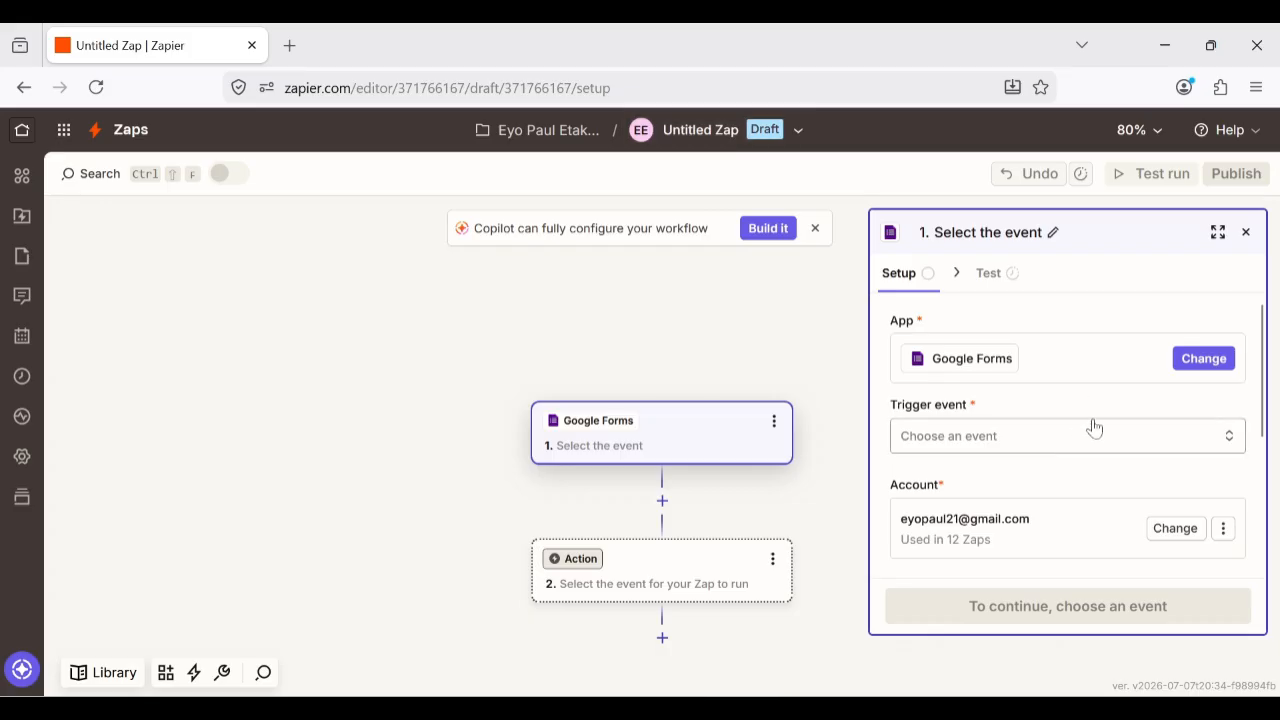
pyautogui.click(1117, 443)
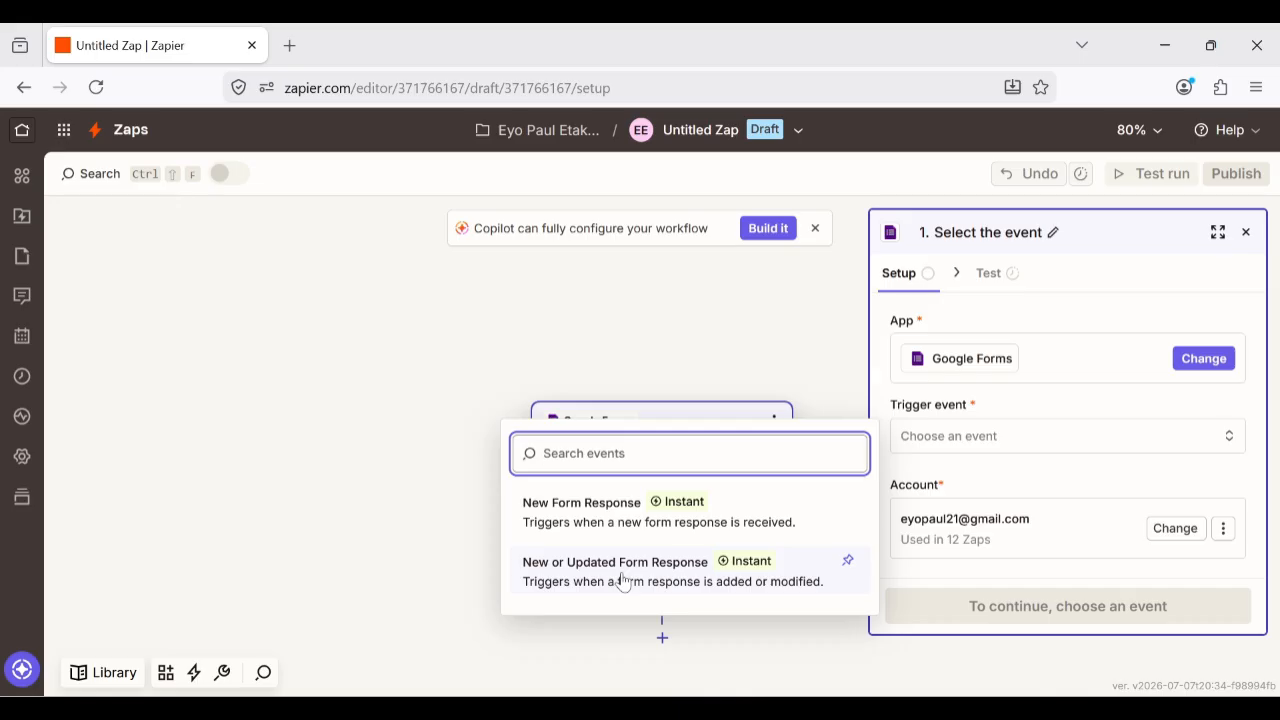
pyautogui.click(622, 582)
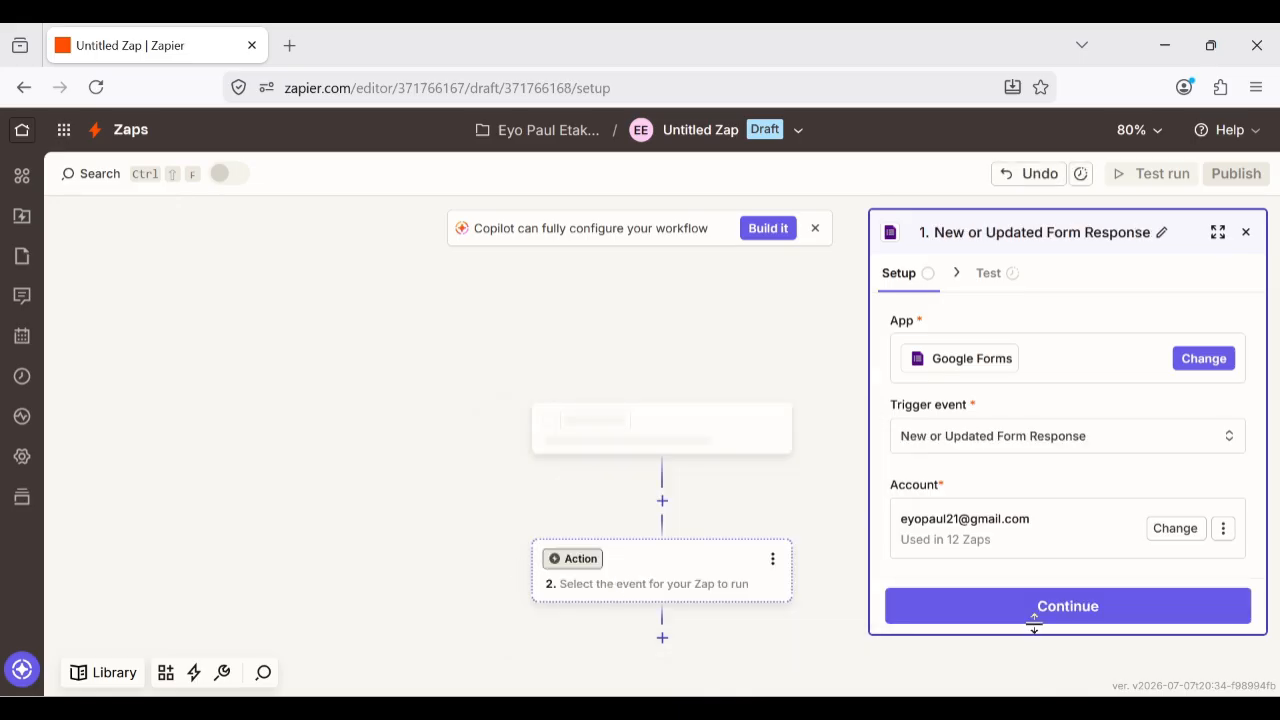
pyautogui.click(1034, 617)
pyautogui.click(1035, 626)
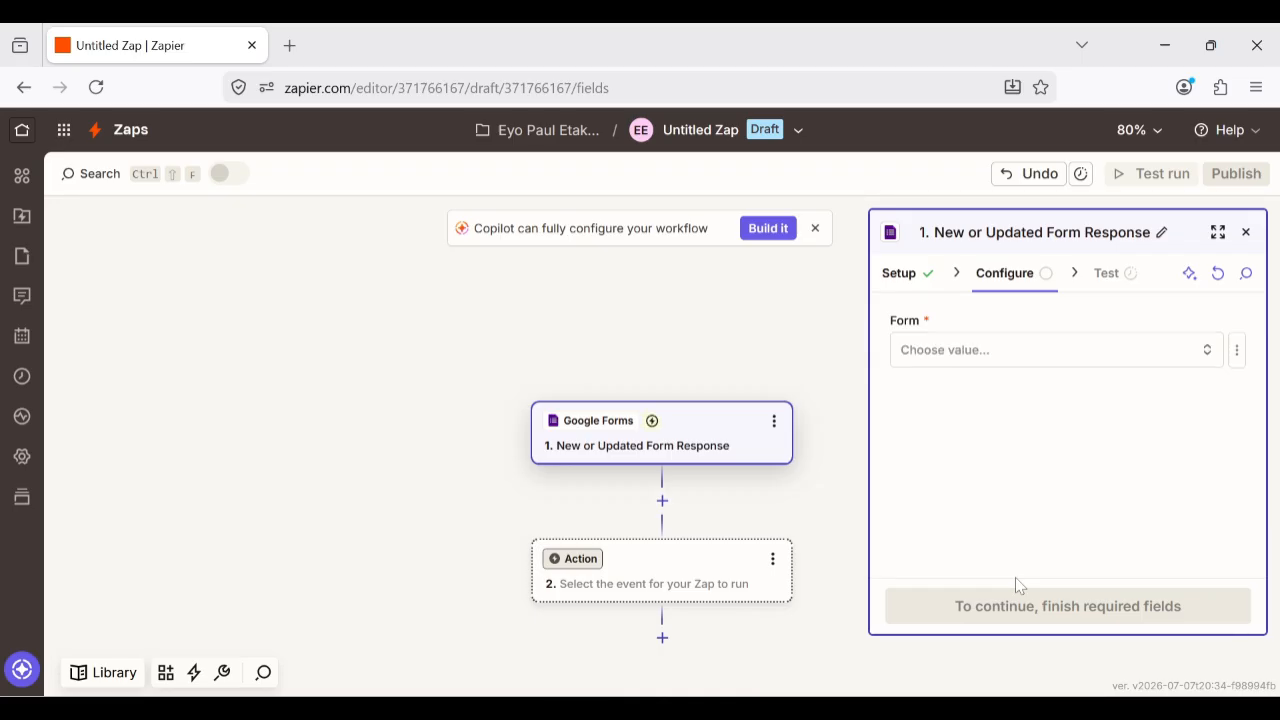
# Choose the WEEK 1 TRAINING form for the trigger, then test the trigger and continue with the Form Response A record
pyautogui.click(1165, 358)
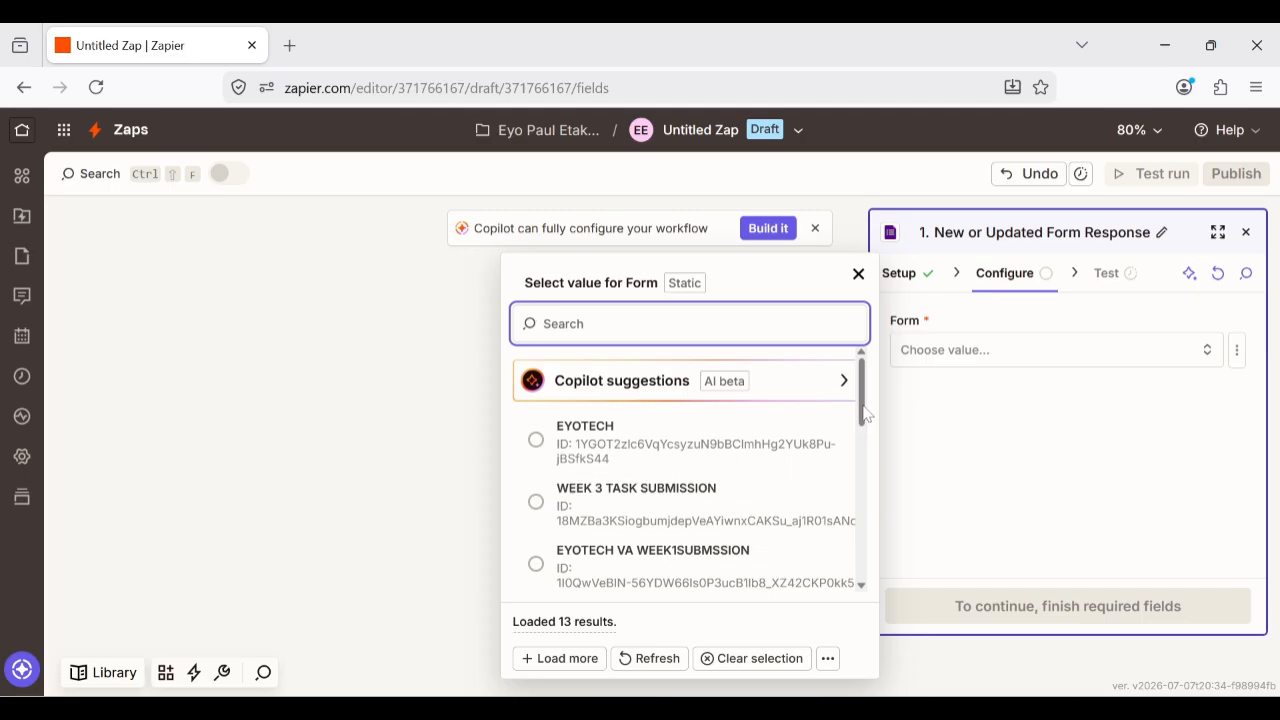
pyautogui.moveTo(864, 409); pyautogui.dragTo(845, 470)
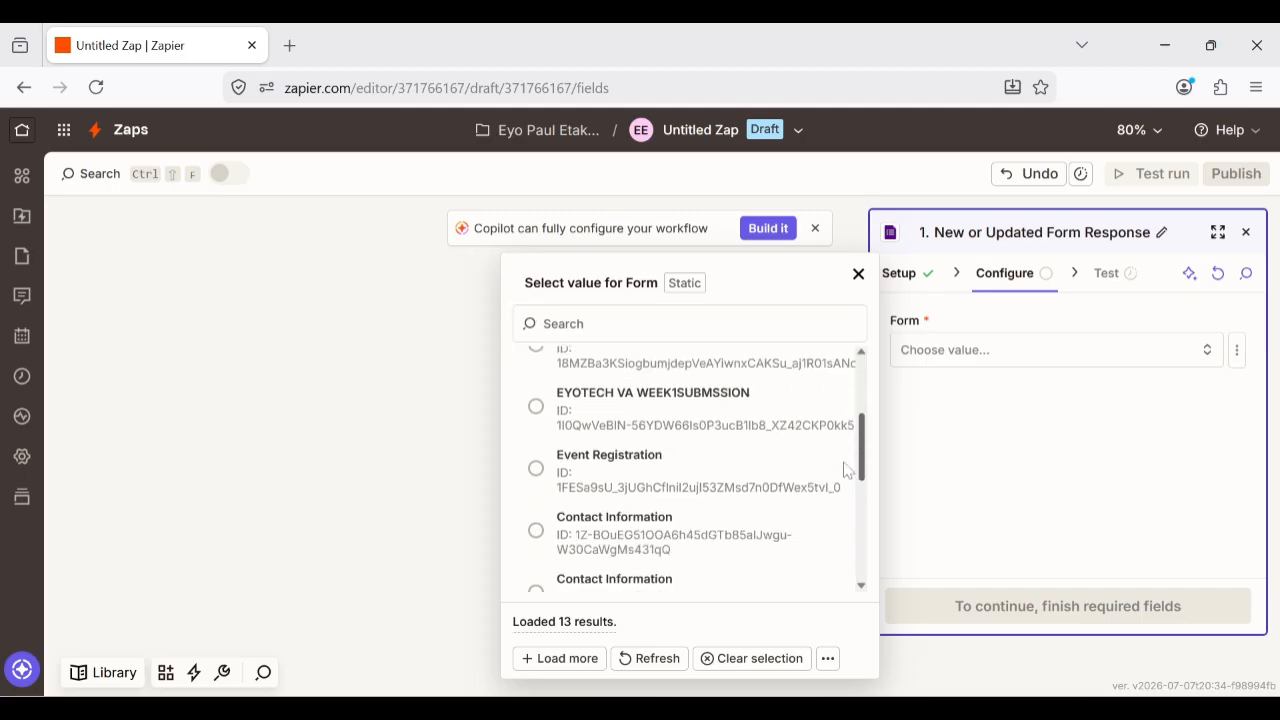
pyautogui.scroll(-1, 845, 470)
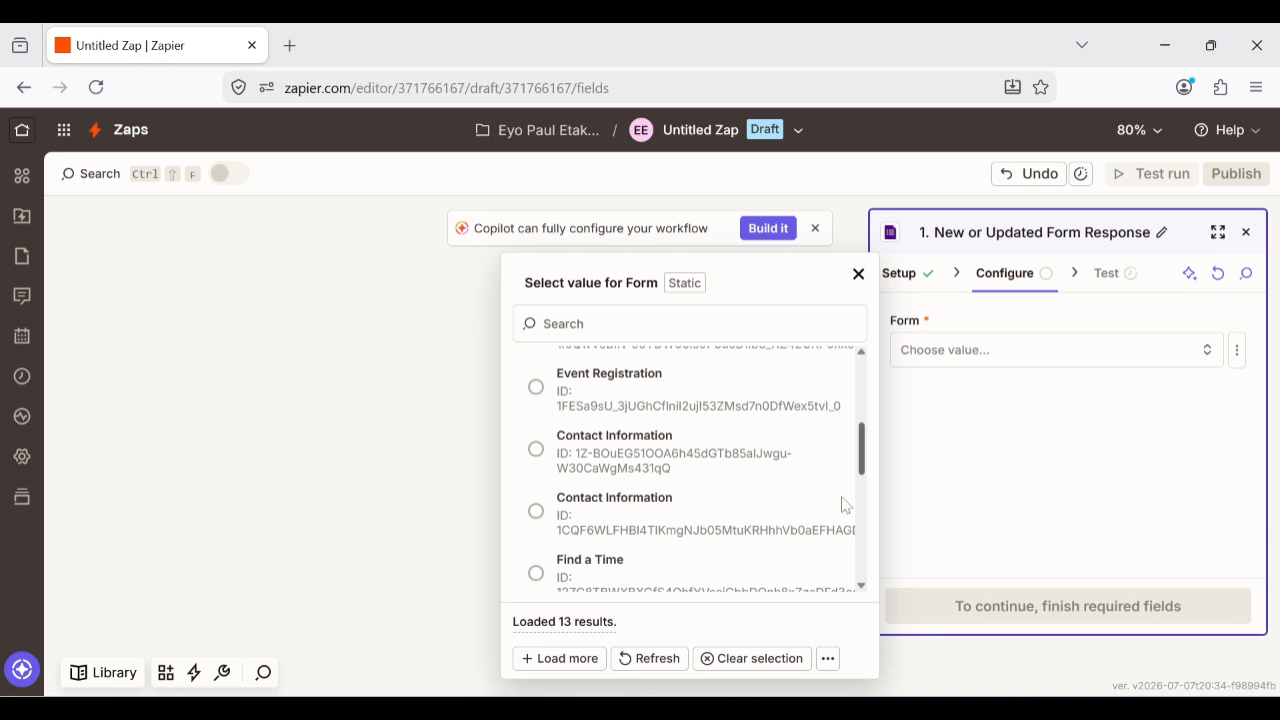
pyautogui.scroll(-3, 843, 505)
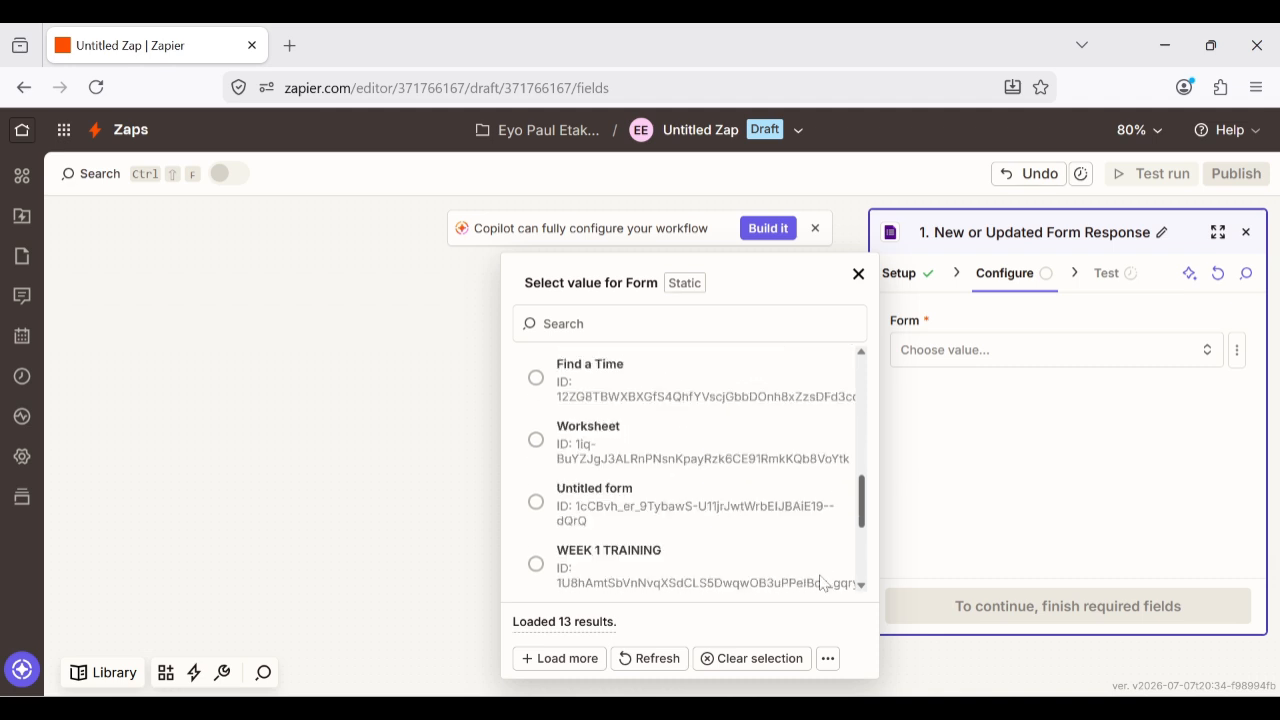
pyautogui.click(609, 557)
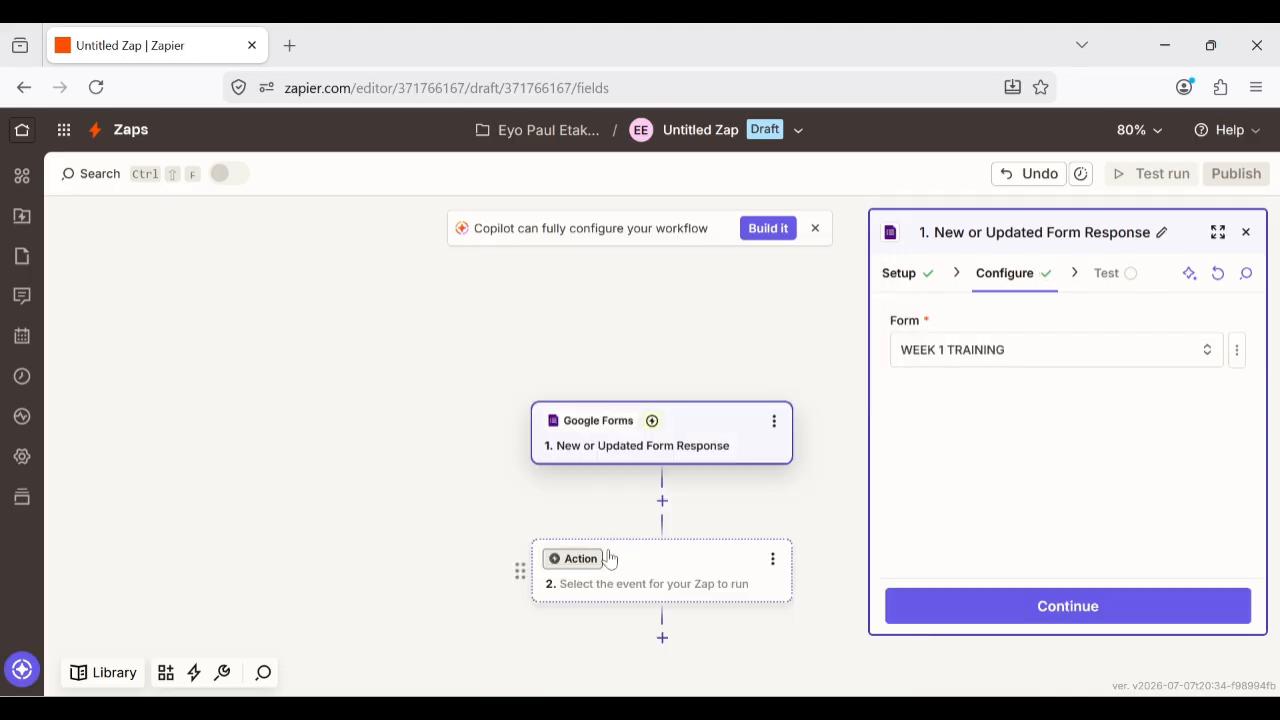
pyautogui.click(1031, 606)
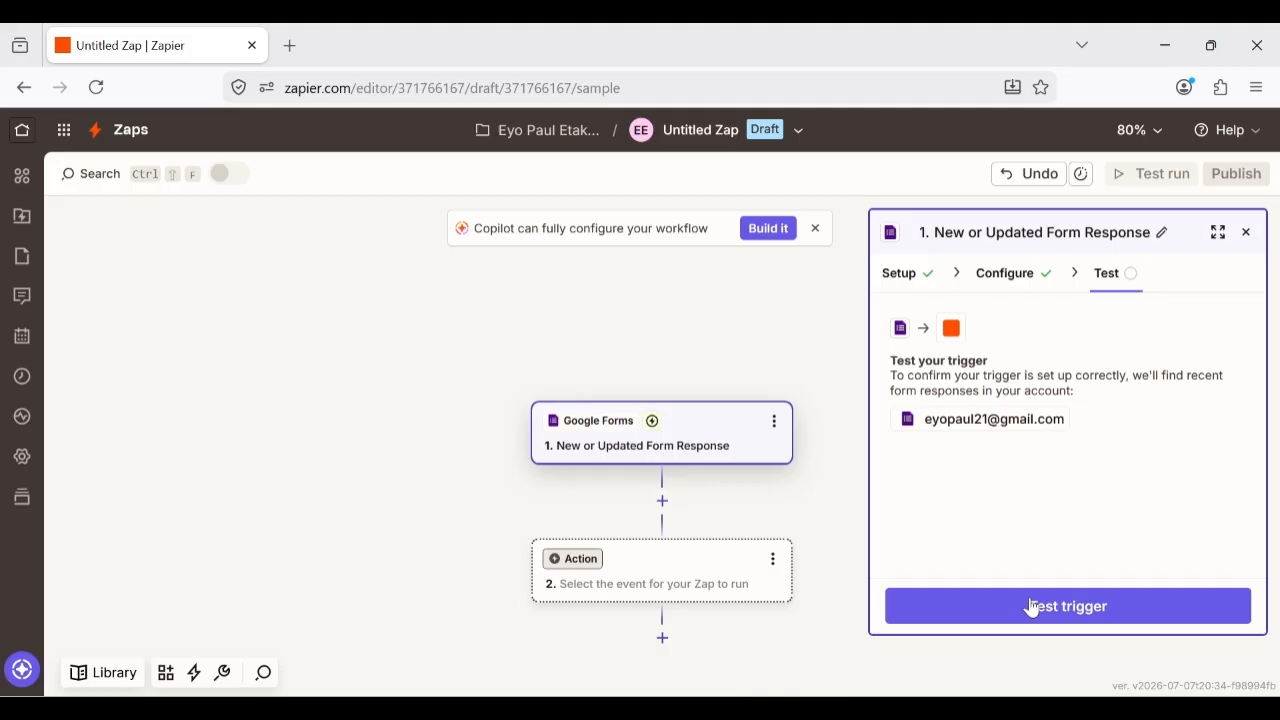
pyautogui.click(1098, 620)
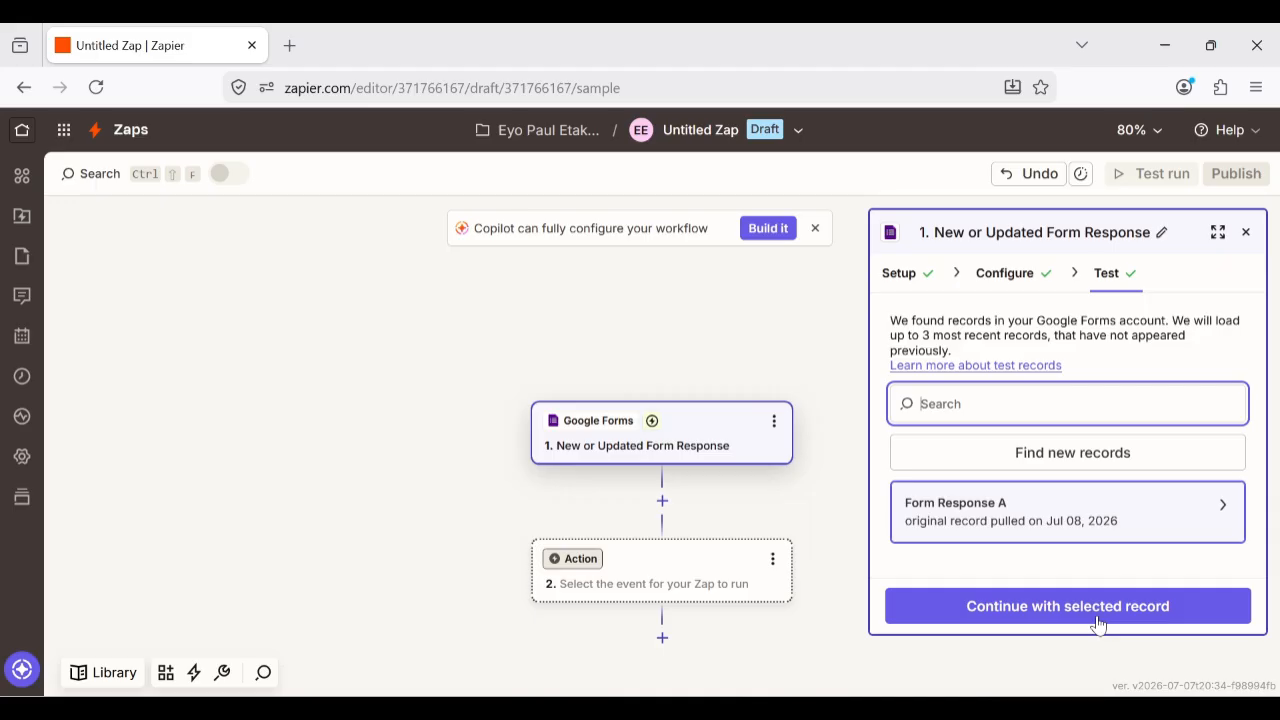
pyautogui.click(1061, 612)
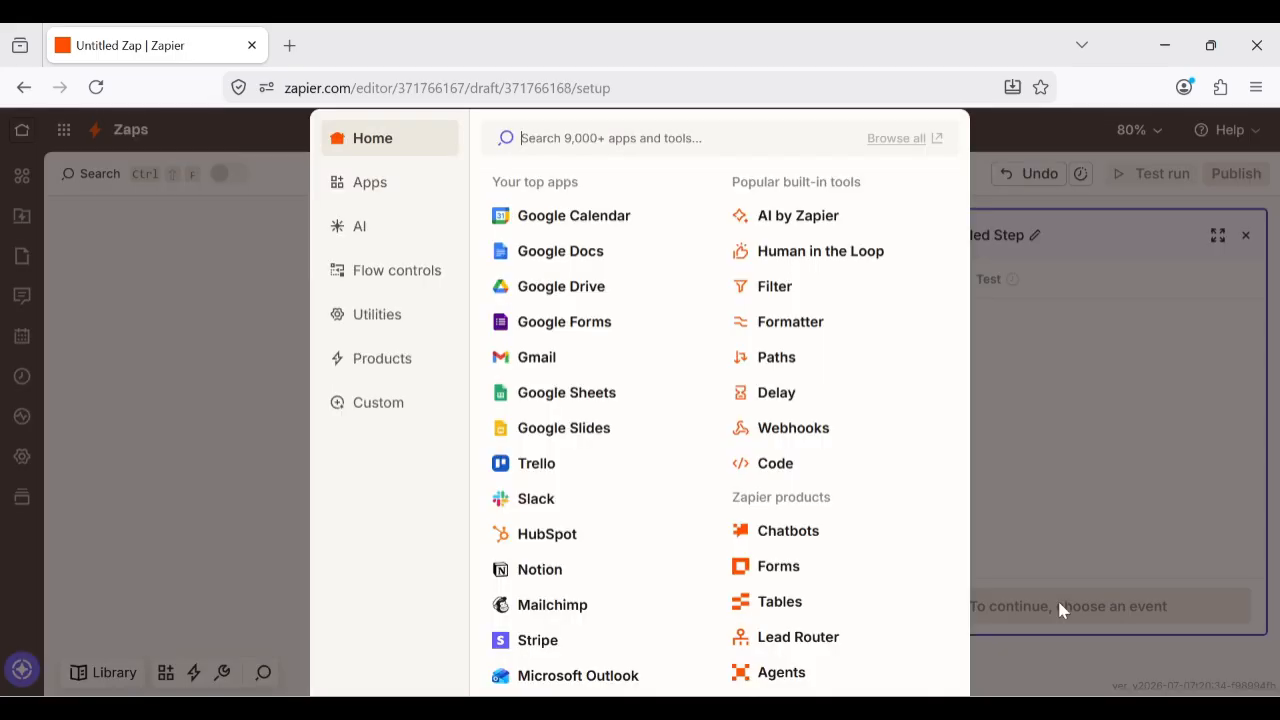
# Set the Zap's action to Gmail with the Create Label event and proceed to its configuration
pyautogui.click(554, 364)
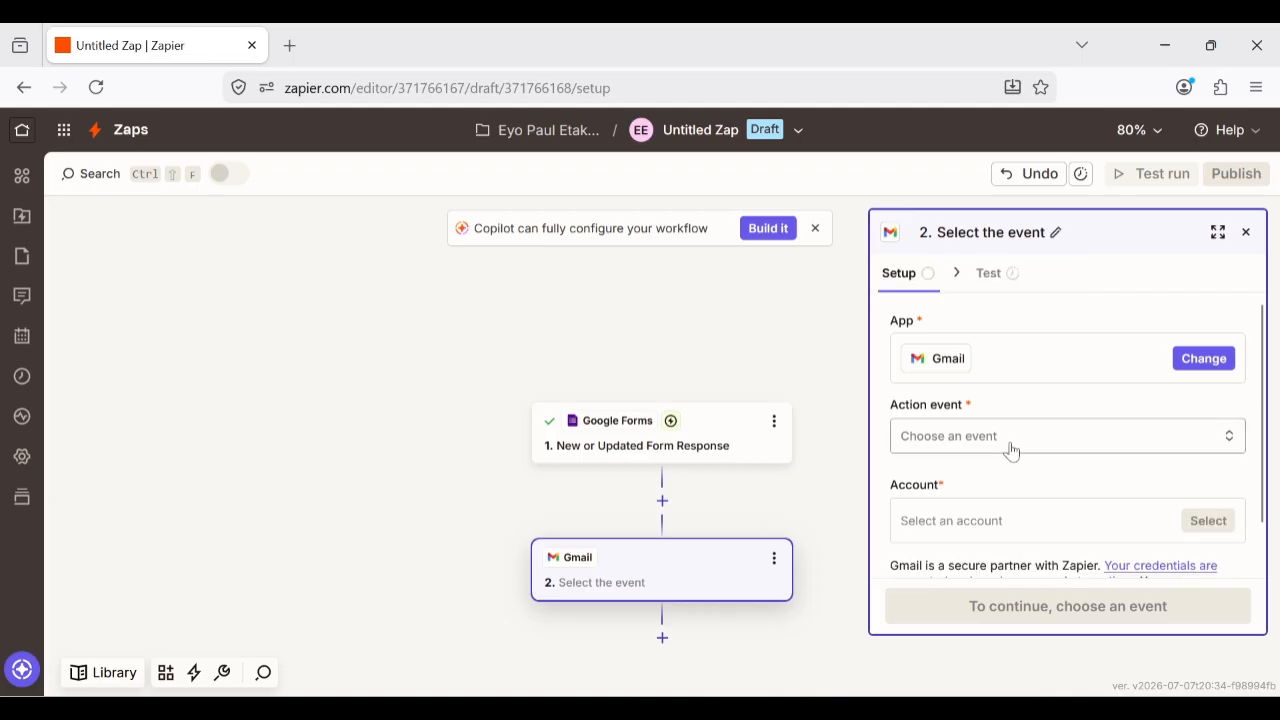
pyautogui.click(1022, 447)
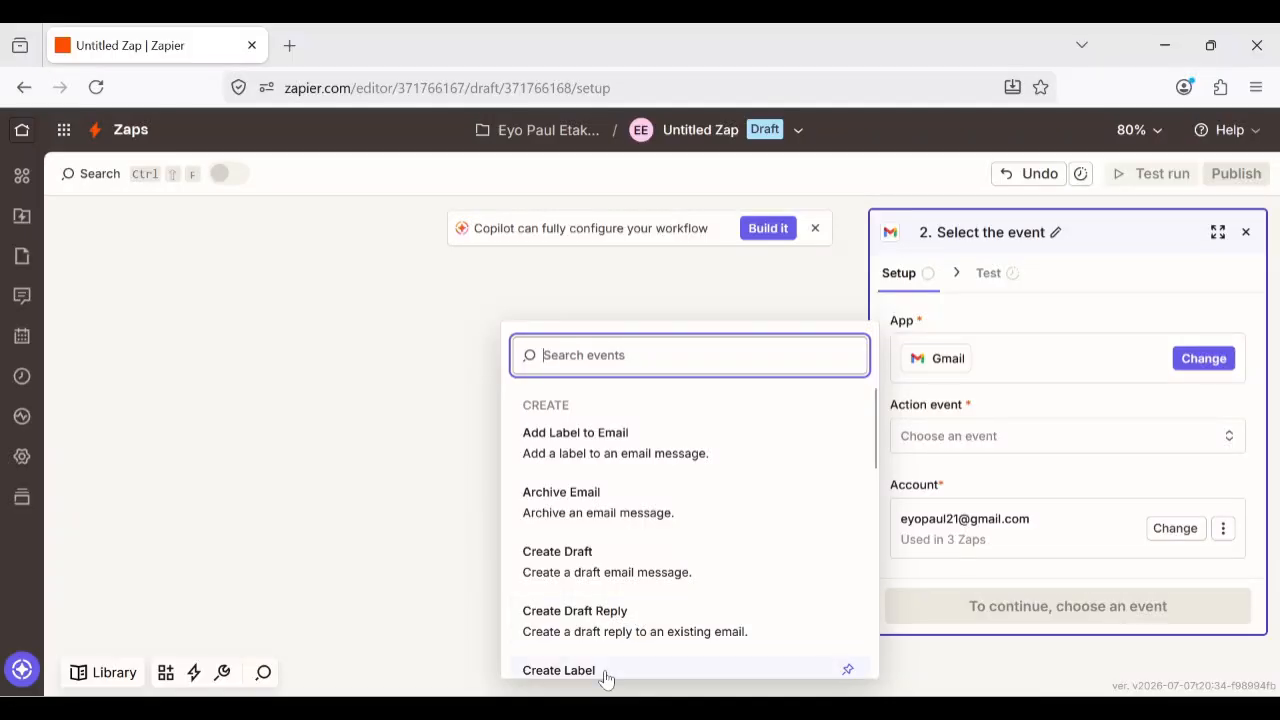
pyautogui.click(559, 670)
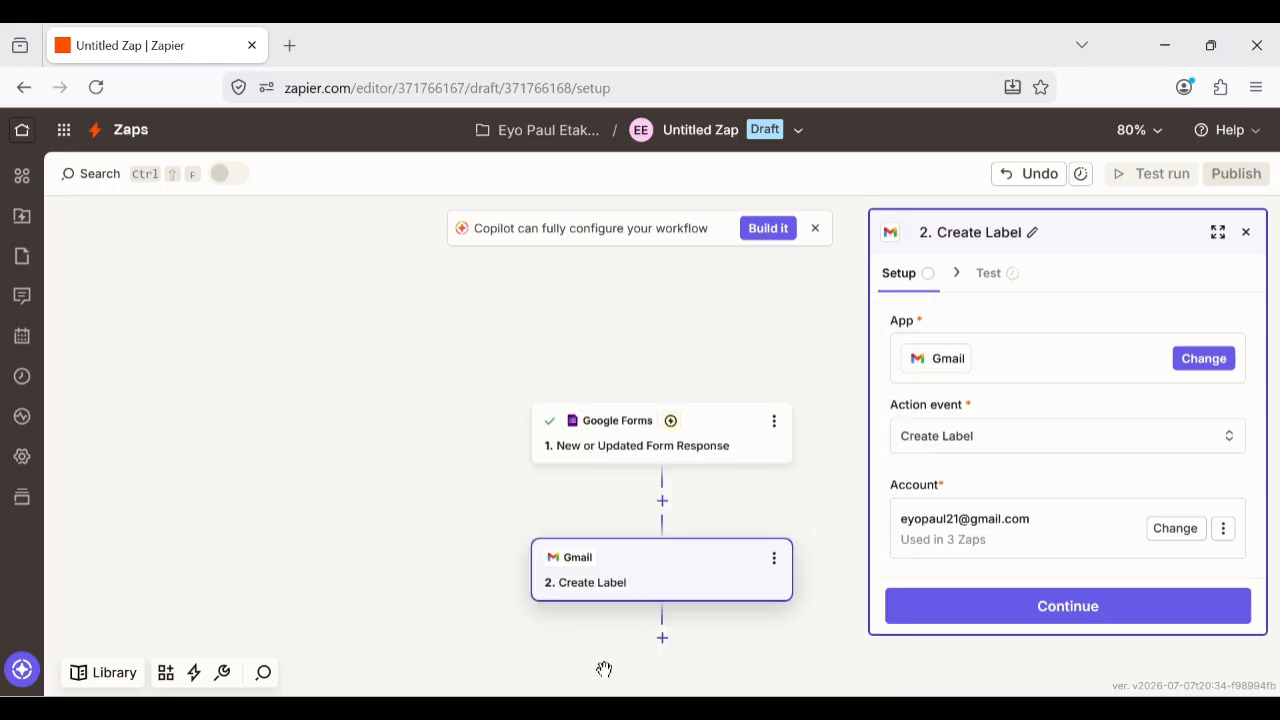
pyautogui.click(968, 606)
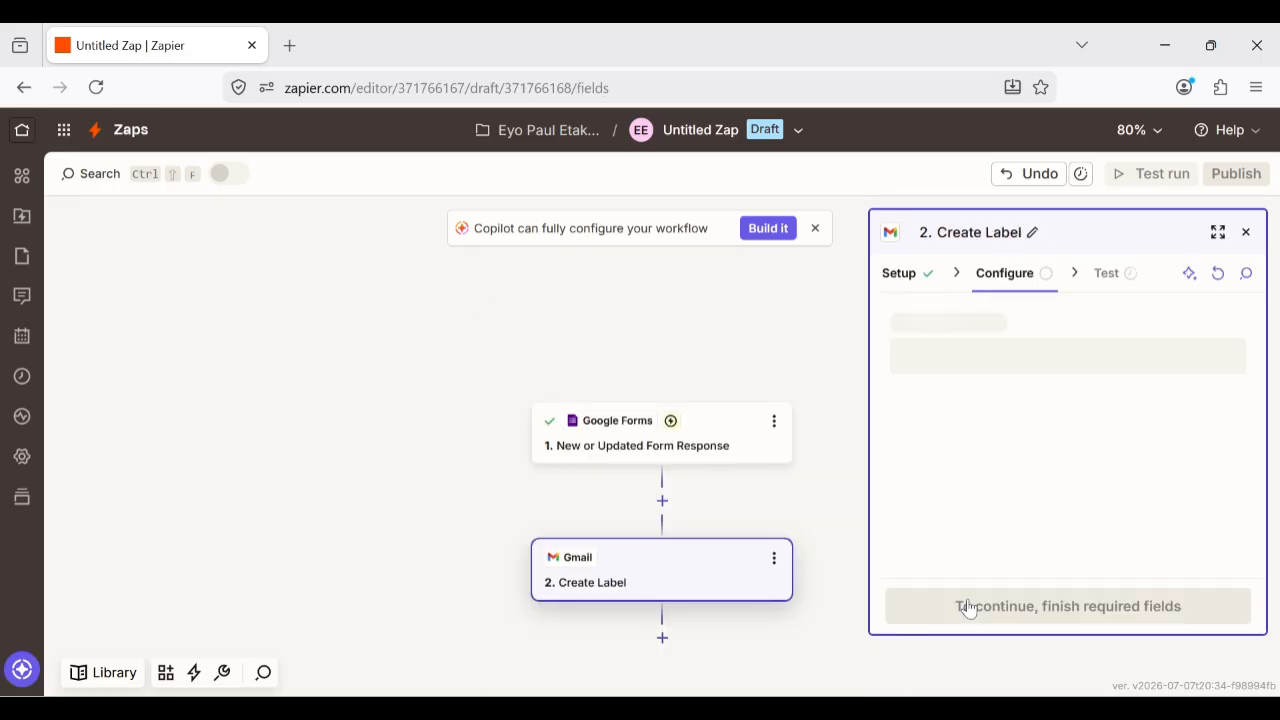
# Enter the owner's name as the Gmail label name and test the Create Label step
pyautogui.click(1033, 347)
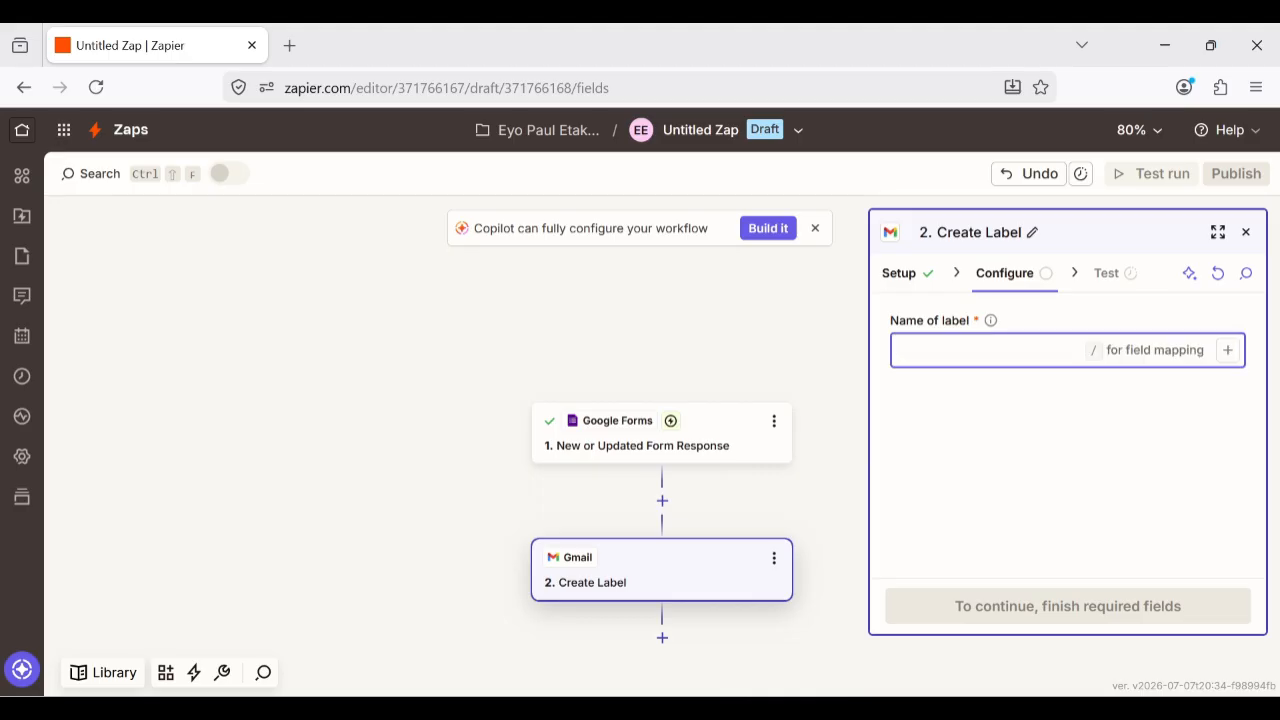
pyautogui.write('eyho paul')
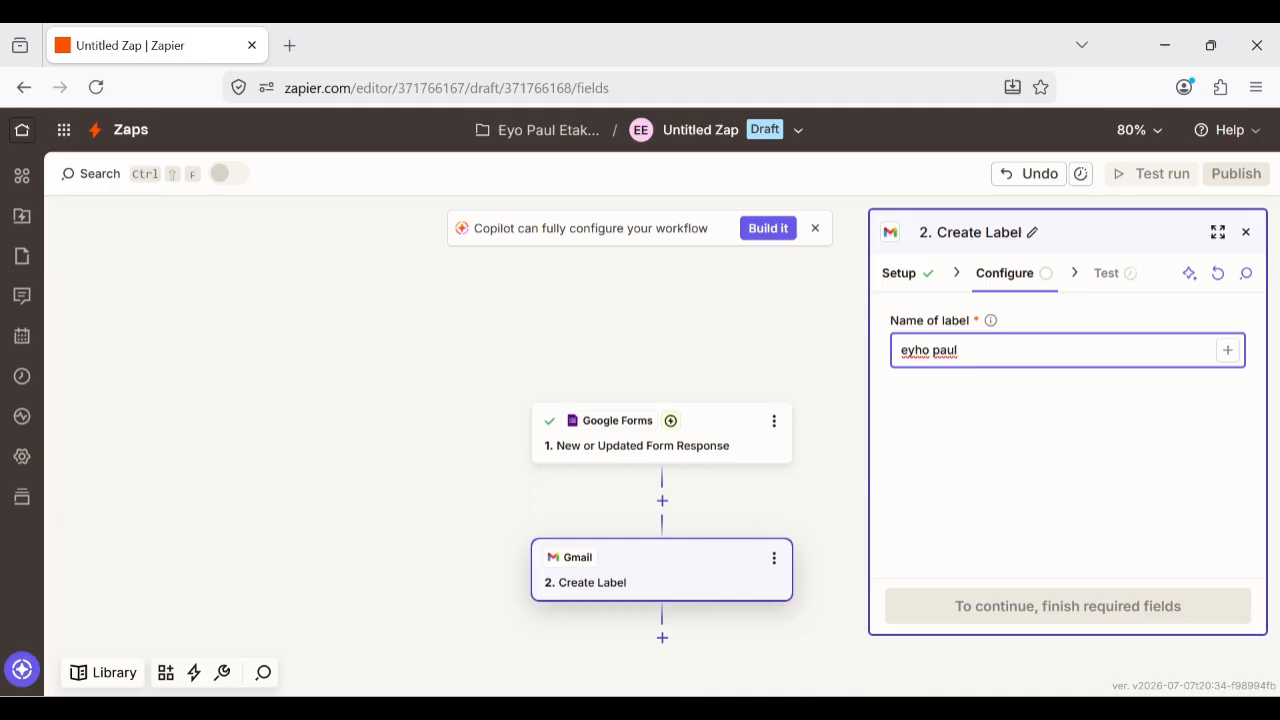
pyautogui.press('BackSpace')
pyautogui.press('BackSpace')
pyautogui.press('BackSpace')
pyautogui.write('yo')
pyautogui.click(1247, 355)
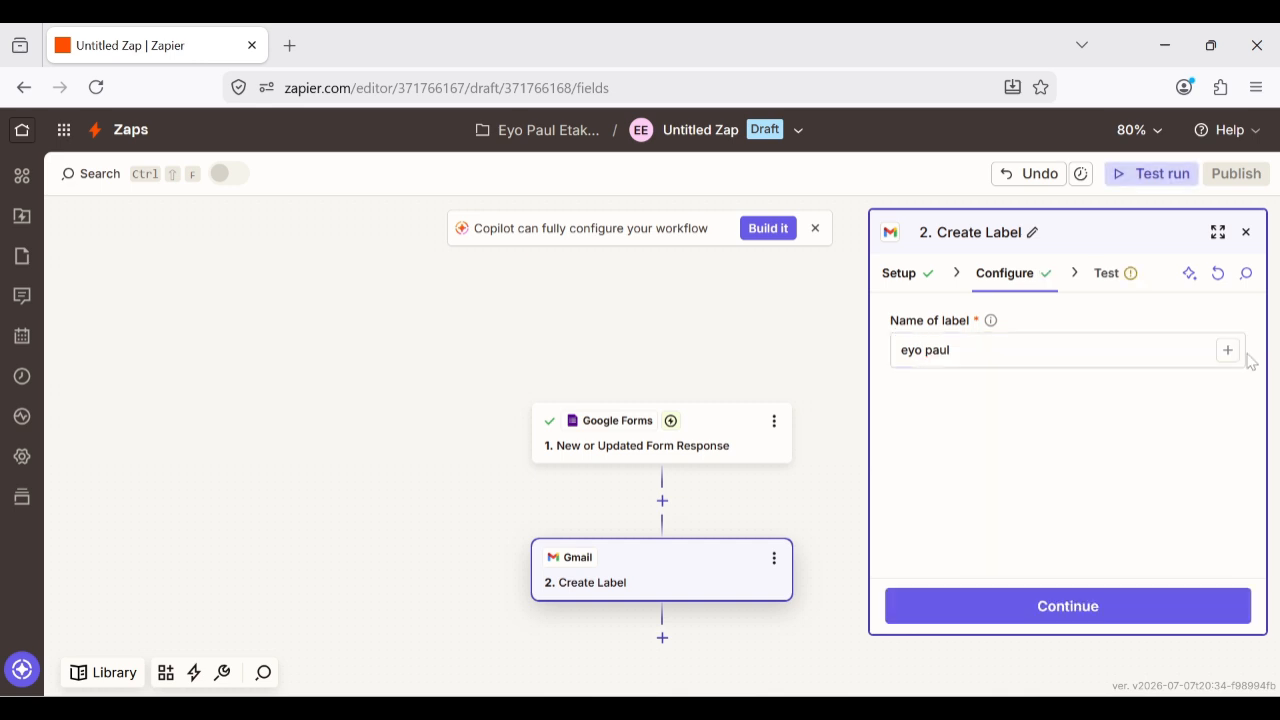
pyautogui.click(1084, 617)
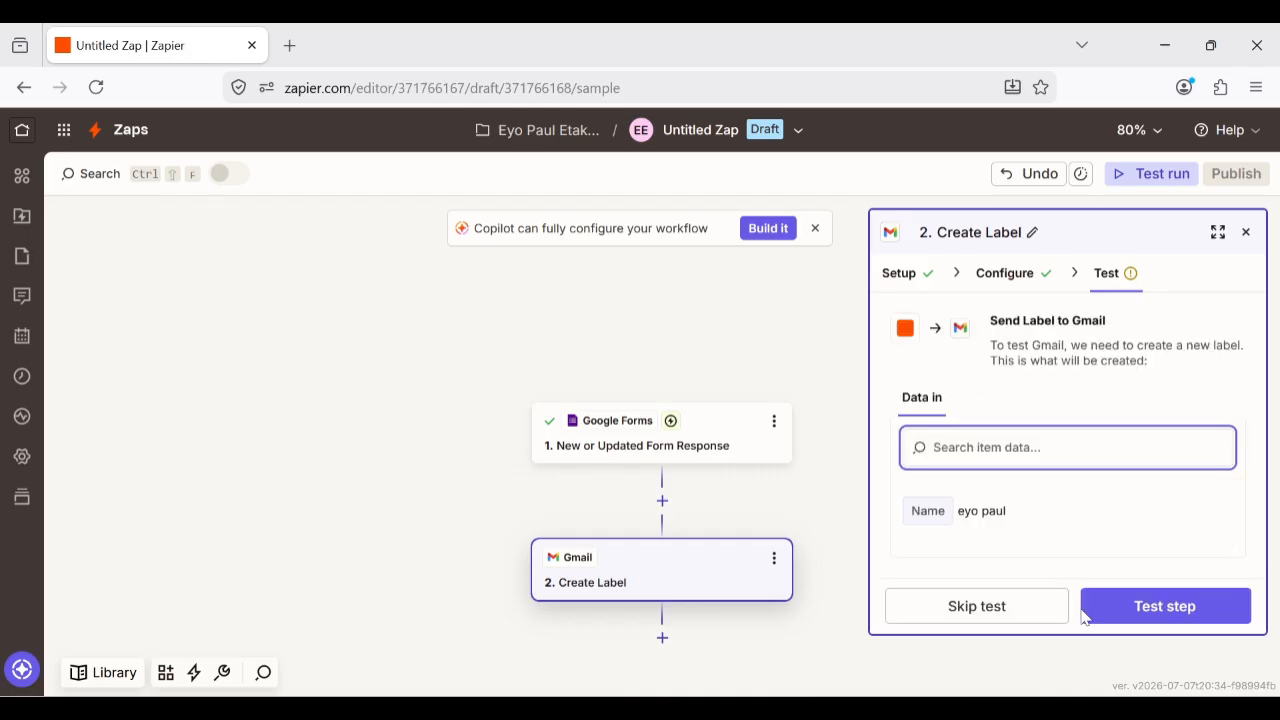
pyautogui.click(1153, 614)
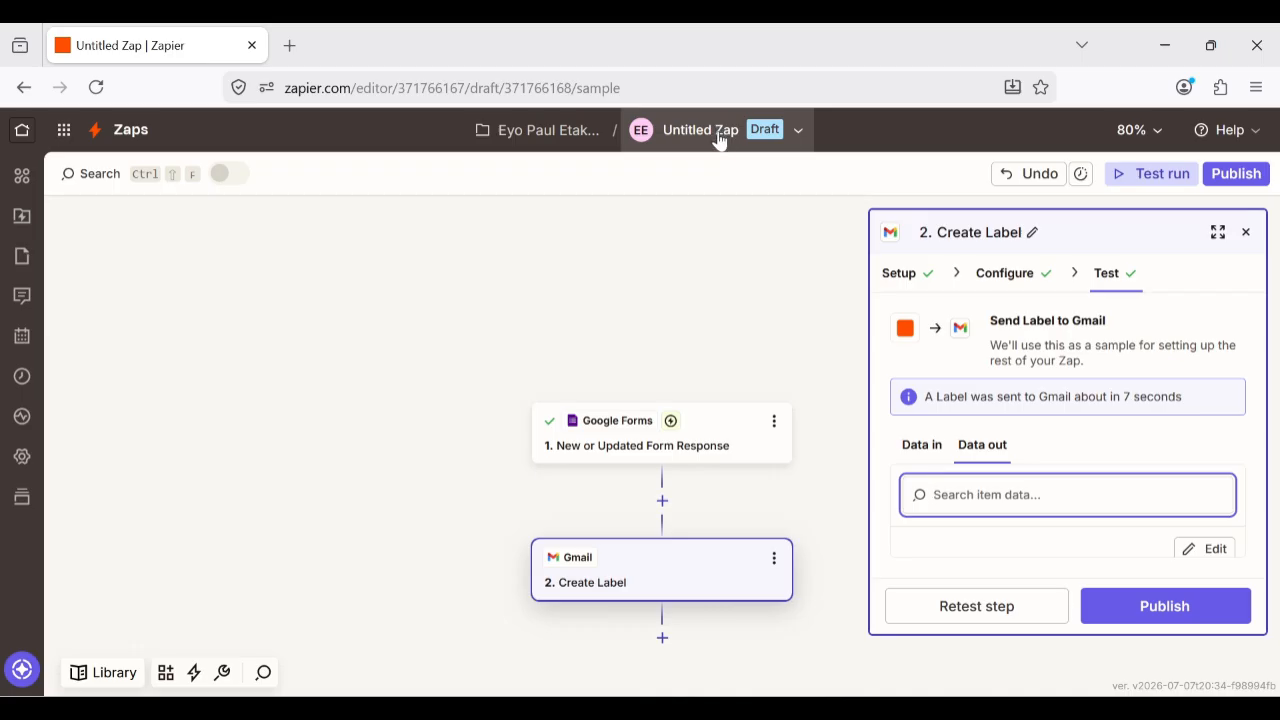
# Rename the untitled Zap with the owner's name followed by "automation"
pyautogui.click(801, 139)
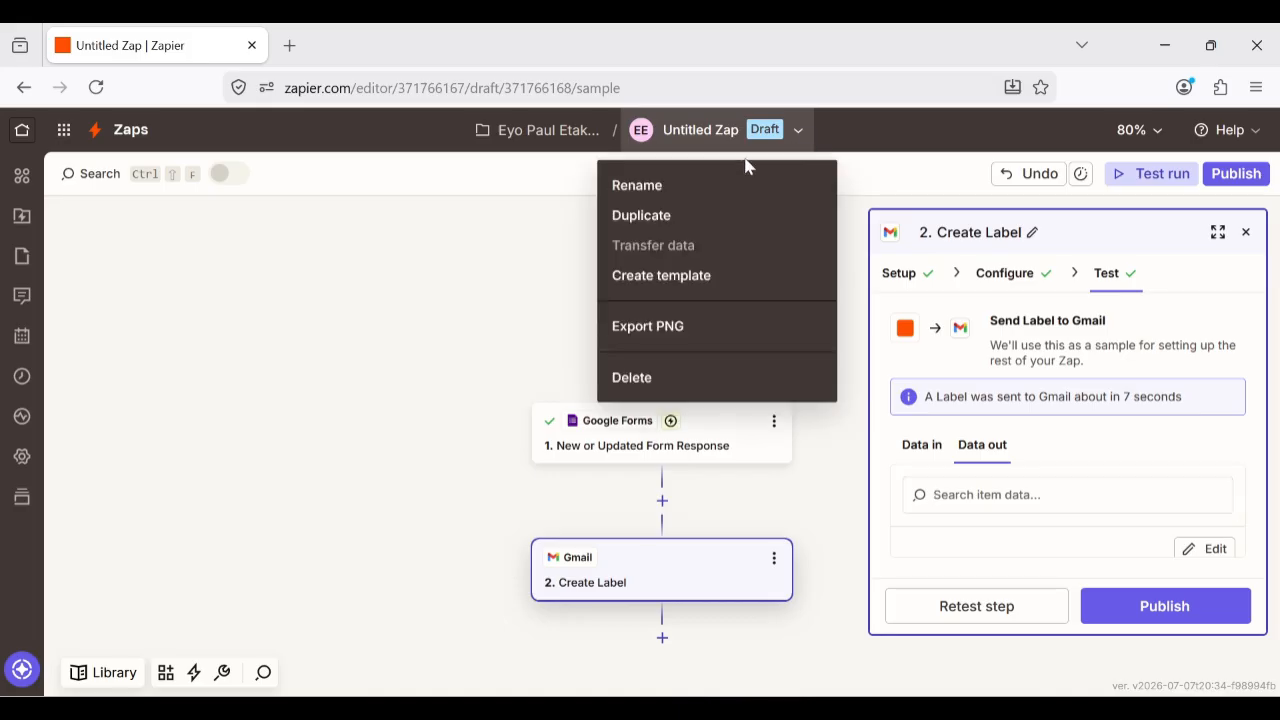
pyautogui.click(668, 188)
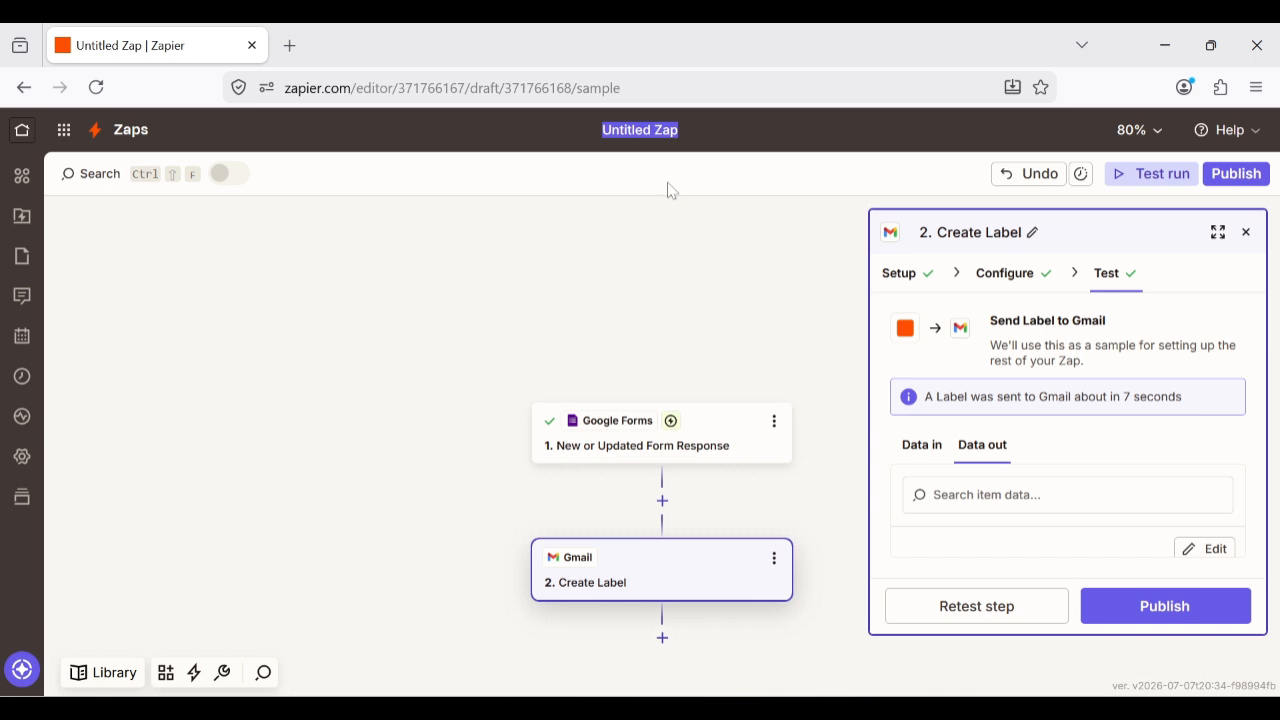
pyautogui.click(677, 130)
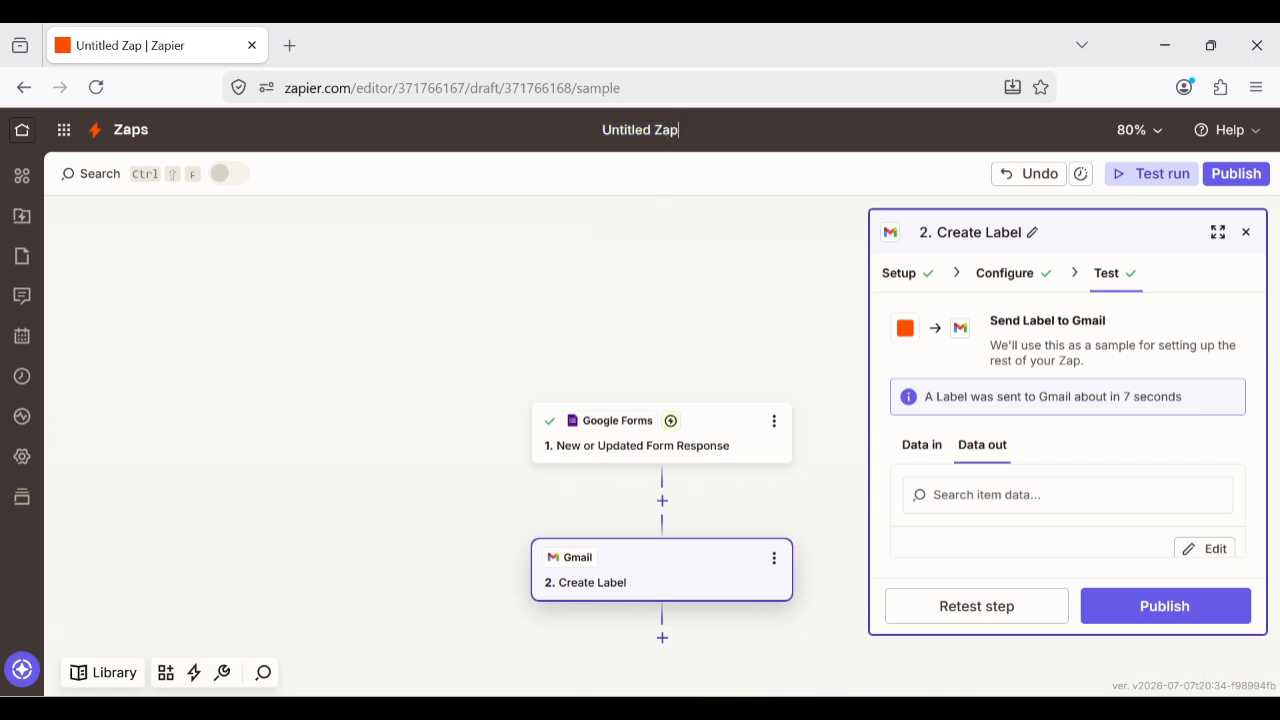
pyautogui.press('BackSpace')
pyautogui.press('BackSpace')
pyautogui.press('BackSpace')
pyautogui.press('BackSpace')
pyautogui.press('BackSpace')
pyautogui.press('BackSpace')
pyautogui.press('BackSpace')
pyautogui.press('BackSpace')
pyautogui.press('BackSpace')
pyautogui.press('BackSpace')
pyautogui.press('BackSpace')
pyautogui.press('BackSpace')
pyautogui.write('automa')
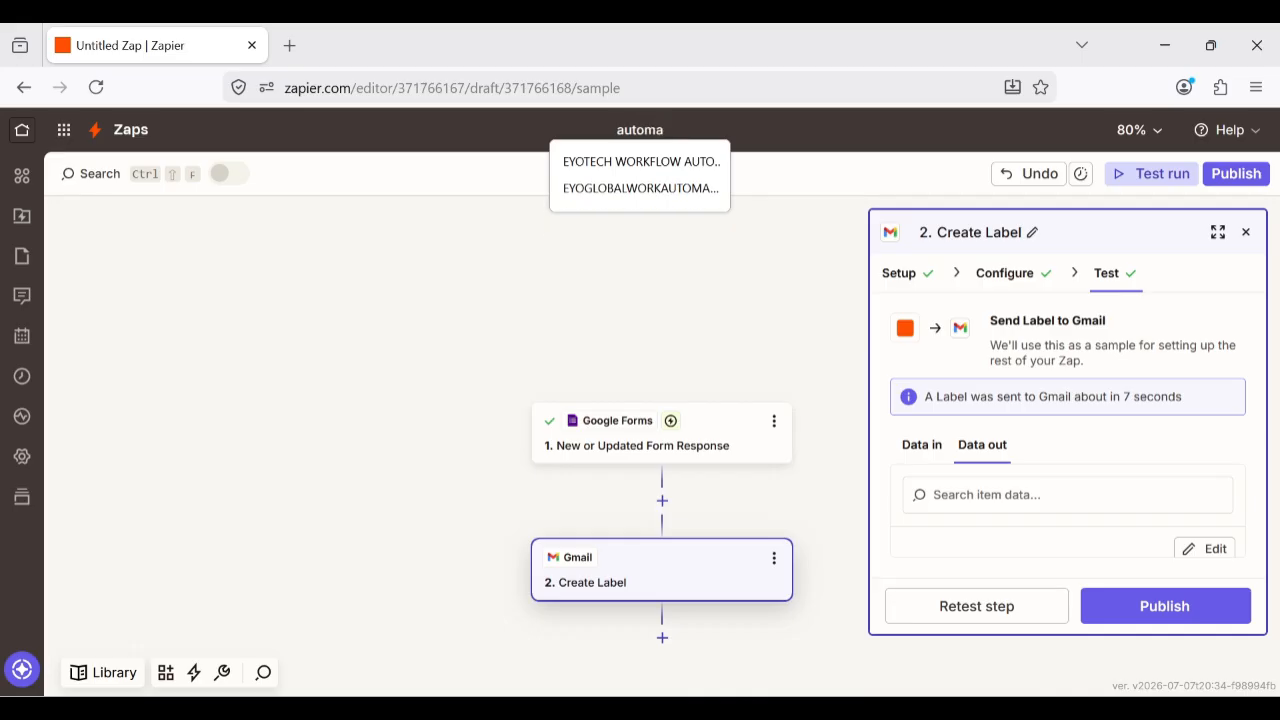
pyautogui.write('tion')
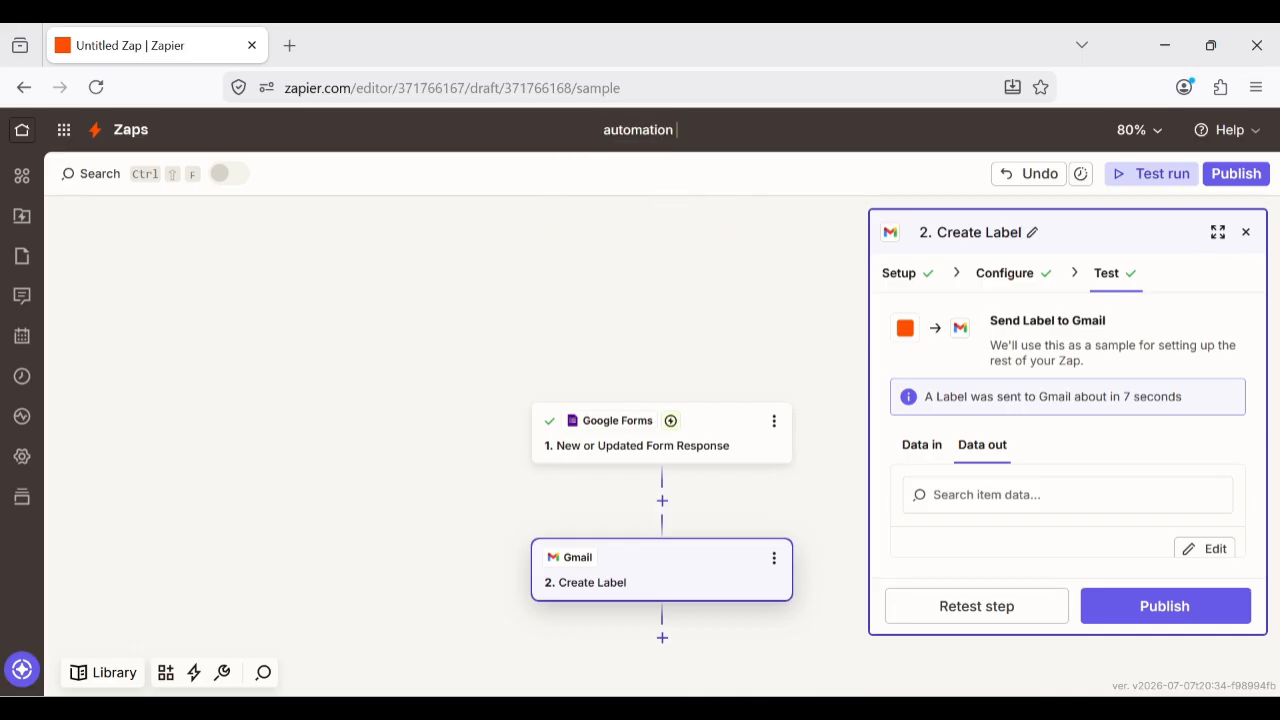
pyautogui.write(' flo')
pyautogui.press('BackSpace')
pyautogui.press('BackSpace')
pyautogui.press('BackSpace')
pyautogui.press('BackSpace')
pyautogui.write('eyo pau')
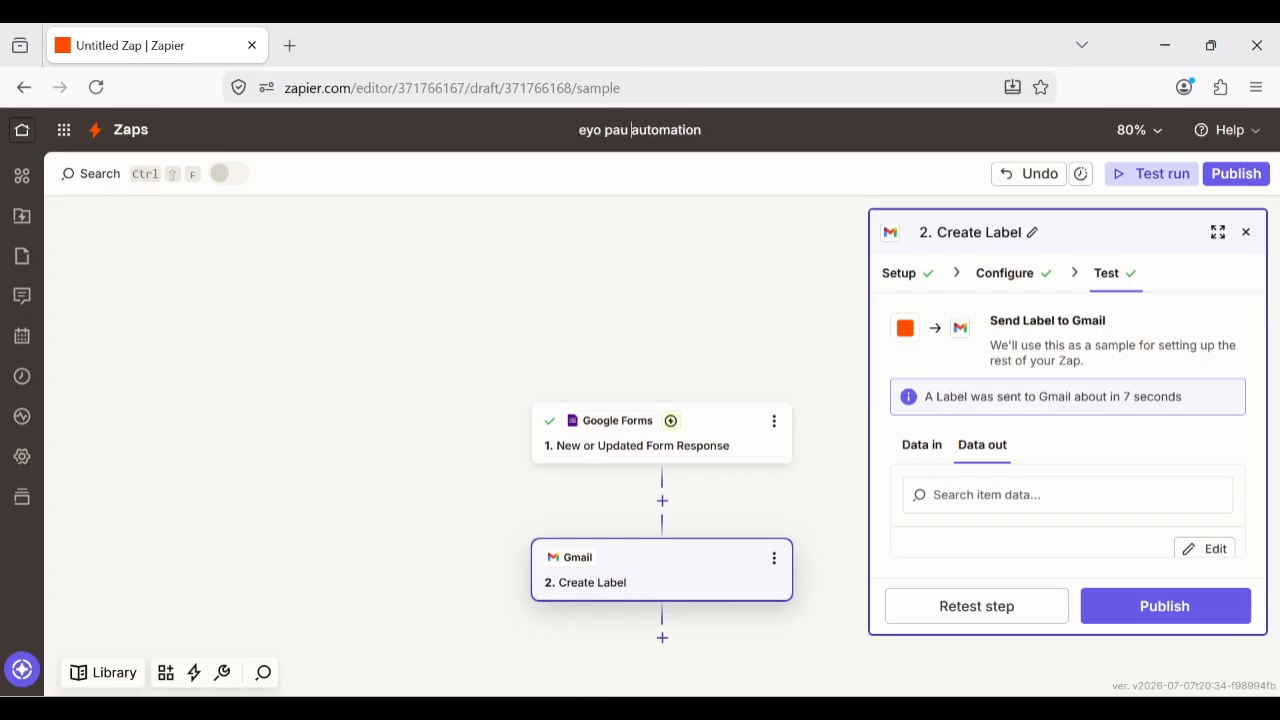
pyautogui.press('Return')
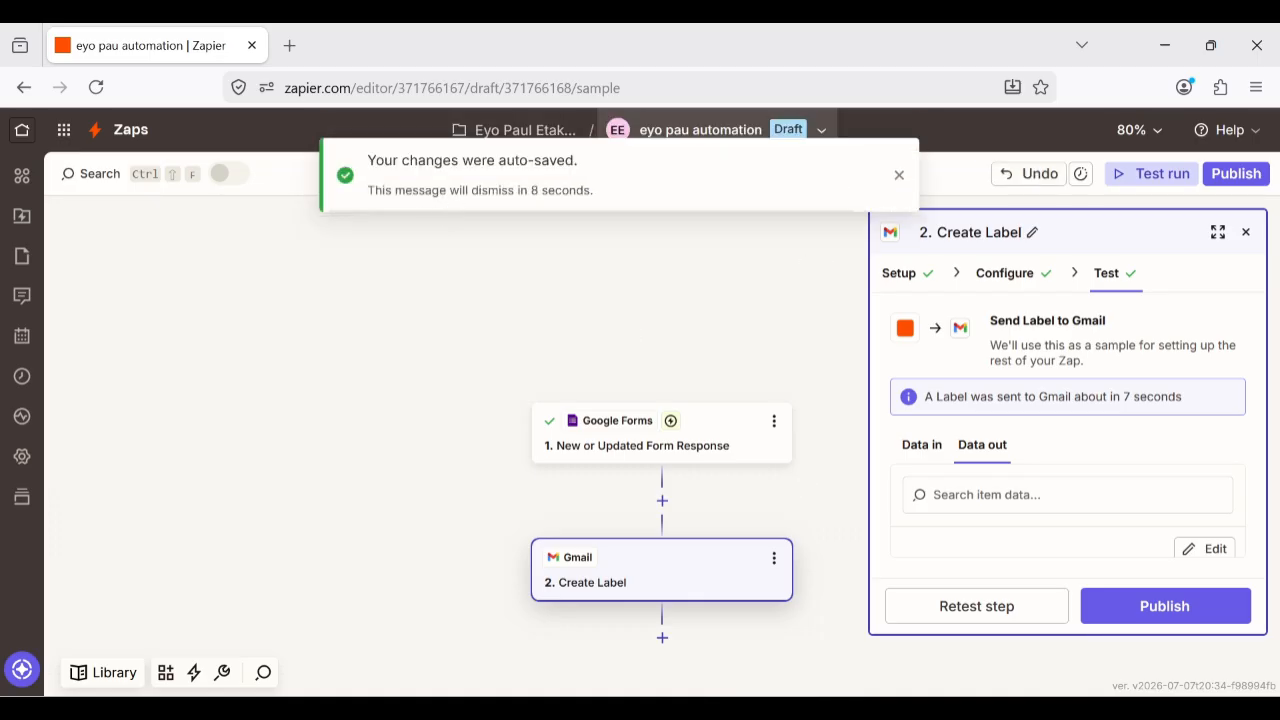
# Try to publish the Zap and close the status report
pyautogui.click(1182, 608)
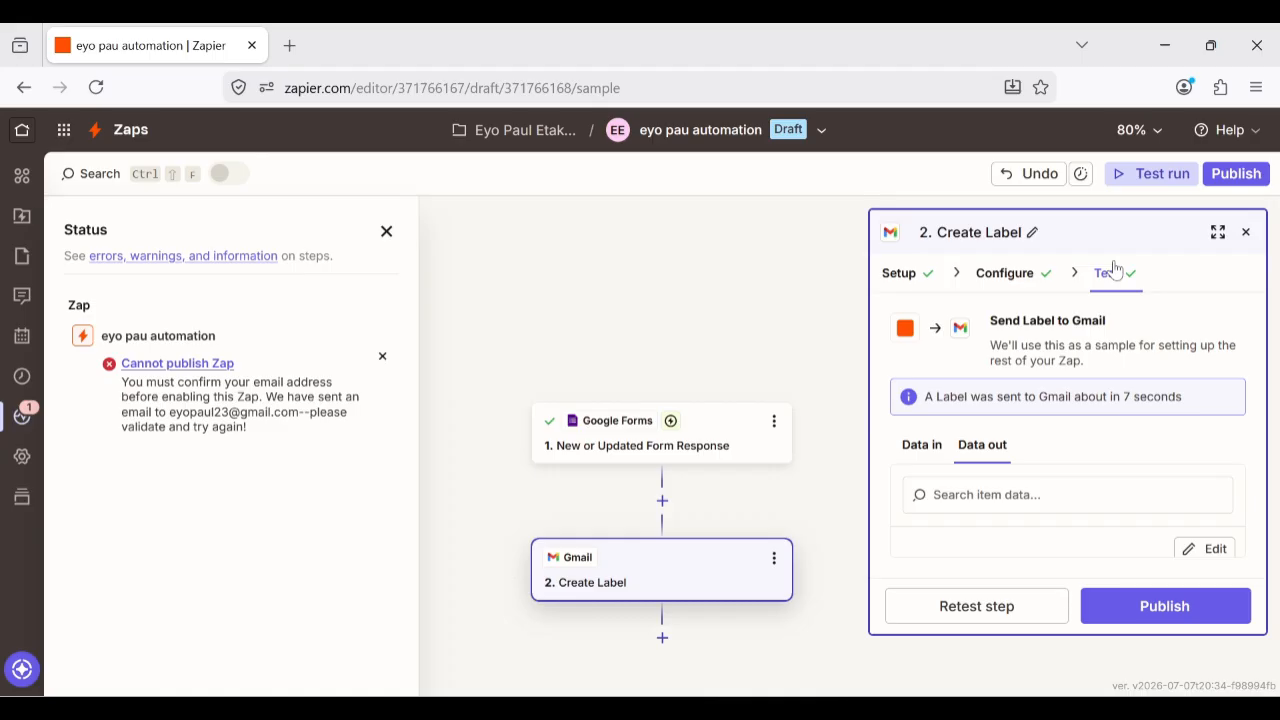
pyautogui.click(387, 232)
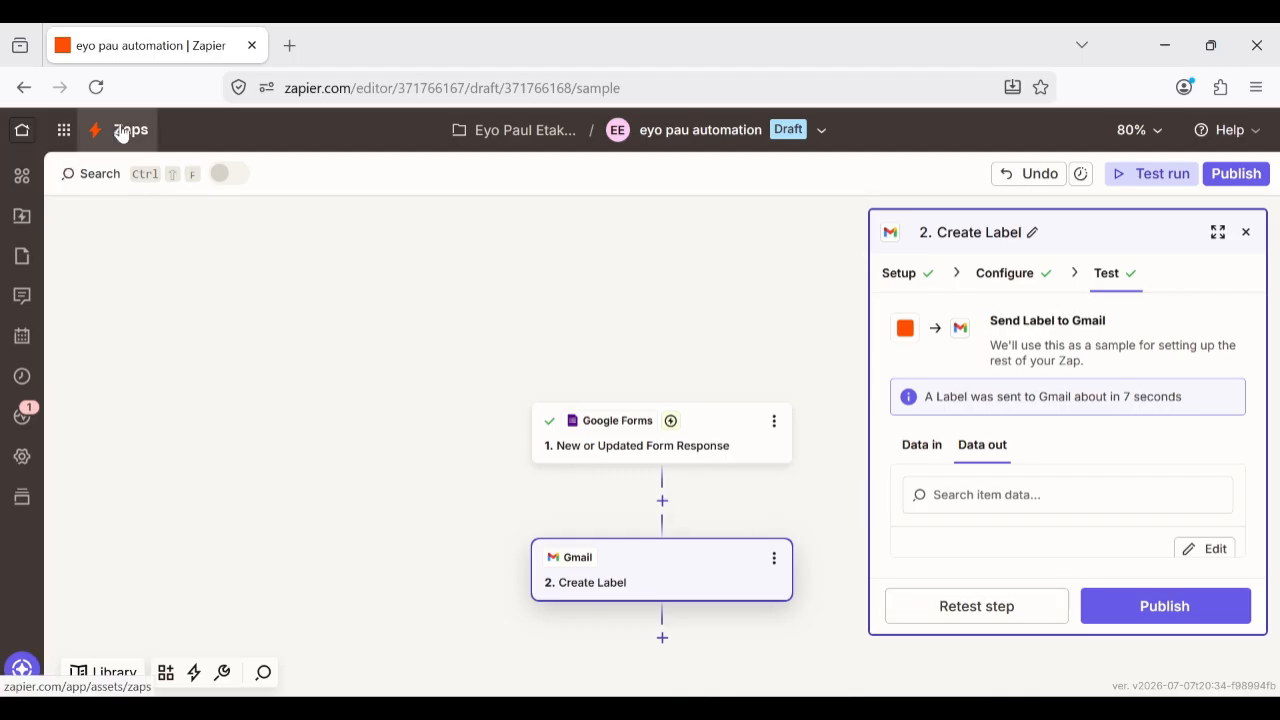
# Return to the Zapier home page and create a new Zap
pyautogui.click(21, 140)
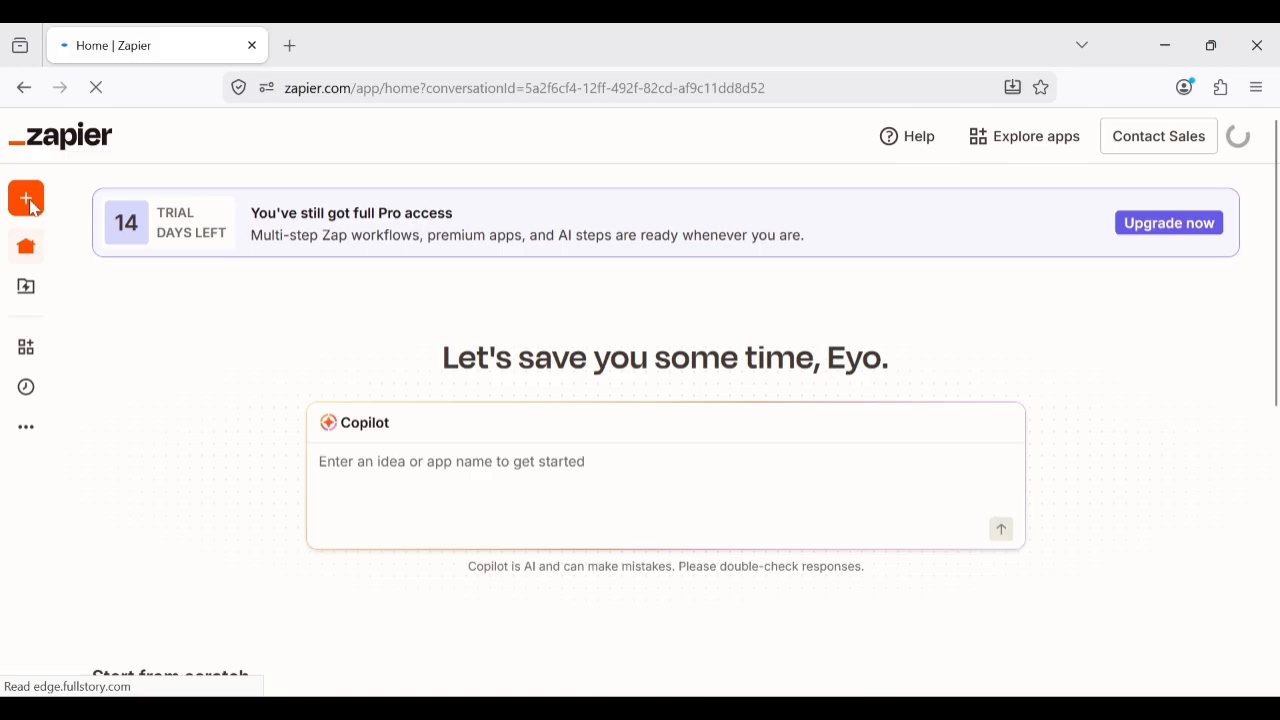
pyautogui.click(30, 204)
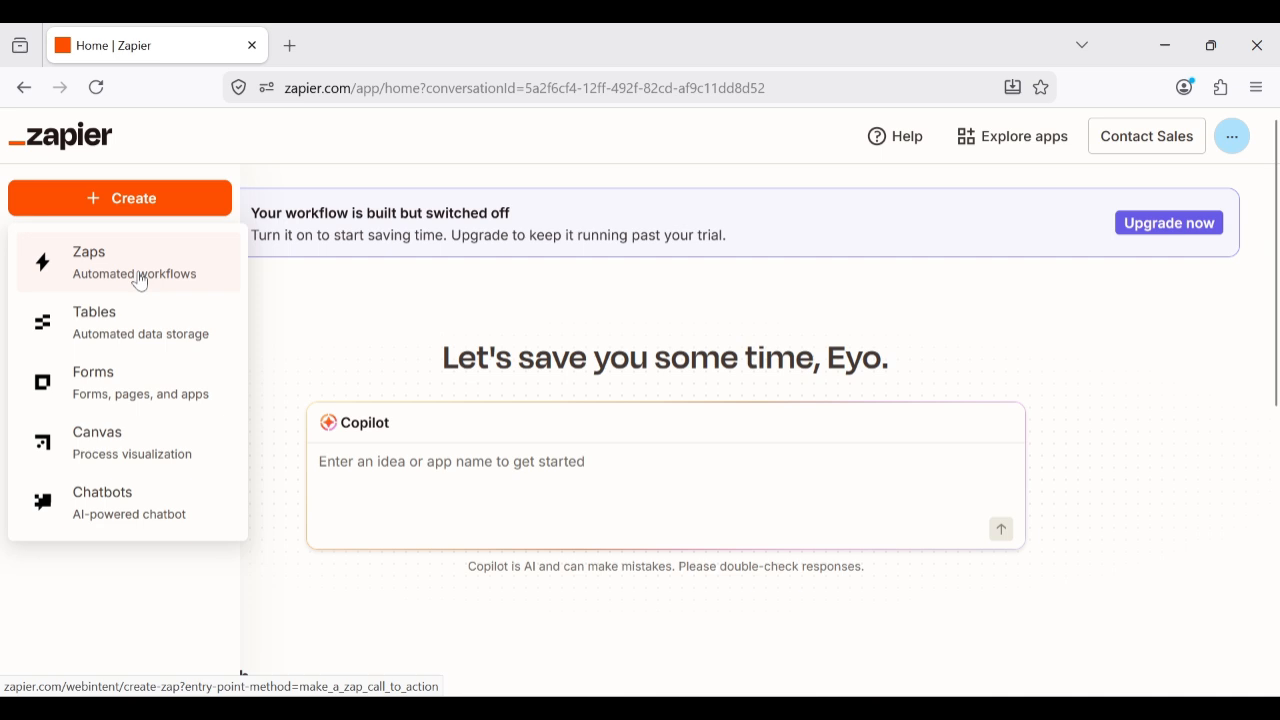
pyautogui.click(140, 283)
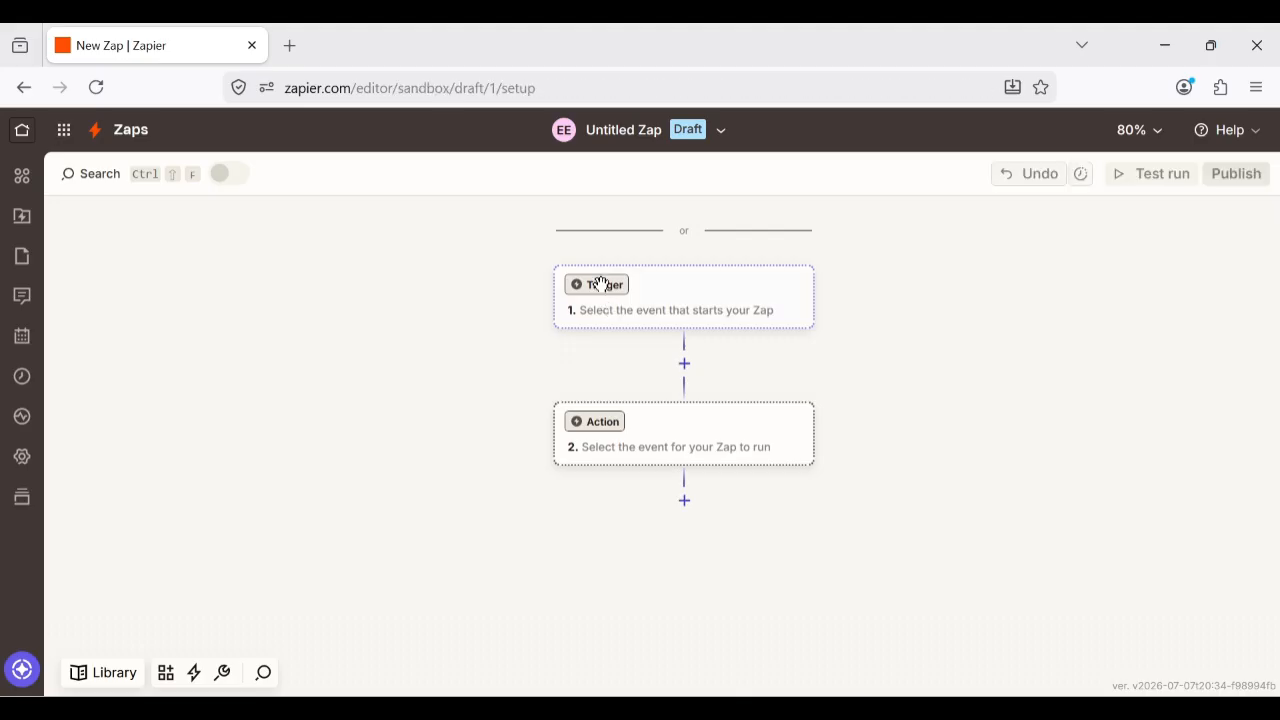
# Set the Zap's trigger to Google Forms with the New Form Response event and proceed to its configuration
pyautogui.click(601, 284)
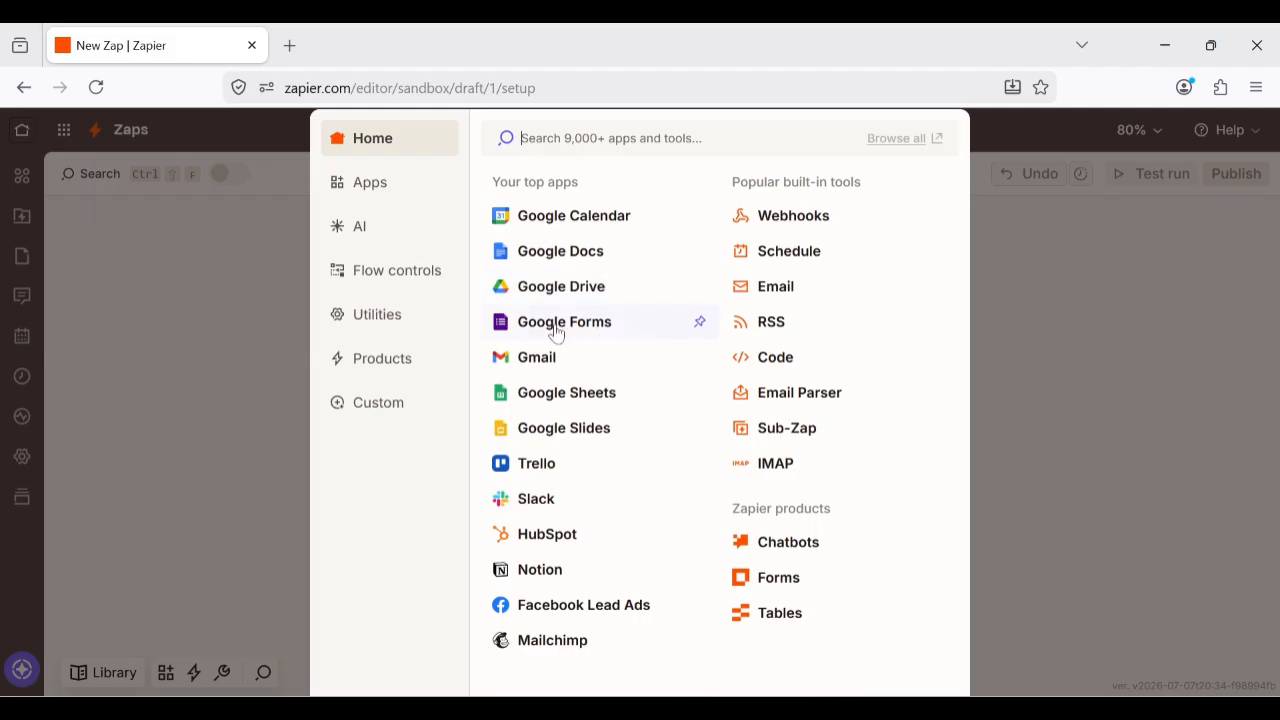
pyautogui.click(556, 324)
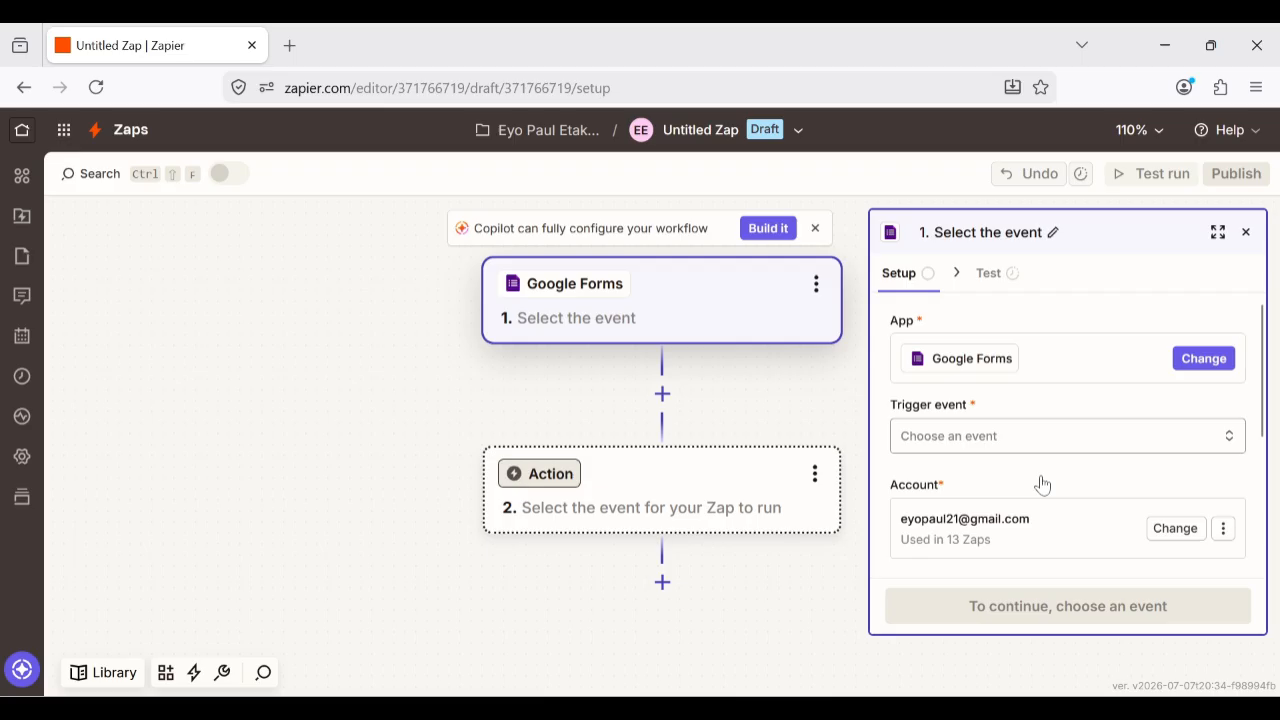
pyautogui.click(1045, 437)
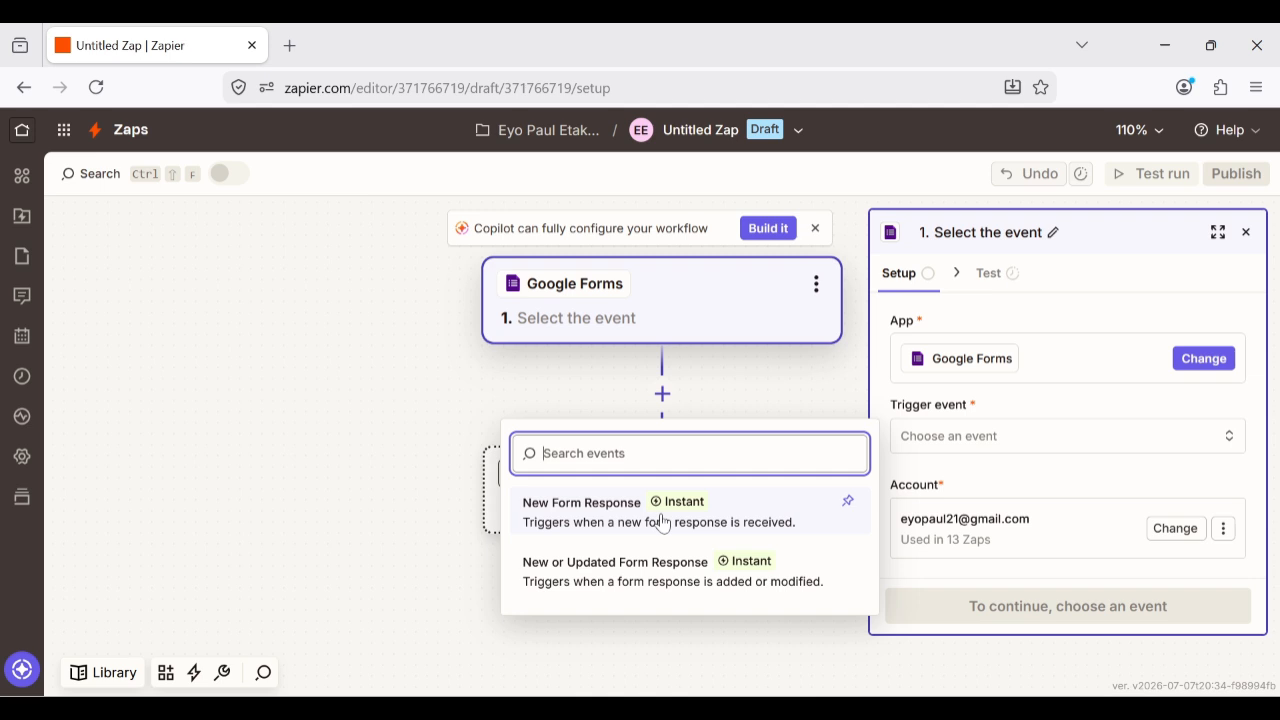
pyautogui.click(663, 515)
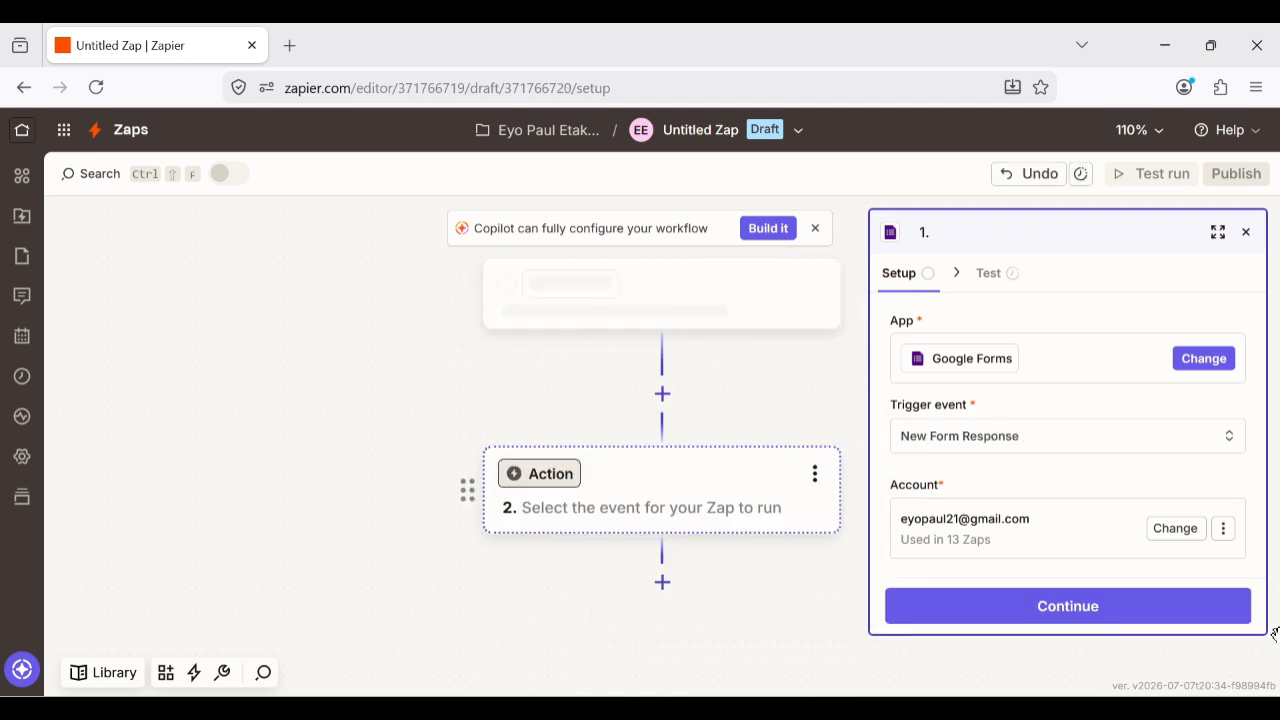
pyautogui.click(1083, 619)
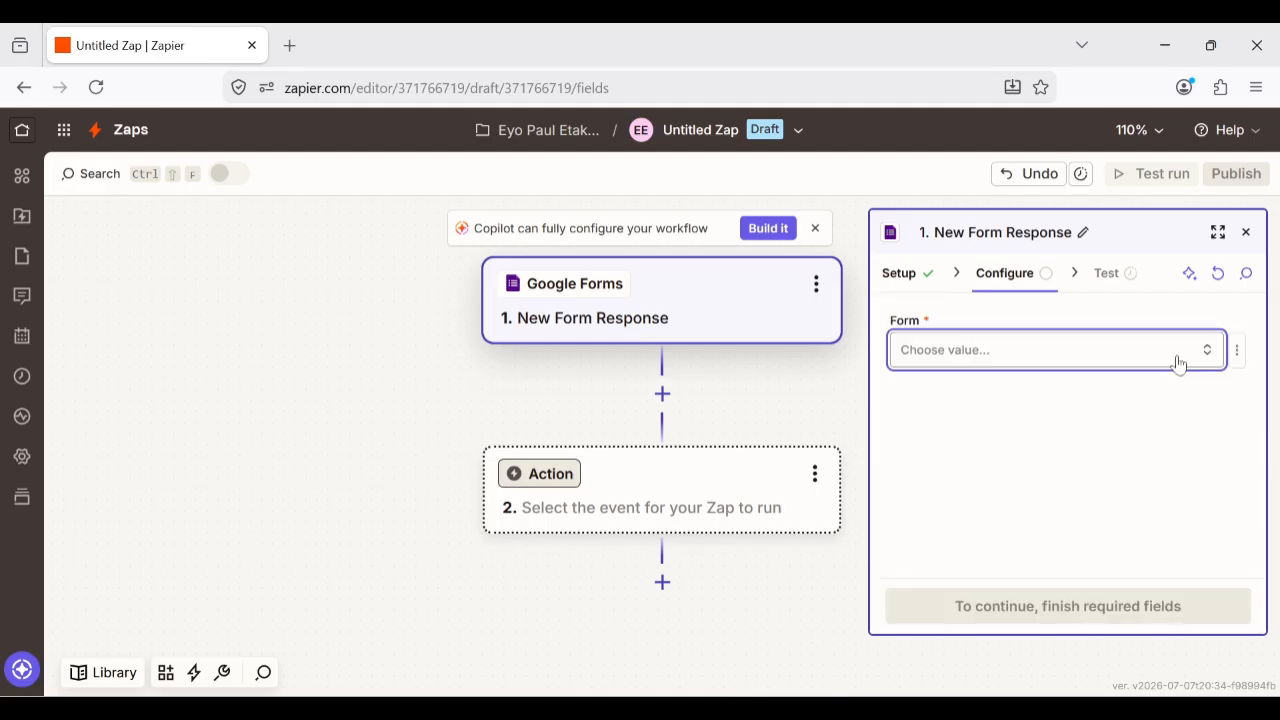
# Select the WEEK 3 TASK SUBMISSION form, test the trigger, and continue with the Form Response A record
pyautogui.click(1178, 362)
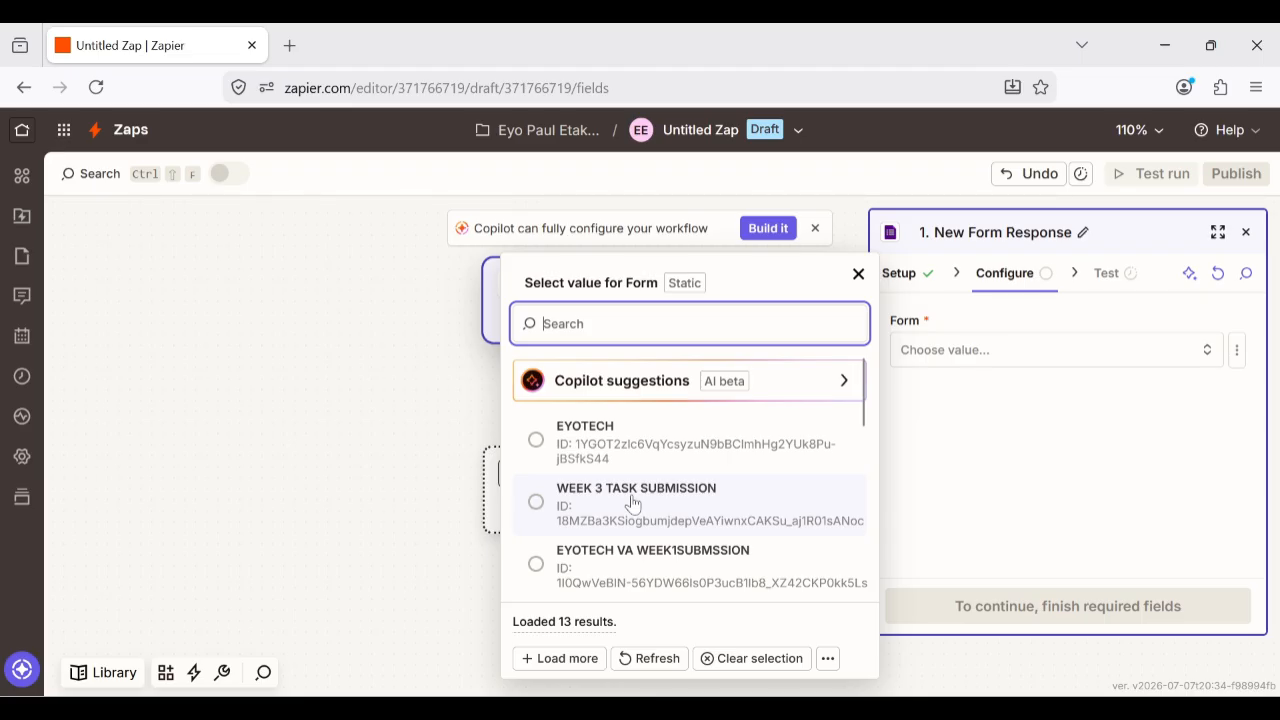
pyautogui.click(632, 503)
pyautogui.click(1063, 606)
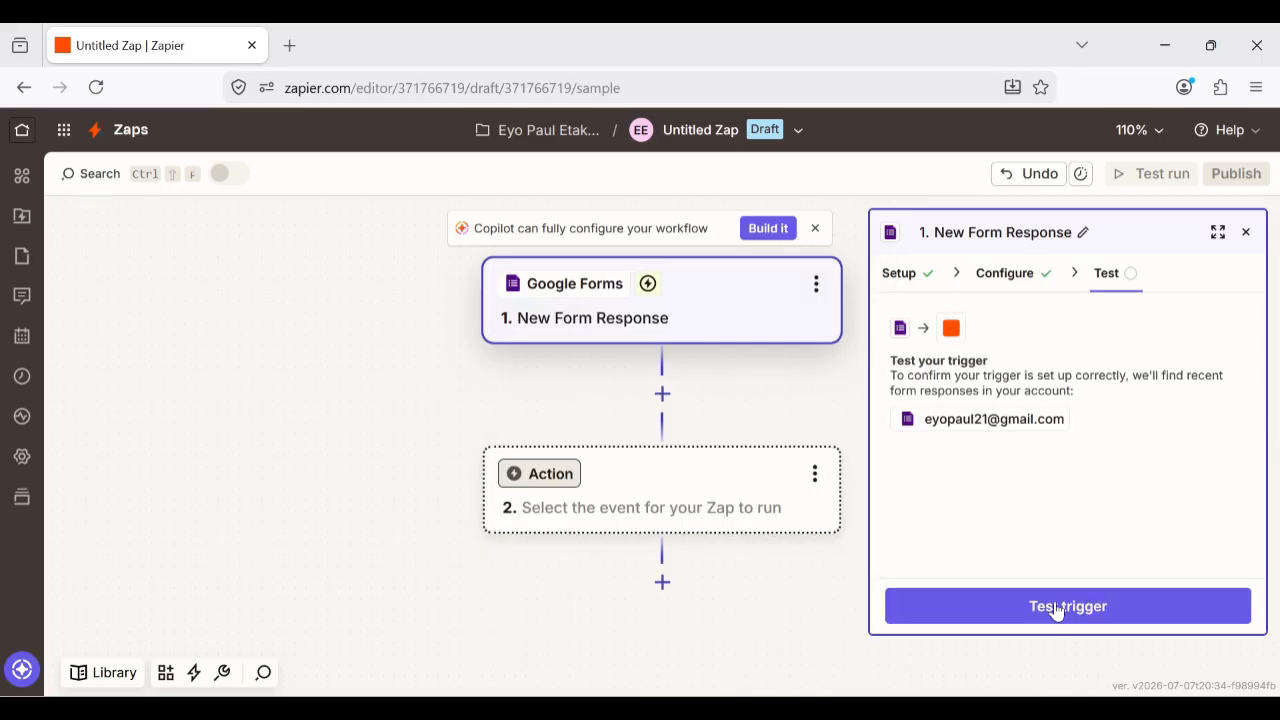
pyautogui.click(1056, 606)
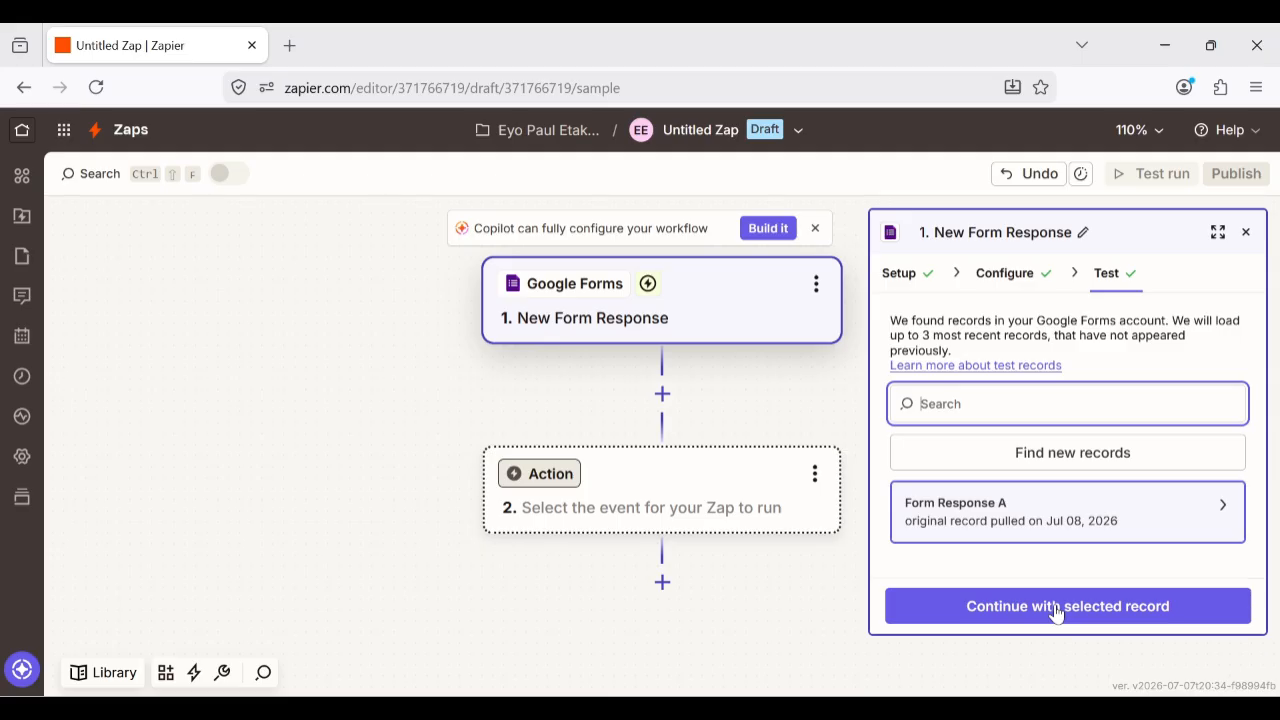
pyautogui.click(1055, 607)
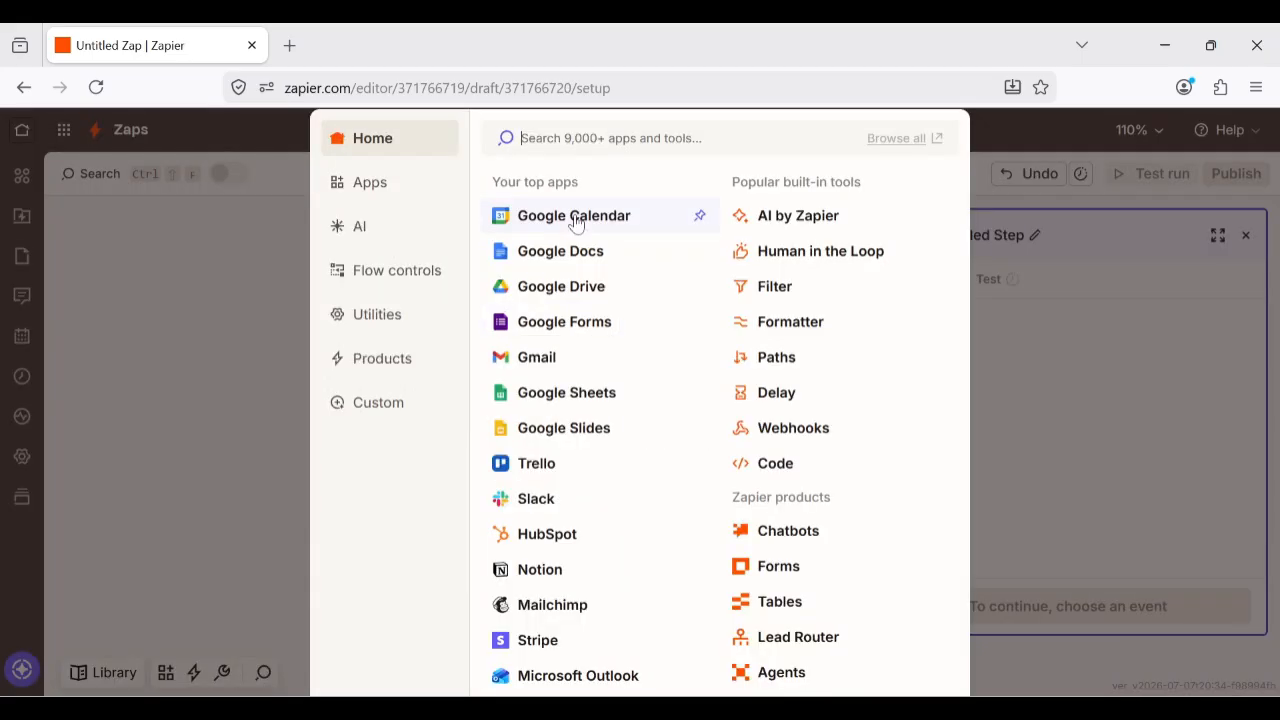
# Set the second step's app to Gmail with the Add Label to Email event and proceed to its configuration
pyautogui.click(575, 218)
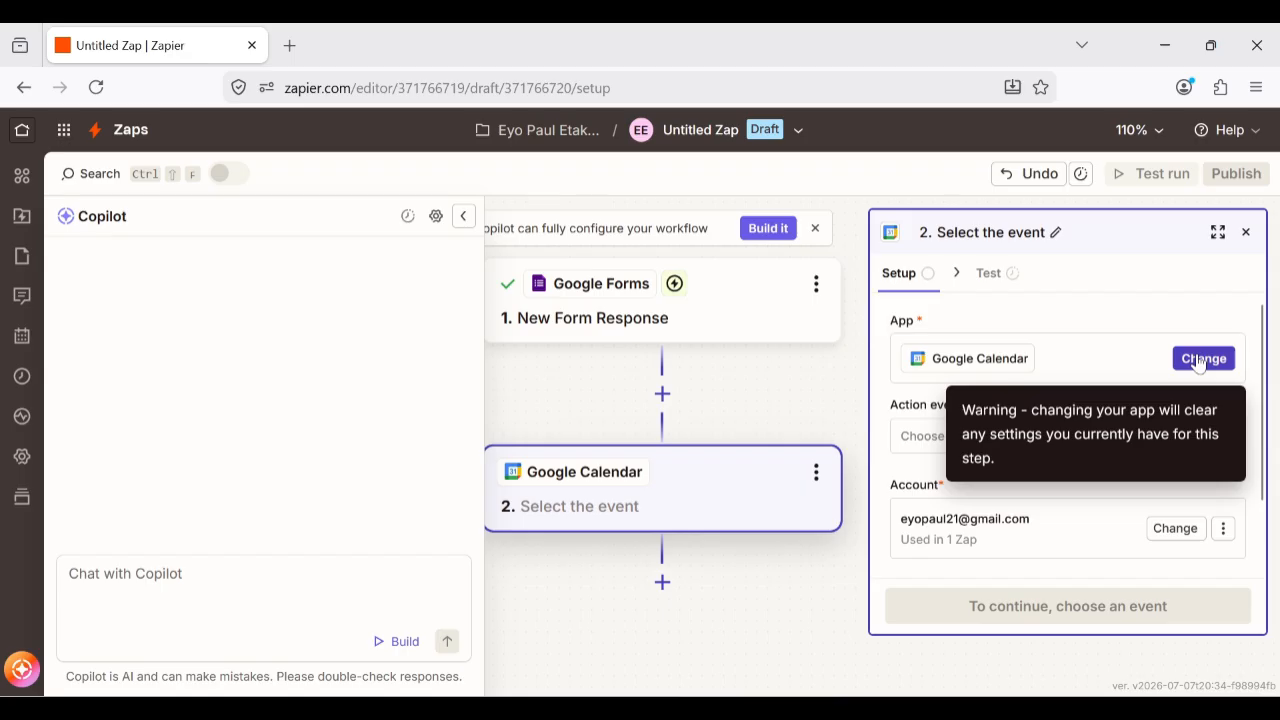
pyautogui.click(1200, 360)
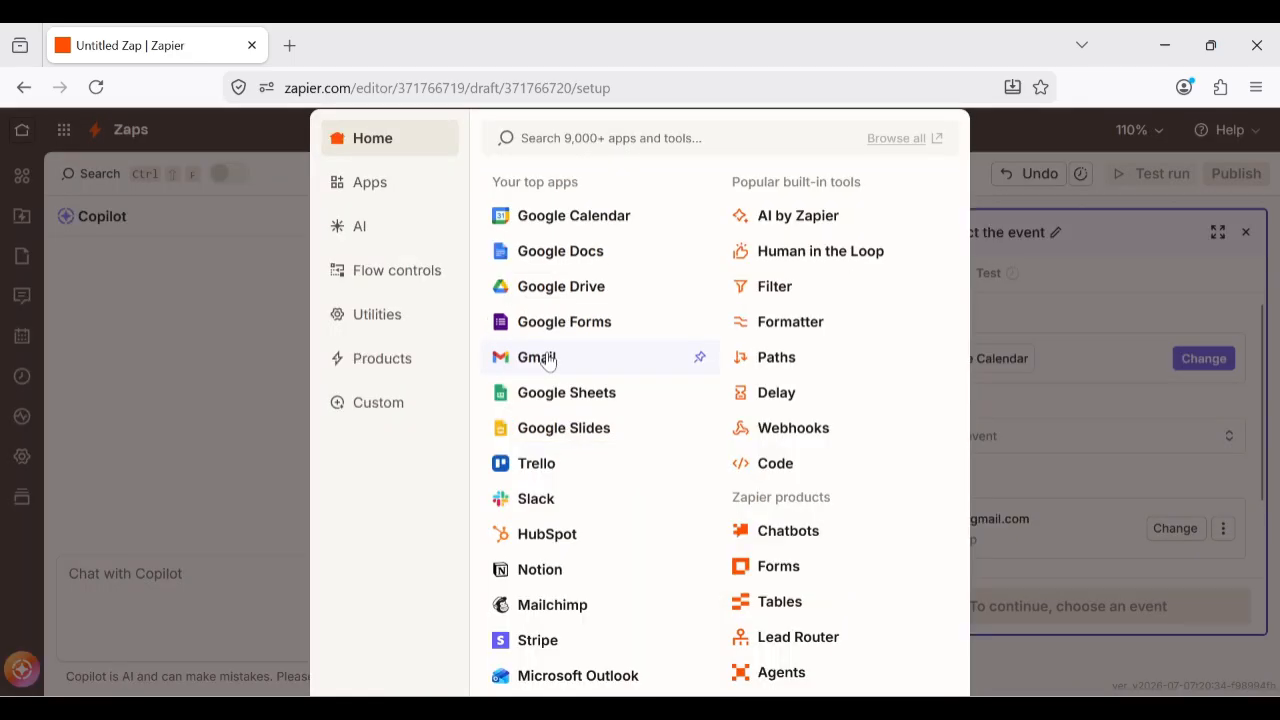
pyautogui.click(538, 358)
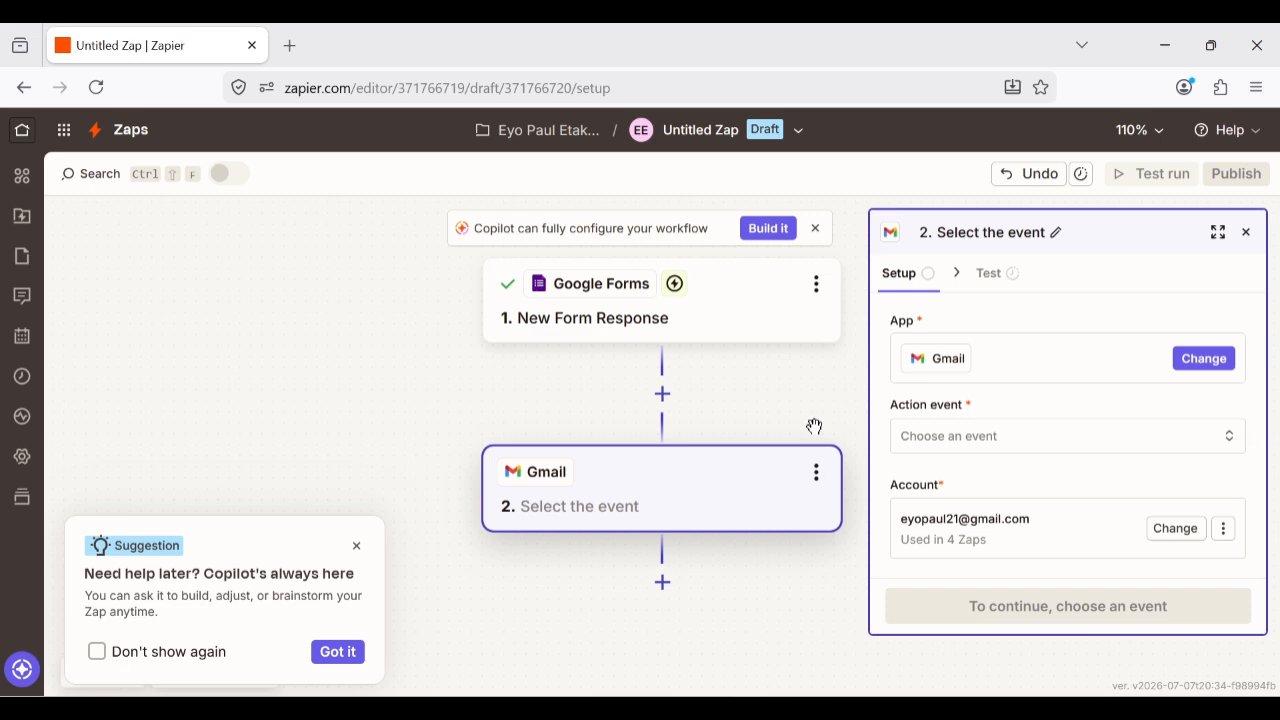
pyautogui.click(948, 437)
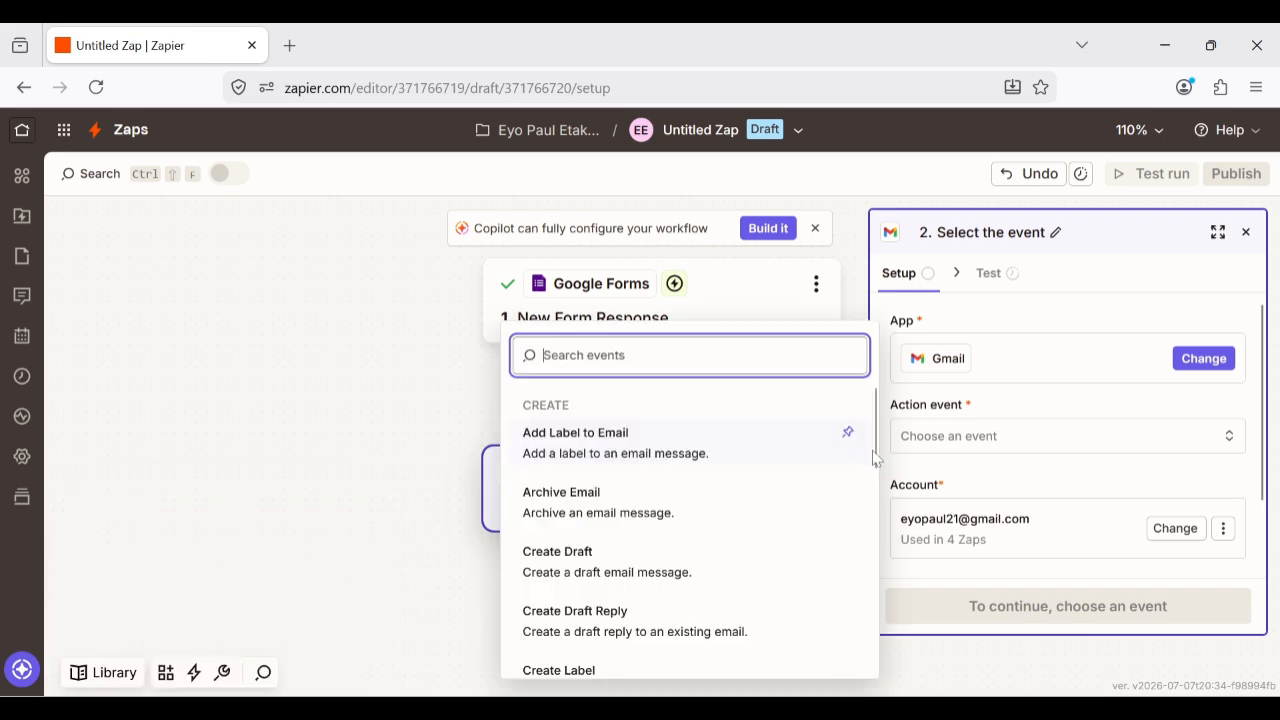
pyautogui.moveTo(873, 458); pyautogui.dragTo(877, 470)
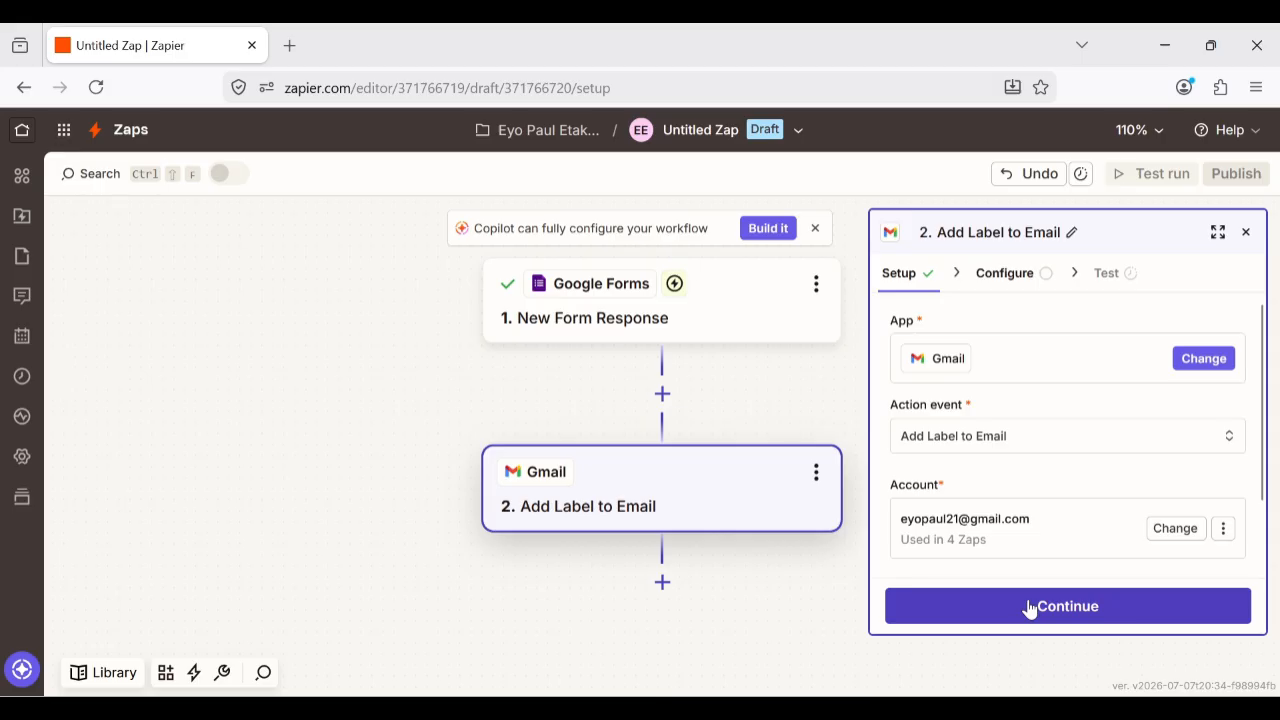
pyautogui.click(1030, 608)
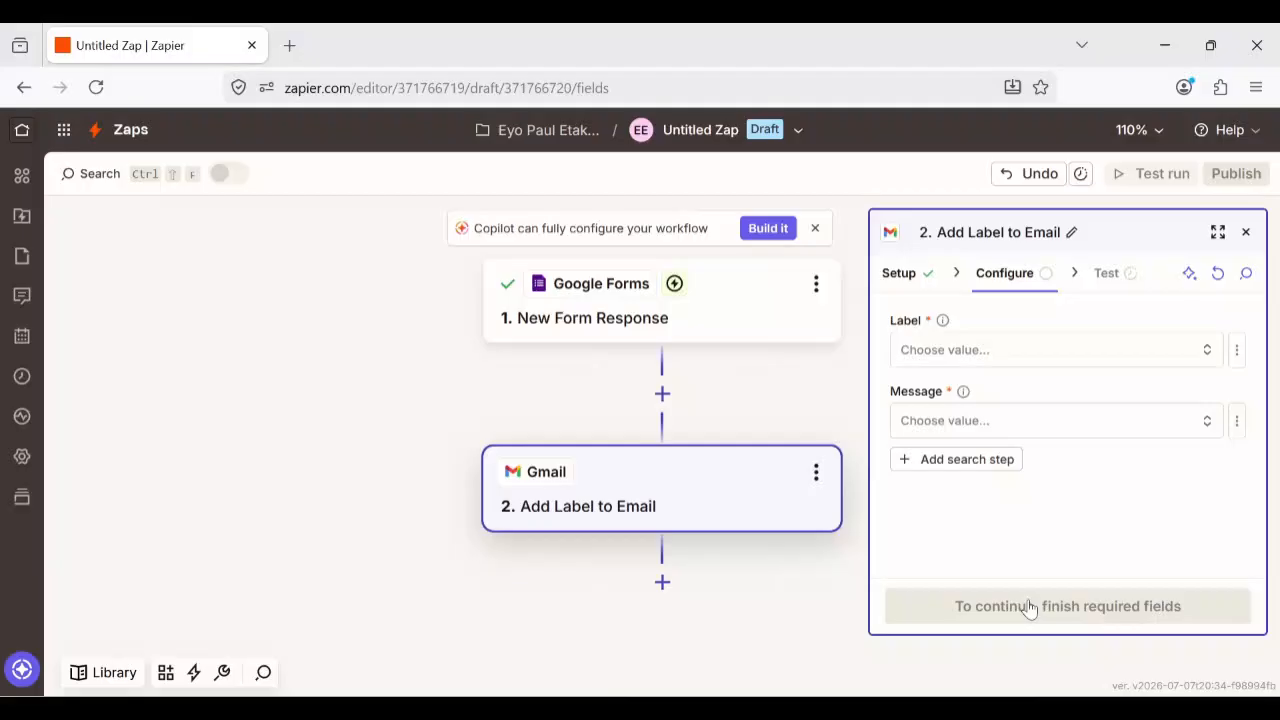
# Choose the first Google account access message and the label bearing the owner's name in reversed order, and test the Add Label to Email step
pyautogui.click(1050, 420)
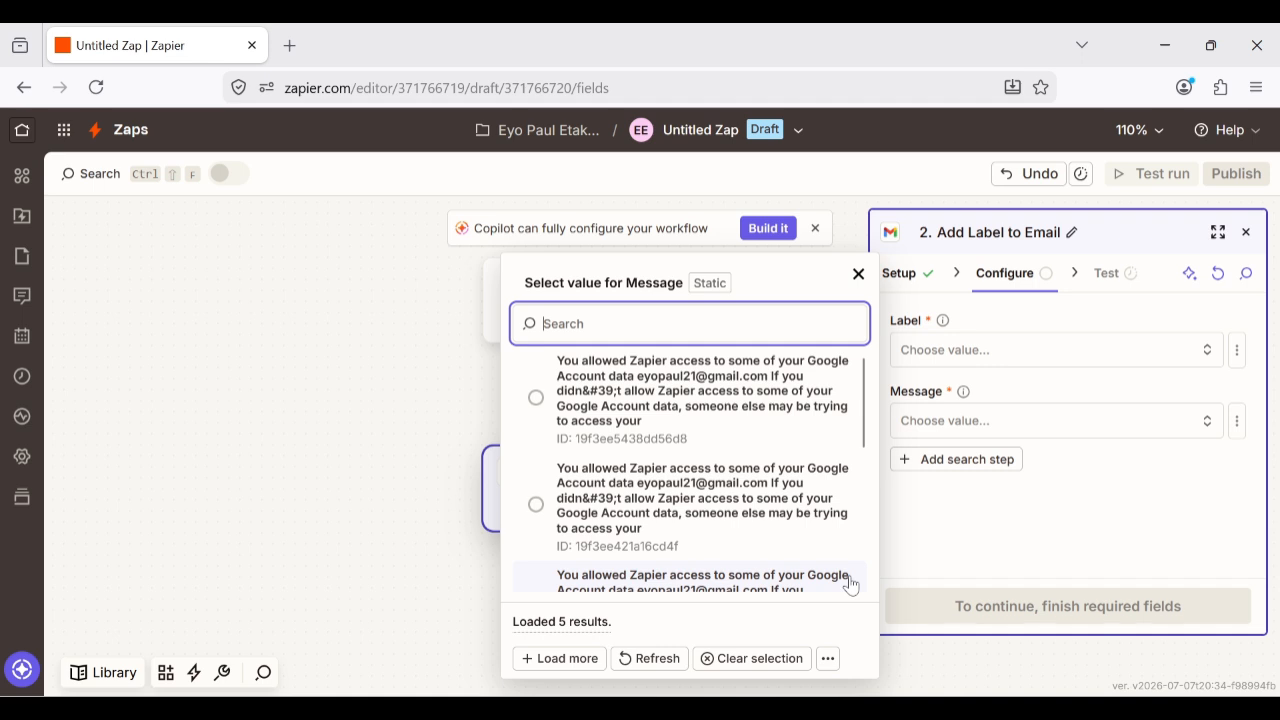
pyautogui.click(537, 392)
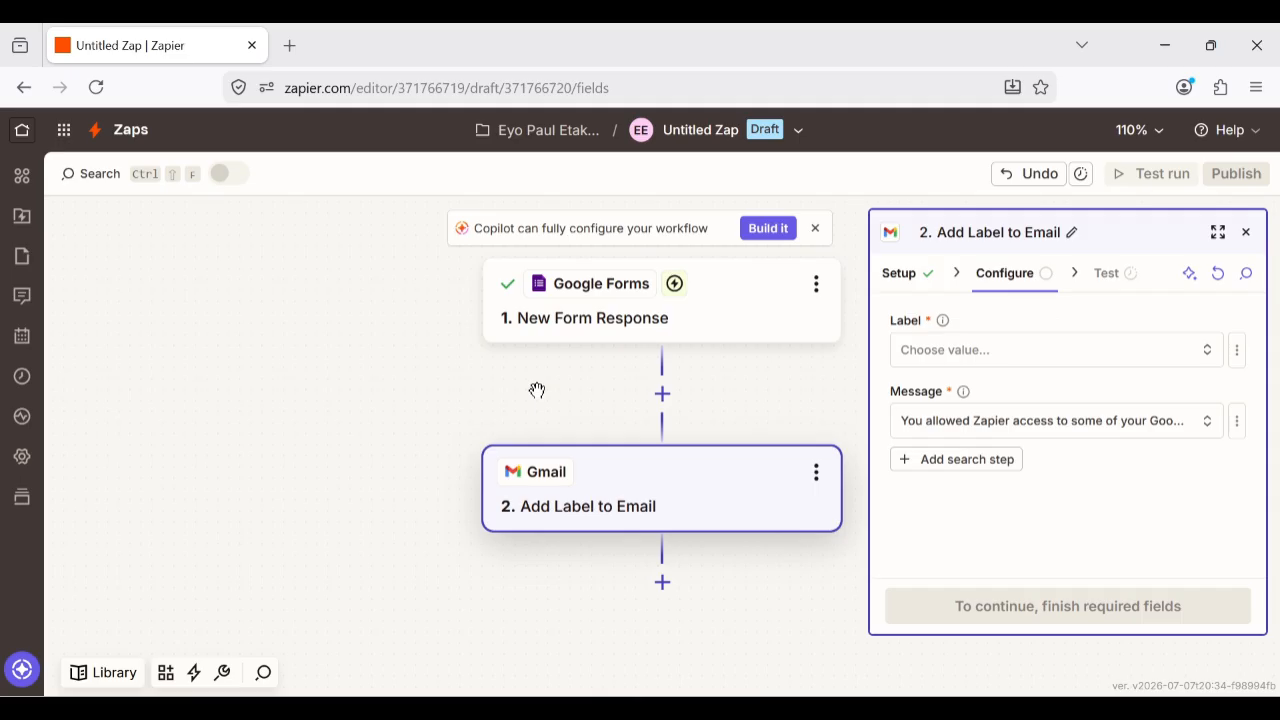
pyautogui.click(1191, 355)
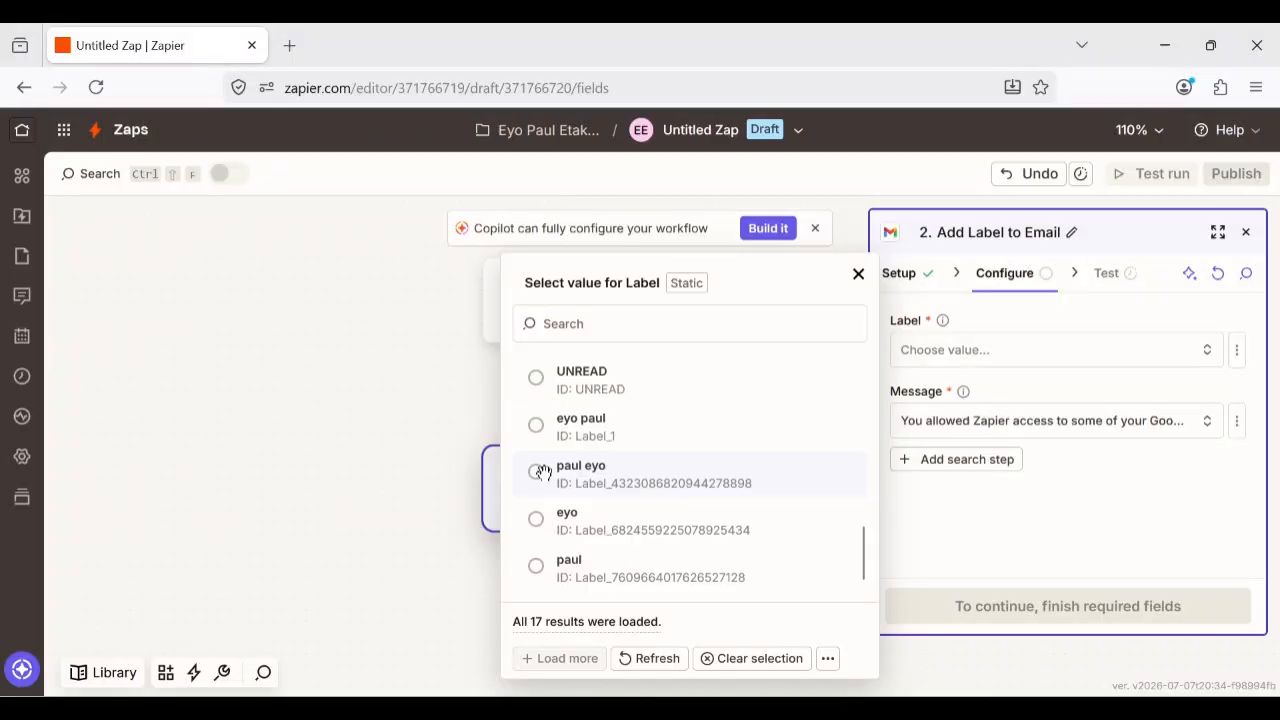
pyautogui.click(543, 472)
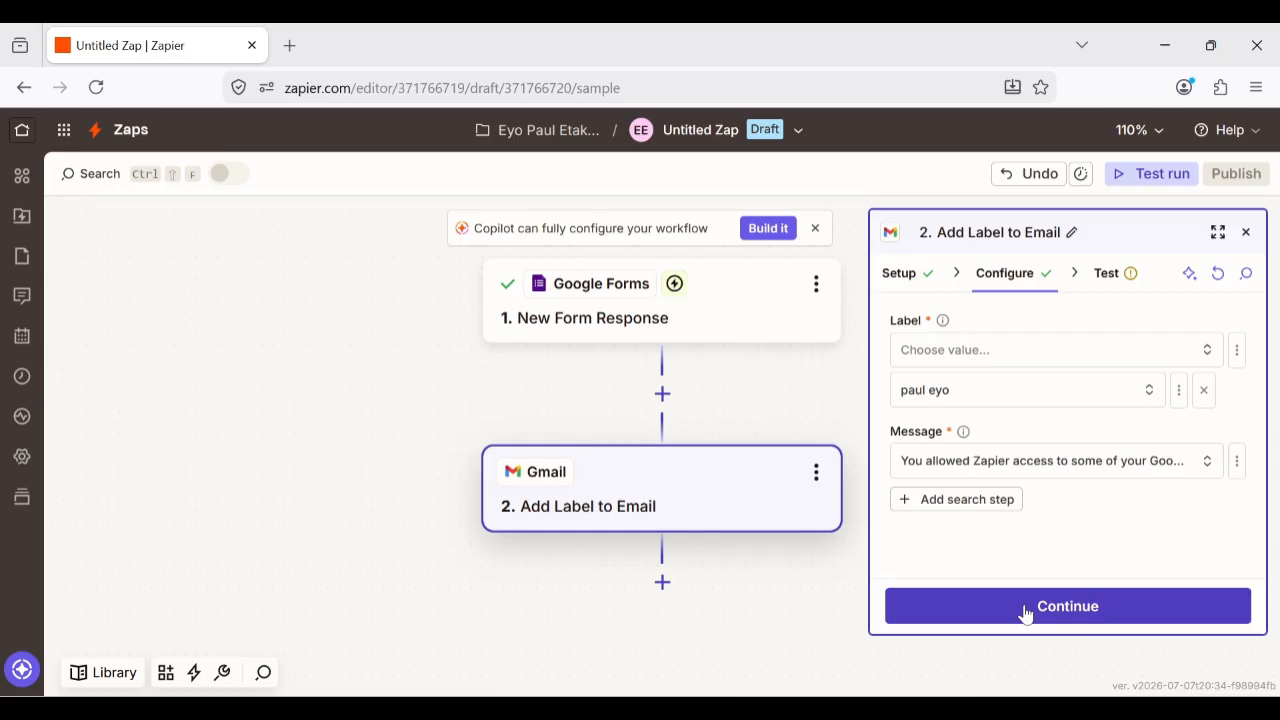
pyautogui.click(1025, 610)
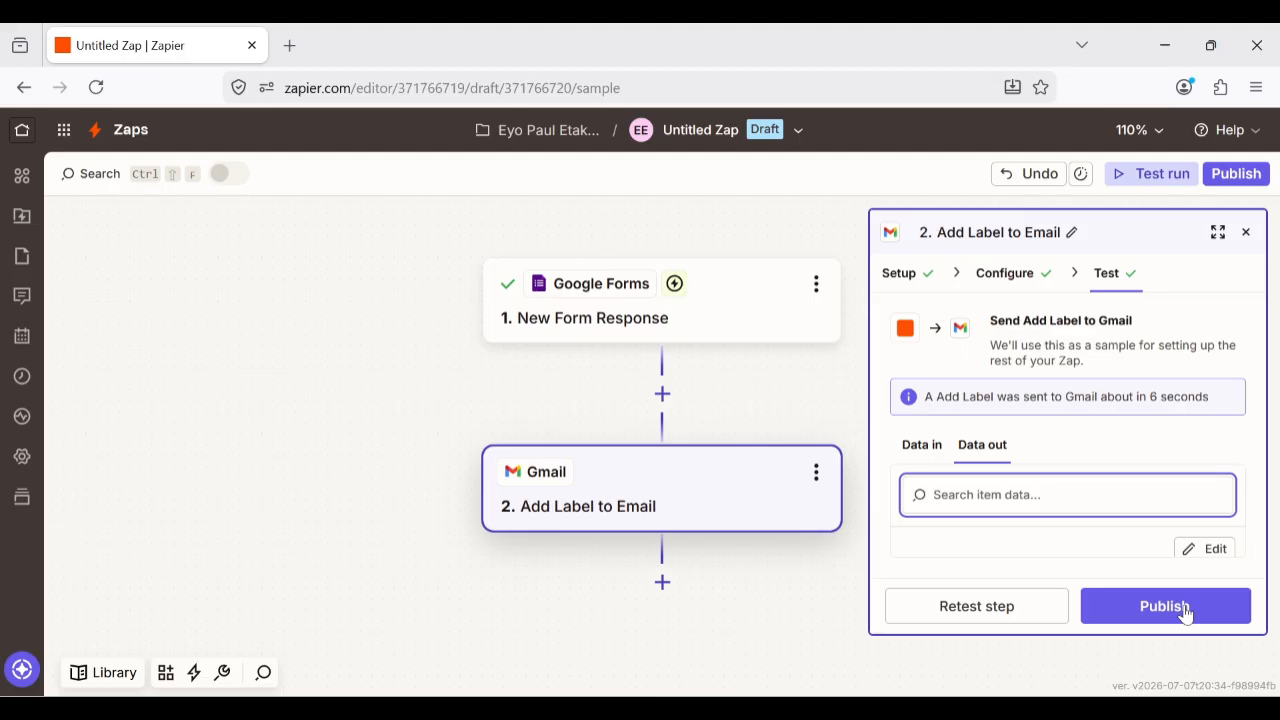
# Add a Trello action after the Gmail step with the Complete Checklist Item in Card event and proceed to its test
pyautogui.click(663, 583)
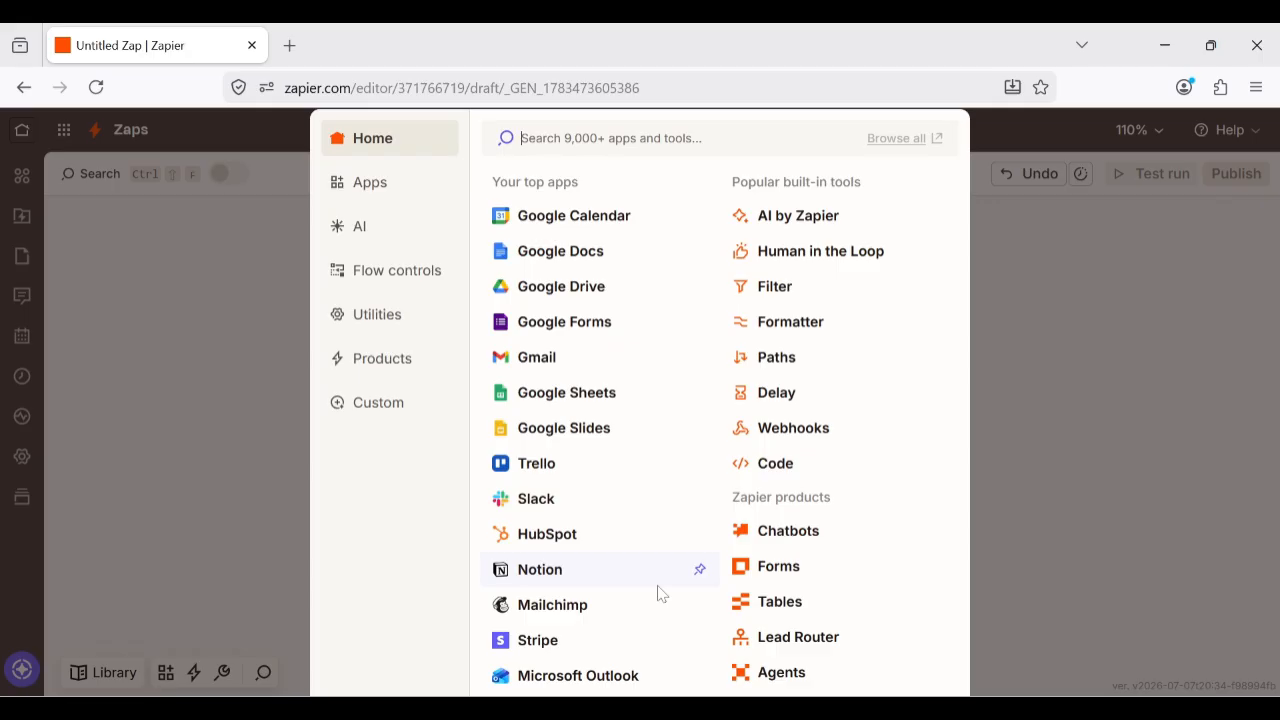
pyautogui.click(537, 463)
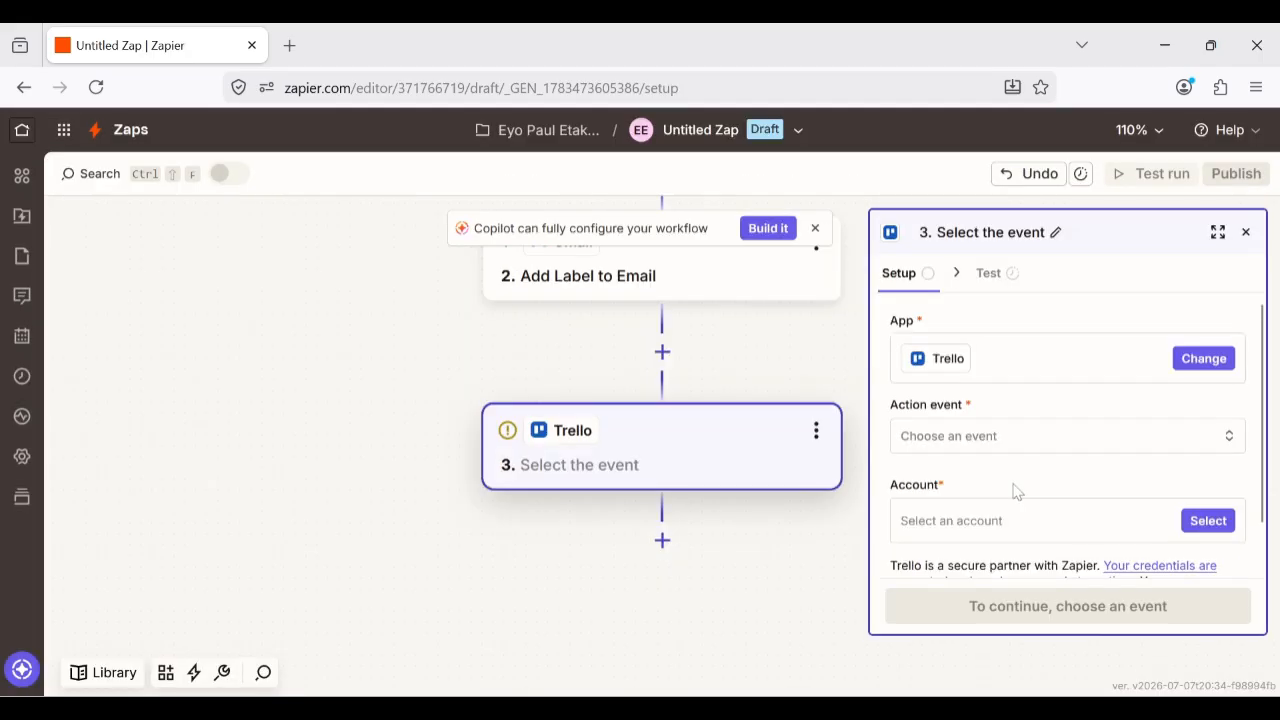
pyautogui.click(1174, 430)
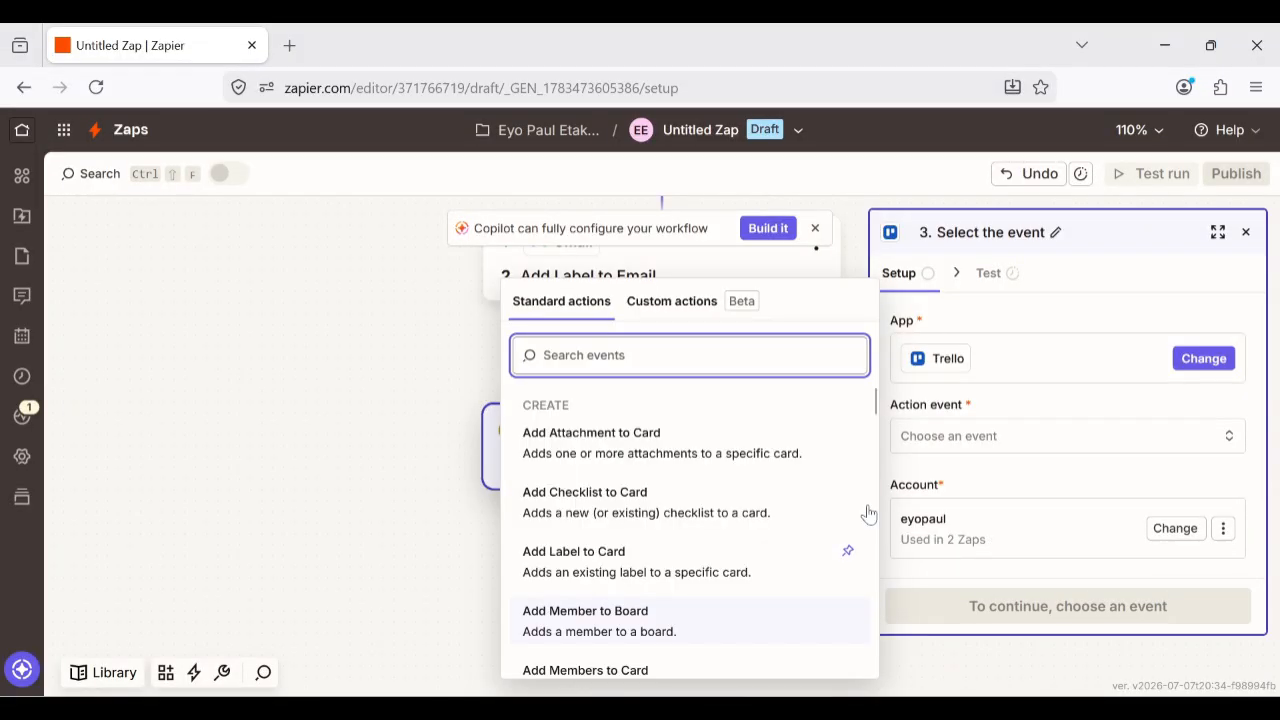
pyautogui.scroll(-5, 866, 453)
pyautogui.scroll(-2, 866, 460)
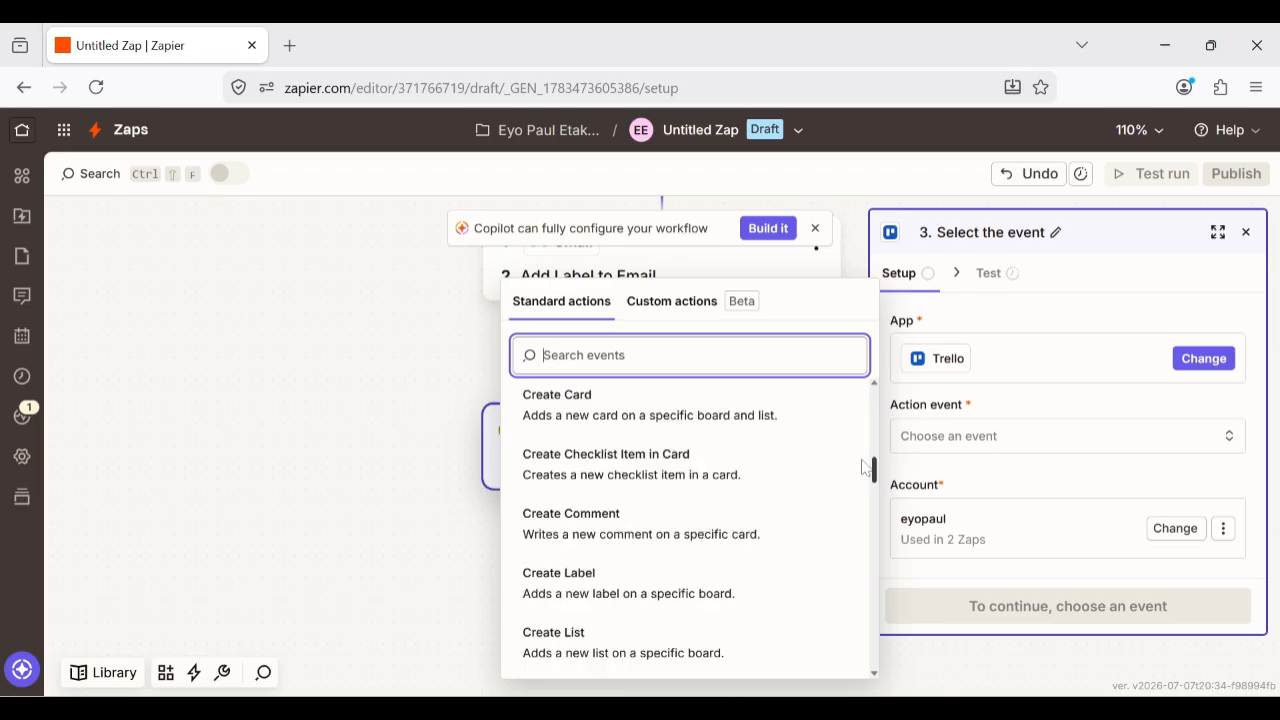
pyautogui.scroll(3, 866, 467)
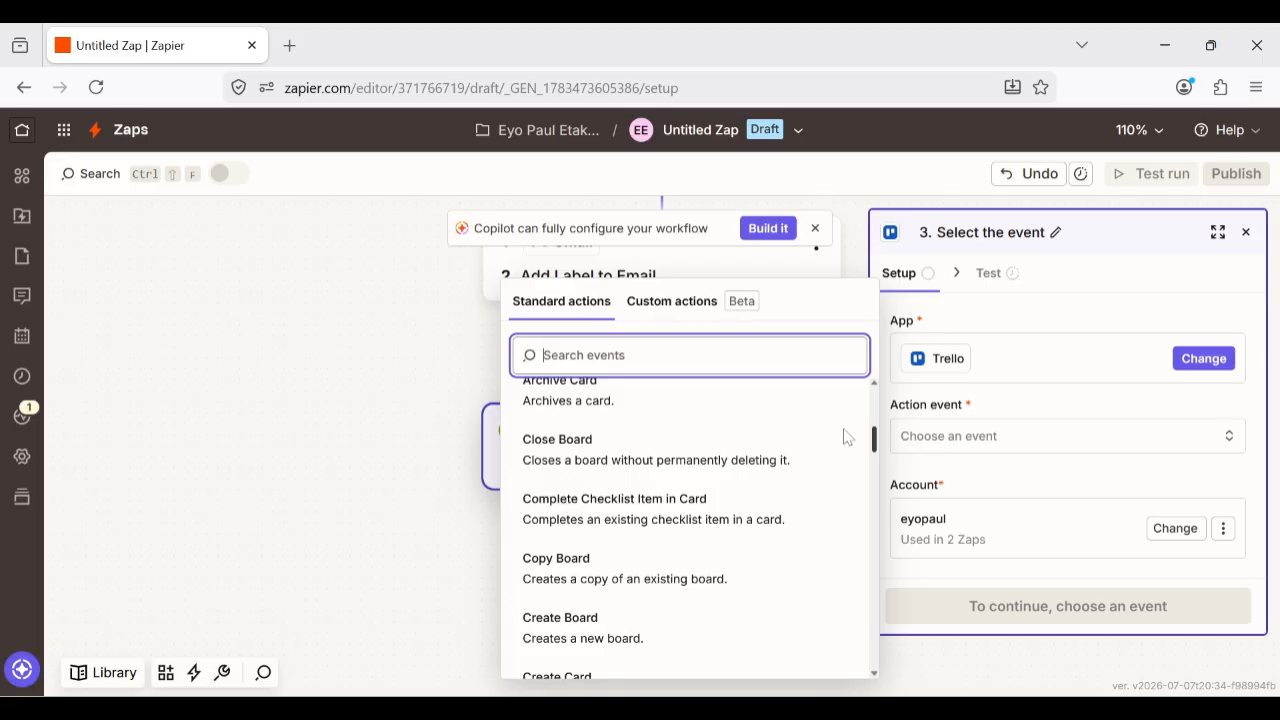
pyautogui.click(652, 509)
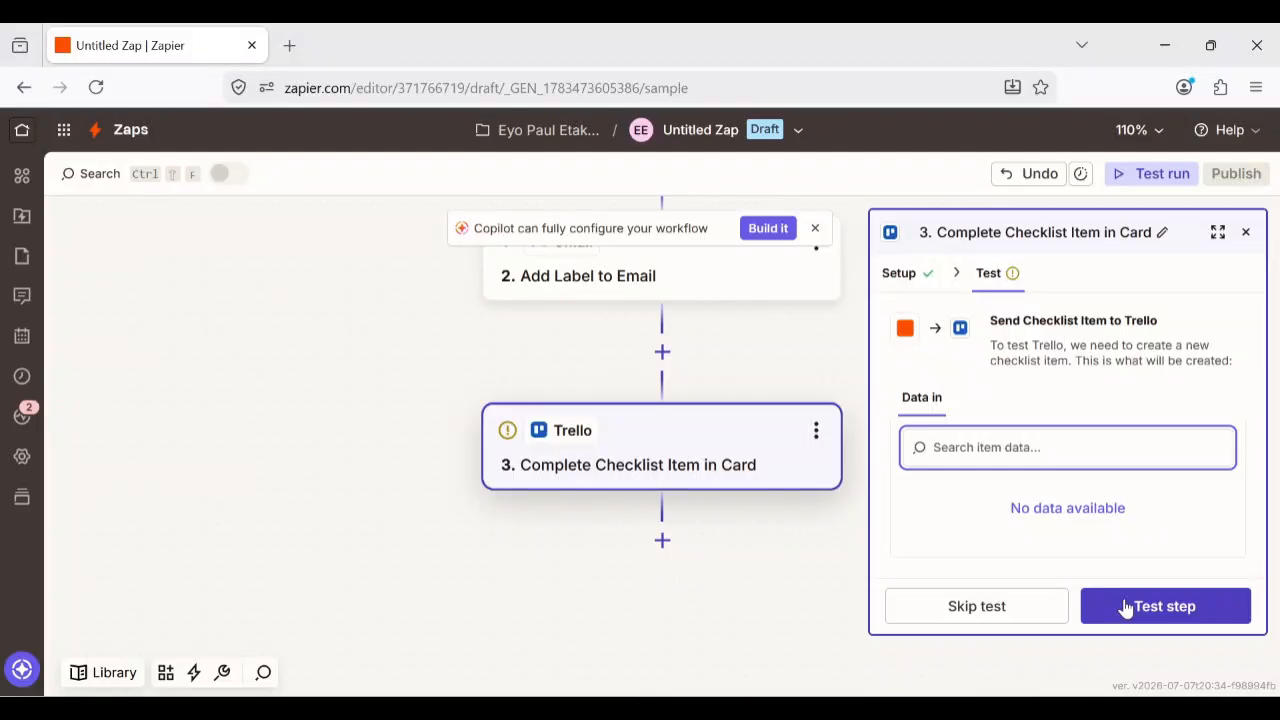
# Change the Trello event to Add Attachment to Card, configure it with My Trello board and a card, and test the step
pyautogui.click(285, 489)
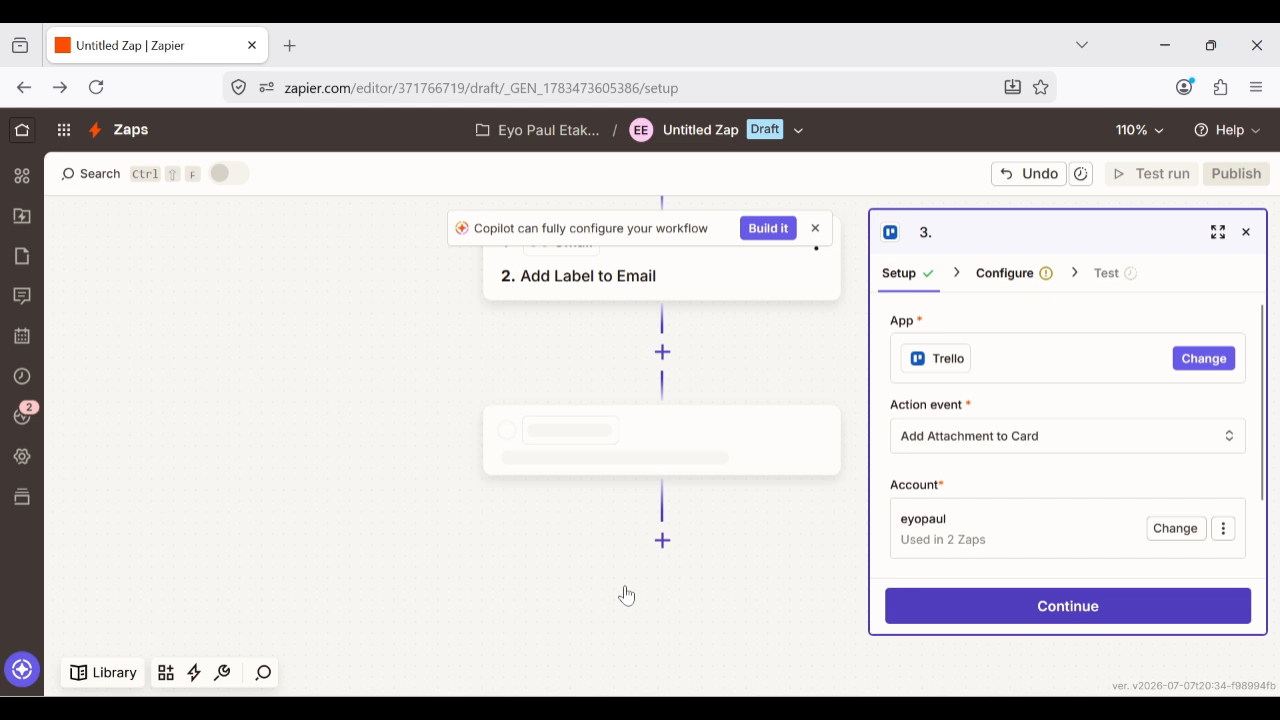
pyautogui.click(969, 618)
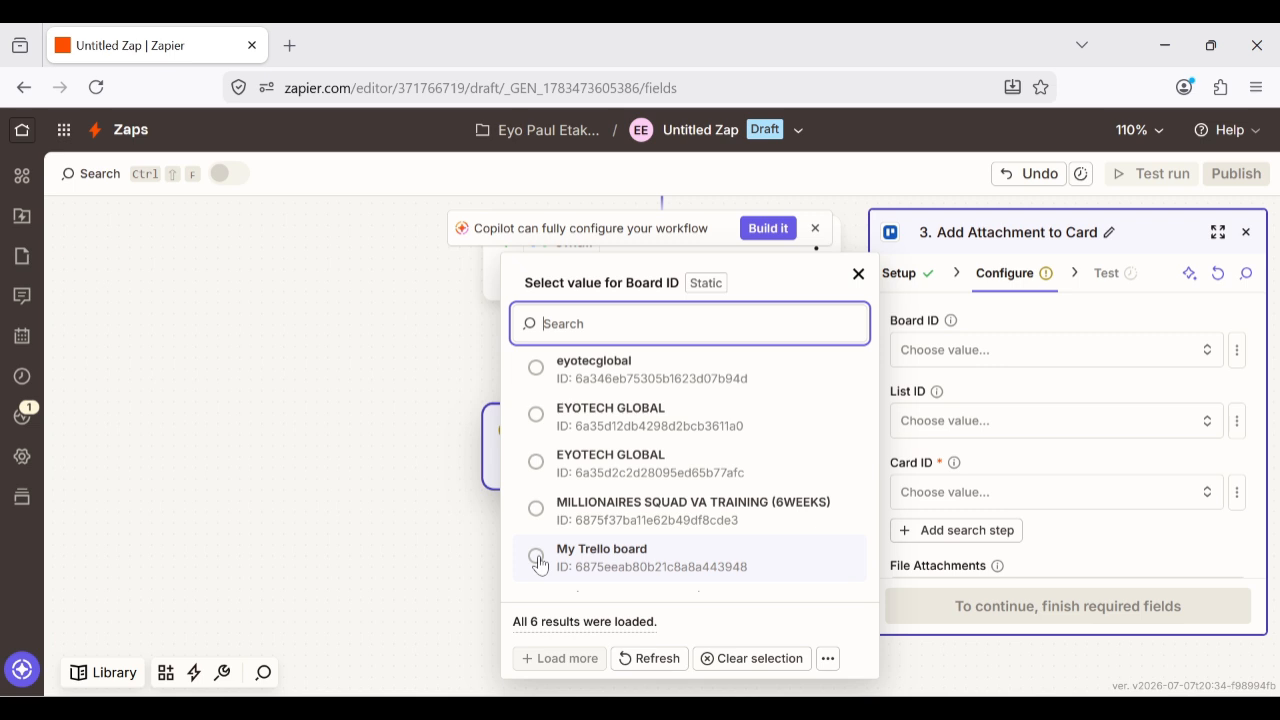
pyautogui.click(540, 566)
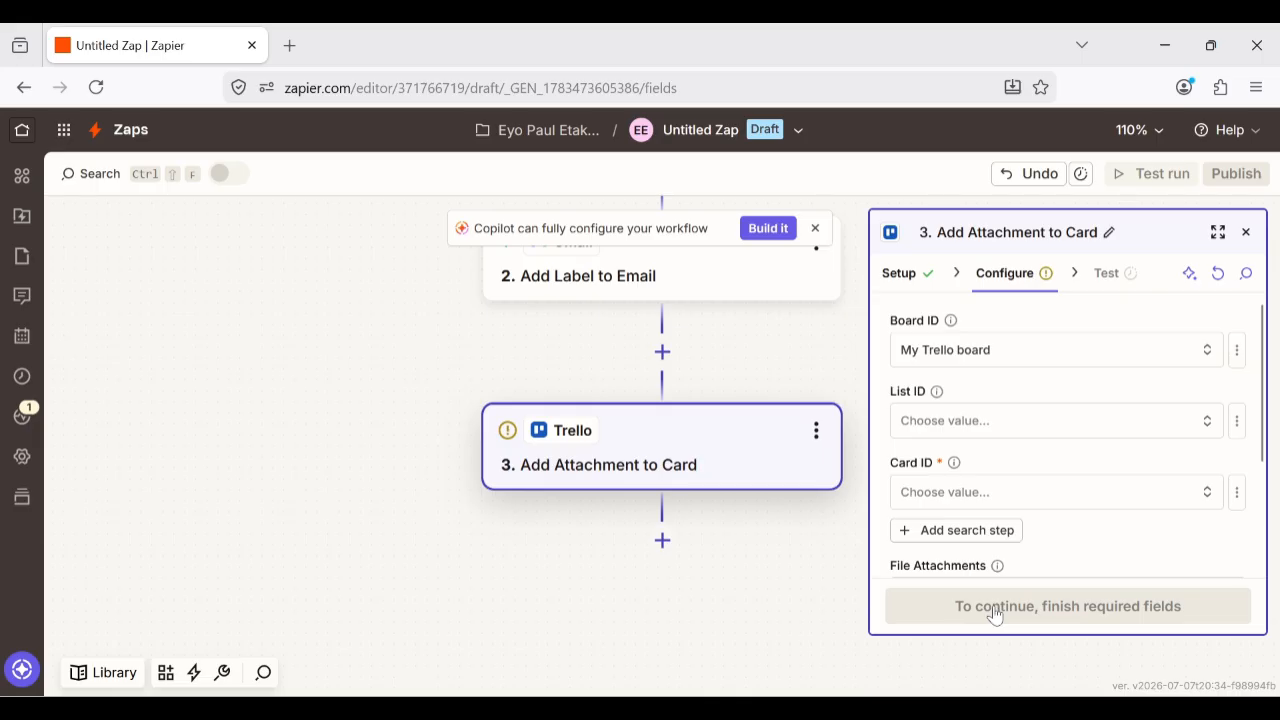
pyautogui.click(960, 492)
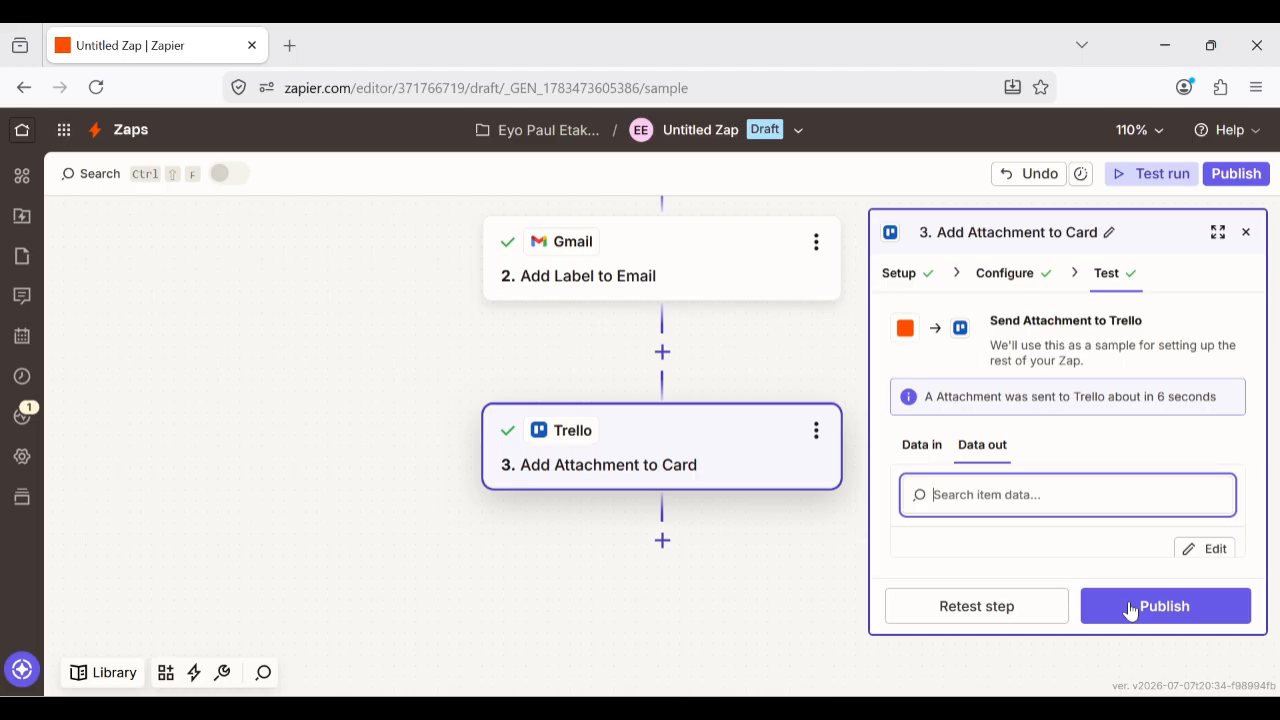
pyautogui.moveTo(319, 468); pyautogui.dragTo(332, 512)
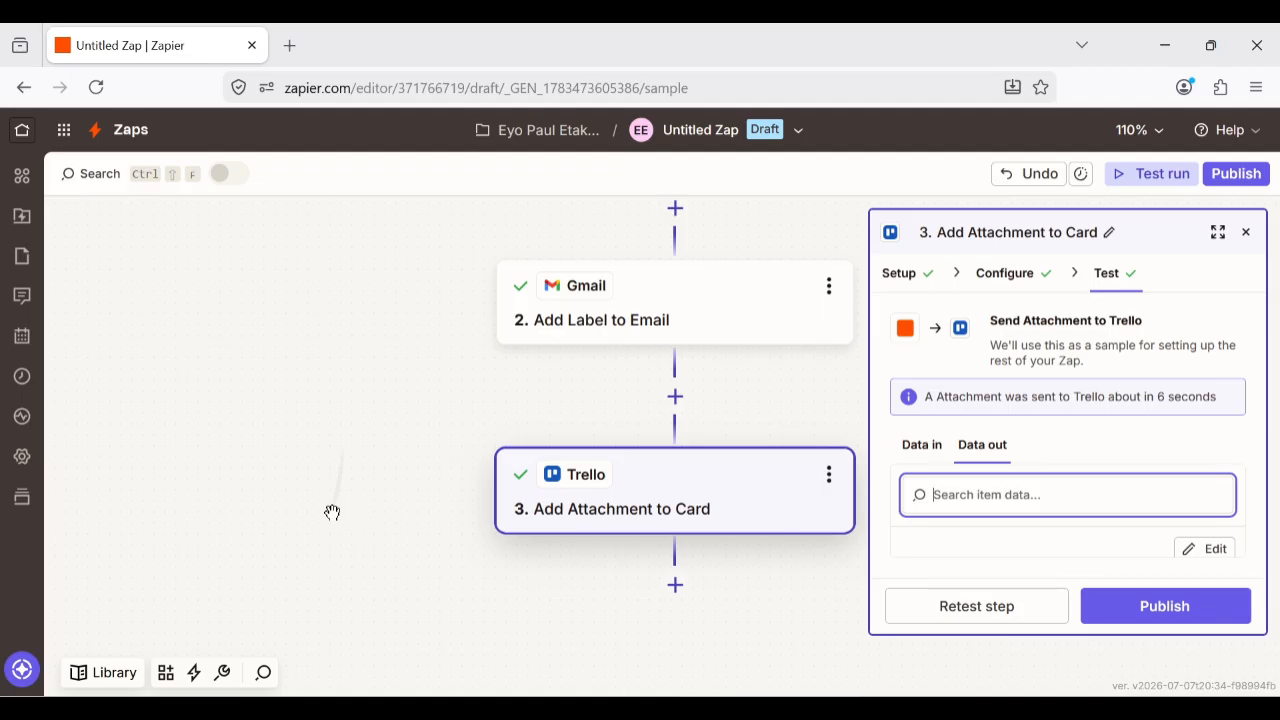
pyautogui.moveTo(332, 512); pyautogui.dragTo(324, 548)
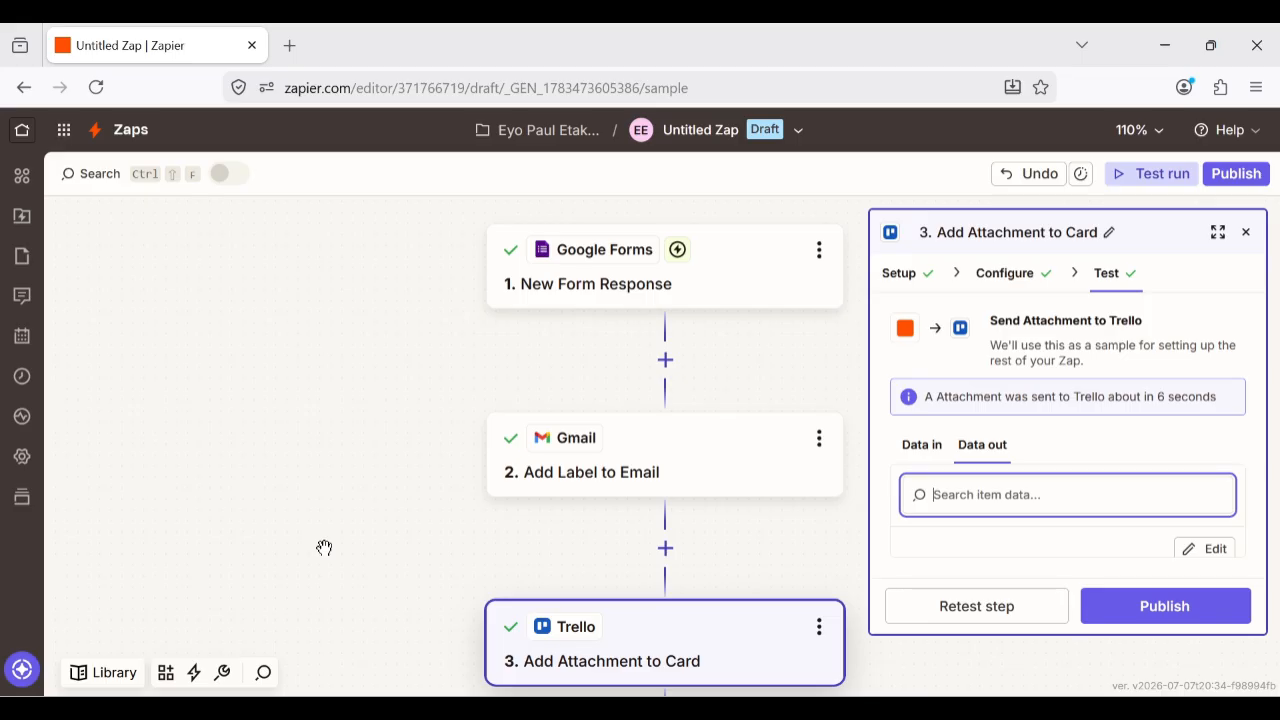
pyautogui.click(700, 130)
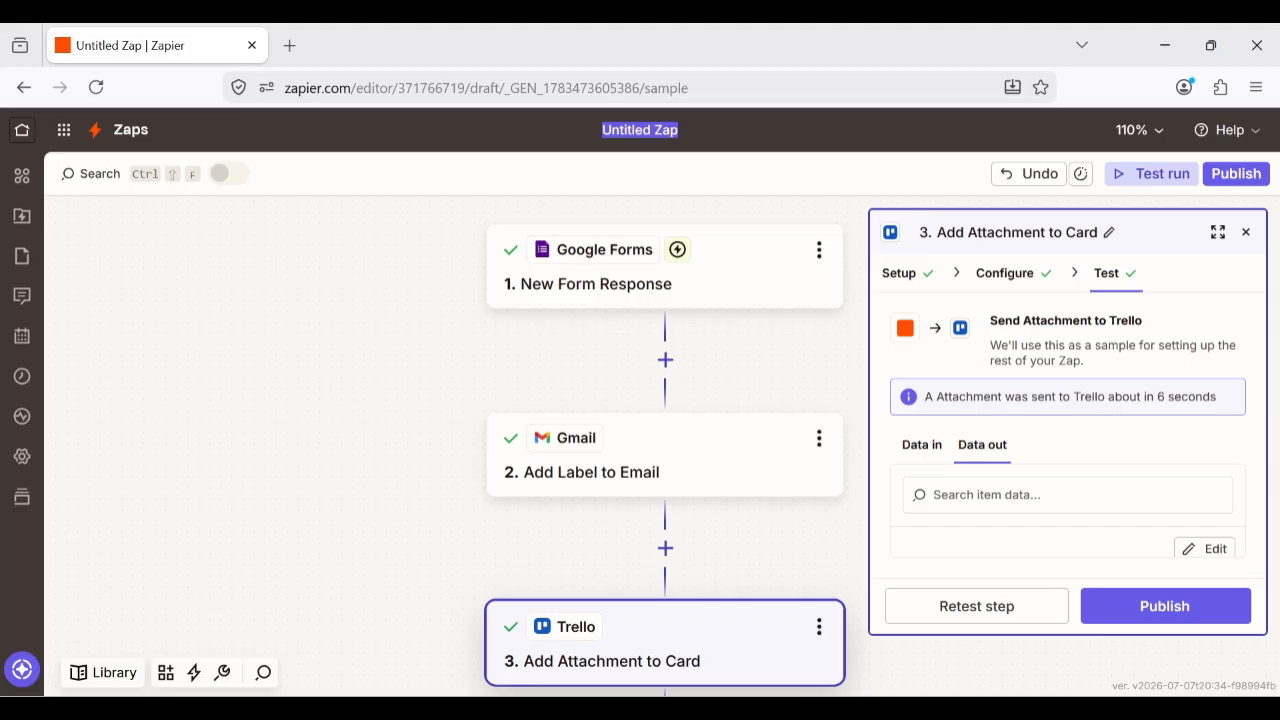
pyautogui.press('End')
pyautogui.press('BackSpace')
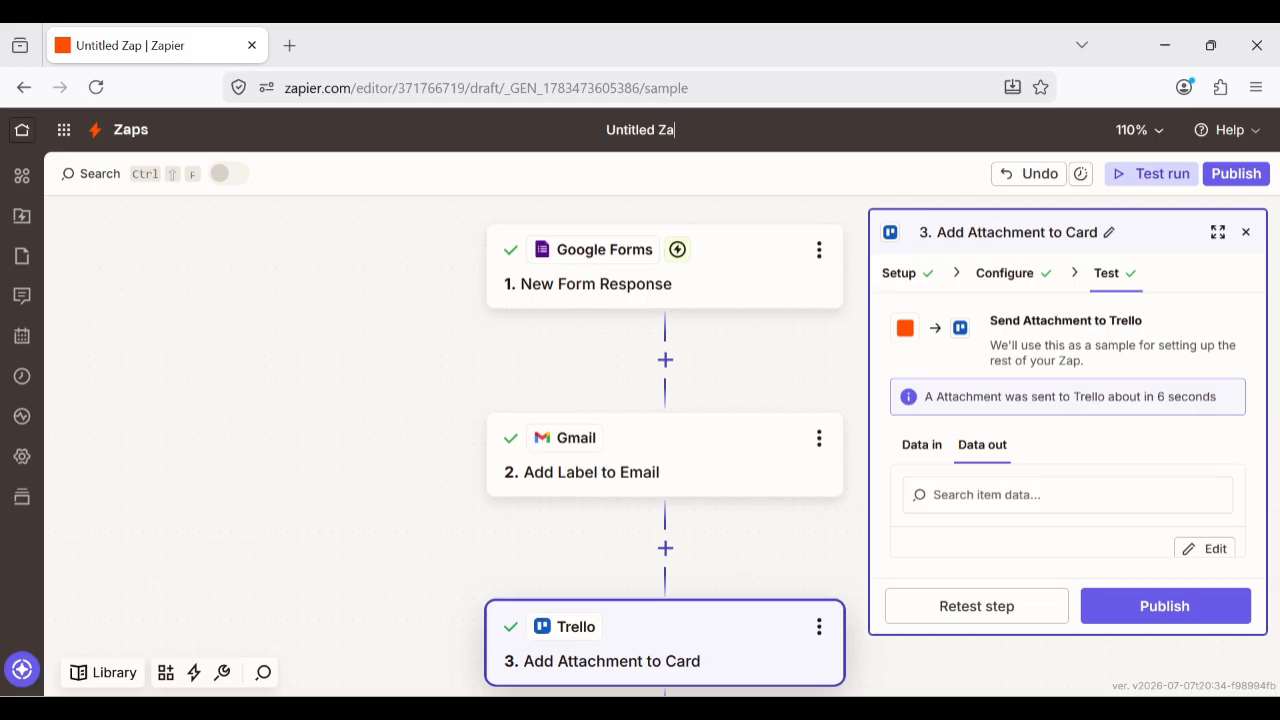
pyautogui.press('BackSpace')
pyautogui.press('BackSpace')
pyautogui.press('BackSpace')
pyautogui.press('BackSpace')
pyautogui.press('BackSpace')
pyautogui.press('BackSpace')
pyautogui.press('BackSpace')
pyautogui.press('BackSpace')
pyautogui.press('BackSpace')
pyautogui.press('BackSpace')
pyautogui.press('BackSpace')
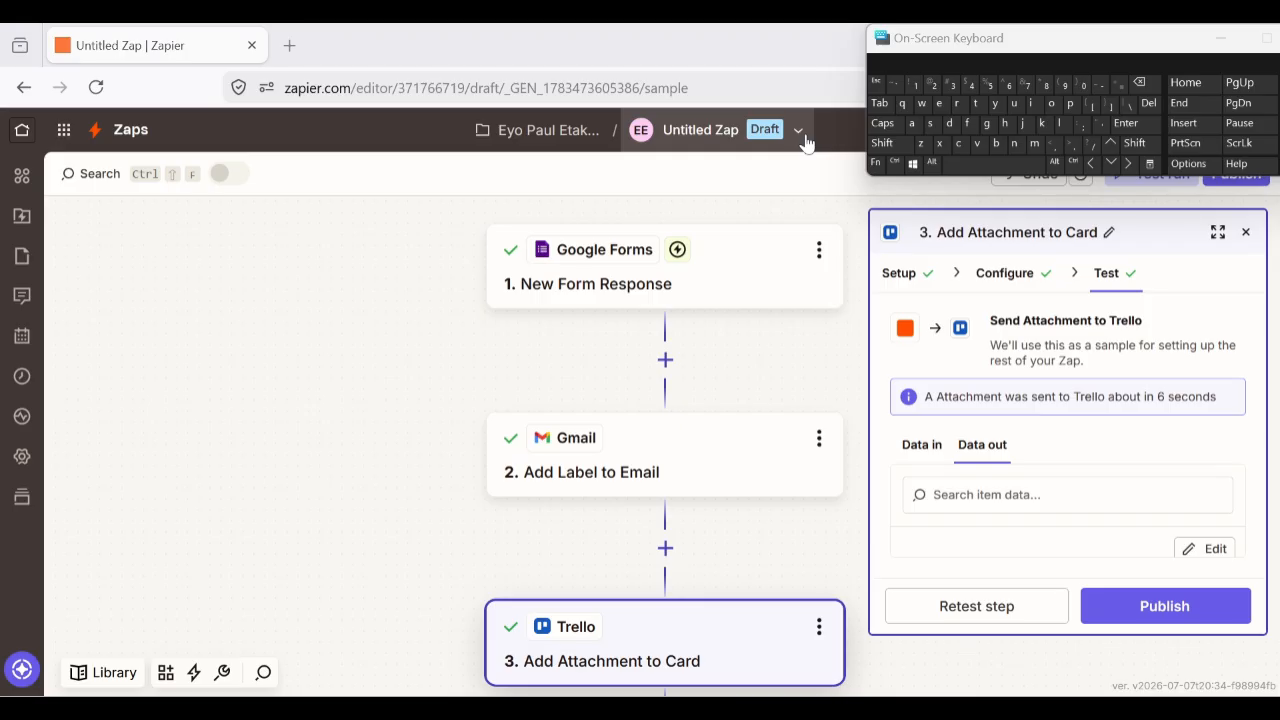
# Replace the Zap's default name with a new title beginning "WORK FLOW AT"
pyautogui.press('BackSpace')
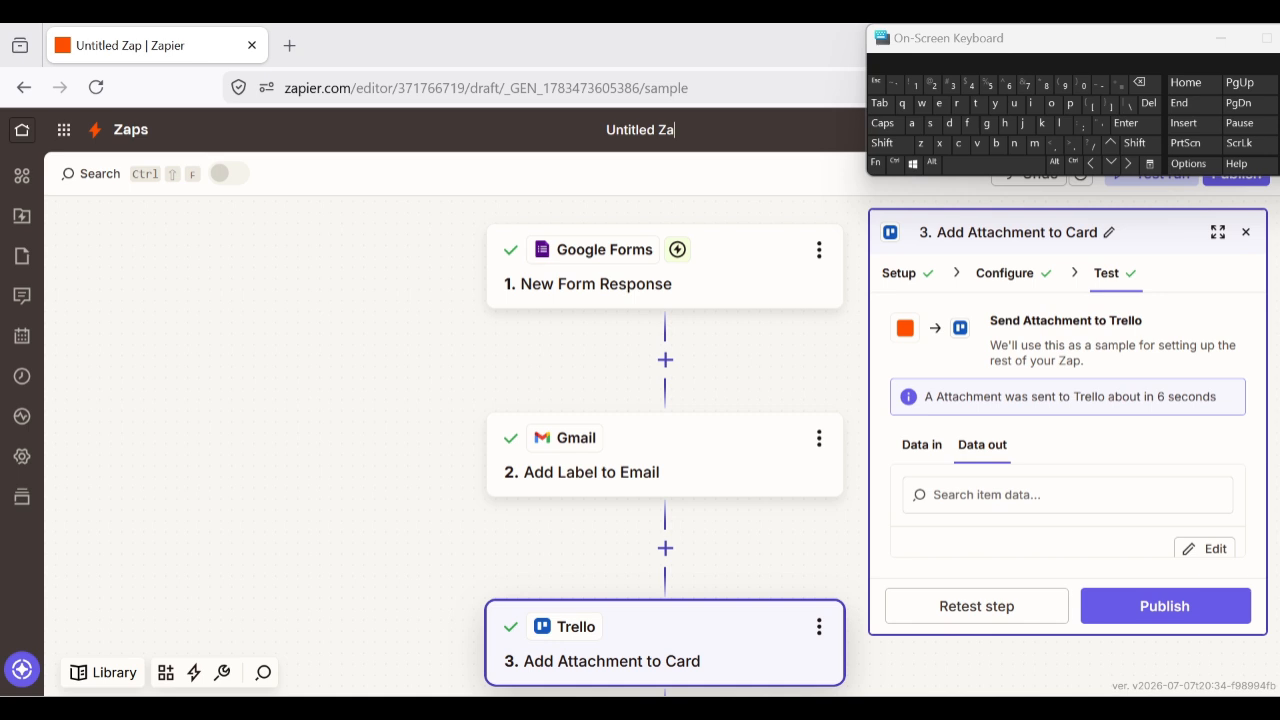
pyautogui.write('WORK FLOW ATO')
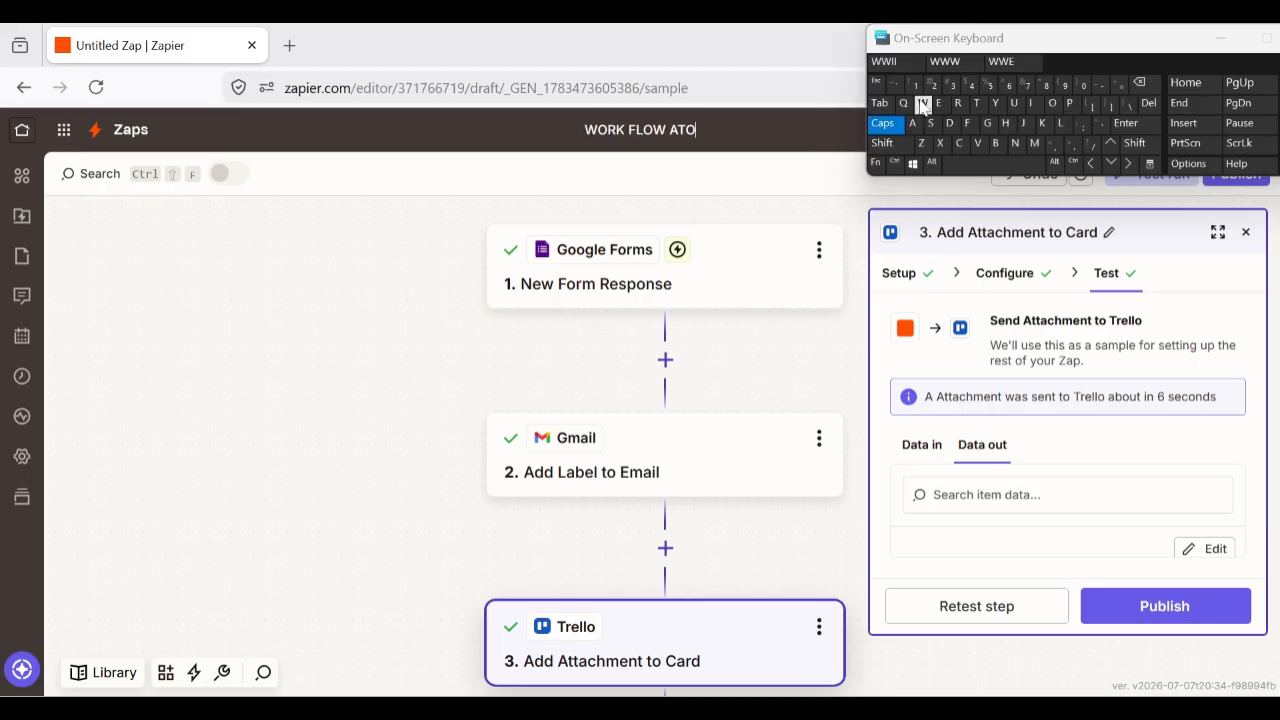
pyautogui.press('BackSpace')
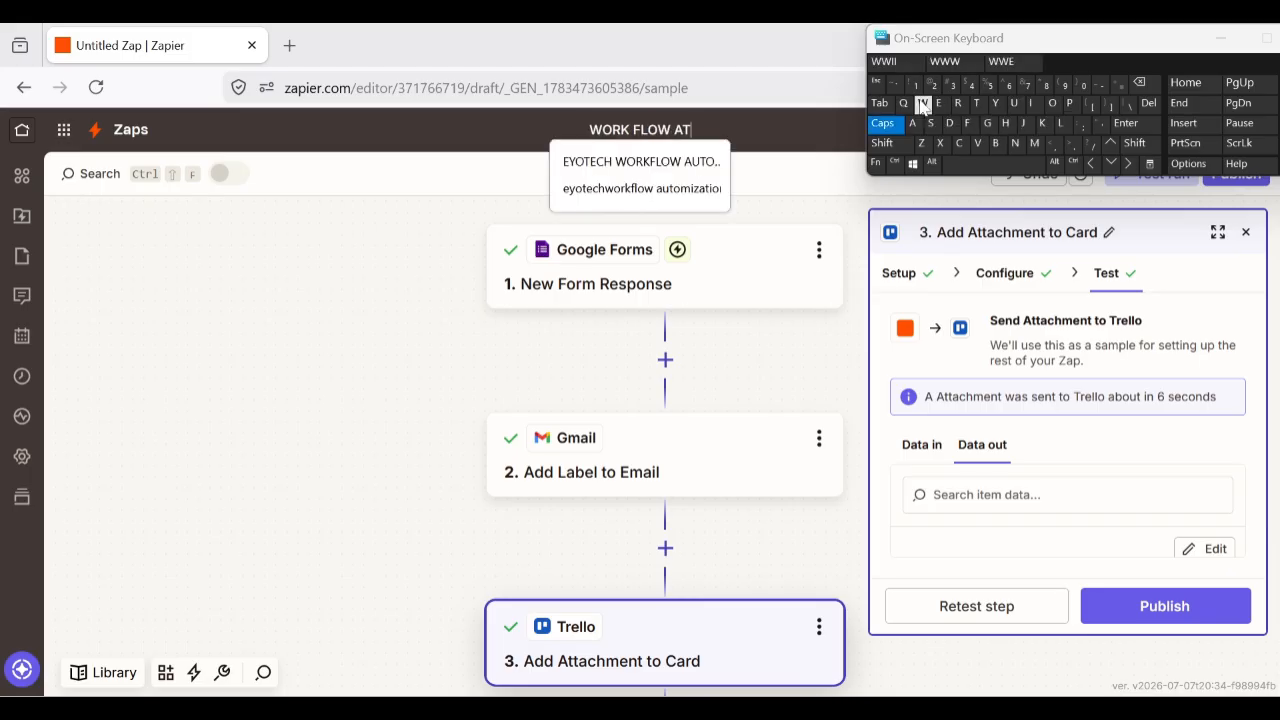